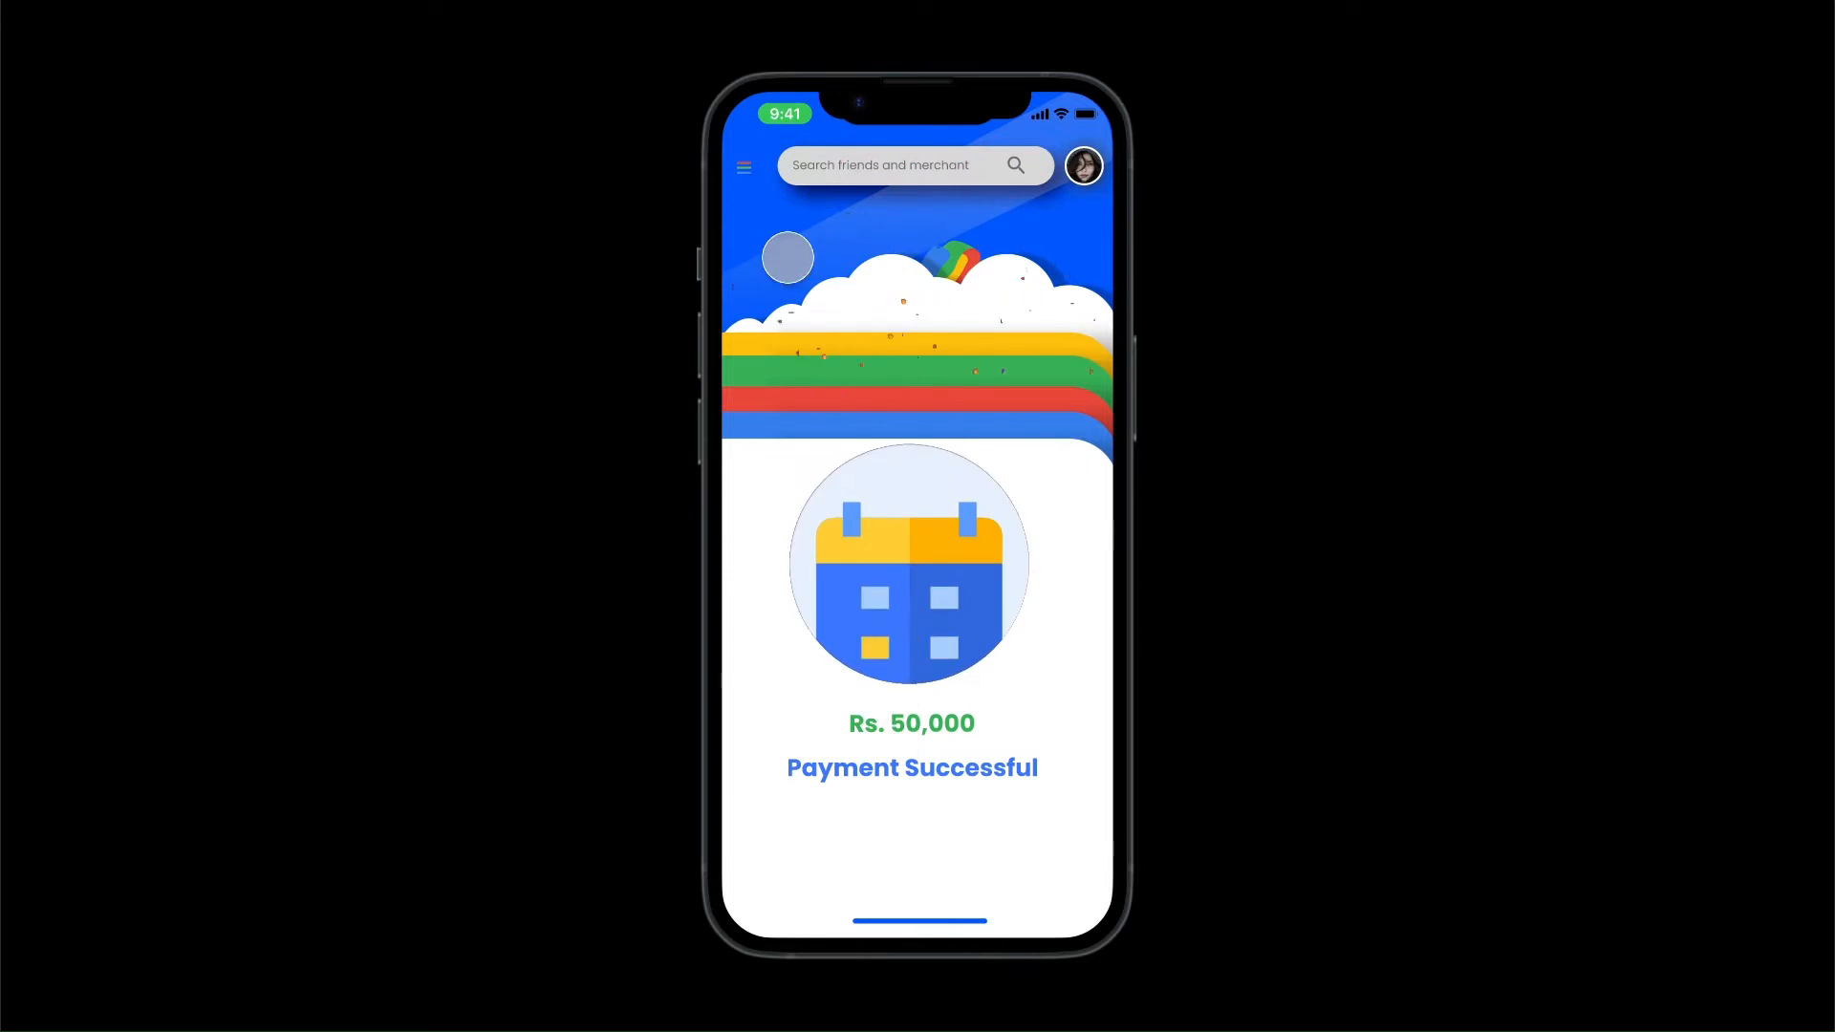
click(781, 200)
click(781, 201)
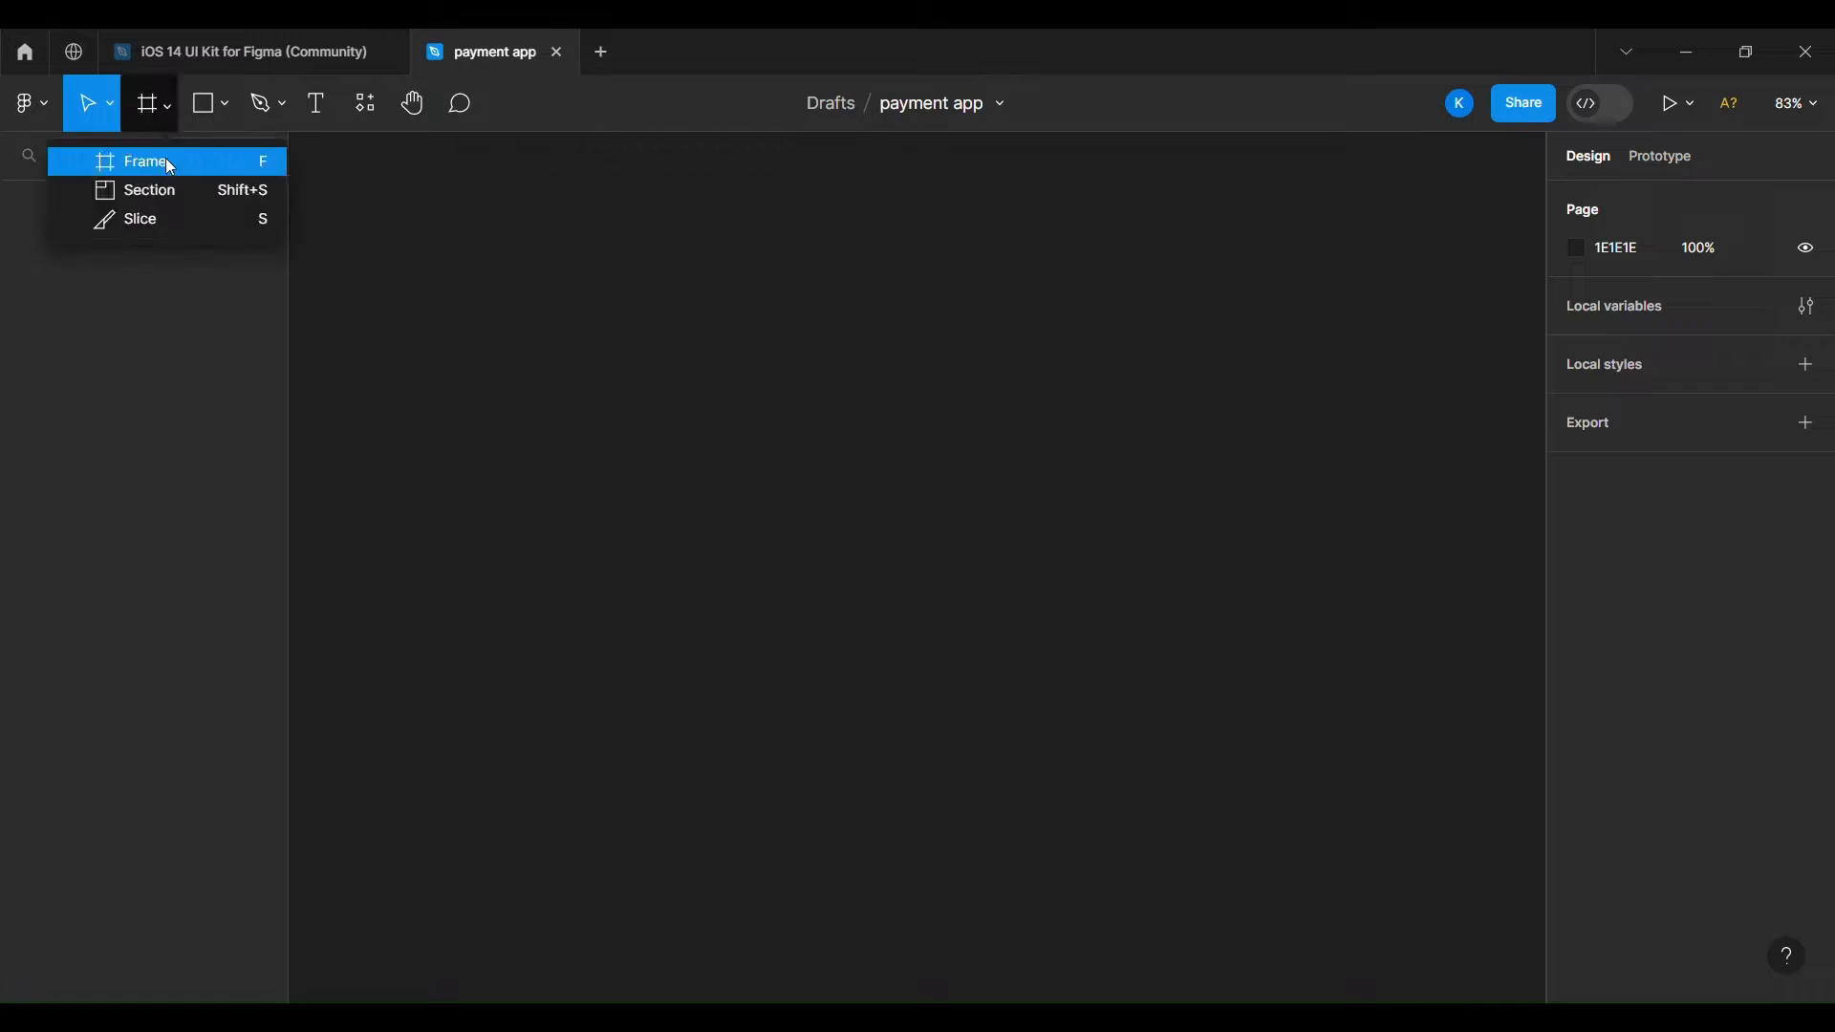
Create an iPhone 14 frame and draw a header rectangle about 476 × 247 across its upper edge.
click(123, 156)
click(1743, 375)
key(r)
mouse_move(400, 156)
mouse_down()
mouse_move(501, 247)
mouse_move(792, 301)
mouse_up()
drag(400, 302, 361, 396)
mouse_move(793, 396)
mouse_down()
mouse_move(819, 396)
mouse_move(820, 316)
mouse_move(827, 397)
mouse_up()
Search Unsplash for "night scene" and fill the header rectangle with the snowy lamp-lit walkway photo.
right_click(610, 277)
click(910, 728)
right_click(649, 271)
mouse_move(766, 788)
click(989, 568)
click(1274, 356)
text(night scene)
key(Return)
scroll(1480, 623, down, 3)
scroll(1480, 622, down, 3)
click(1479, 623)
drag(1441, 232, 1008, 394)
Add a drop shadow to the header photo with X 8, Y 10 and blur 18.
click(1805, 836)
click(1576, 874)
drag(1369, 886, 1382, 881)
drag(1381, 874, 1395, 874)
drag(1382, 911, 1396, 912)
drag(1504, 875, 1526, 876)
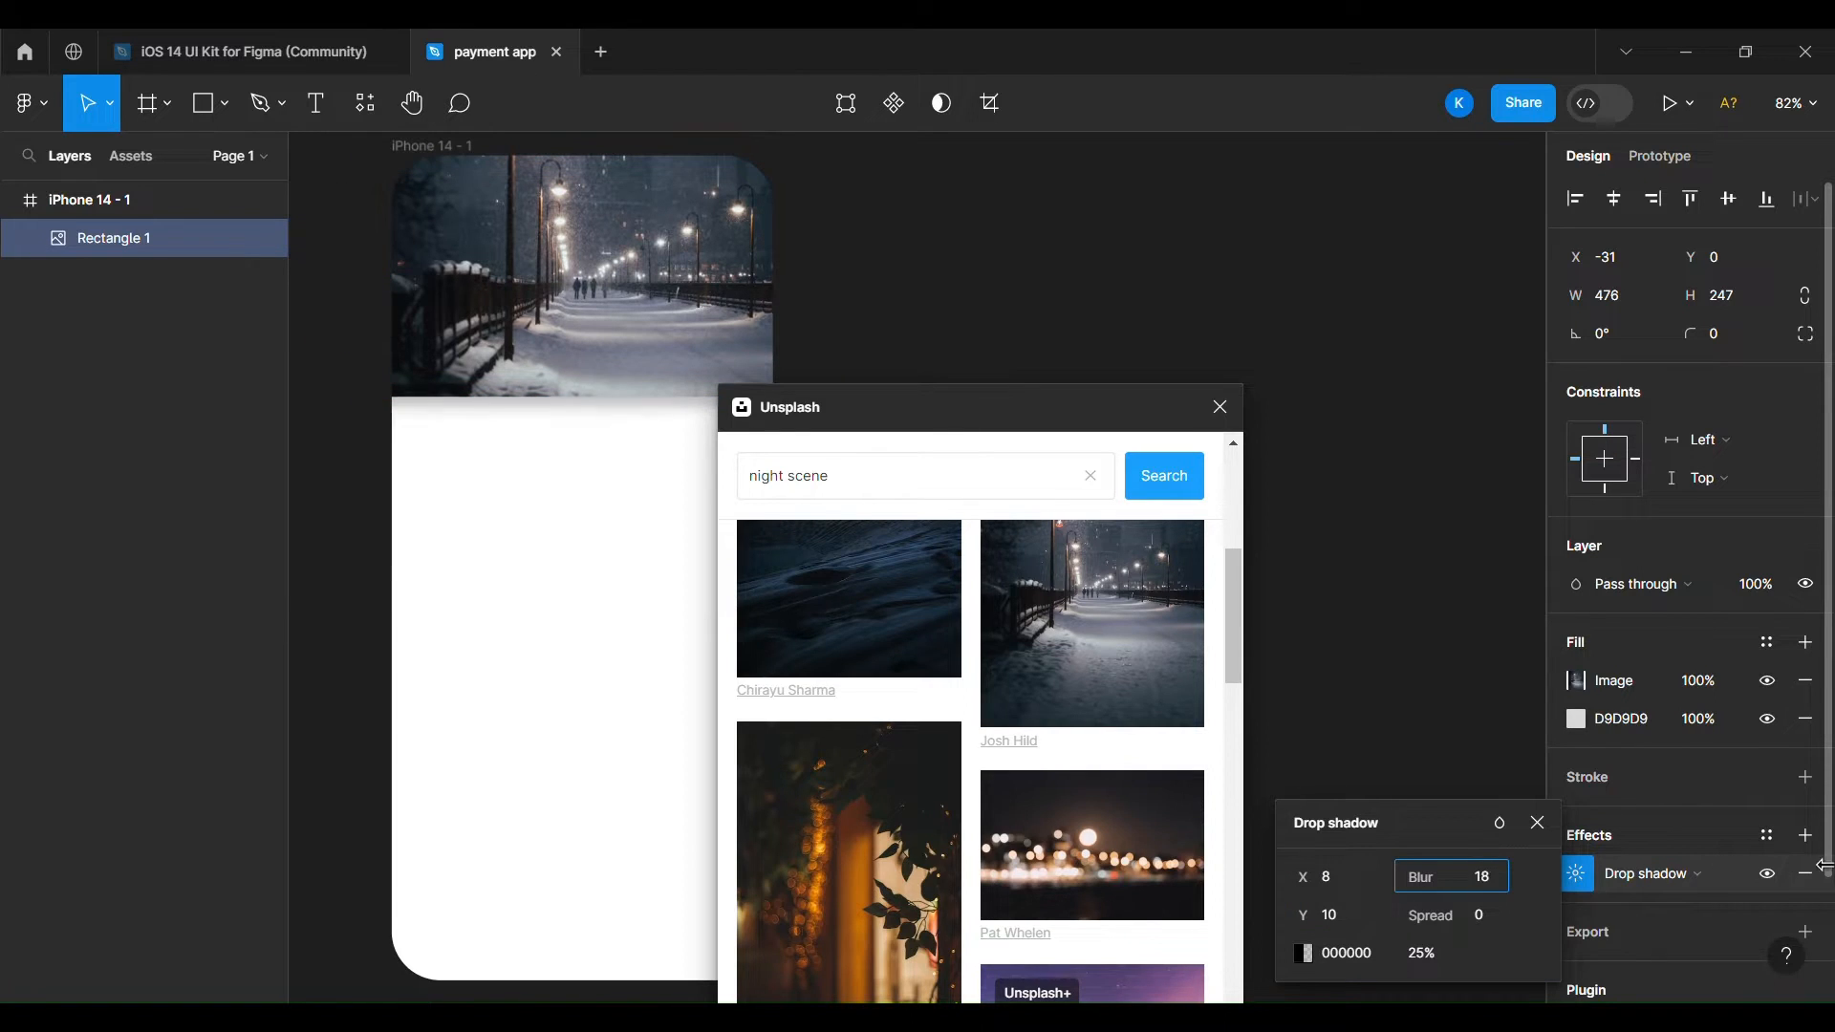
click(1639, 584)
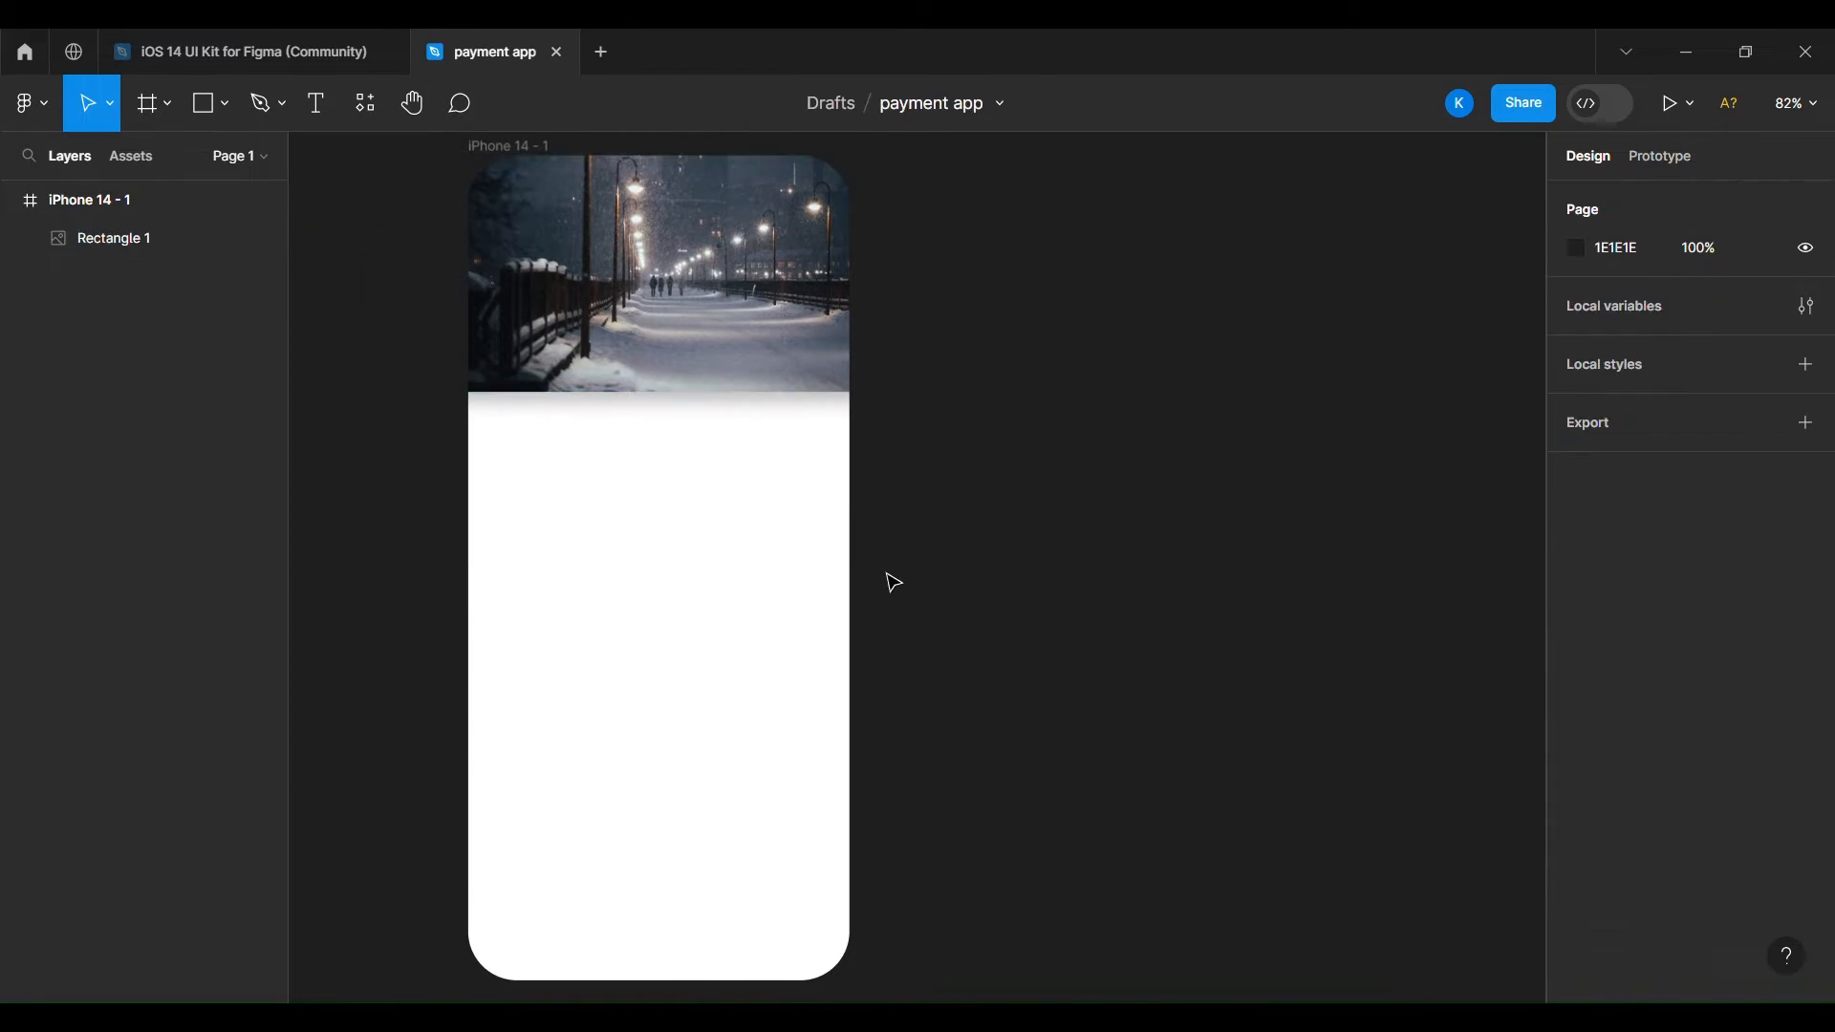
Draw a search bar rectangle about 276 × 39 over the upper header photo and round all four corners to 20.
drag(494, 179, 738, 214)
click(1805, 333)
click(1602, 372)
text(10)
click(1640, 373)
text(10)
click(1676, 376)
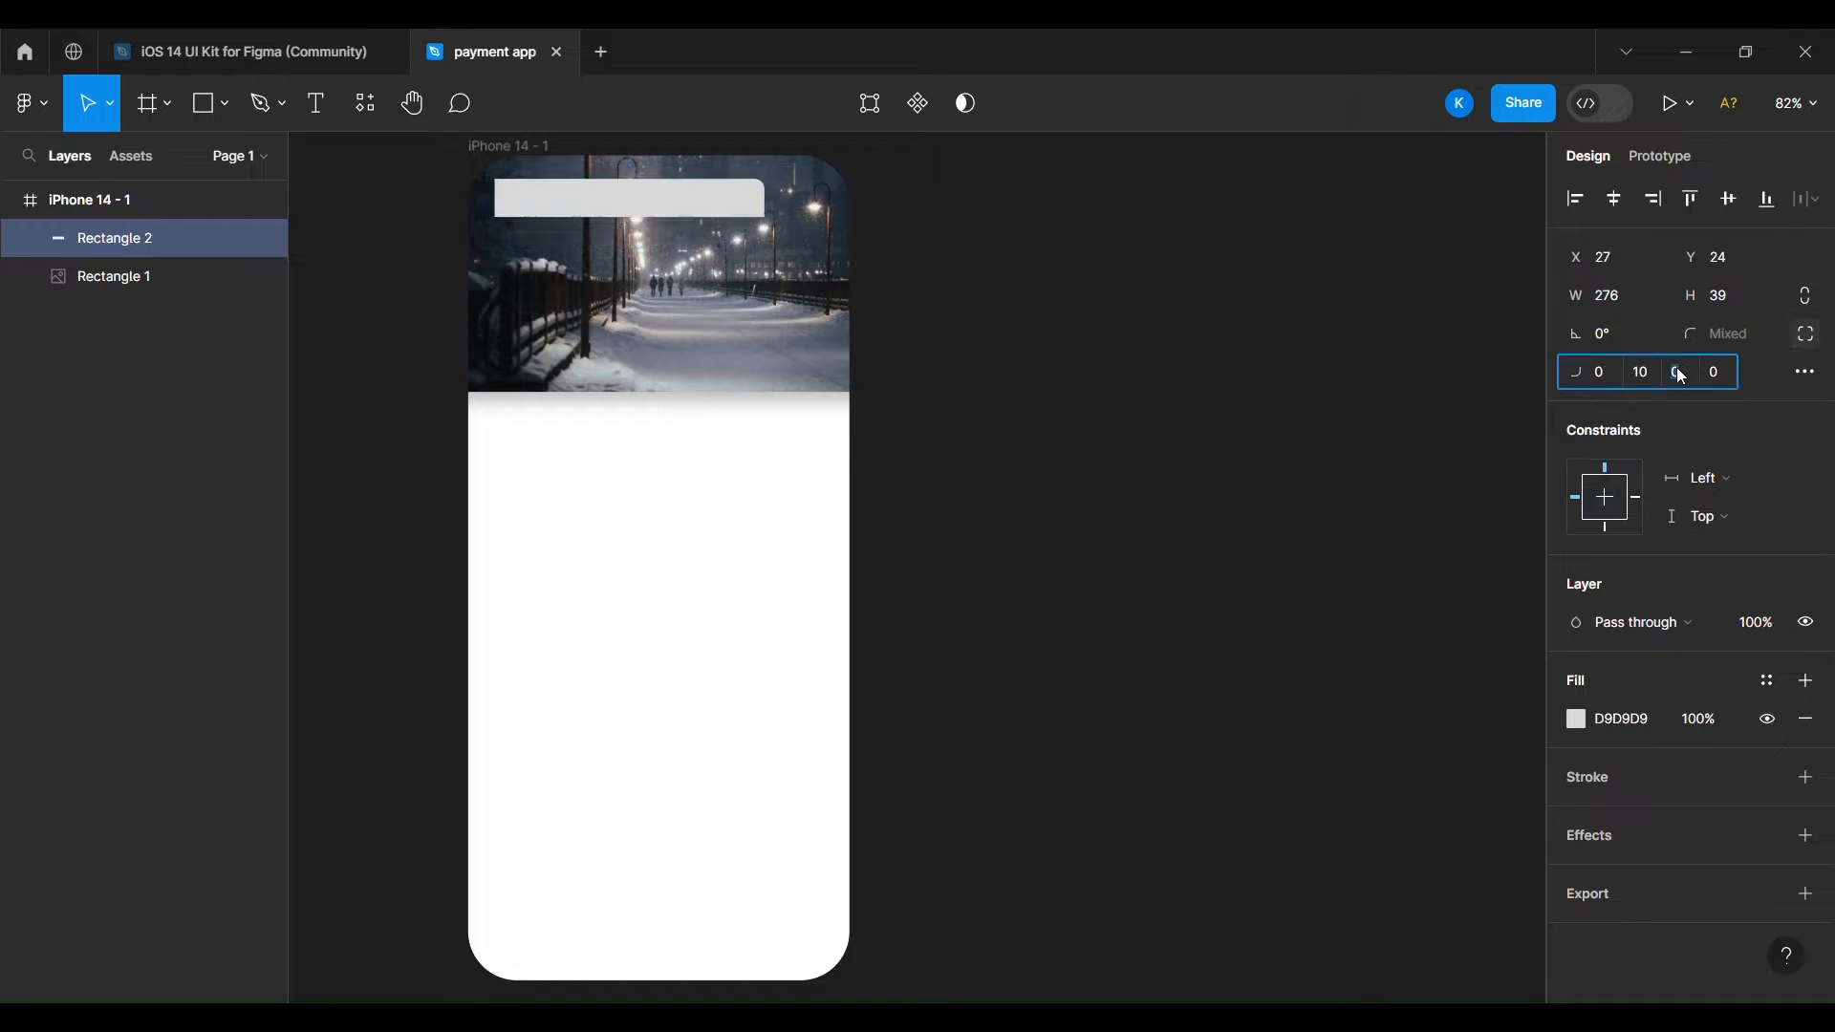
text(10)
click(1714, 379)
text(20)
click(1275, 491)
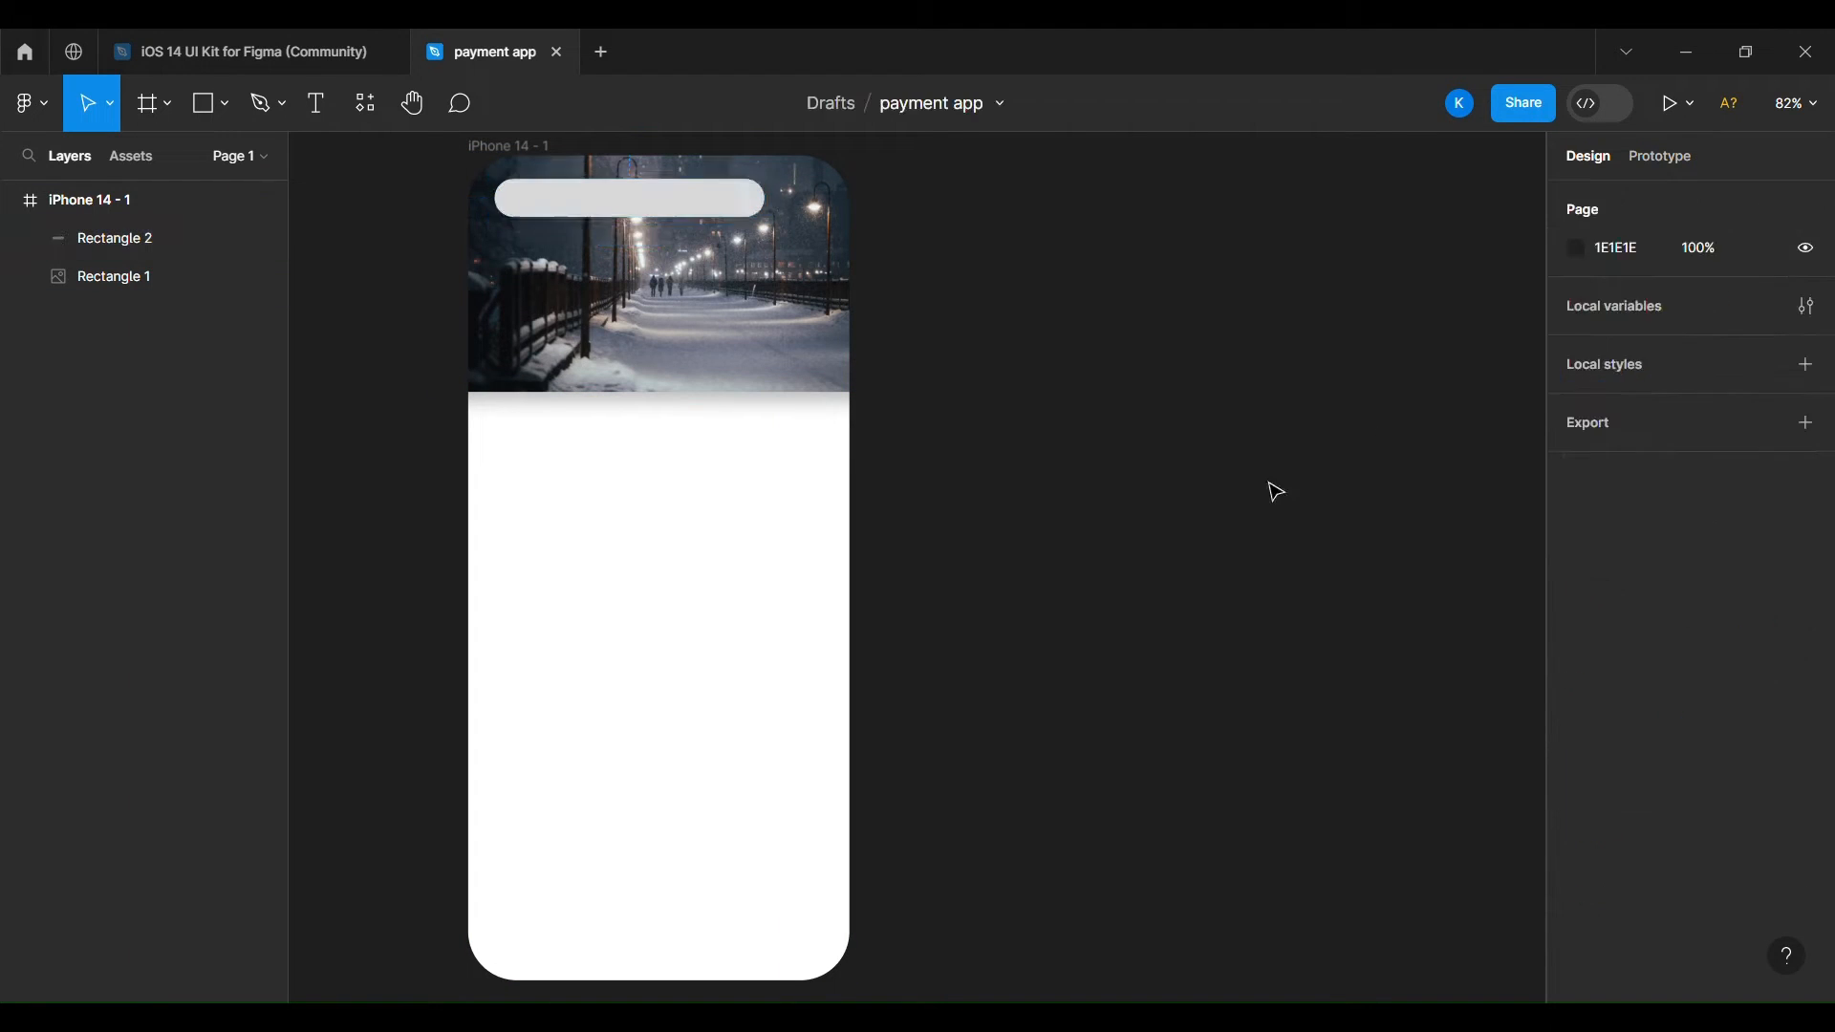
Add a drop shadow effect to the search bar.
click(660, 199)
click(1805, 838)
click(1659, 873)
Change the header photo's effect type to Inner shadow.
click(785, 310)
click(1664, 873)
click(1685, 925)
click(1576, 873)
click(1364, 772)
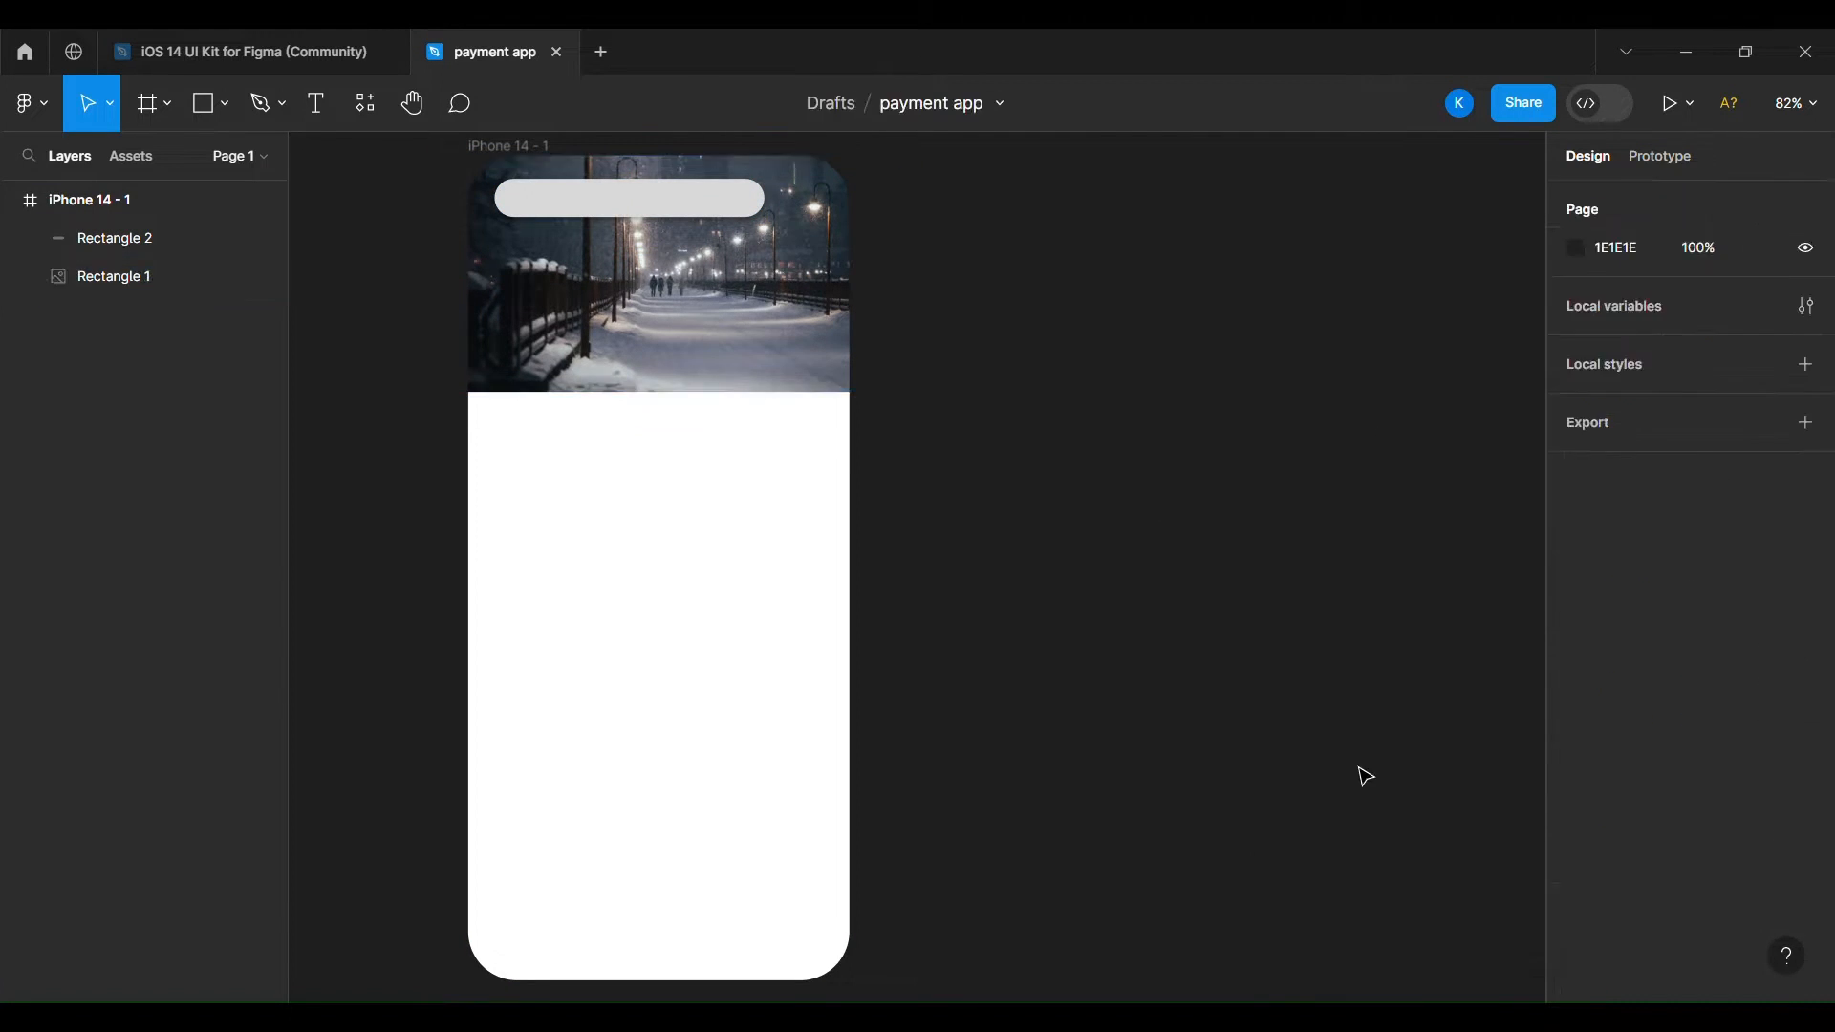
click(764, 306)
click(1664, 873)
click(1663, 845)
click(1575, 874)
click(1681, 875)
click(1661, 814)
Set the header photo's inner shadow to X 20 and Y 20, and increase the shadow's opacity.
click(1576, 873)
click(1334, 918)
text(20)
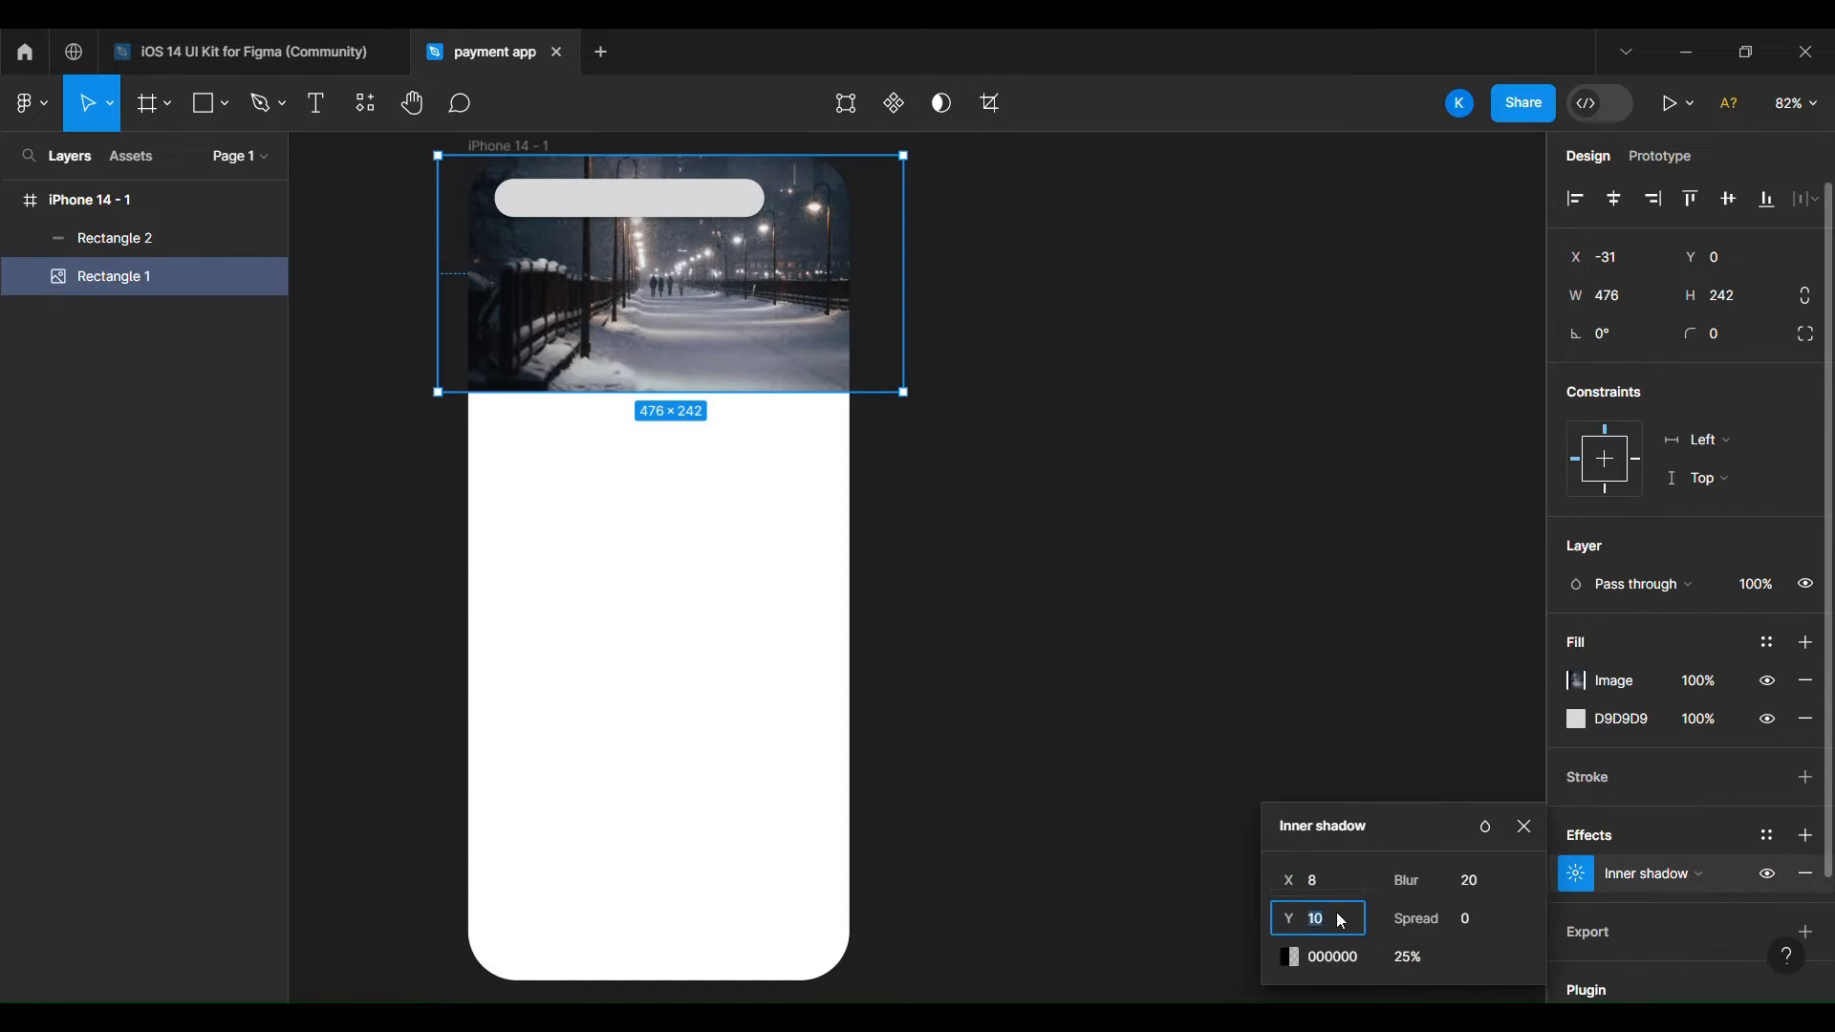
click(1331, 881)
text(20)
click(1575, 873)
drag(1439, 957, 1526, 956)
click(967, 485)
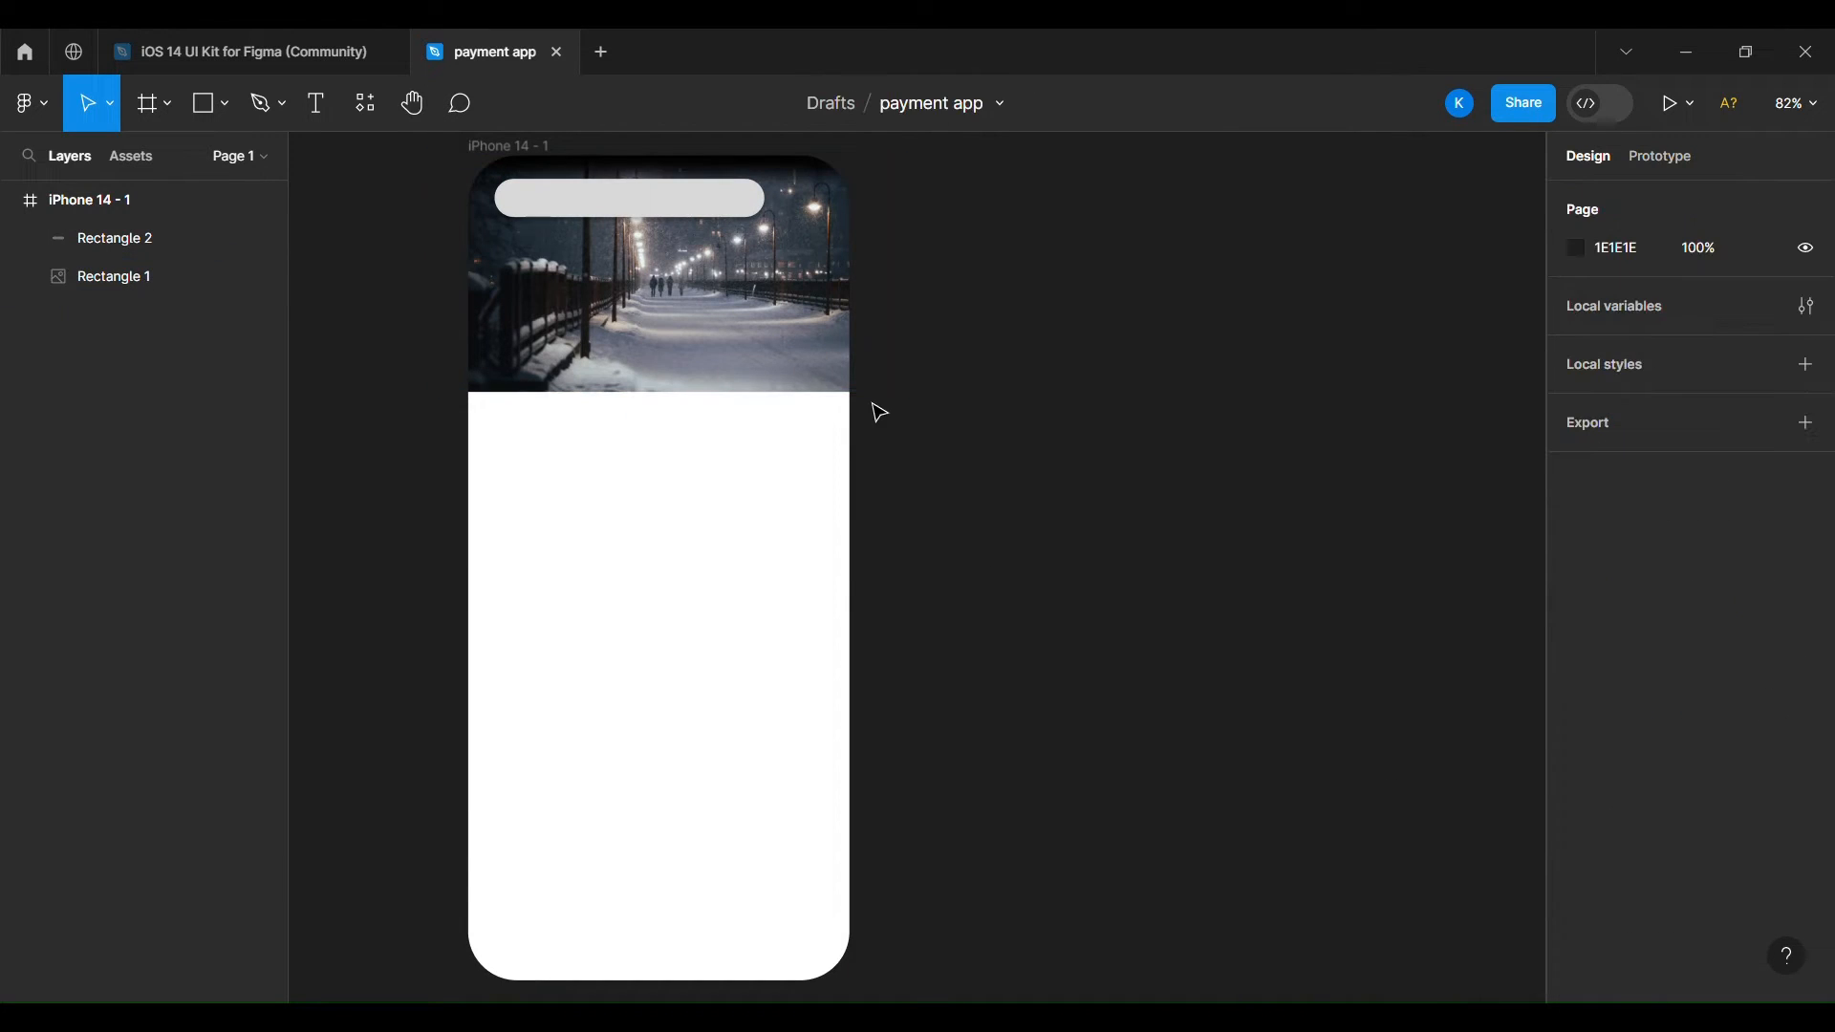
Set the search bar's drop shadow to X 10, Y 10 and blur 20.
click(683, 201)
click(1576, 874)
text(10)
click(1334, 918)
text(10)
click(1453, 880)
text(20)
Change the search bar's drop shadow colour to white from the document colors.
click(1290, 957)
click(1013, 720)
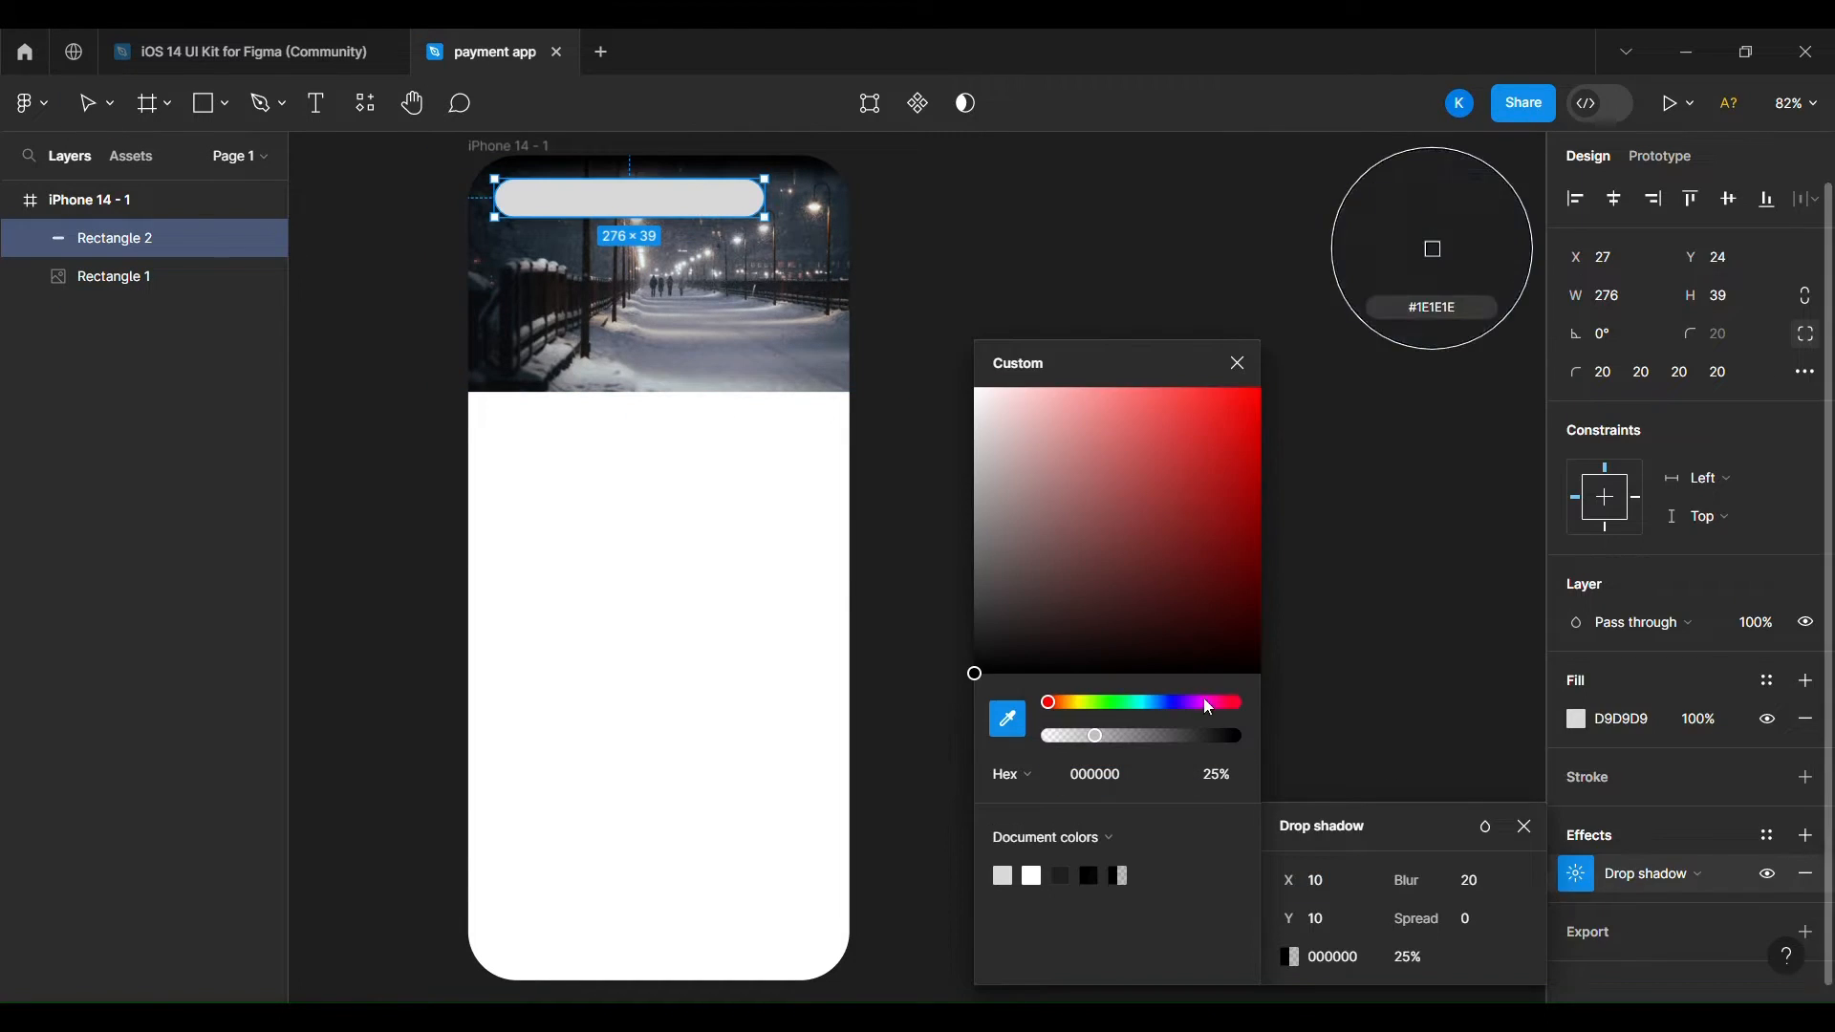
click(1114, 705)
click(1233, 480)
click(1029, 872)
click(1336, 508)
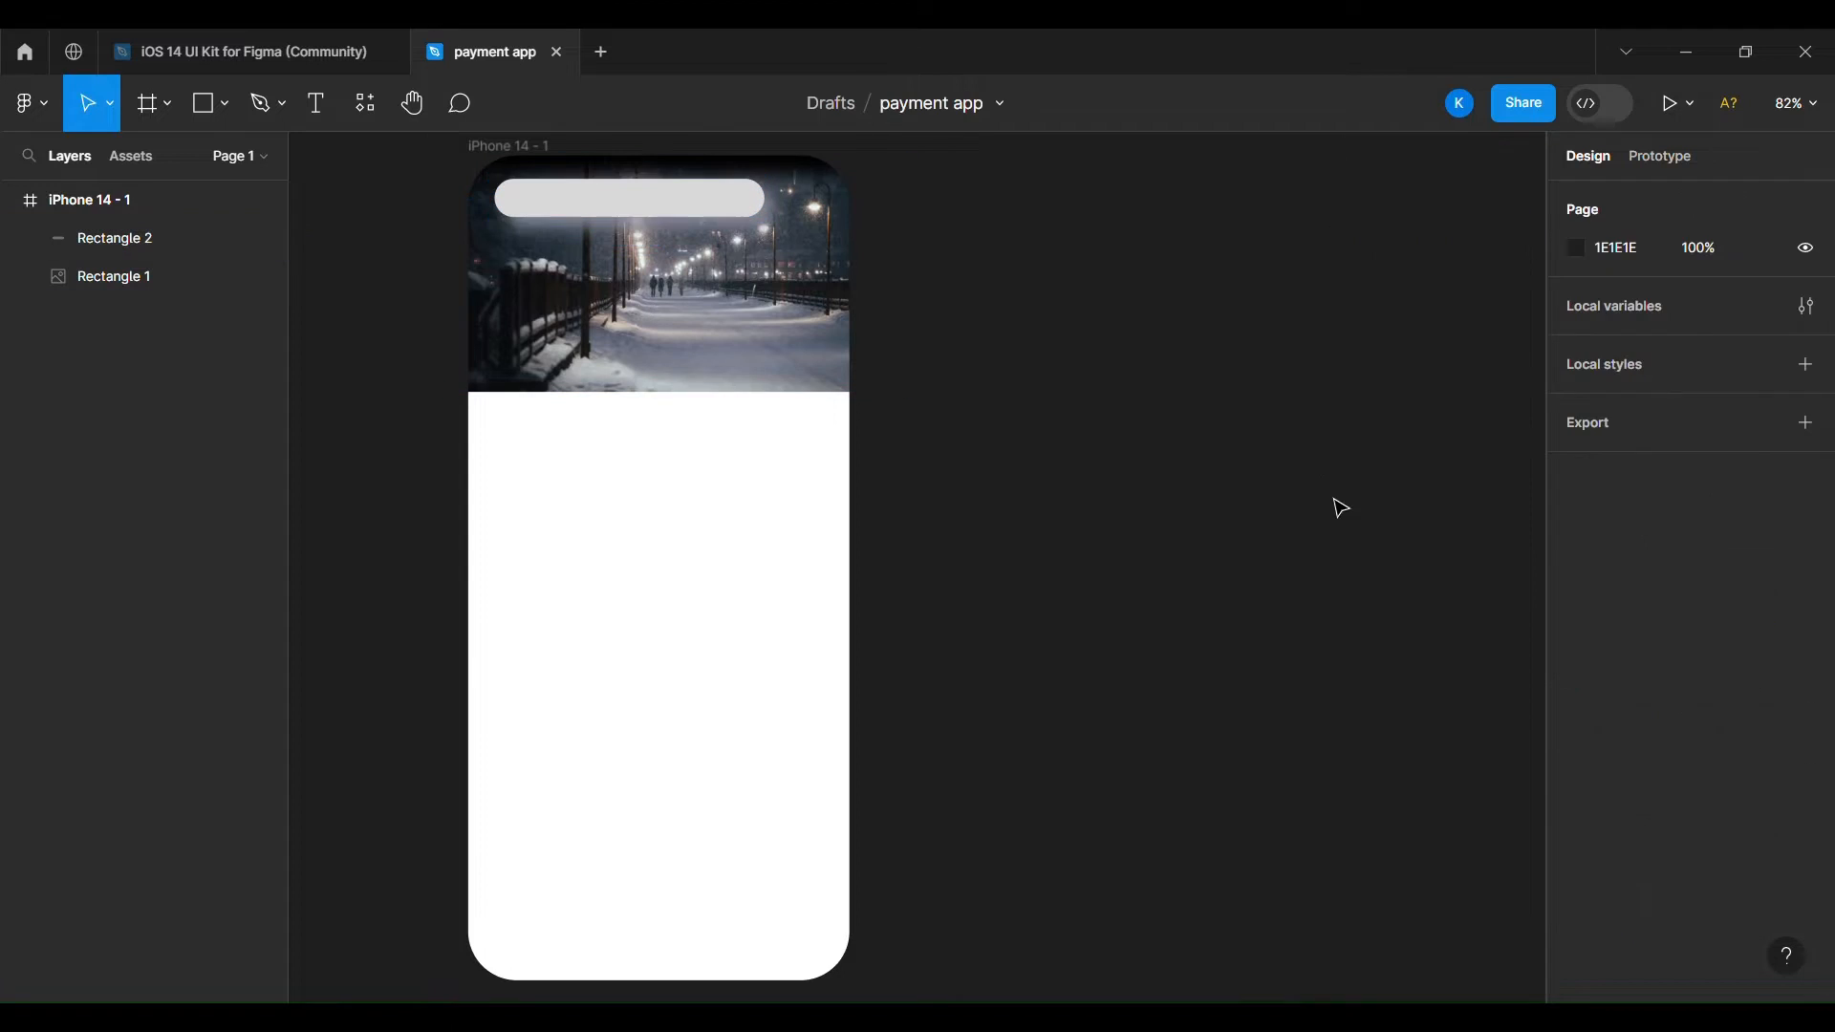
Move the search bar lower in the header, to X 20 and Y 55.
click(680, 213)
drag(680, 213, 673, 244)
click(1154, 408)
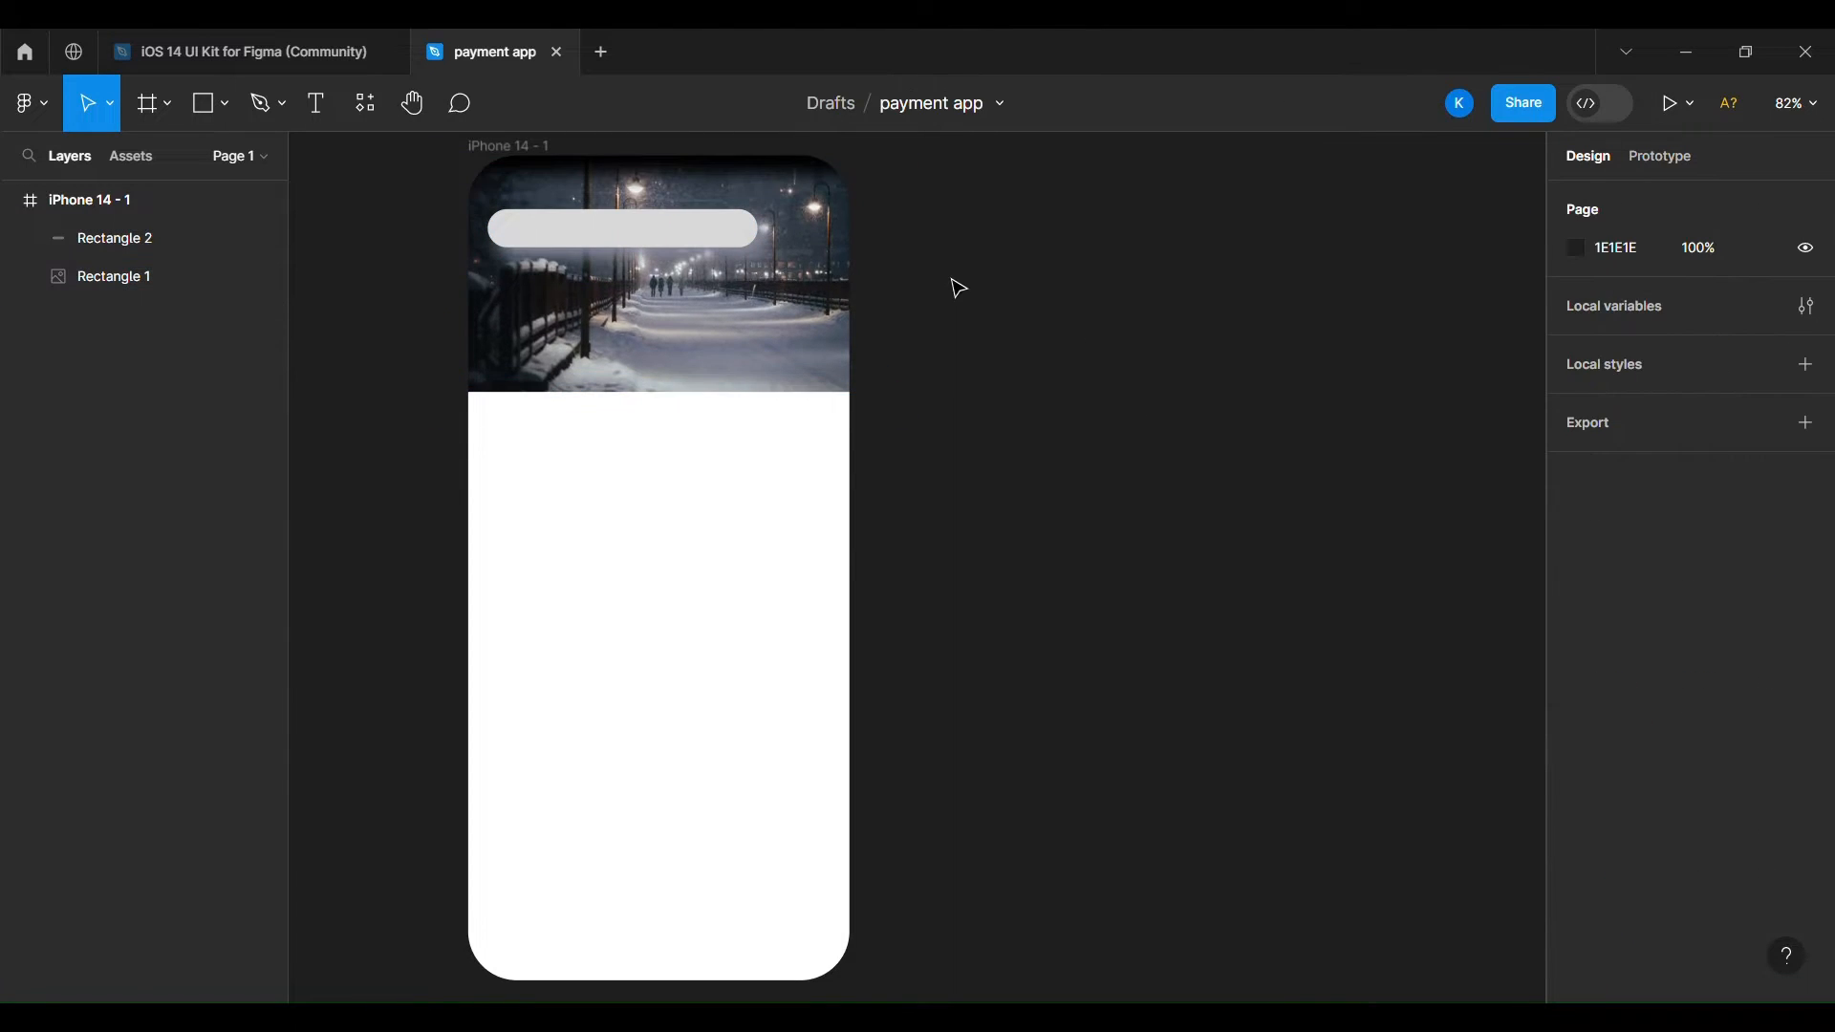
Draw a 39 × 39 circle beside the search bar and shift the bar to X 36.
click(225, 103)
click(192, 242)
drag(786, 211, 824, 248)
click(1074, 336)
click(680, 233)
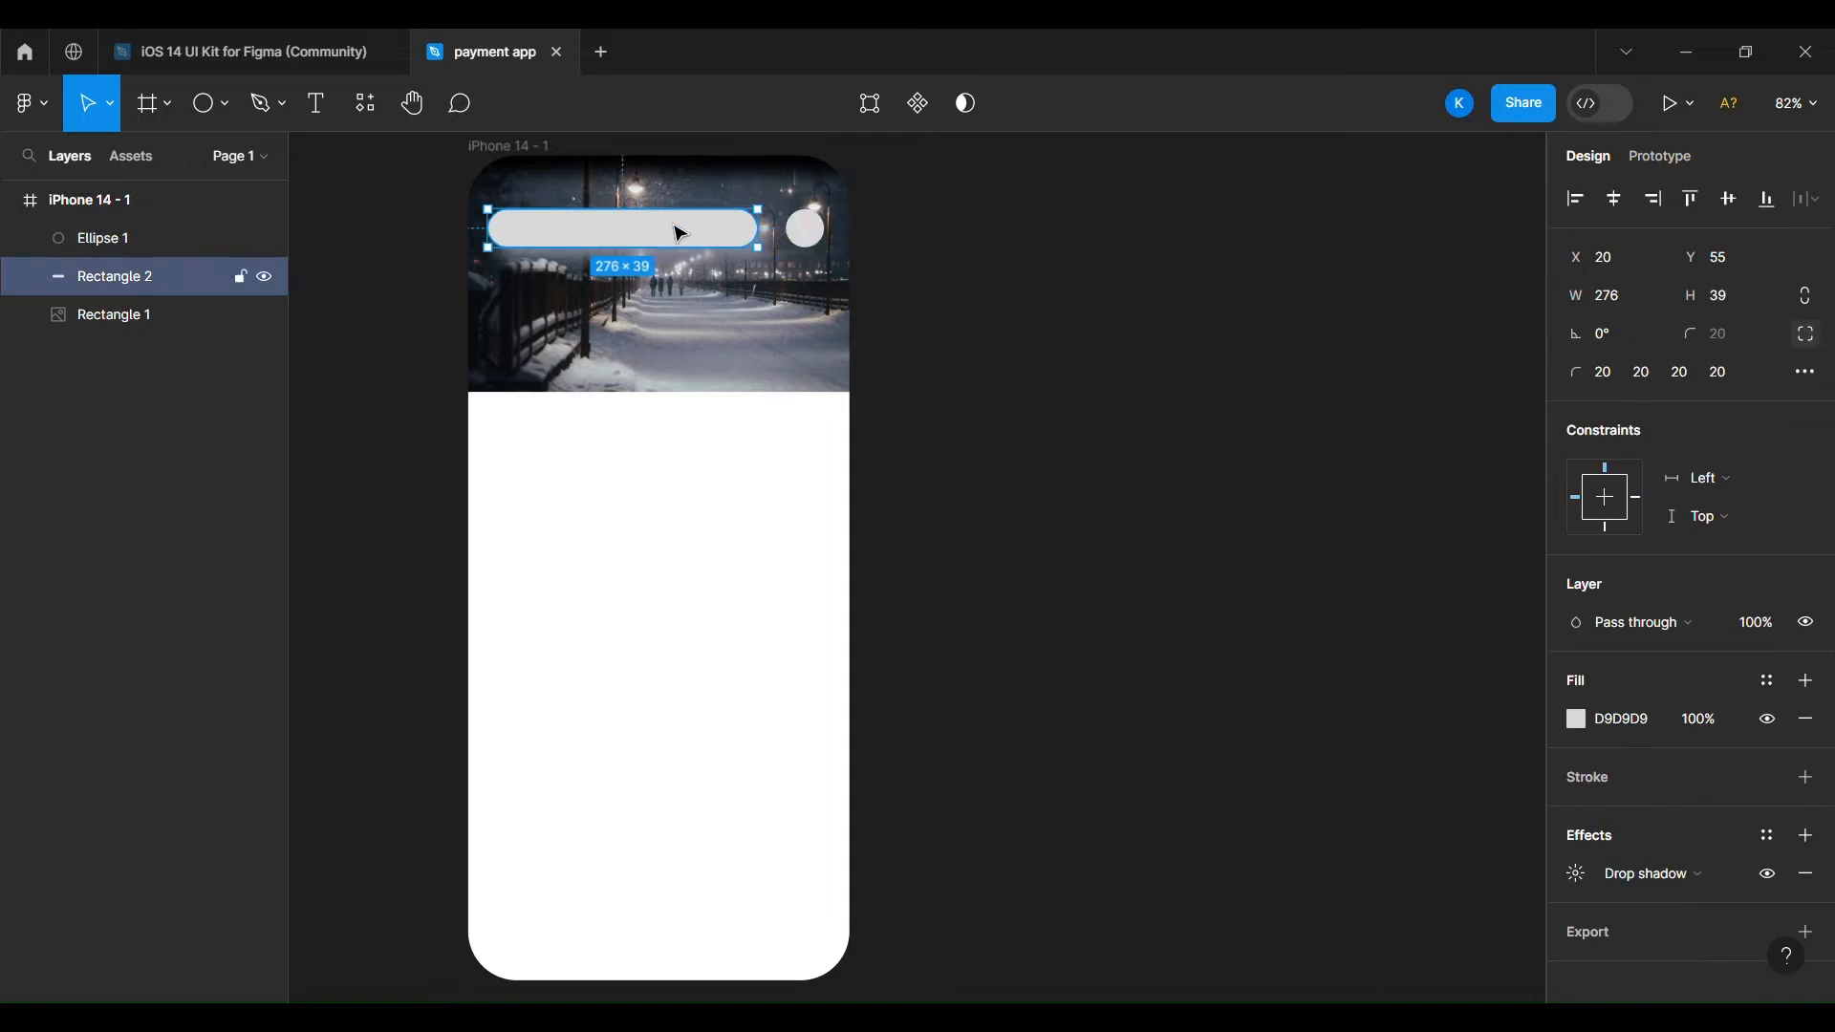
Fill the circle with the dark-haired woman's portrait from Content Catalog's Human faces avatars.
click(806, 229)
right_click(798, 224)
mouse_move(841, 737)
click(1171, 571)
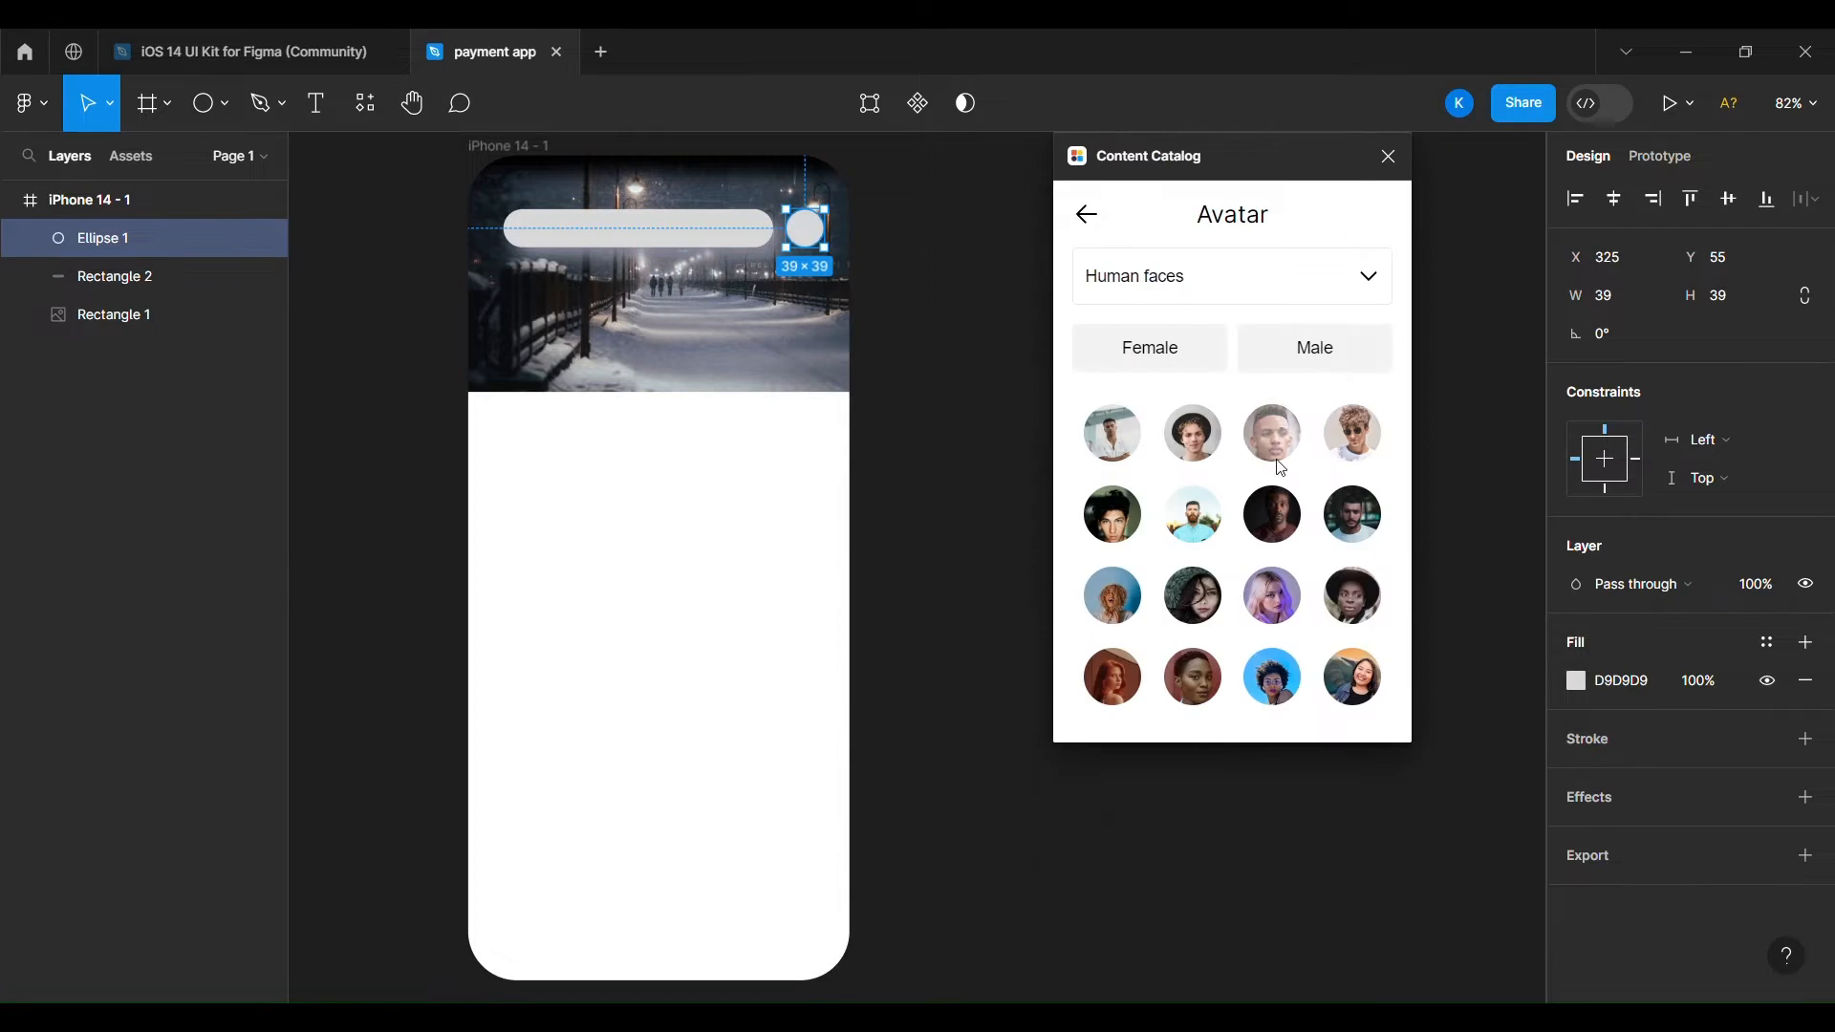
click(1192, 595)
click(1388, 156)
Add a white FFFFFF stroke of weight 1, aligned Inside, to the avatar circle.
click(806, 229)
click(1805, 739)
click(1577, 777)
click(1319, 873)
click(1805, 815)
click(1618, 817)
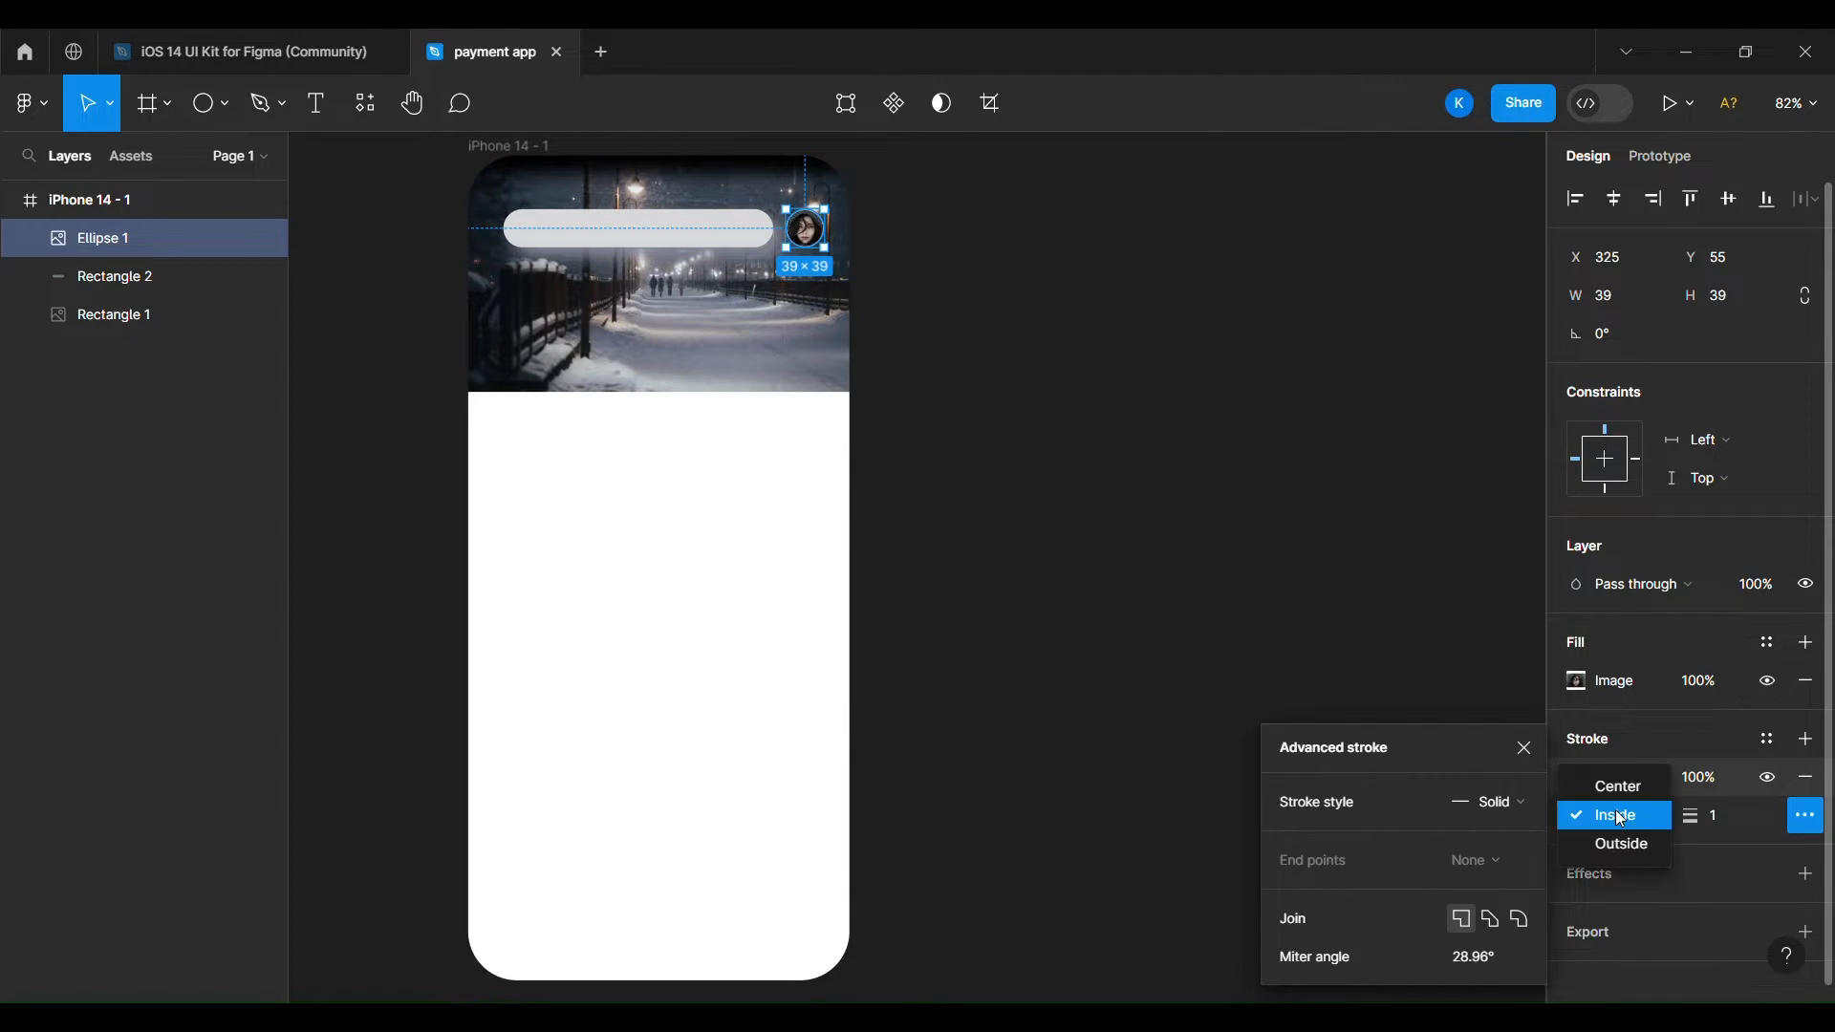
click(1618, 817)
click(1036, 565)
Add a drop shadow to the avatar circle with colour 8D8C95 at 100% opacity.
click(806, 230)
click(1805, 874)
click(1576, 912)
click(1290, 899)
click(1237, 361)
Set the avatar circle's drop shadow to X 4, Y 8 and blur 20.
click(1321, 863)
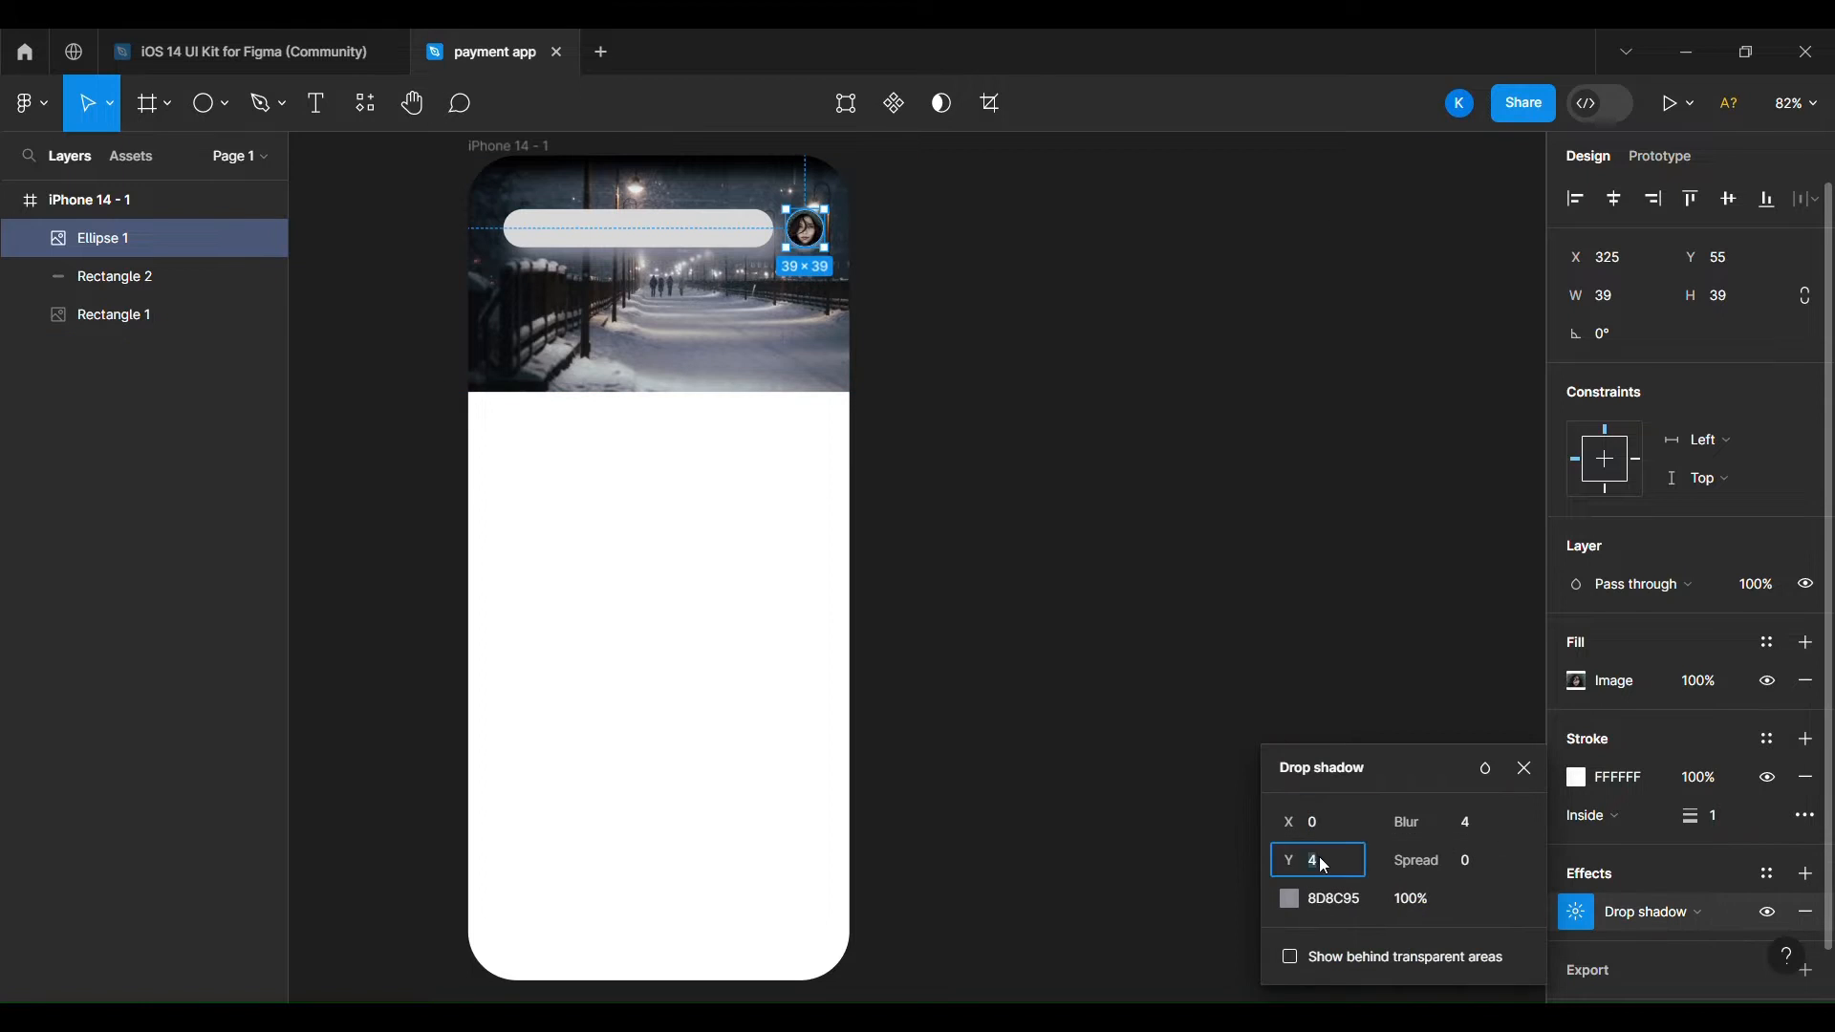
text(8)
click(1315, 823)
text(8)
click(1466, 823)
text(20)
click(1315, 823)
text(4)
click(1174, 679)
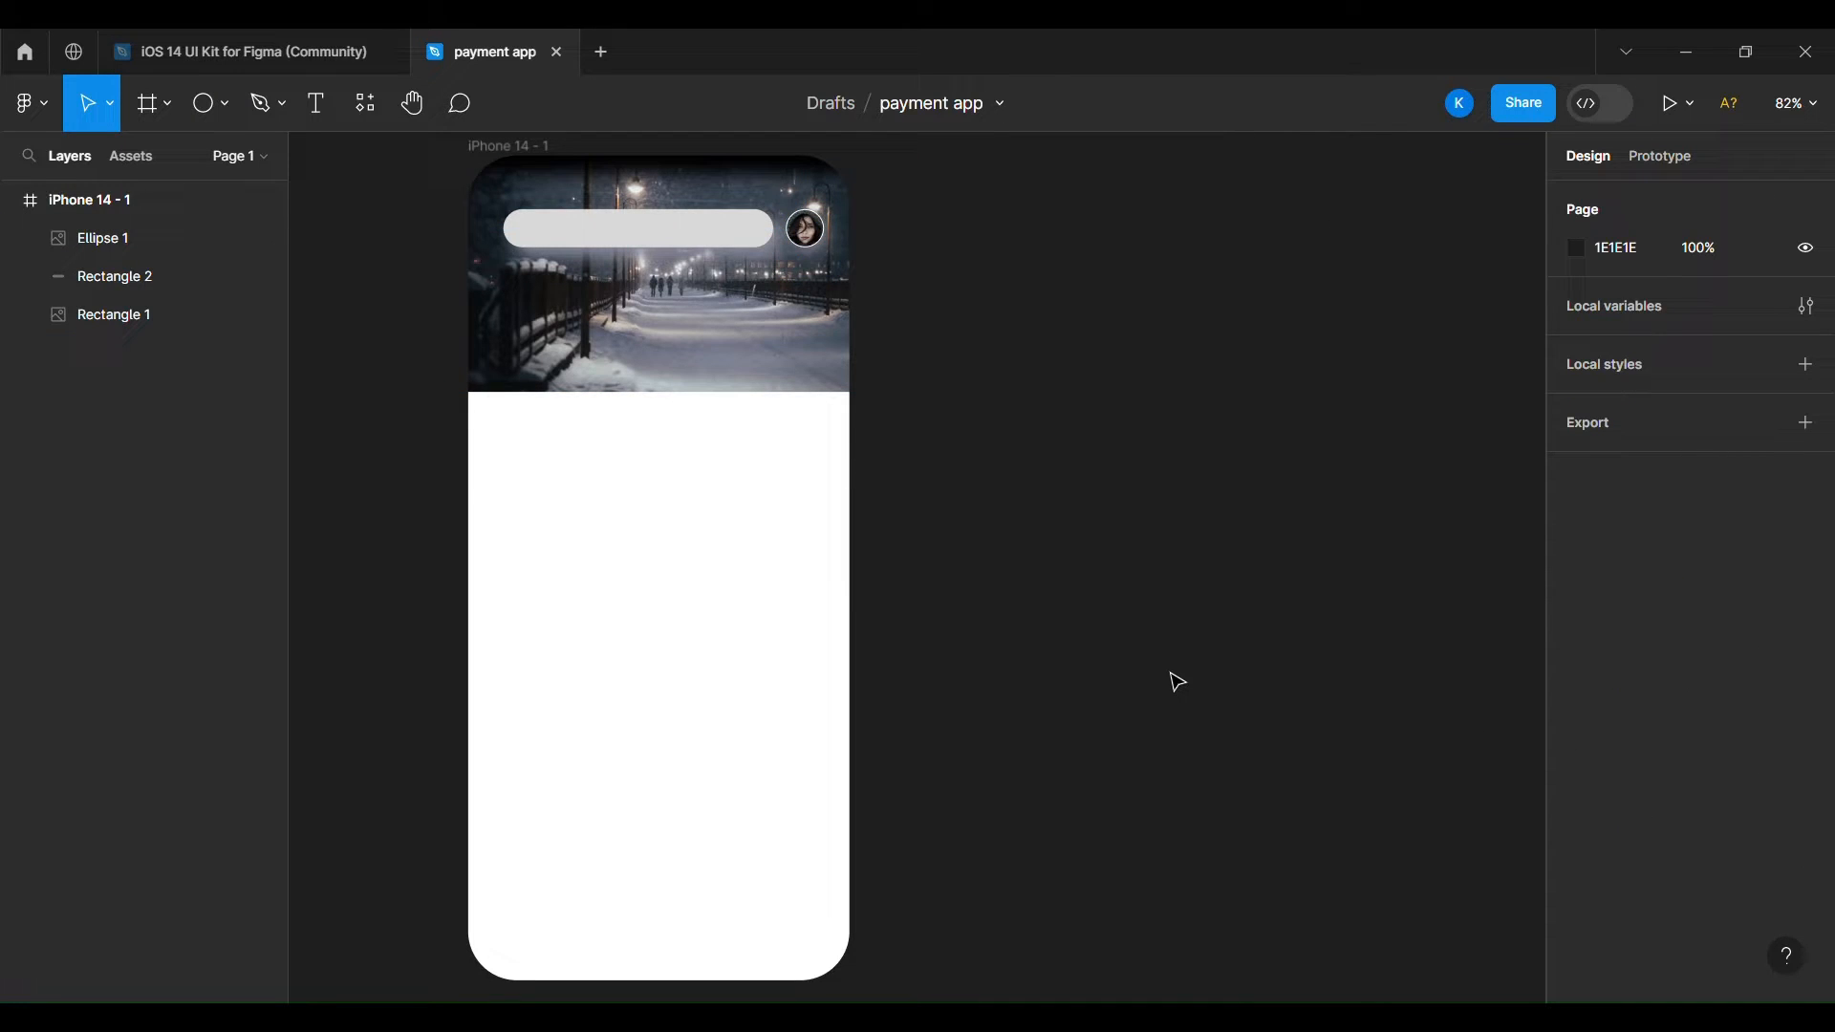
Search Iconify for "search" and import the ic:twotone-search icon into the iPhone 14 frame.
click(660, 229)
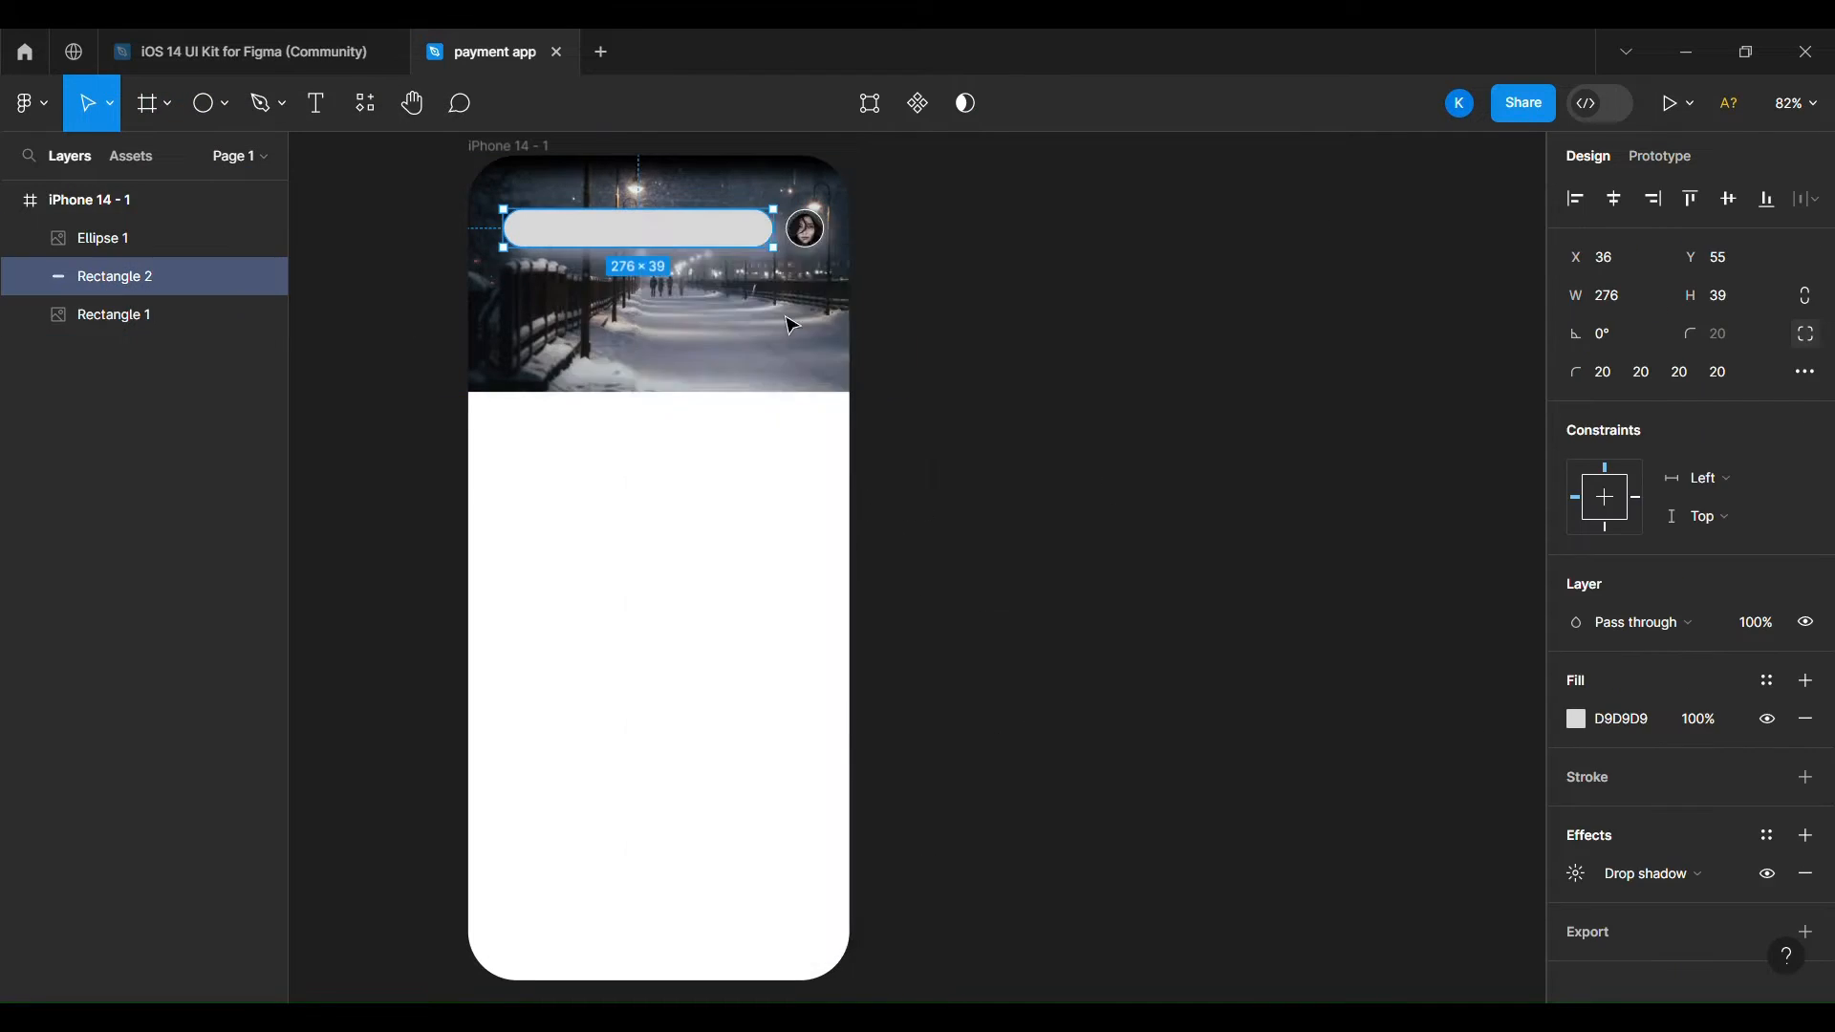
right_click(659, 229)
mouse_move(721, 738)
click(994, 571)
text(search)
key(Return)
scroll(512, 946, down, 5)
click(539, 680)
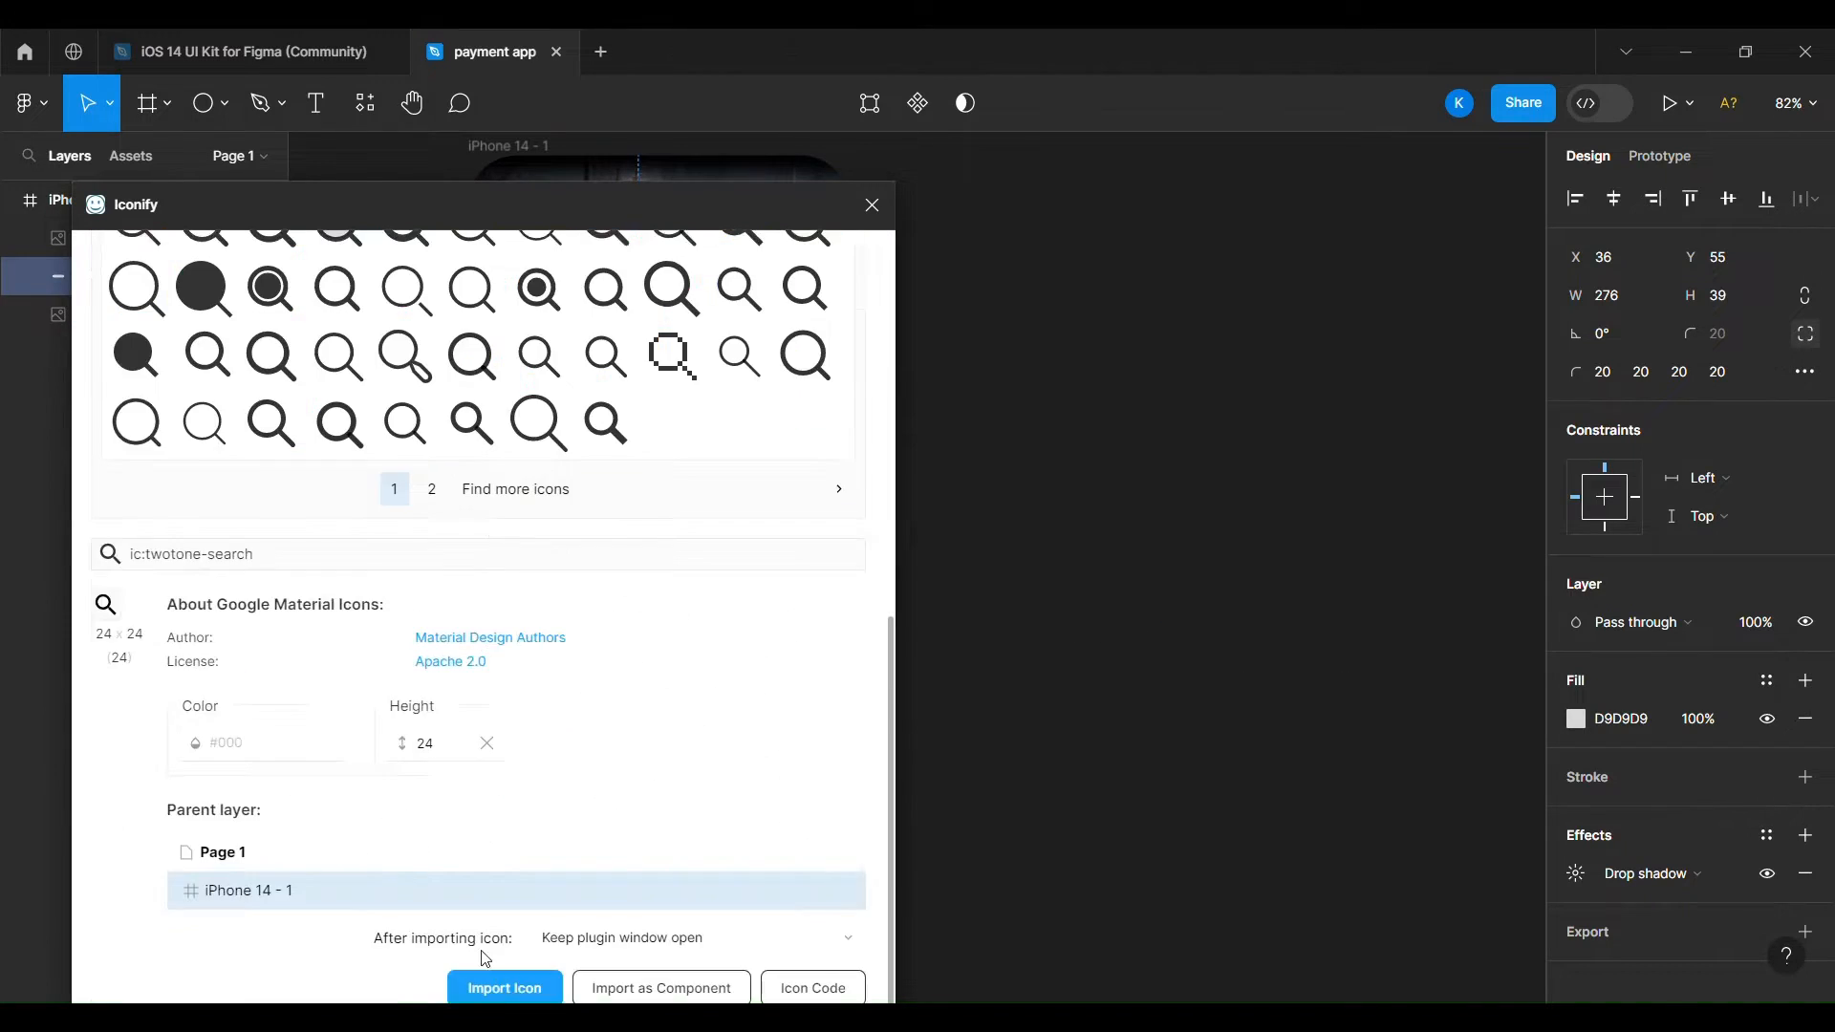
click(501, 986)
click(872, 205)
Place the magnifier icon inside the search bar at its right end and reduce the icon's opacity.
scroll(521, 411, up, 5)
drag(422, 791, 597, 425)
key(])
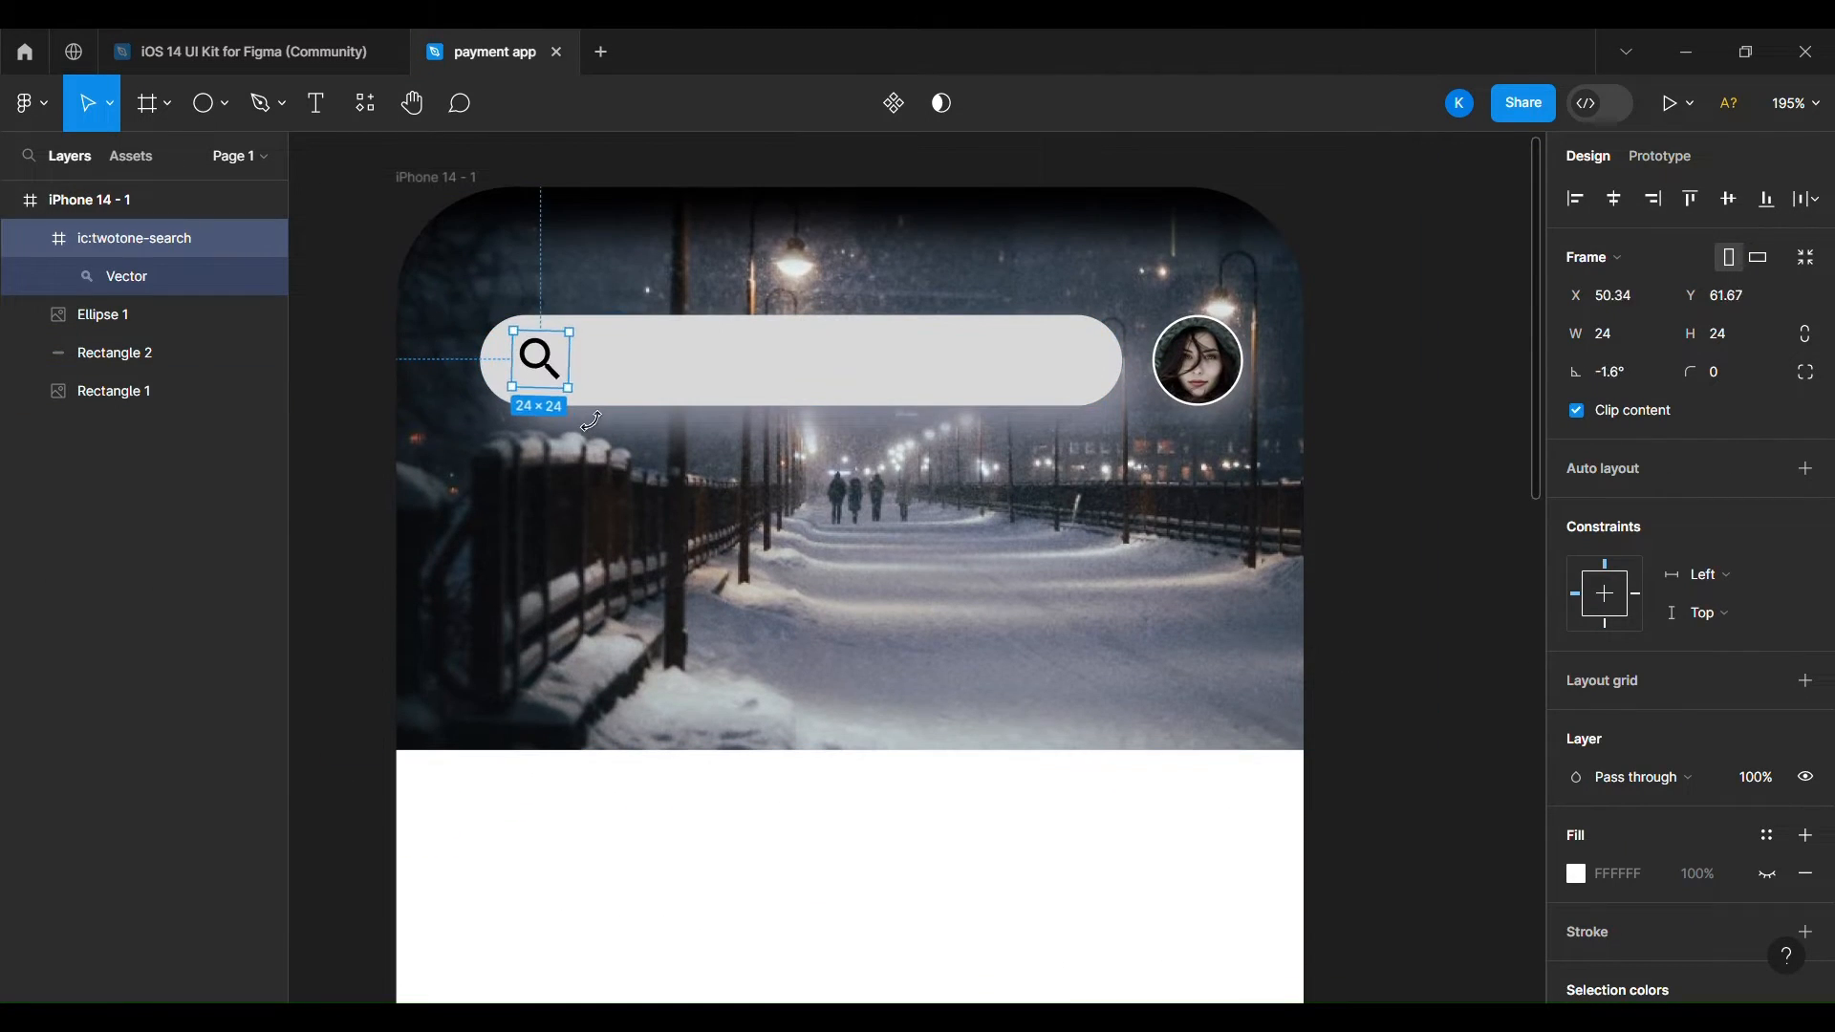
drag(1023, 387, 1048, 387)
click(1756, 777)
click(1397, 803)
click(956, 368)
click(1364, 676)
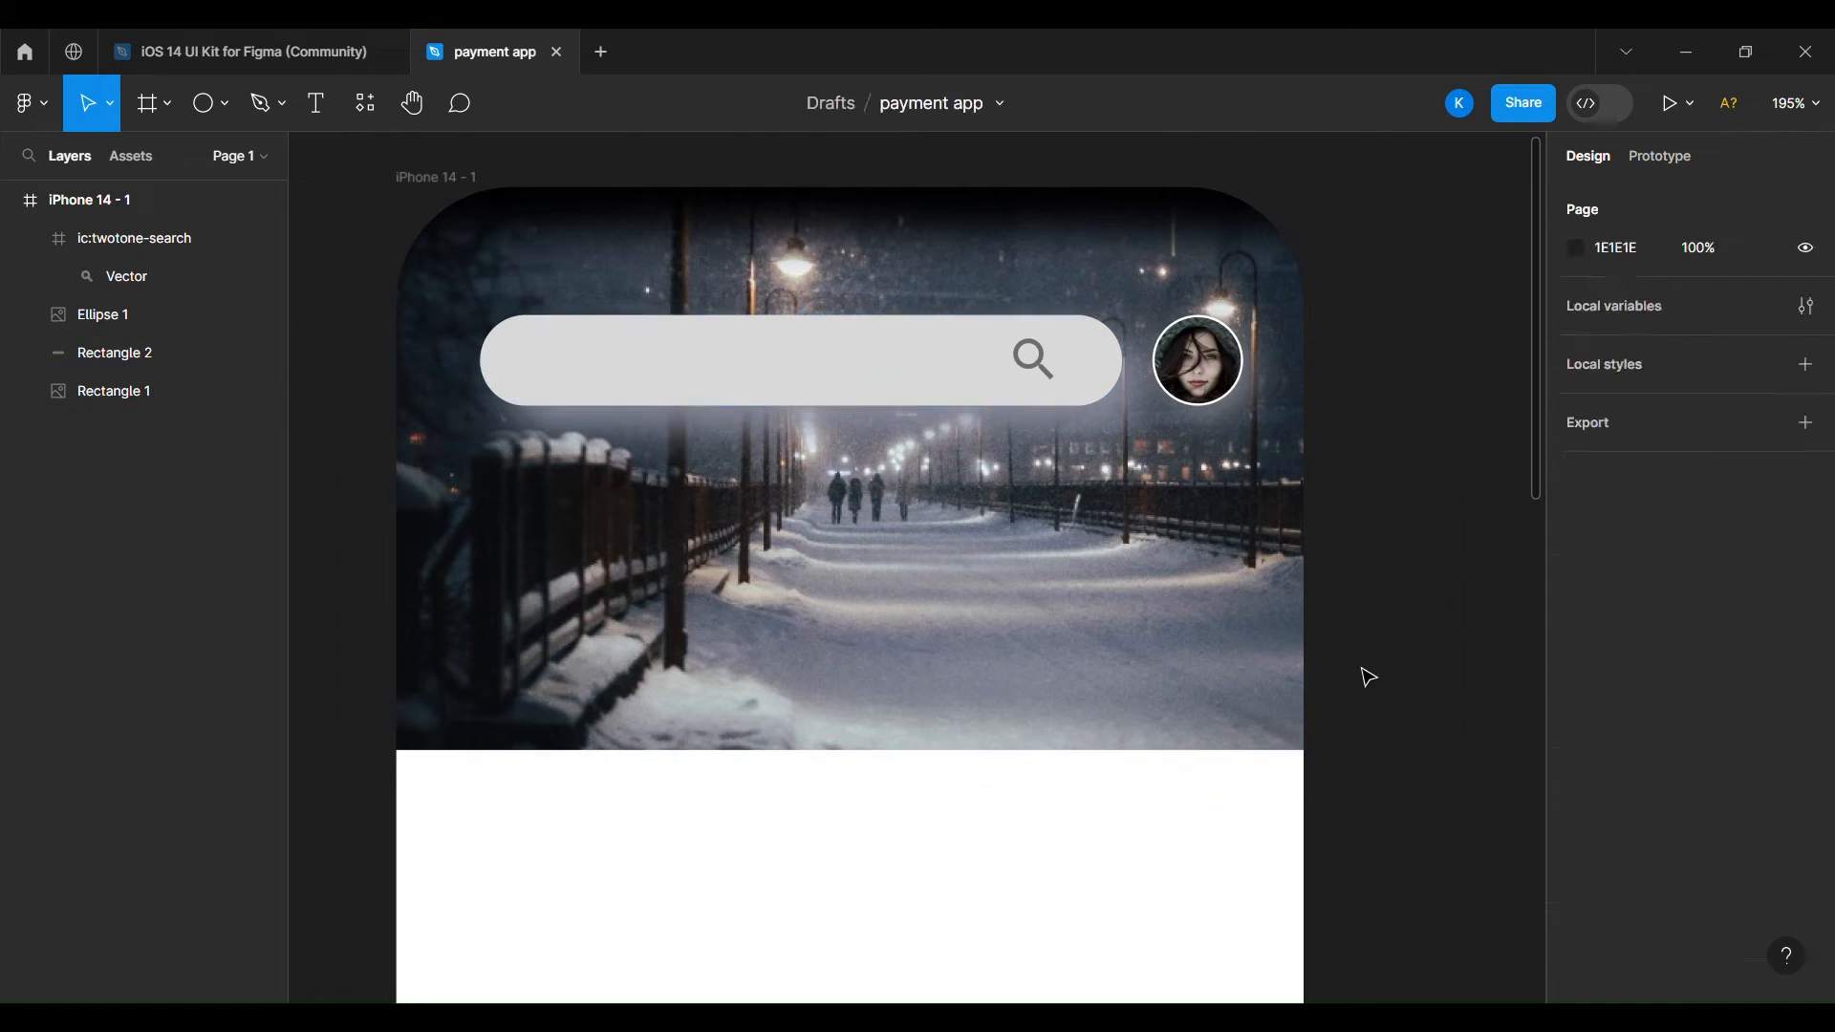
Add the placeholder text "Search friends and merchant" inside the search bar in Poppins Regular, size 12.
key(t)
drag(513, 333, 1007, 388)
click(1586, 682)
text(SE)
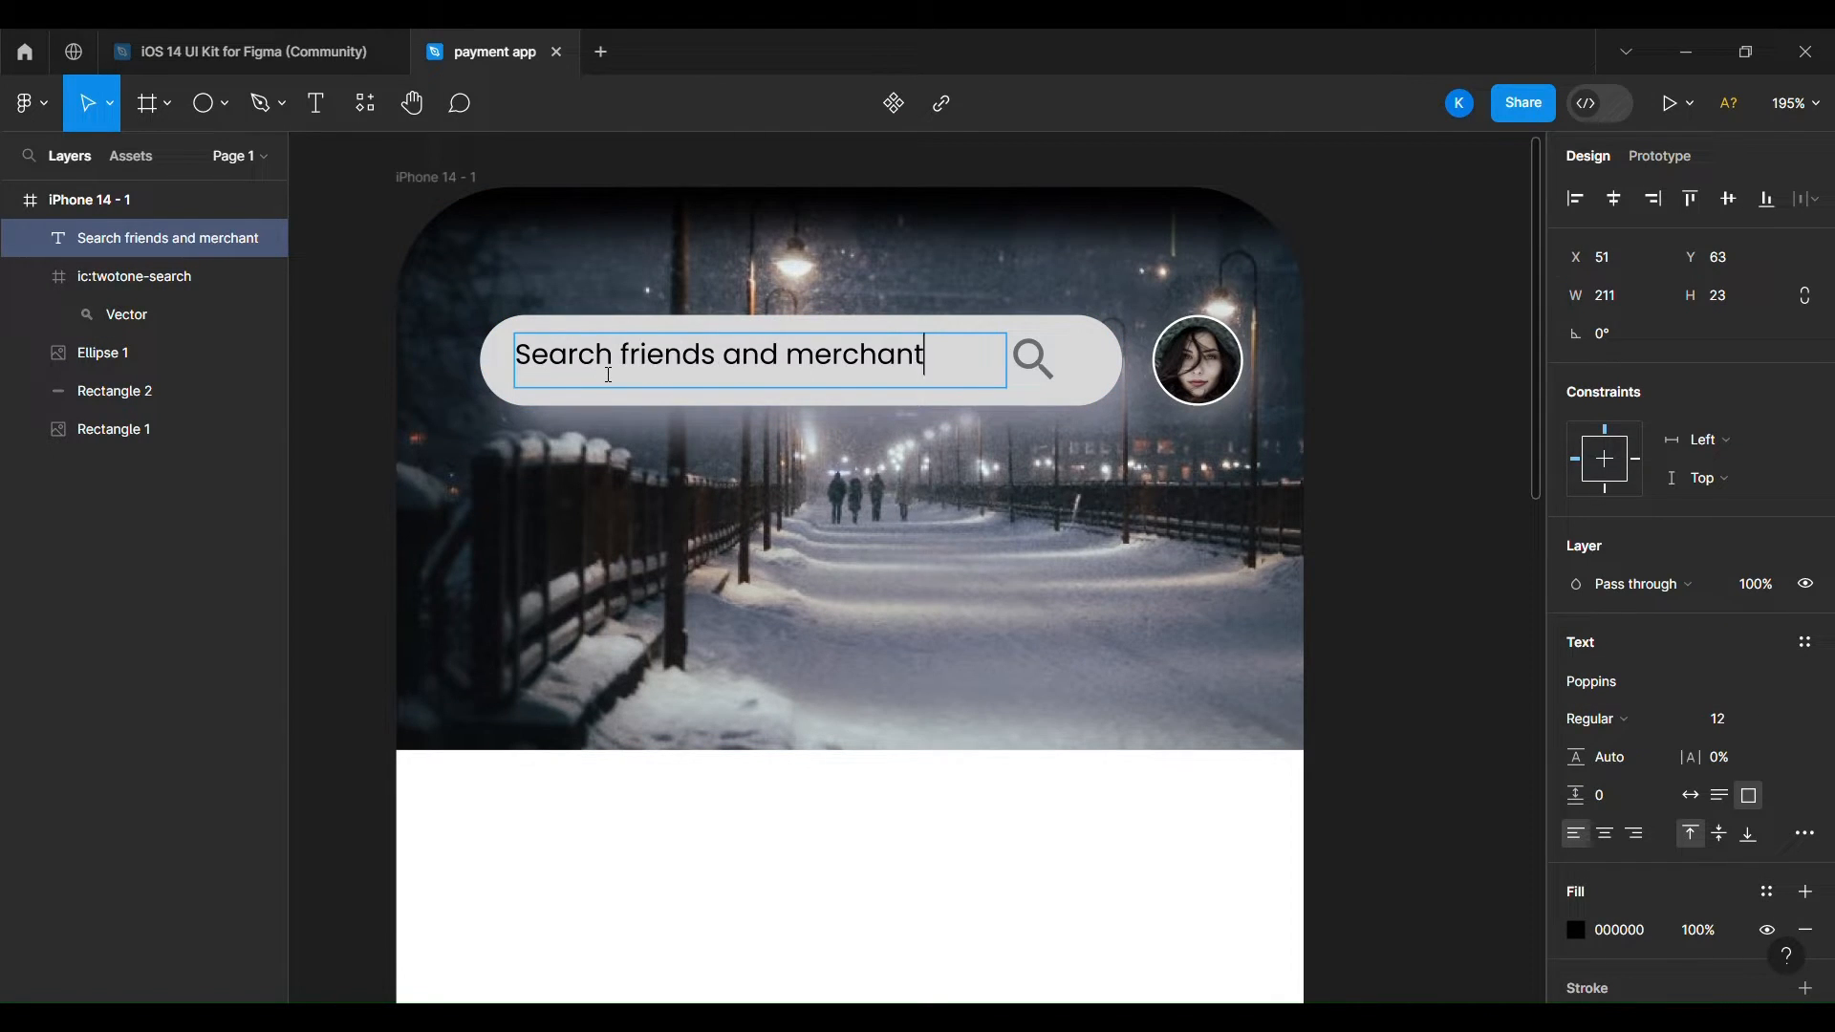
click(832, 408)
Nudge the placeholder text down to centre it in the search bar and set its opacity to 50%.
drag(796, 364, 797, 369)
click(1756, 584)
text(50)
click(1446, 599)
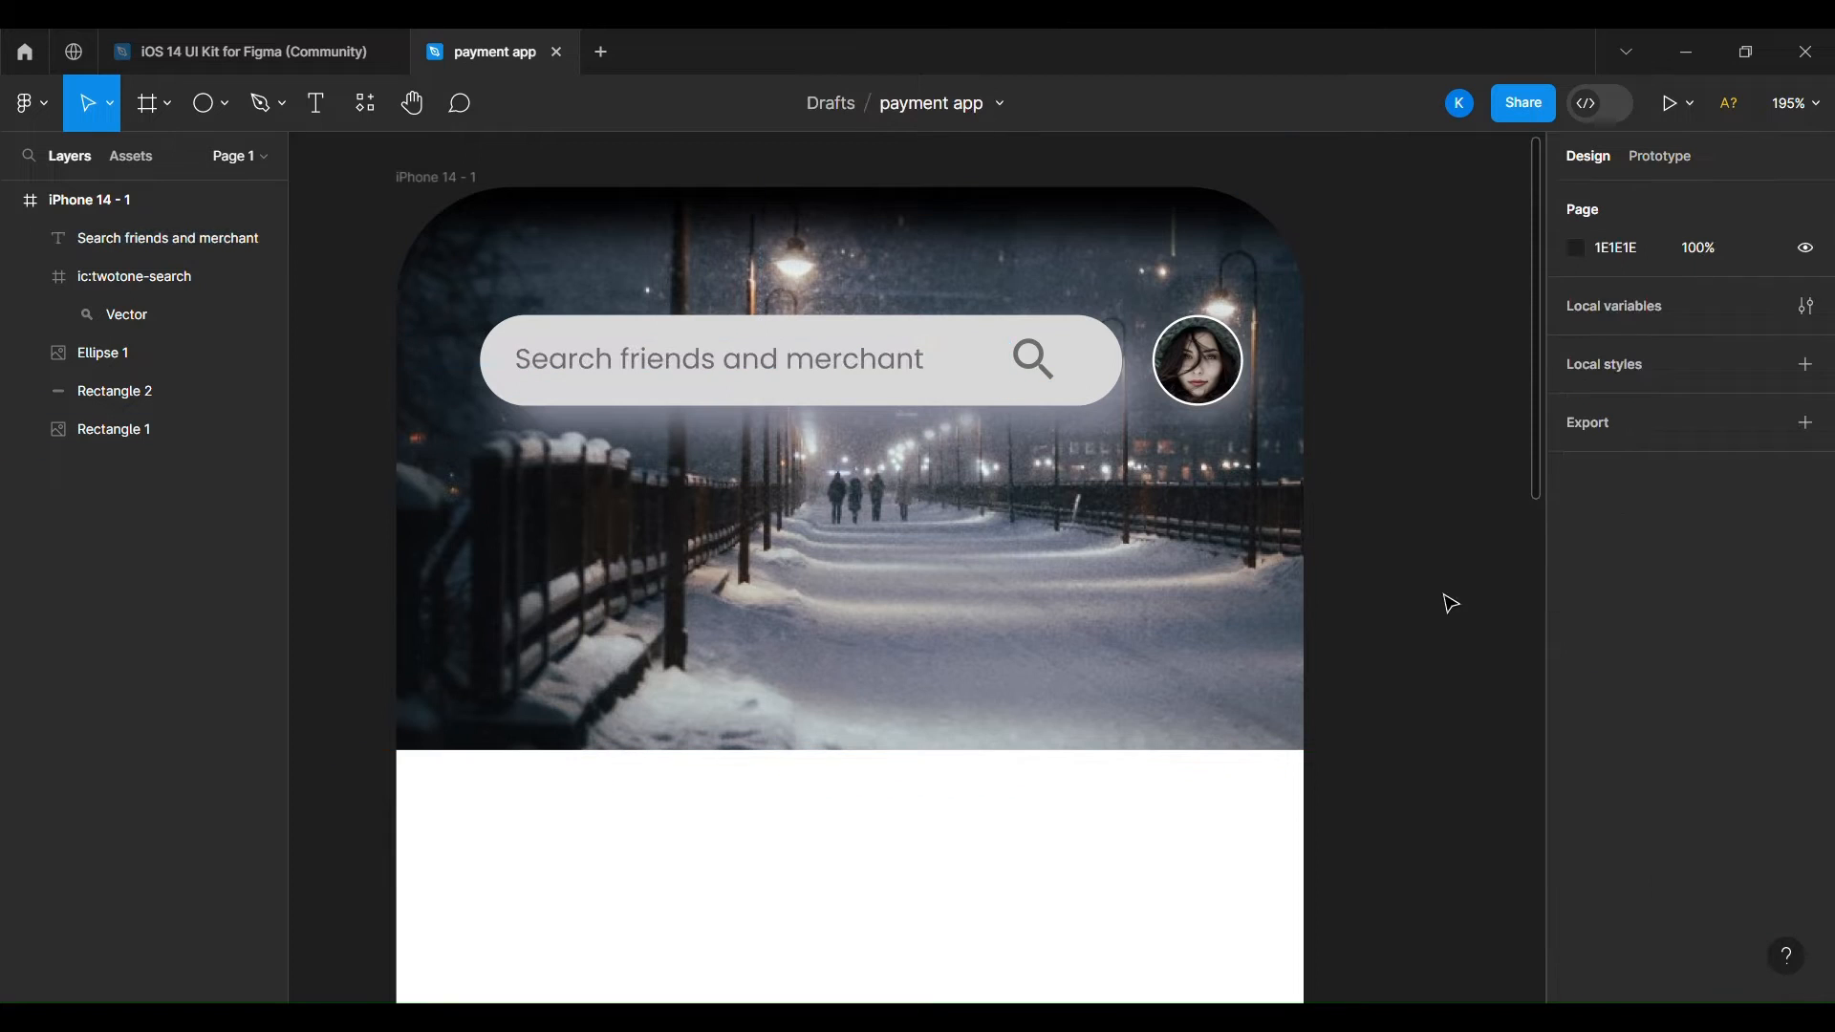
Clear the Unsplash search and draw a closed diagonal band about 390 × 239 across the blue header with the Pen tool.
scroll(1445, 598, down, 6)
scroll(1135, 532, up, 4)
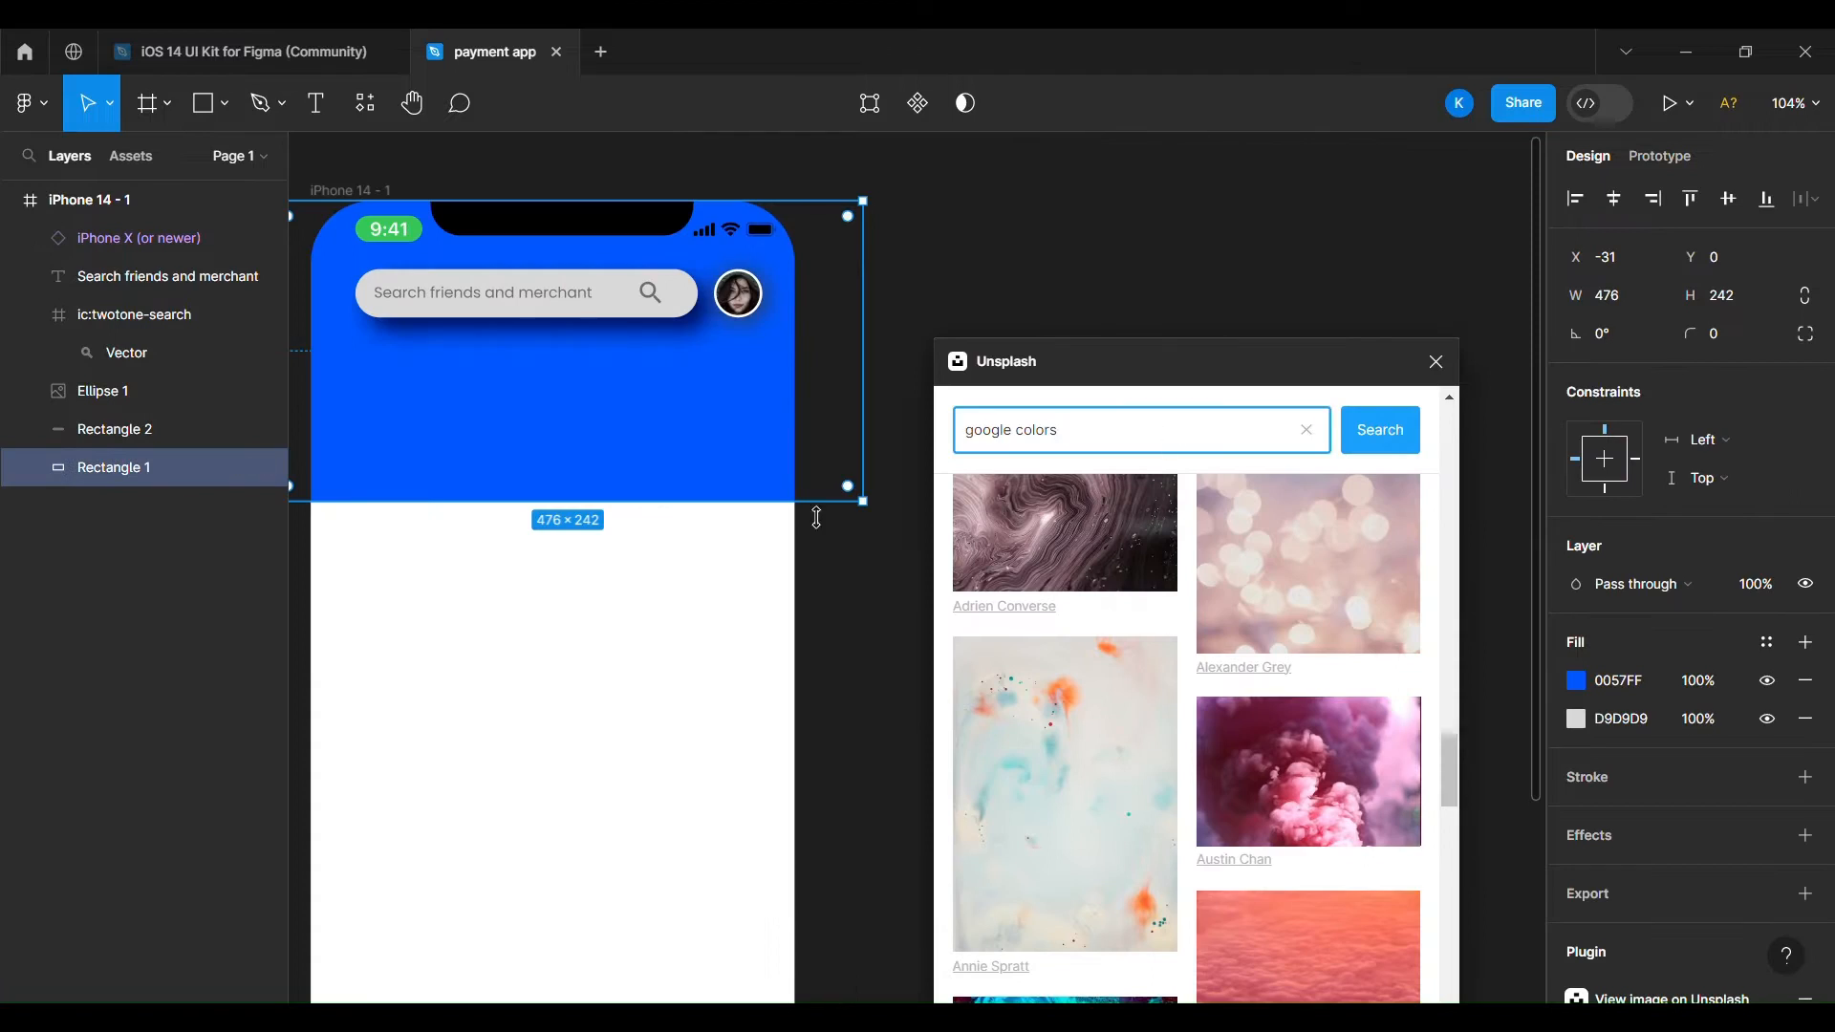
click(868, 554)
click(1307, 430)
click(202, 103)
click(260, 103)
click(310, 428)
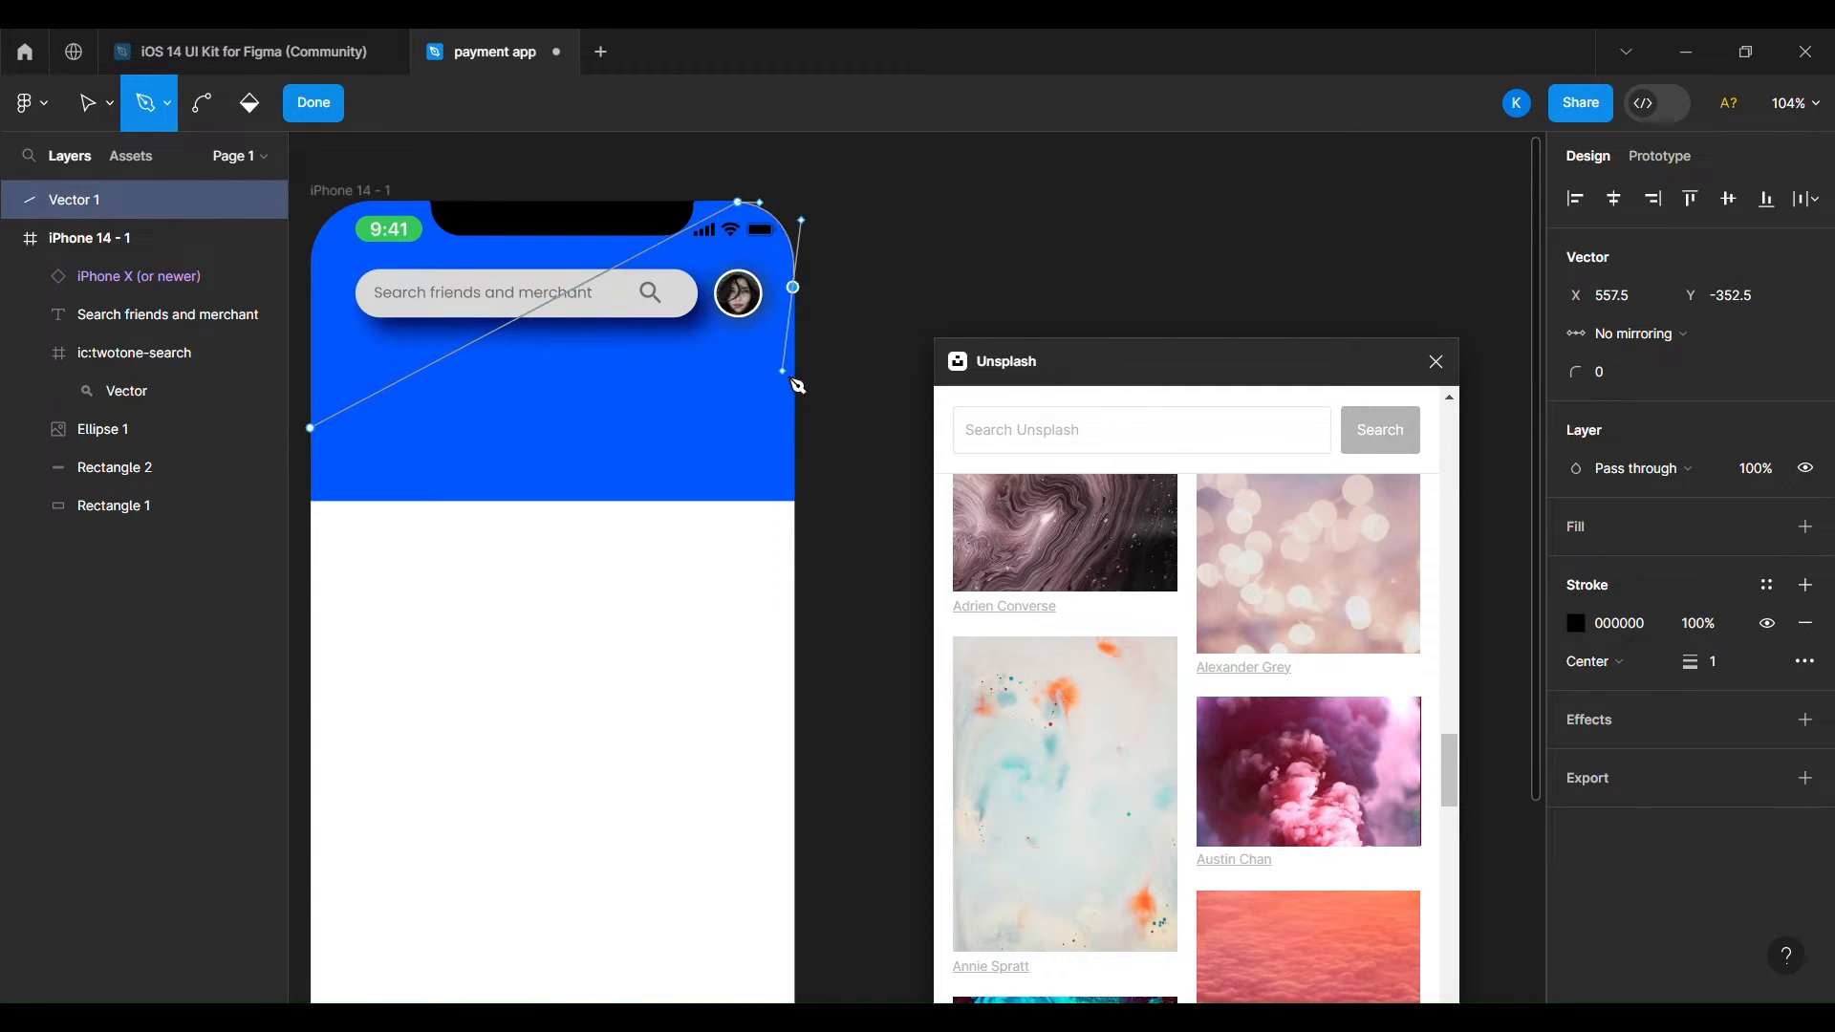
key(Escape)
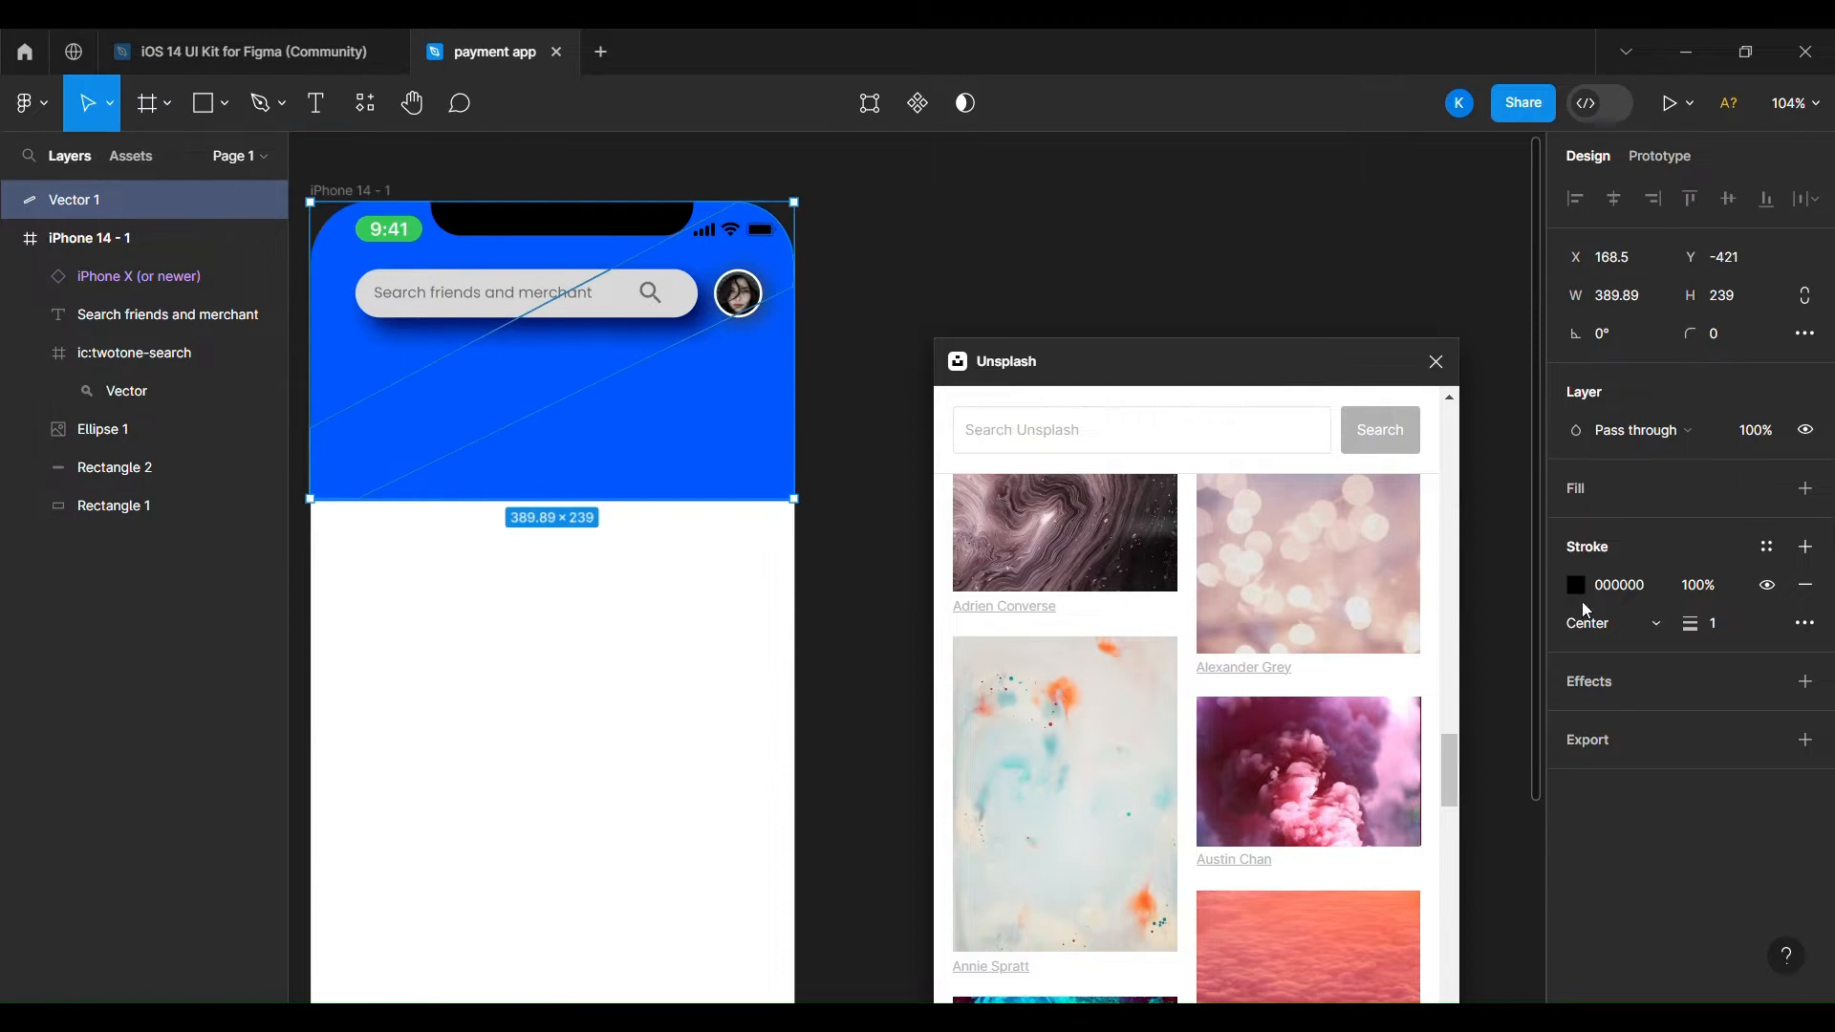
Give the diagonal band a D9D9D9 fill without a stroke and move its layer into the iPhone frame below Ellipse 1.
click(1806, 488)
click(1806, 624)
mouse_move(115, 200)
mouse_down()
mouse_move(129, 538)
mouse_move(129, 448)
mouse_up()
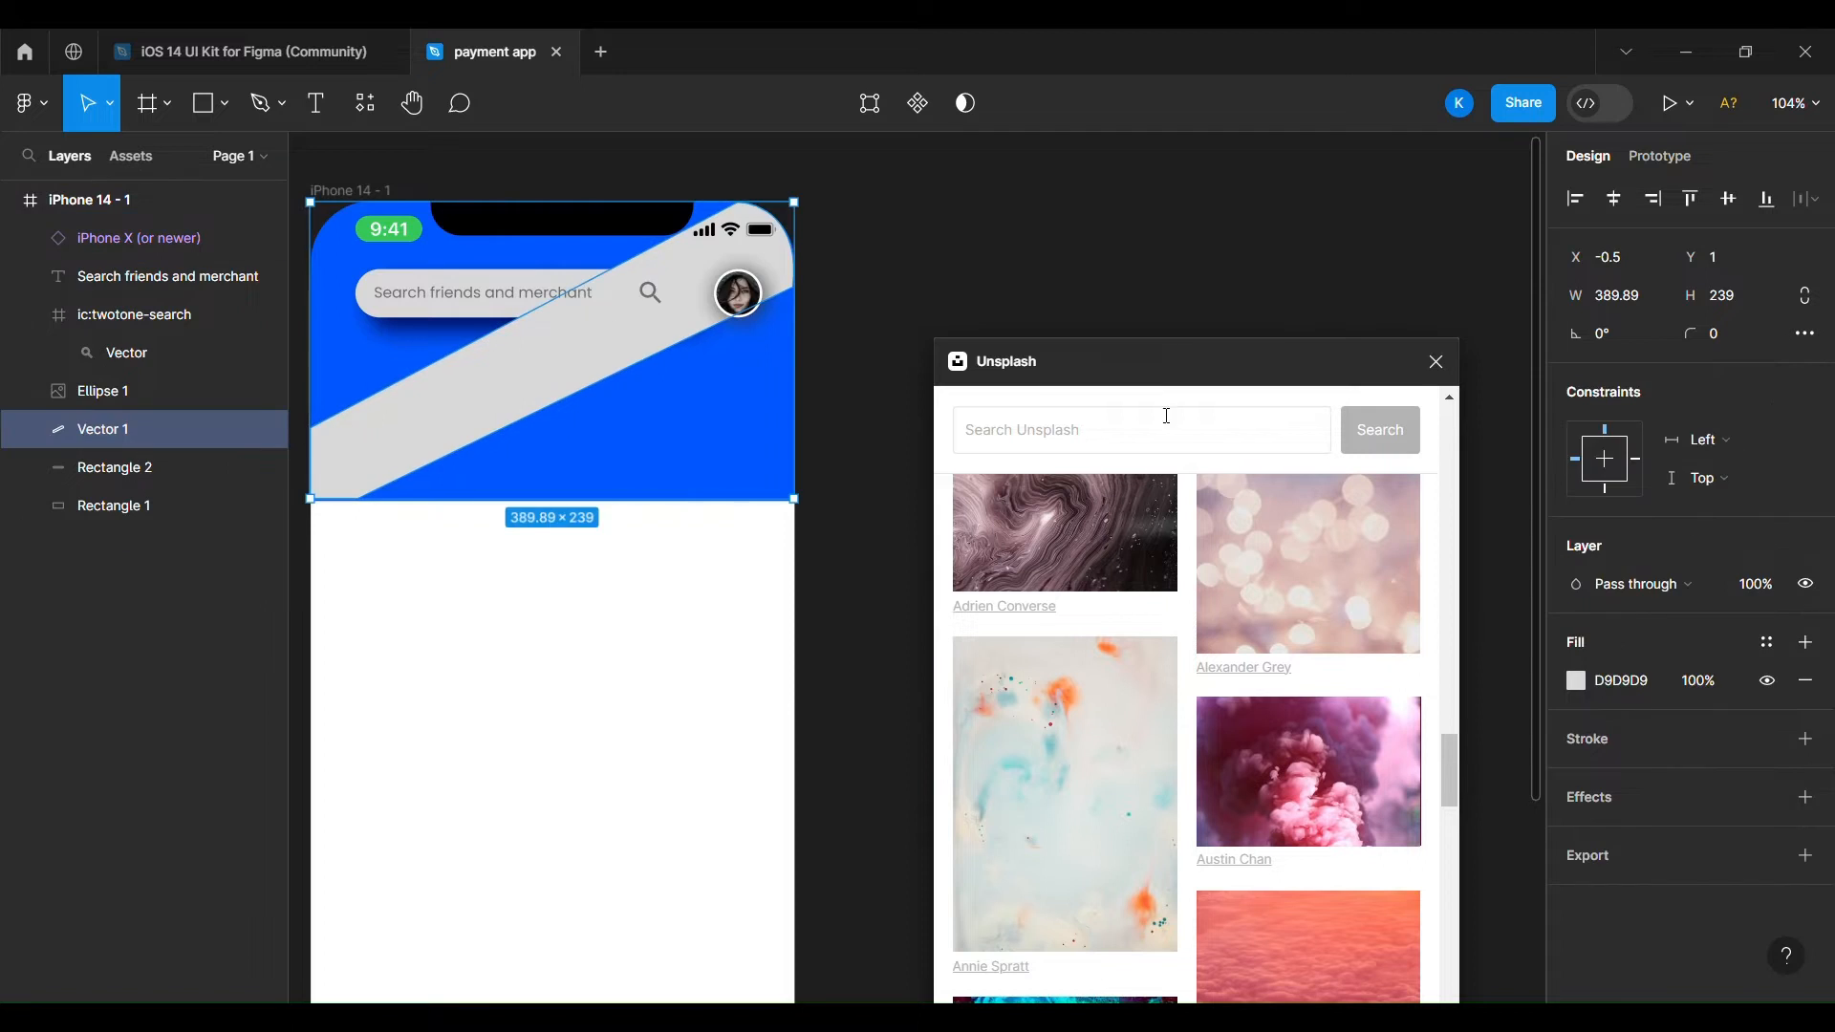
Set the diagonal band's layer opacity to 20%.
click(1763, 590)
text(50)
click(1262, 250)
click(573, 382)
click(1755, 587)
text(20)
click(1415, 314)
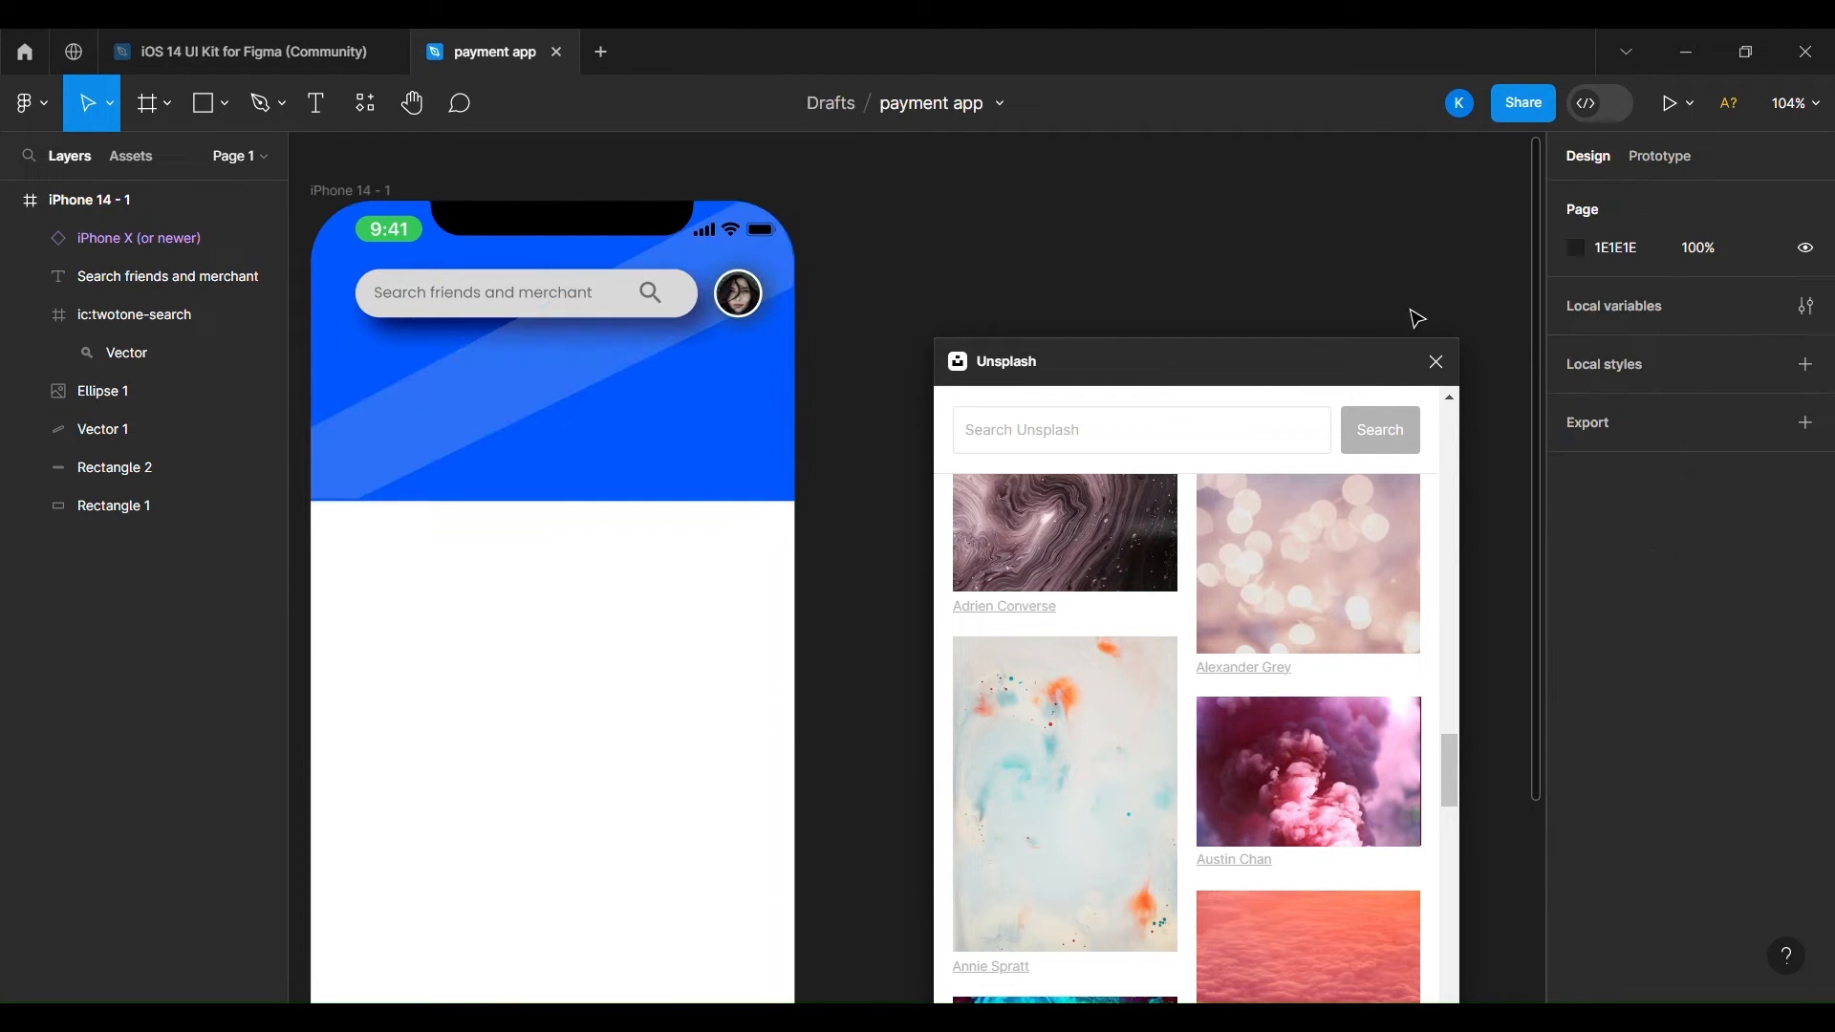
Change the diagonal band's fill to a linear gradient from D9D9D9 to 0057FF and move the grey stop towards the middle.
click(545, 377)
click(1577, 681)
drag(1157, 361, 944, 620)
click(1319, 365)
click(1518, 332)
click(1294, 719)
click(674, 493)
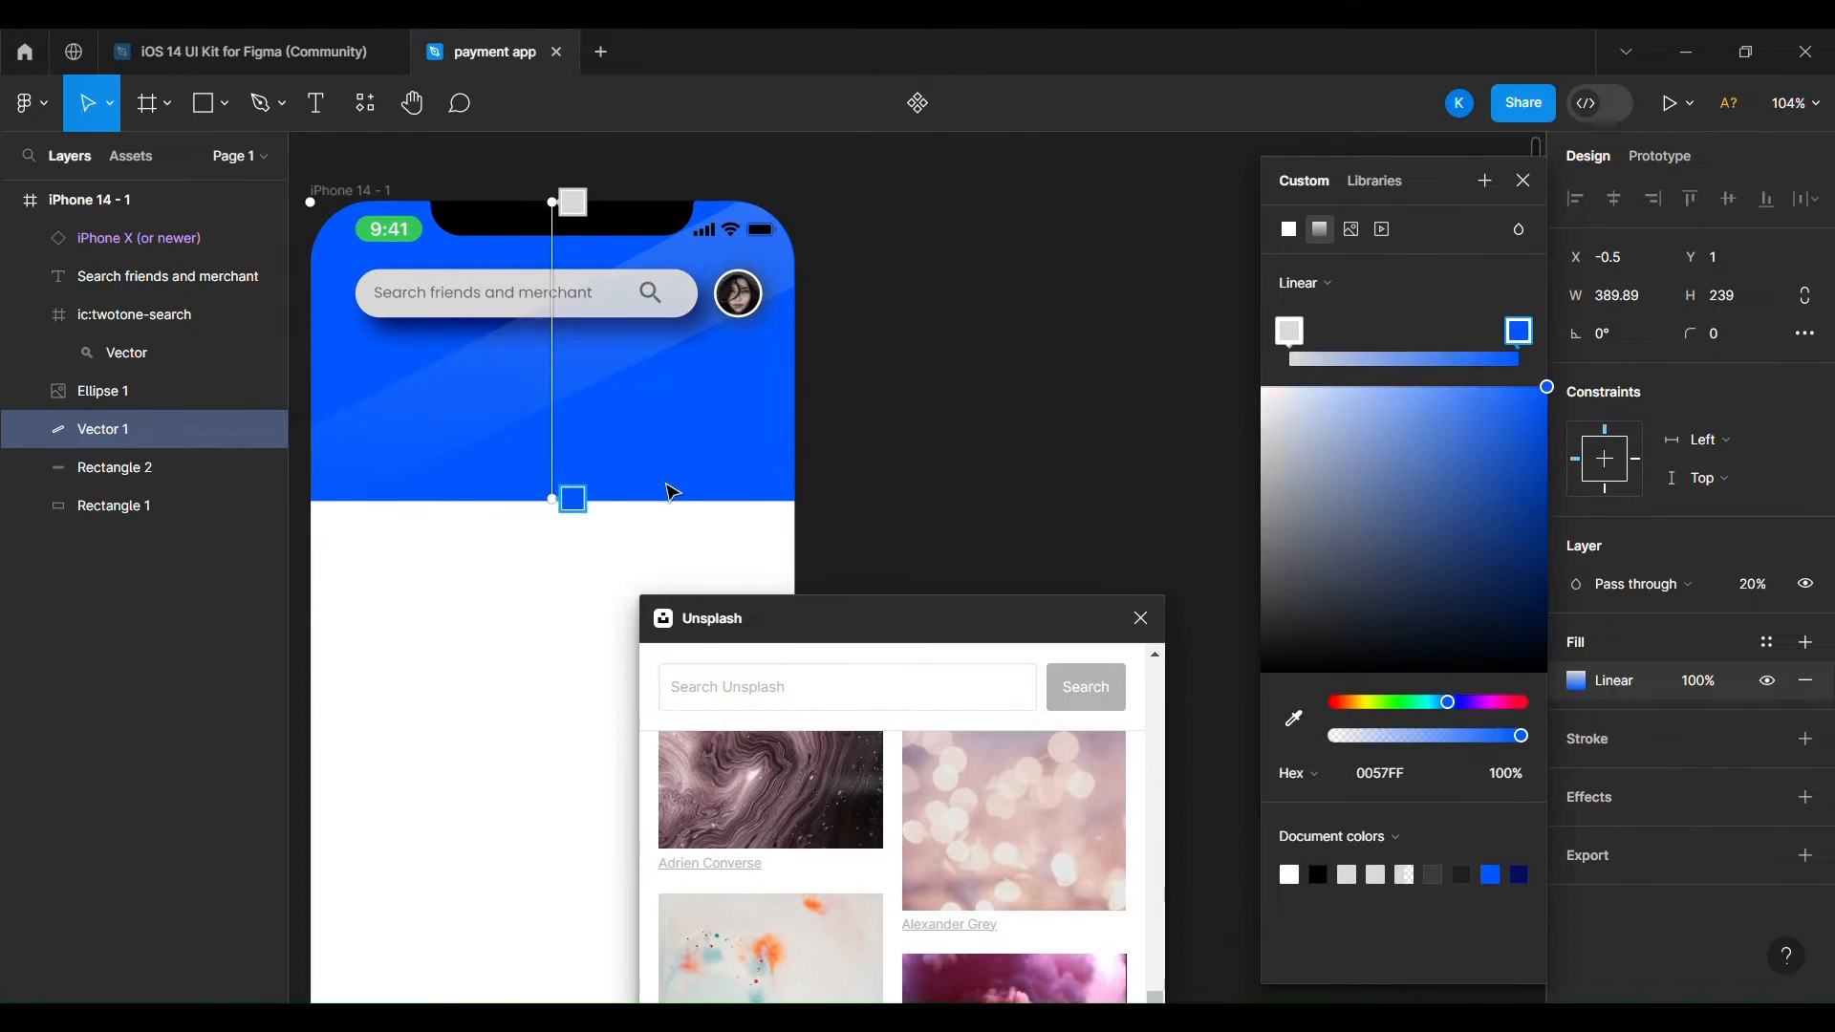
drag(574, 201, 574, 356)
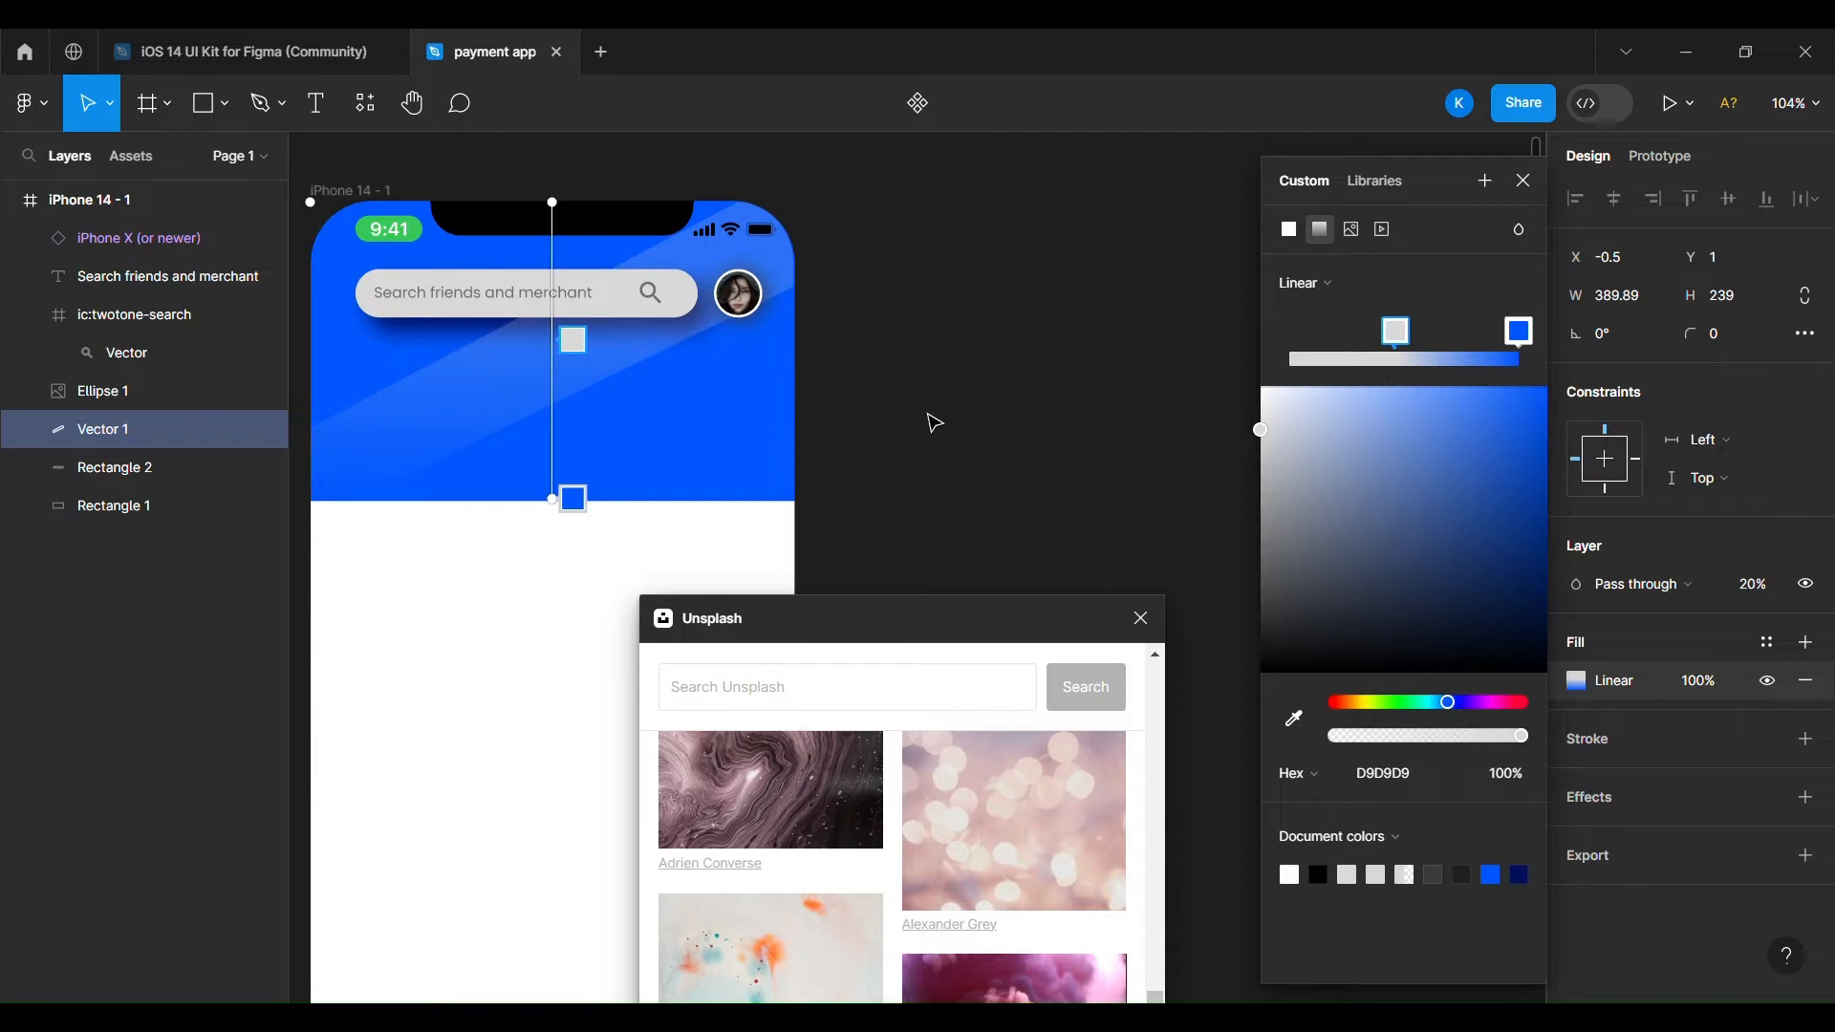
click(1052, 441)
drag(987, 612, 1396, 373)
click(226, 104)
click(251, 242)
scroll(413, 478, left, 1)
mouse_move(409, 481)
mouse_down()
mouse_move(468, 533)
mouse_move(419, 480)
mouse_up()
click(489, 505)
key(ctrl+z)
key(ctrl+z)
Draw a small cloud bump at the blue header's lower-left corner with the Pen tool and give it an FFFFFF fill without a stroke.
click(282, 104)
click(276, 161)
drag(470, 497, 499, 550)
key(Escape)
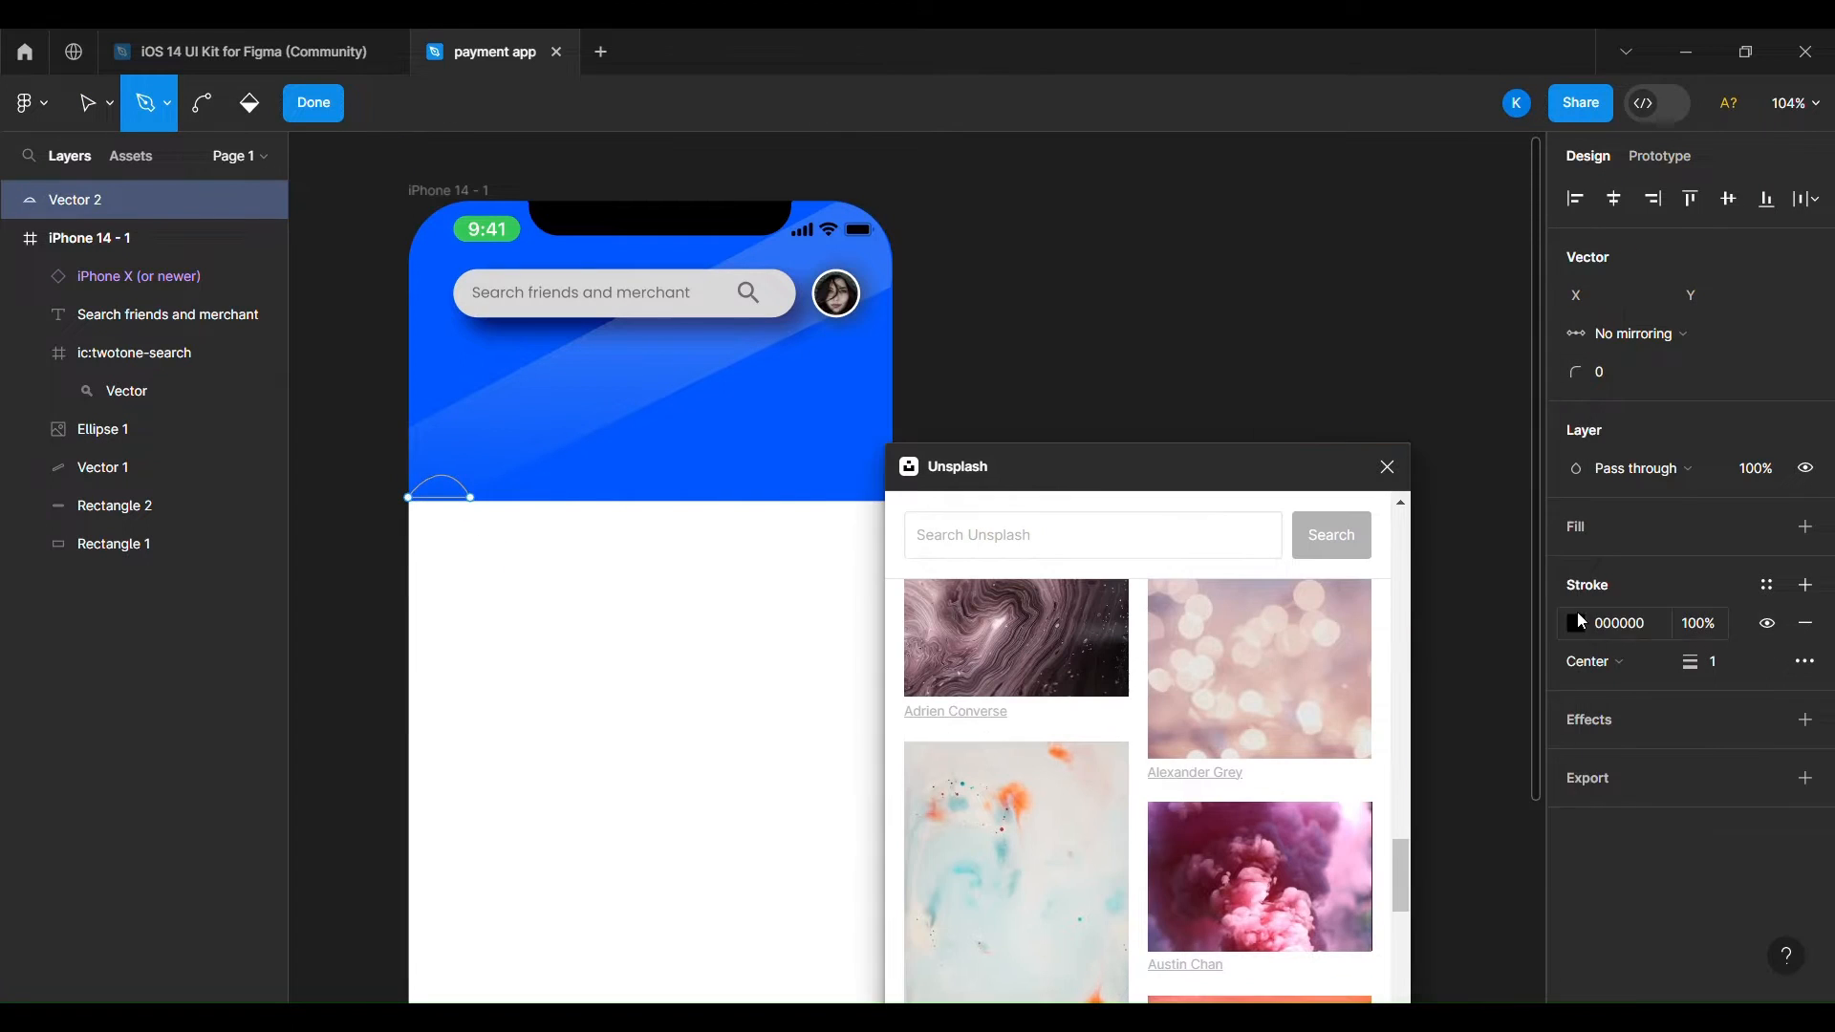
click(1587, 567)
click(1257, 387)
key(Escape)
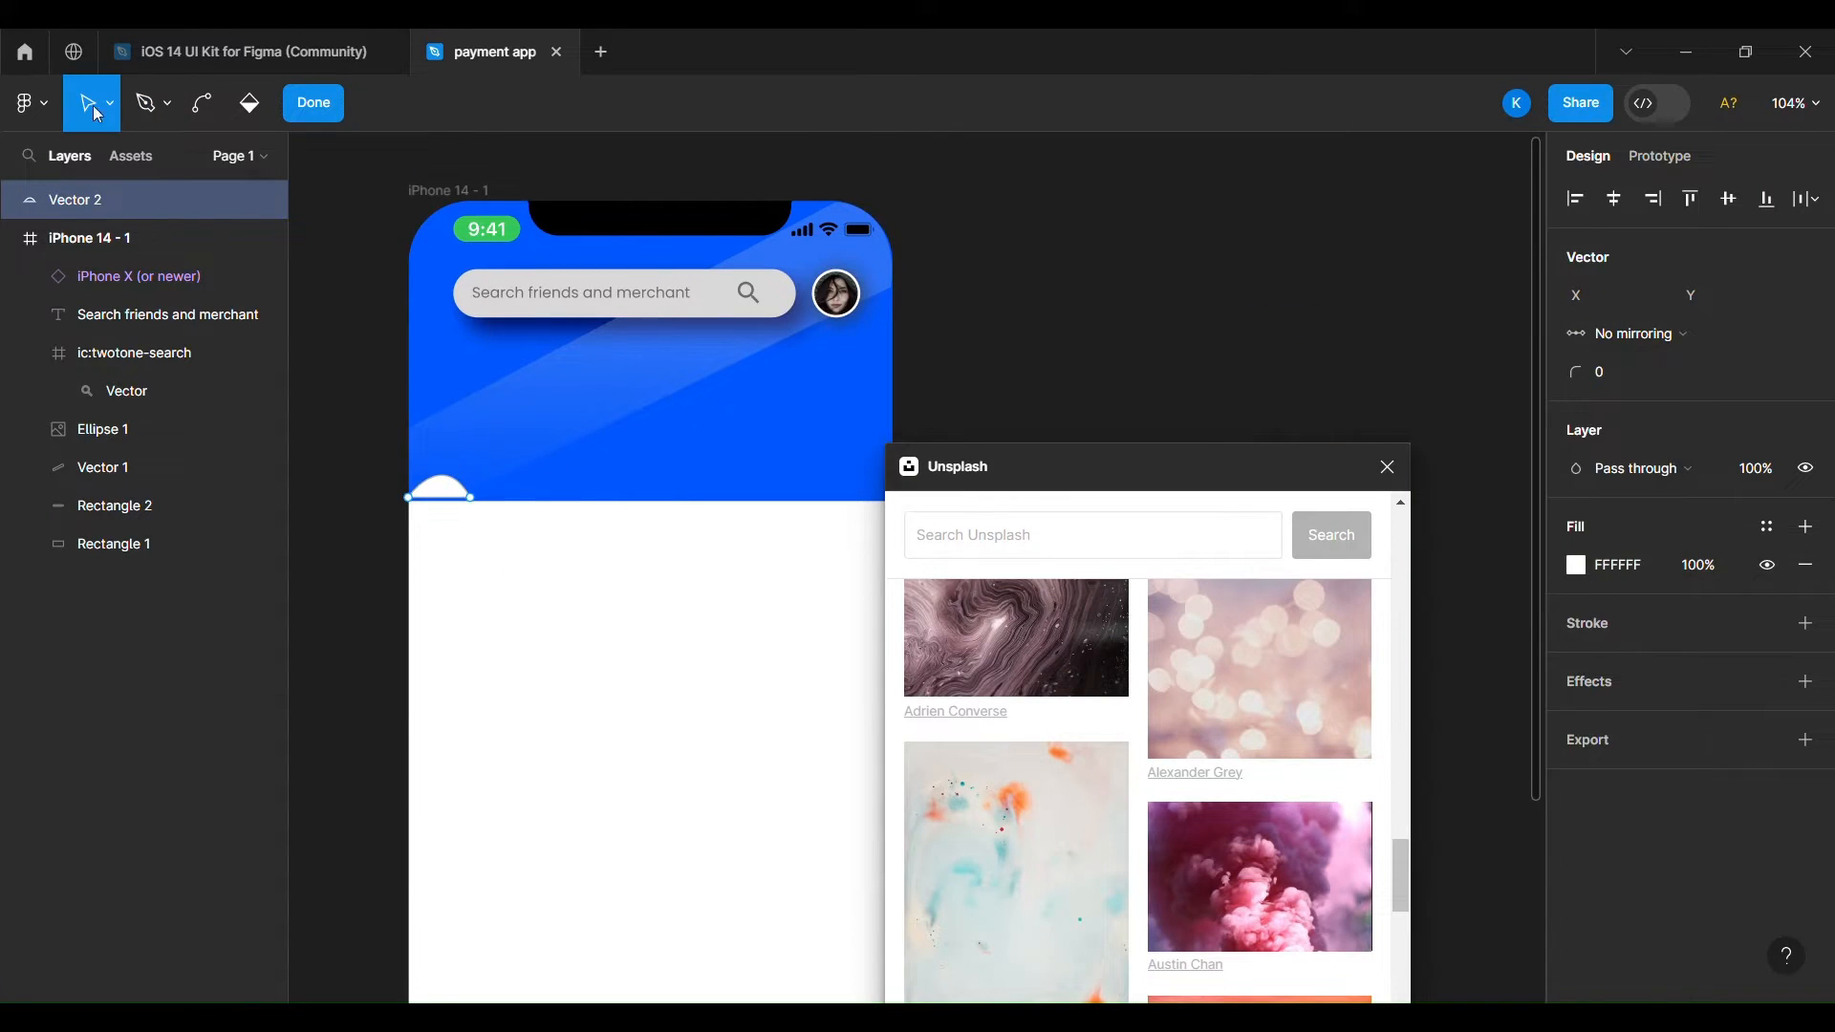
Draw a second, larger curved cloud bump beside the first along the header's lower edge with the Pen tool.
click(353, 576)
key(p)
drag(451, 502, 464, 476)
drag(539, 502, 578, 561)
click(588, 576)
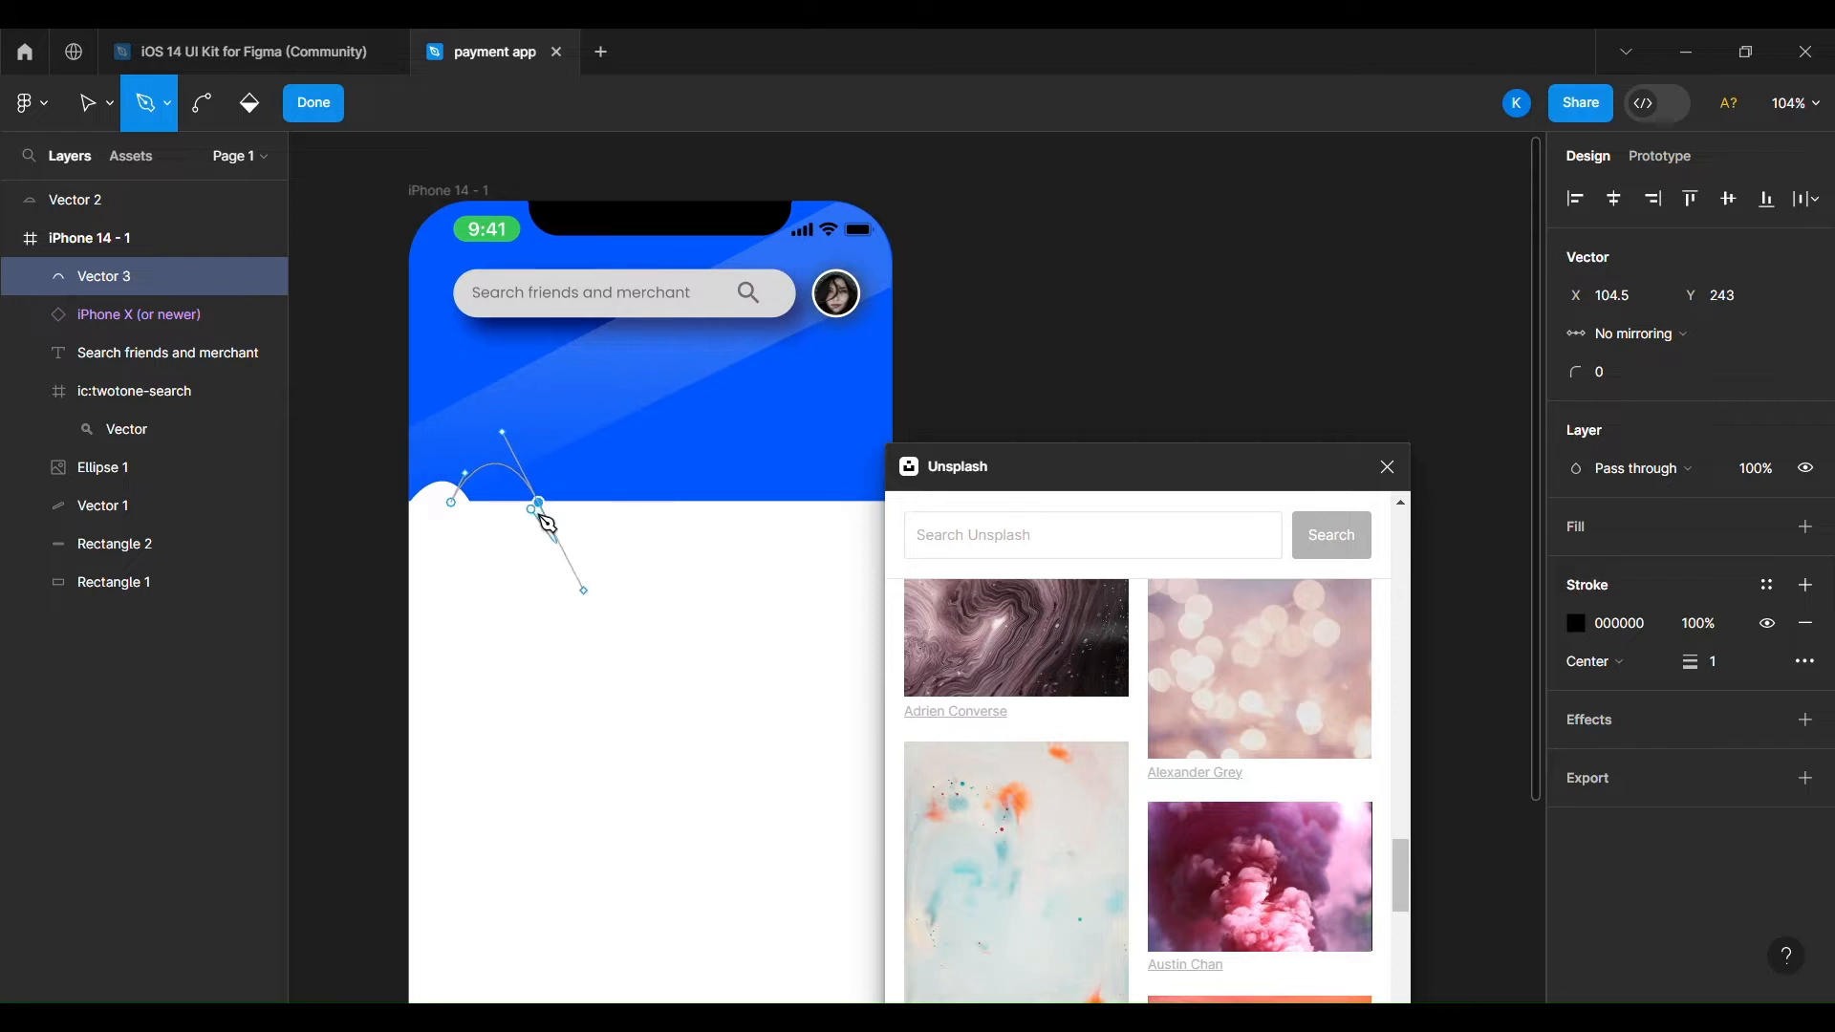
Remove the second cloud bump's stroke and give it a white fill.
click(1806, 624)
click(1805, 527)
click(1577, 565)
click(1274, 387)
key(Escape)
click(1033, 368)
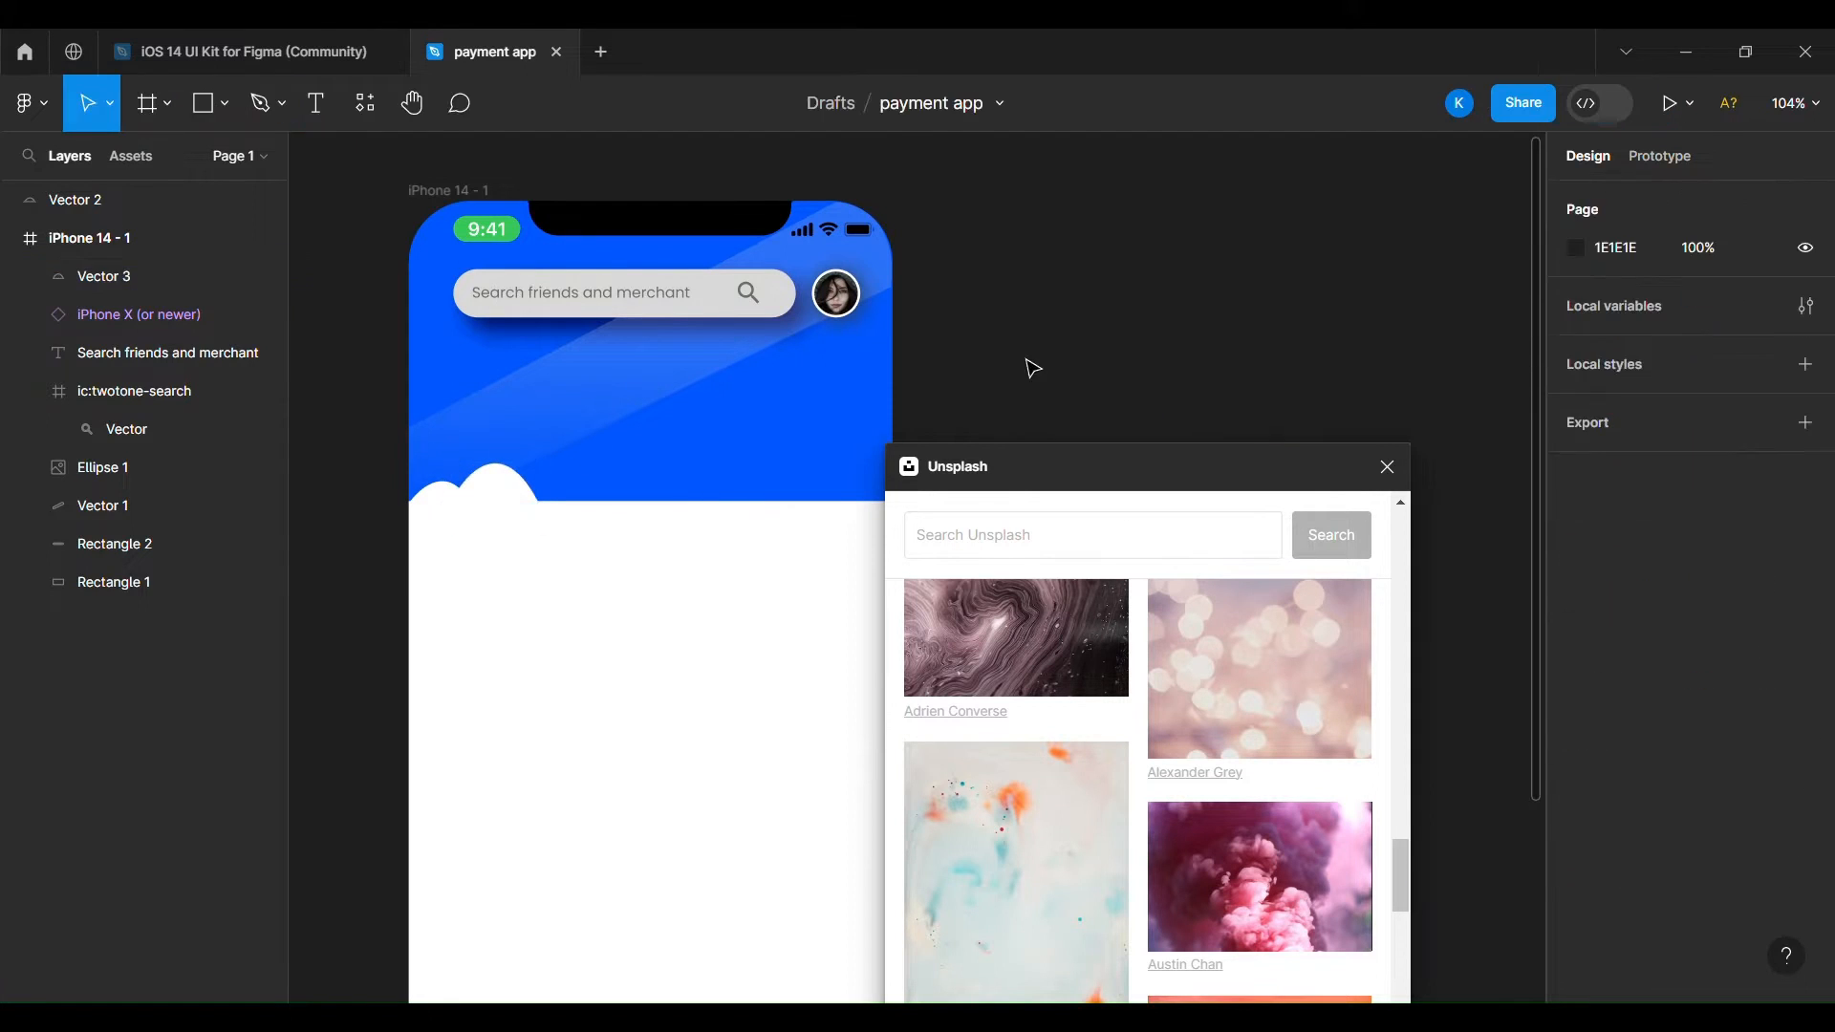
Extend the cloud along the header's lower edge with two overlapping white ellipses.
key(o)
mouse_move(520, 436)
mouse_down()
mouse_move(624, 514)
mouse_move(545, 511)
mouse_up()
click(1576, 681)
click(1082, 431)
click(1076, 429)
key(o)
drag(598, 444, 723, 569)
drag(660, 528, 625, 531)
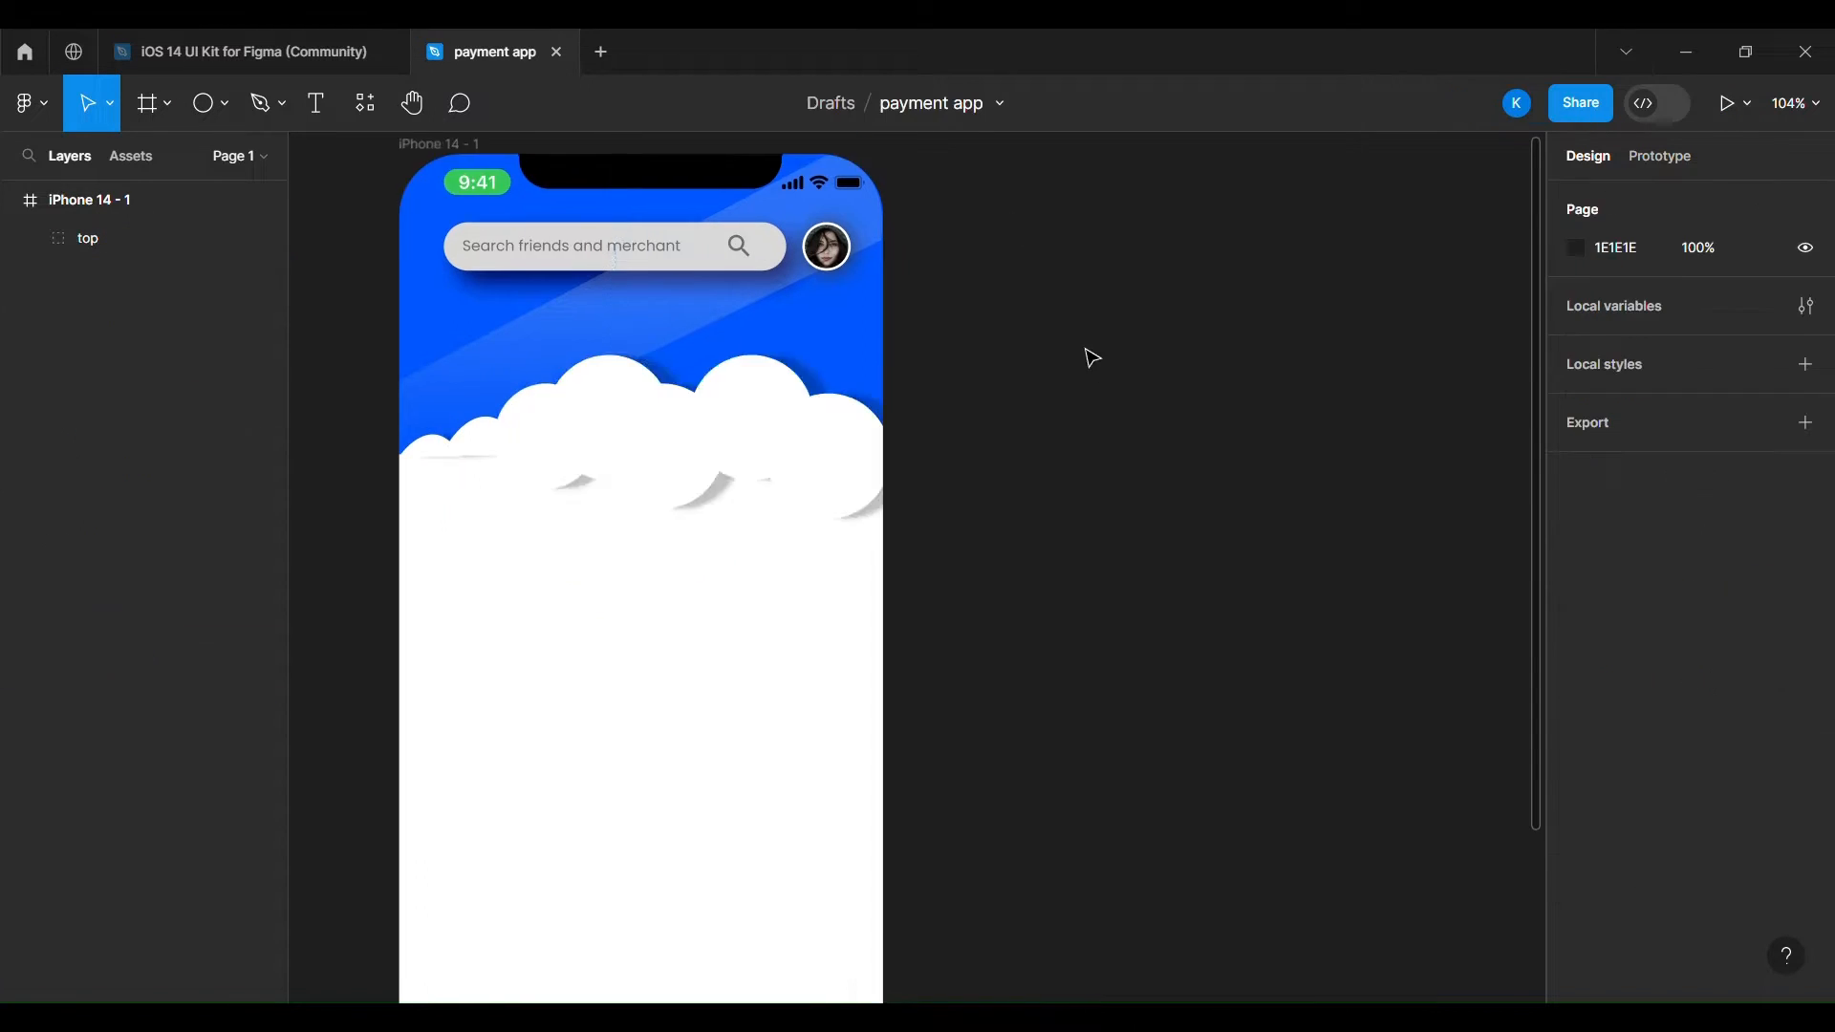
Draw a rectangle about 390 × 603 below the clouds, covering the rest of the iPhone frame.
scroll(1090, 316, up, 2)
click(214, 108)
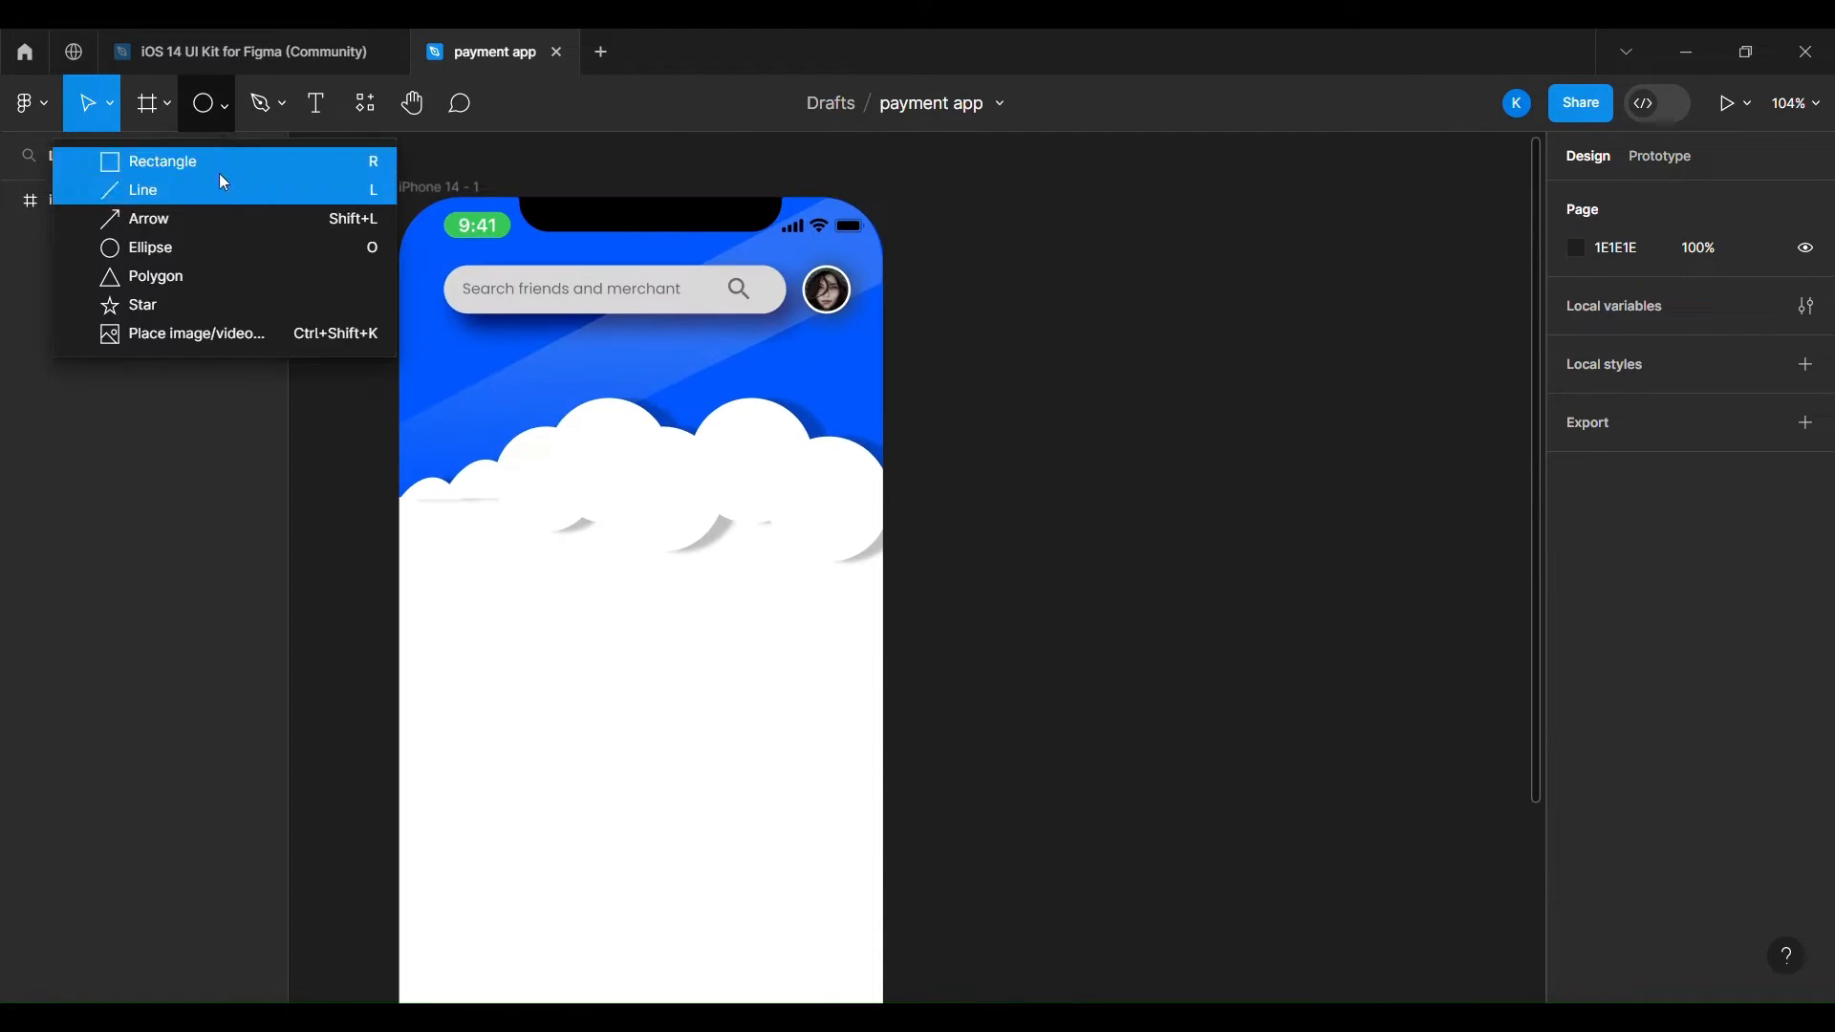
click(220, 174)
scroll(1176, 602, down, 3)
drag(412, 243, 887, 933)
scroll(979, 819, up, 2)
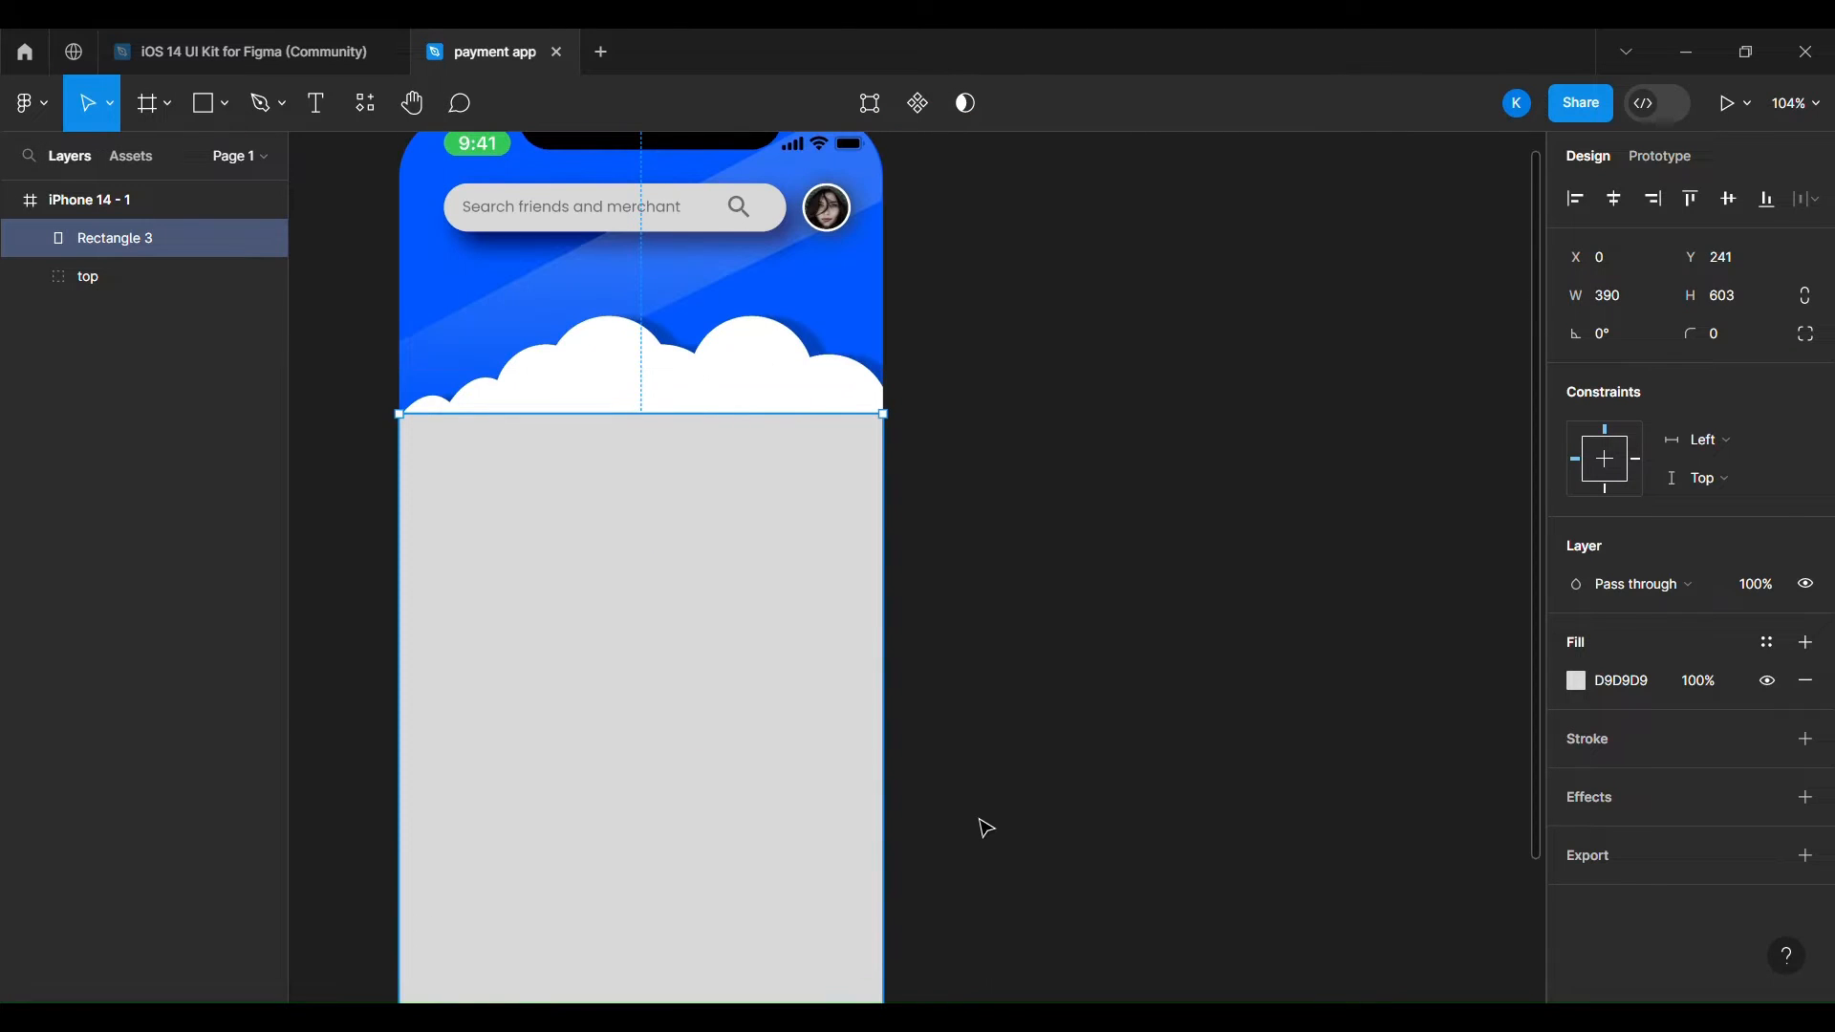
Set the grey rectangle's corner radius to 50 and extend its top edge to a height of 604.
click(1719, 331)
text(50)
click(1304, 488)
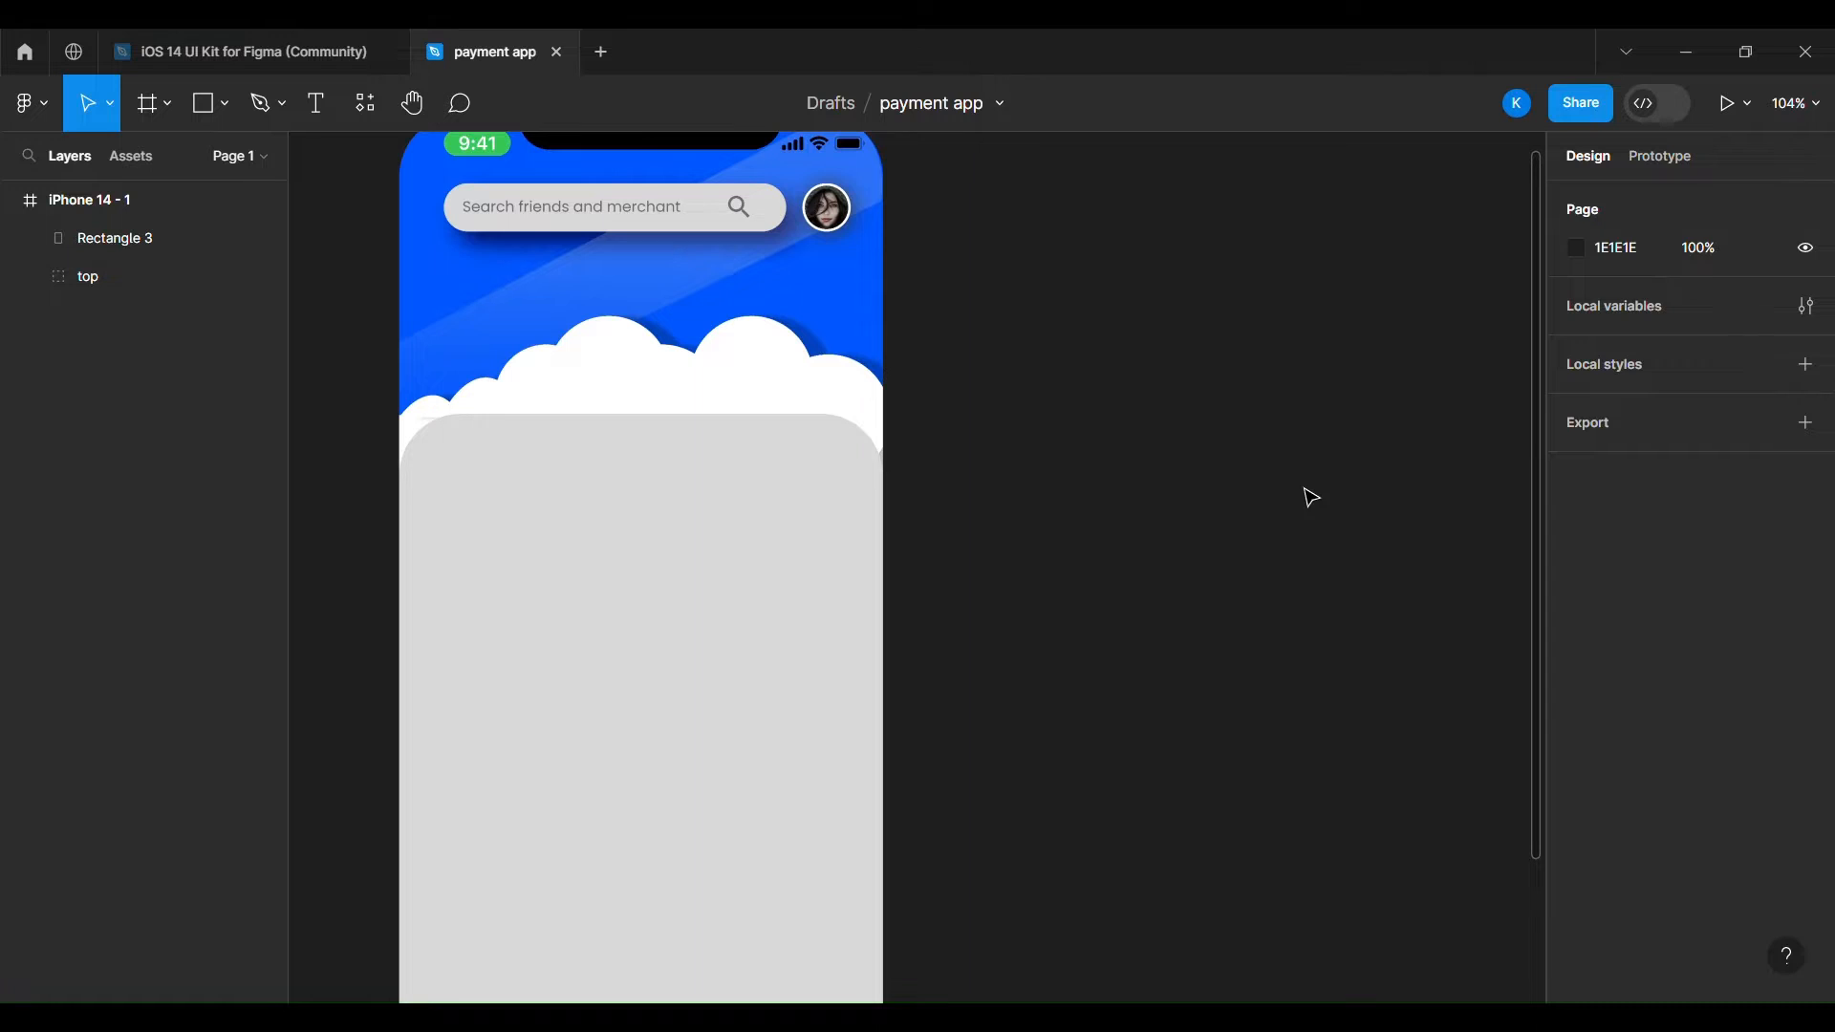
click(643, 422)
drag(643, 423, 658, 426)
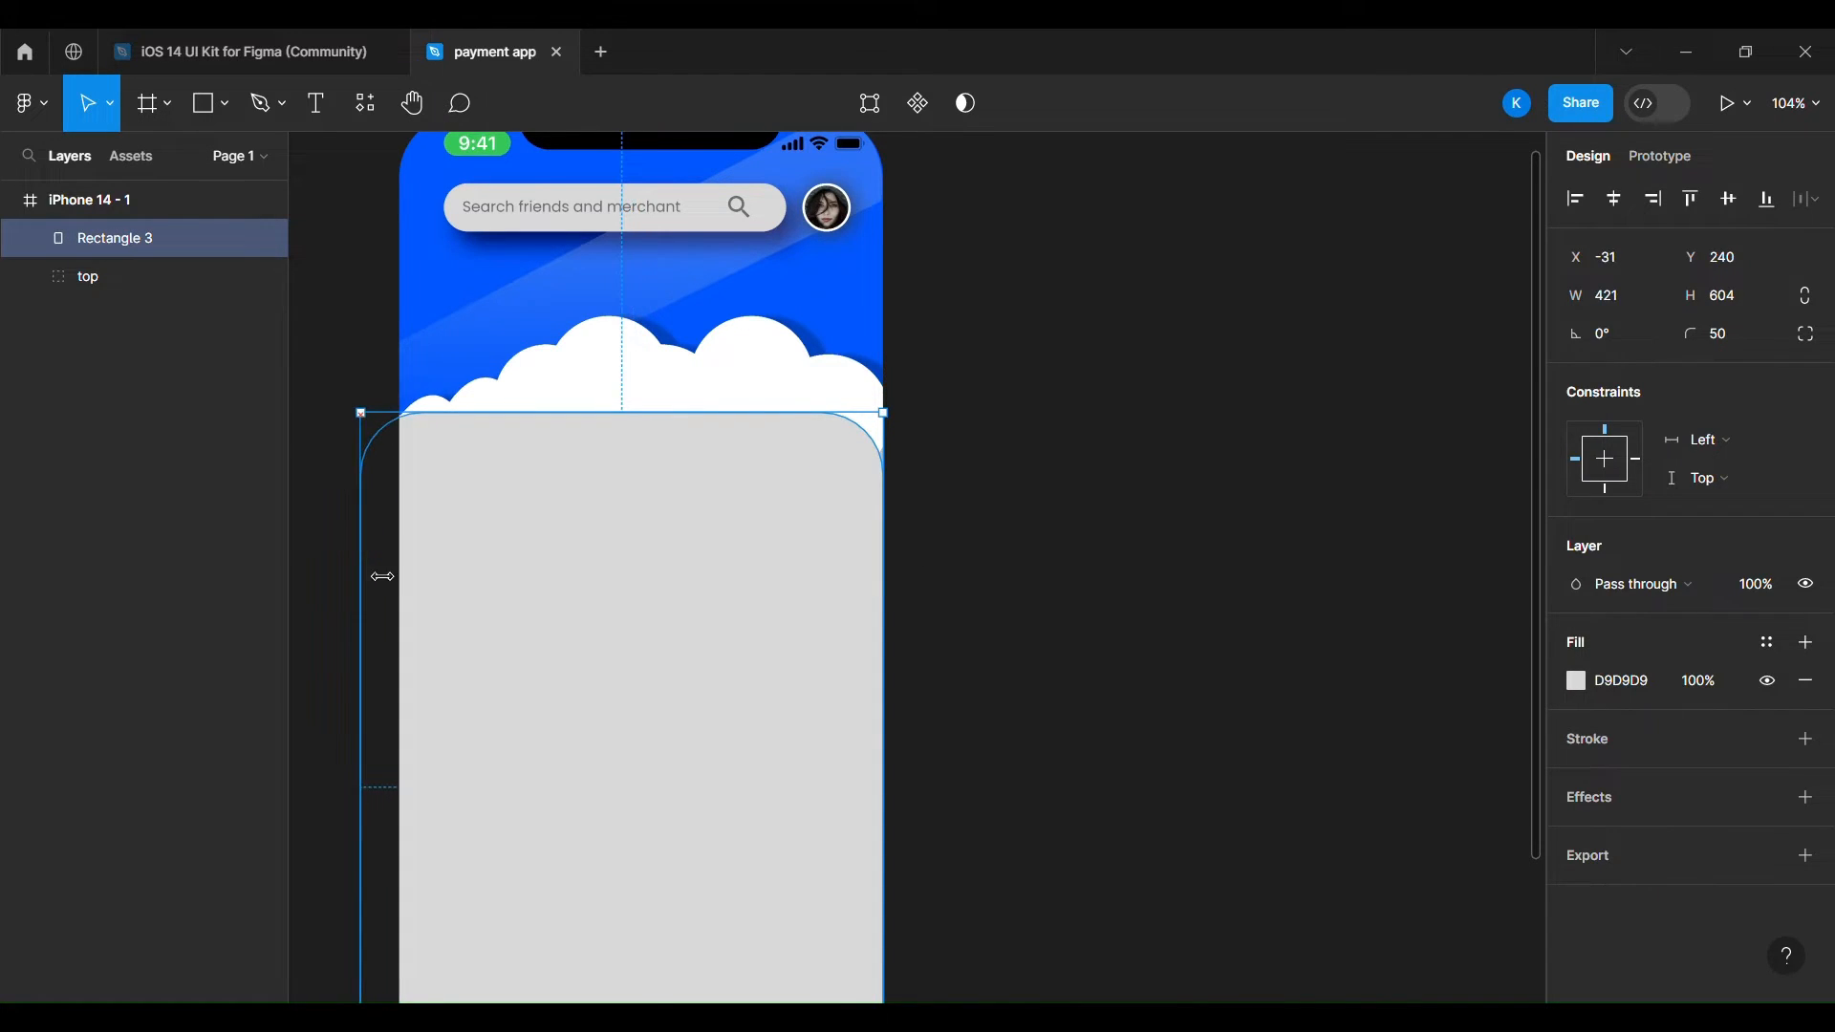
click(1360, 598)
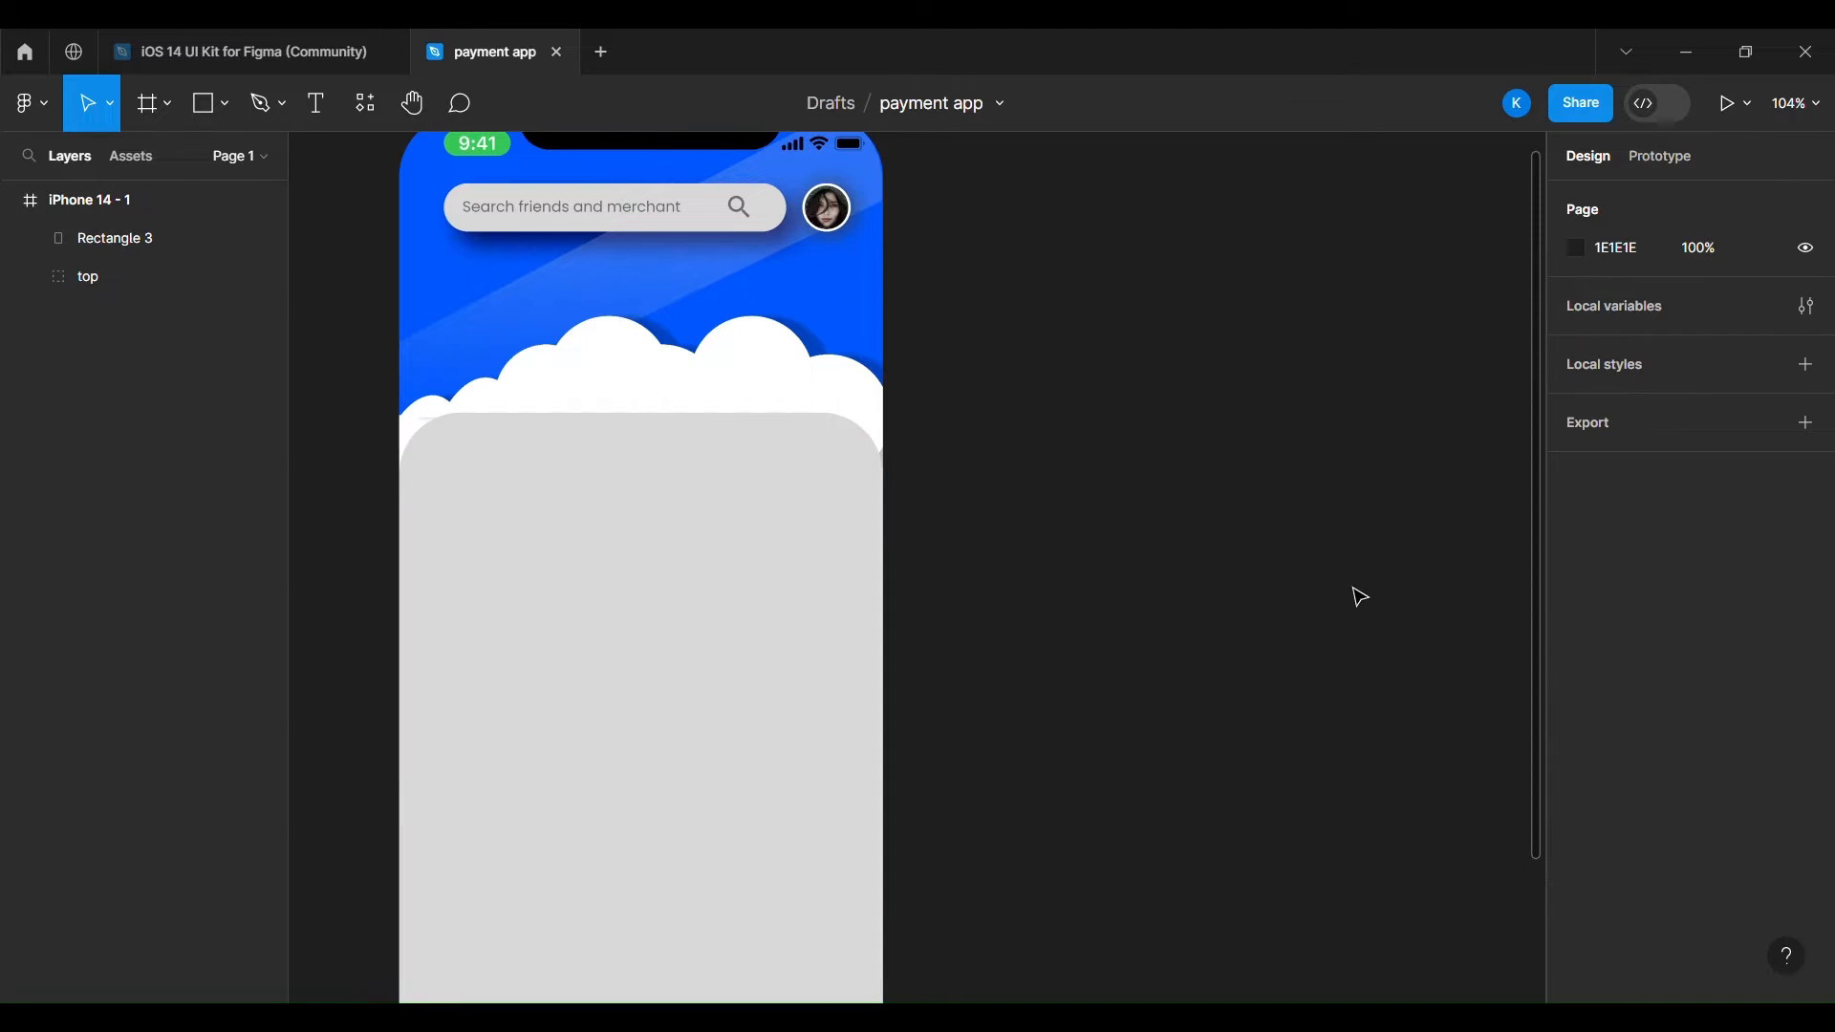
Reset the grey rectangle's corner radius to 0 and switch it to independent corner radii.
click(786, 540)
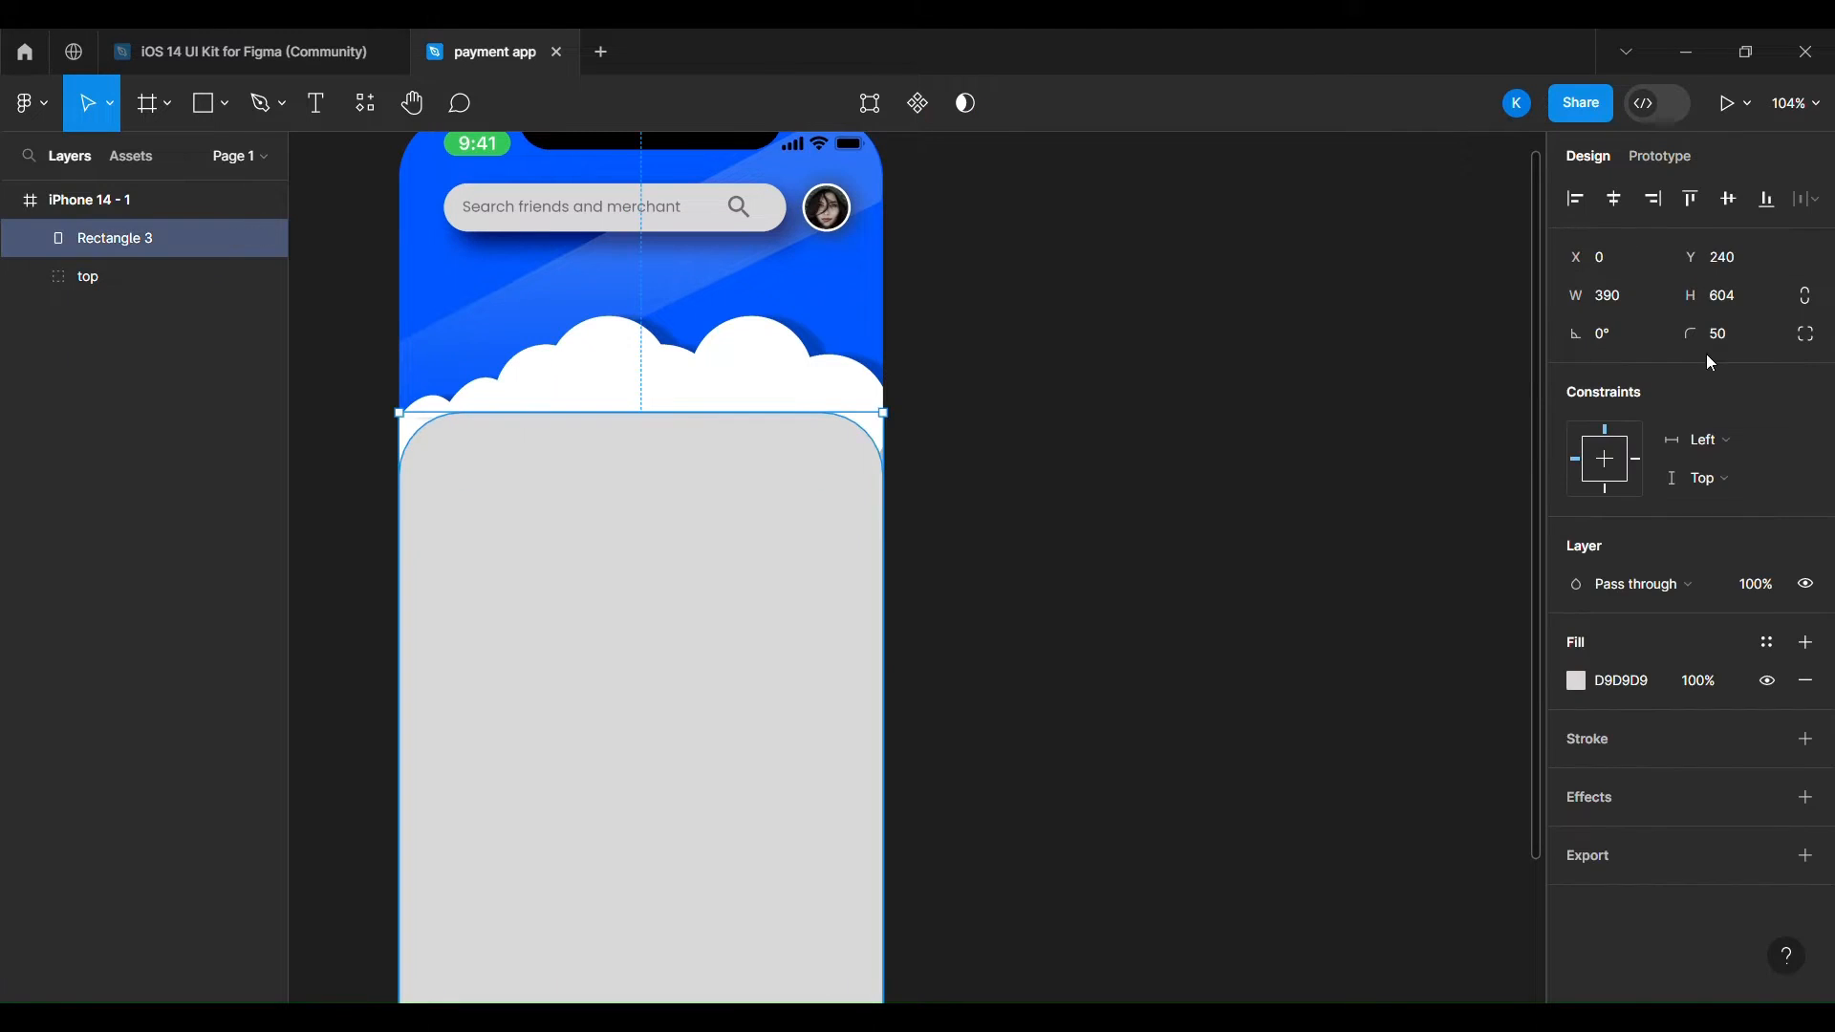
text(0)
key(Return)
click(1806, 333)
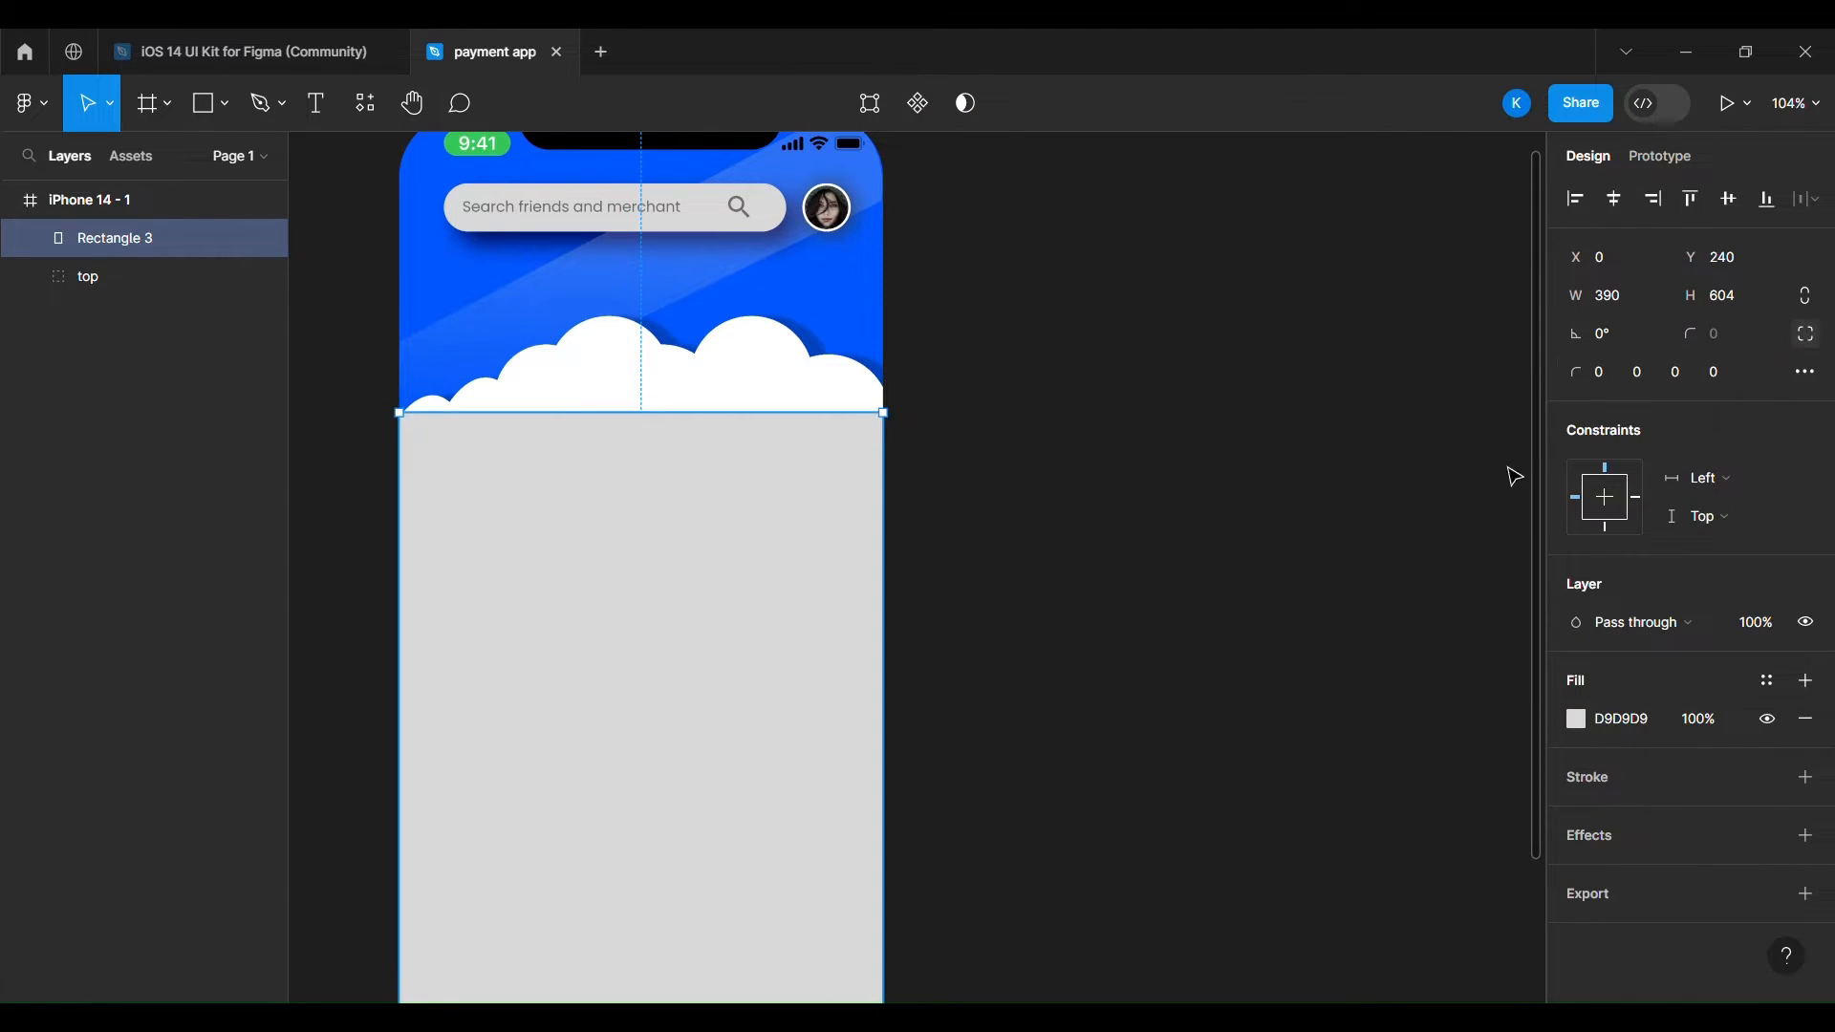
click(1423, 446)
click(753, 729)
Set the grey rectangle's top-right corner radius to 50 with the other three corners at 0.
click(1675, 374)
text(20)
click(1645, 370)
text(2)
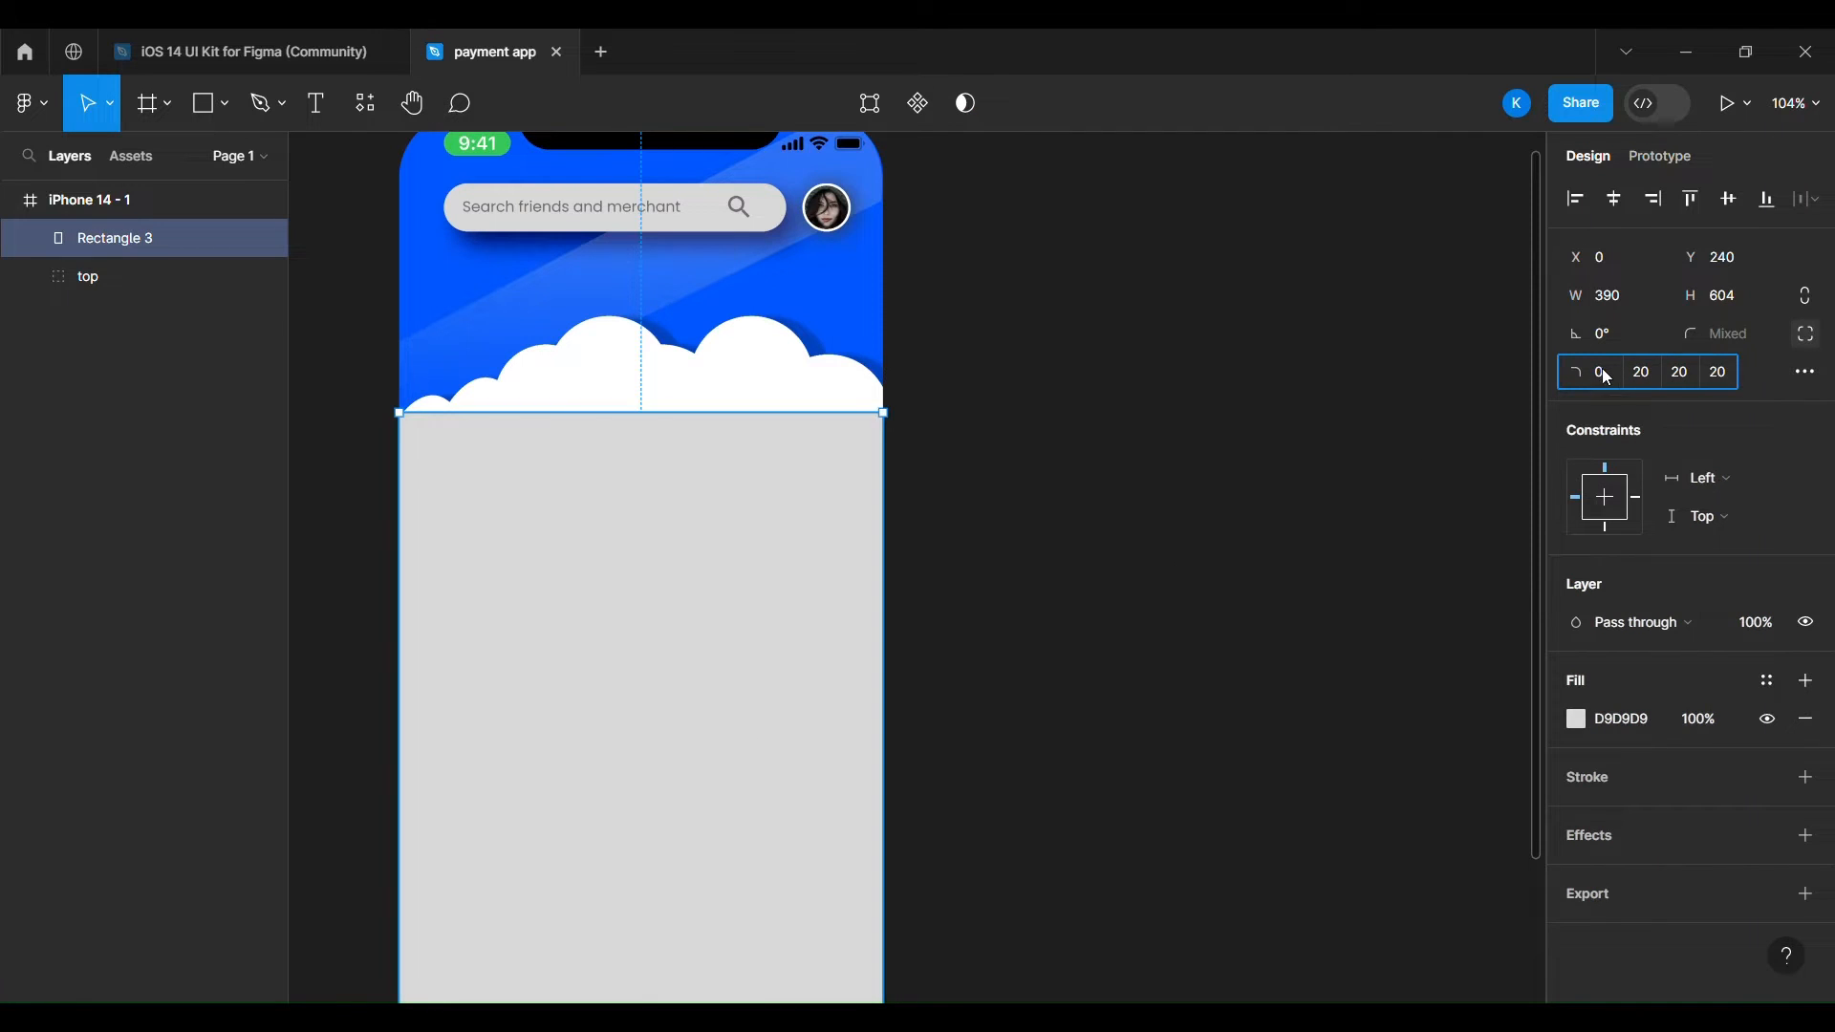
click(1688, 373)
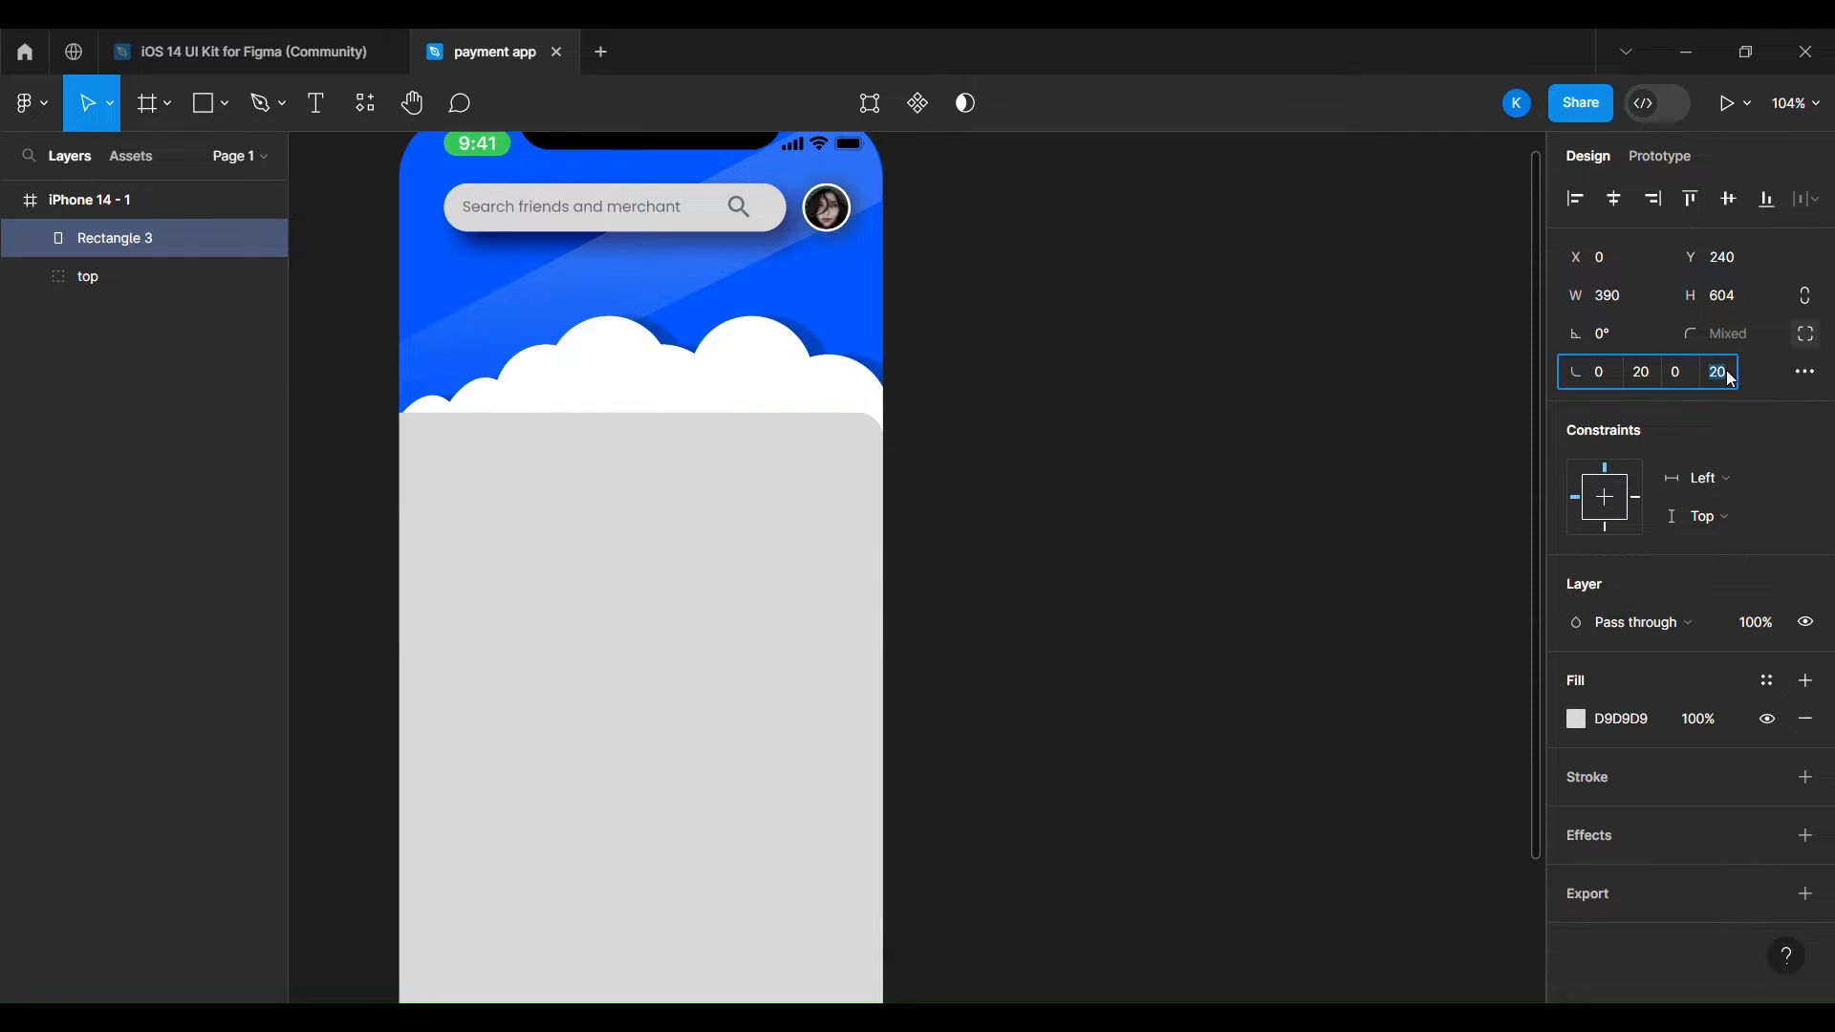
click(1645, 373)
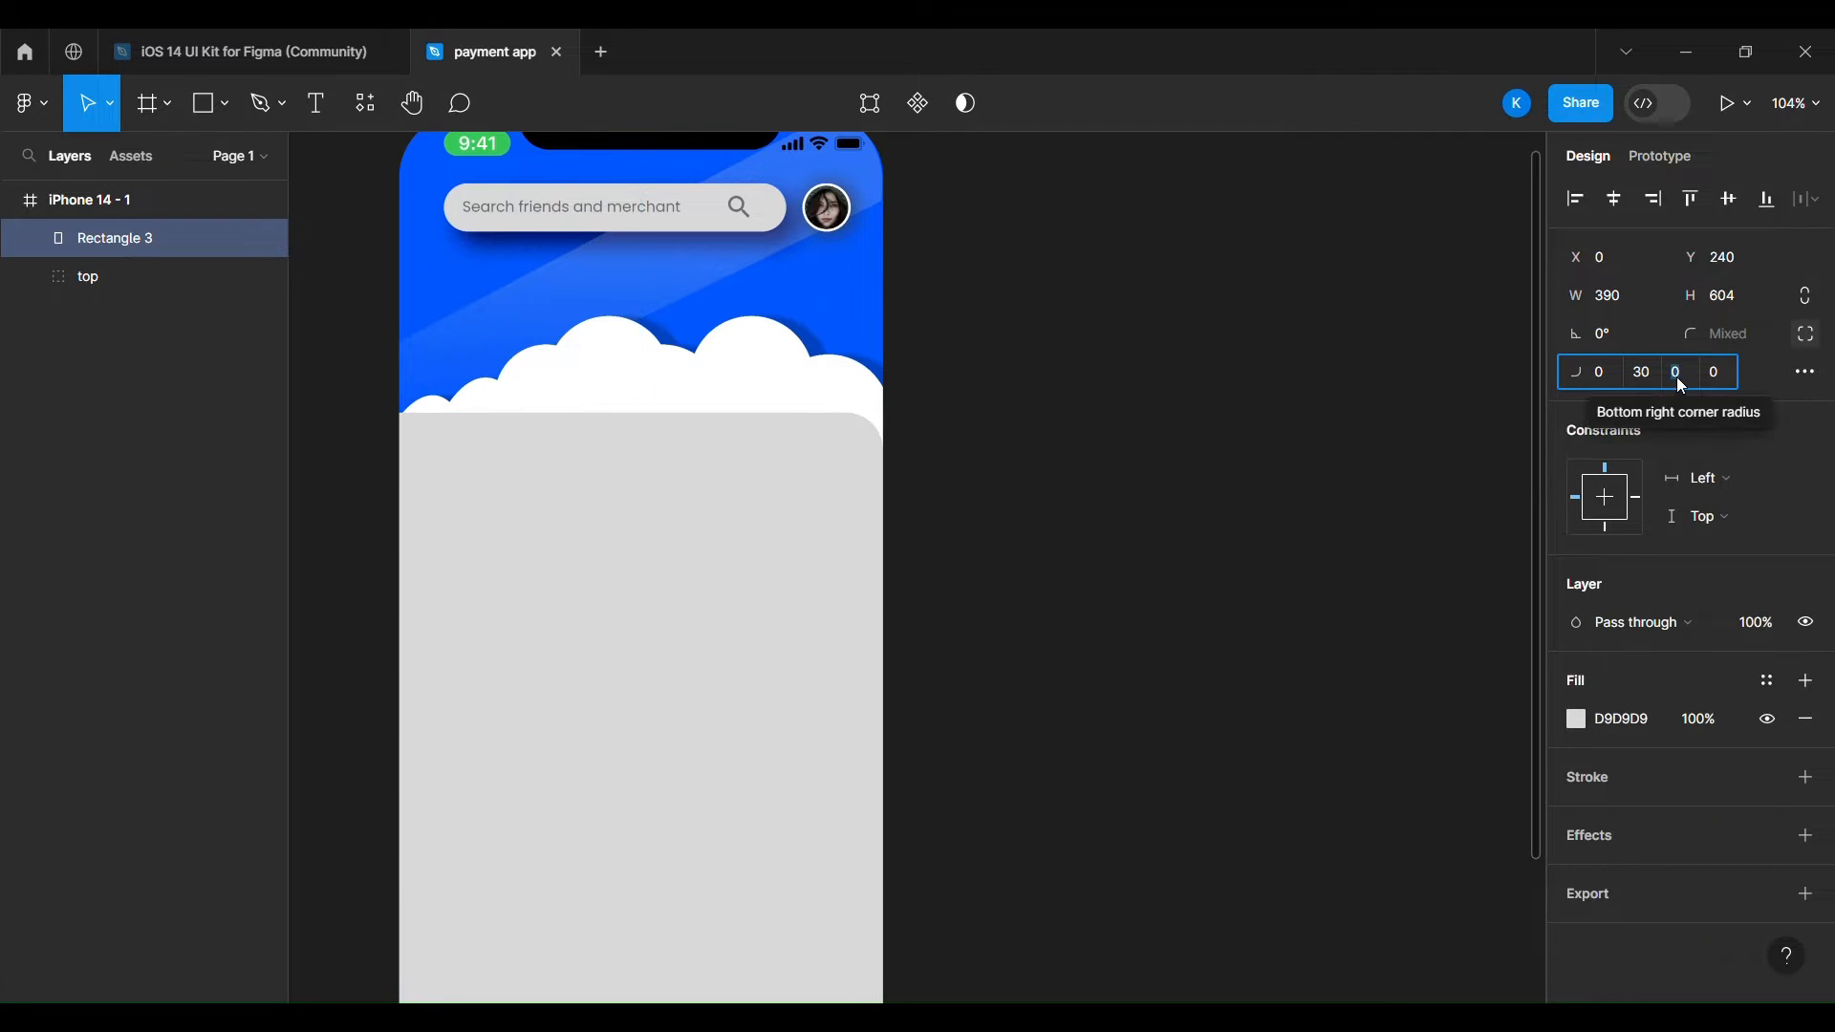
click(1644, 377)
text(50)
click(1683, 375)
click(963, 529)
click(823, 546)
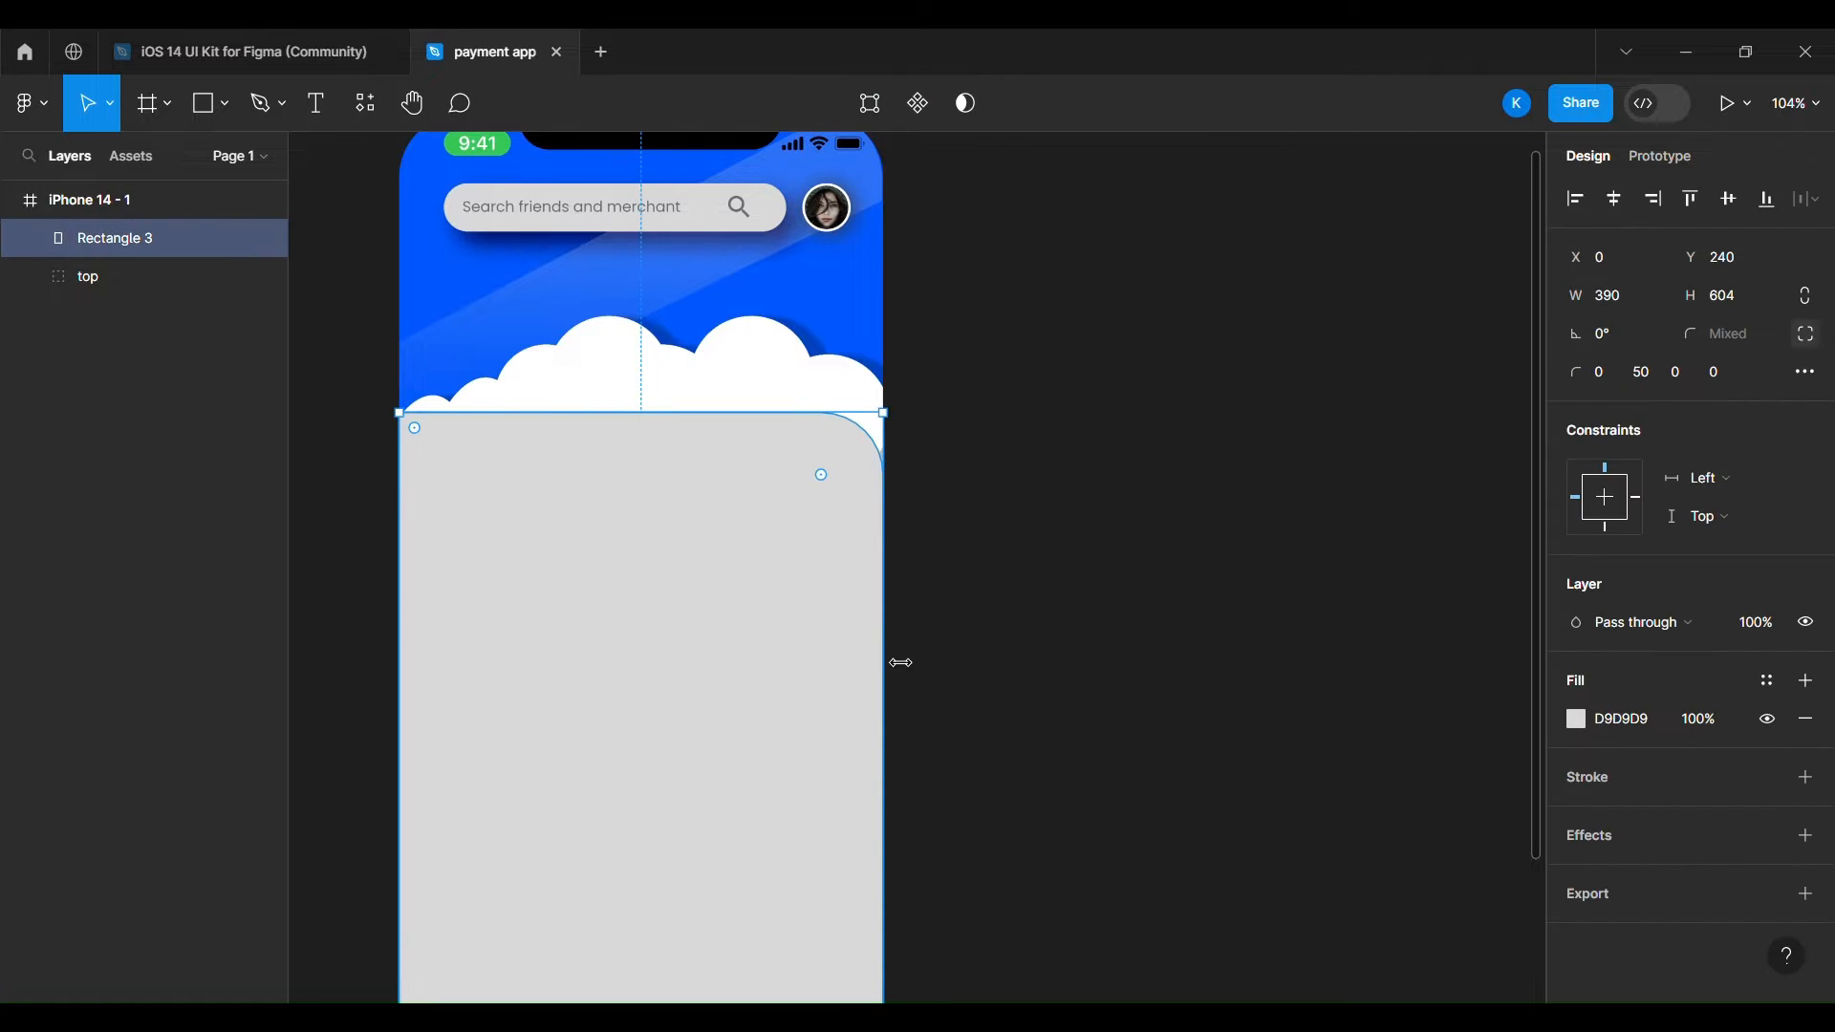
Widen the grey rectangle to 396 so it extends past the frame's right edge.
click(966, 651)
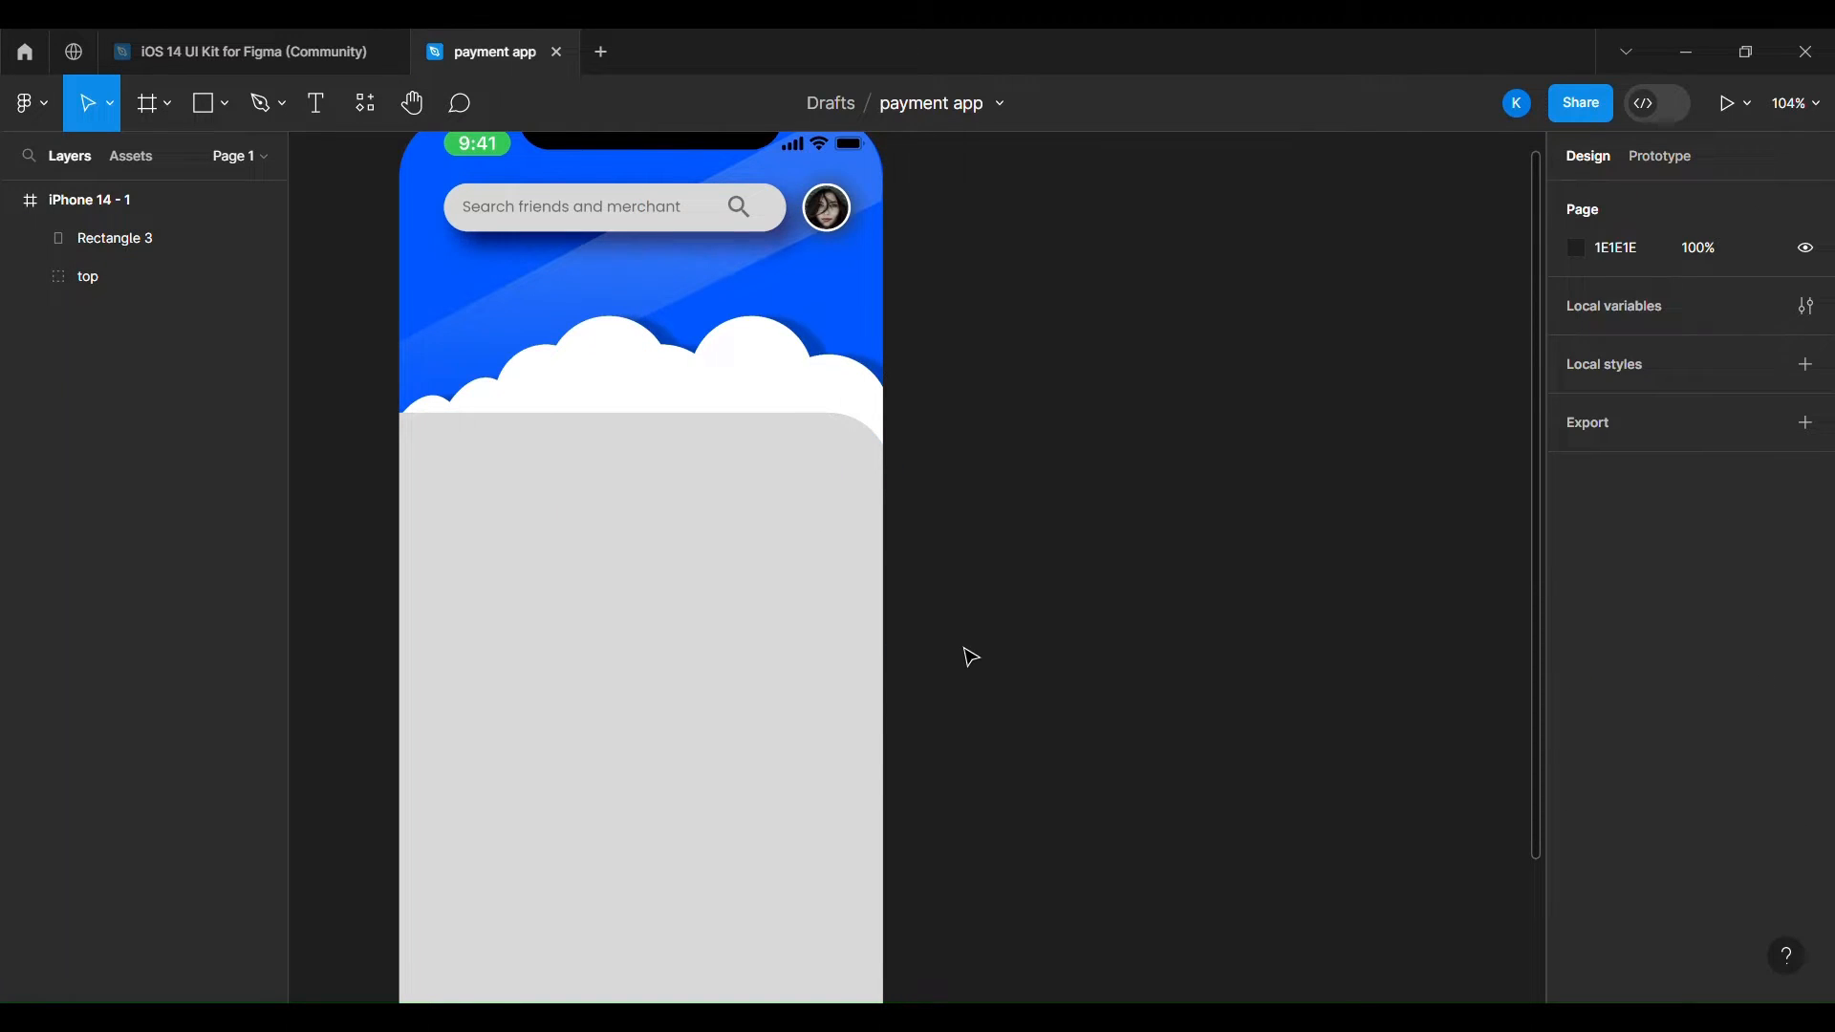
scroll(970, 657, down, 3)
click(695, 677)
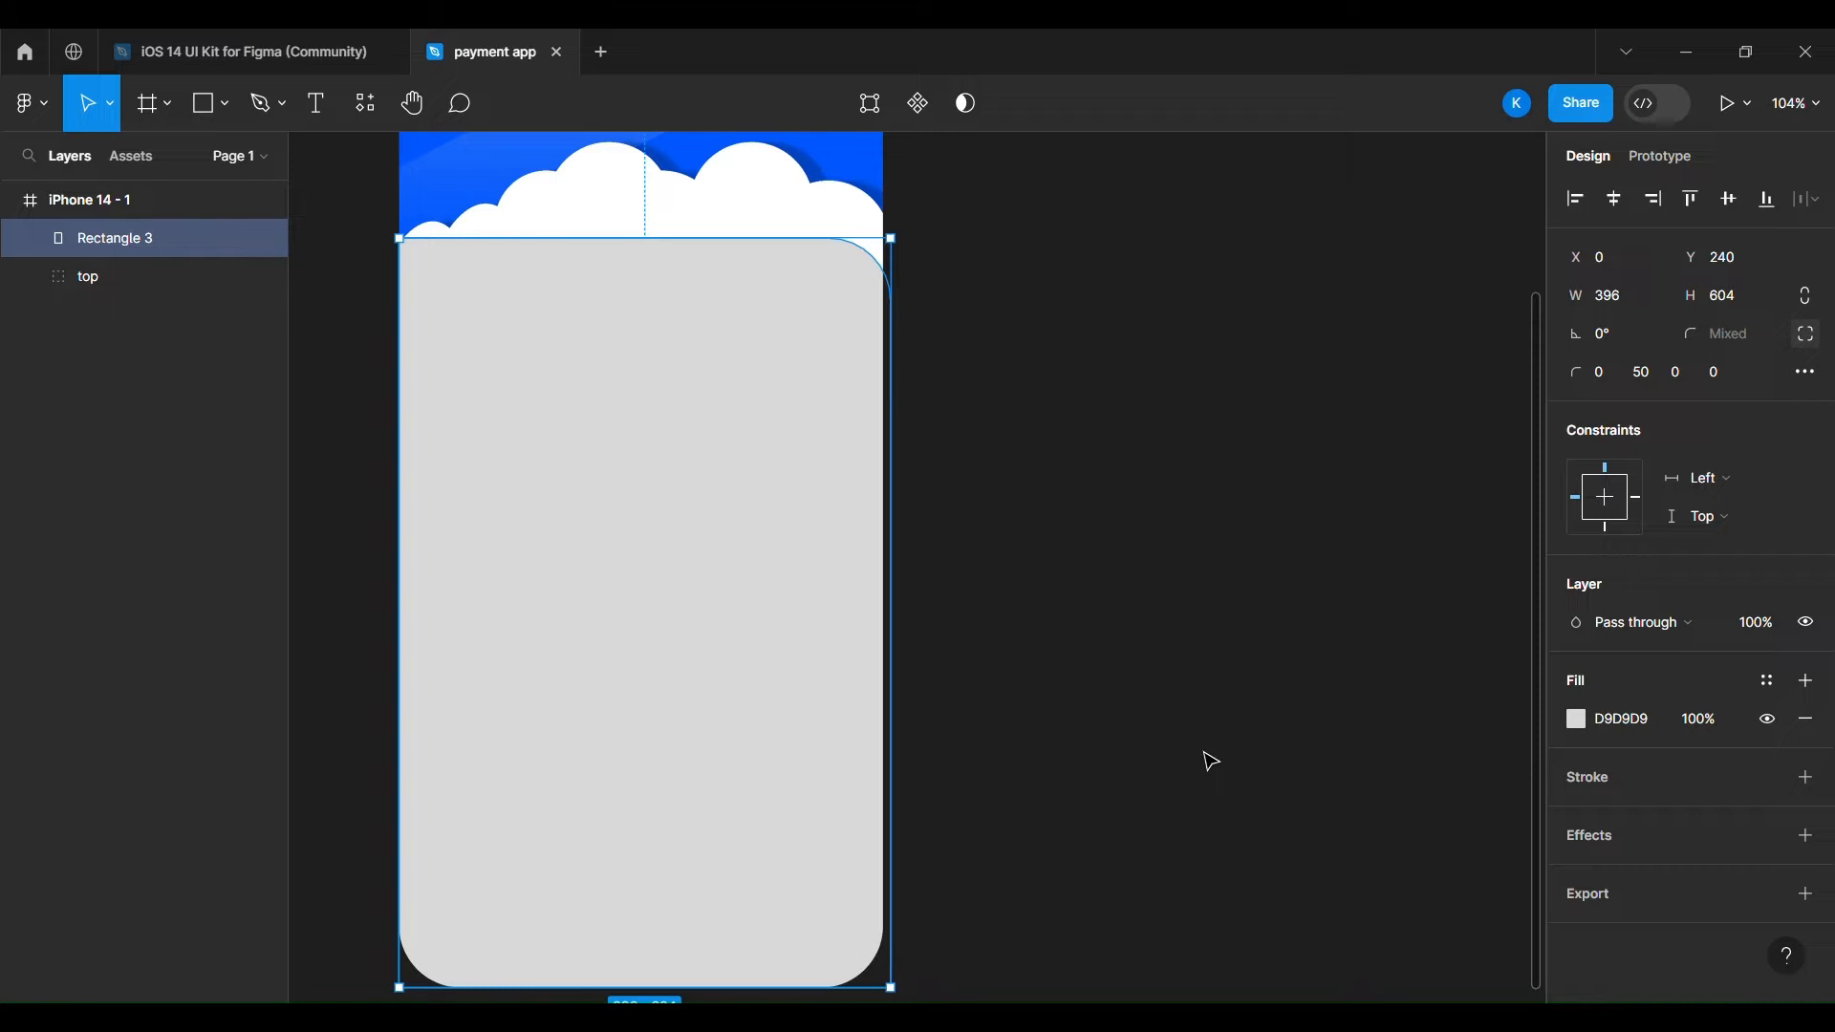
Fill the rectangle with the header's sampled blue and lighten the colour to DBE7FF.
click(1583, 724)
click(1292, 721)
click(868, 170)
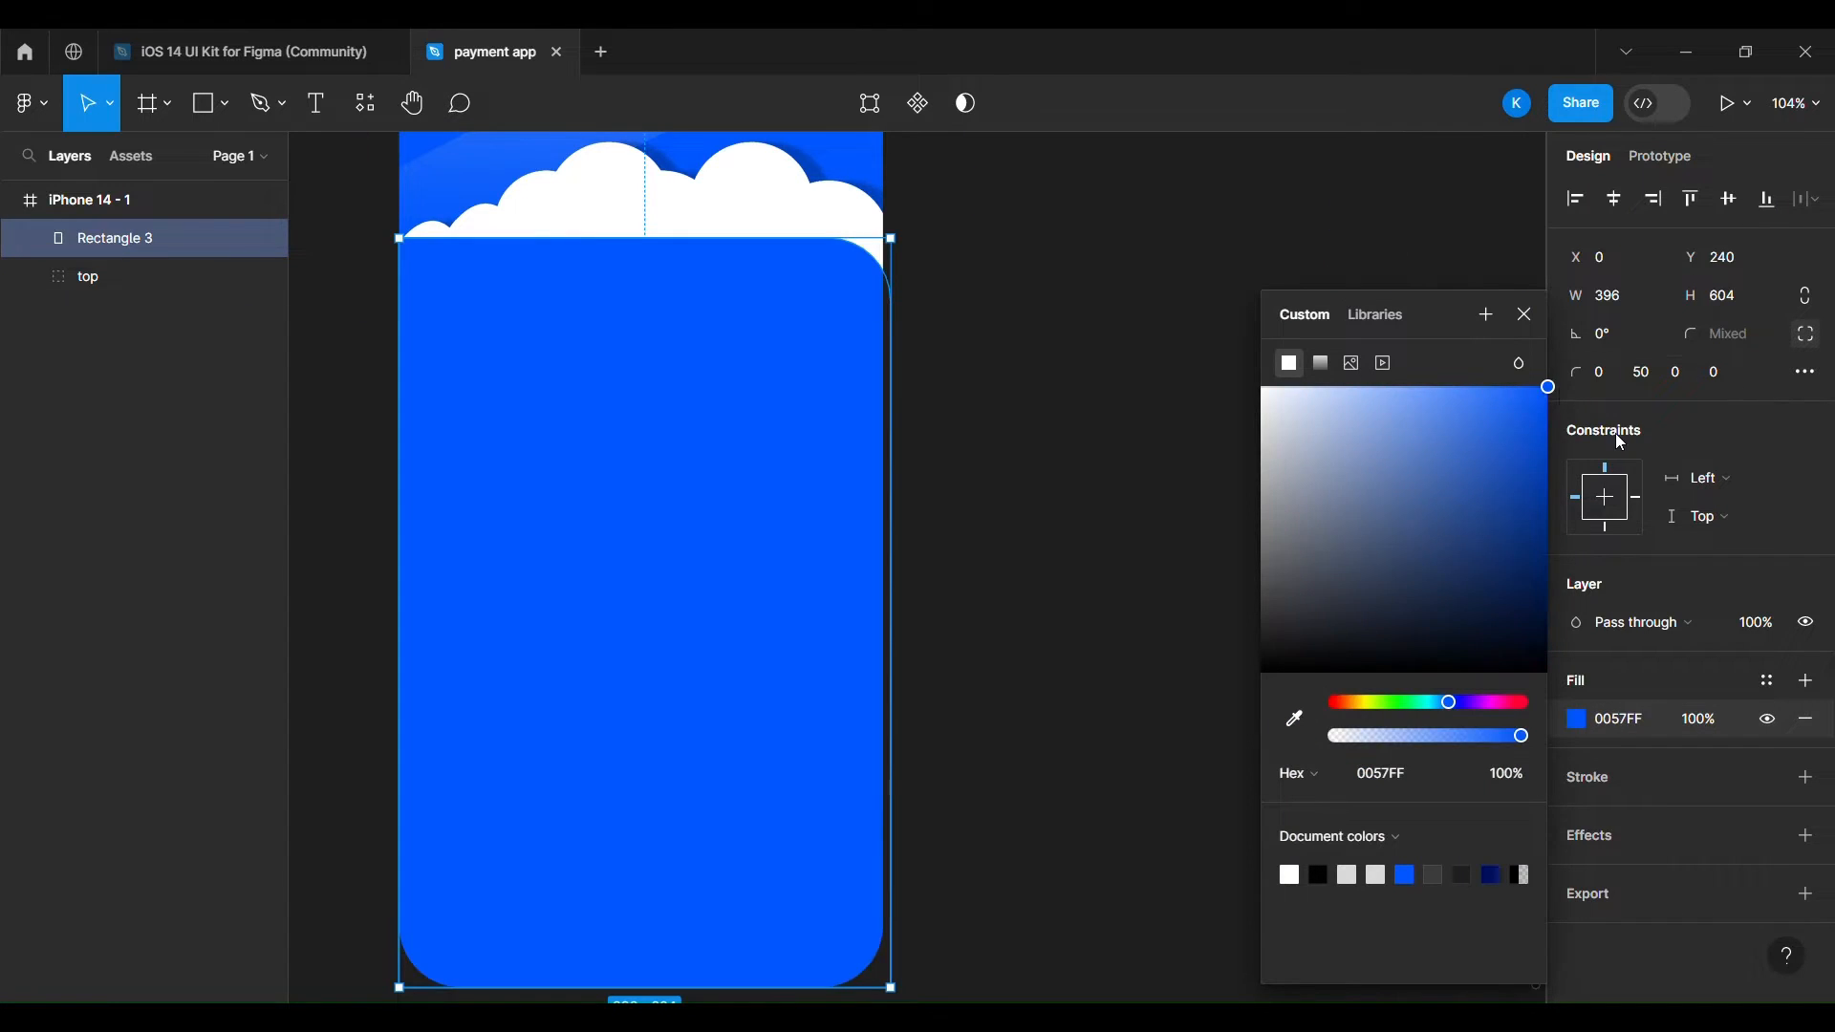
drag(1548, 390, 1575, 551)
scroll(1077, 519, up, 3)
drag(1392, 422, 1309, 397)
scroll(1077, 573, down, 3)
Add a drop shadow to the light blue rectangle with an X offset of 50 and a blur of 20.
click(1806, 836)
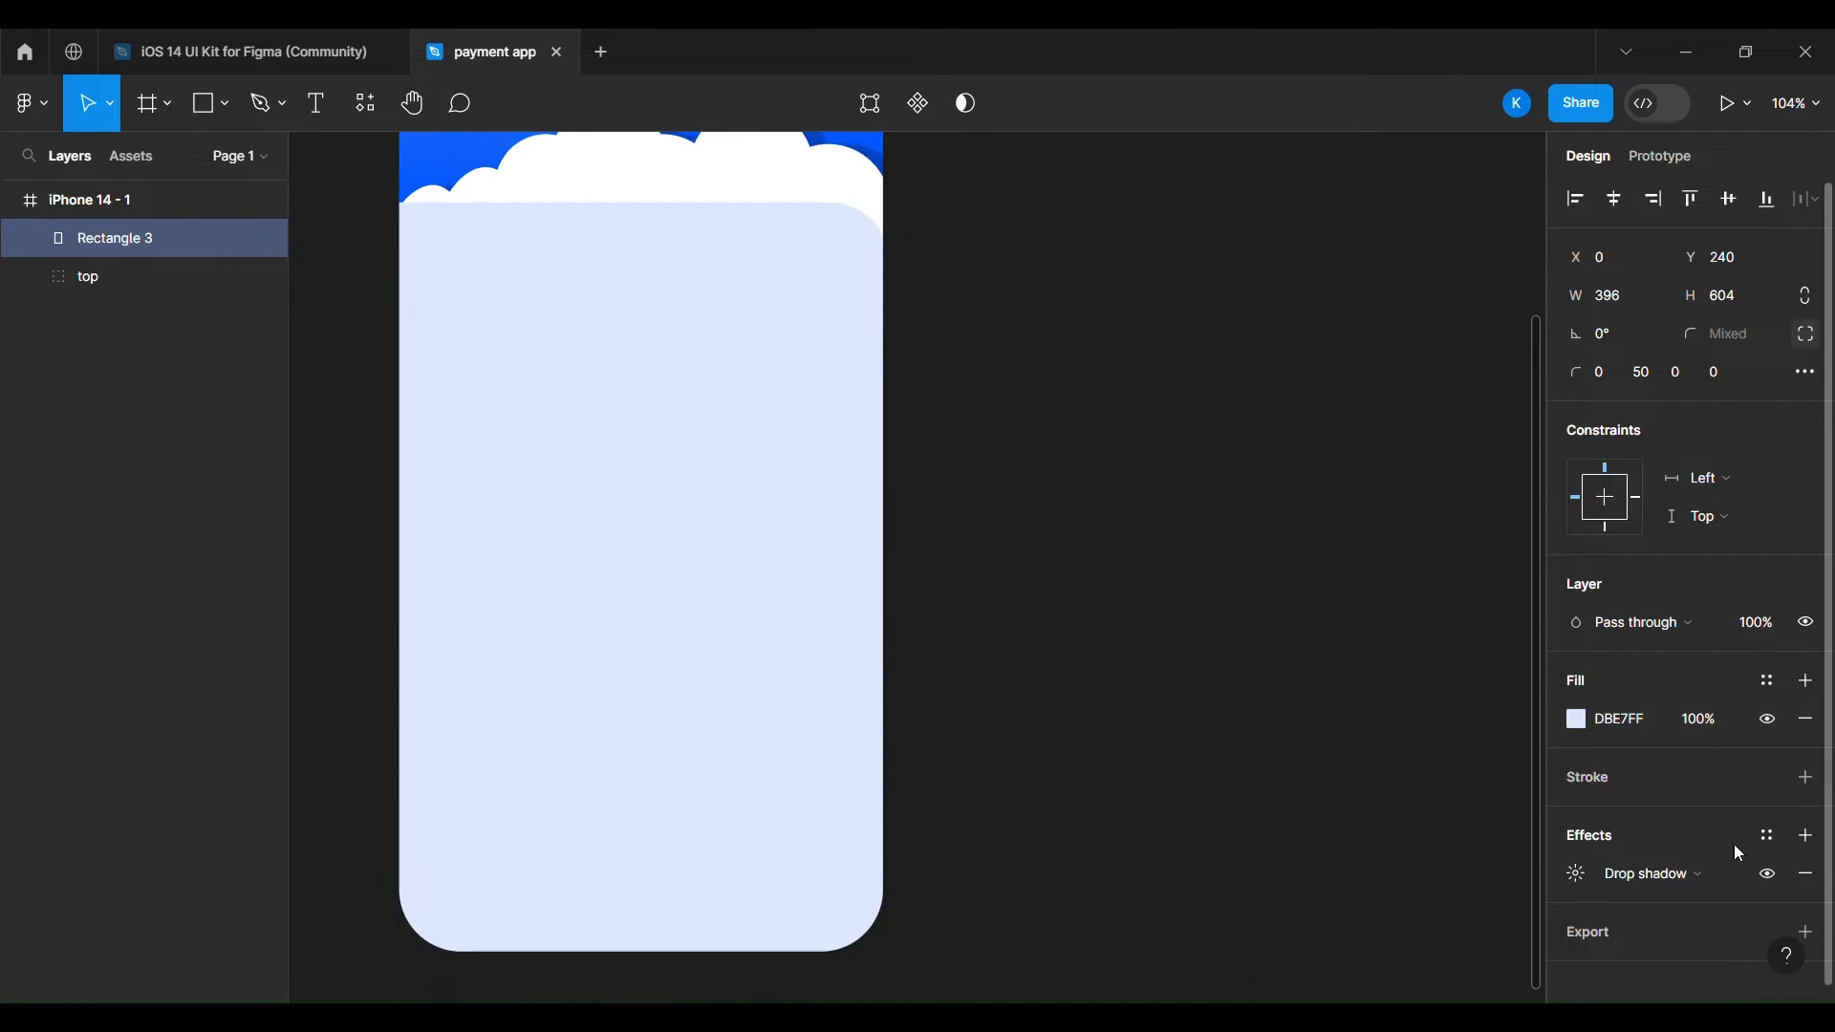
click(1579, 873)
text(20)
click(1318, 919)
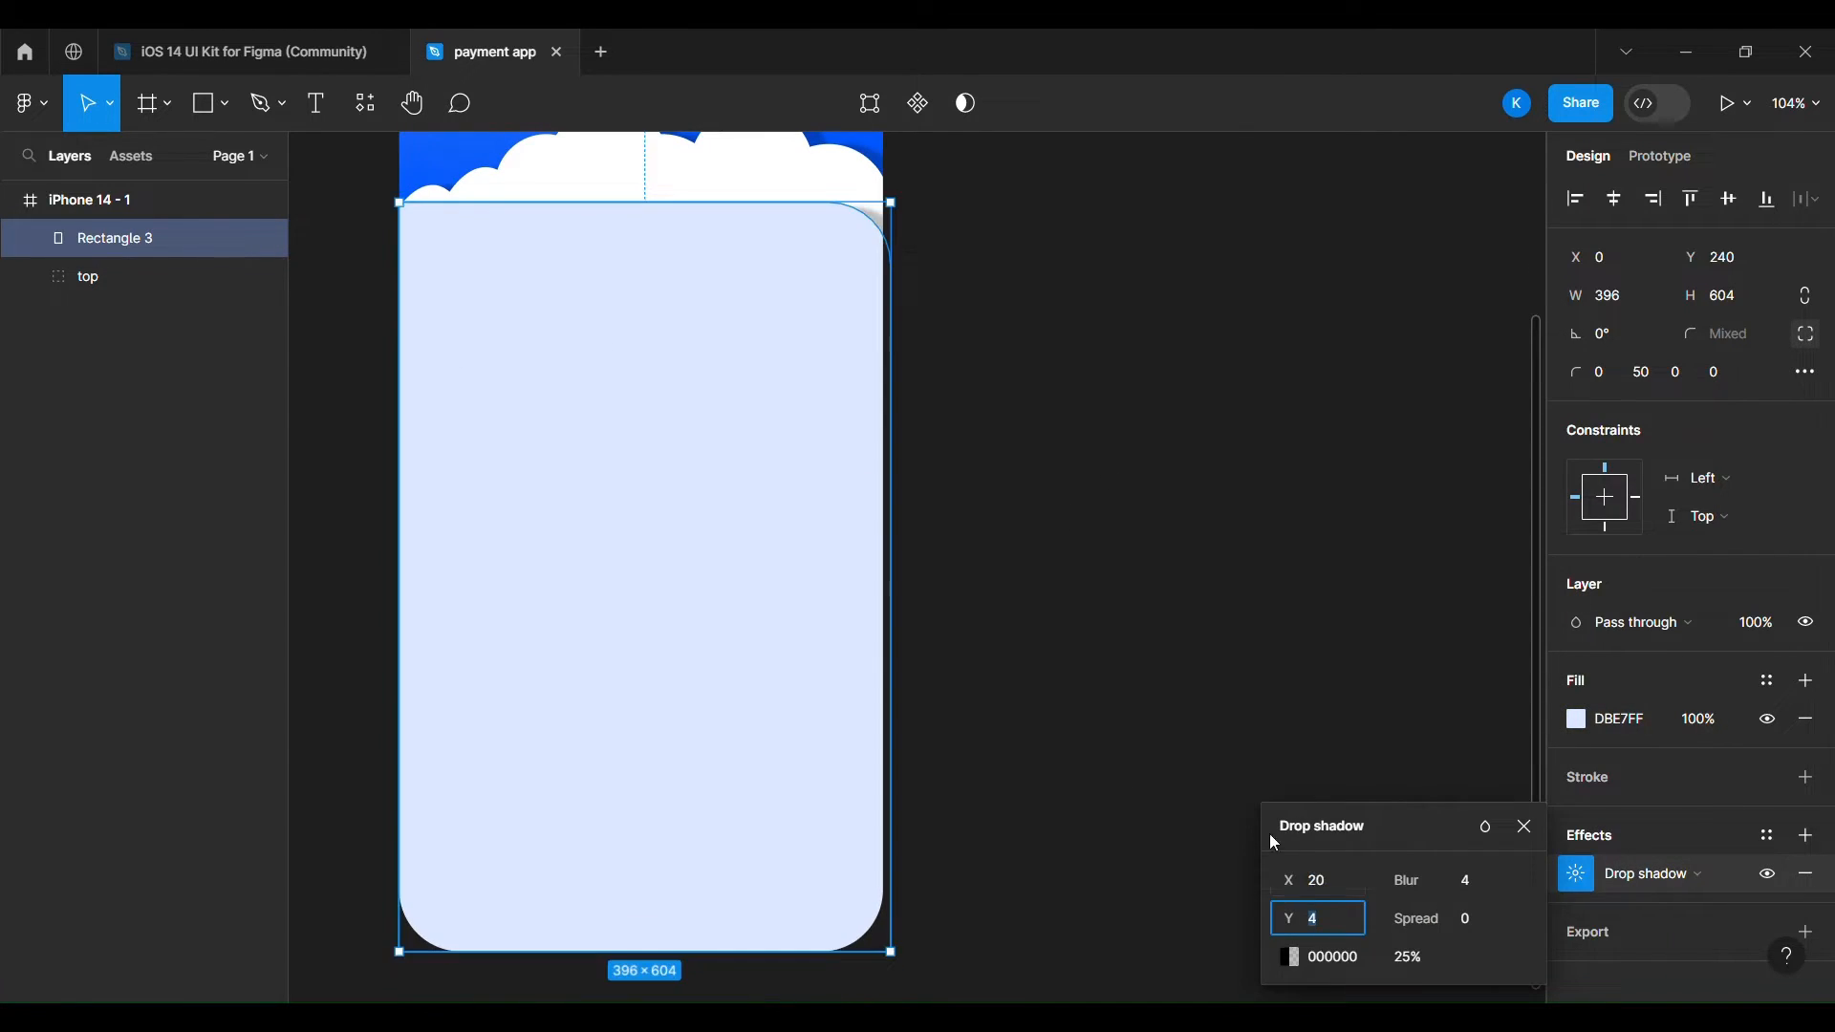
click(1472, 884)
click(1340, 886)
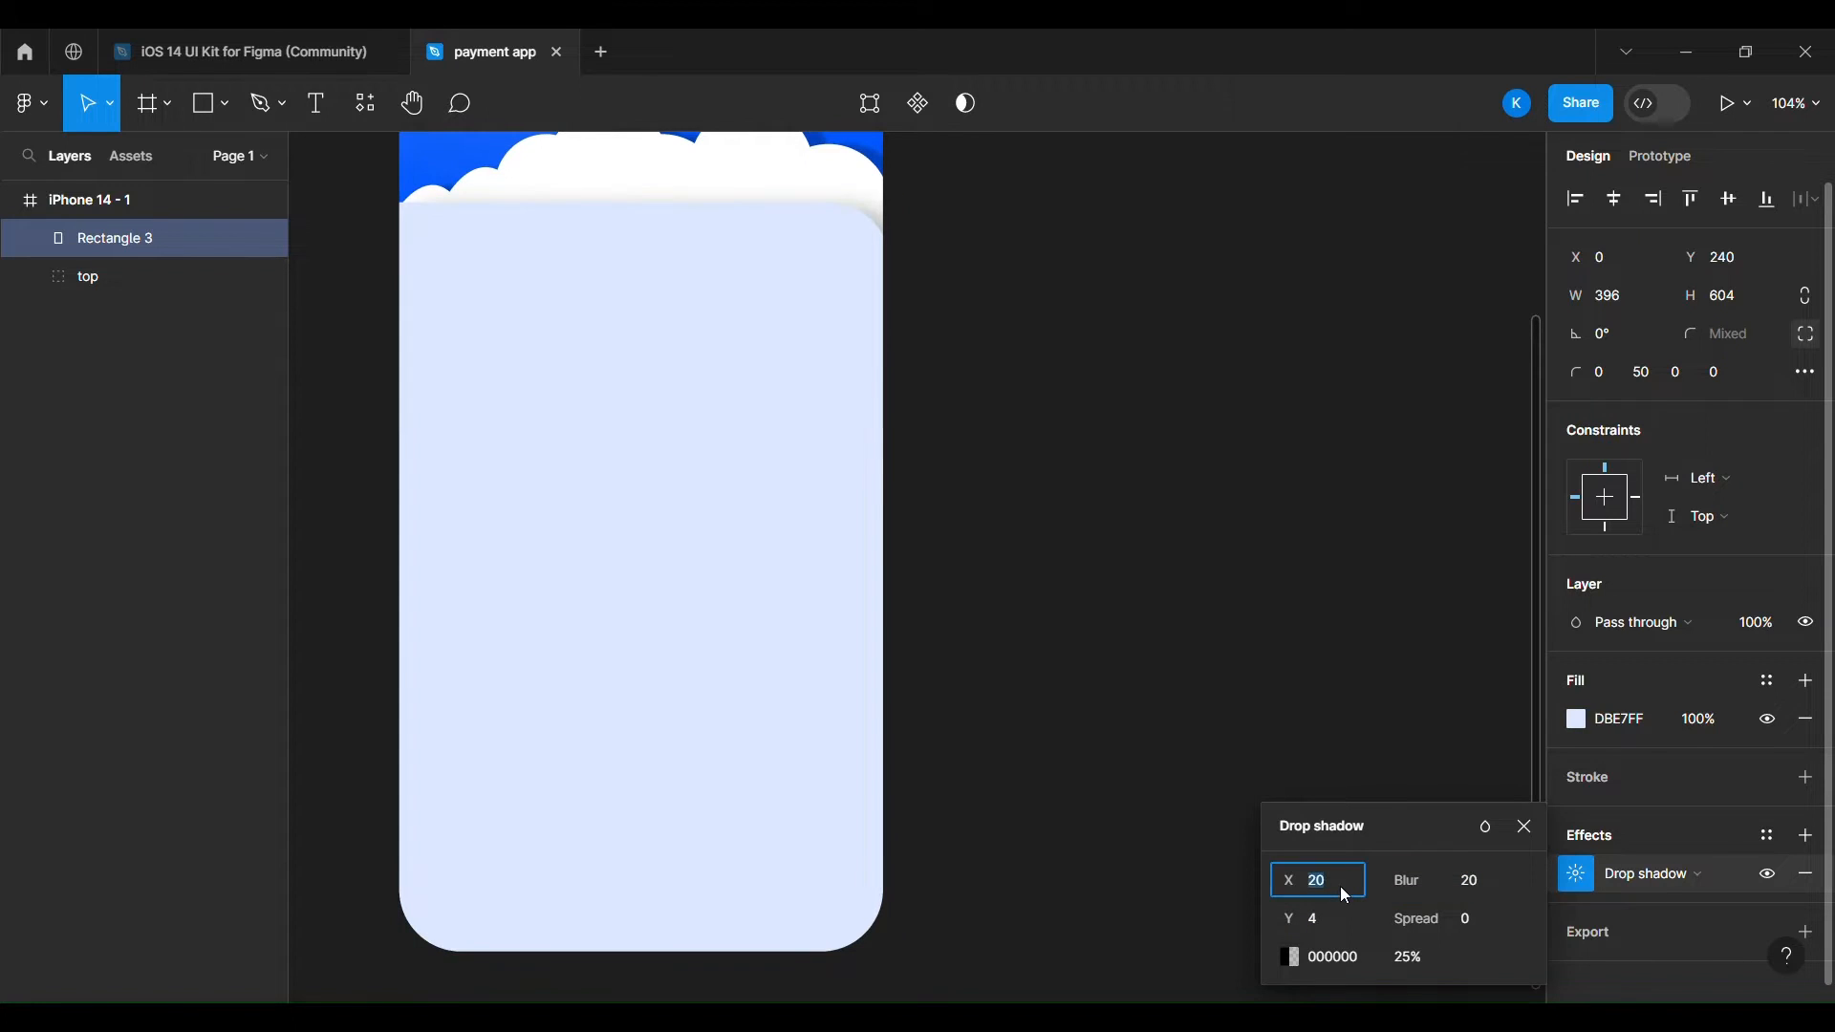
text(50)
click(1414, 870)
scroll(1016, 639, up, 4)
click(1016, 638)
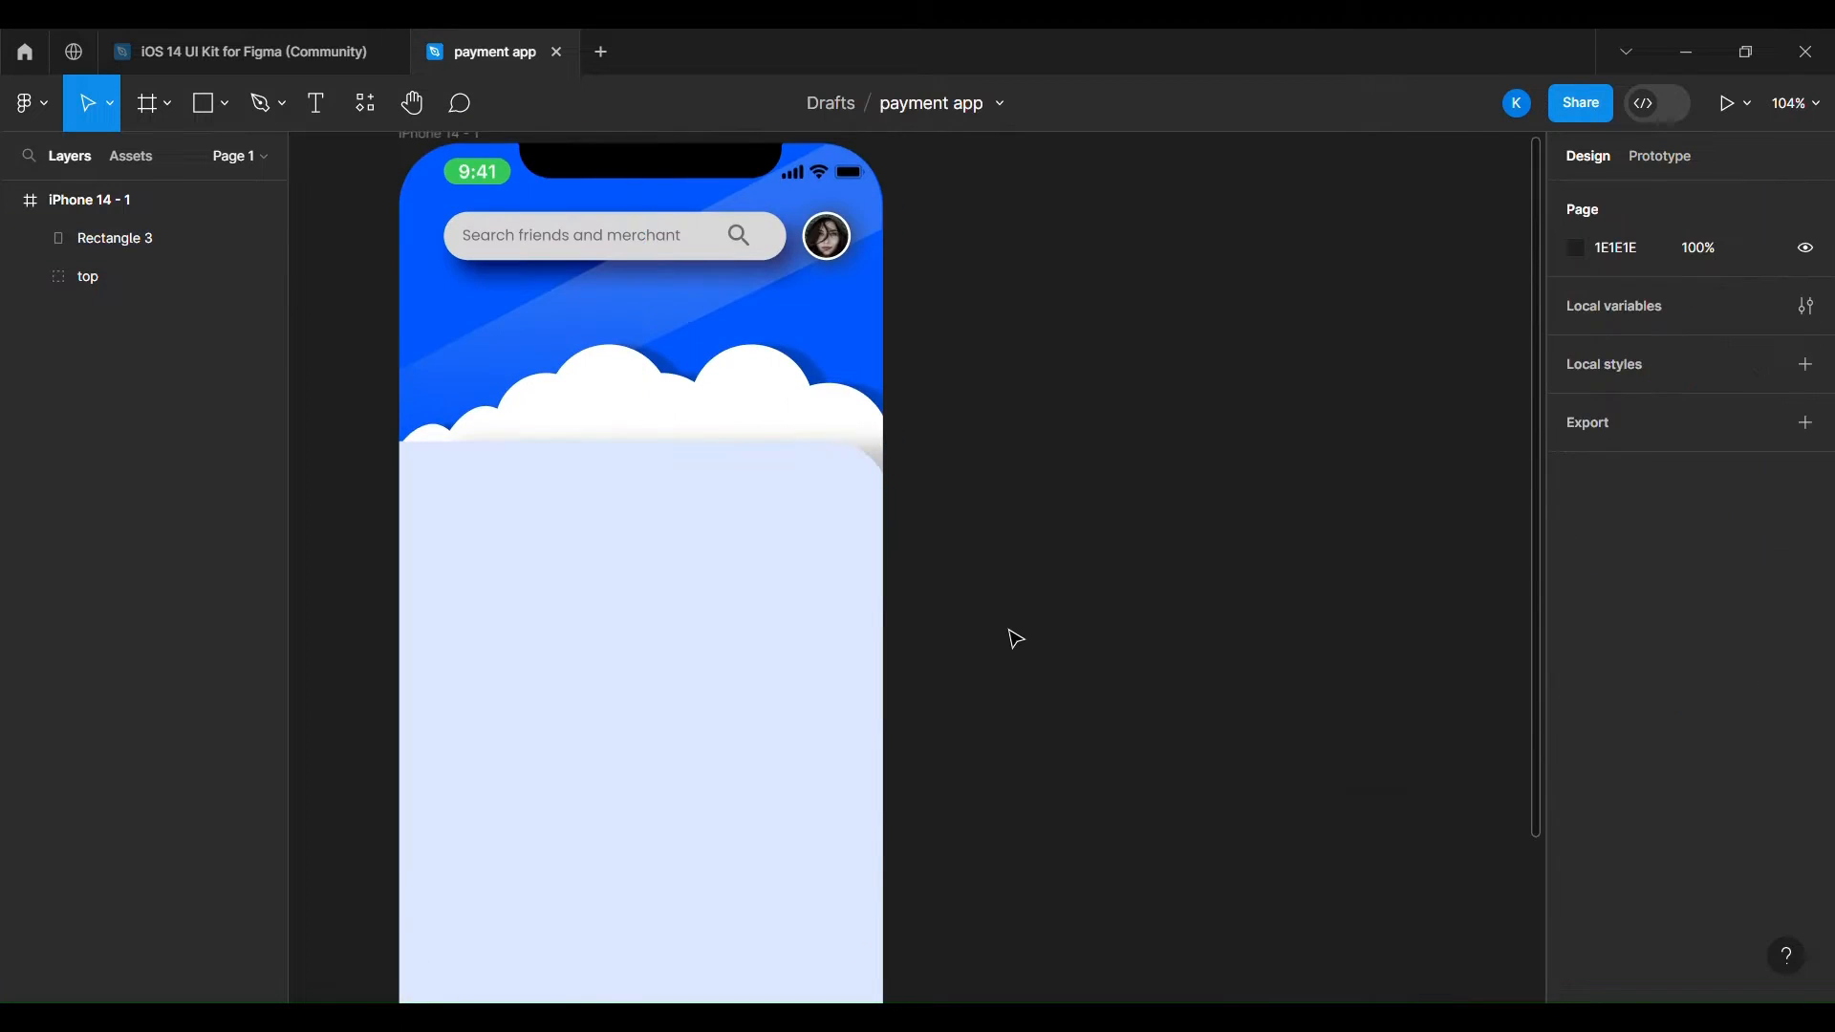
Draw a frame-wide rectangular band along the top of the light blue panel.
scroll(1016, 638, down, 3)
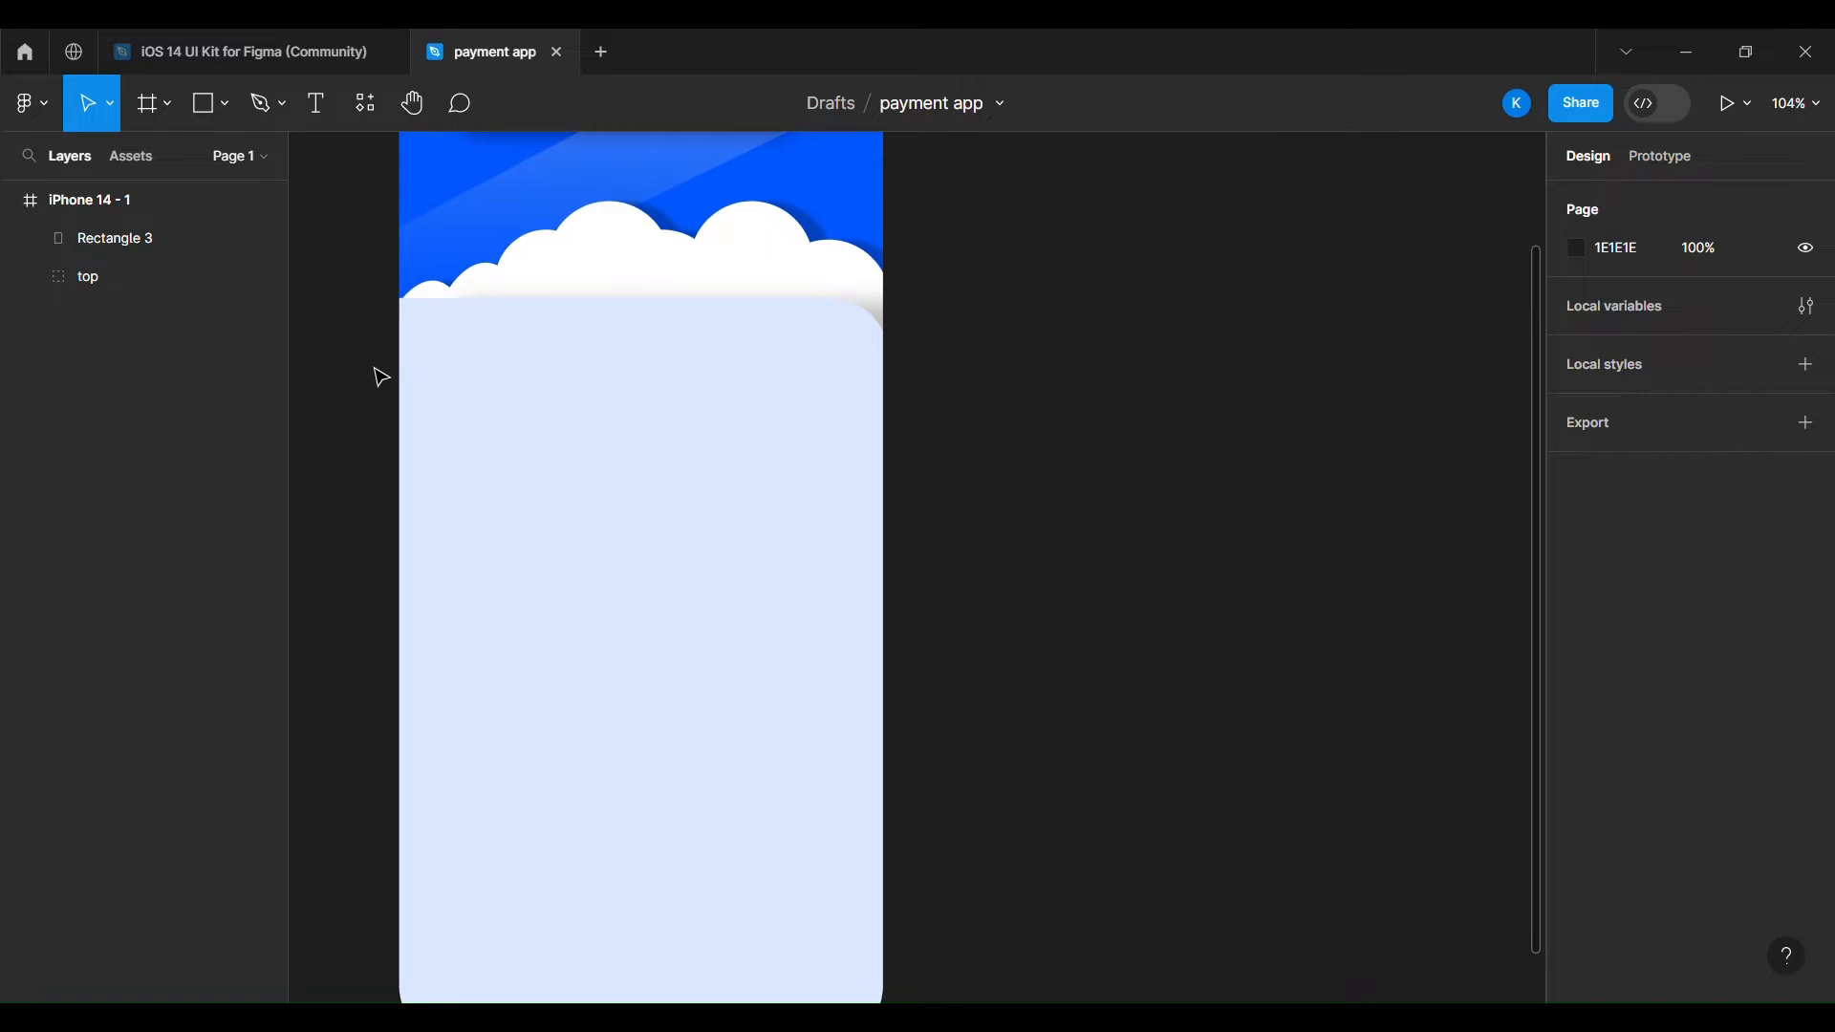
click(229, 110)
click(201, 153)
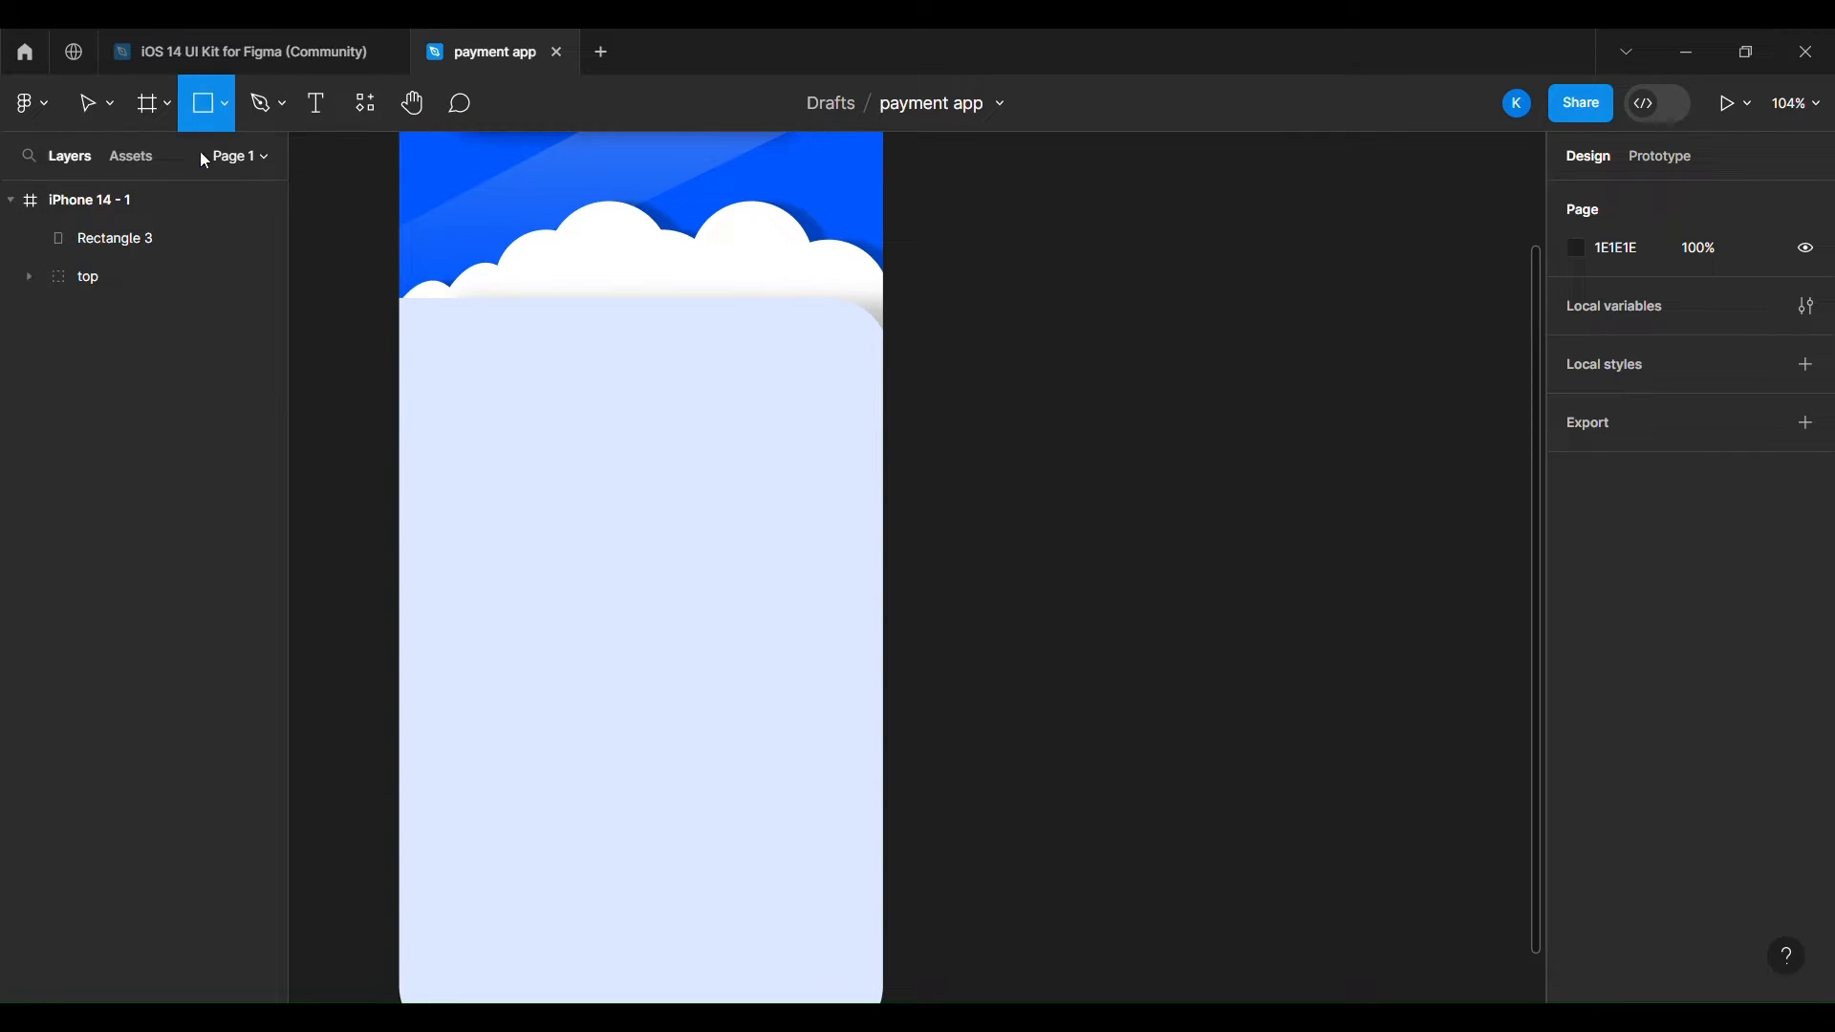
drag(402, 308, 881, 385)
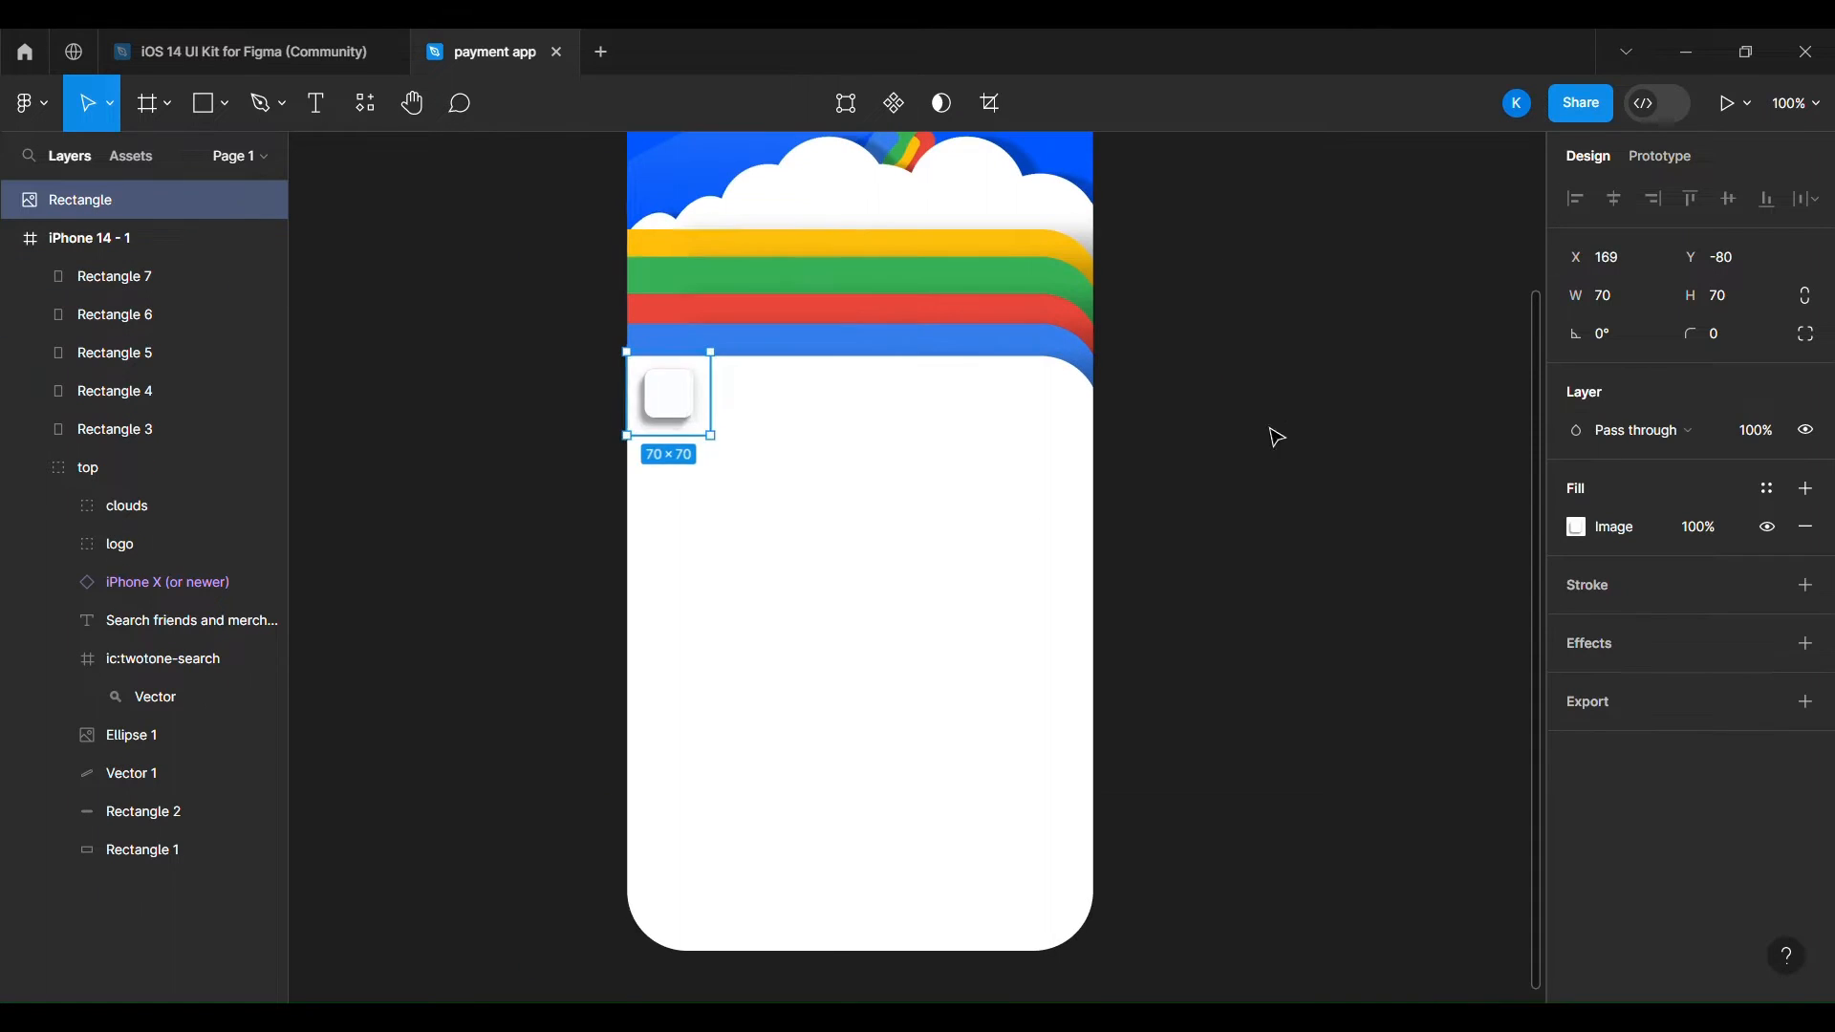
Duplicate the 70 × 70 white tile four times to form an evenly spaced row of five.
drag(669, 409, 753, 409)
drag(754, 409, 920, 410)
drag(920, 409, 1003, 409)
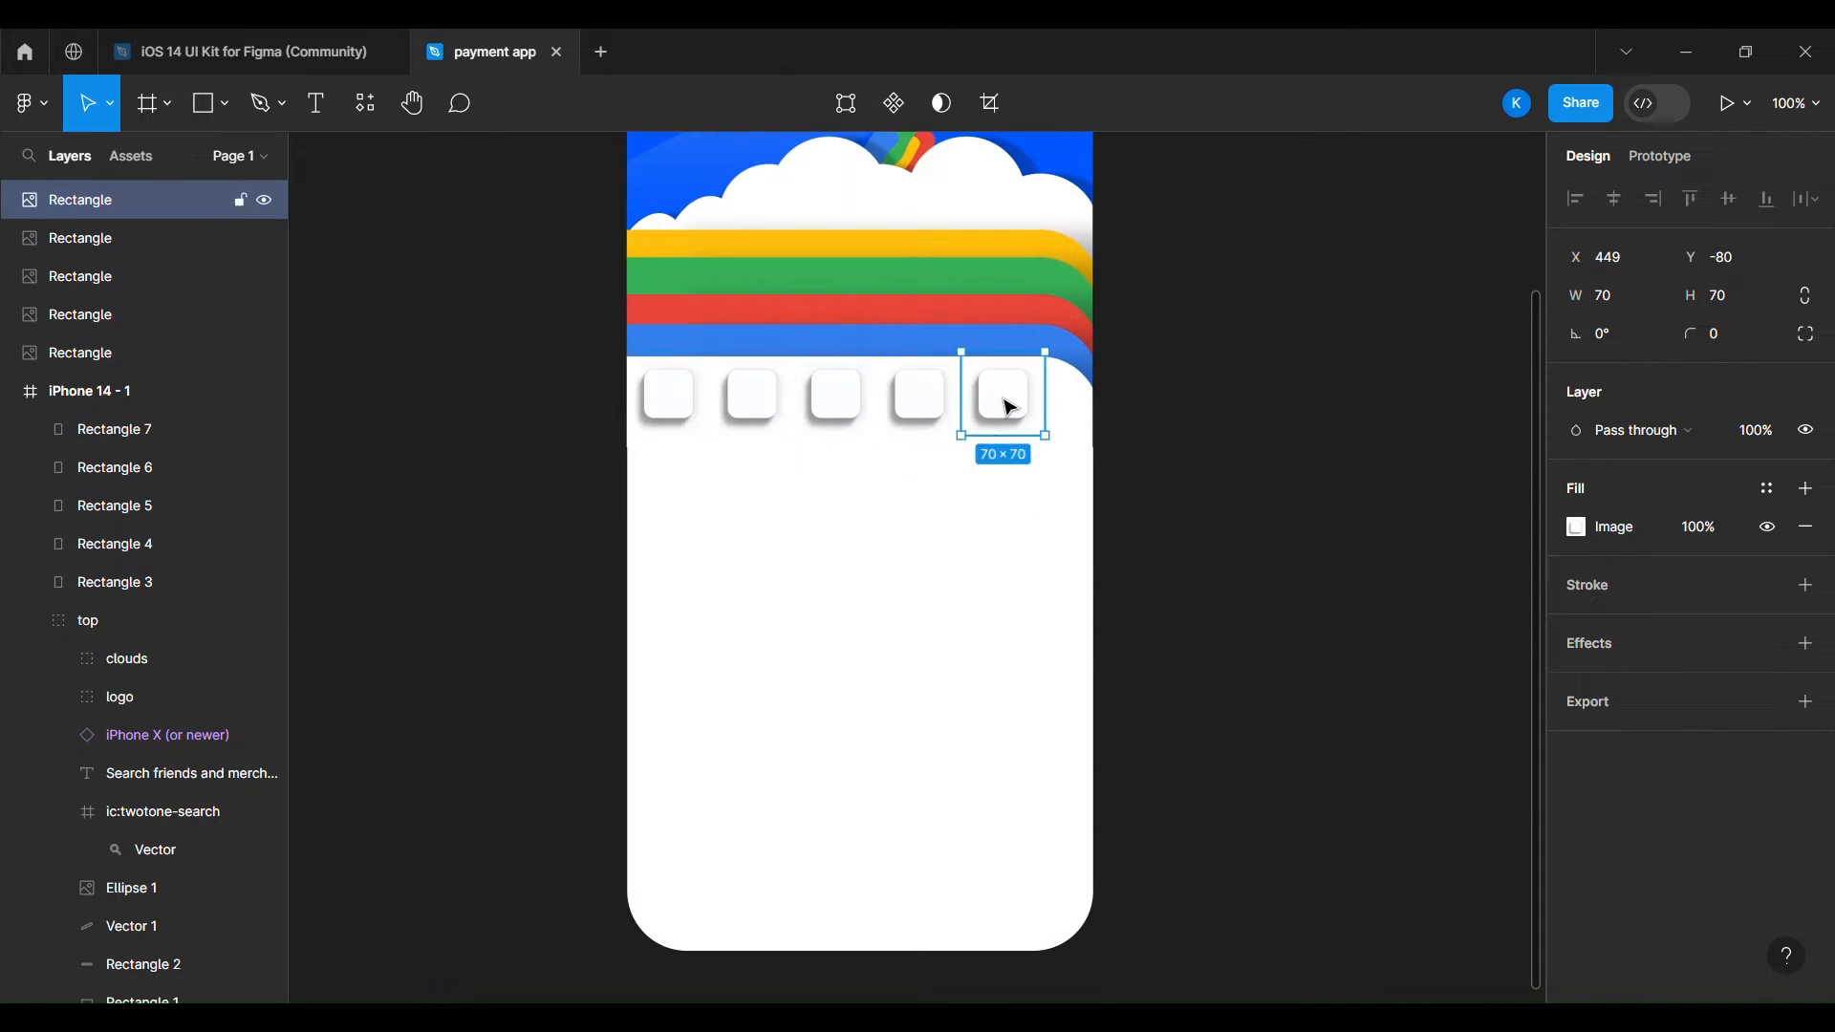
Import the bi:qr-code icon from Iconify and place it over the first white tile.
right_click(638, 409)
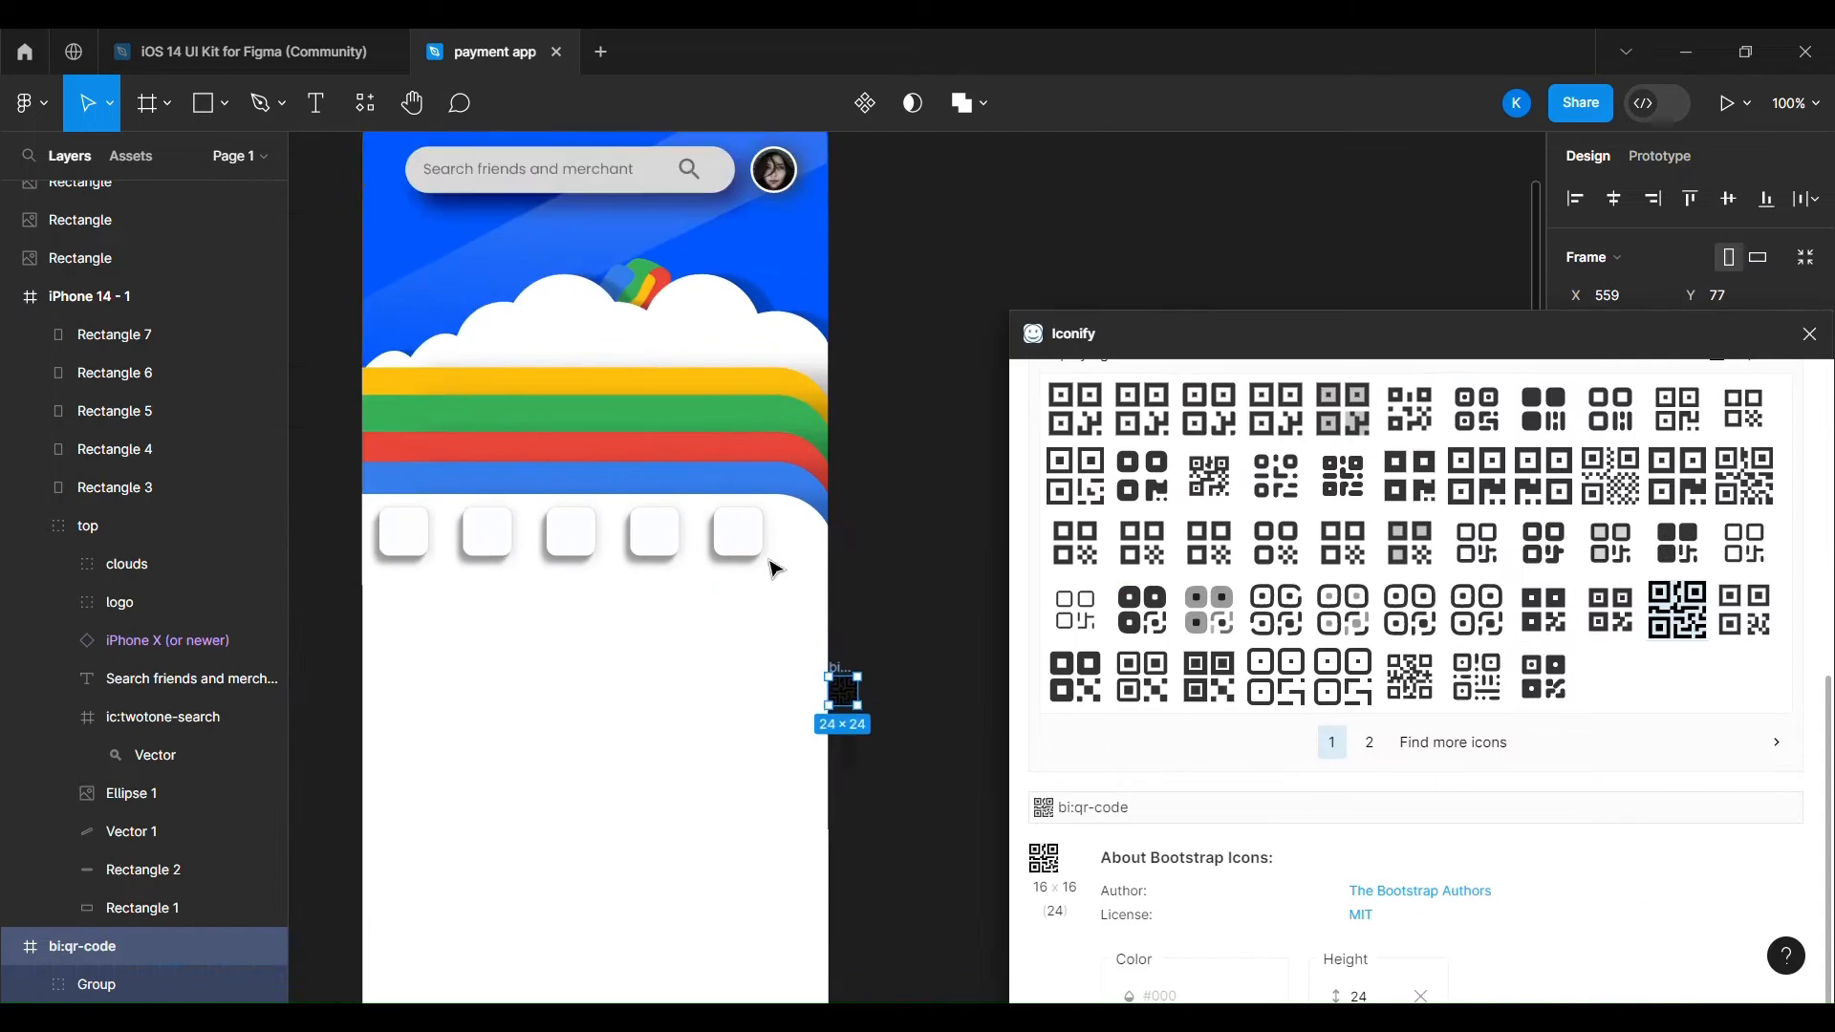
right_click(414, 573)
click(477, 431)
Move the five tile layers into the iPhone frame and bring the bi:qr-code layer above them.
drag(90, 354, 90, 409)
drag(94, 316, 94, 373)
drag(93, 277, 94, 334)
drag(94, 239, 93, 294)
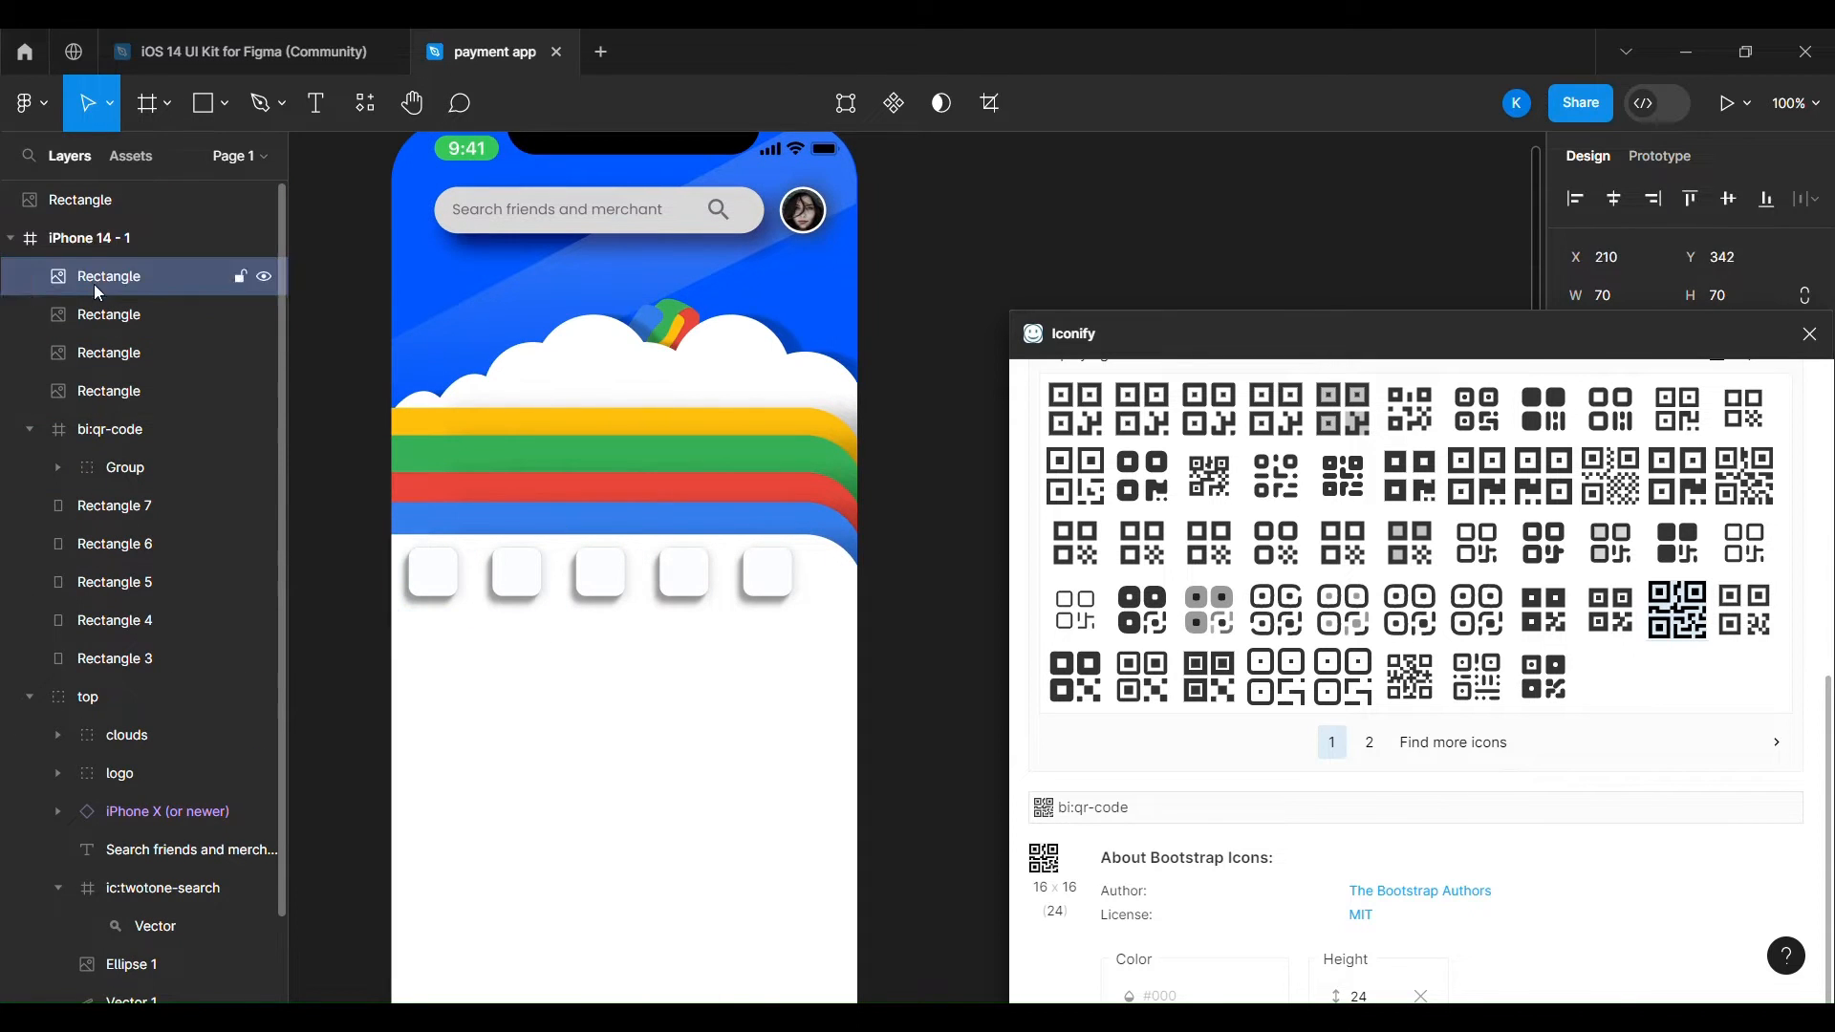
drag(94, 200, 94, 257)
drag(110, 429, 110, 219)
Enlarge the QR code icon to about 29 × 29 and centre it on the first tile.
click(913, 580)
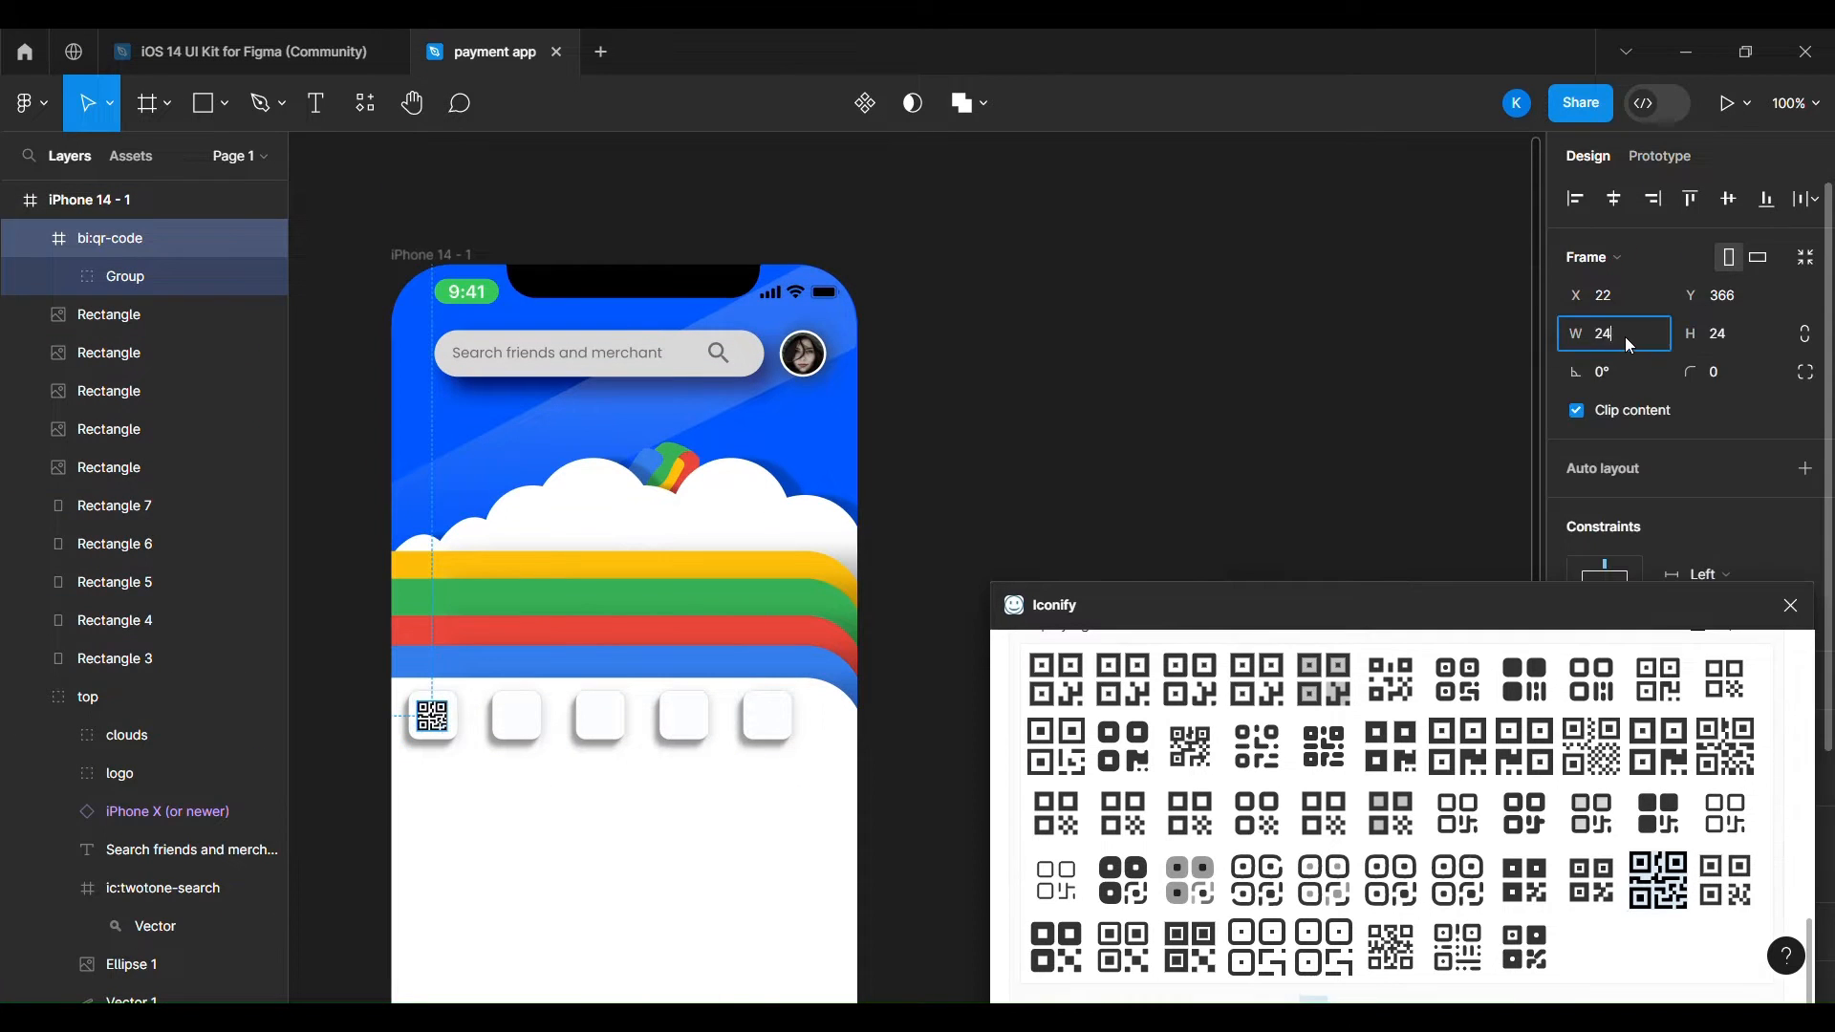
click(1723, 331)
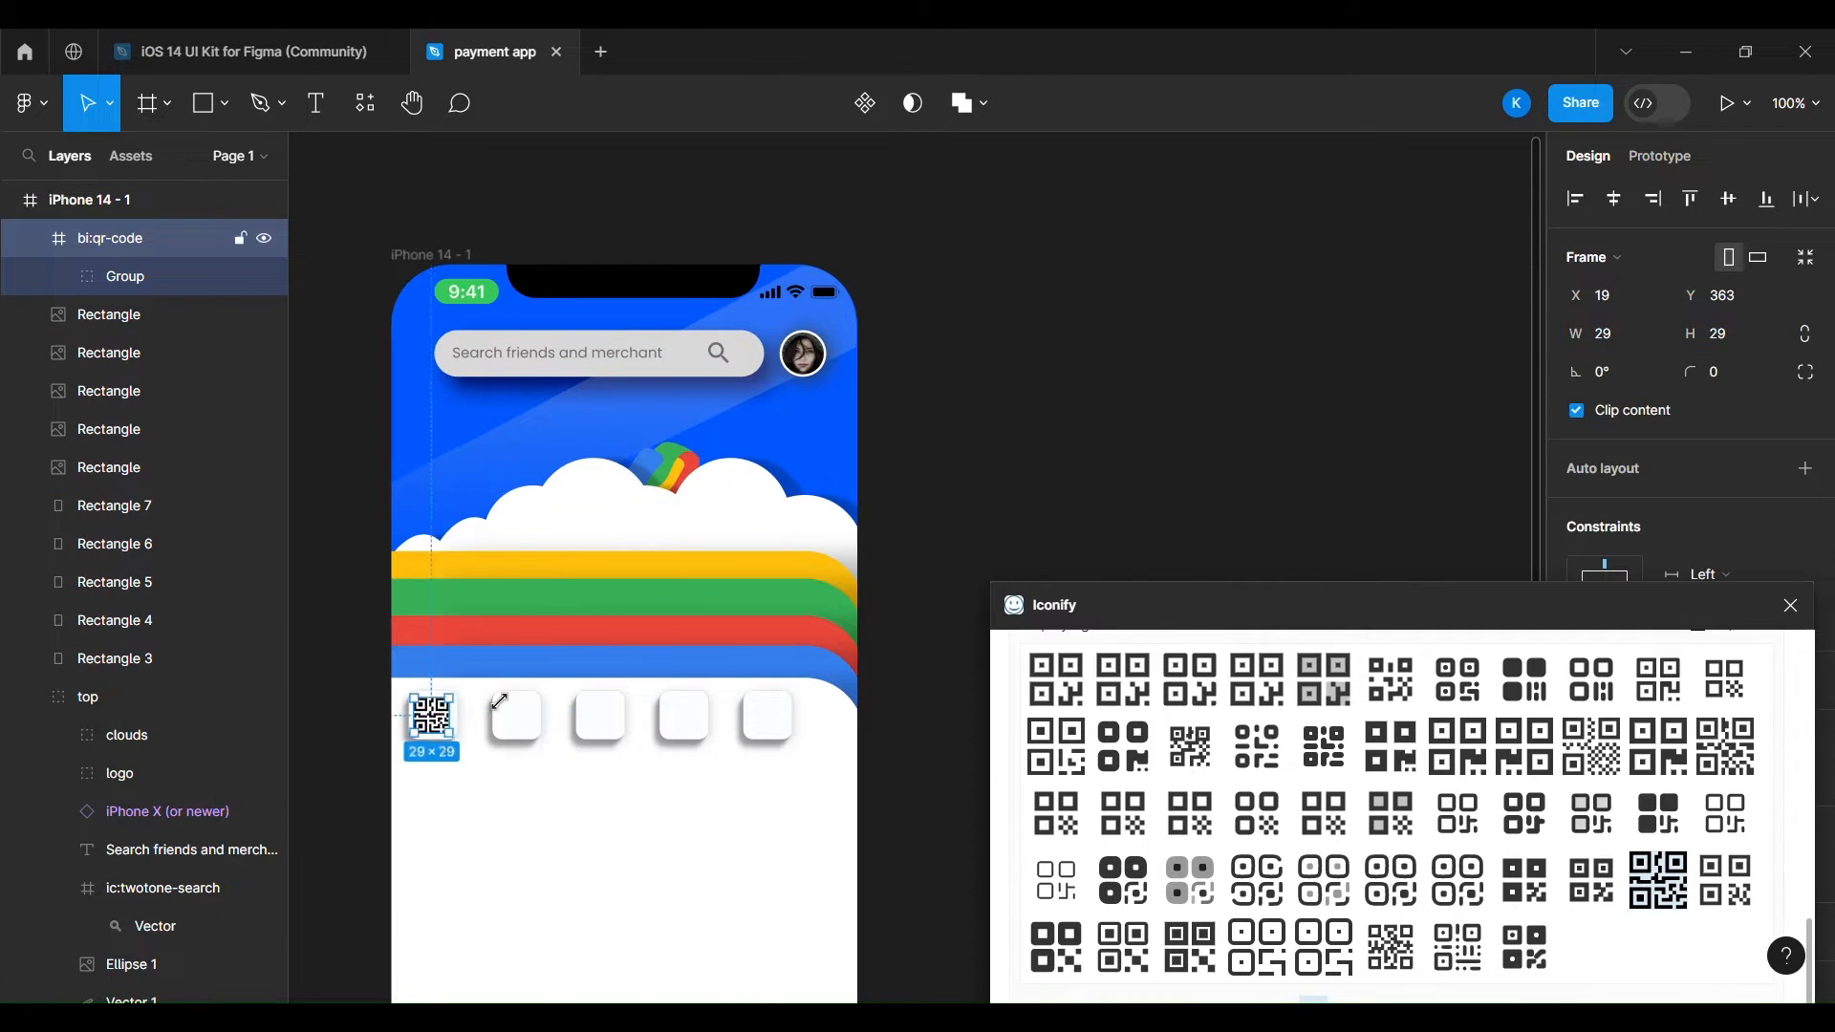
click(886, 755)
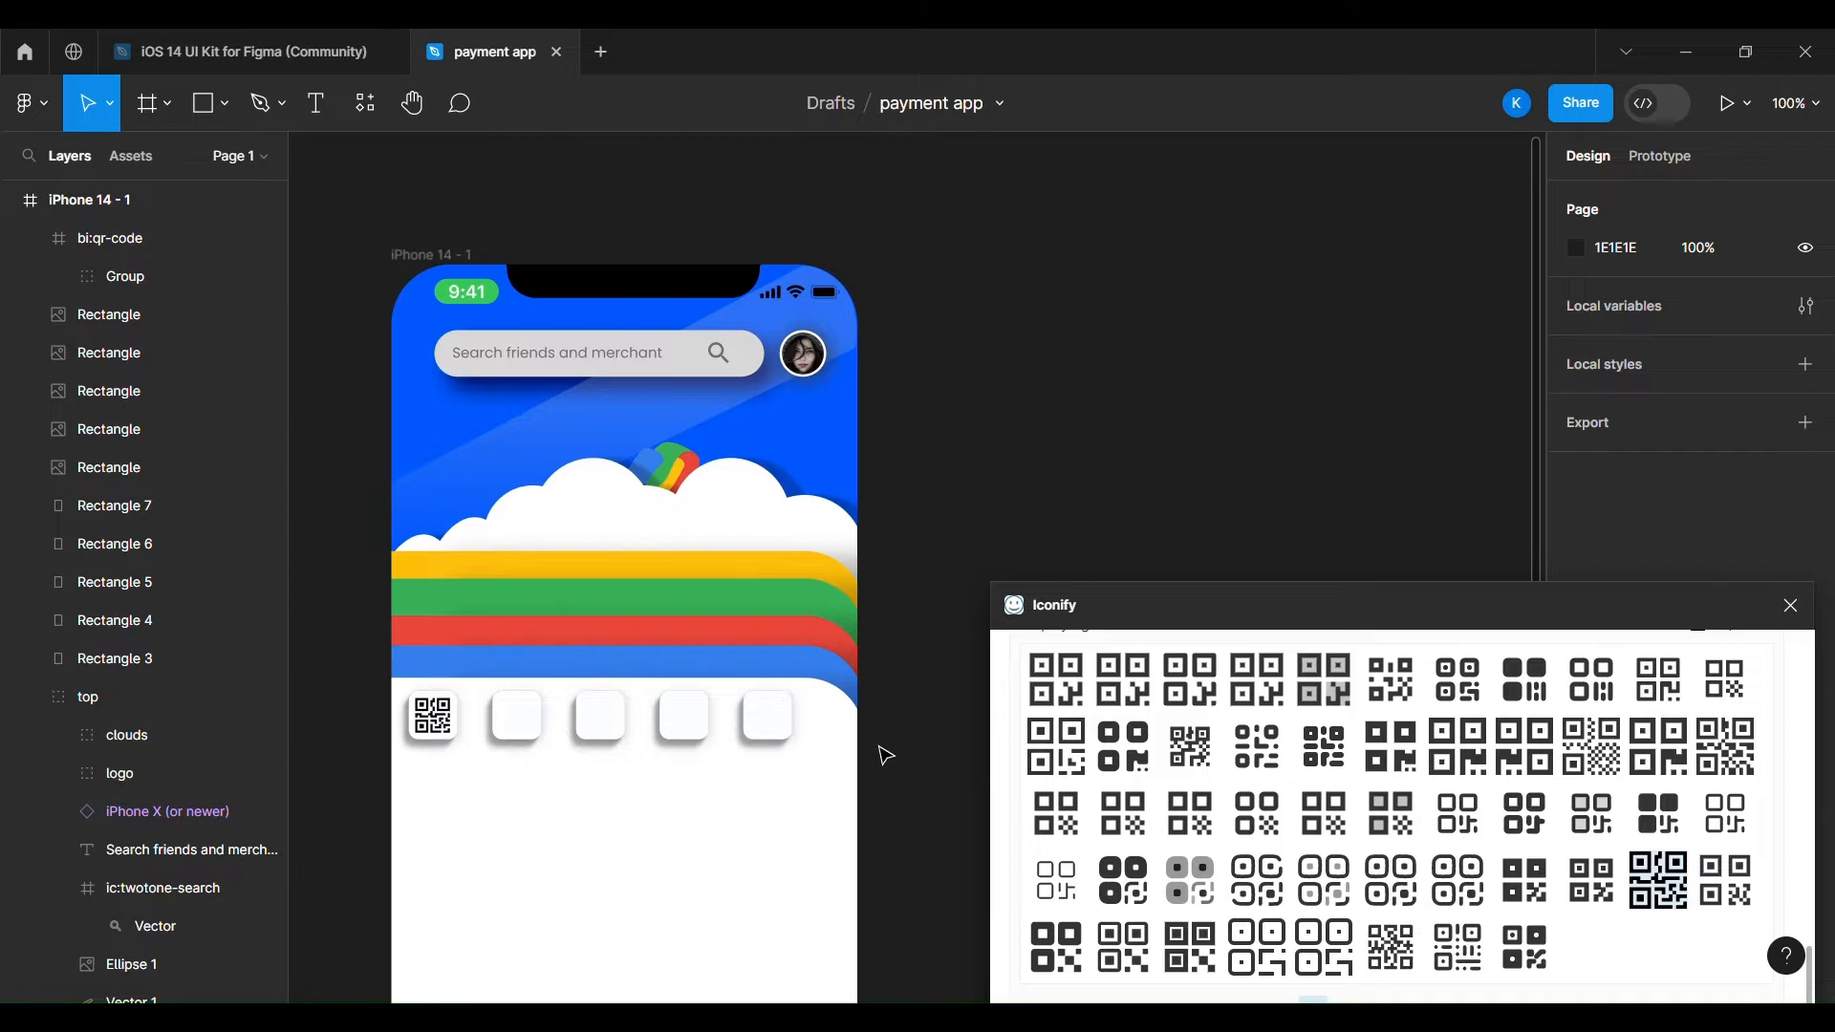
Search Iconify for "pay contacts" and for "contacts", and browse the contact icons.
scroll(1156, 778, up, 5)
triple_click(1156, 773)
text(pay contacts)
key(Return)
triple_click(1156, 772)
text(contacts)
key(Return)
scroll(1255, 896, down, 5)
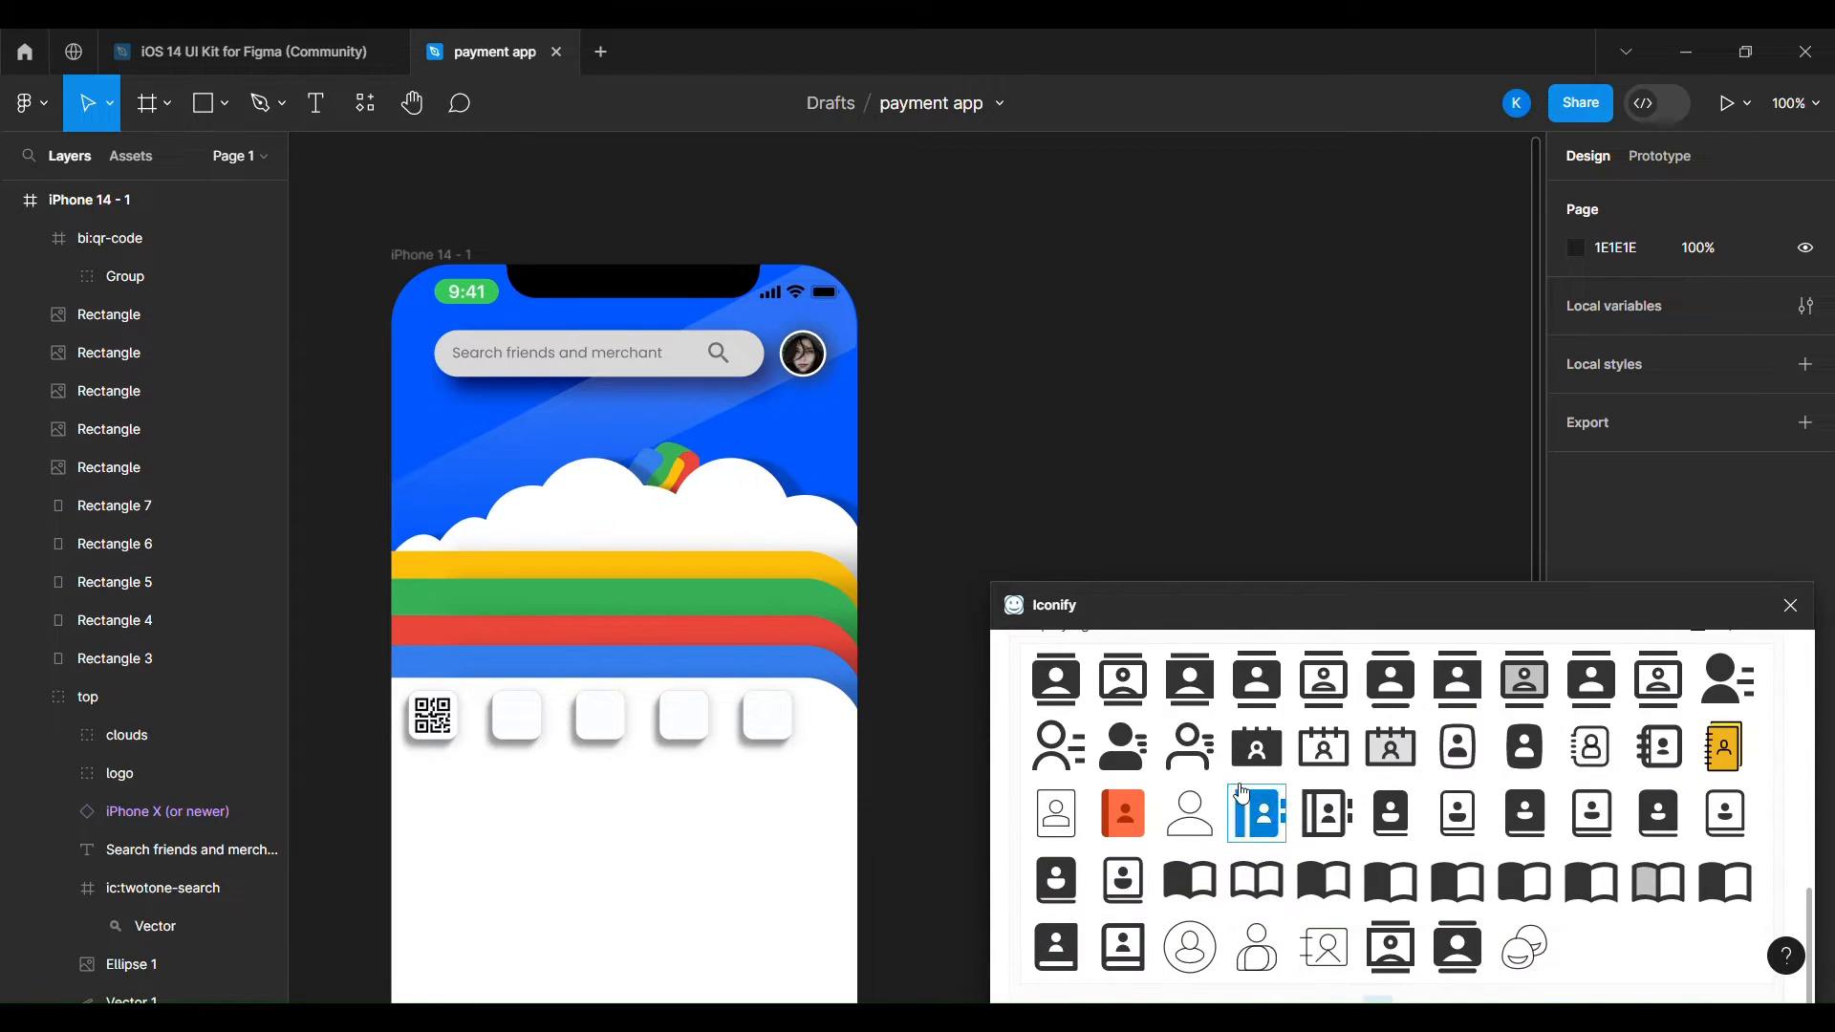
Place the mingcute:contacts-fill icon from Iconify on the second tile, enlarged to 29 × 29.
scroll(1241, 793, up, 1)
drag(1123, 856, 520, 716)
key(BackSpace)
text(9)
With the third tile selected, search Iconify for "phone number" and for "phone".
click(600, 717)
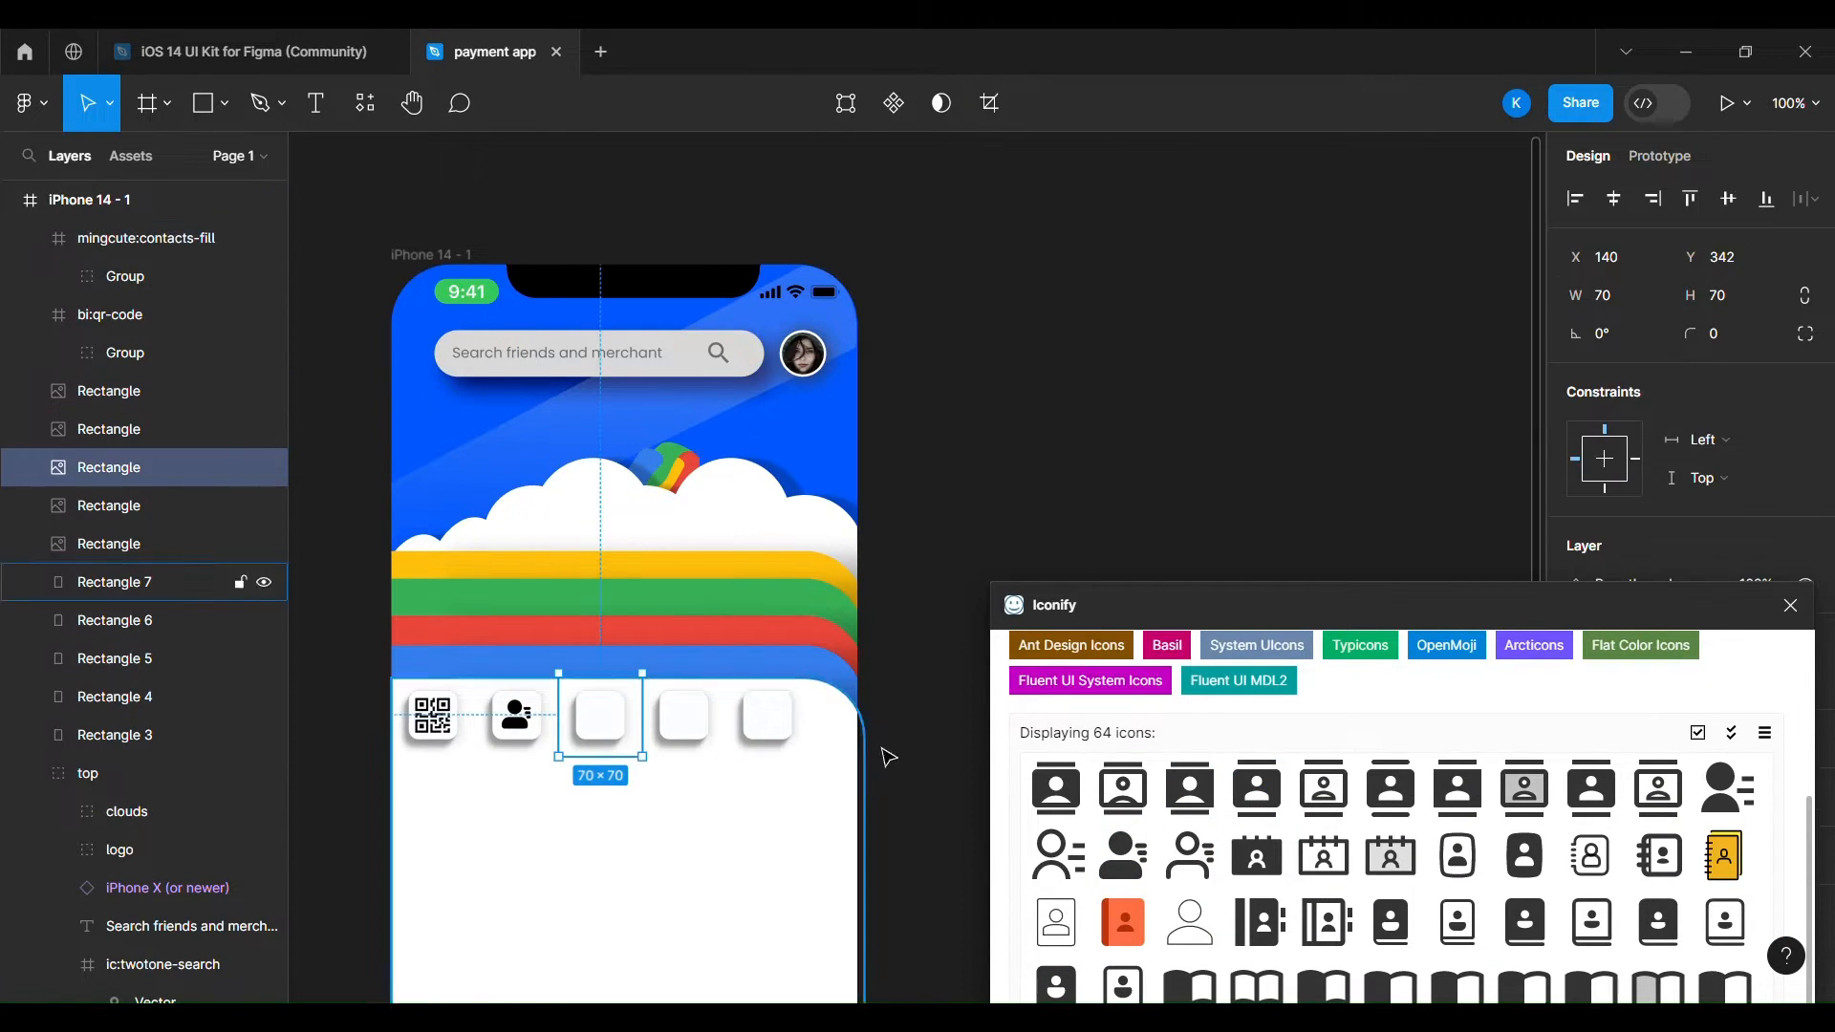
scroll(1139, 778, up, 5)
triple_click(1138, 778)
text(phone number)
click(1708, 770)
triple_click(1237, 461)
text(phone)
key(Return)
scroll(1245, 917, down, 3)
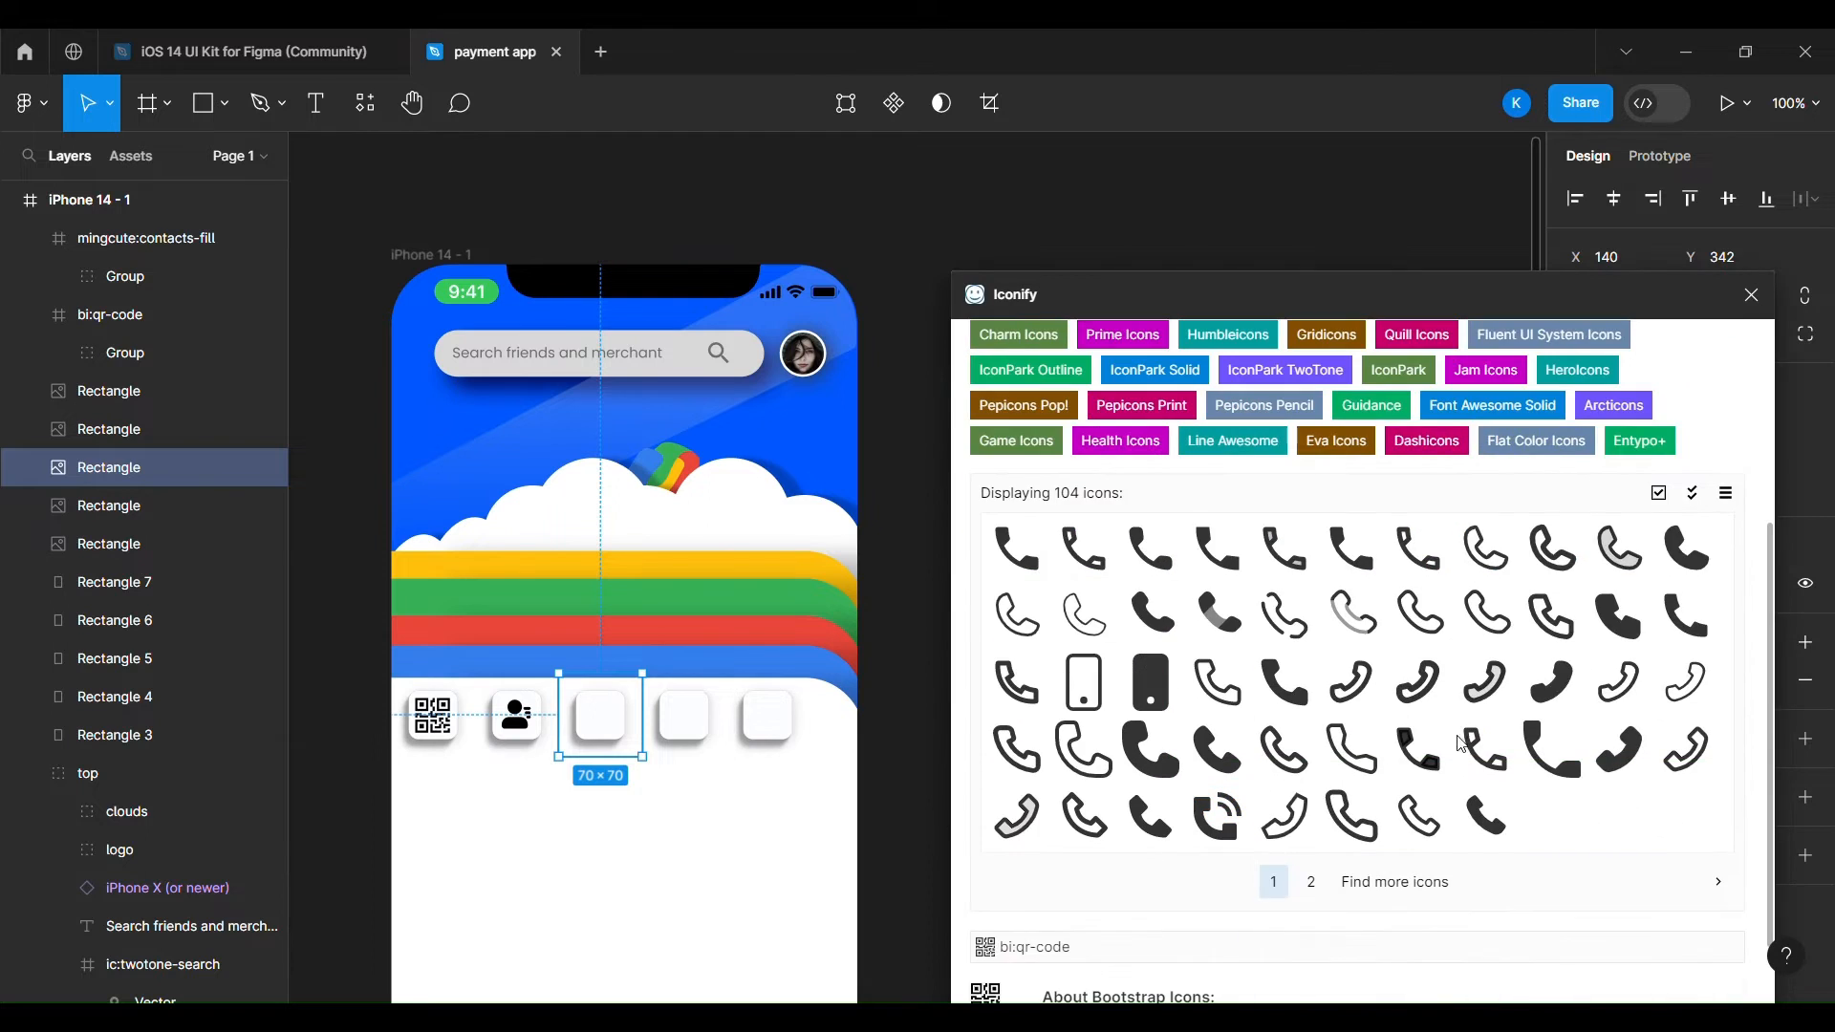
Place the ph:phone-fill icon on the third tile, resize it to 29 × 29 and centre it.
drag(1686, 546, 613, 712)
click(1615, 335)
text(29)
click(1742, 342)
text(29)
drag(467, 581, 600, 717)
With the fourth tile selected, search Iconify for "bank".
click(684, 717)
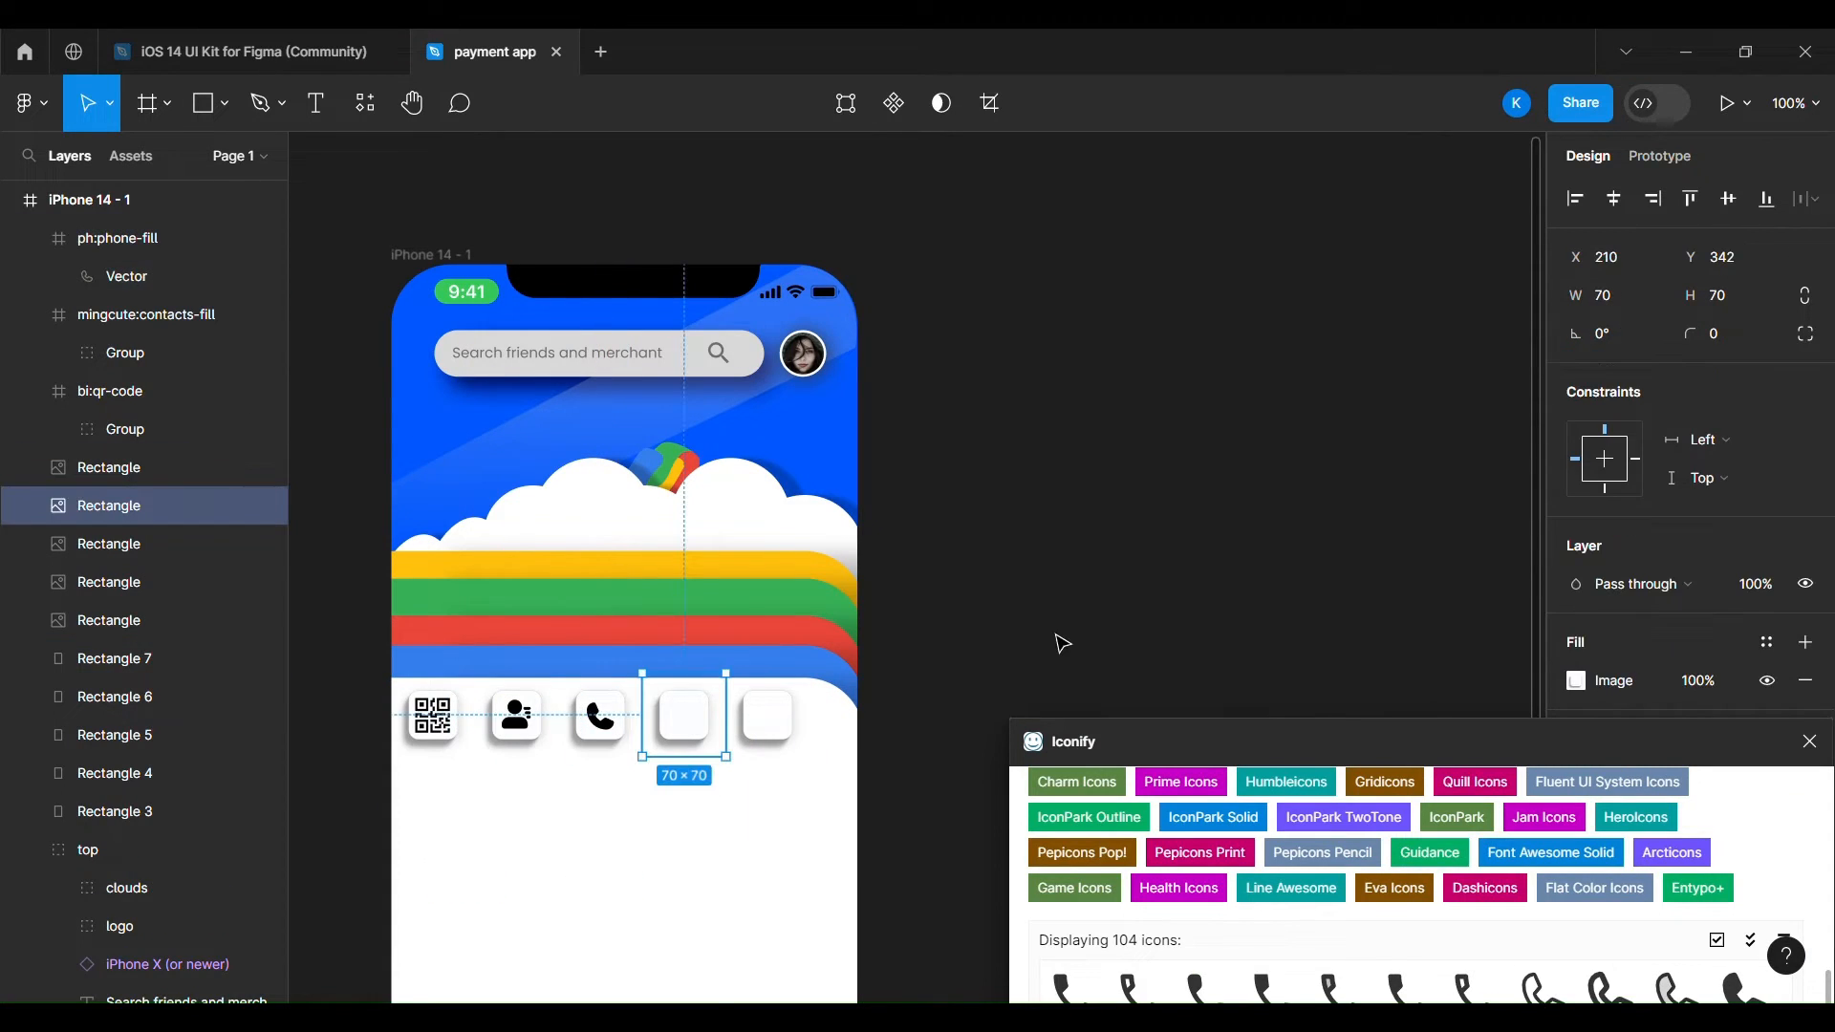
scroll(1213, 860, up, 5)
triple_click(1207, 909)
text(bank)
key(Return)
drag(1466, 748, 1465, 322)
Place the mdi:bank icon on the fourth tile, resize it to 29 × 29 and centre it.
drag(1070, 804, 687, 723)
drag(1460, 184, 1463, 736)
click(1612, 333)
text(29)
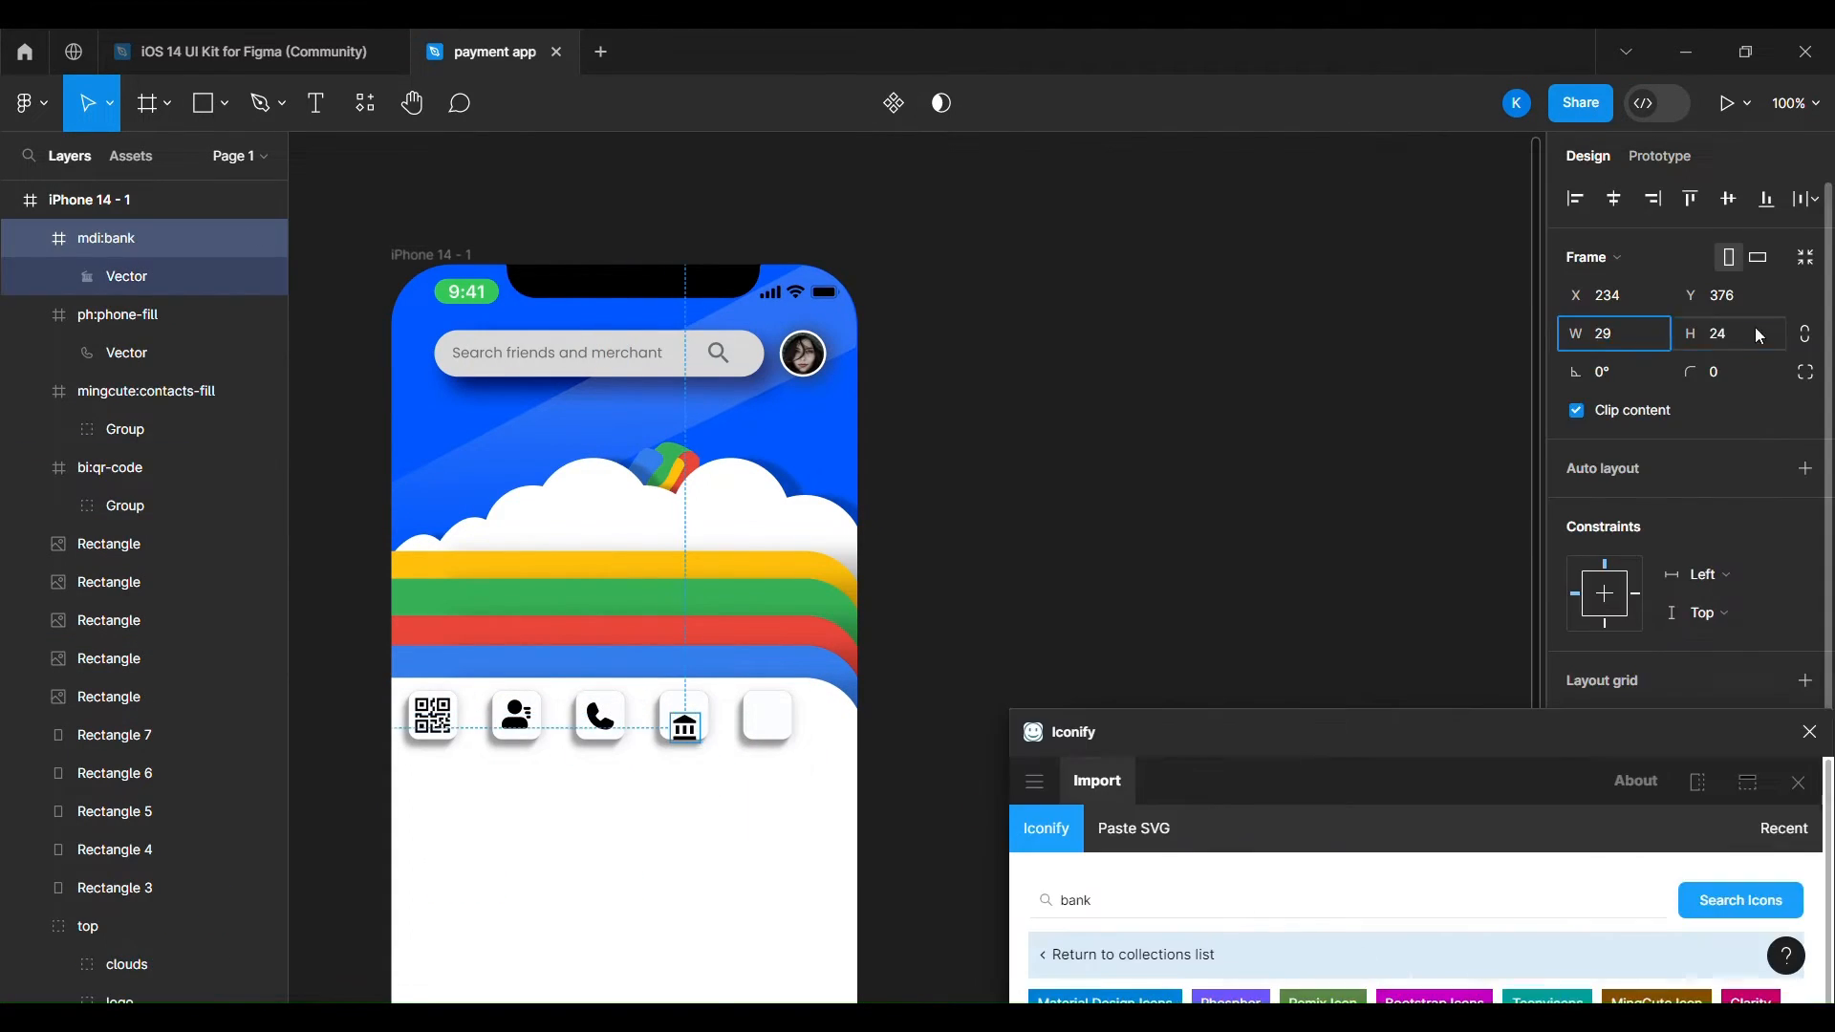
click(1741, 333)
text(29)
drag(689, 730, 685, 716)
Import the emojione-monotone:bank icon into the iPhone frame, place it over the fifth tile and arrange its layer above the tile rectangles.
click(776, 720)
drag(1089, 730, 1036, 183)
scroll(1258, 778, down, 6)
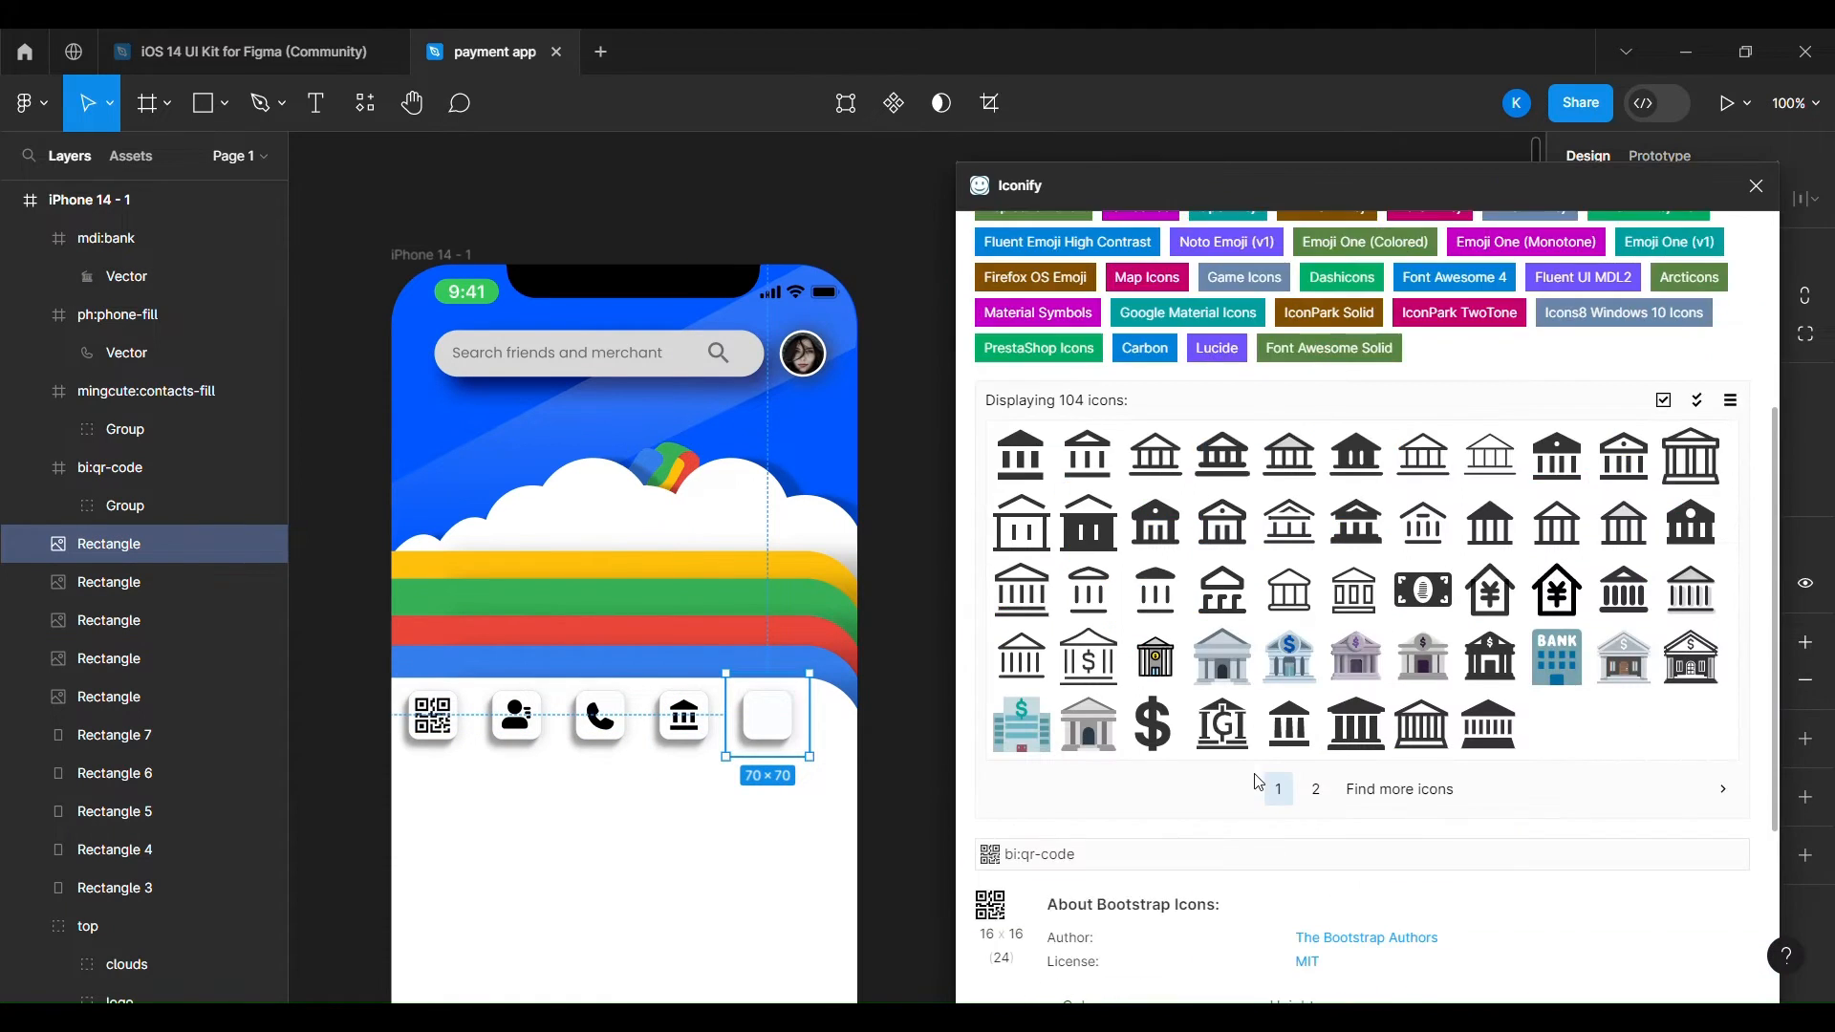
click(1691, 338)
click(1389, 970)
drag(631, 773, 774, 723)
drag(133, 831, 131, 738)
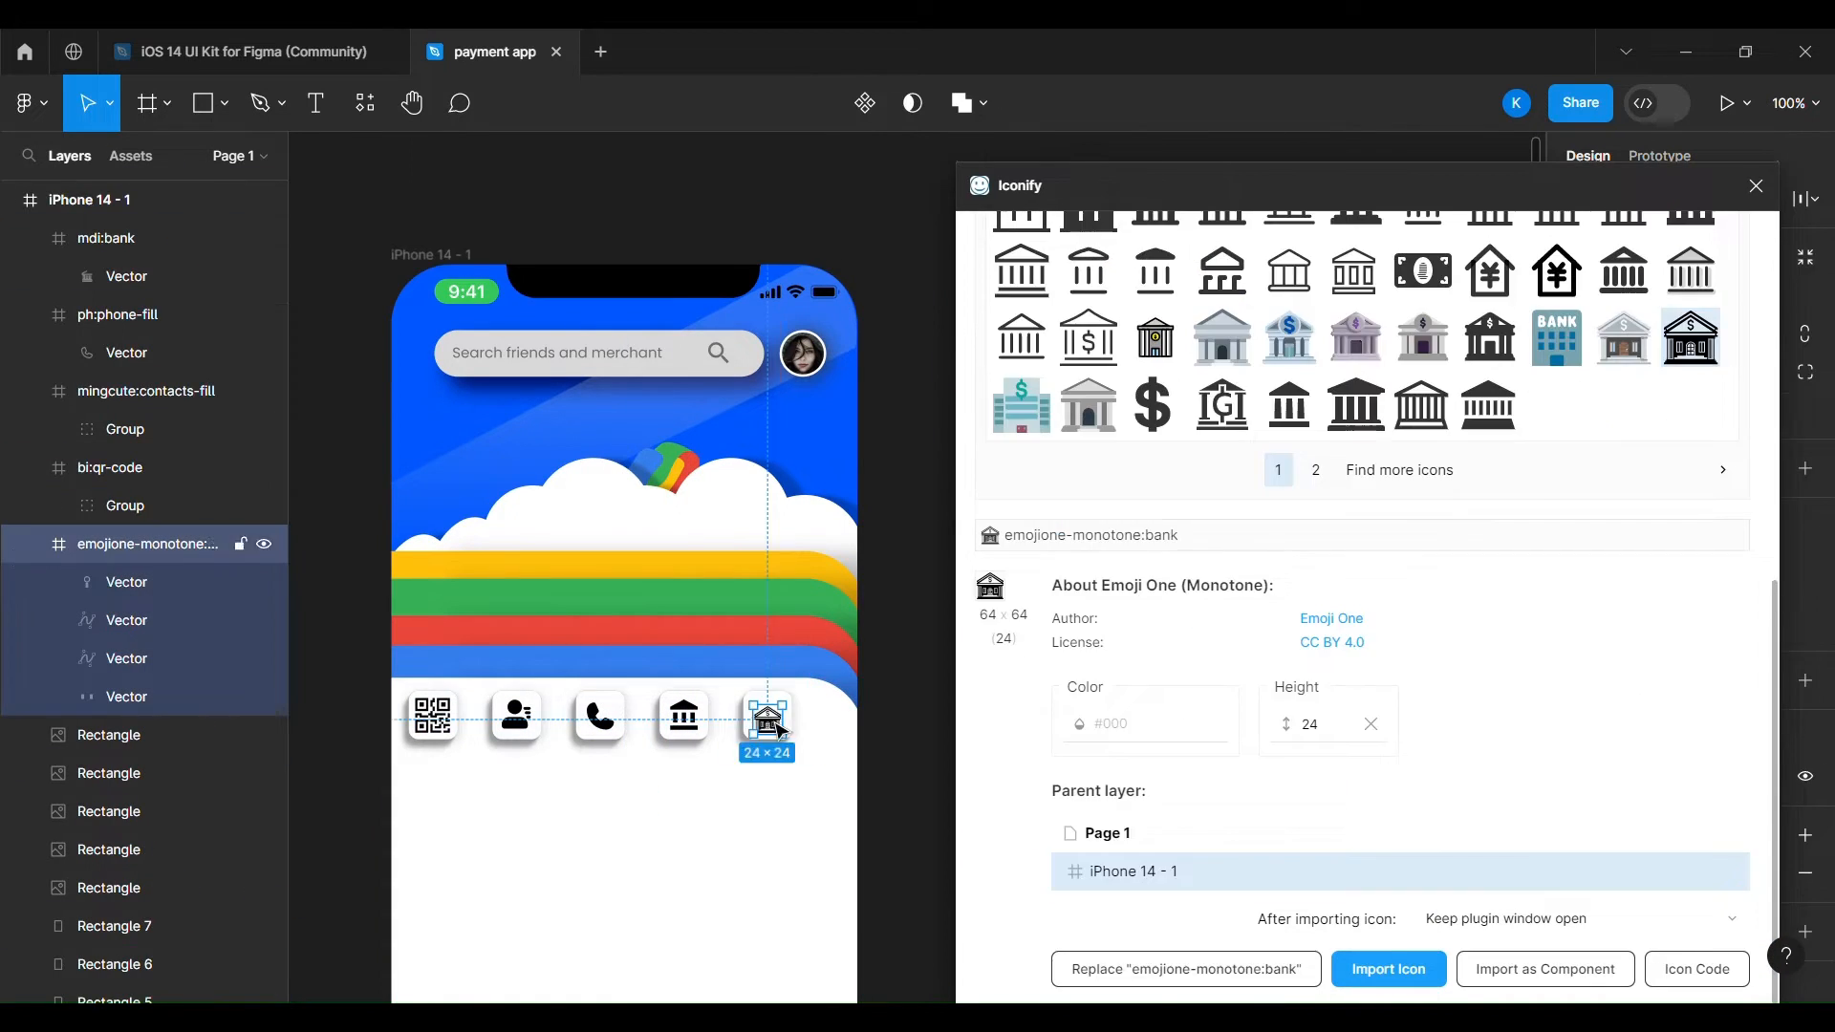
Close Iconify, resize the fifth tile's bank icon to 29 × 29 and centre it on the tile.
click(1756, 186)
click(1625, 336)
text(29)
click(1740, 333)
text(29)
drag(773, 725, 769, 717)
click(946, 747)
Add the text "scan any qr code" below the first tile with 70% opacity, its box fitted to about the tile's width.
scroll(953, 756, left, 3)
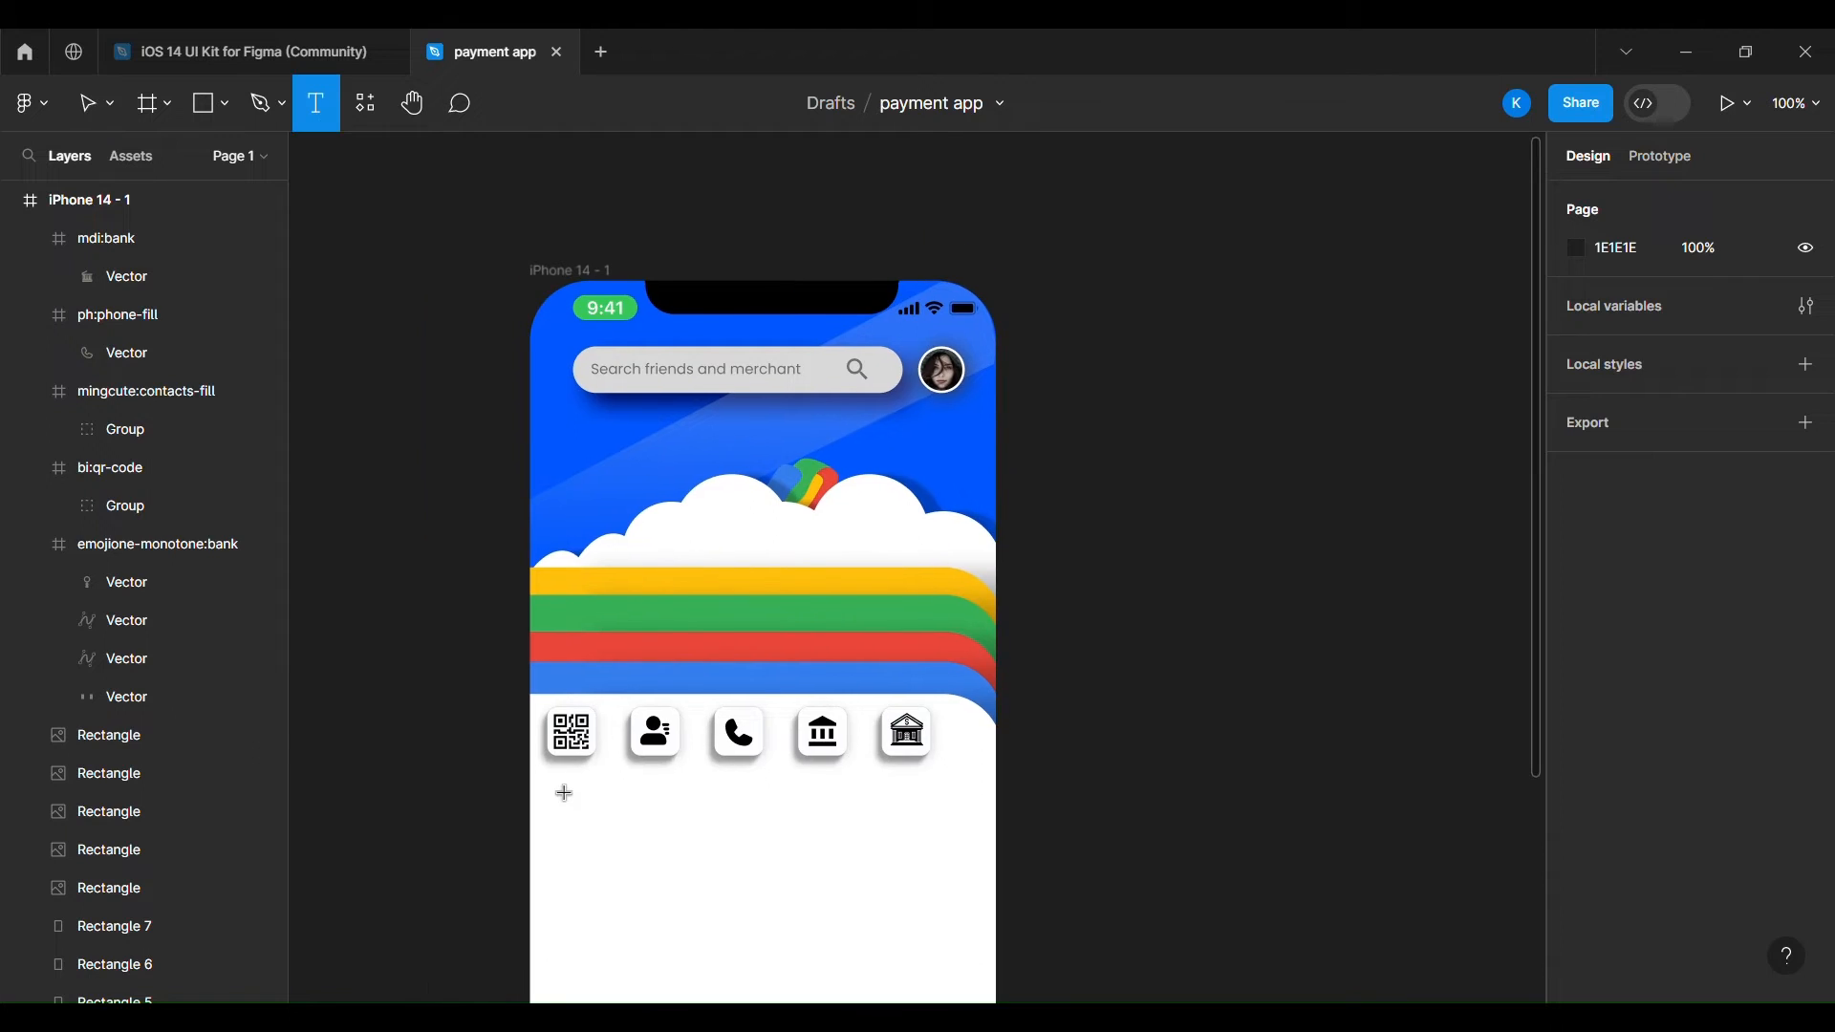
key(t)
drag(543, 777, 604, 801)
text(scan a)
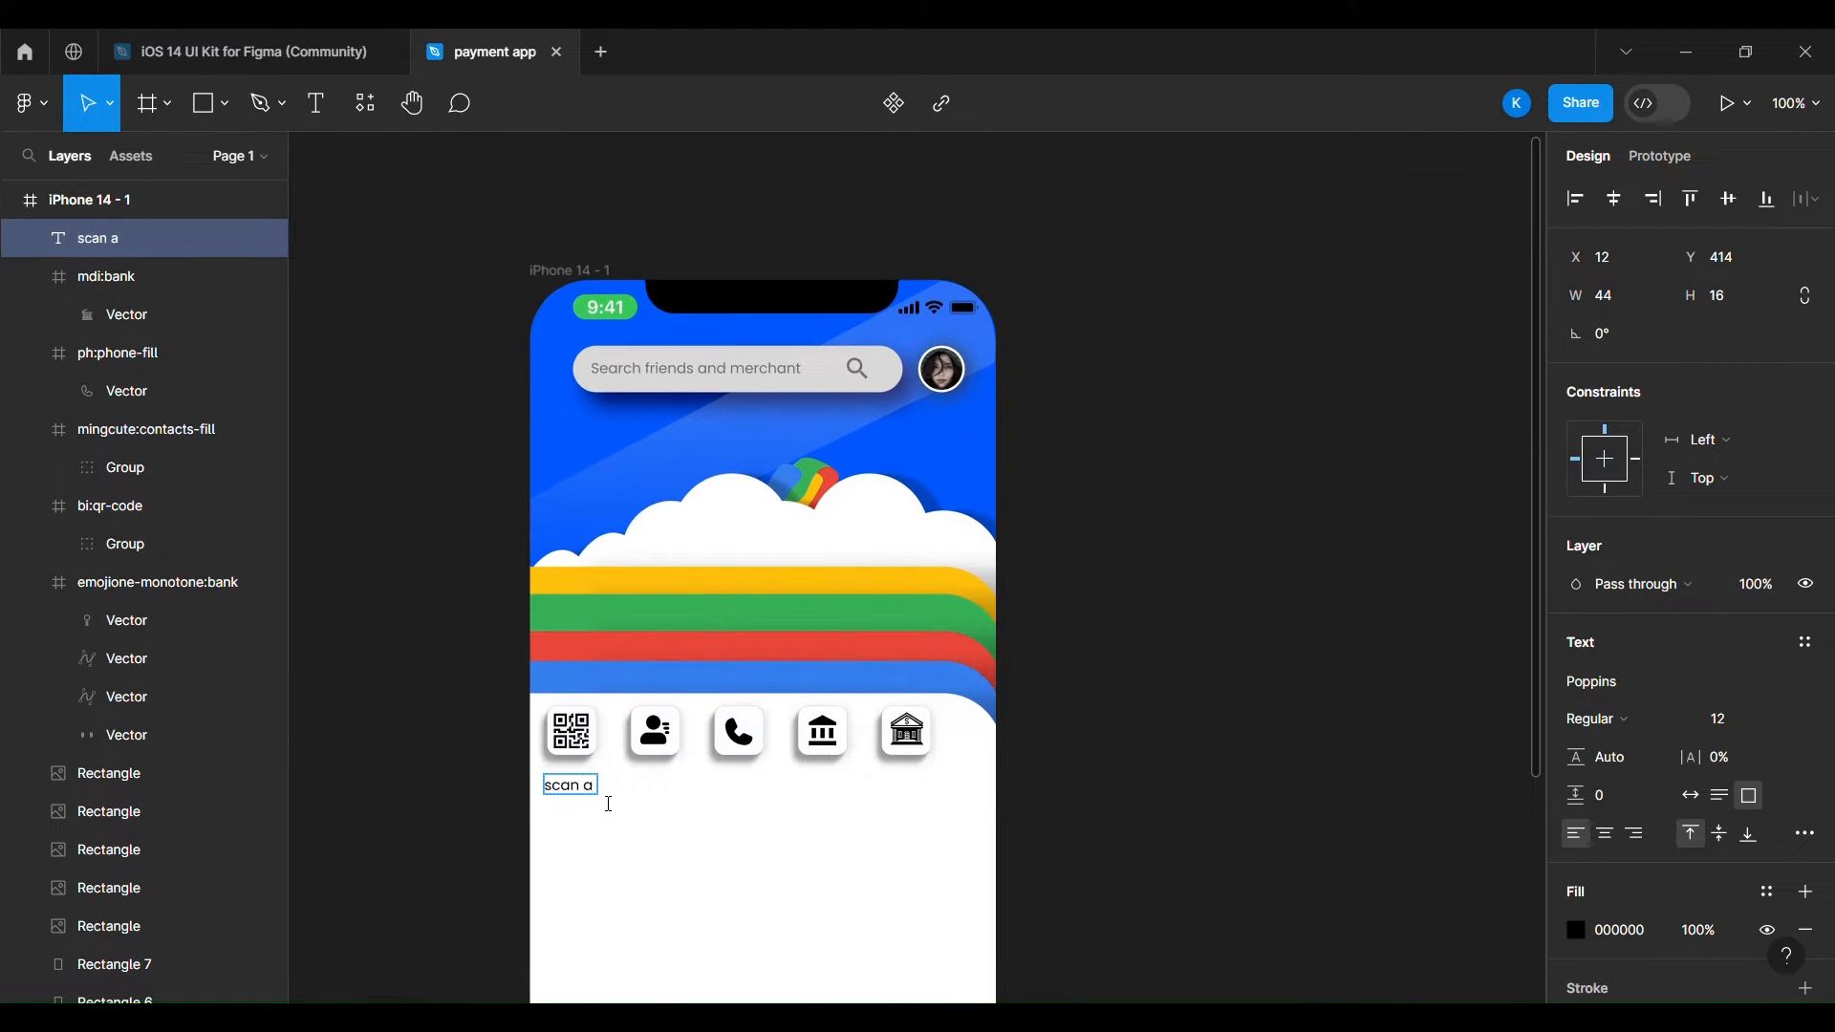
text(70)
drag(600, 786, 652, 800)
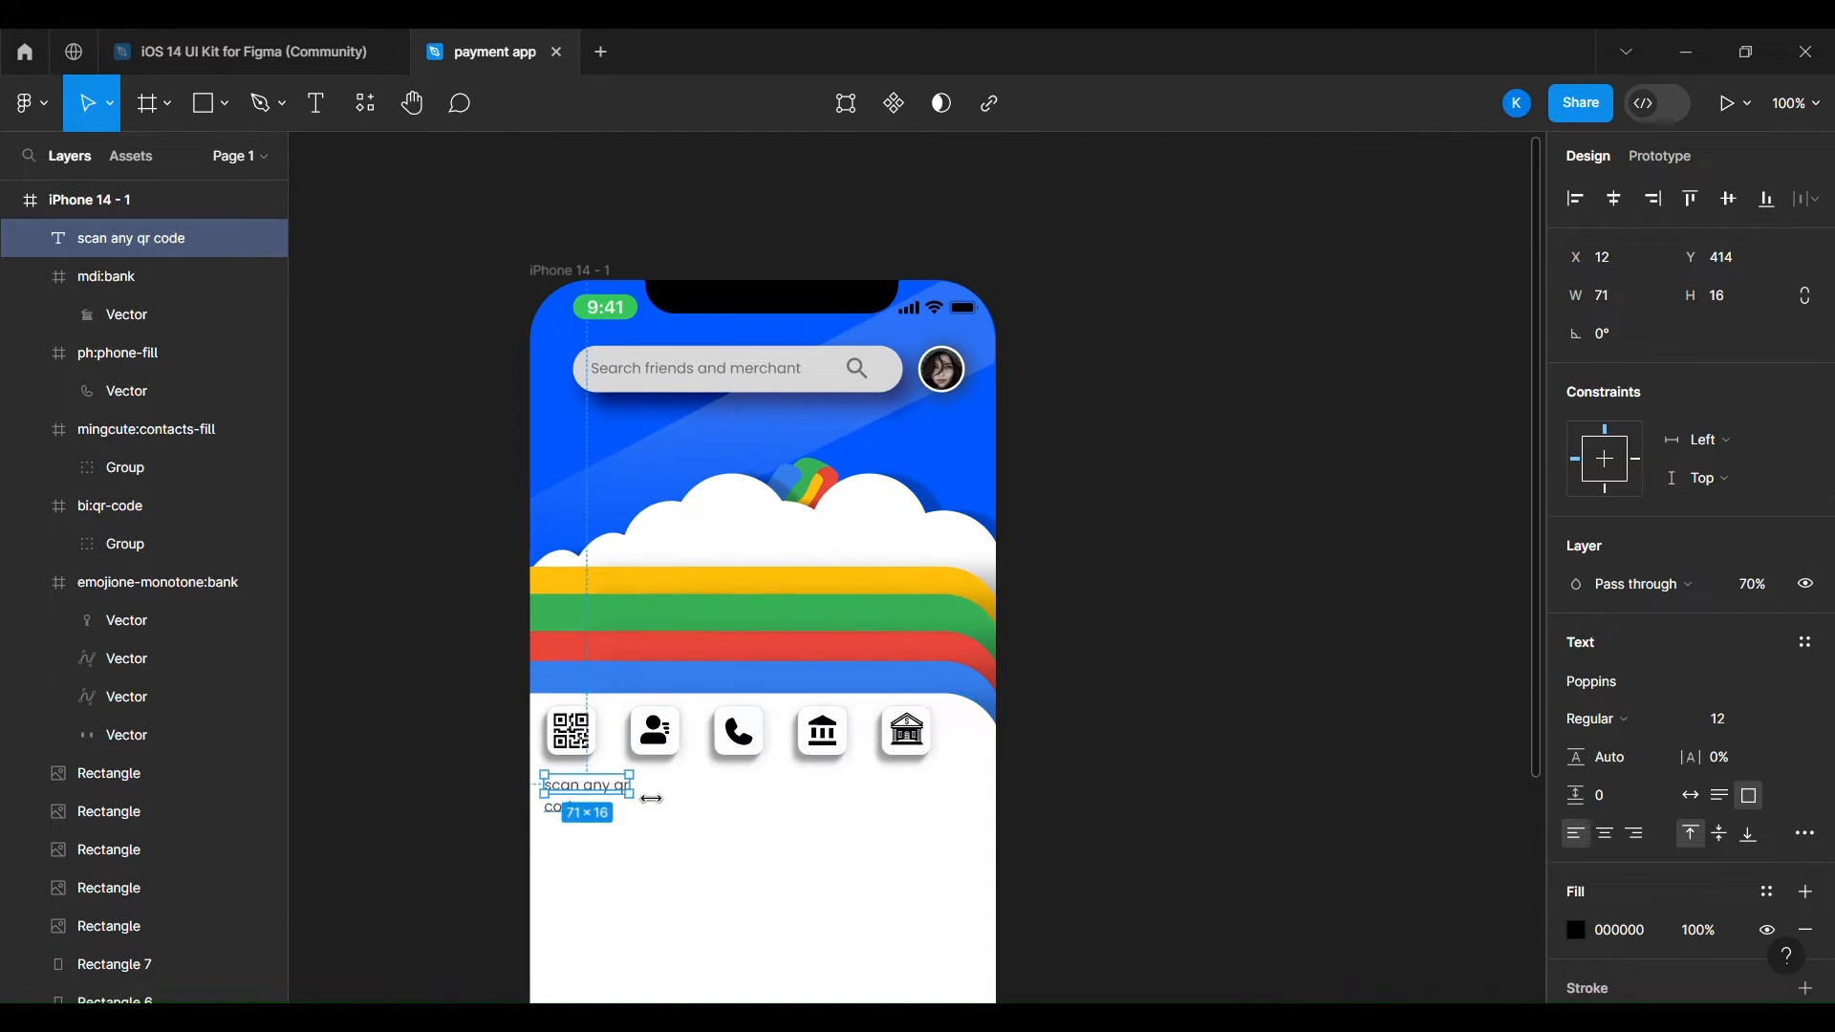
click(1085, 799)
Recolour all vectors of the QR code icon blue.
click(572, 732)
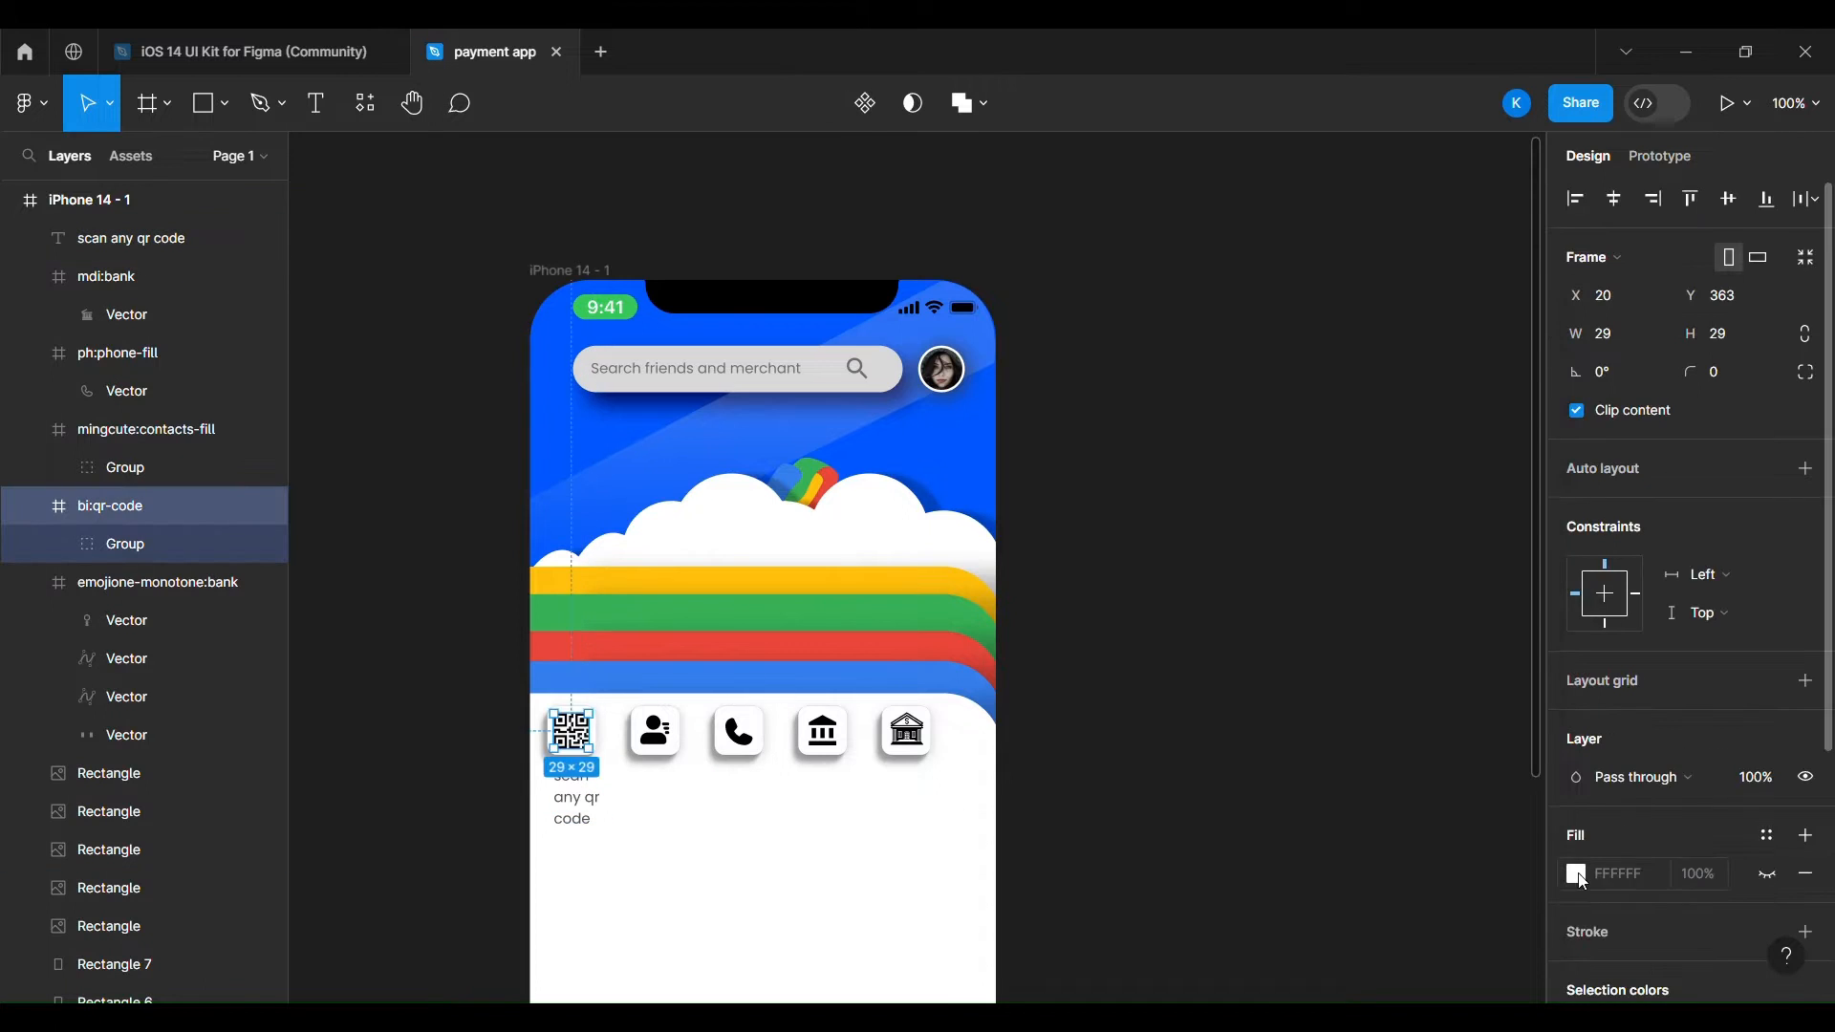
click(1576, 874)
click(71, 544)
click(144, 583)
shift+click(140, 621)
shift+click(139, 658)
shift+click(139, 736)
click(1576, 739)
click(1073, 602)
Recolour the contacts icon's vector yellow to match the yellow panel.
click(656, 732)
click(59, 468)
click(156, 506)
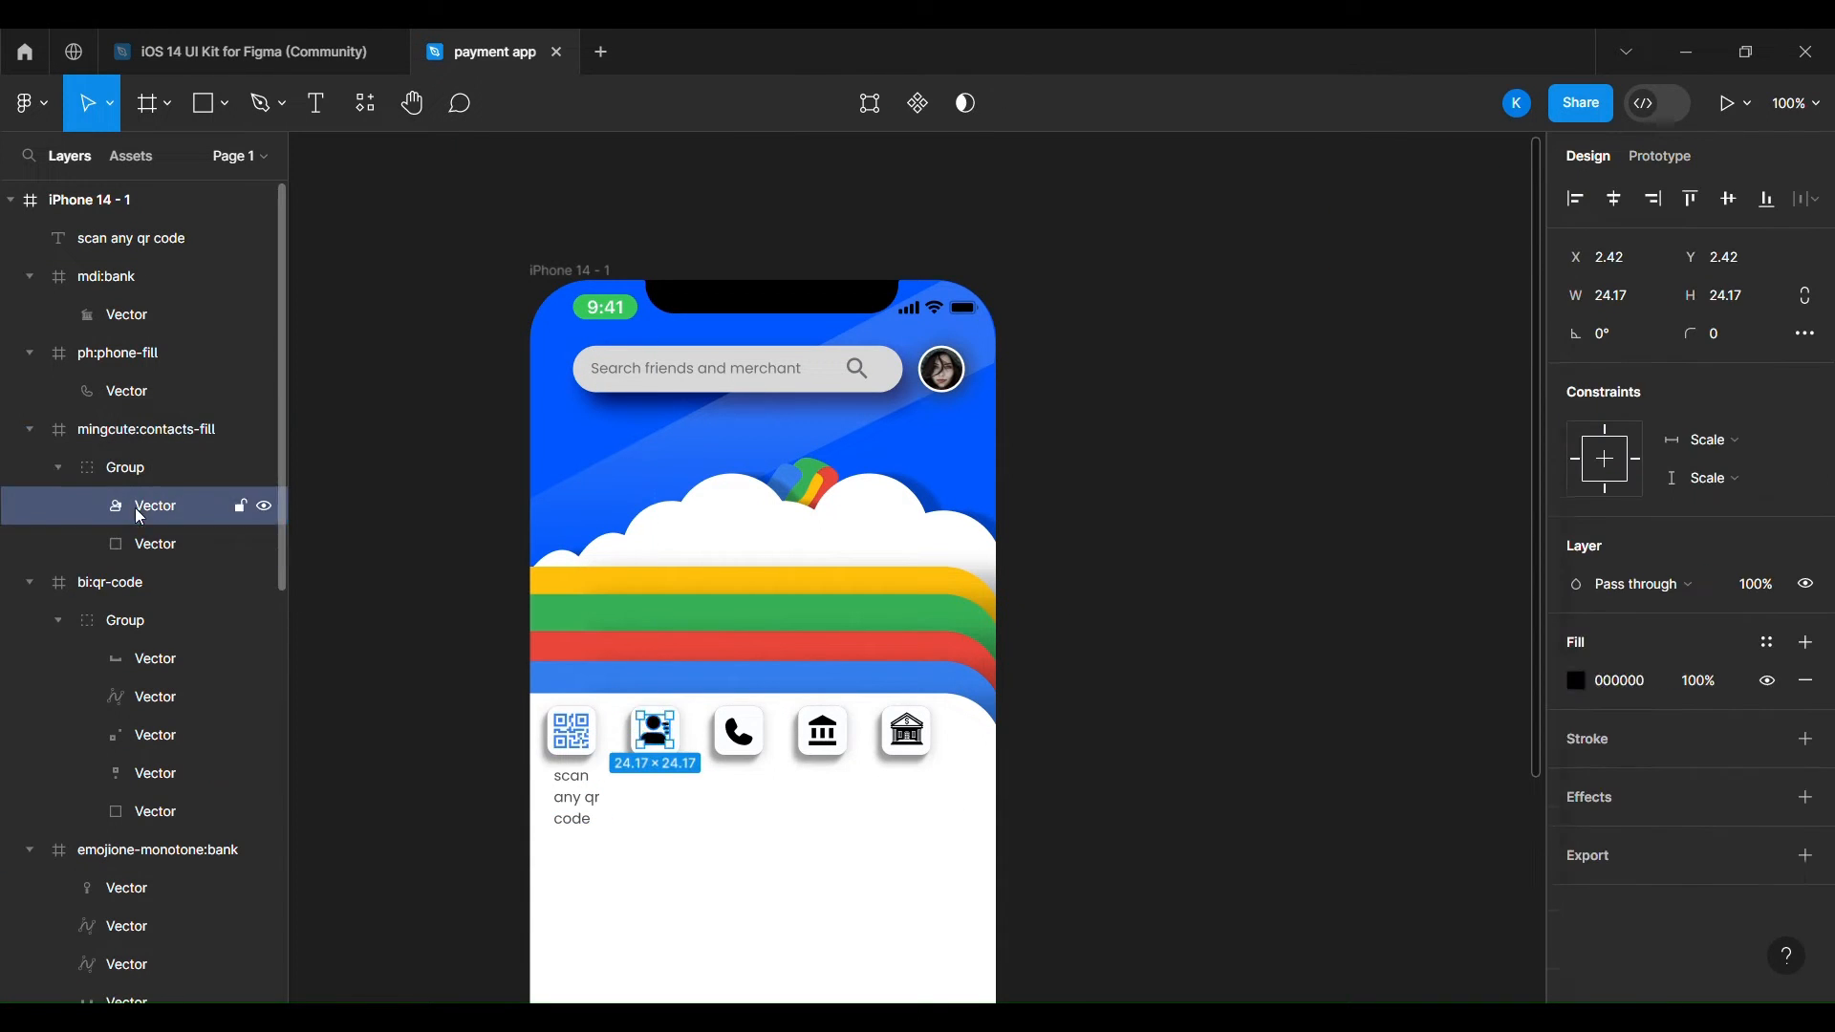
click(1577, 679)
click(1295, 720)
Recolour the phone icon red and the bank icon on the fourth tile green.
click(739, 732)
click(91, 393)
click(823, 733)
click(115, 315)
click(1576, 679)
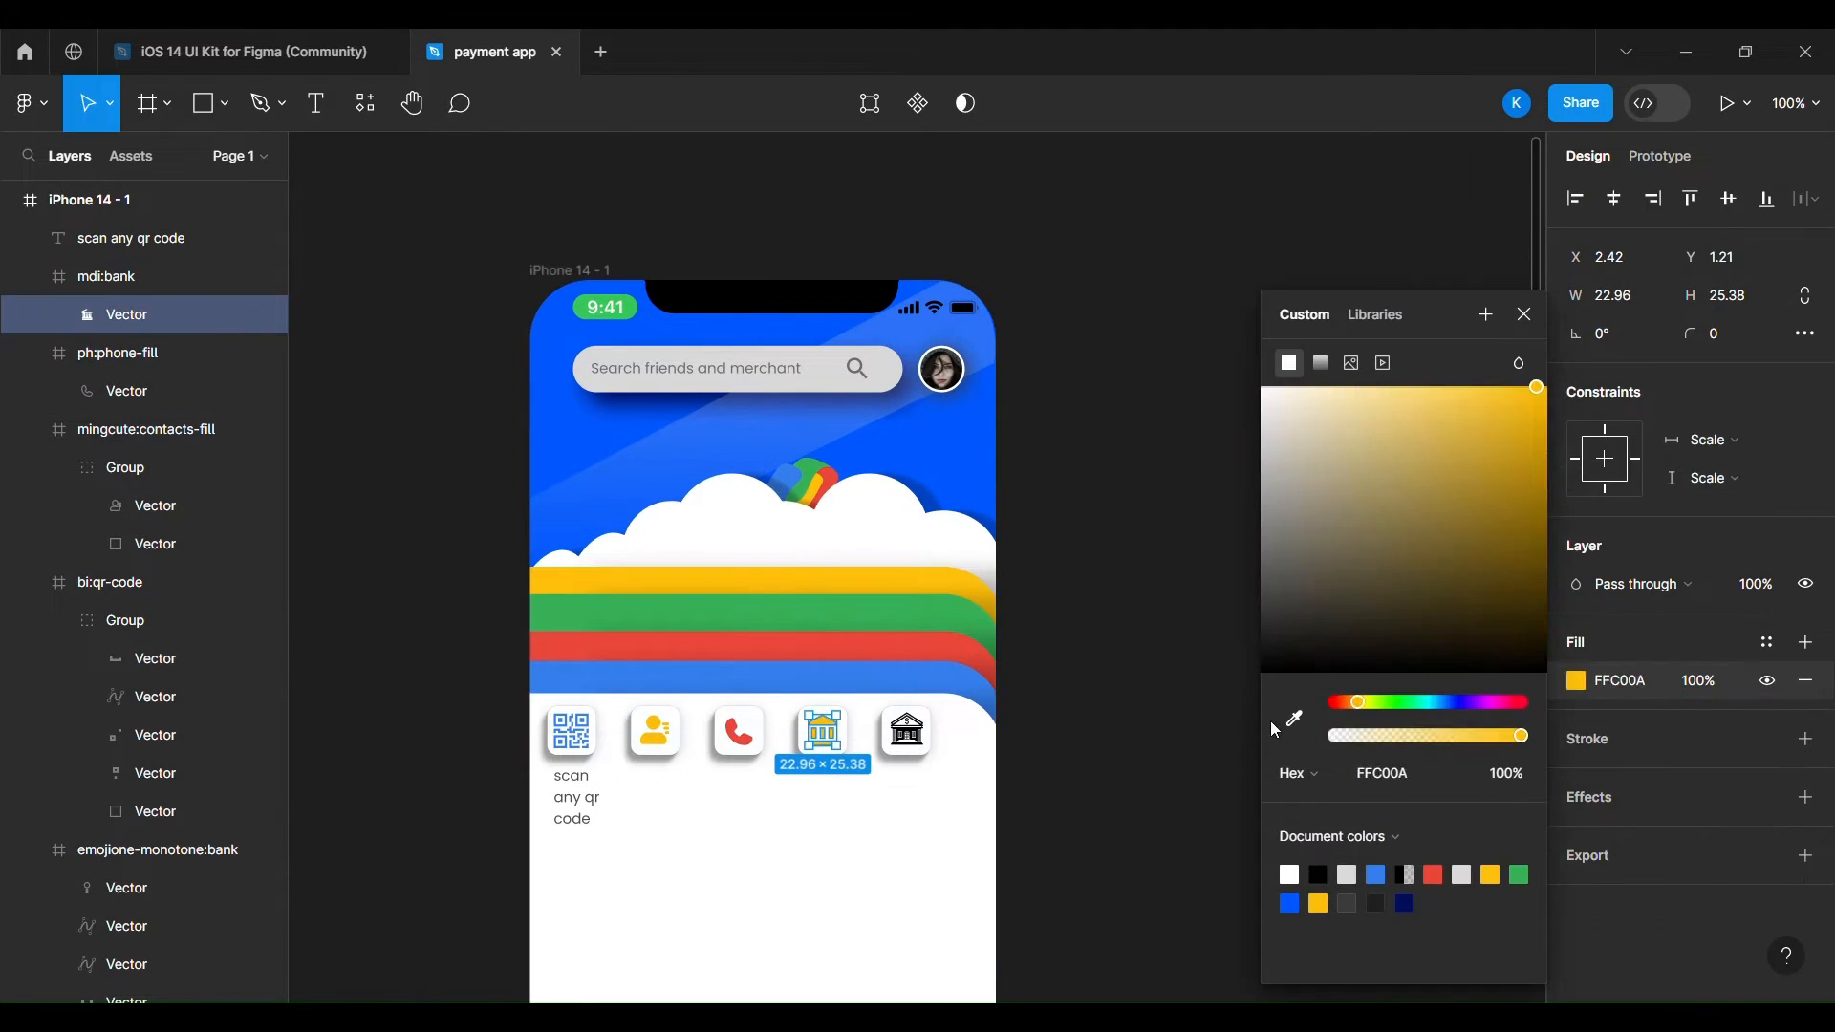
Try two colours on the fifth tile's bank icon, with its first and third vectors green and the other two yellow.
click(907, 732)
scroll(221, 938, down, 2)
click(126, 736)
ctrl+click(126, 811)
click(1576, 738)
click(129, 773)
ctrl+click(131, 850)
click(1577, 739)
click(1295, 719)
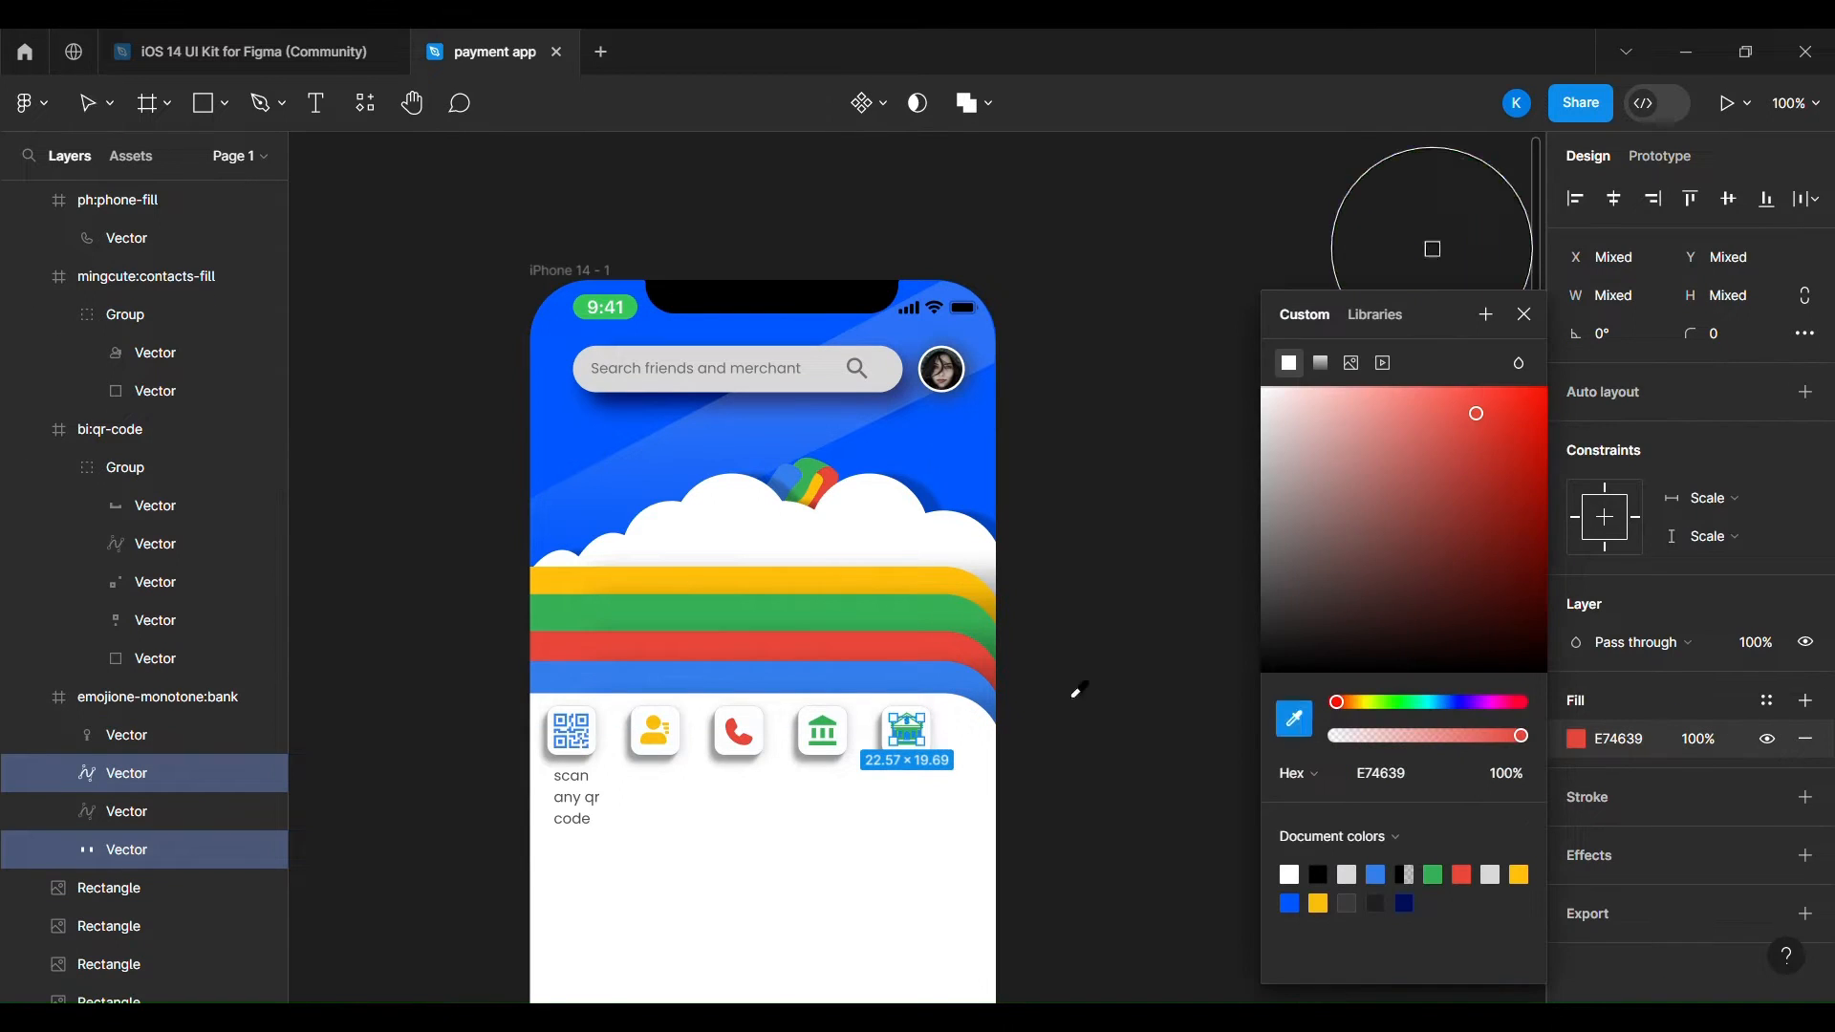
click(963, 678)
click(1086, 654)
Recolour the second vector of the fifth tile's bank icon green (36AF56).
click(153, 742)
ctrl+click(128, 773)
click(1576, 765)
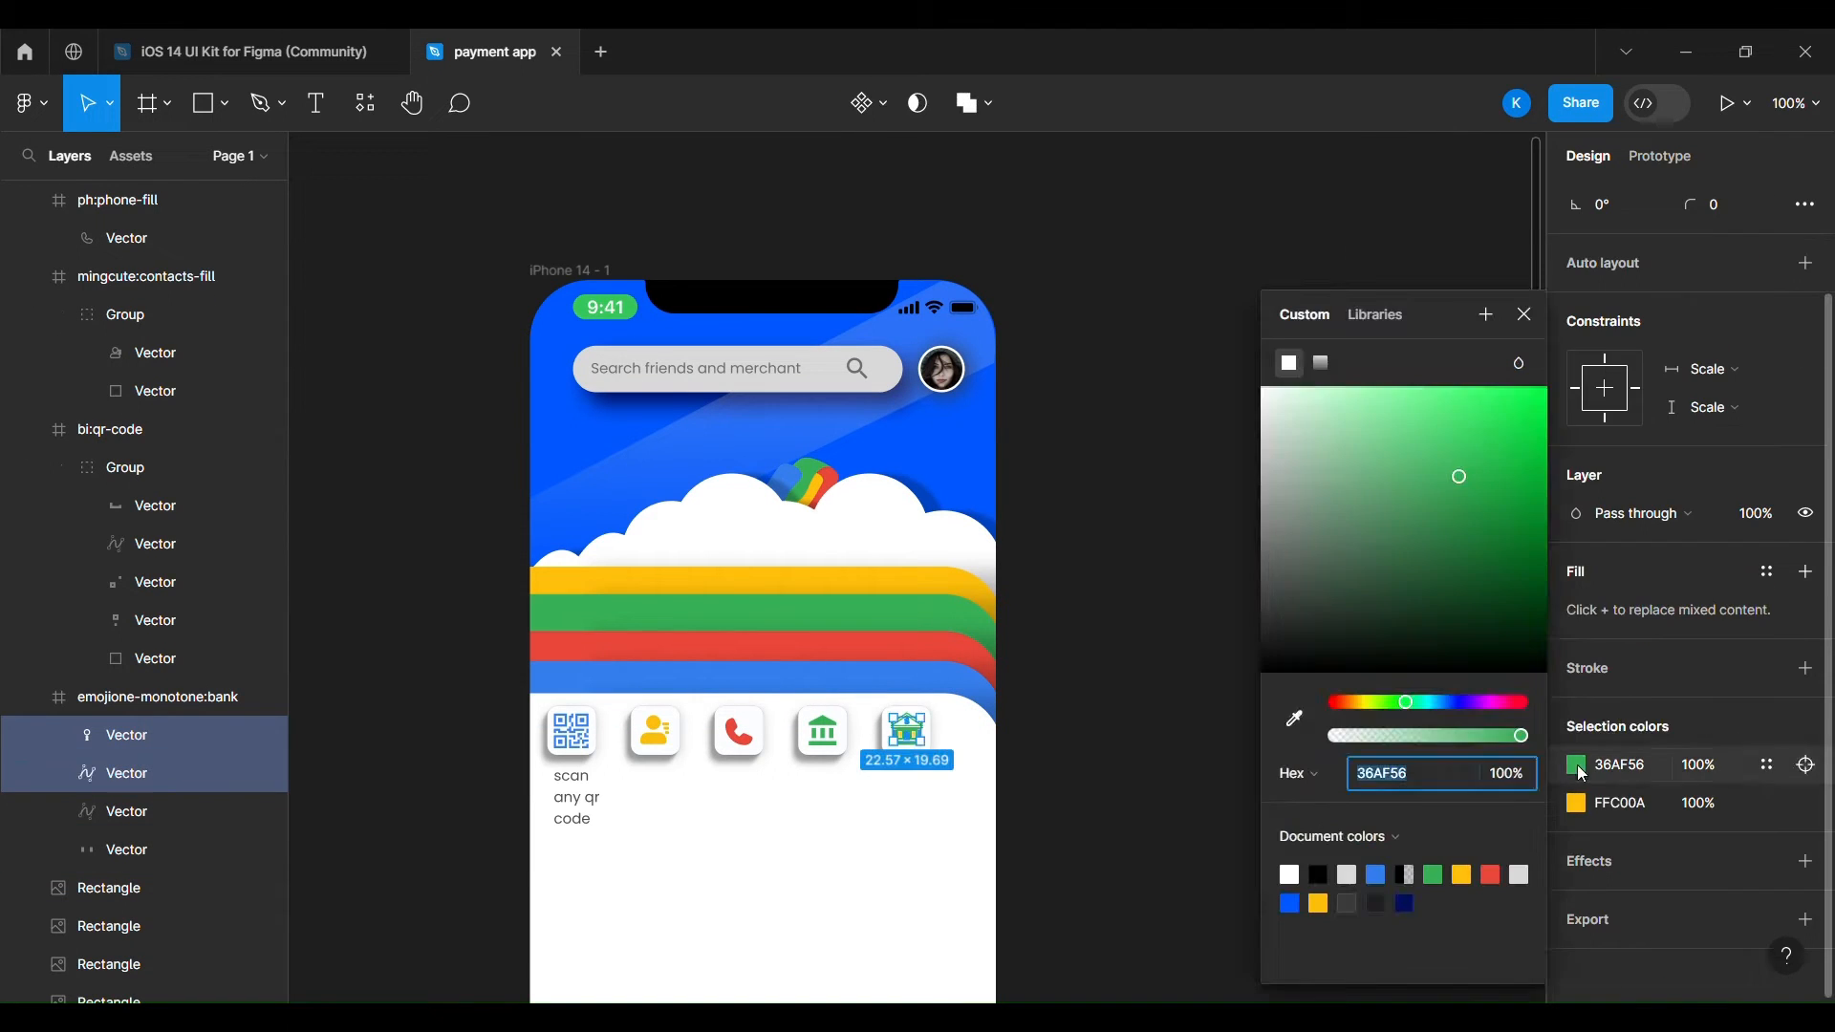
click(1294, 719)
scroll(874, 736, up, 8)
click(128, 774)
click(1577, 680)
click(1294, 718)
click(1138, 684)
click(202, 743)
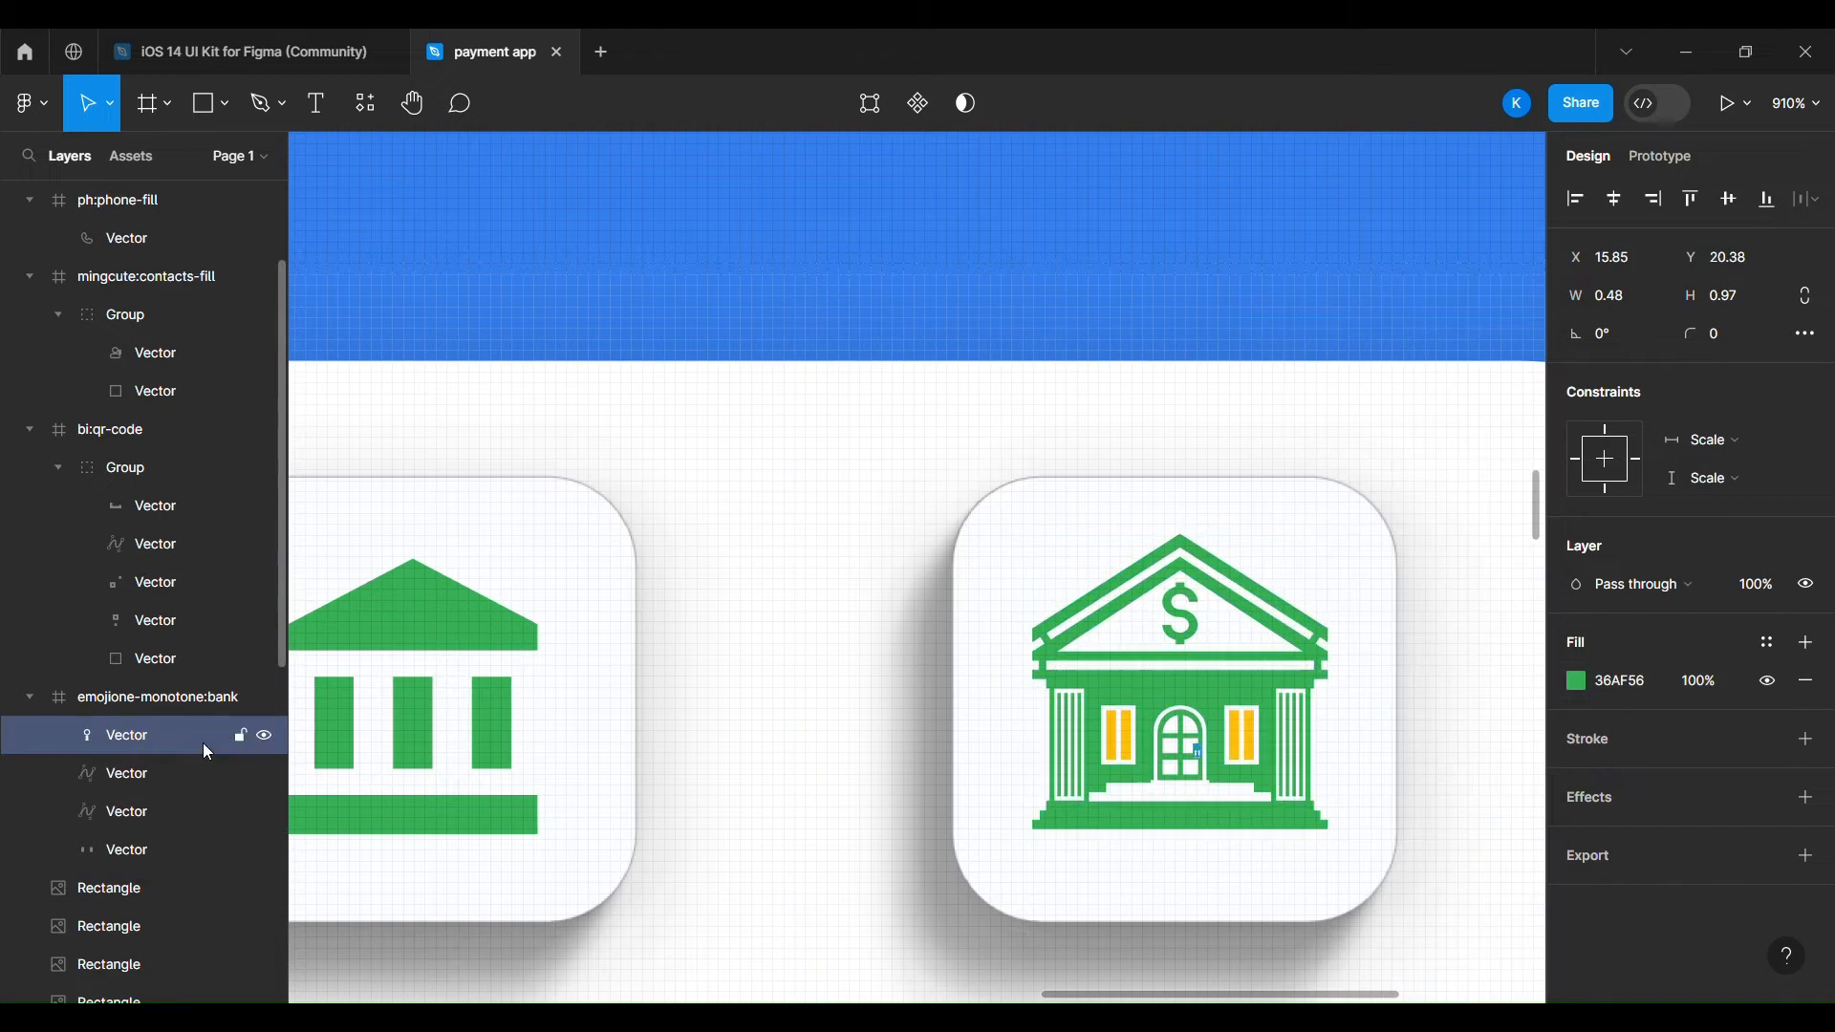
Recolour the first, third and fourth vectors of the fifth tile's bank icon red (EA473A).
ctrl+click(192, 850)
click(1577, 930)
click(1491, 875)
scroll(627, 755, right, 4)
click(129, 811)
click(1576, 680)
click(1295, 719)
click(906, 748)
click(1103, 913)
scroll(1103, 913, down, 10)
click(1290, 680)
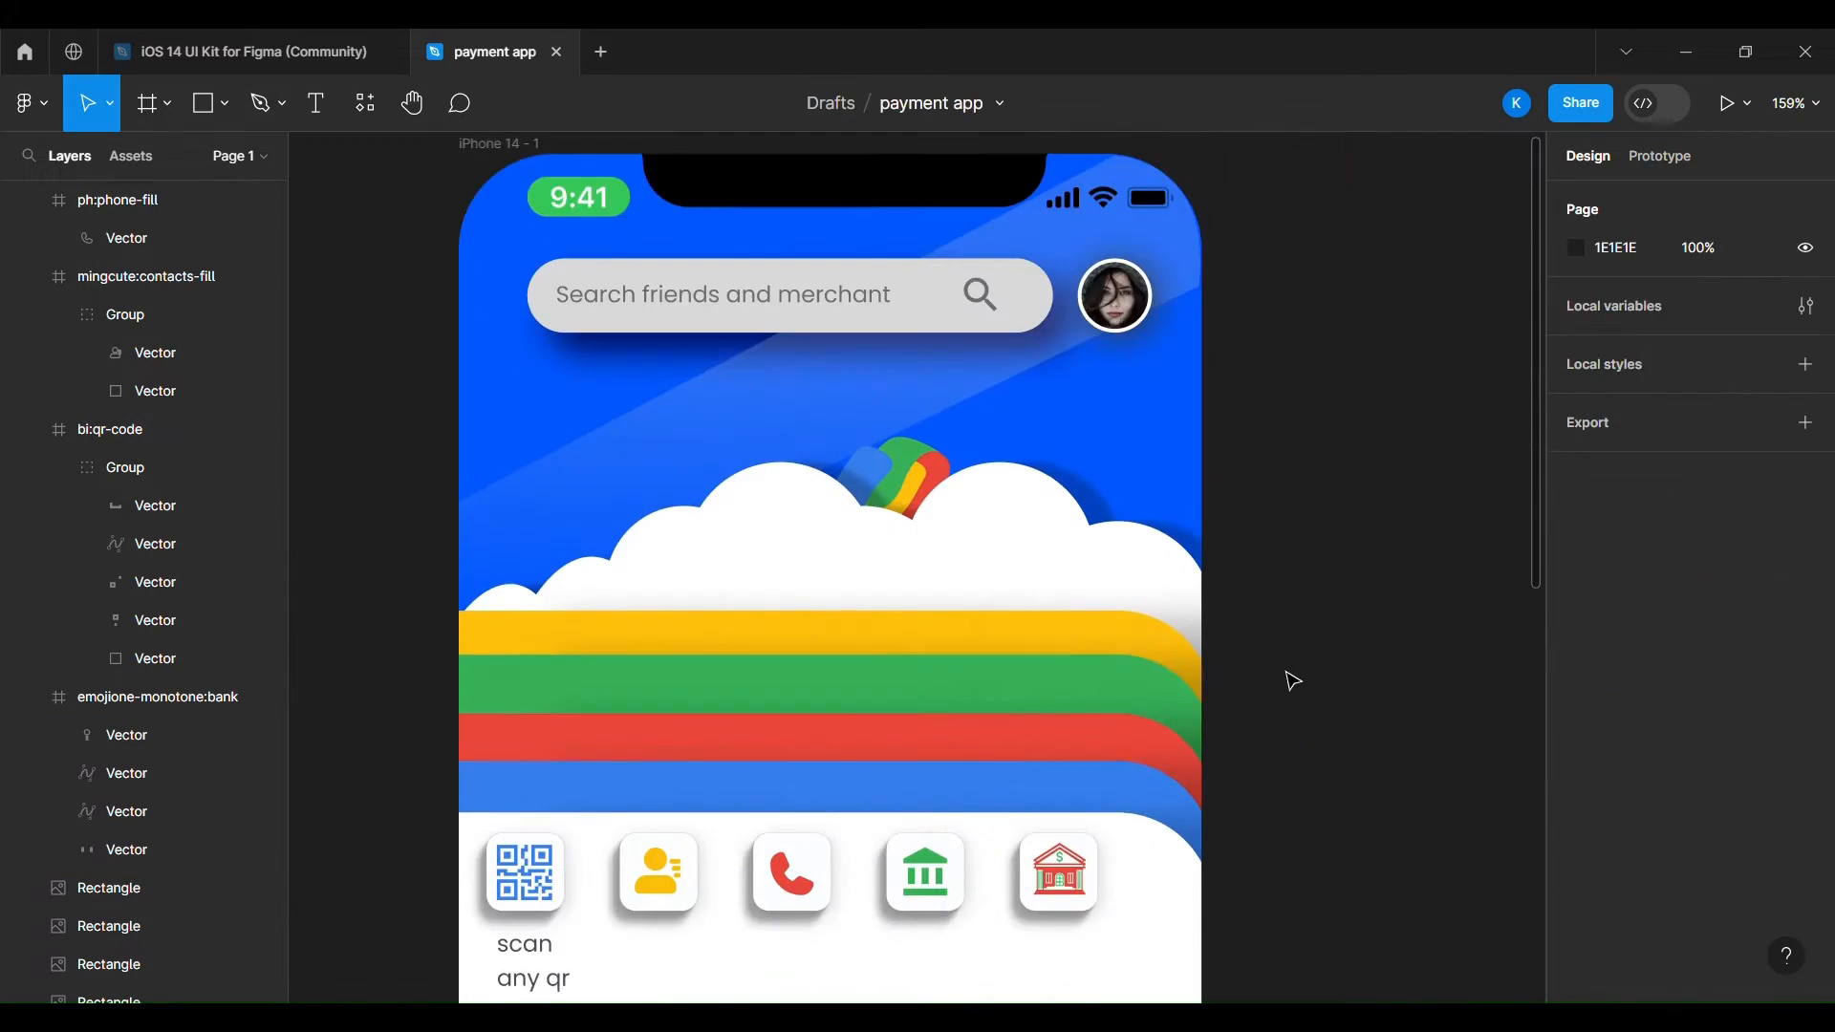
Widen the "scan any qr code" text box so the text wraps over two lines.
scroll(1081, 765, down, 1)
scroll(1276, 758, up, 1)
scroll(1276, 758, down, 3)
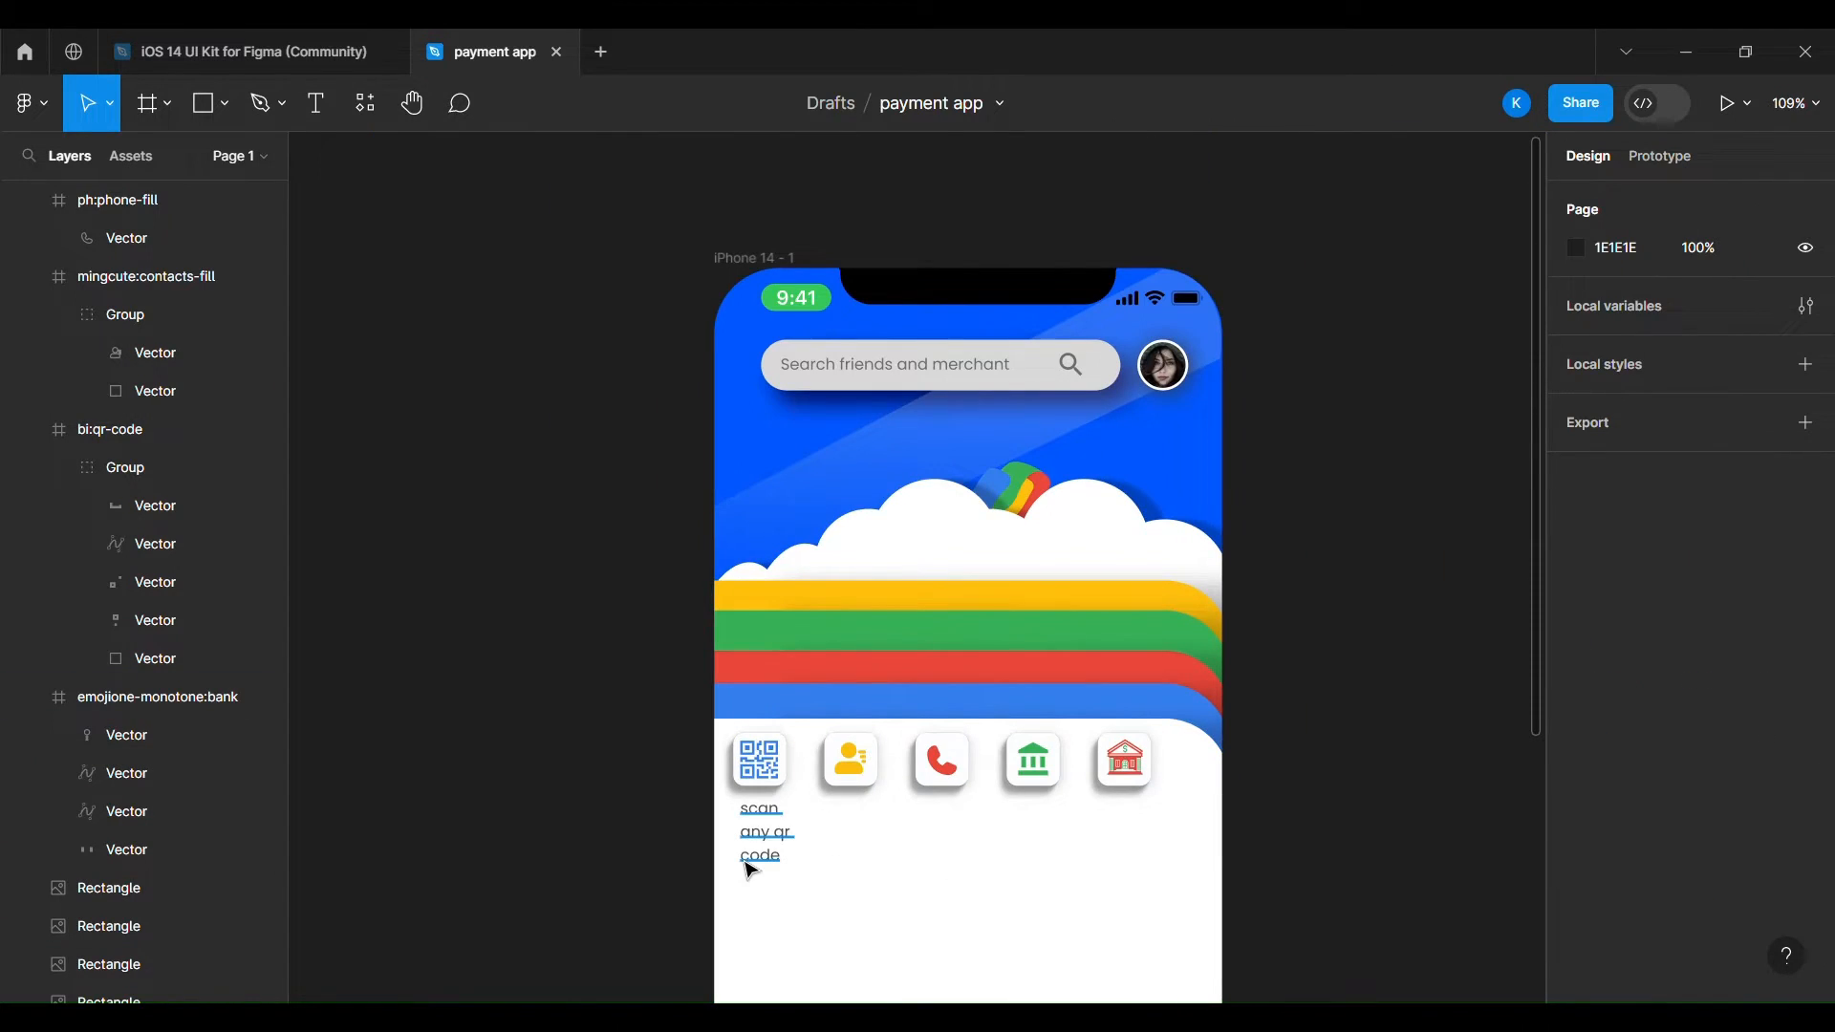
click(782, 837)
drag(799, 822, 835, 823)
Move the fifth tile together with its bank icon below the first tile to start a second row.
double_click(1141, 766)
ctrl+click(156, 619)
ctrl+click(157, 421)
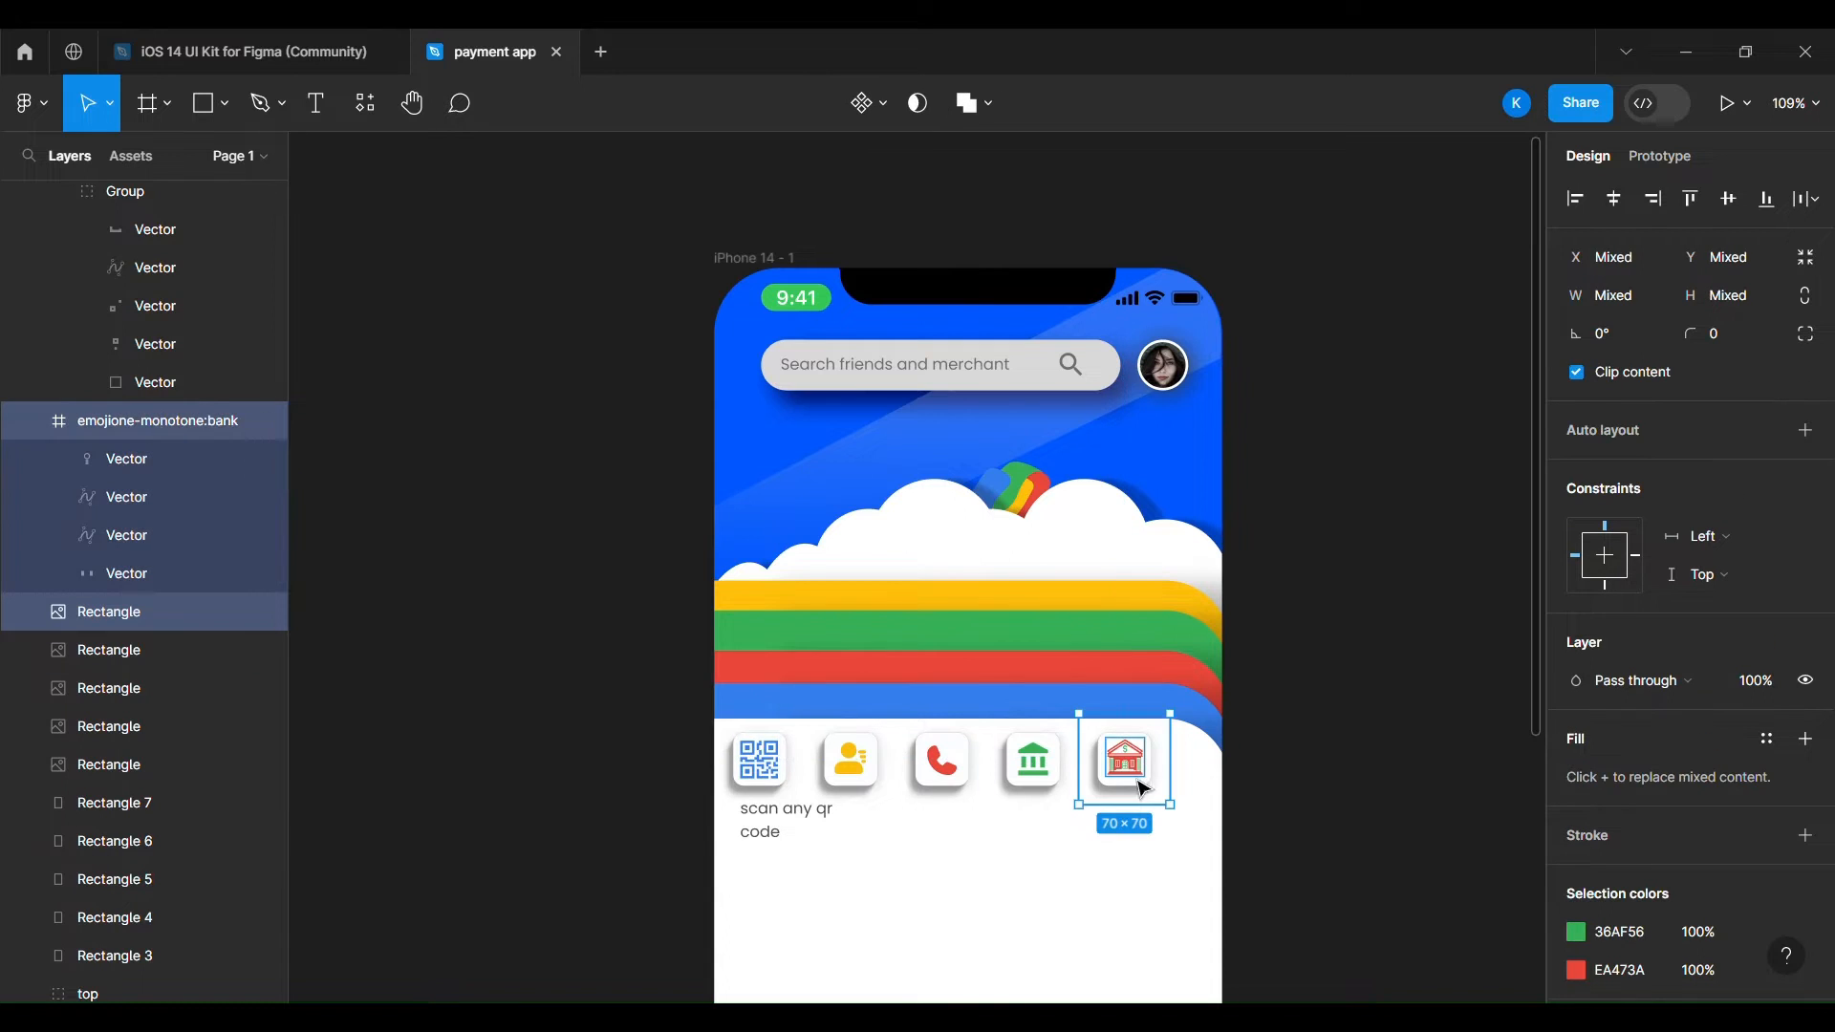
drag(1138, 781, 774, 905)
Group the moved bank icon with its tile and name the group "check balance".
scroll(1016, 796, down, 4)
scroll(1016, 796, up, 3)
scroll(771, 755, right, 2)
shift+click(193, 815)
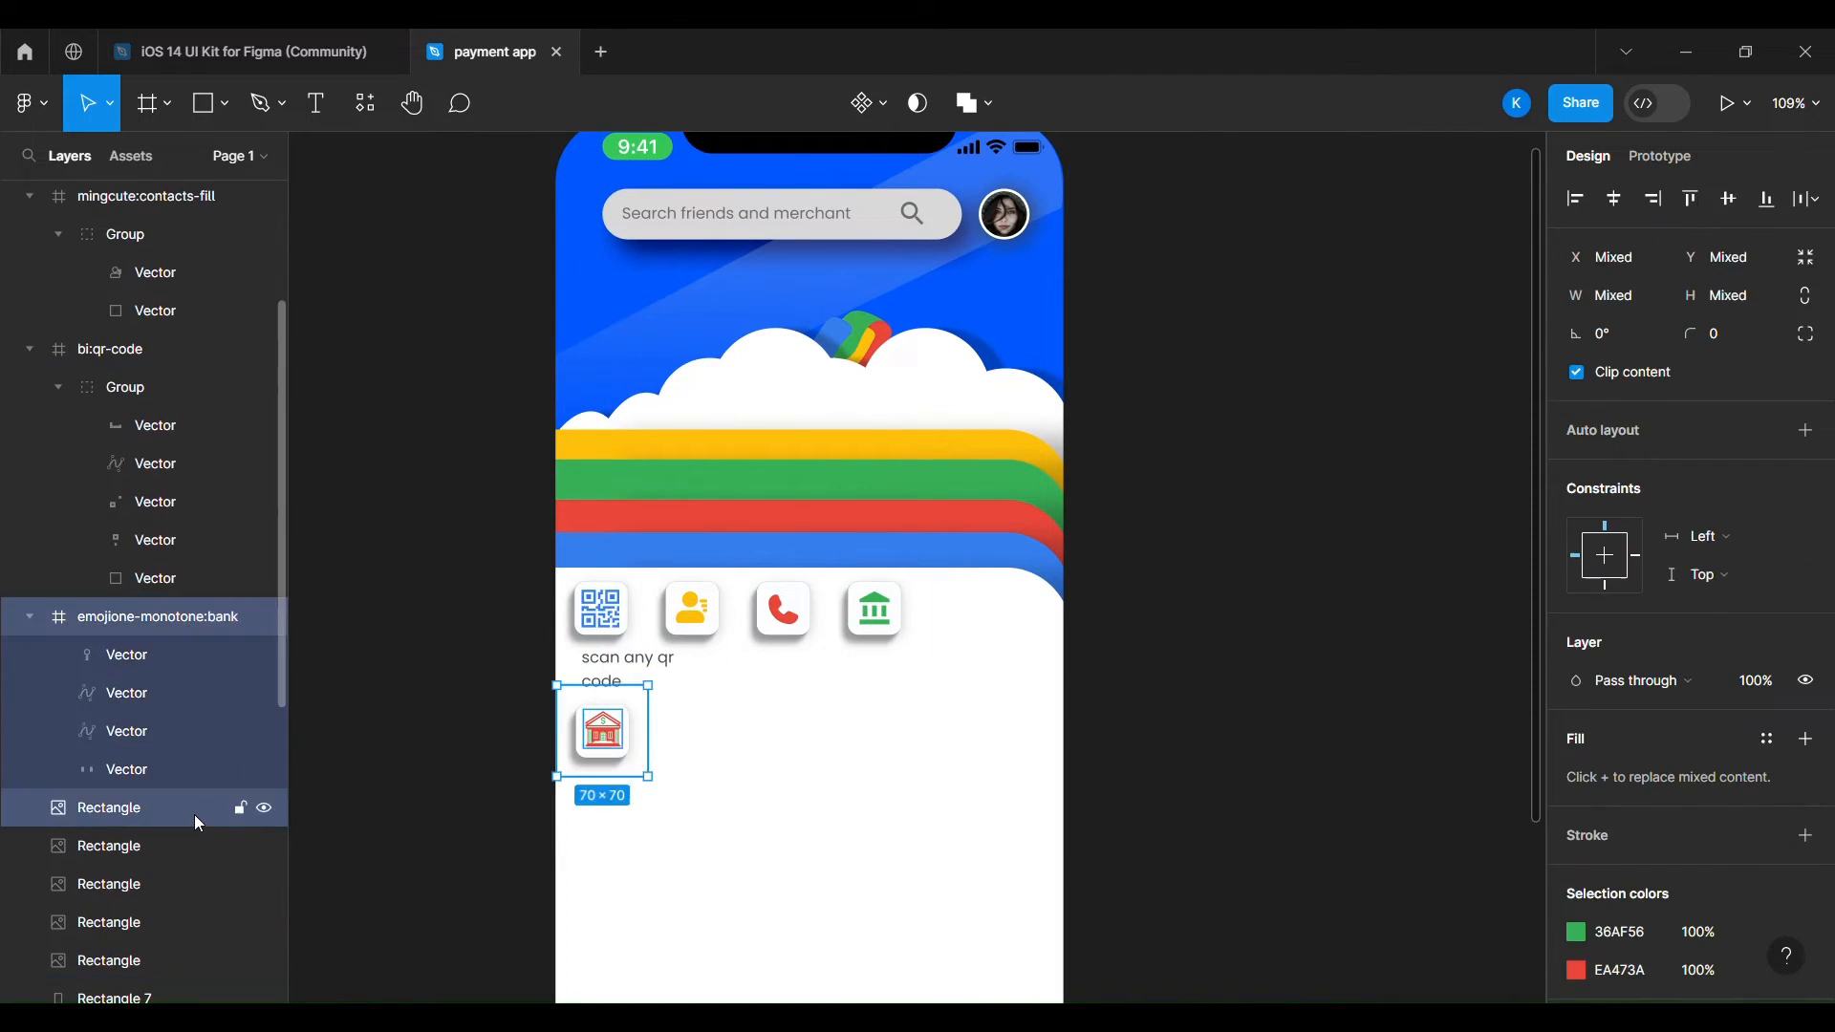
right_click(193, 815)
click(248, 538)
double_click(124, 620)
text(check balance)
Group the QR code icon with its tile.
click(615, 644)
shift+click(590, 602)
right_click(590, 603)
click(662, 537)
Group the green bank icon with its tile as "bank transfer", and rename the QR tile's group "qr code".
click(873, 609)
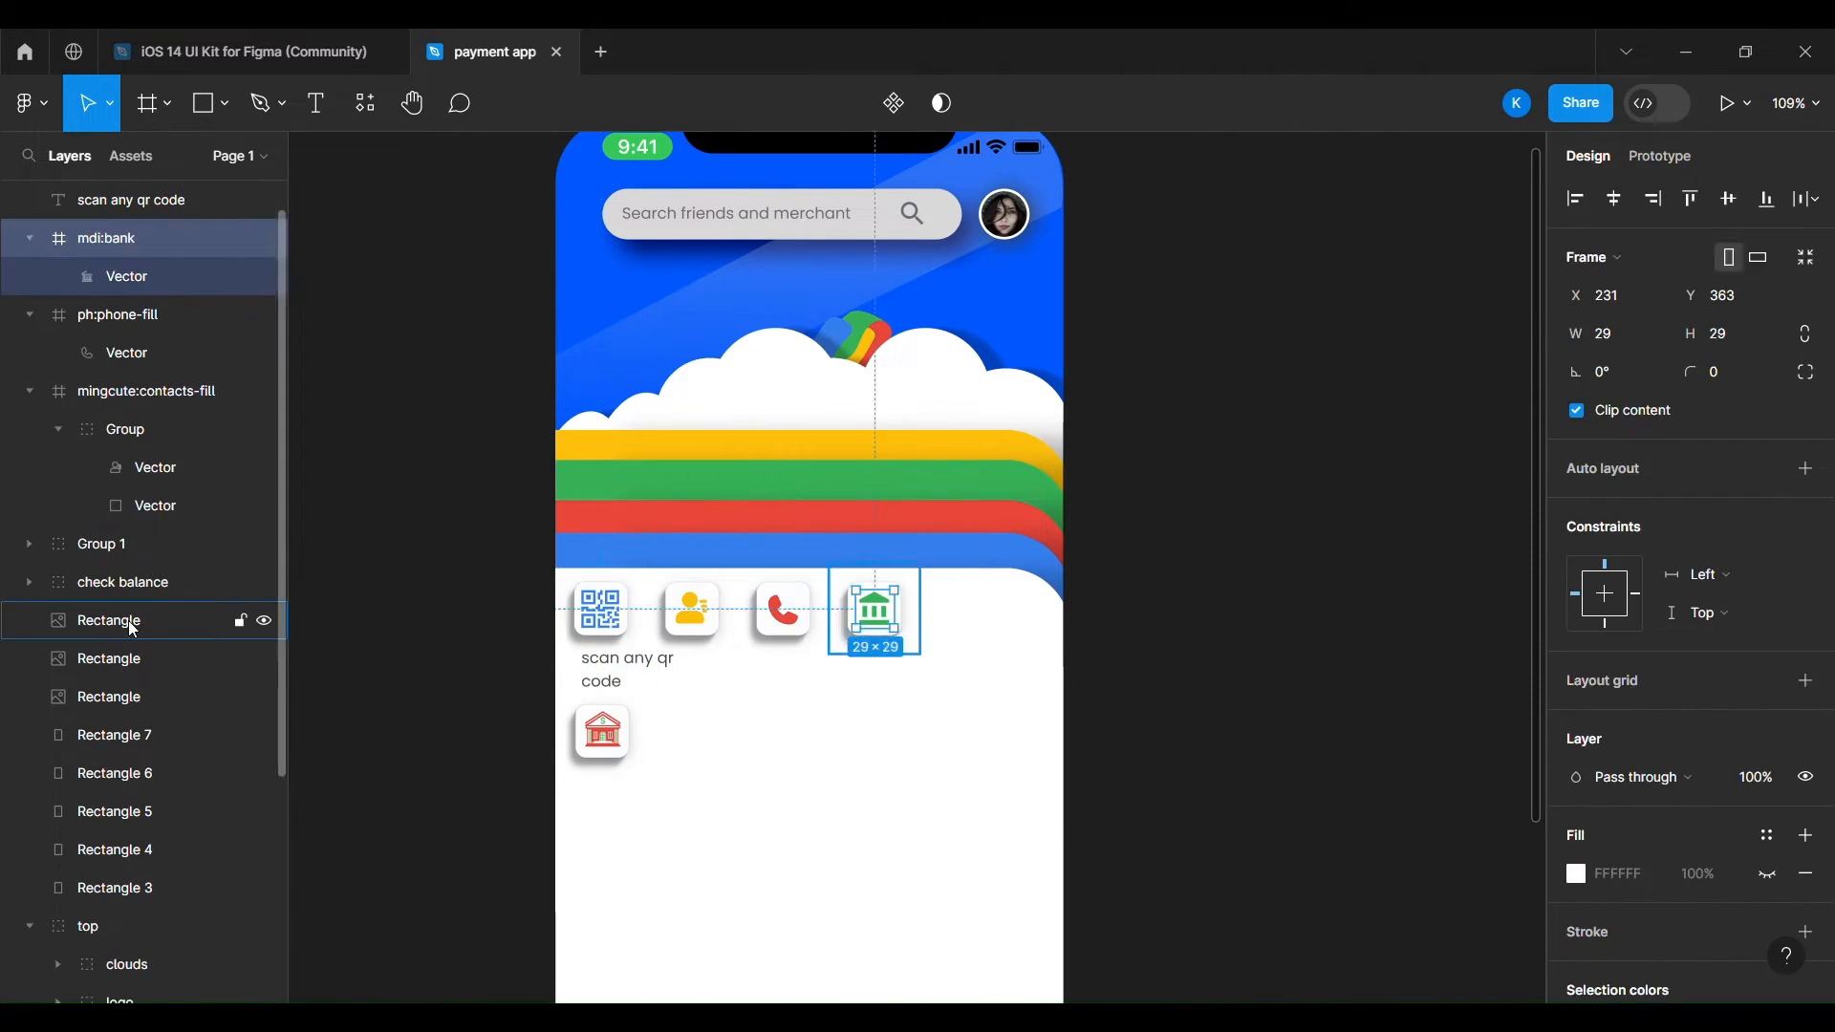
shift+click(128, 621)
right_click(867, 609)
click(917, 538)
double_click(112, 239)
text(bank transfer)
double_click(116, 511)
Group the contacts icon with its tile and name the group "pay contacts".
click(696, 638)
scroll(149, 395, up, 1)
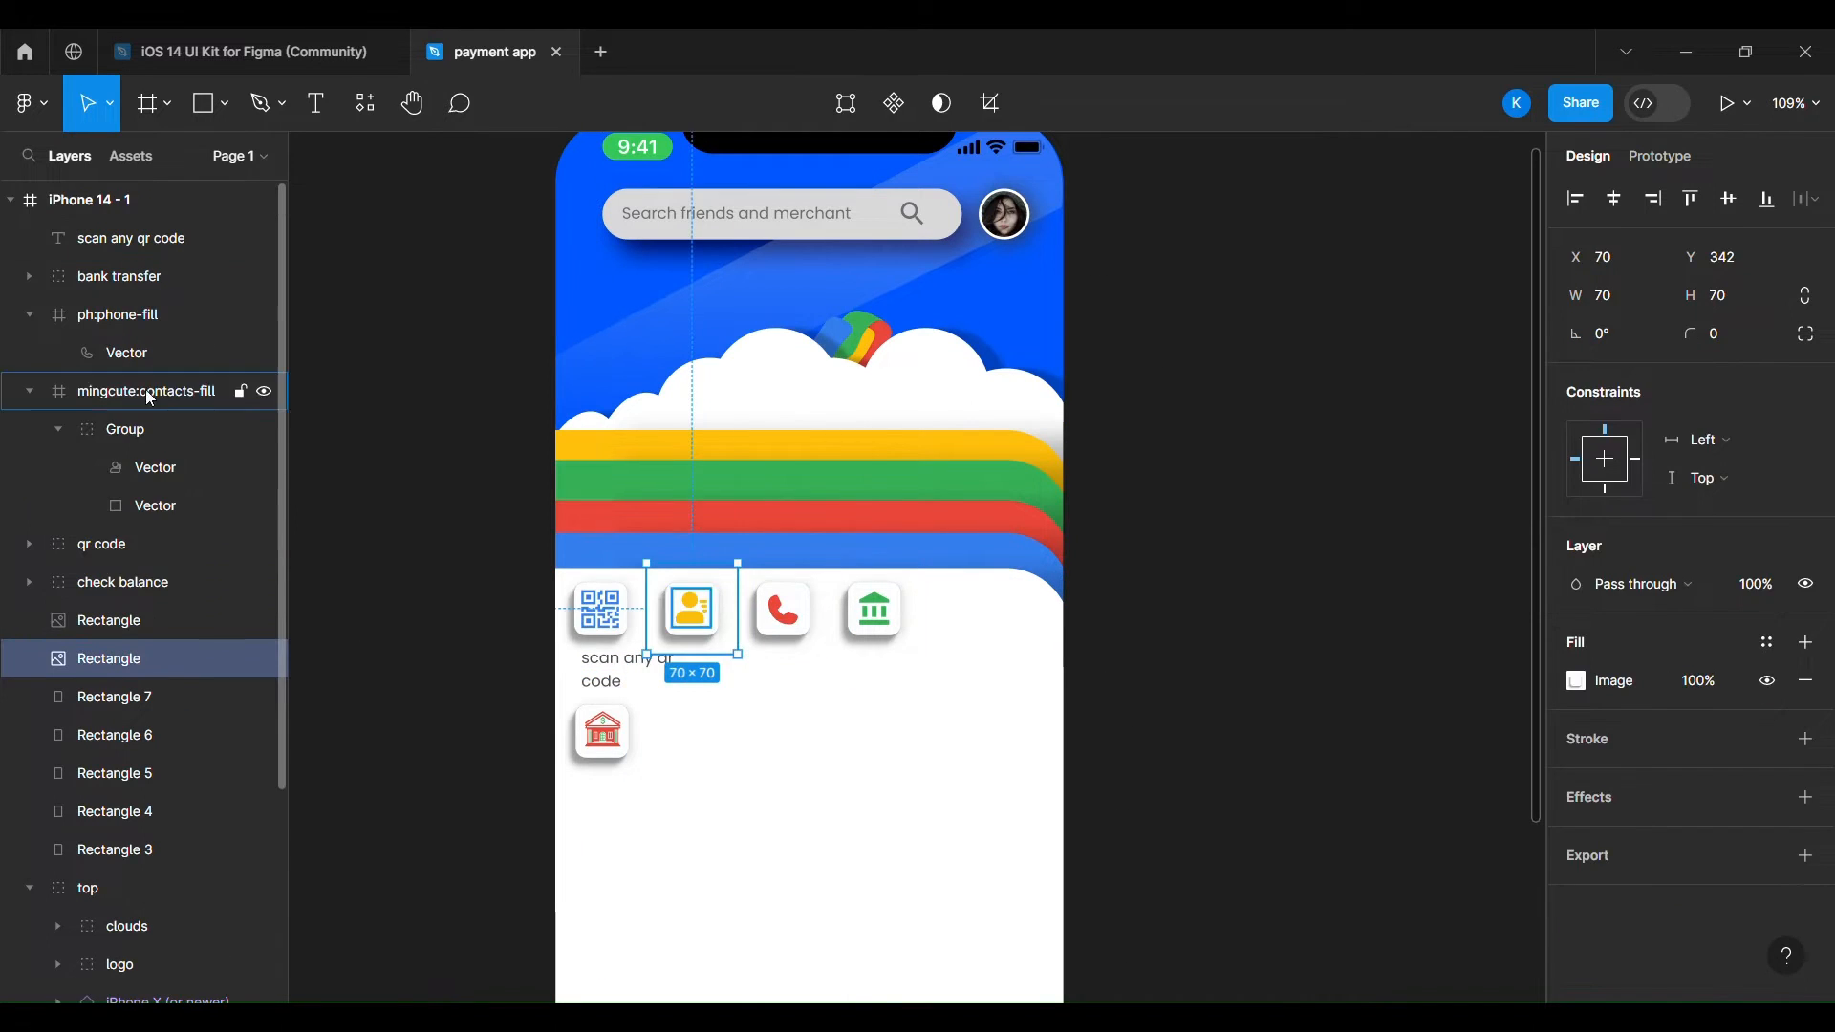
ctrl+click(149, 396)
right_click(149, 396)
click(201, 537)
double_click(112, 394)
text(pay contacts)
Group the phone icon with its tile and name the group "pay contacts" as well.
click(783, 610)
ctrl+click(134, 506)
right_click(134, 506)
click(191, 537)
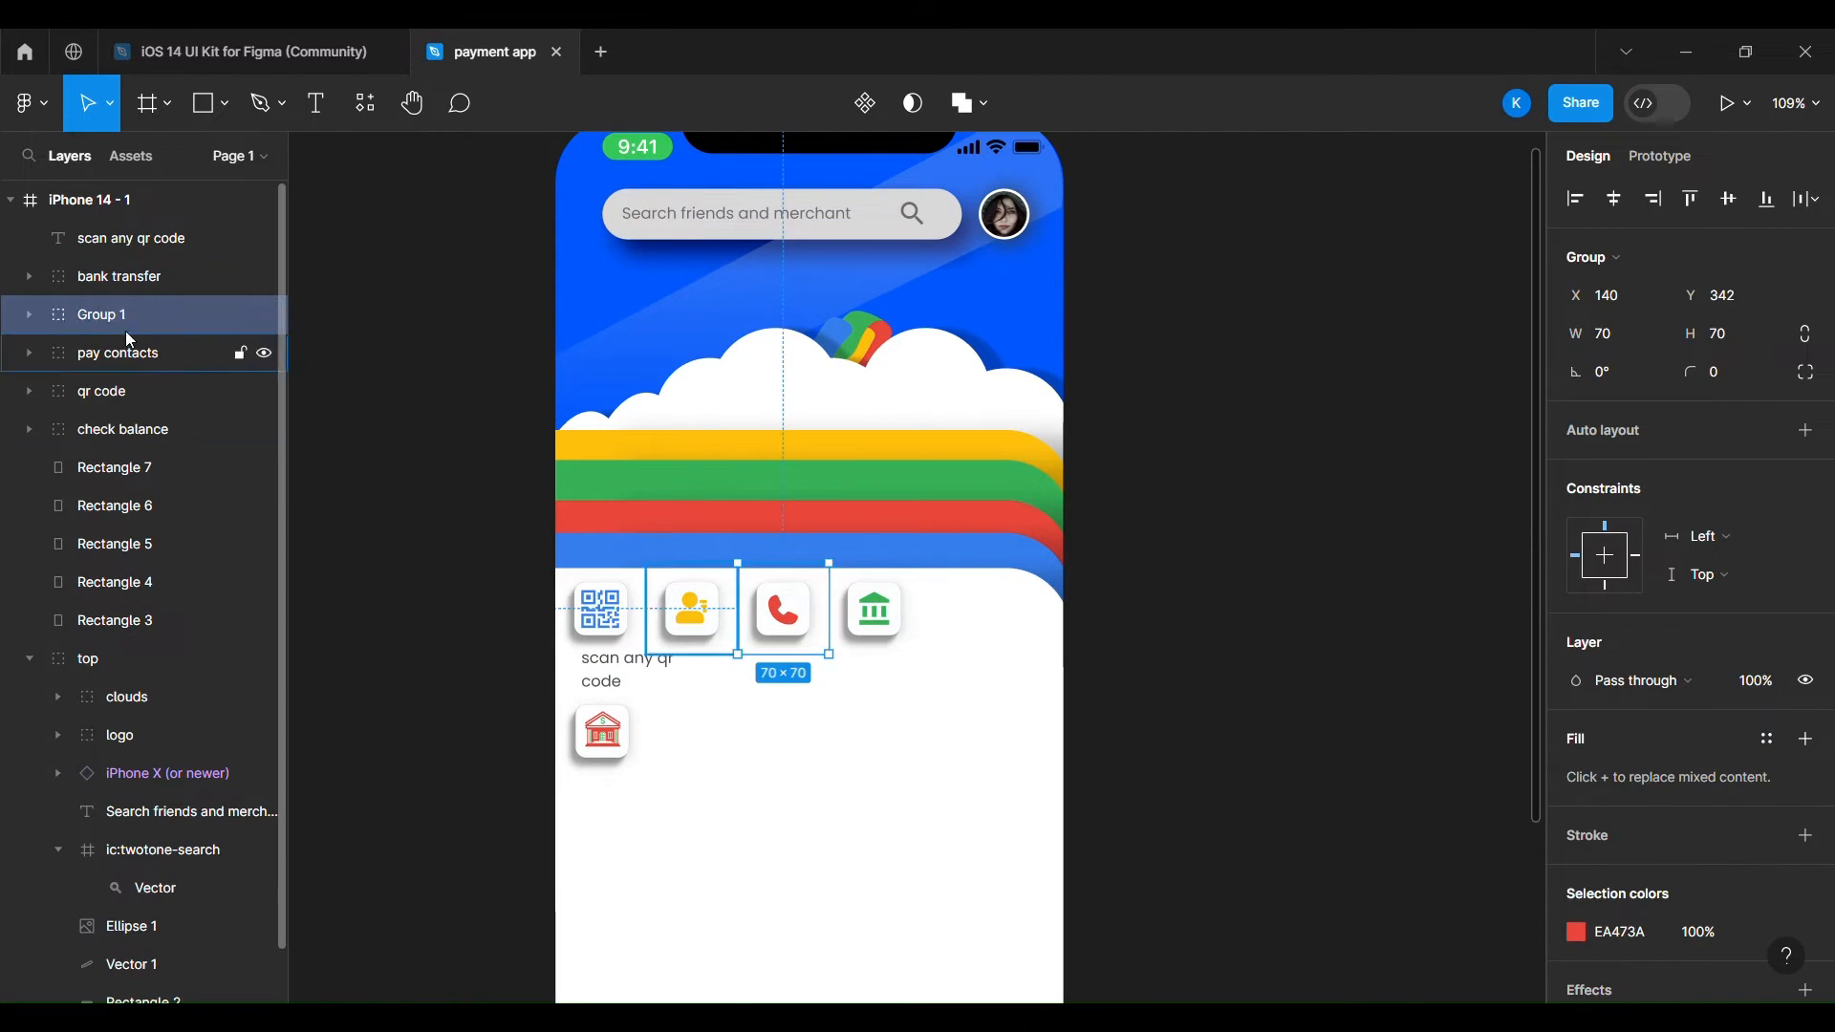
double_click(116, 317)
text(pay contacts)
Spread the four tile groups of the first row evenly across the width of the iPhone frame.
drag(876, 613, 989, 613)
drag(786, 616, 897, 615)
drag(698, 616, 785, 609)
drag(895, 613, 887, 615)
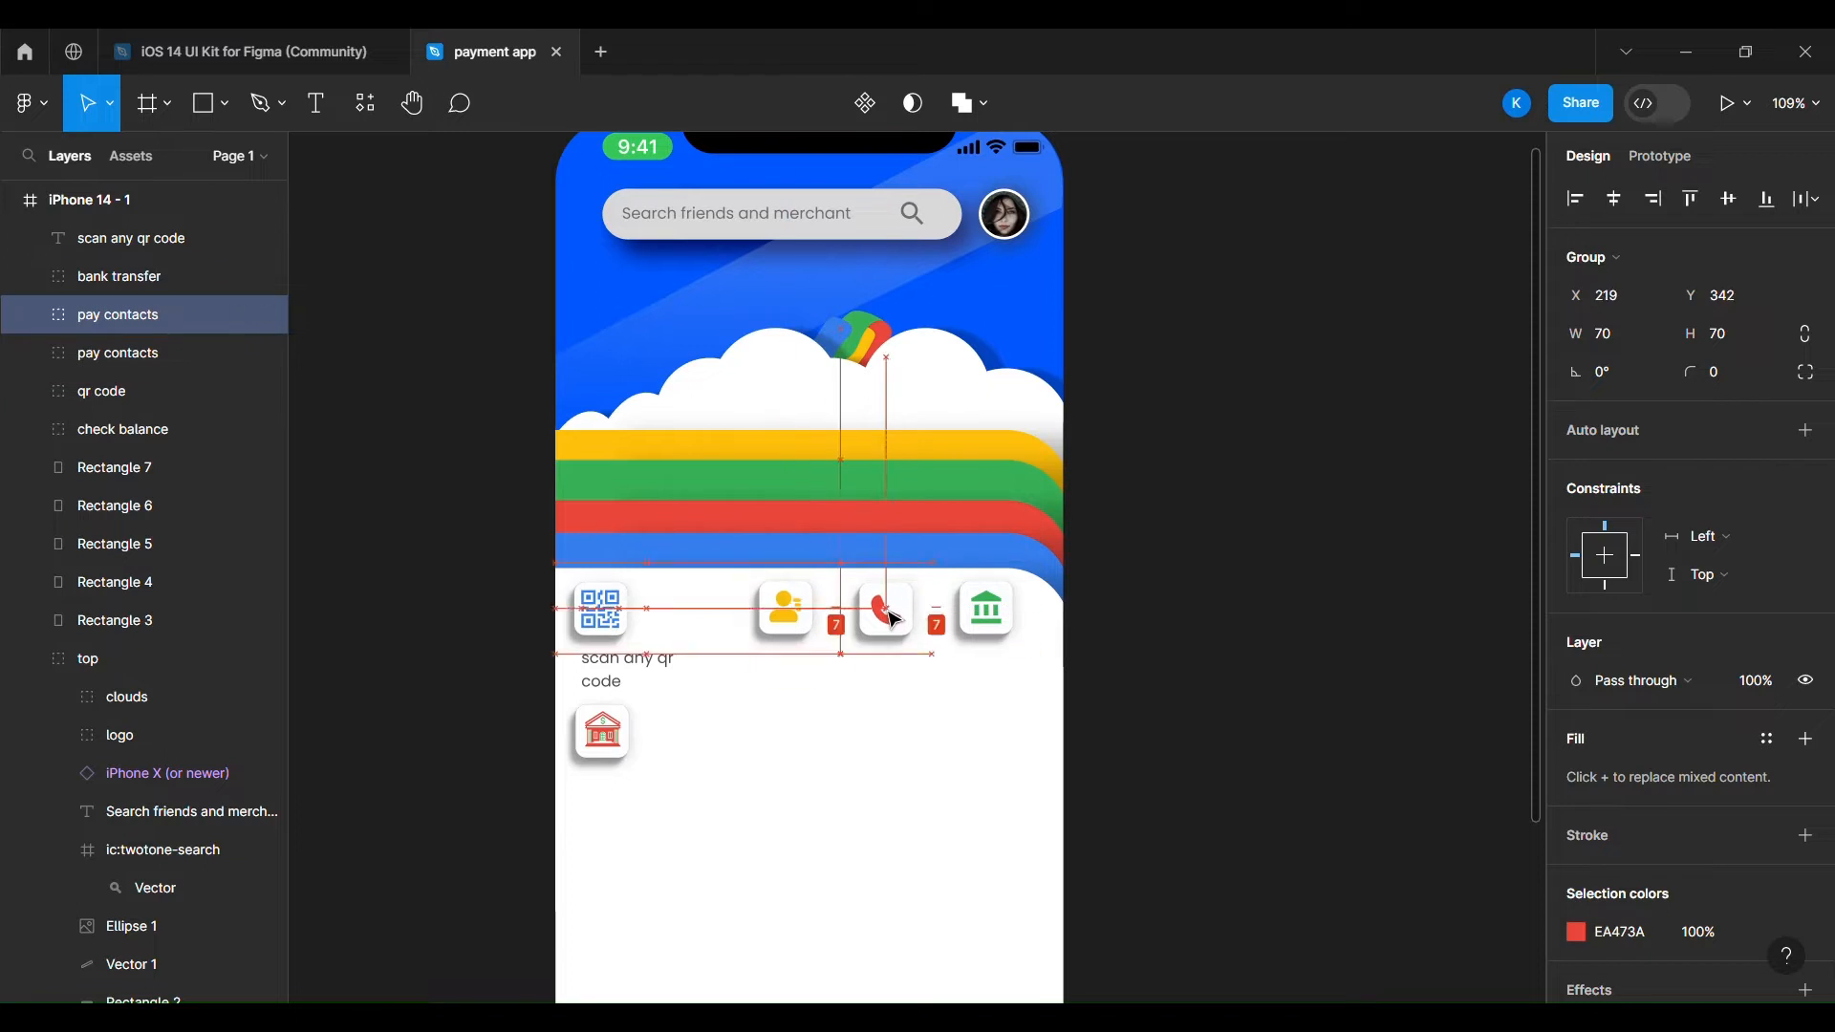
mouse_move(605, 615)
mouse_down()
mouse_move(706, 615)
mouse_move(631, 617)
mouse_up()
drag(784, 614, 760, 616)
drag(905, 627, 887, 617)
Widen the "scan any qr code" text box to about 122 so it fits one line, and position it under the QR tile.
click(650, 659)
drag(682, 660, 742, 660)
drag(682, 660, 660, 659)
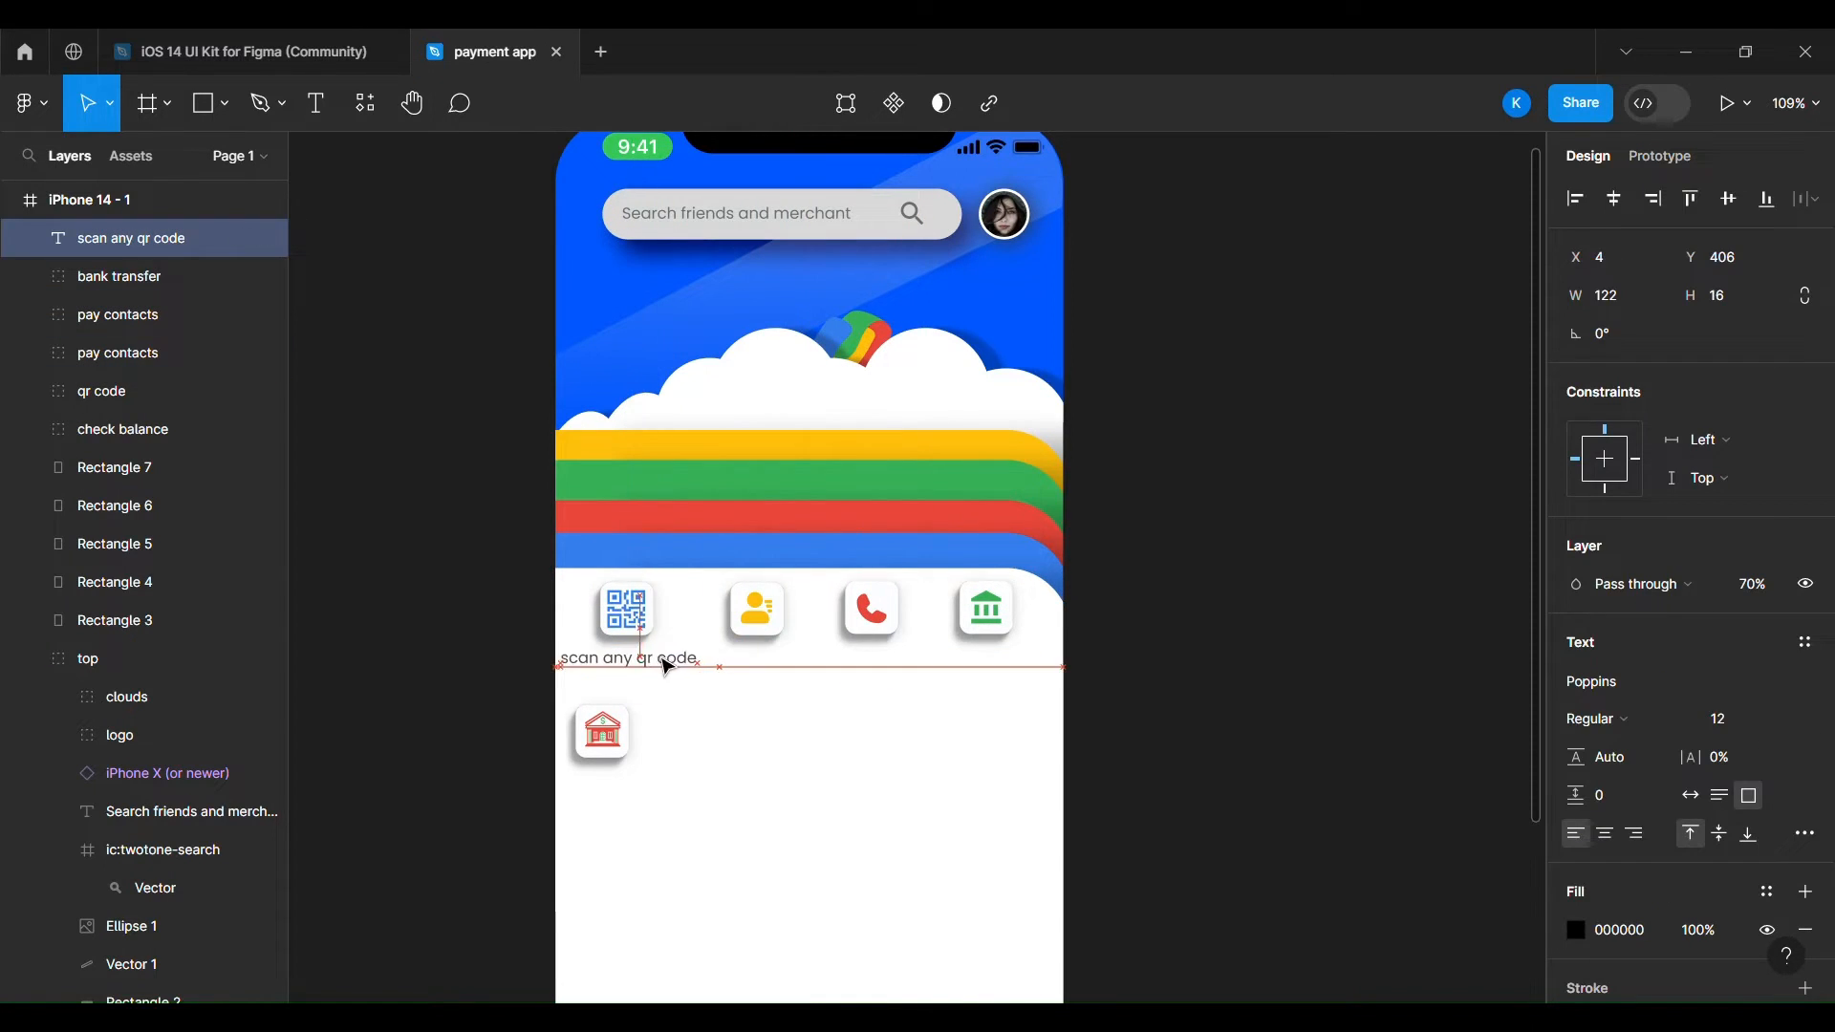
Duplicate the QR label under the contacts tile and change the copy's text to "Pay Contacts".
click(712, 736)
scroll(702, 731, up, 1)
click(678, 746)
scroll(742, 788, up, 3)
drag(699, 722, 769, 752)
double_click(918, 705)
text(Pay Contacts)
Duplicate the label under the phone tile, change its text to "Pay Phone No." and widen its box to about 89.
scroll(924, 704, up, 5)
drag(692, 722, 1283, 722)
scroll(972, 711, down, 5)
double_click(1106, 715)
key(BackSpace)
key(BackSpace)
key(BackSpace)
key(BackSpace)
key(BackSpace)
key(BackSpace)
key(BackSpace)
key(BackSpace)
text(Phone NO.)
drag(1114, 715, 1156, 715)
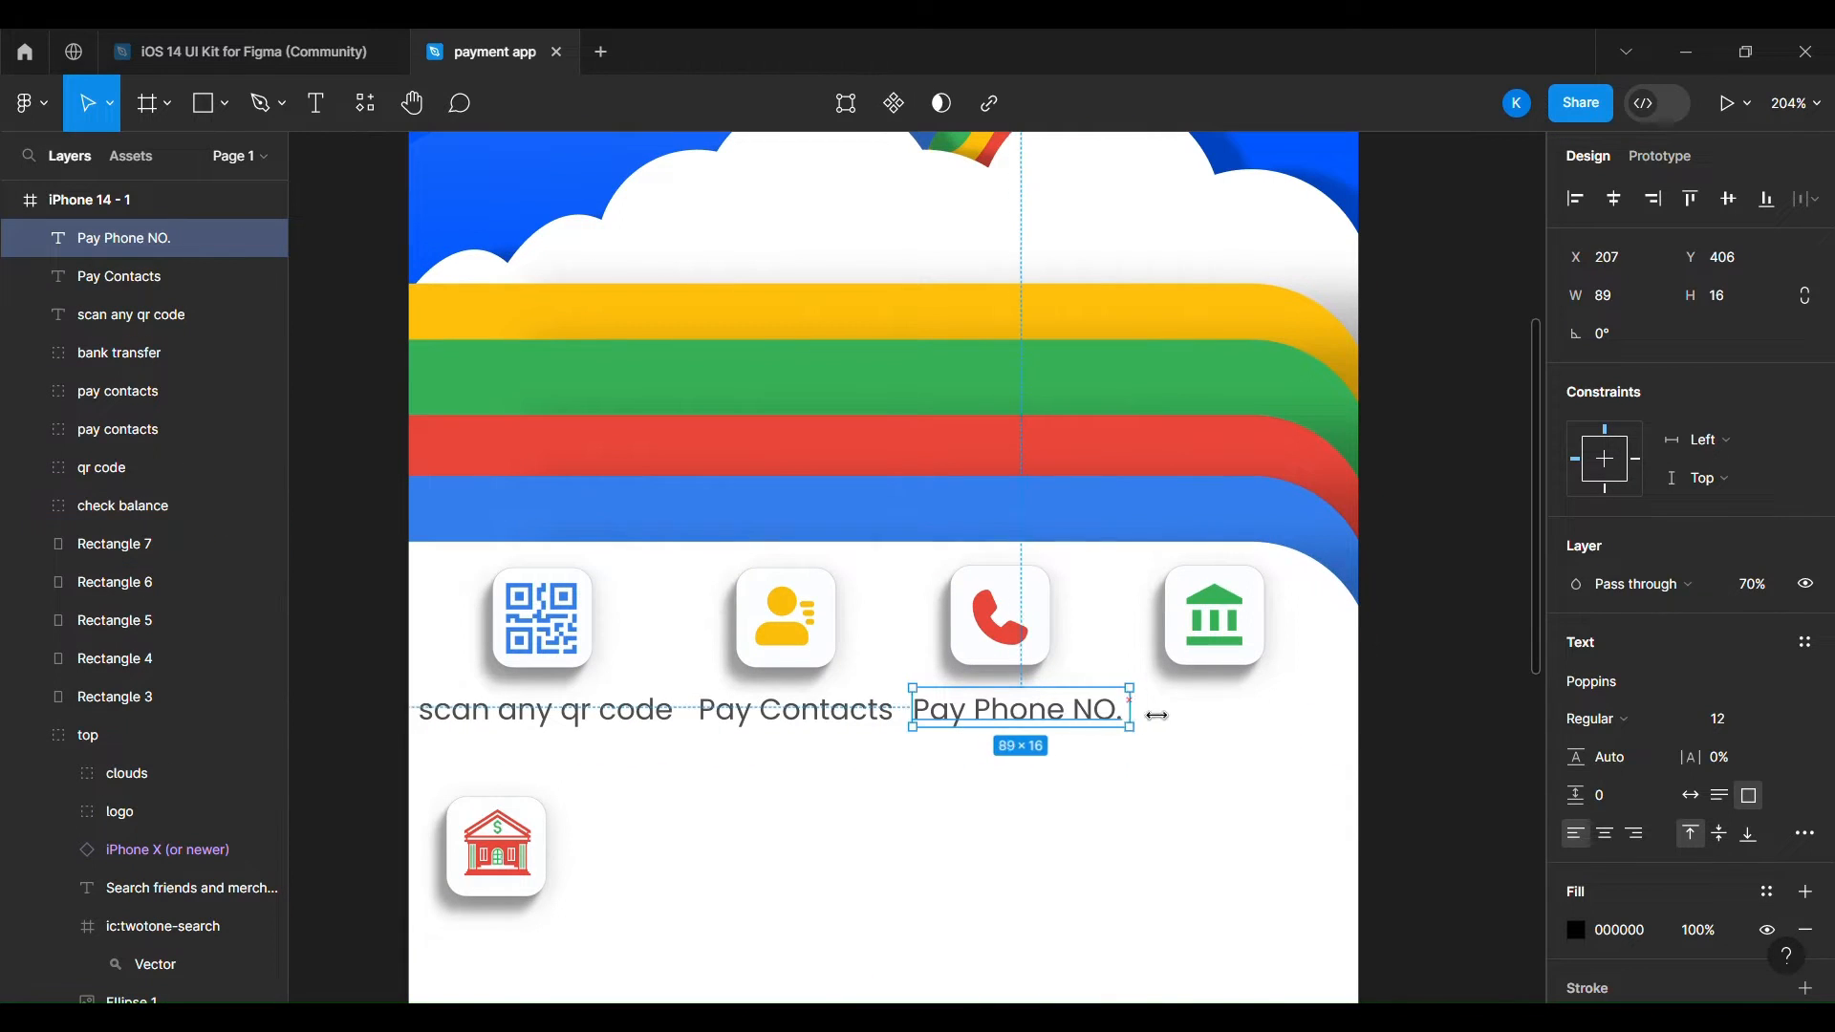
click(1154, 749)
Duplicate the phone label under the bank tile and change the copy's text to "Bank Transfer".
drag(1043, 716, 1251, 716)
double_click(1288, 724)
text(T)
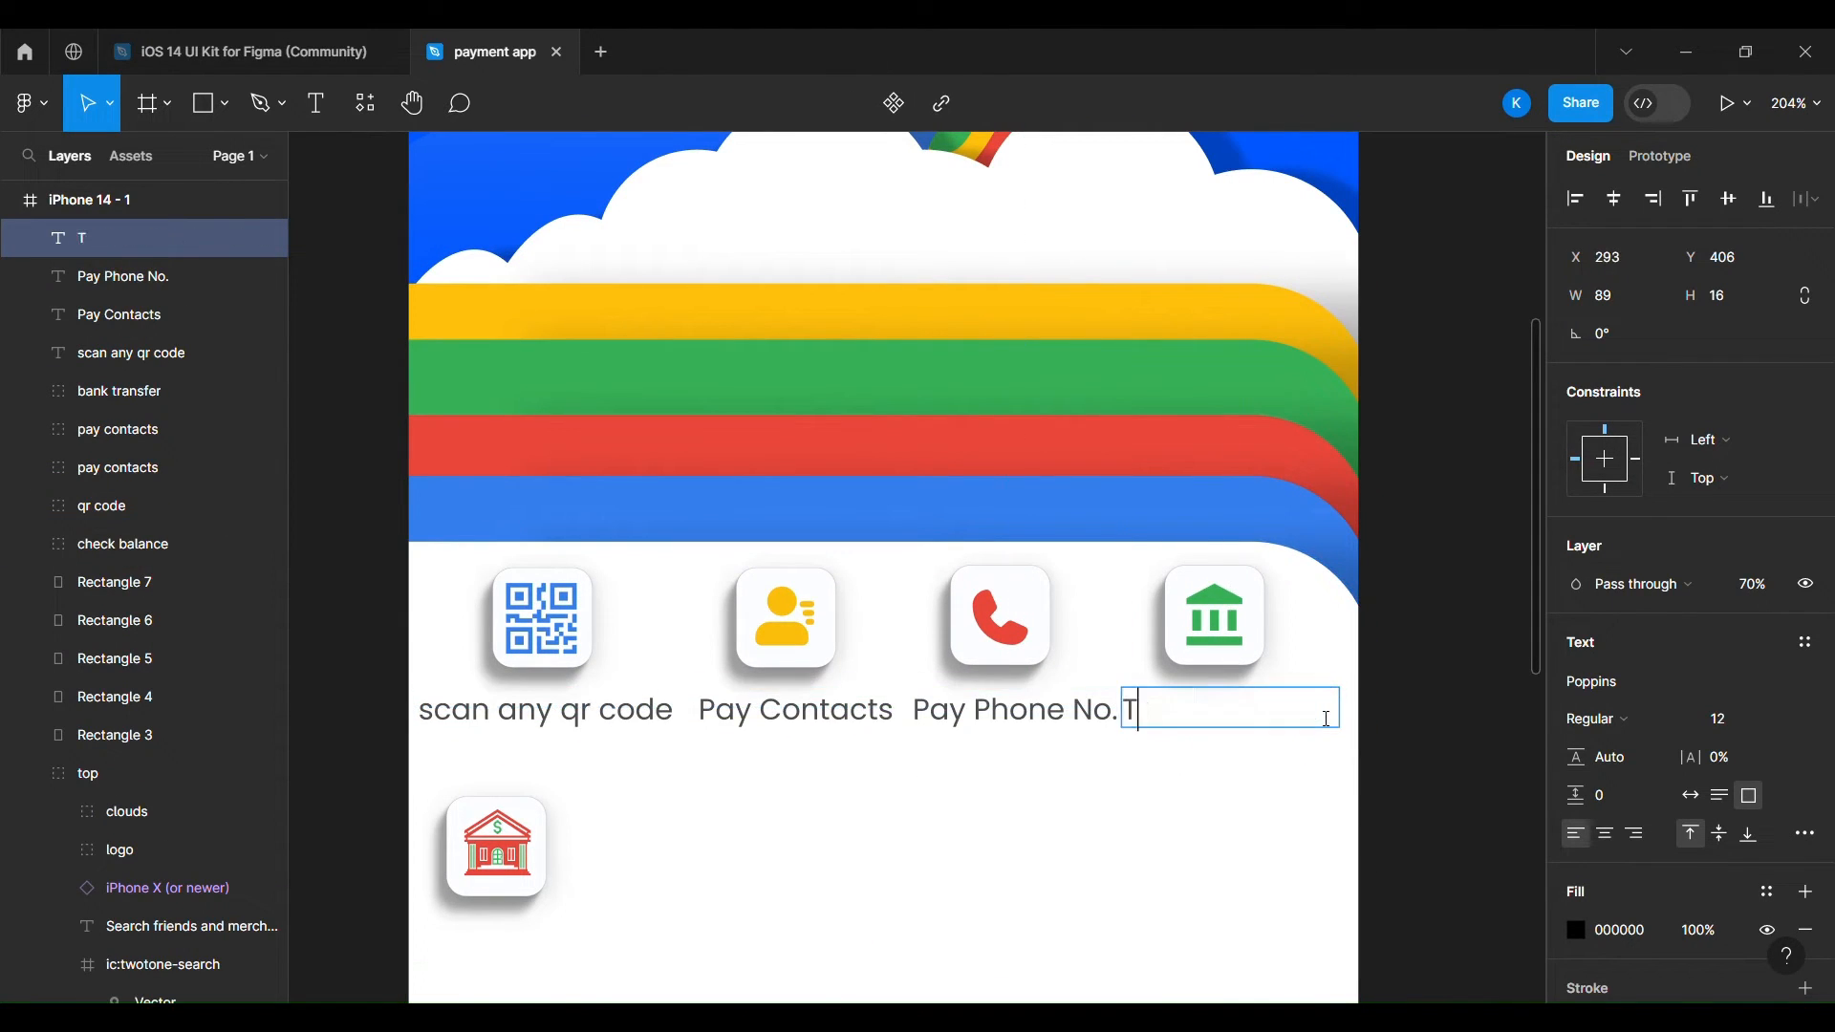
key(BackSpace)
key(BackSpace)
key(BackSpace)
key(BackSpace)
key(BackSpace)
key(BackSpace)
key(BackSpace)
key(BackSpace)
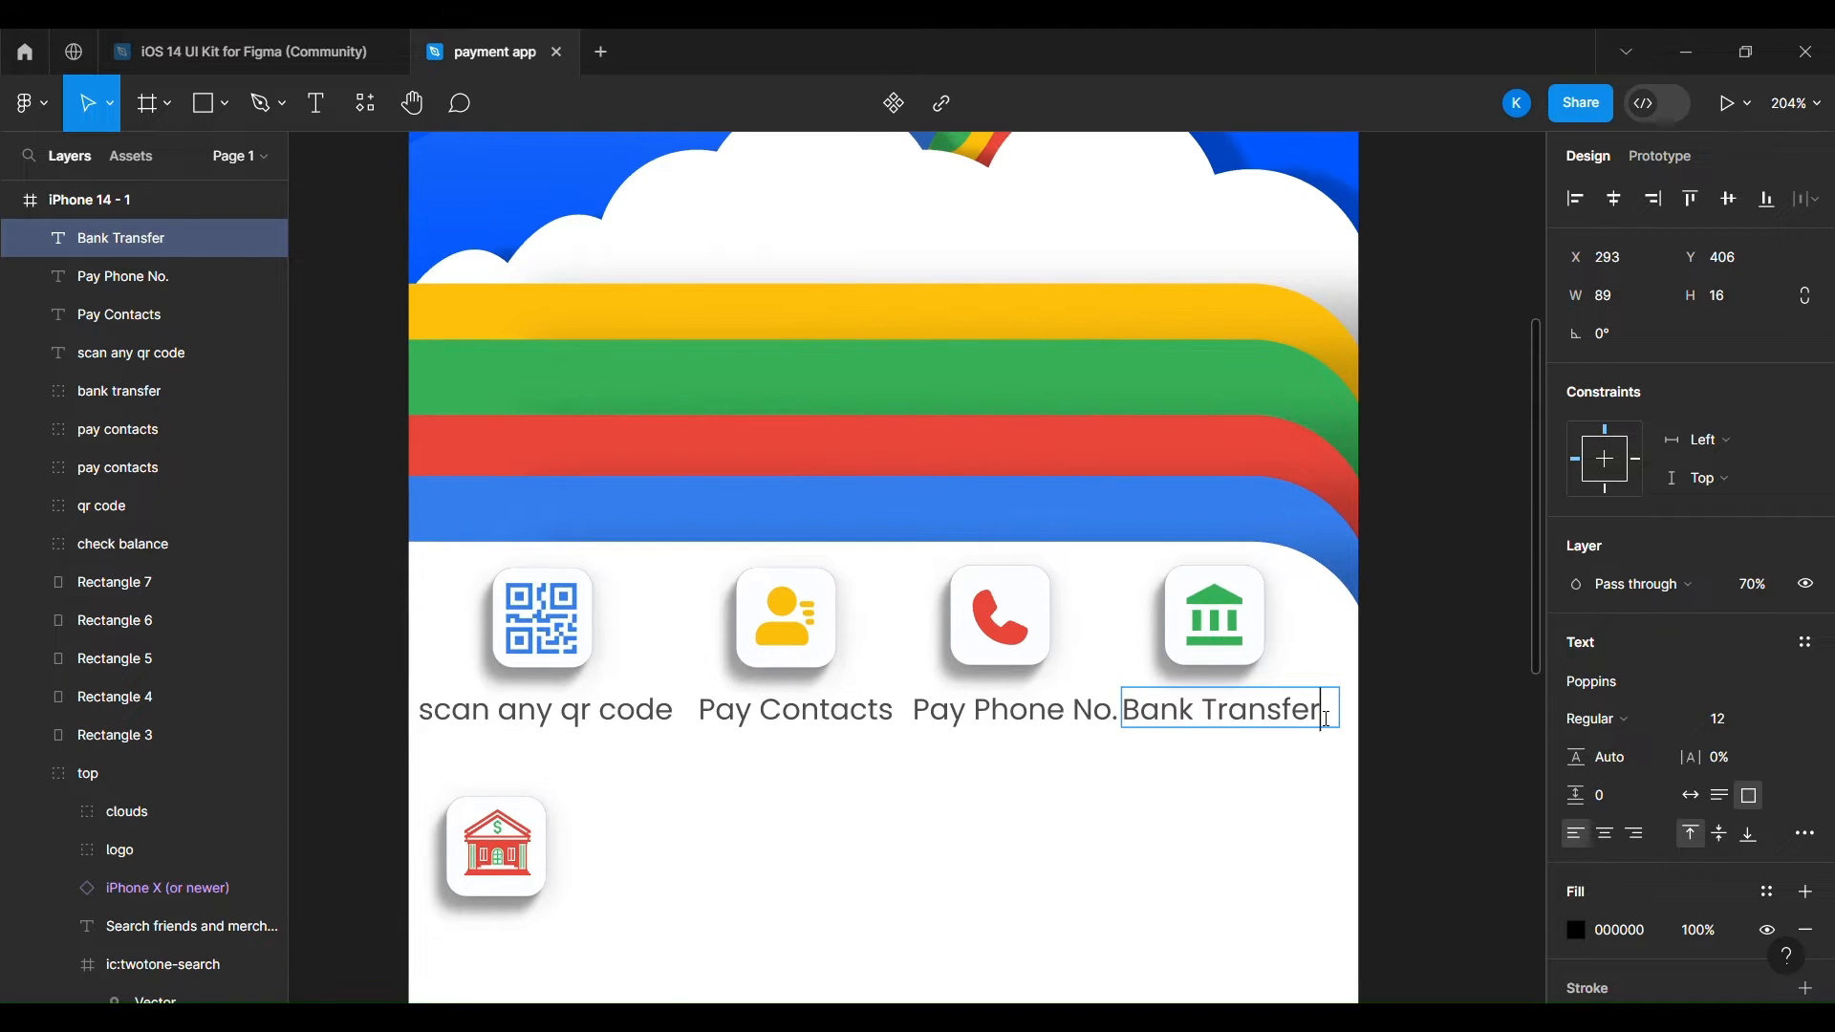
Set the "scan any qr code" and "Pay Phone No." labels to the Bold weight.
click(1414, 709)
scroll(1068, 627, up, 2)
click(478, 728)
click(1600, 718)
click(1613, 684)
click(787, 743)
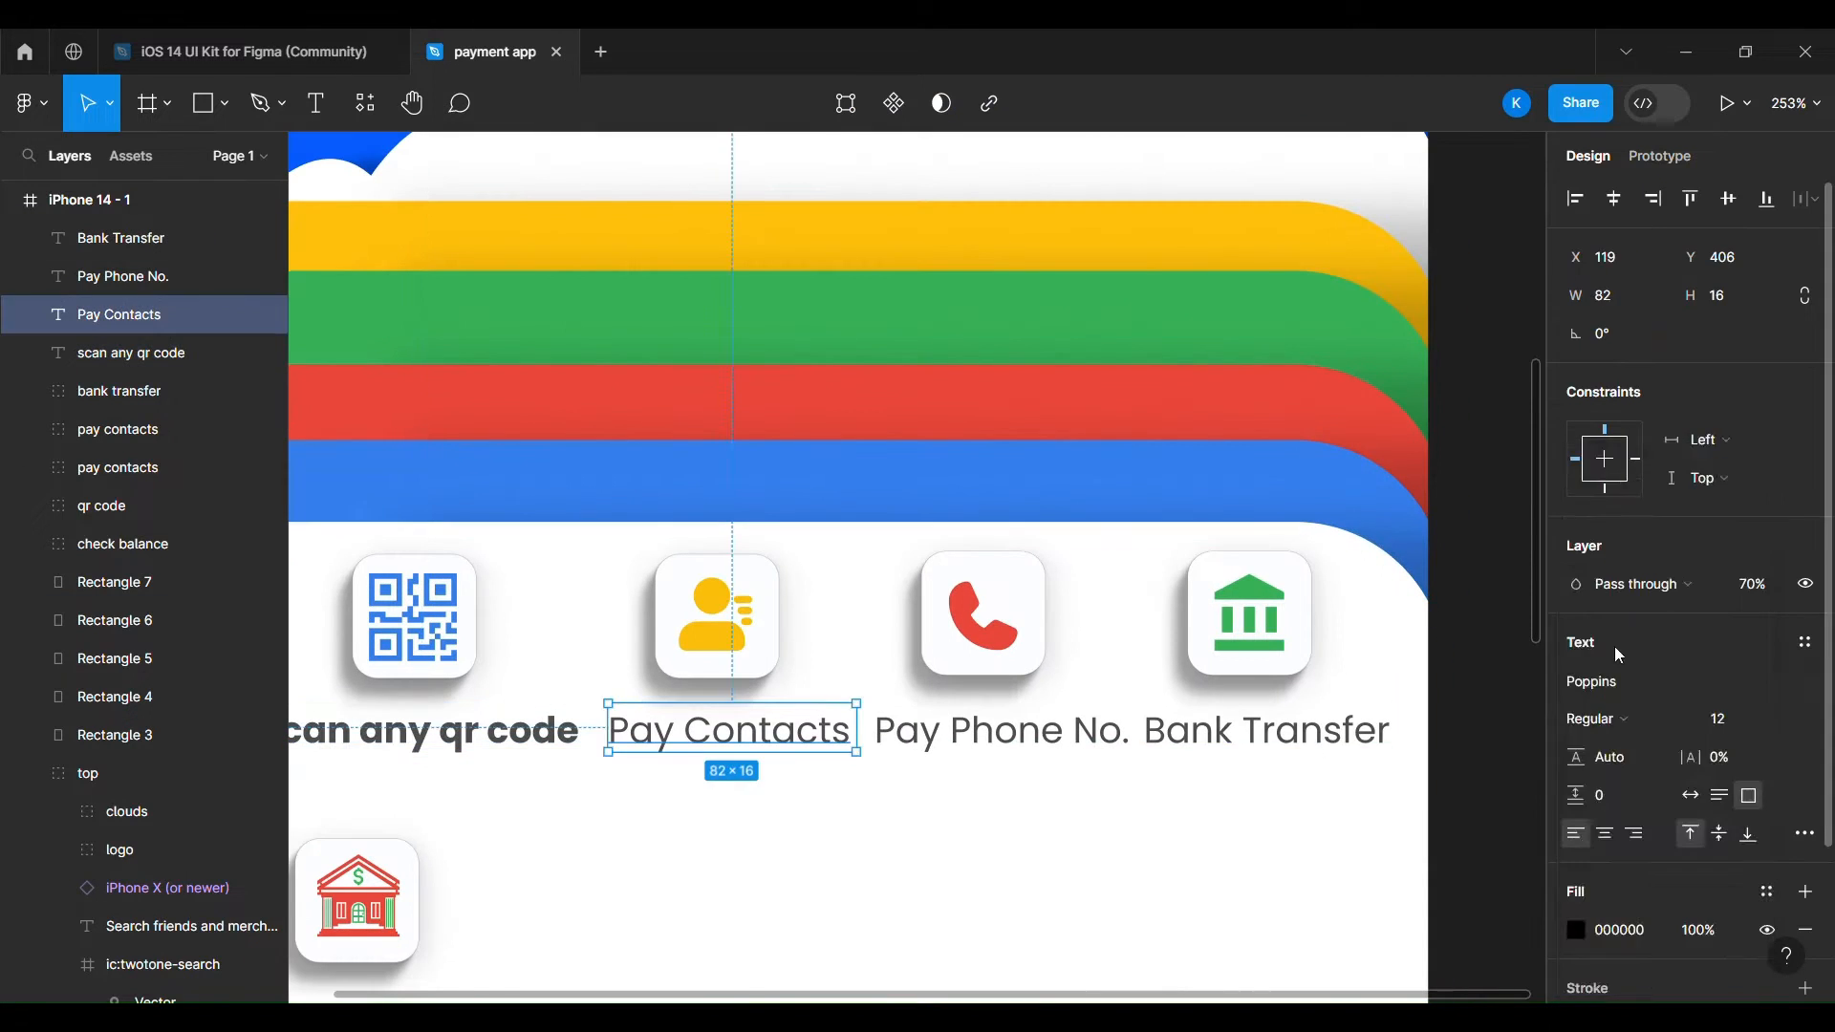
click(1002, 732)
click(1610, 718)
click(1625, 636)
scroll(483, 829, down, 5)
click(1396, 848)
Align the check balance tile beneath the QR tile and add a duplicated label reading "Check Balance" under it.
drag(427, 869, 459, 846)
scroll(426, 537, down, 3)
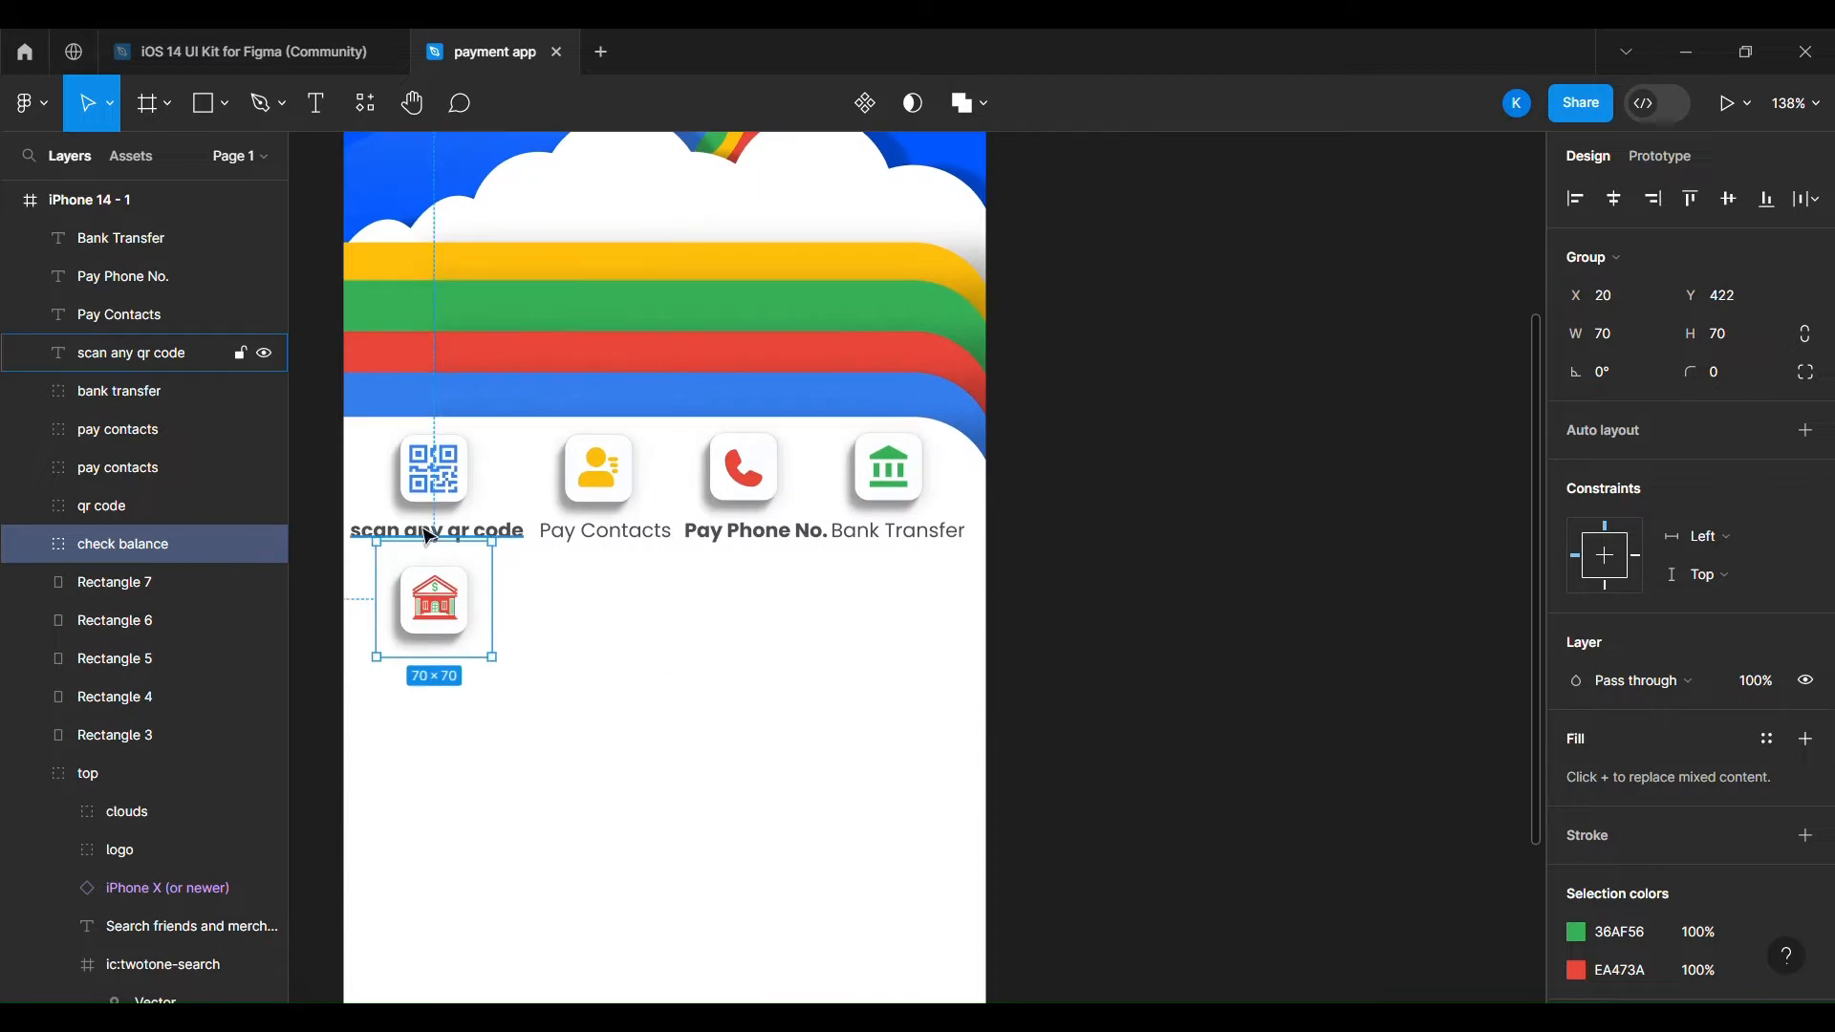
alt+drag(425, 537, 424, 665)
double_click(525, 666)
text(Check Balance)
click(602, 619)
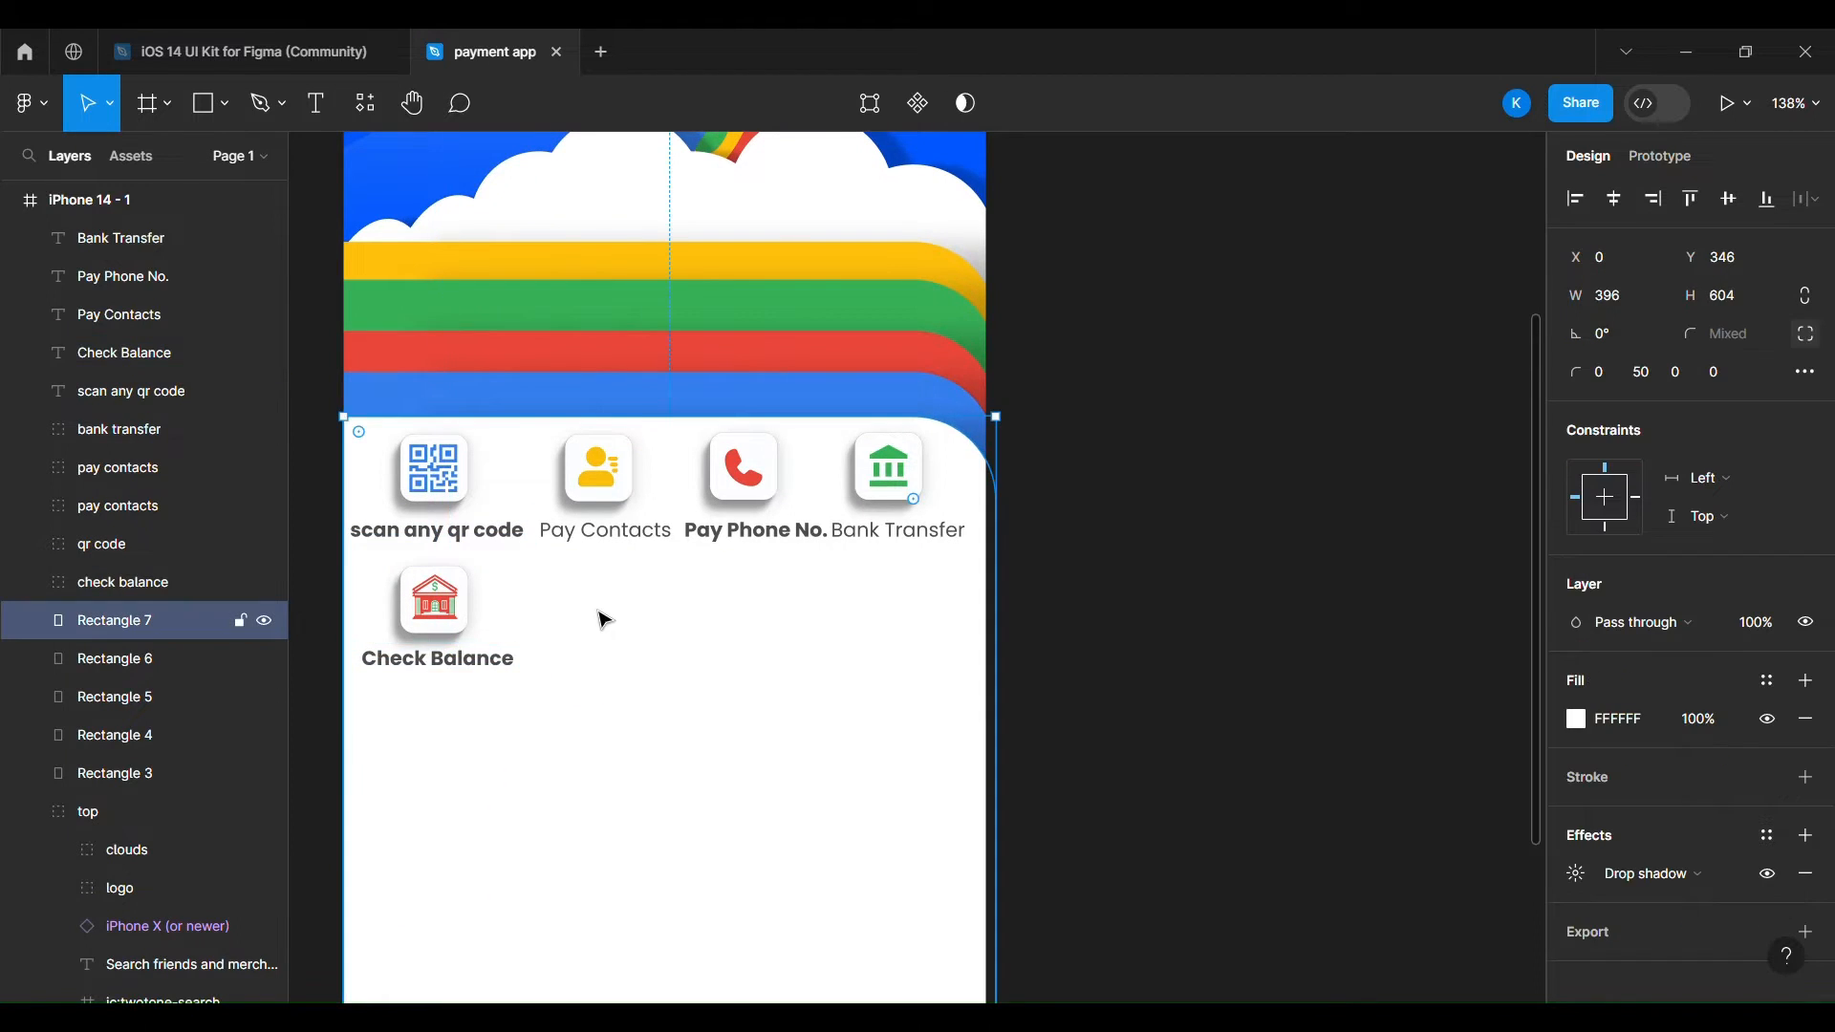
Add a "People" text heading below the second tile row, with font size 20 and Bold weight.
scroll(1122, 528, down, 3)
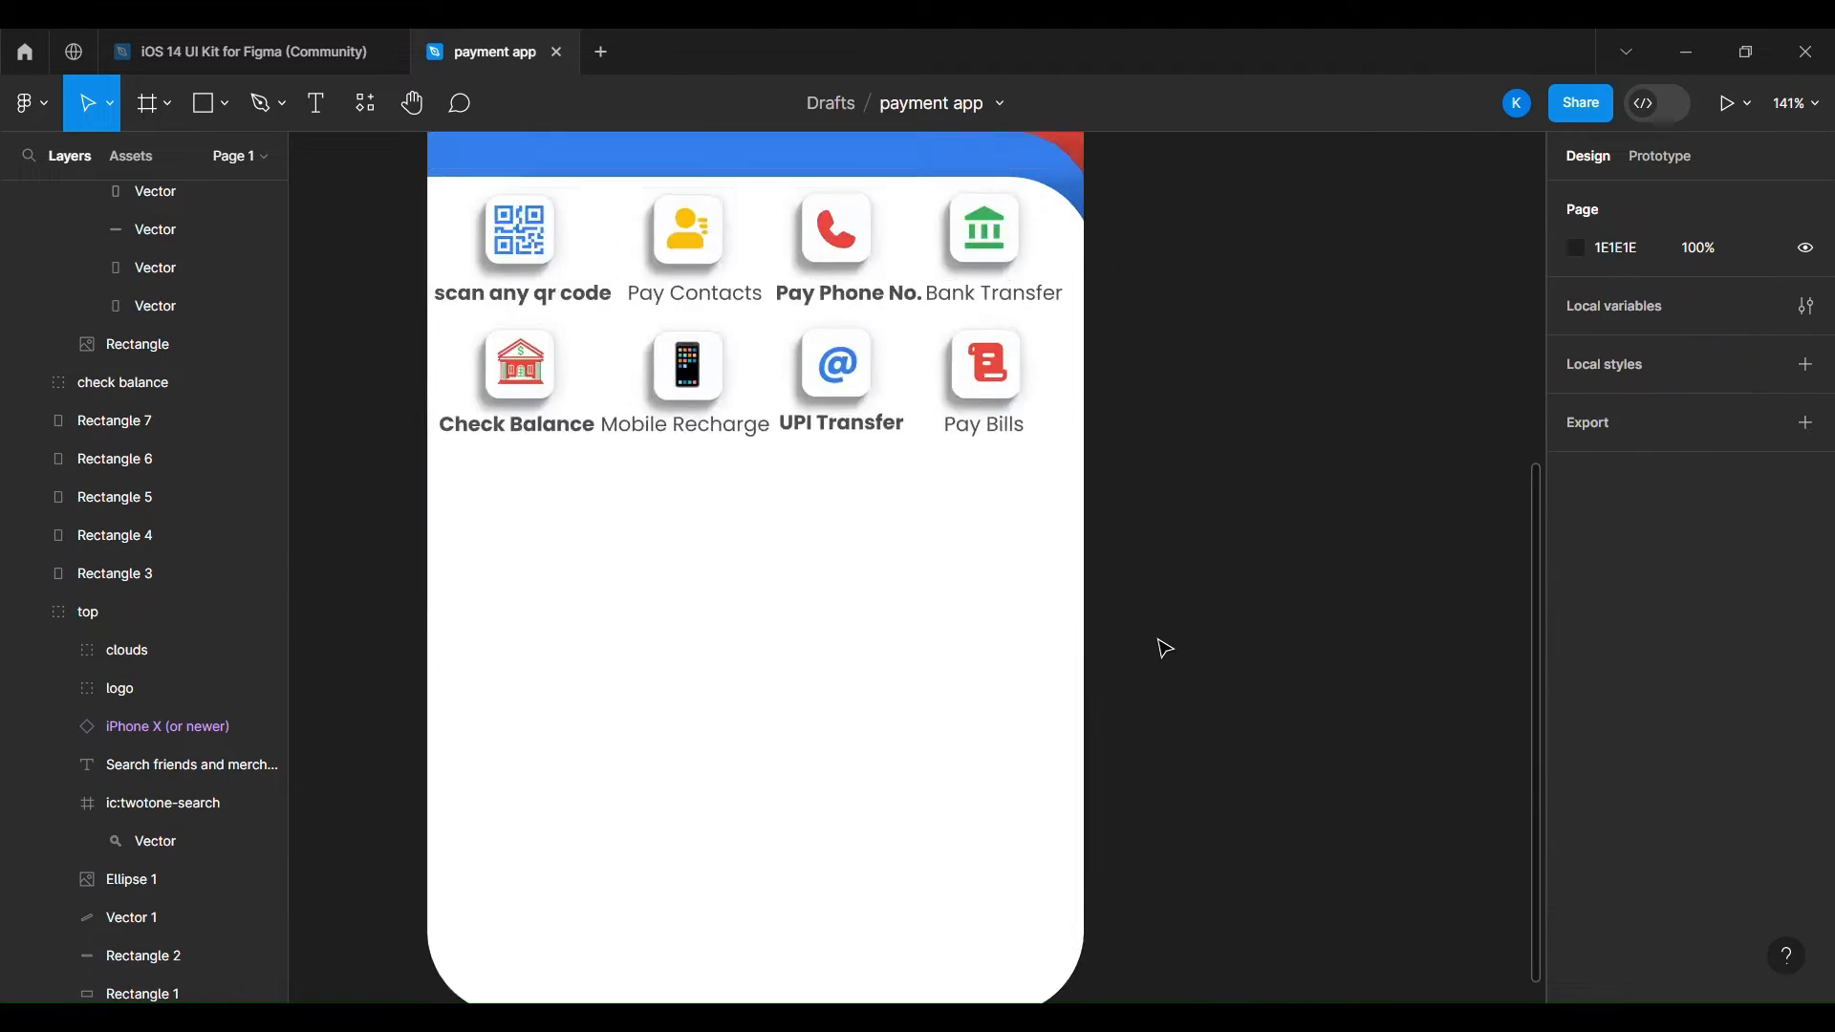
scroll(1160, 647, down, 2)
key(t)
mouse_move(612, 522)
mouse_down()
mouse_move(659, 561)
mouse_move(1057, 564)
mouse_up()
text(P)
click(1787, 719)
click(1764, 854)
click(1787, 719)
click(1759, 661)
mouse_move(910, 563)
mouse_down()
mouse_move(871, 527)
mouse_move(923, 544)
mouse_up()
click(1598, 719)
click(1597, 805)
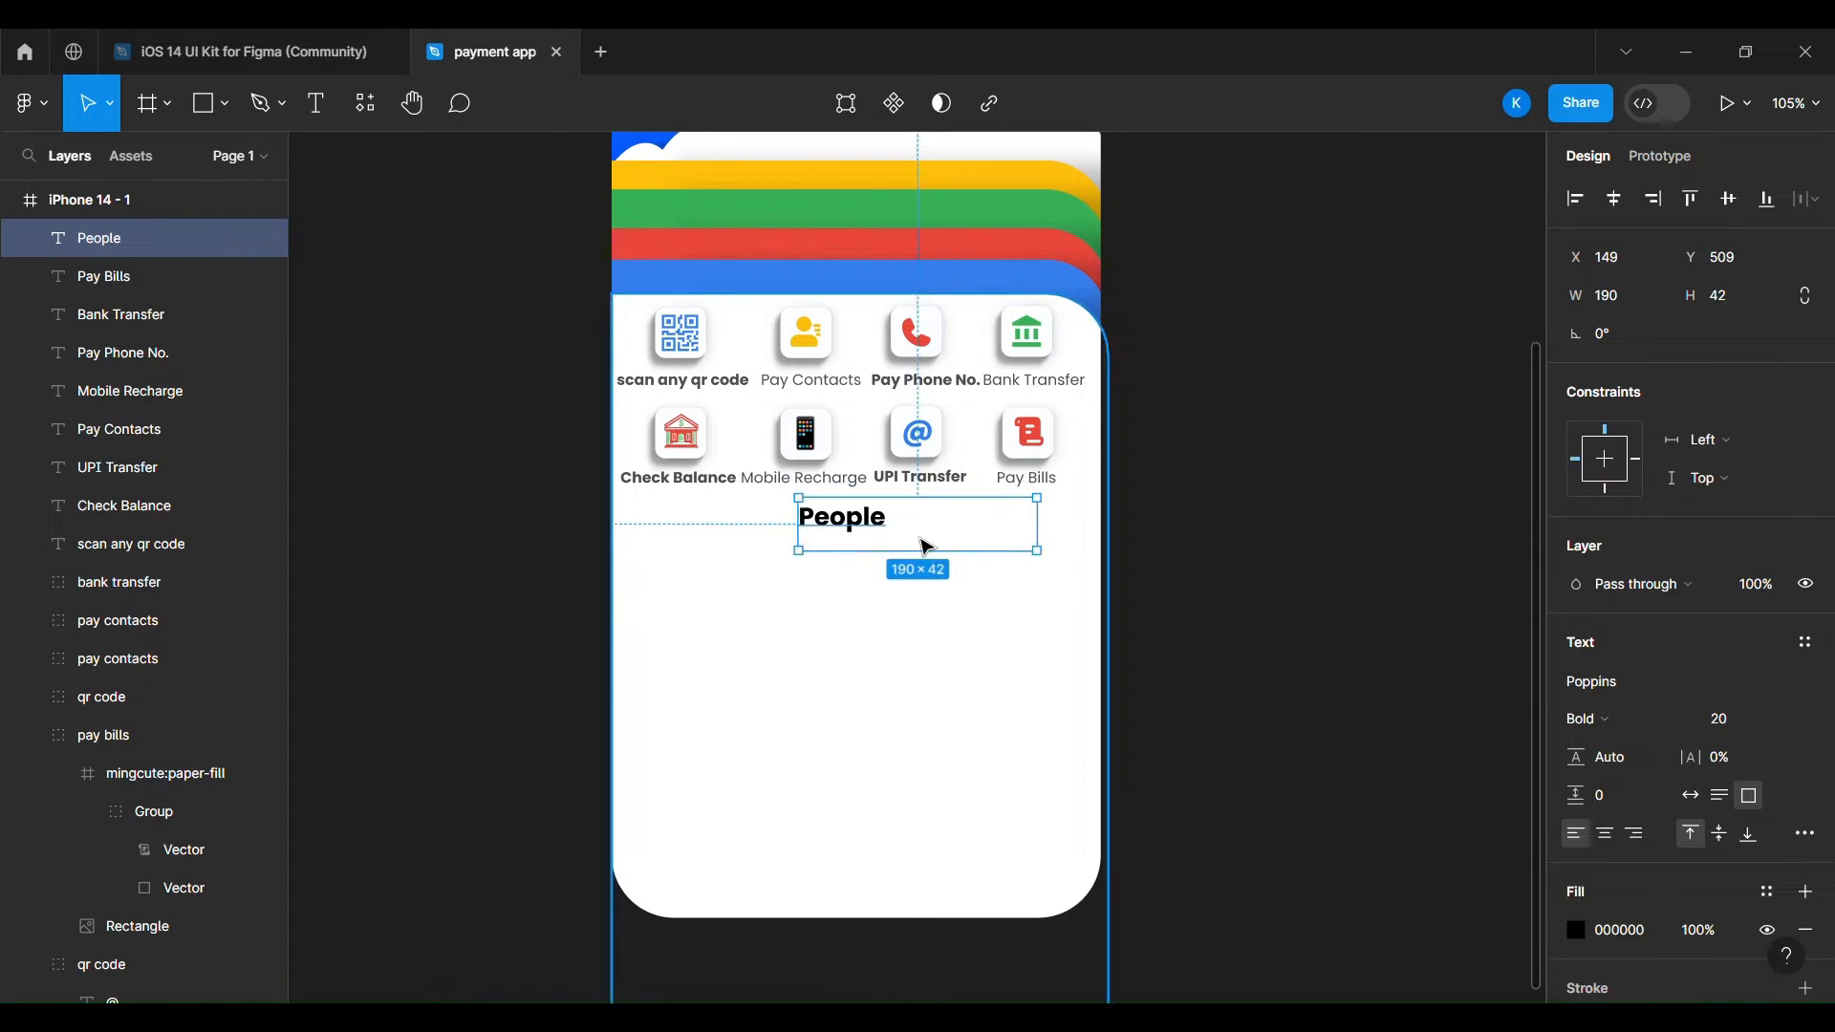
Colour the last three letters of "People" red, yellow and blue by sampling the tile icons' colours.
double_click(874, 523)
scroll(887, 521, up, 5)
drag(813, 501, 1123, 501)
click(1576, 930)
click(1294, 718)
click(1032, 496)
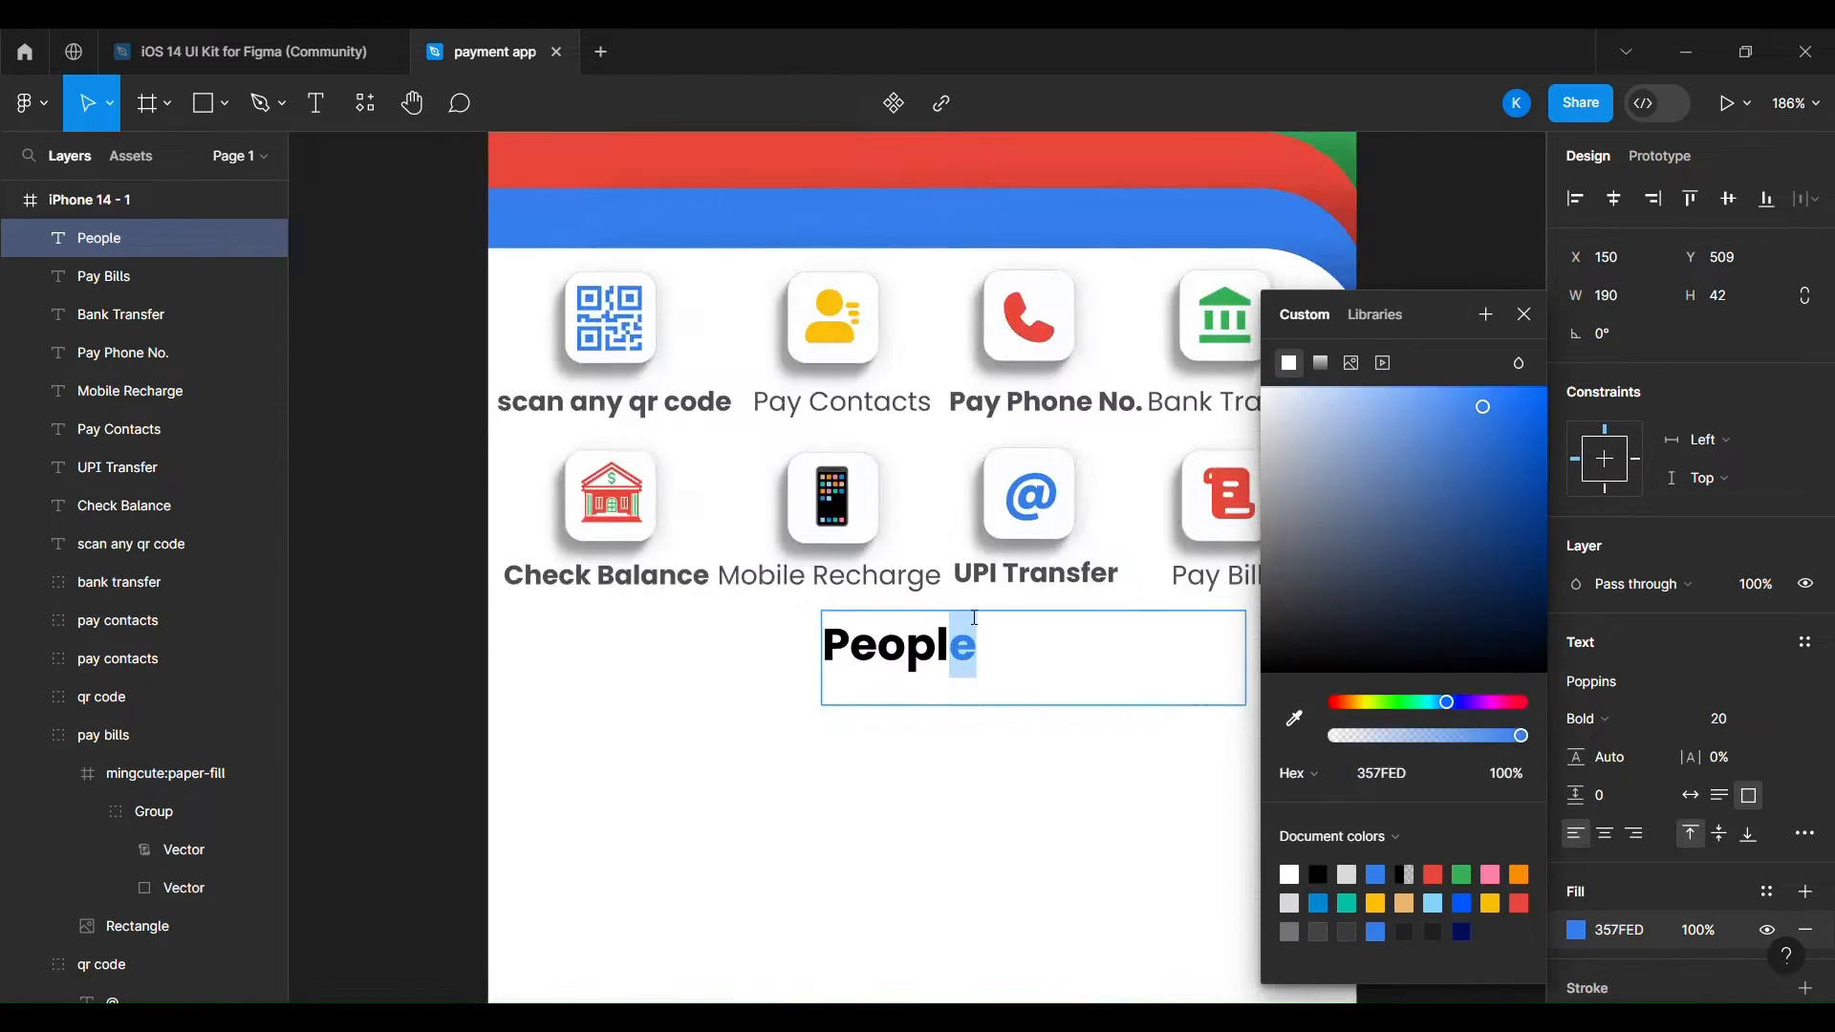
click(1295, 718)
drag(994, 631, 773, 583)
click(831, 311)
click(1294, 717)
Colour the remaining letters of "People": the "o" green, the first "e" yellow and the "P" blue.
scroll(713, 685, up, 5)
drag(758, 731, 674, 731)
click(1295, 718)
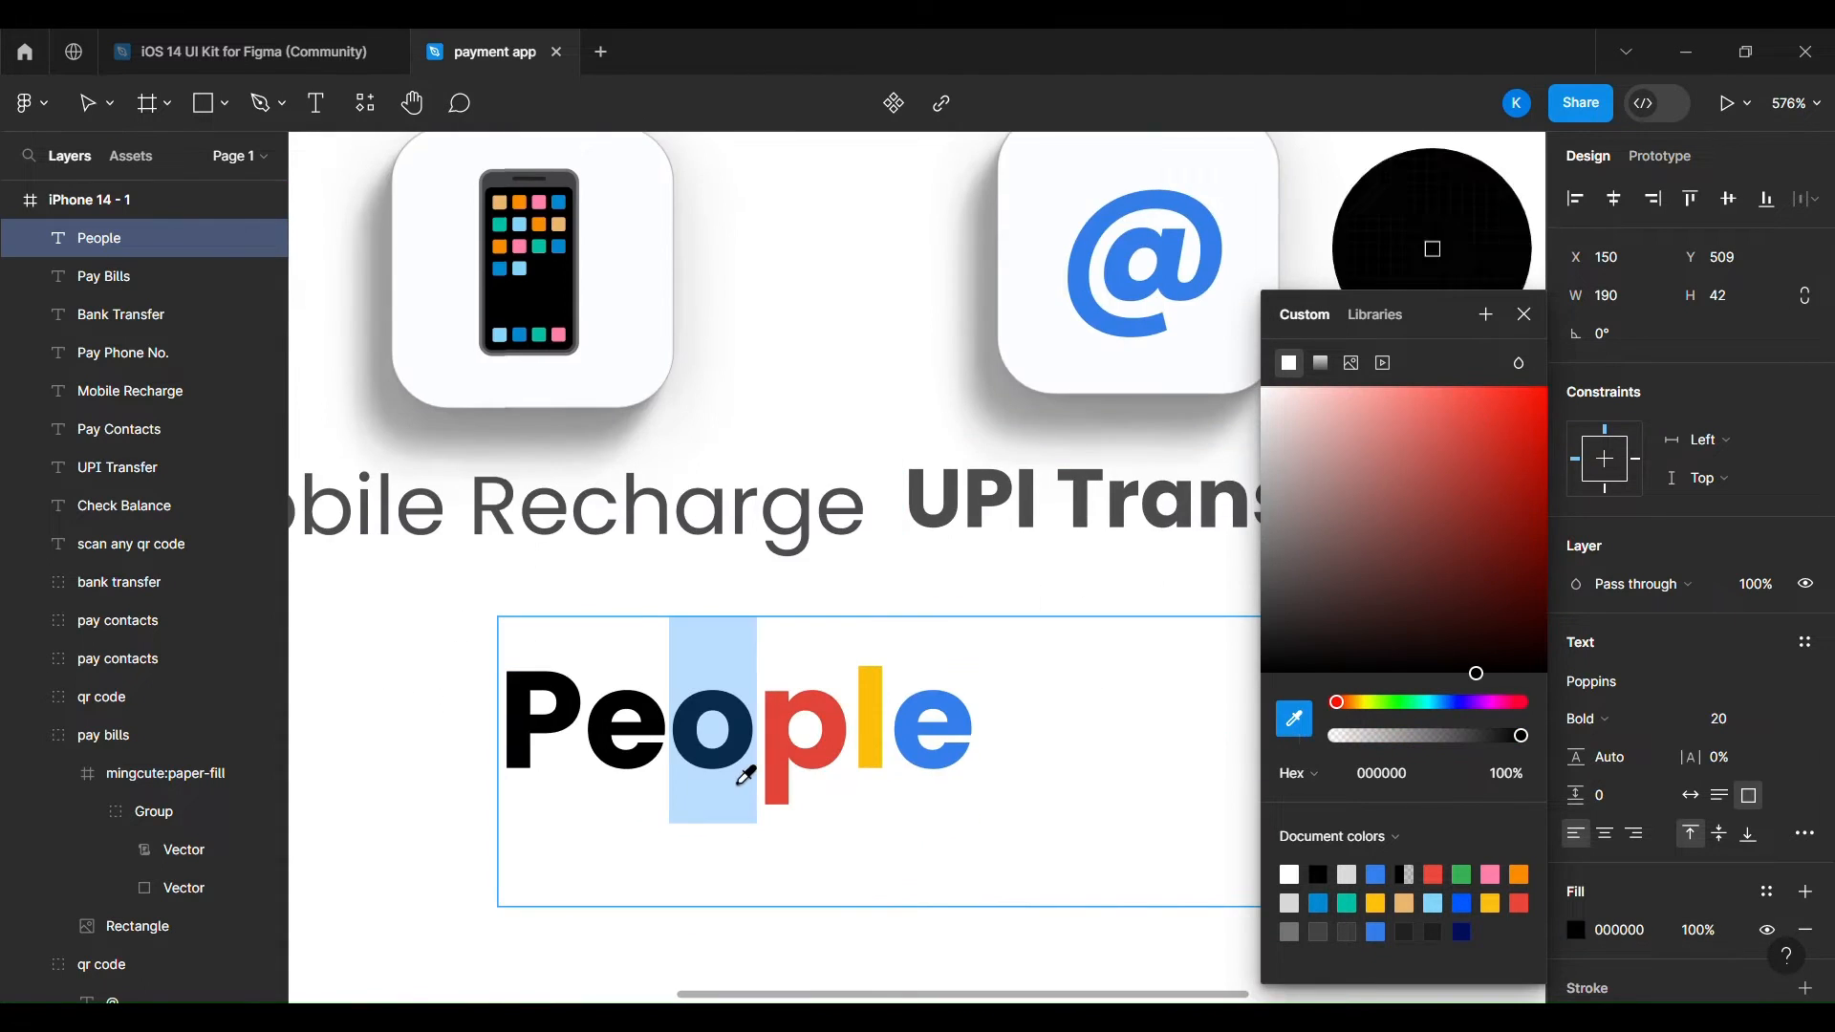
click(1228, 325)
scroll(1110, 692, down, 5)
drag(597, 336, 539, 337)
click(1294, 718)
click(875, 712)
click(1378, 902)
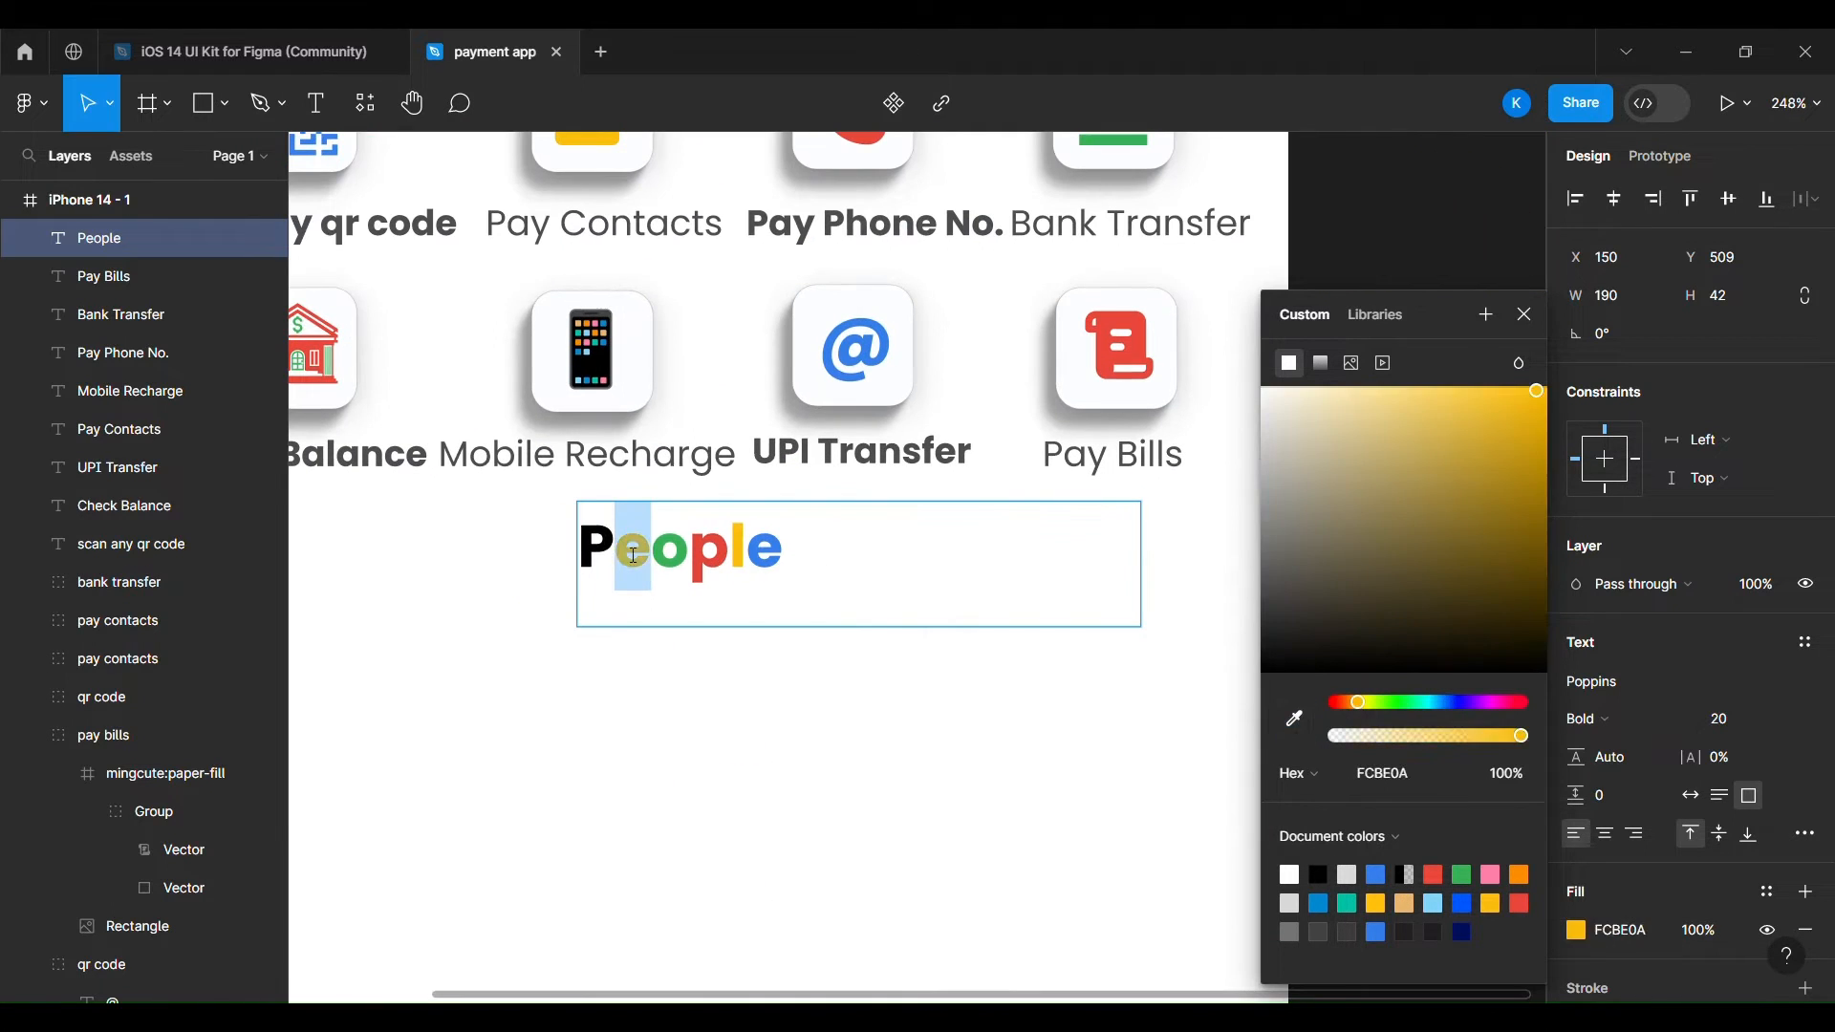
drag(615, 564, 578, 564)
click(1375, 875)
click(1524, 314)
Position the "People" heading closer to the second tile row, at about X 155, Y 505.
click(1023, 918)
scroll(1023, 917, down, 5)
drag(880, 736, 899, 729)
click(1213, 709)
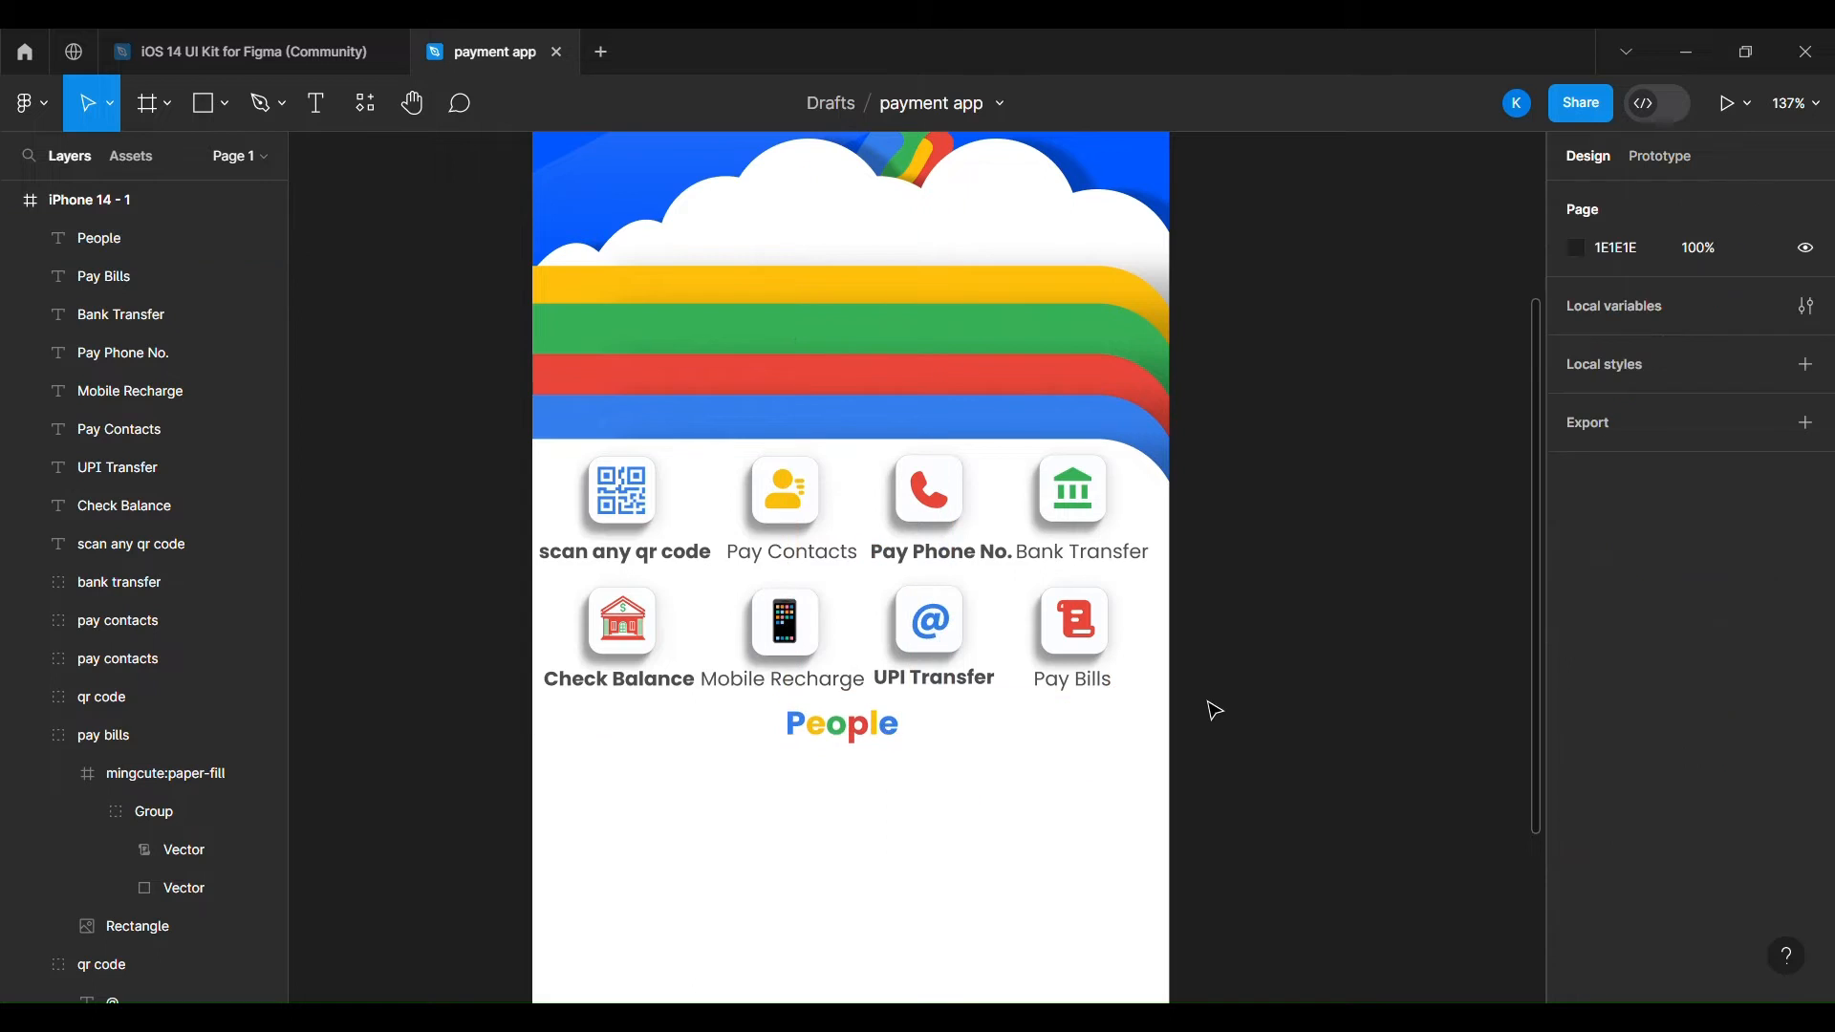
Draw an ellipse below the "People" heading and set its size to 40 by 40.
scroll(890, 420, down, 3)
scroll(742, 656, up, 5)
key(o)
drag(572, 631, 677, 730)
click(1736, 295)
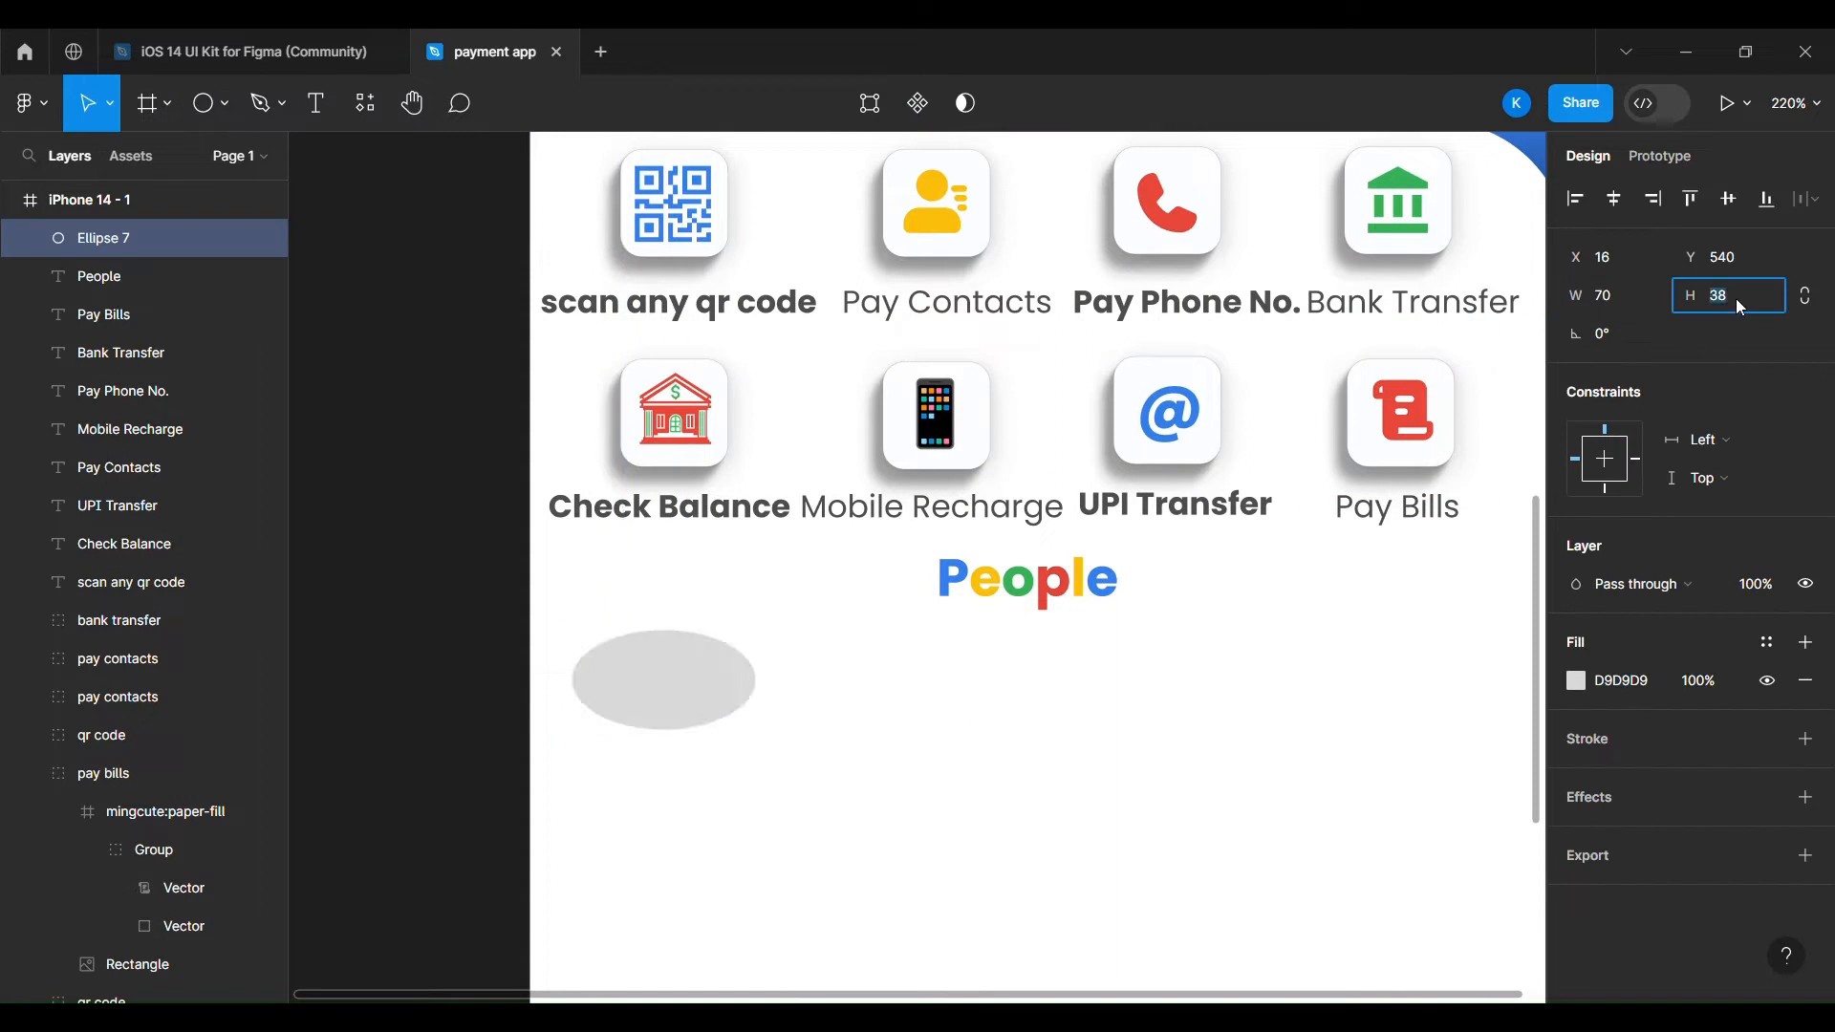
text(40)
key(shift+Tab)
text(40)
key(Return)
Convert the circle to a shadowed 3D image with the Fig3D plugin, insert it and resize it to 70 by 70.
scroll(622, 680, down, 5)
right_click(466, 727)
mouse_move(576, 814)
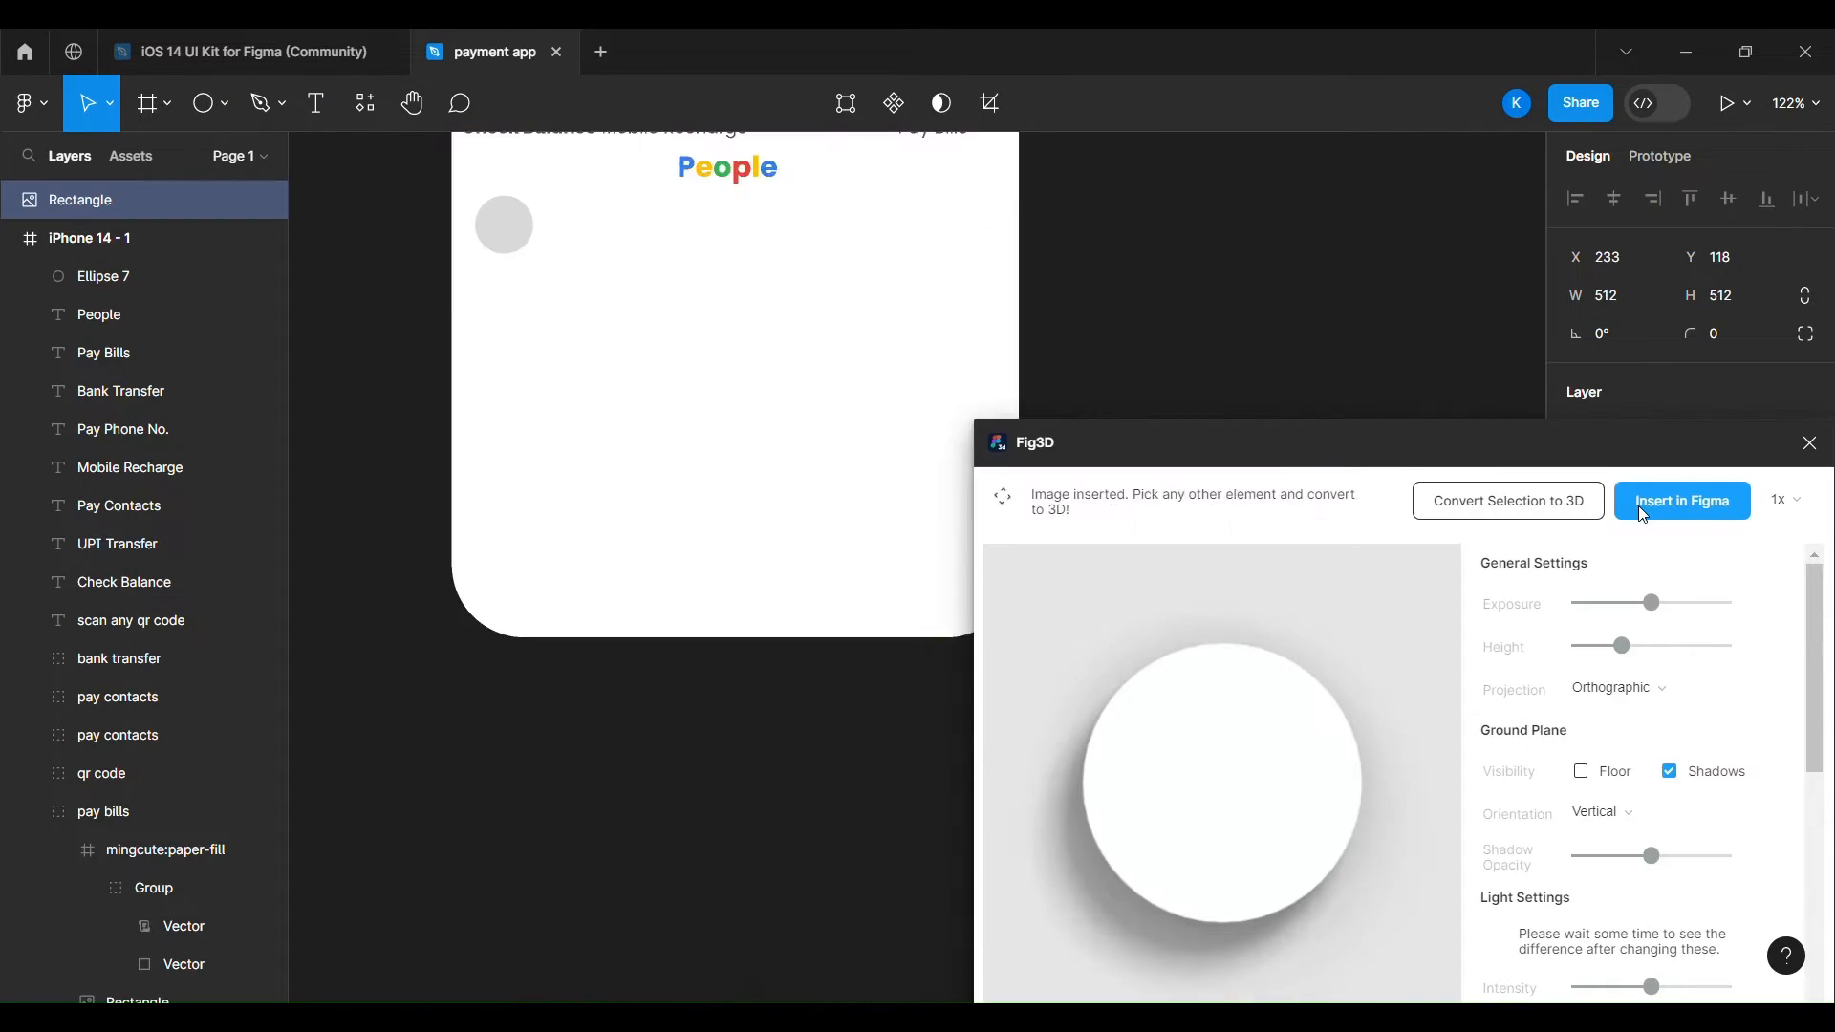
click(1638, 499)
click(676, 616)
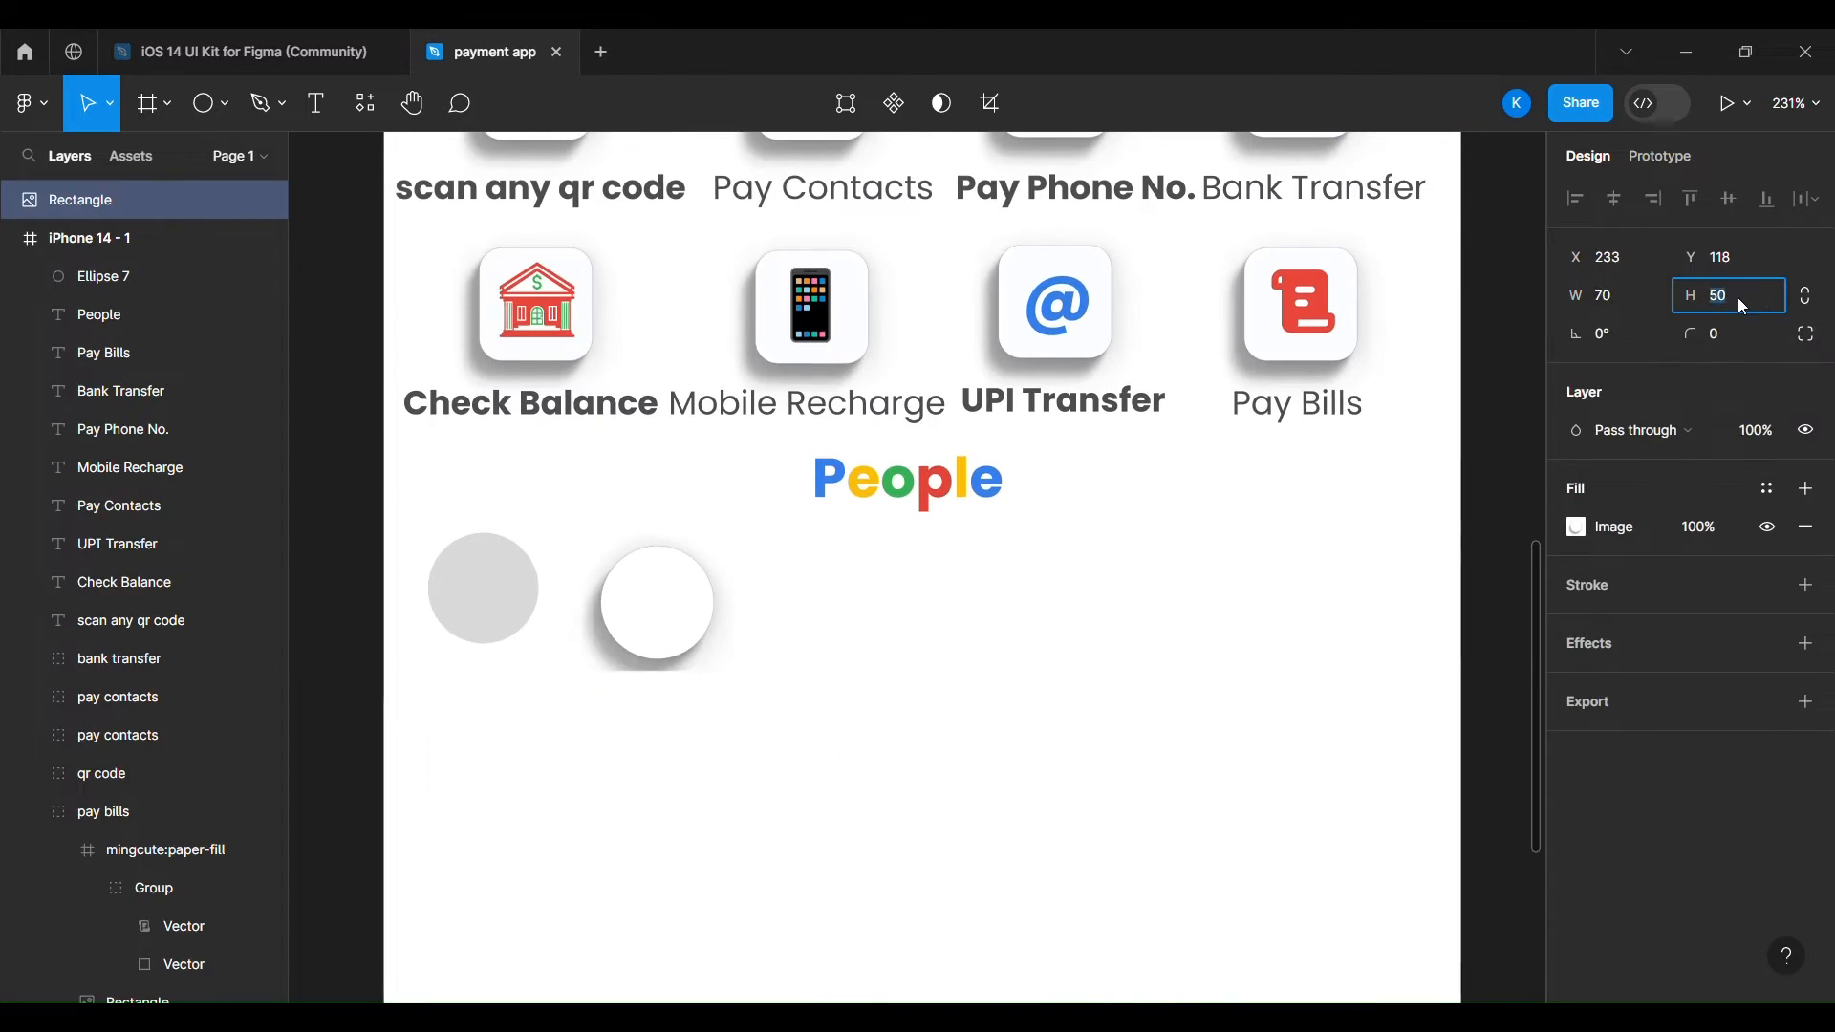
text(70)
key(Return)
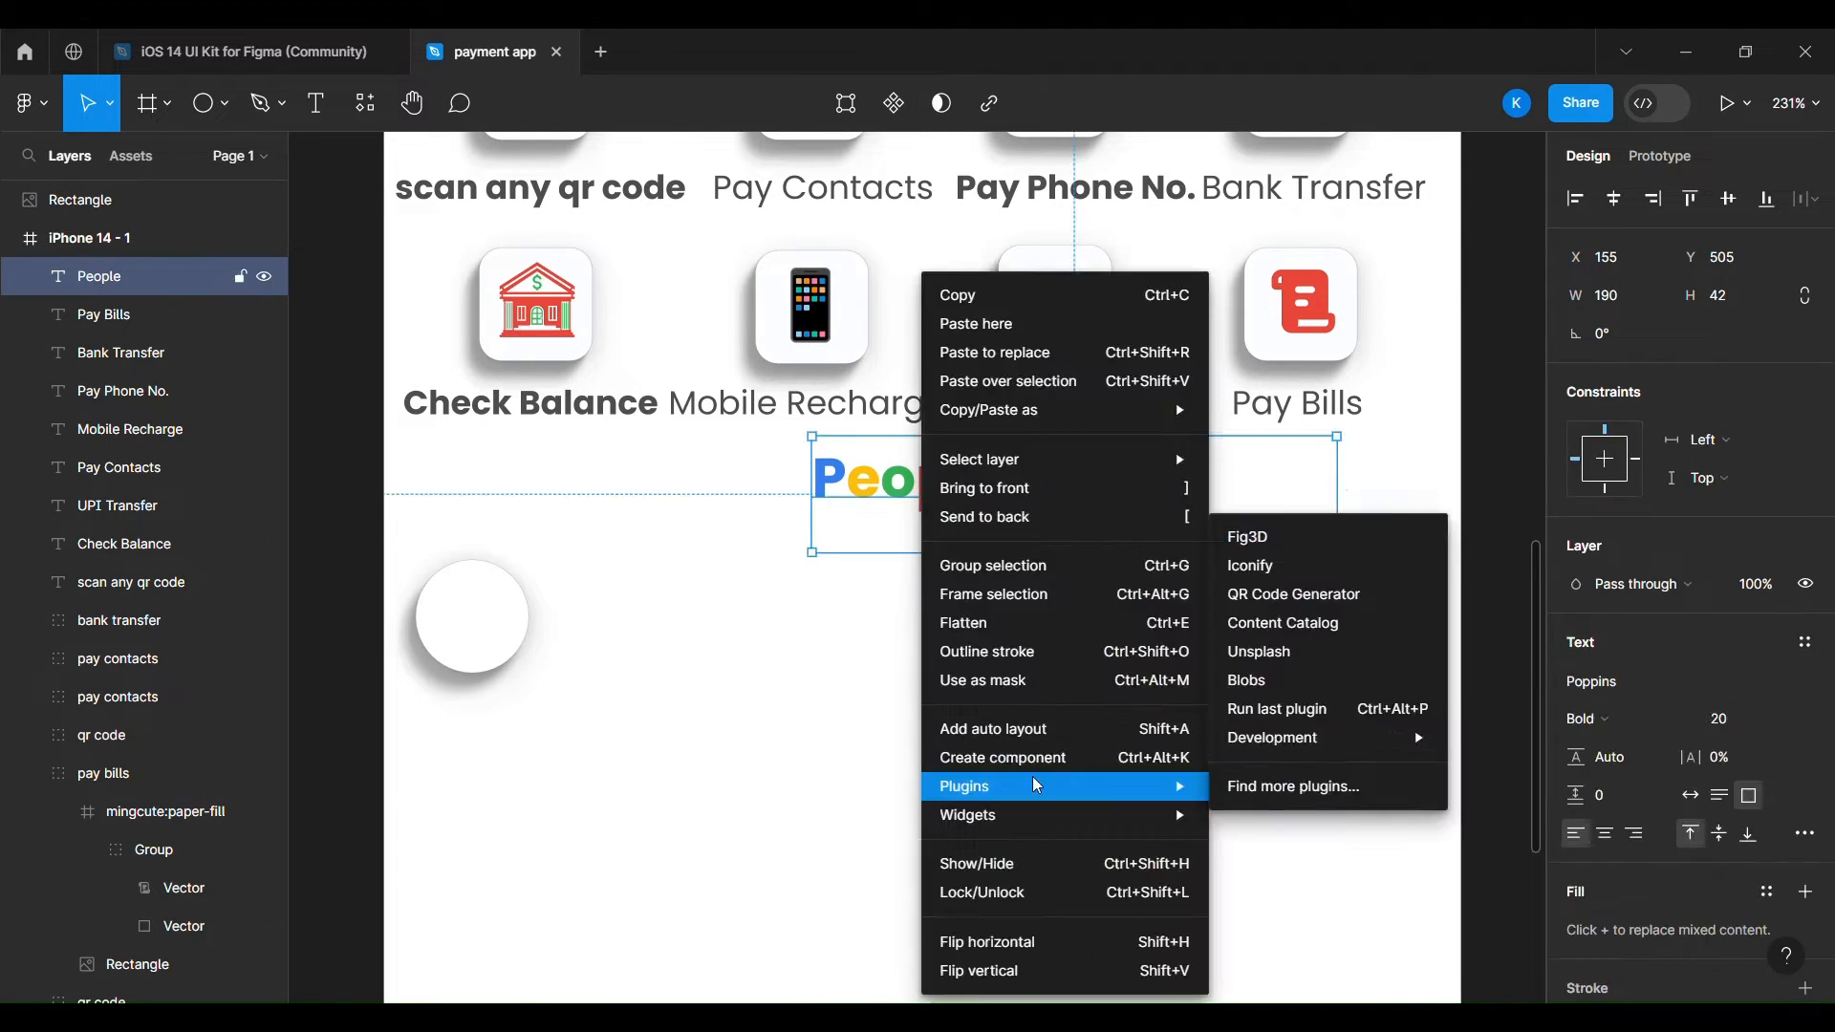
Try to convert the "People" heading to a 3D image with the Fig3D plugin.
click(1230, 530)
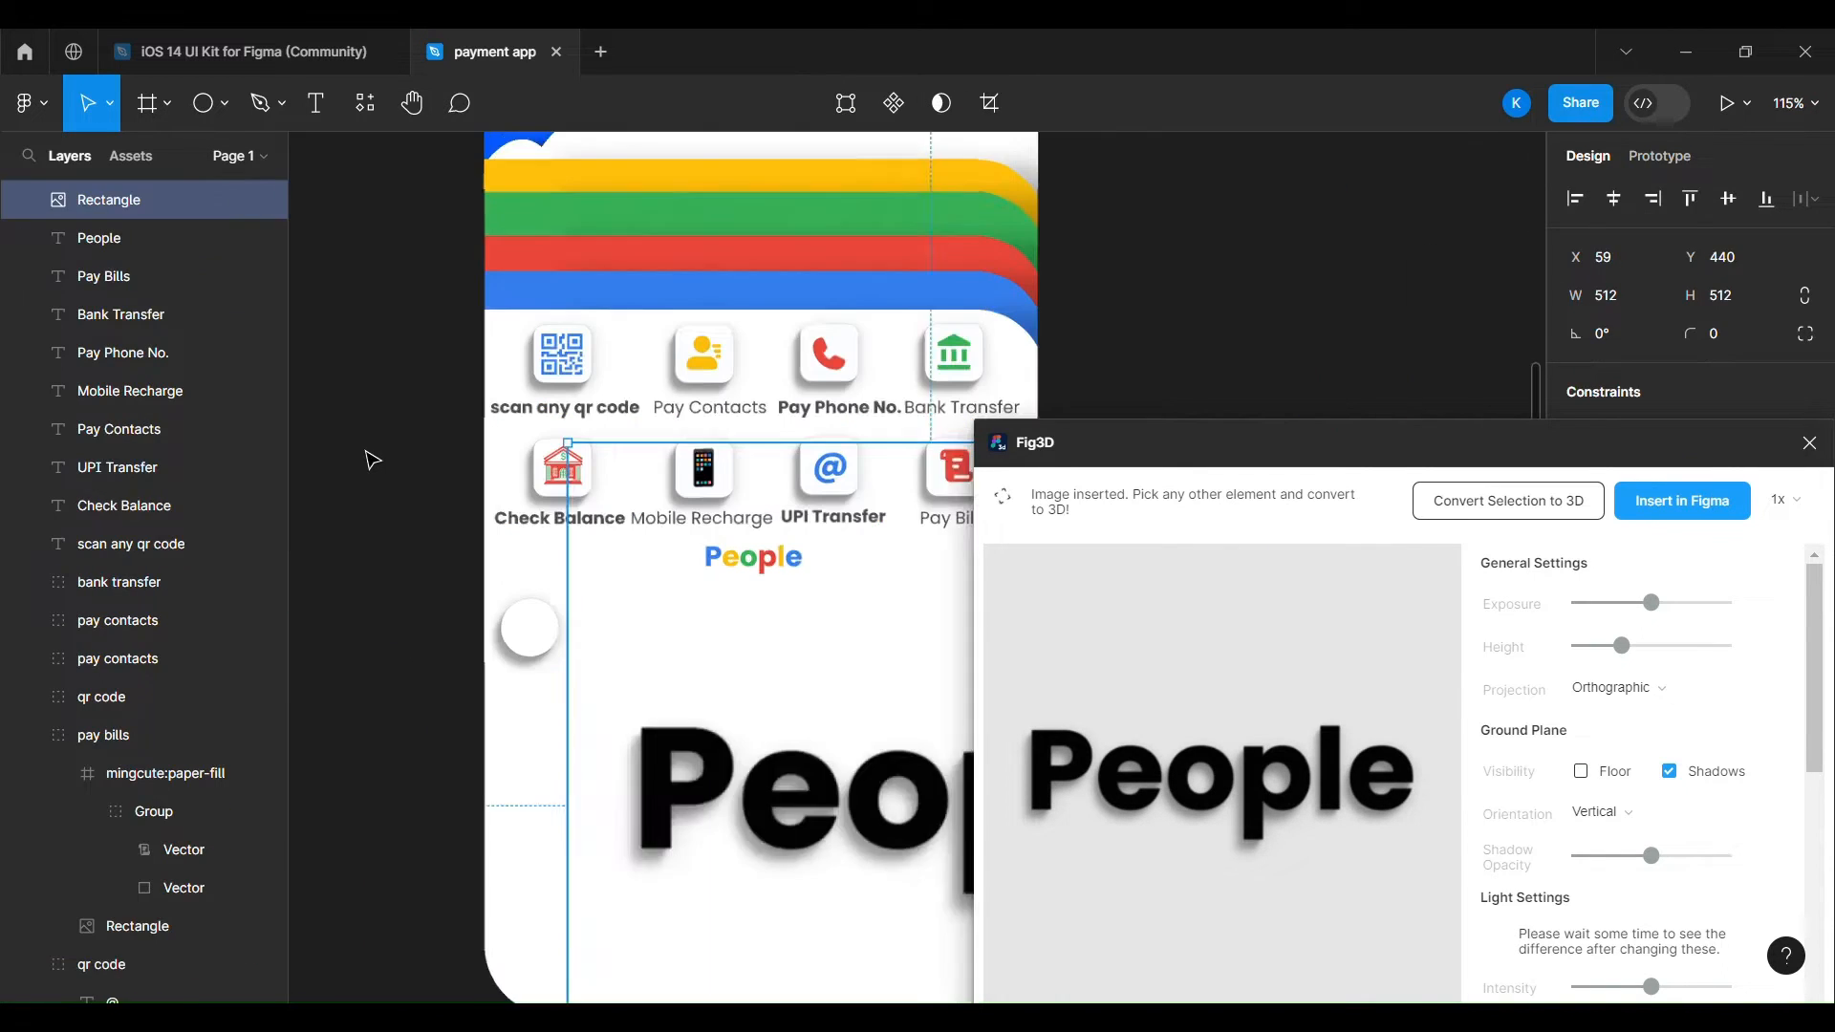
Duplicate the white 3D circle into centred rows of five, three and one below the "People" heading.
click(541, 616)
drag(554, 631, 870, 724)
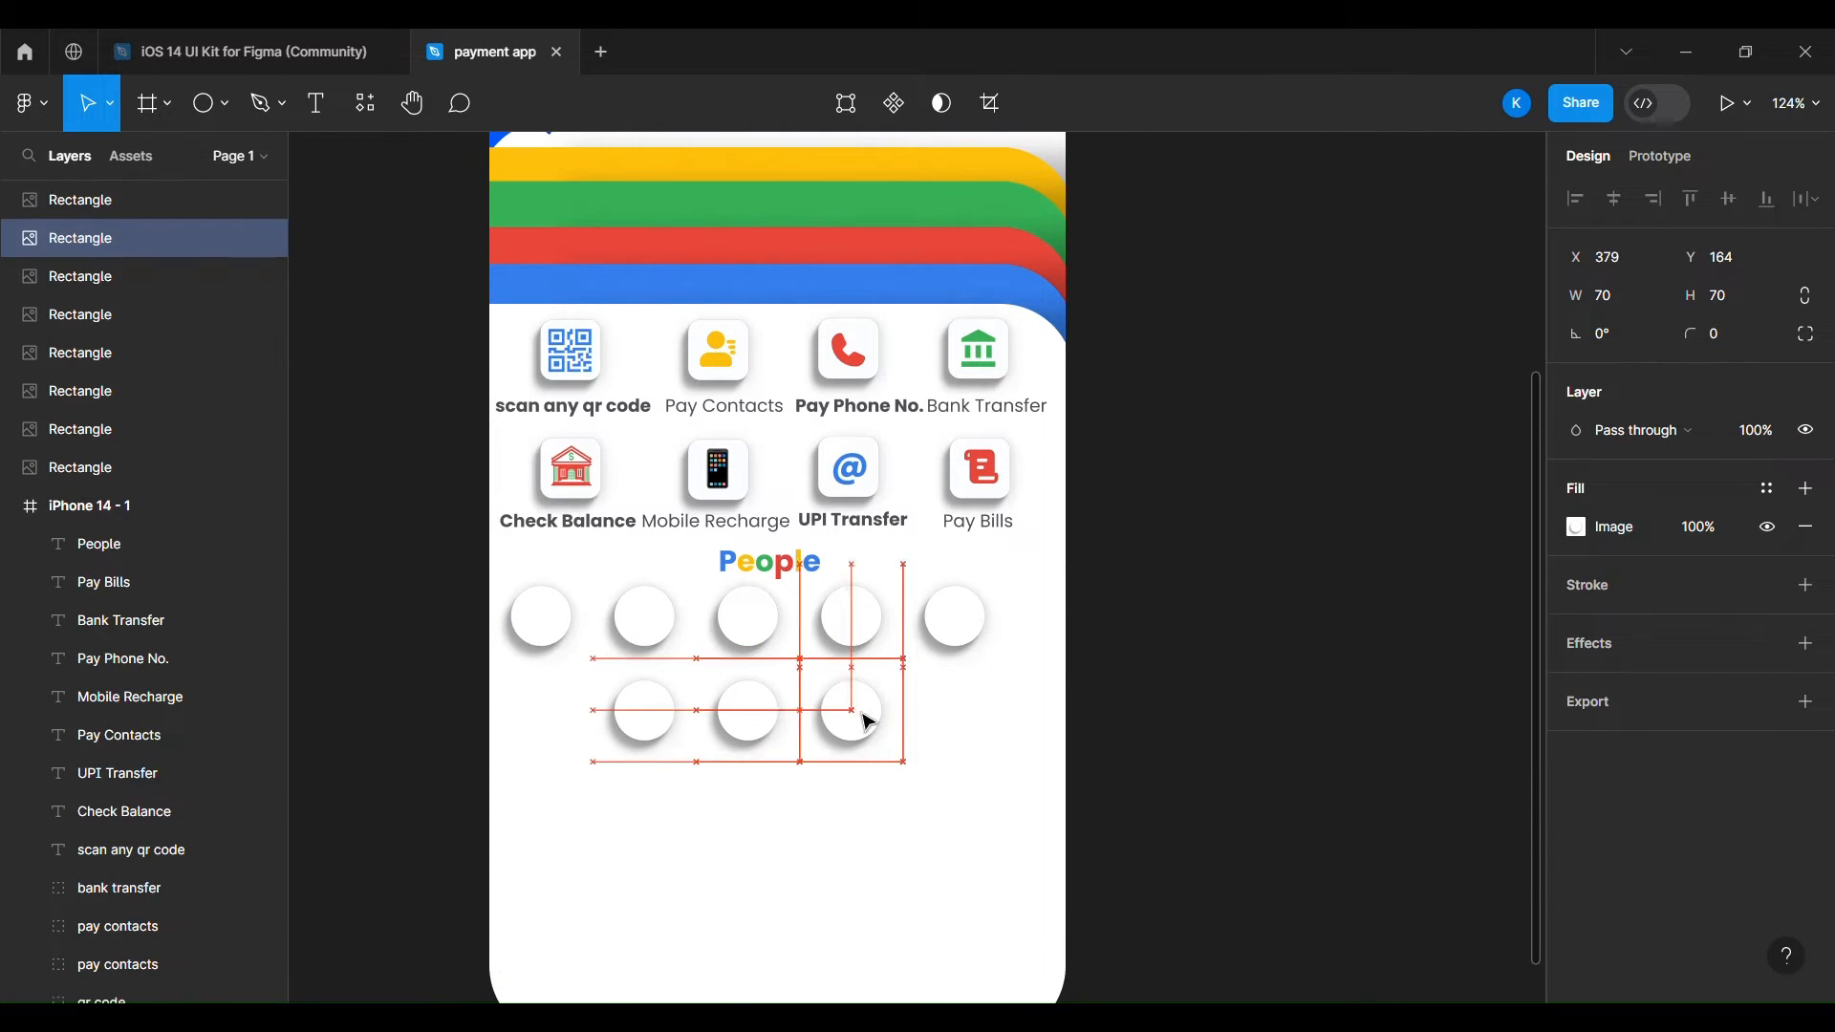
drag(541, 616, 580, 617)
drag(748, 712, 785, 726)
drag(860, 725, 873, 725)
click(1151, 697)
scroll(1151, 697, down, 2)
drag(778, 536, 786, 627)
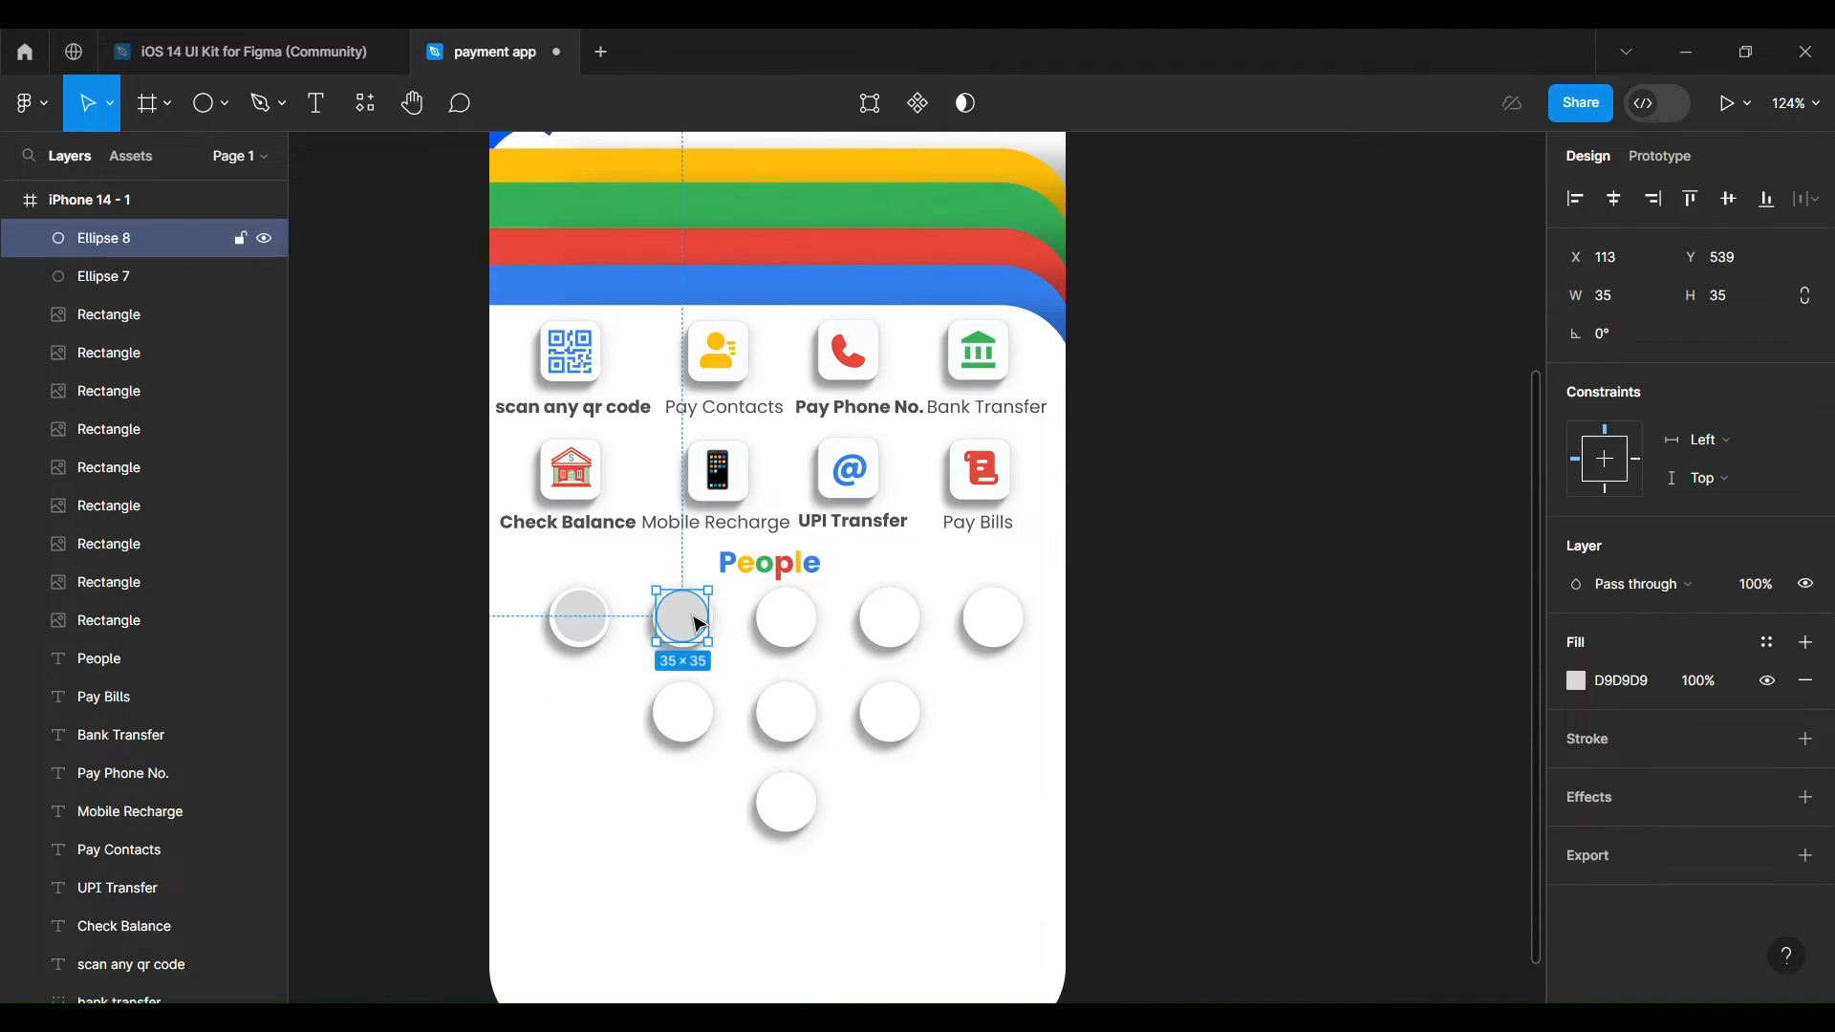
Duplicate the 35 by 35 grey circle and centre a copy on each remaining white circle.
key(ctrl+d)
drag(700, 625, 803, 814)
key(ctrl+d)
key(ctrl+d)
key(ctrl+d)
key(ctrl+d)
key(ctrl+d)
key(ctrl+d)
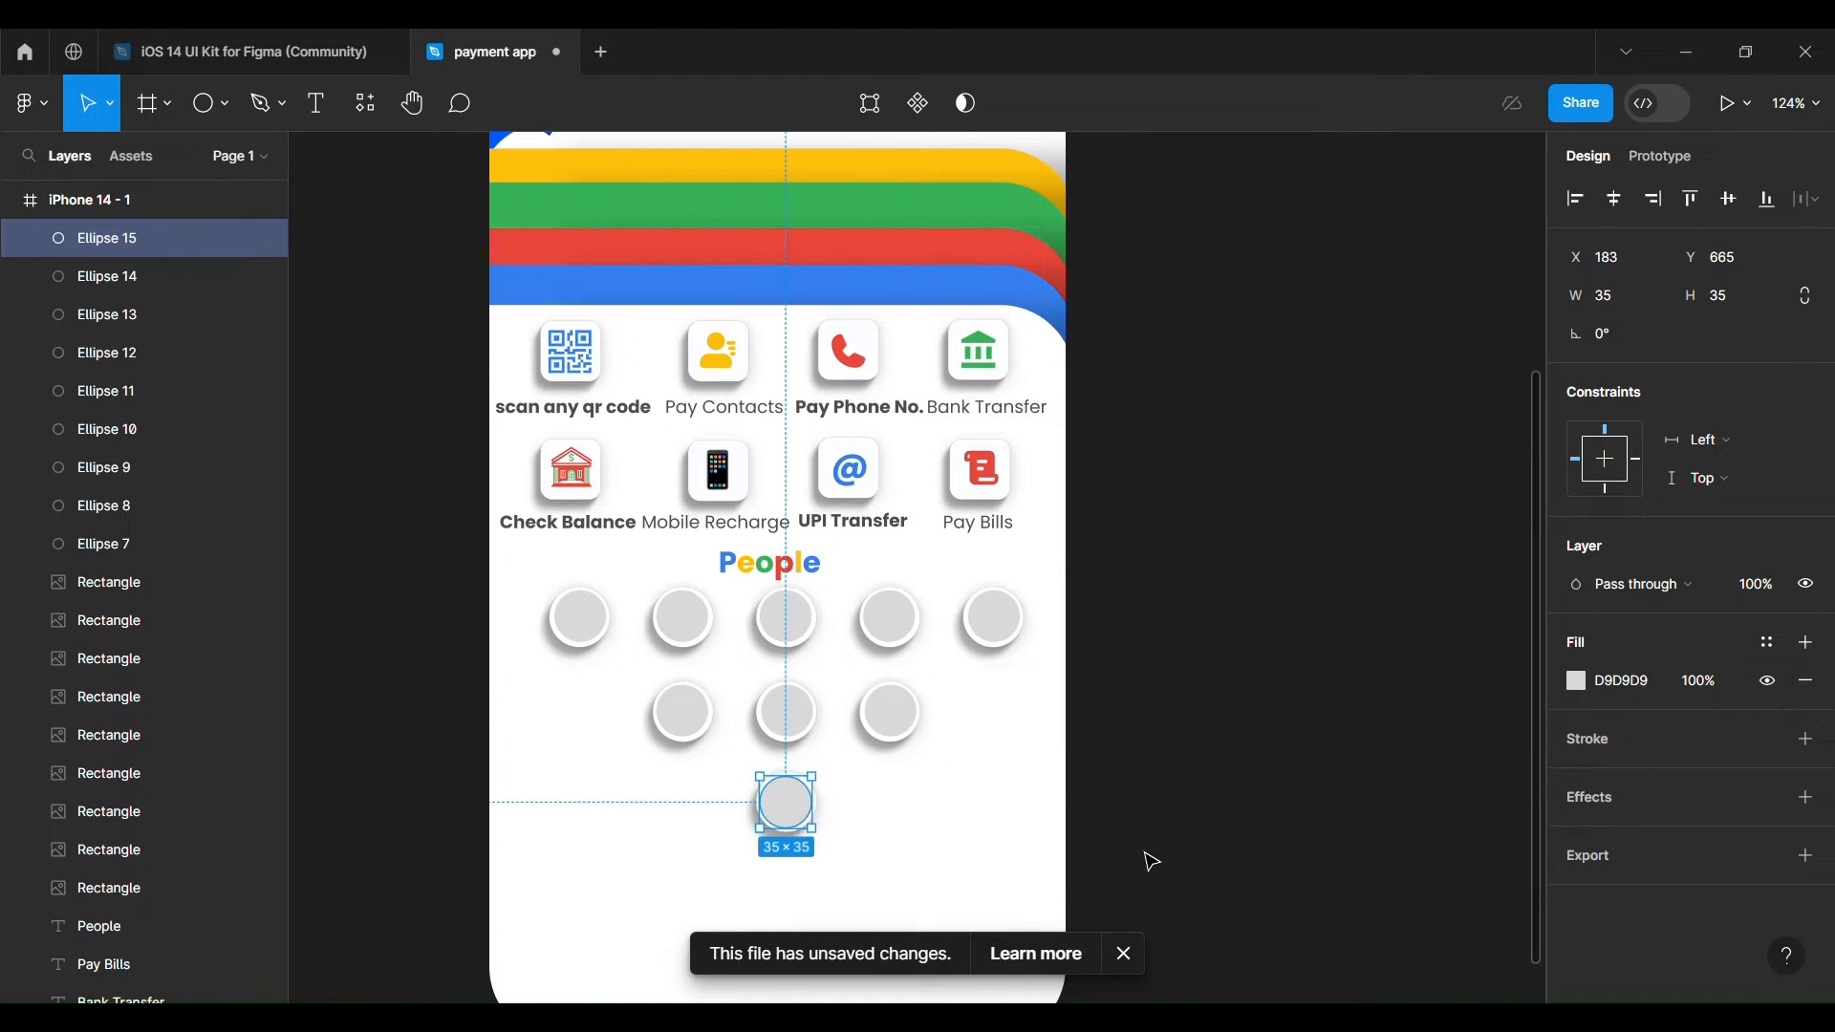
Fill the first grey circle of the upper row with a portrait photo from the Unsplash plugin and select the second circle.
scroll(1152, 863, down, 2)
click(579, 516)
right_click(558, 522)
click(977, 612)
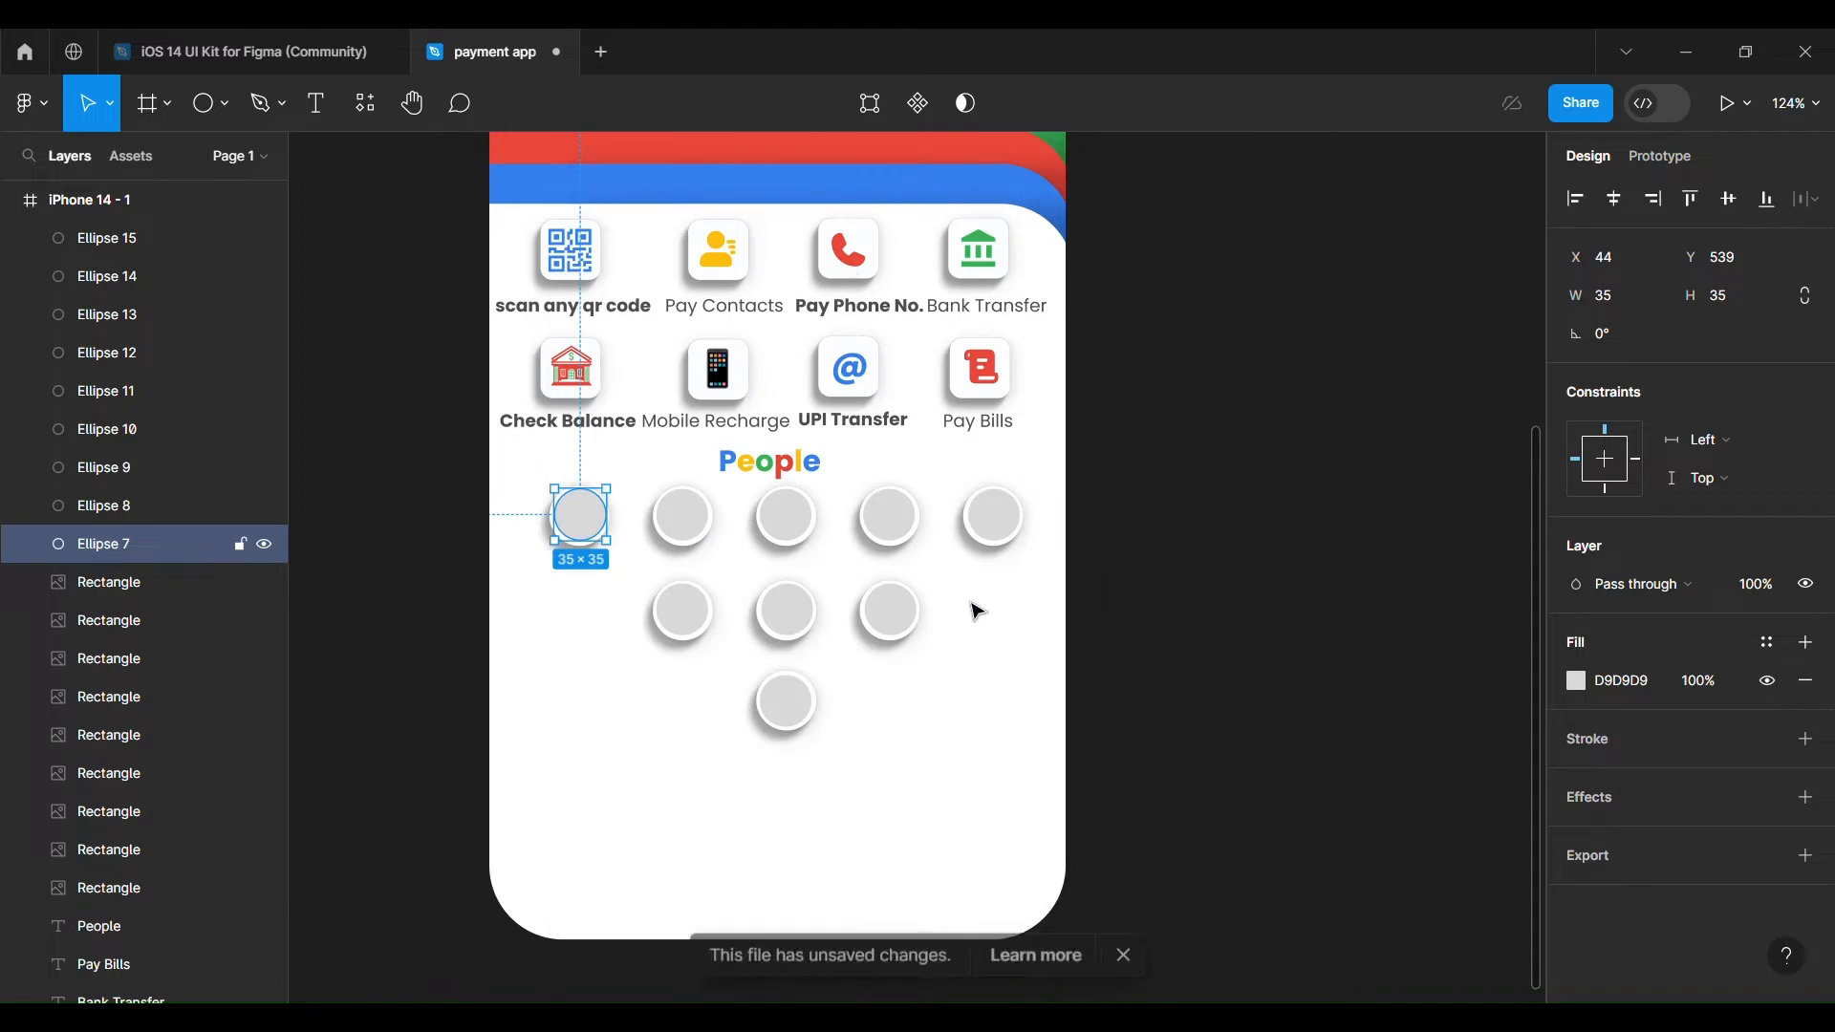
click(1375, 228)
click(1113, 434)
click(685, 519)
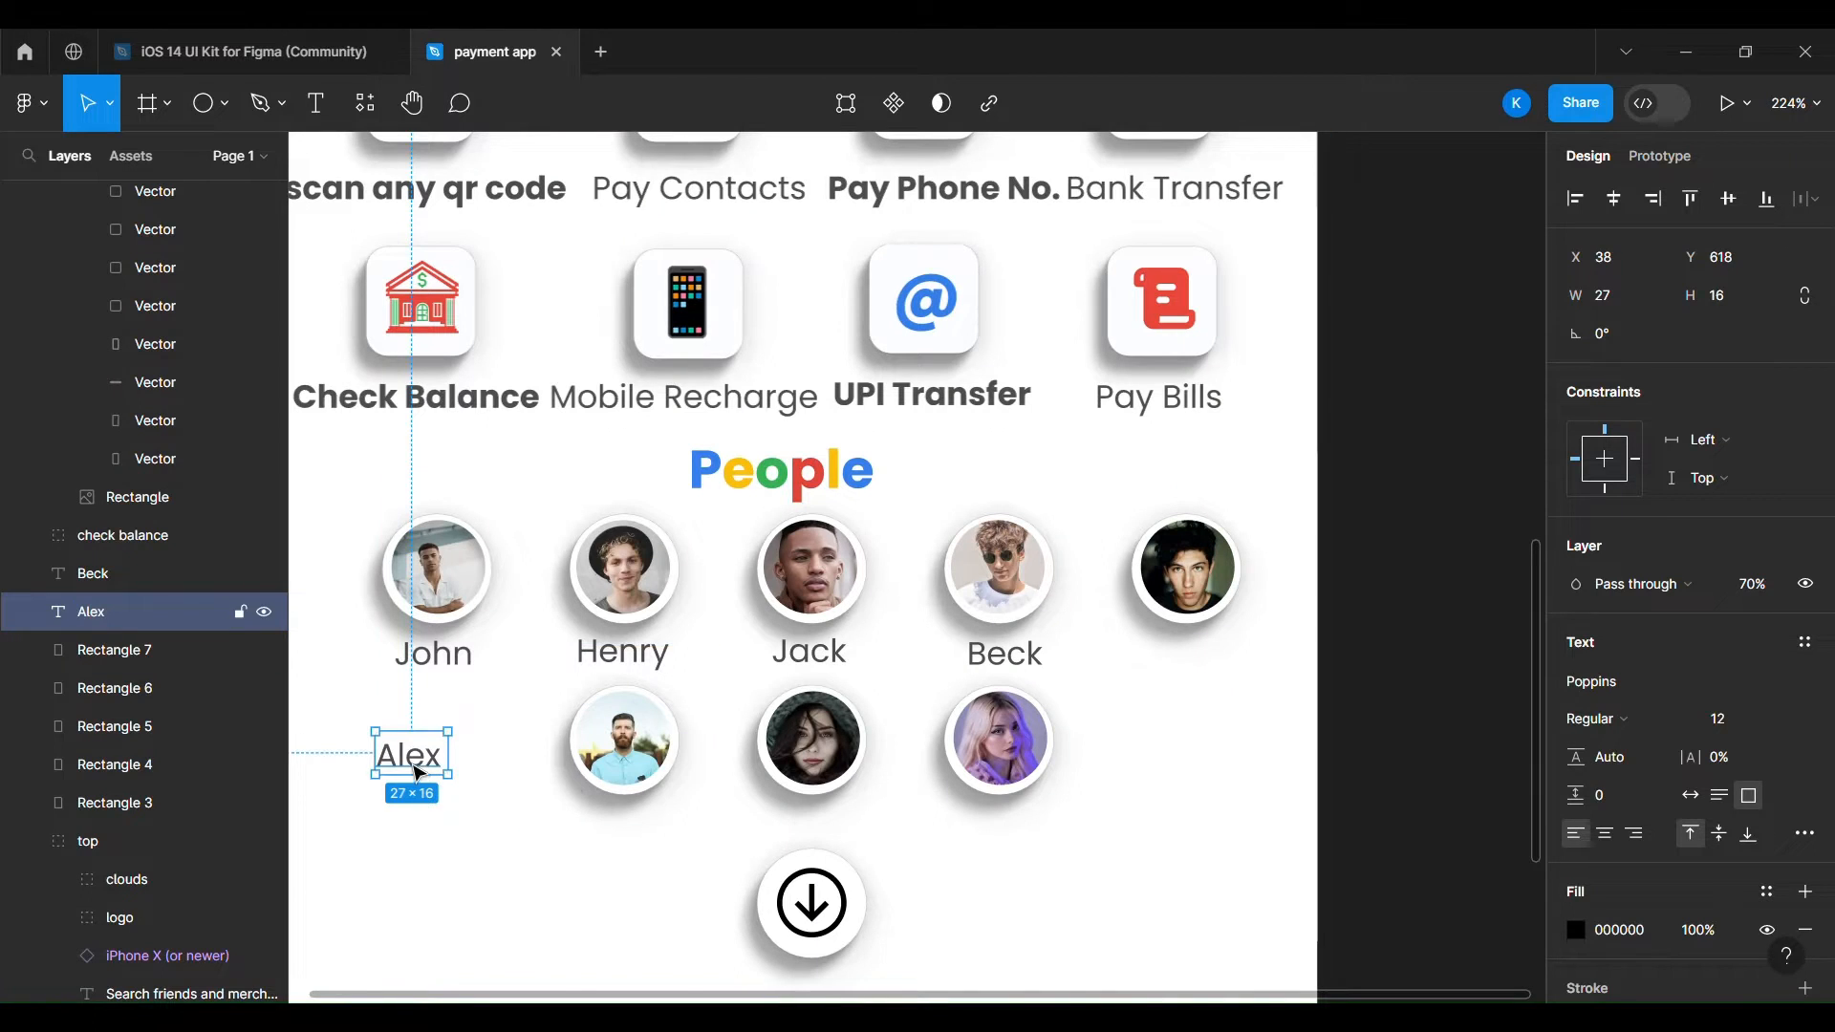
Place the loose name label under the fifth portrait of the upper row.
drag(415, 773, 1190, 672)
scroll(1196, 660, up, 3)
scroll(1189, 672, down, 5)
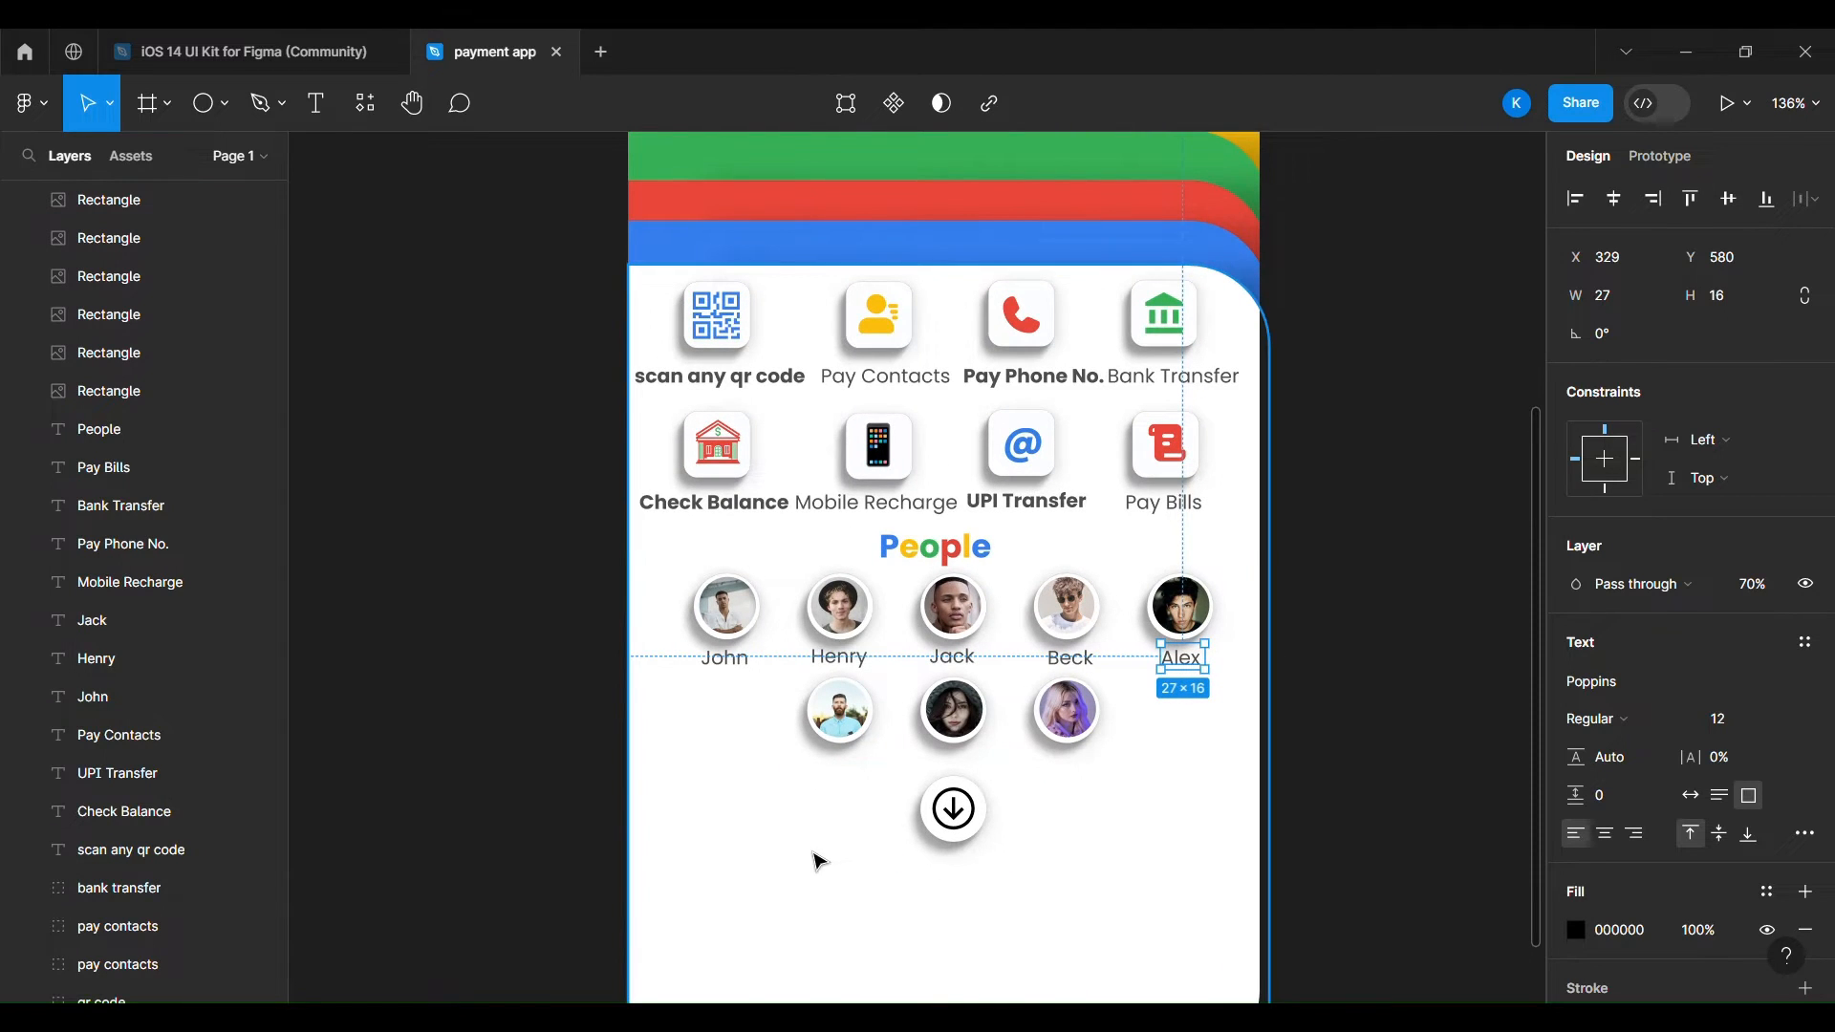
Paste another label, enter the contact's first name, narrow its box to about 29 and place it under the second row's first portrait.
click(704, 909)
key(ctrl+v)
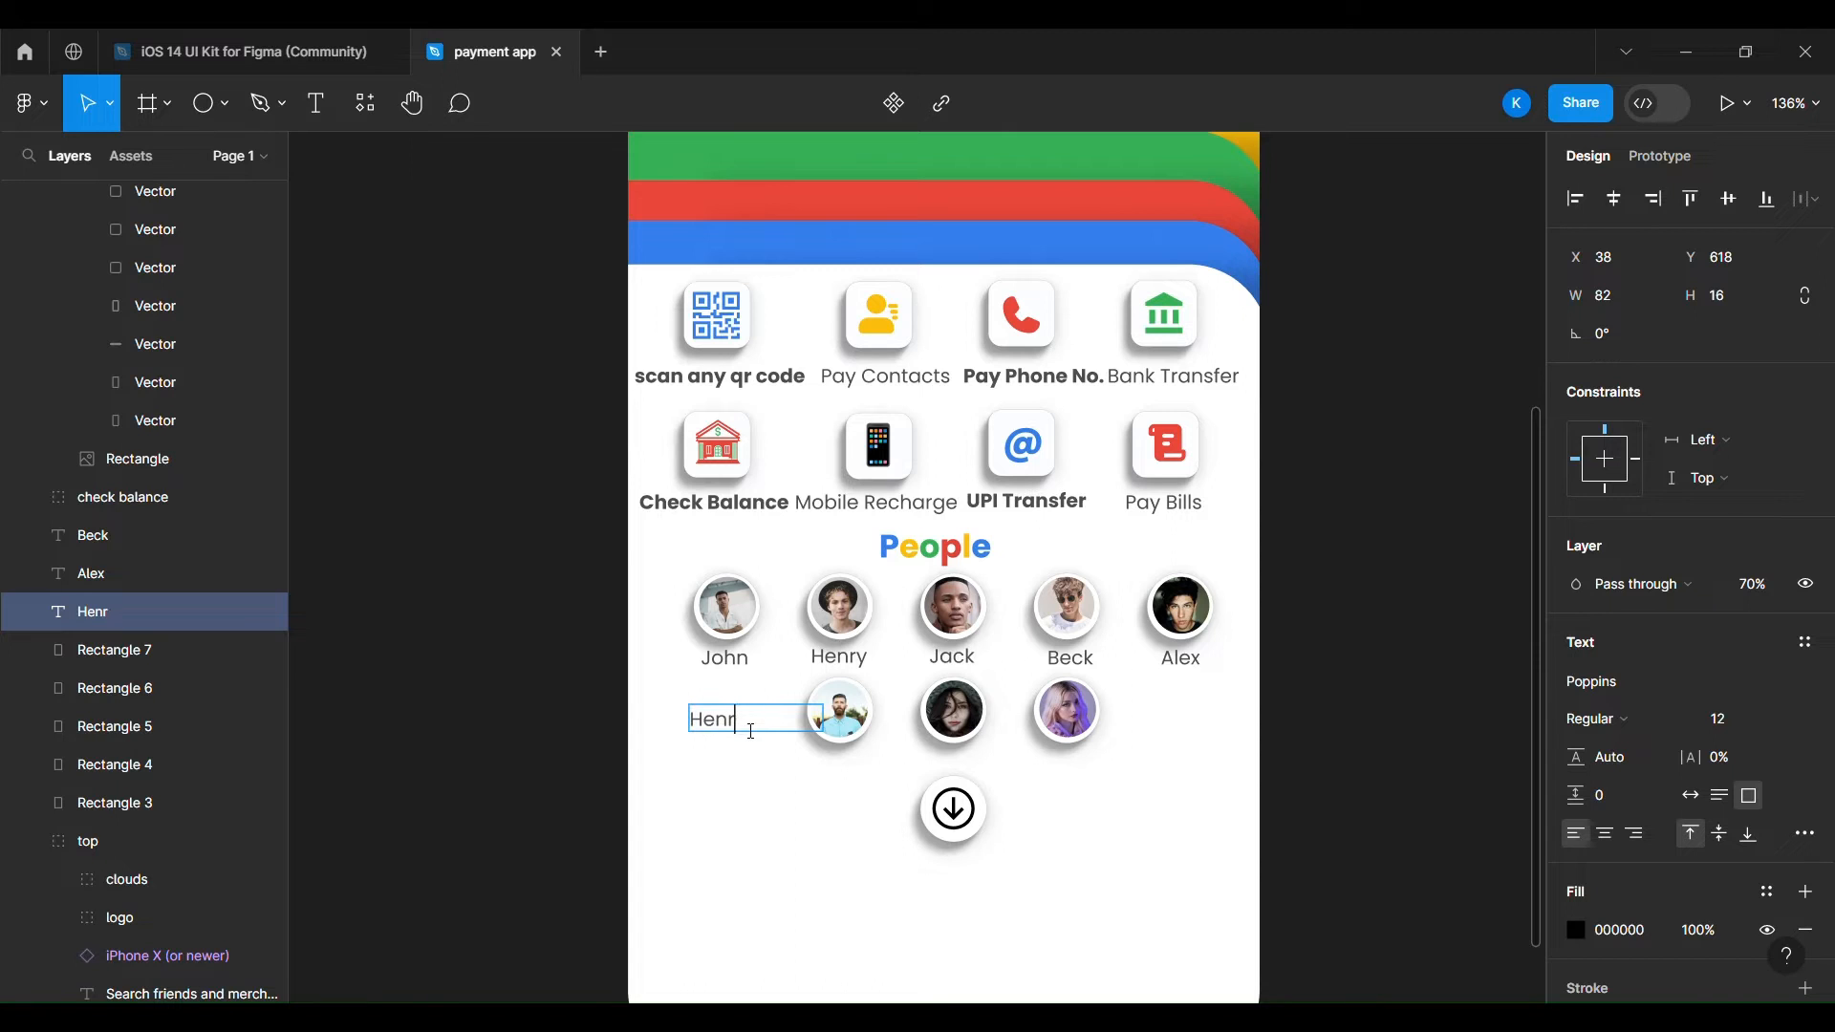
scroll(812, 736, up, 5)
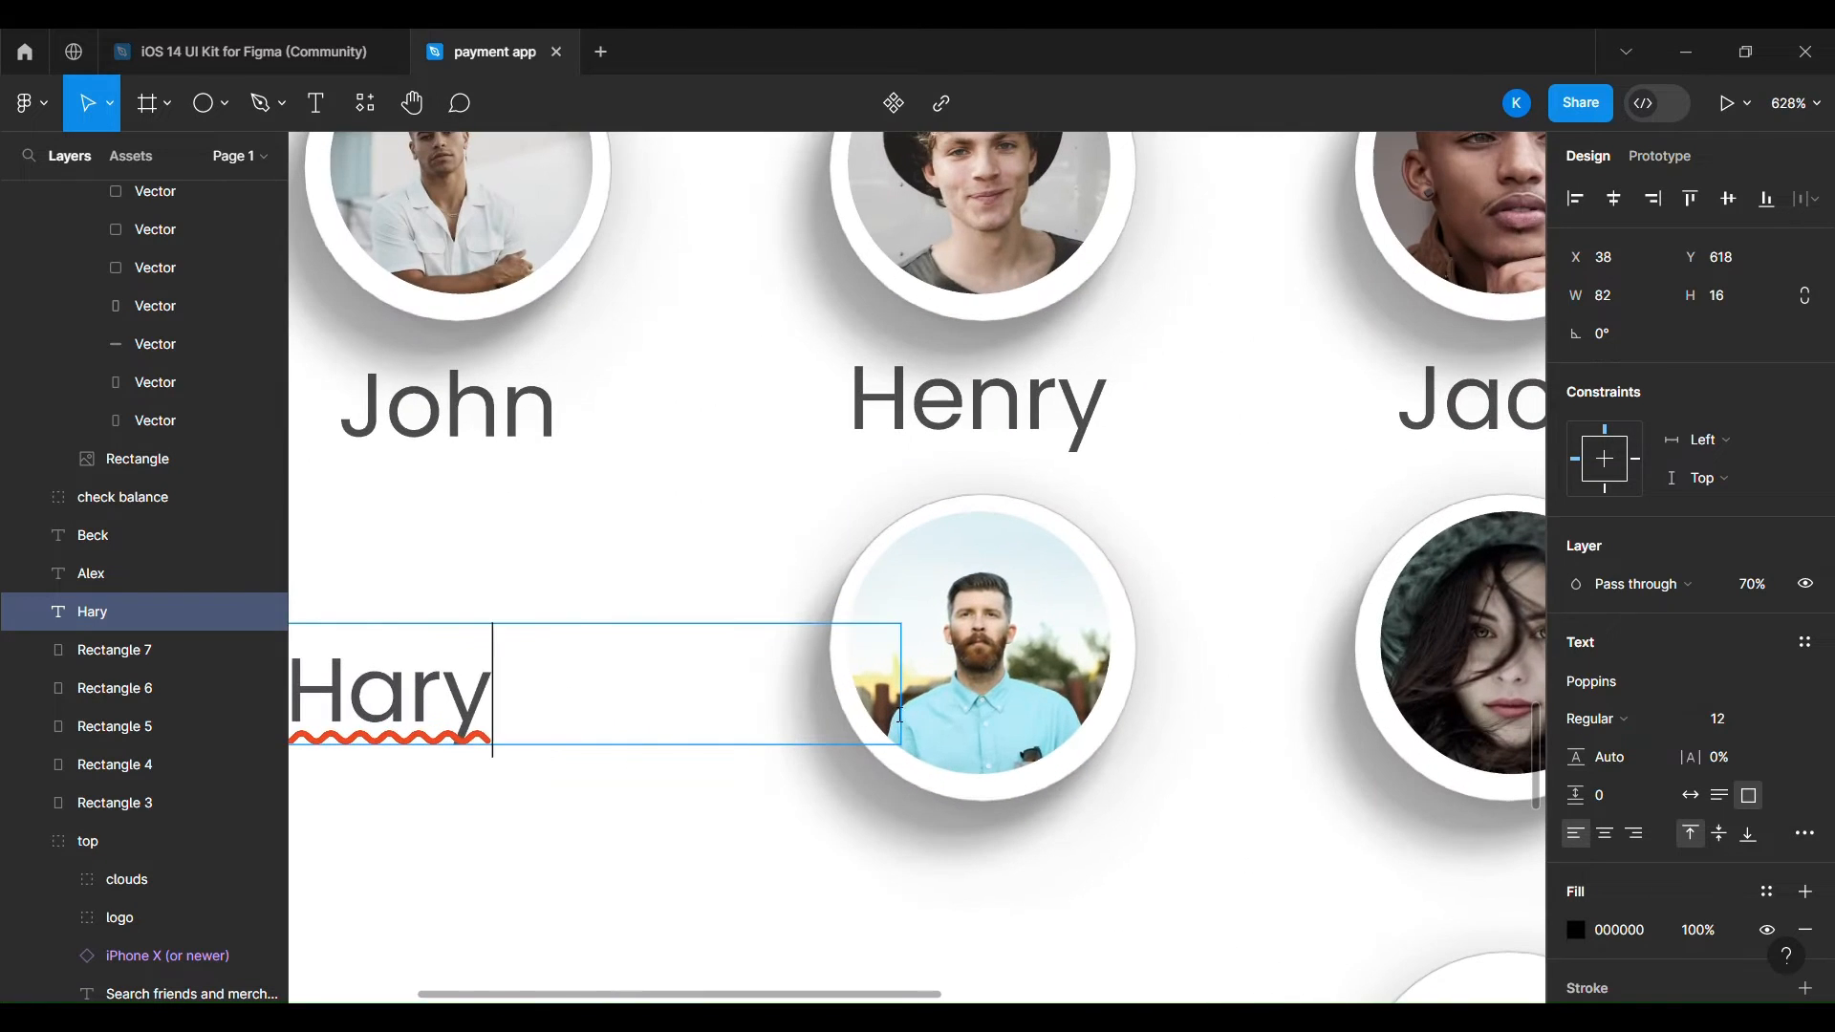
key(Escape)
drag(855, 715, 654, 772)
scroll(506, 715, down, 4)
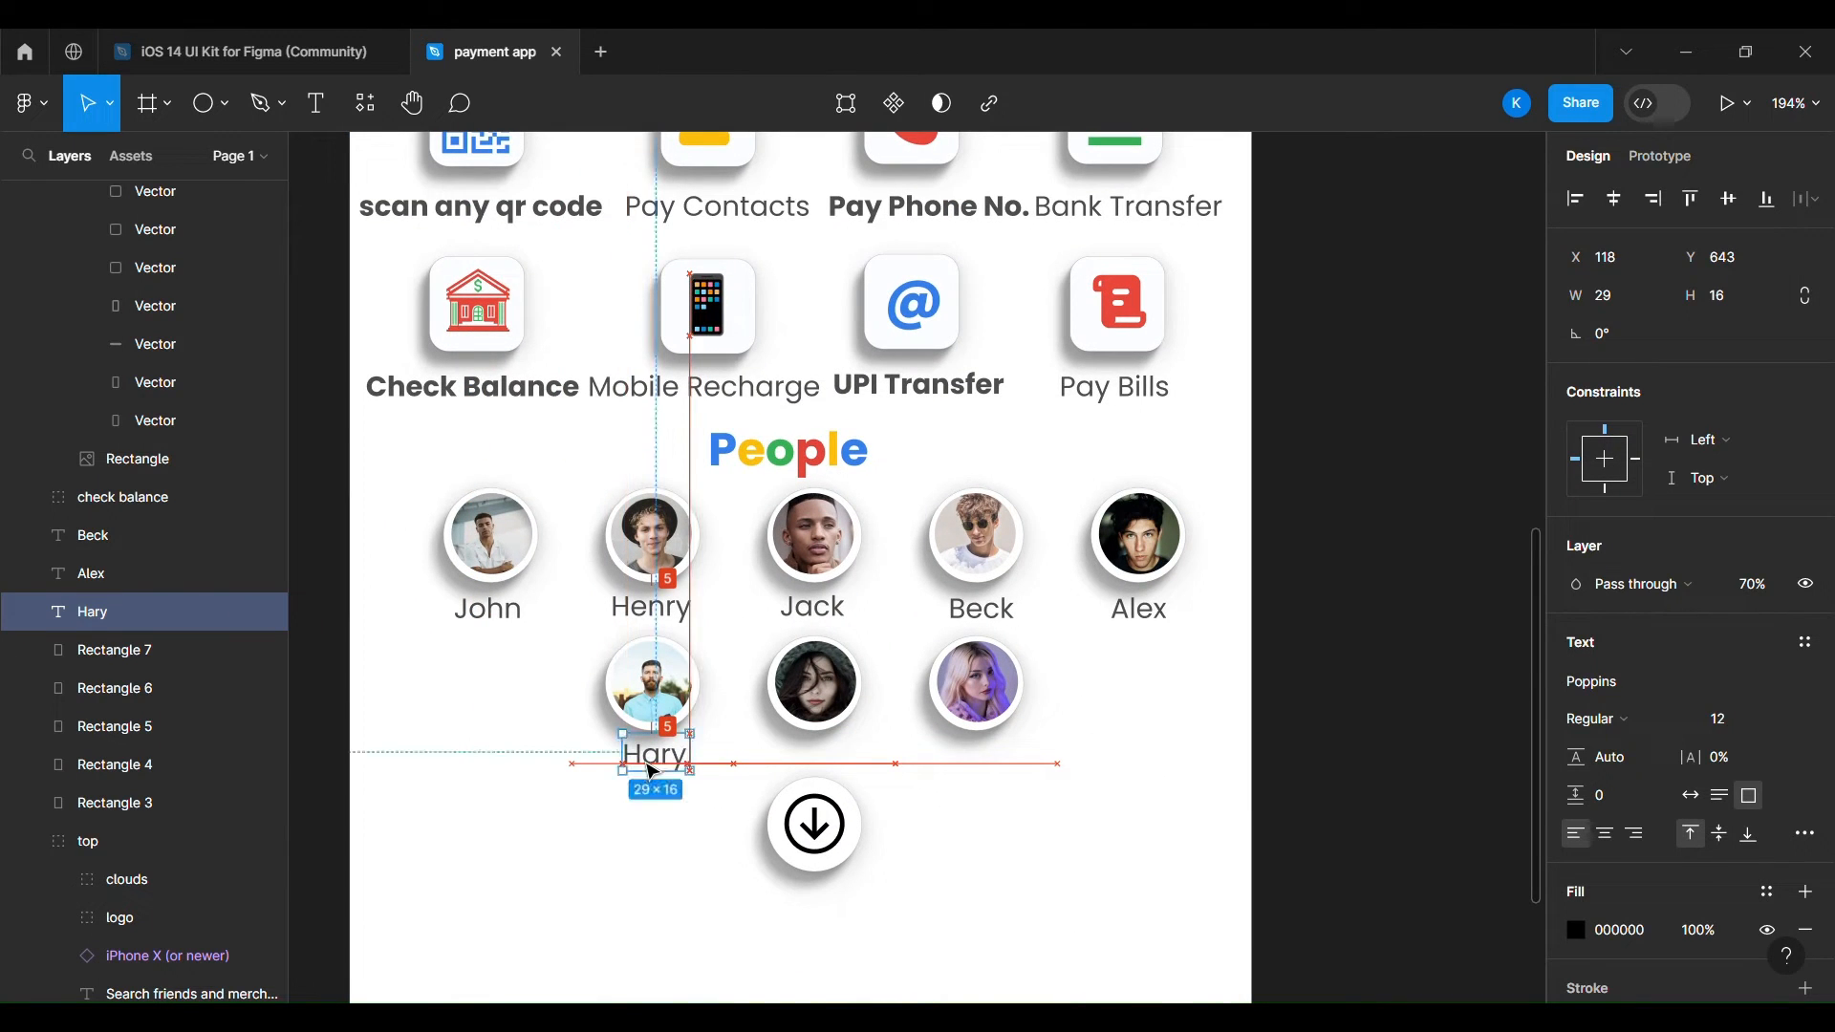
click(518, 882)
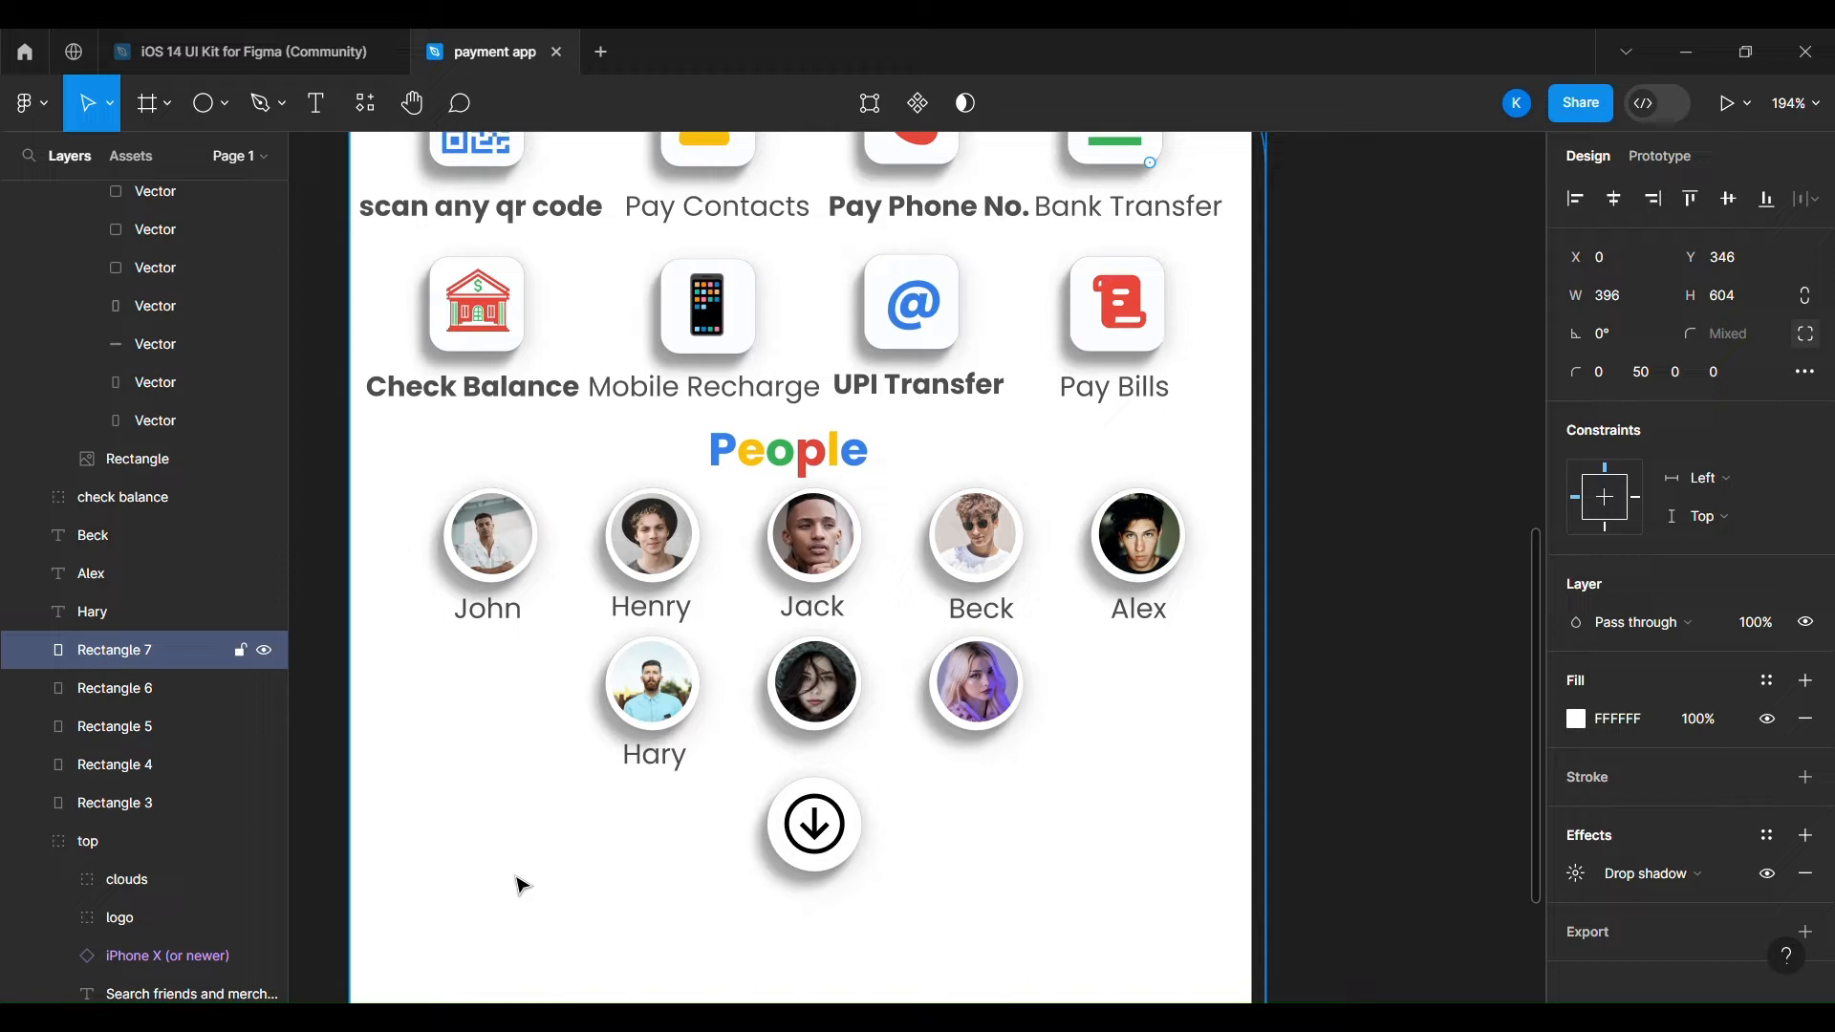
Duplicate that name label, enter the next contact's first name and place it under the second row's middle portrait.
click(670, 786)
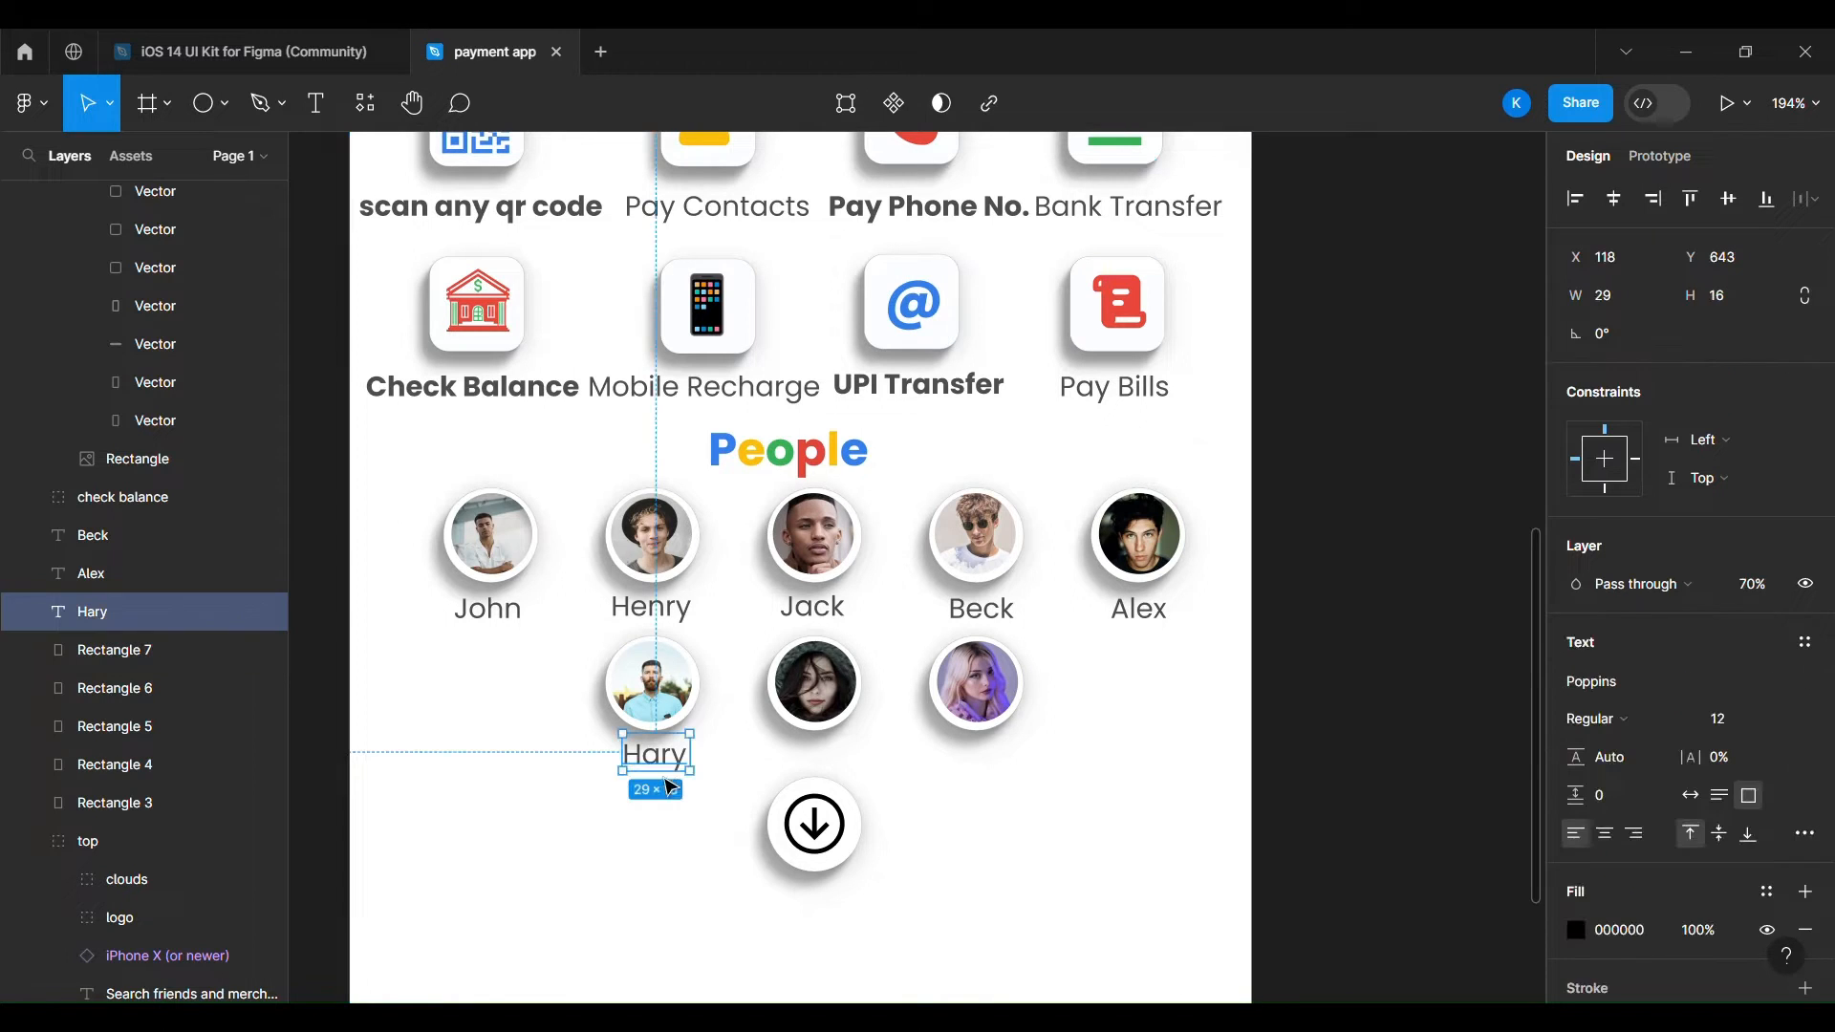
drag(651, 770, 507, 932)
double_click(531, 929)
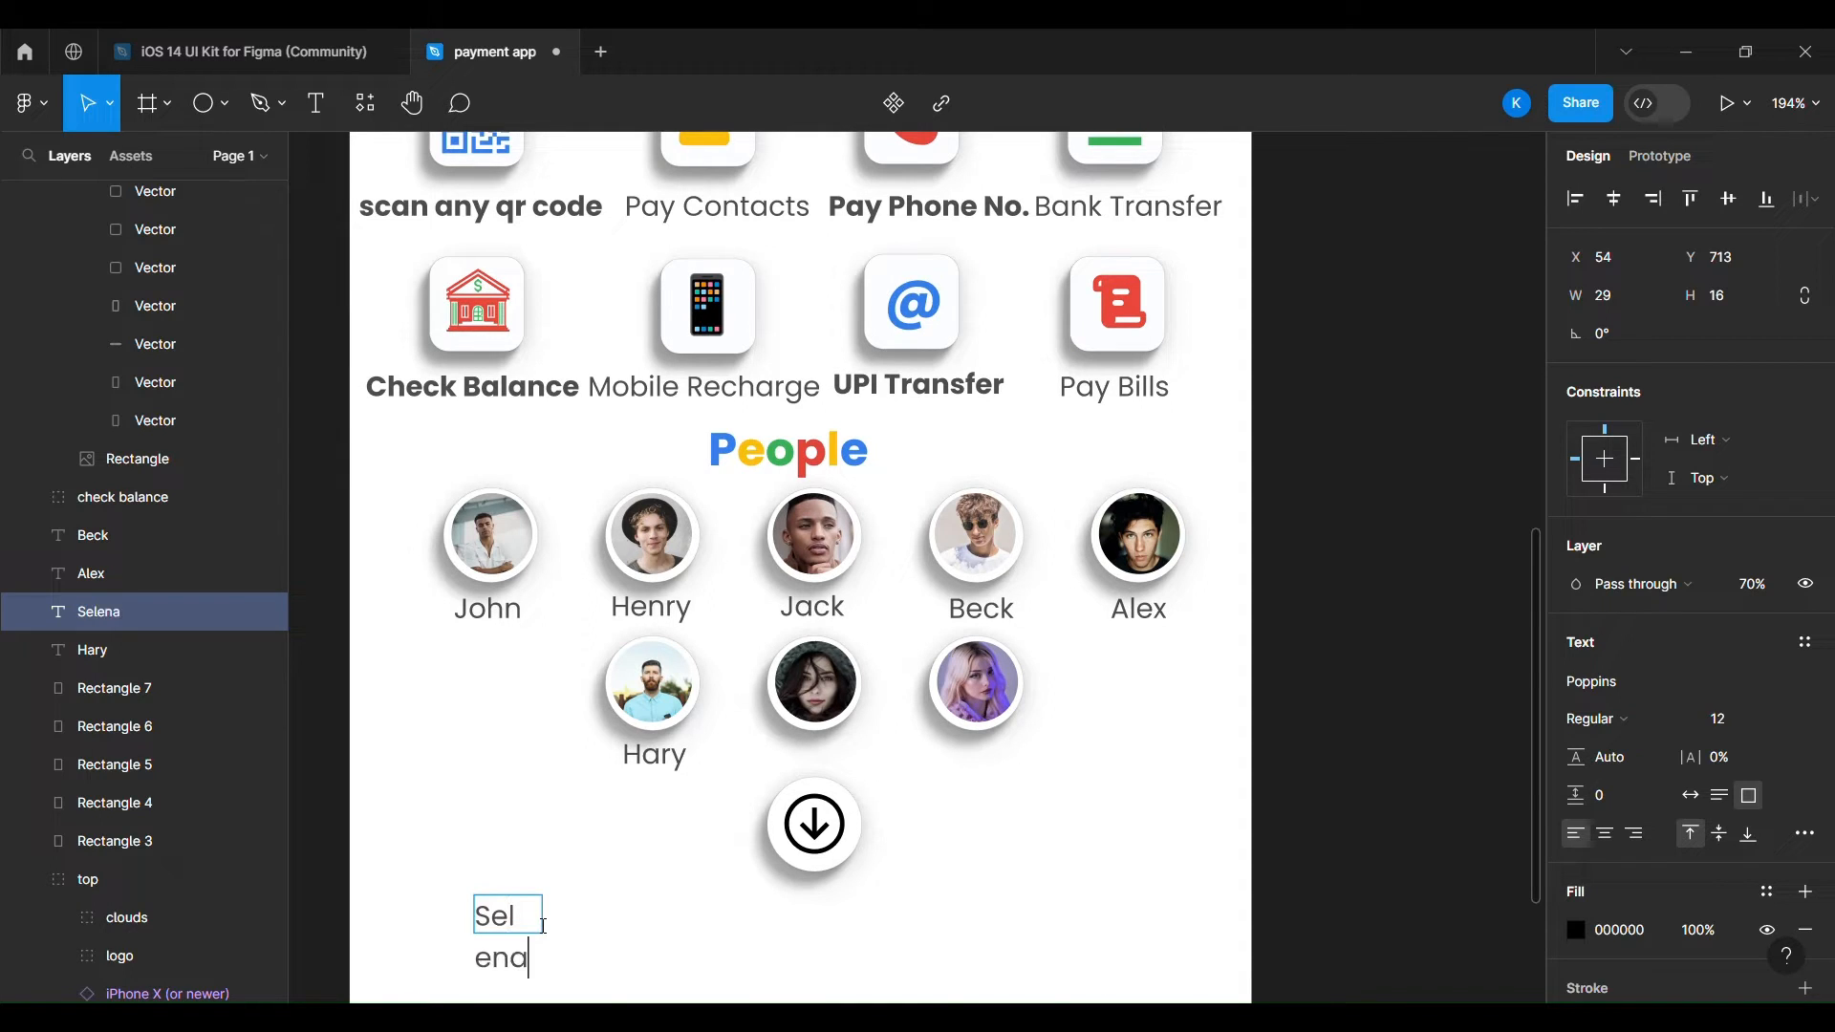
key(Escape)
drag(542, 933, 843, 776)
Add another copy of the name label in the empty area below the portraits and open its text for editing.
click(552, 855)
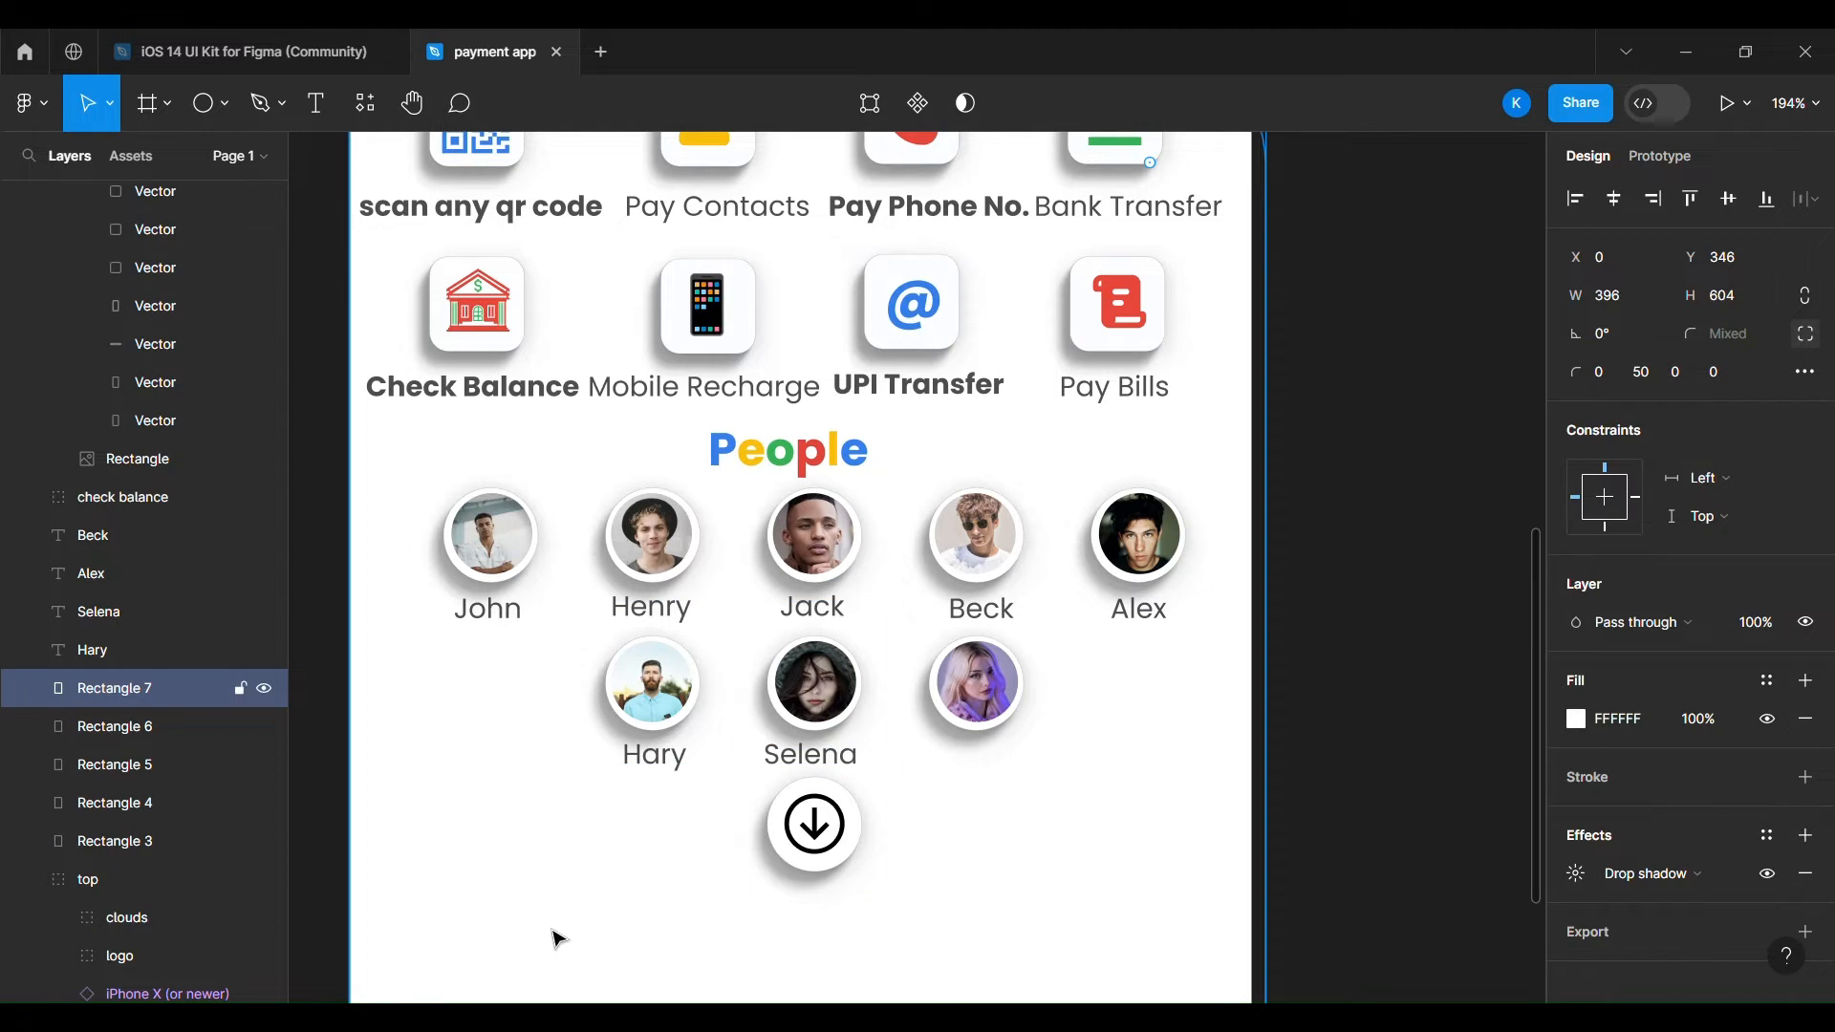
key(ctrl+v)
drag(672, 768, 499, 858)
double_click(505, 860)
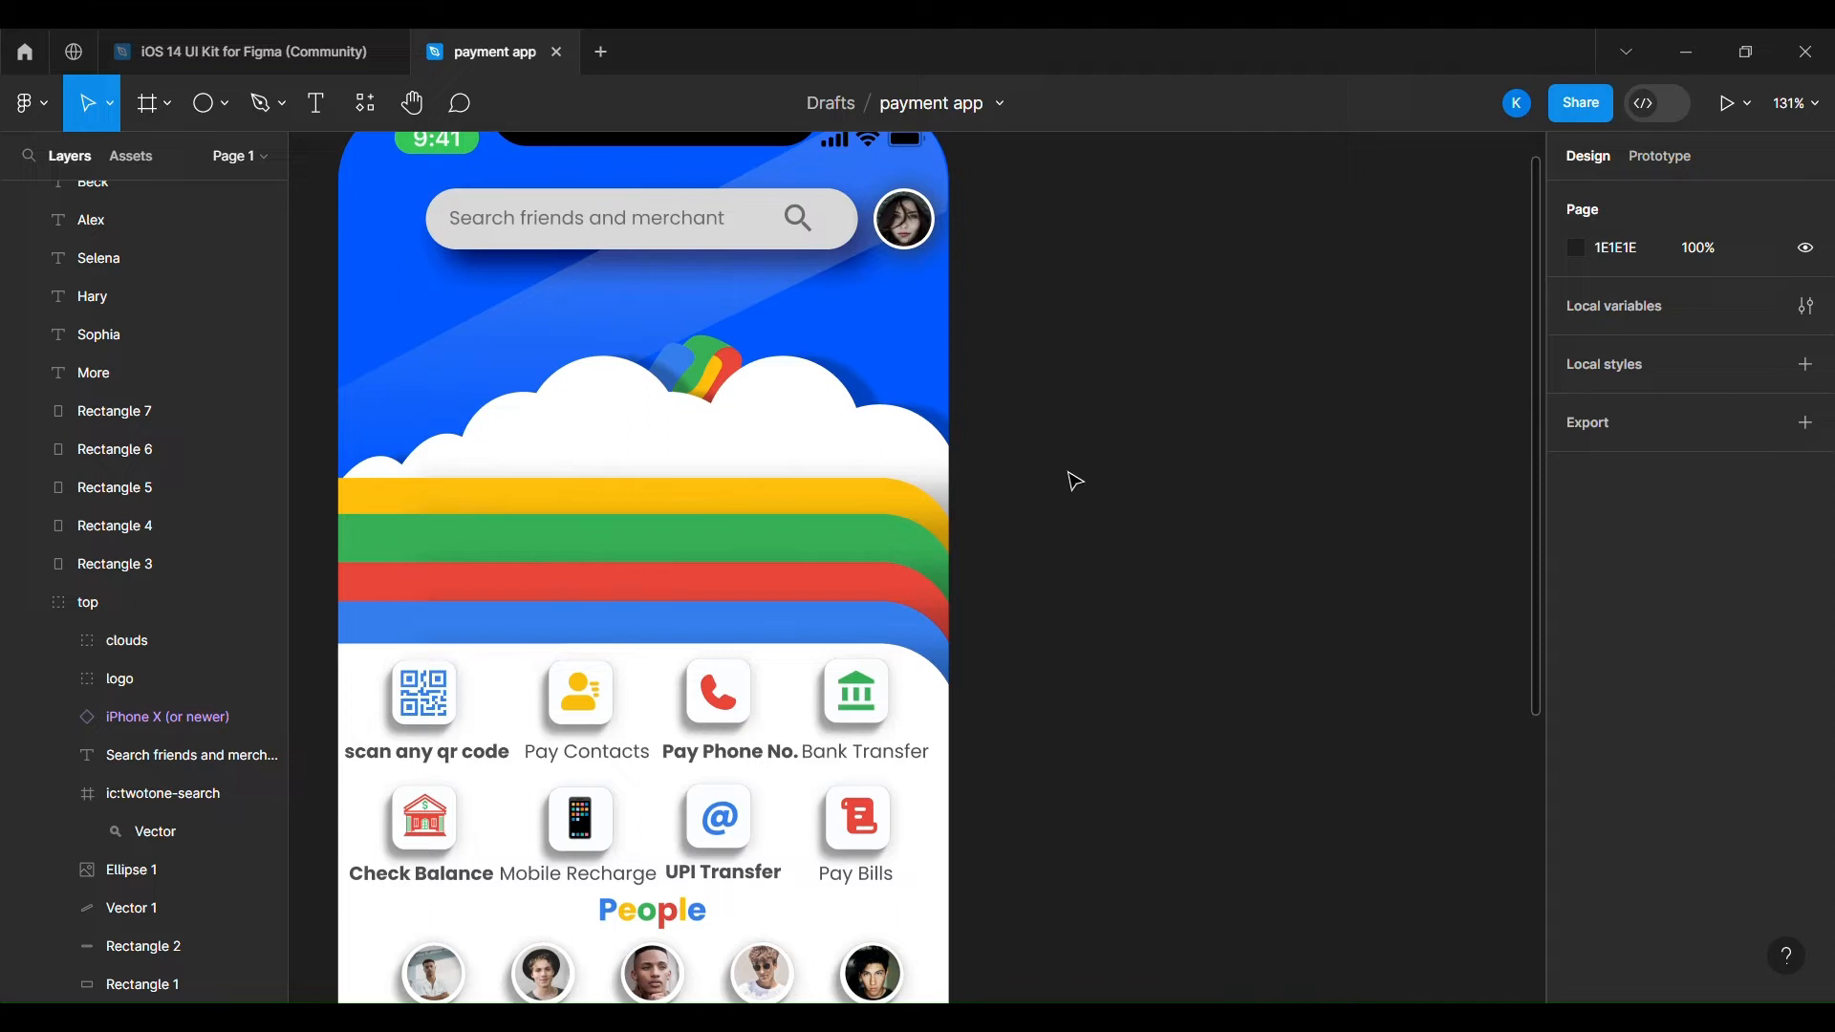
Find a "three lines" menu icon with the Iconify plugin and import it onto the blue header.
right_click(1076, 481)
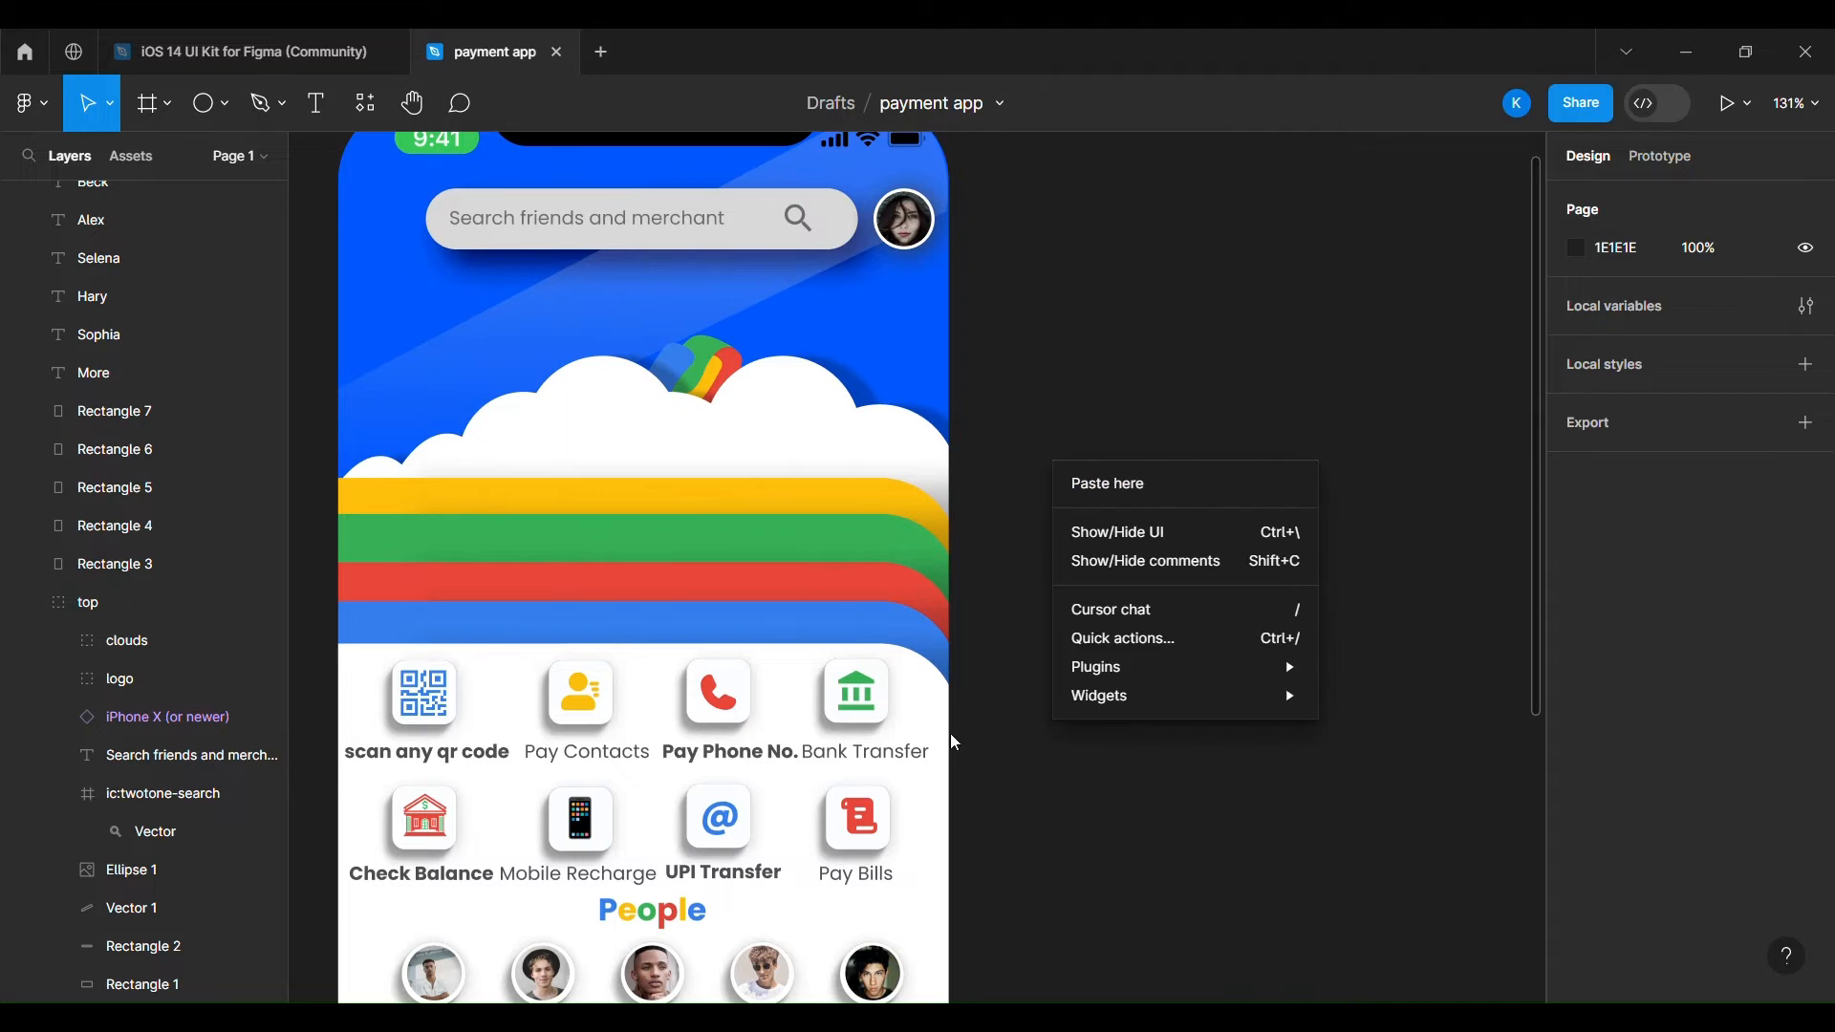
mouse_move(1148, 664)
click(1375, 655)
text(three lines)
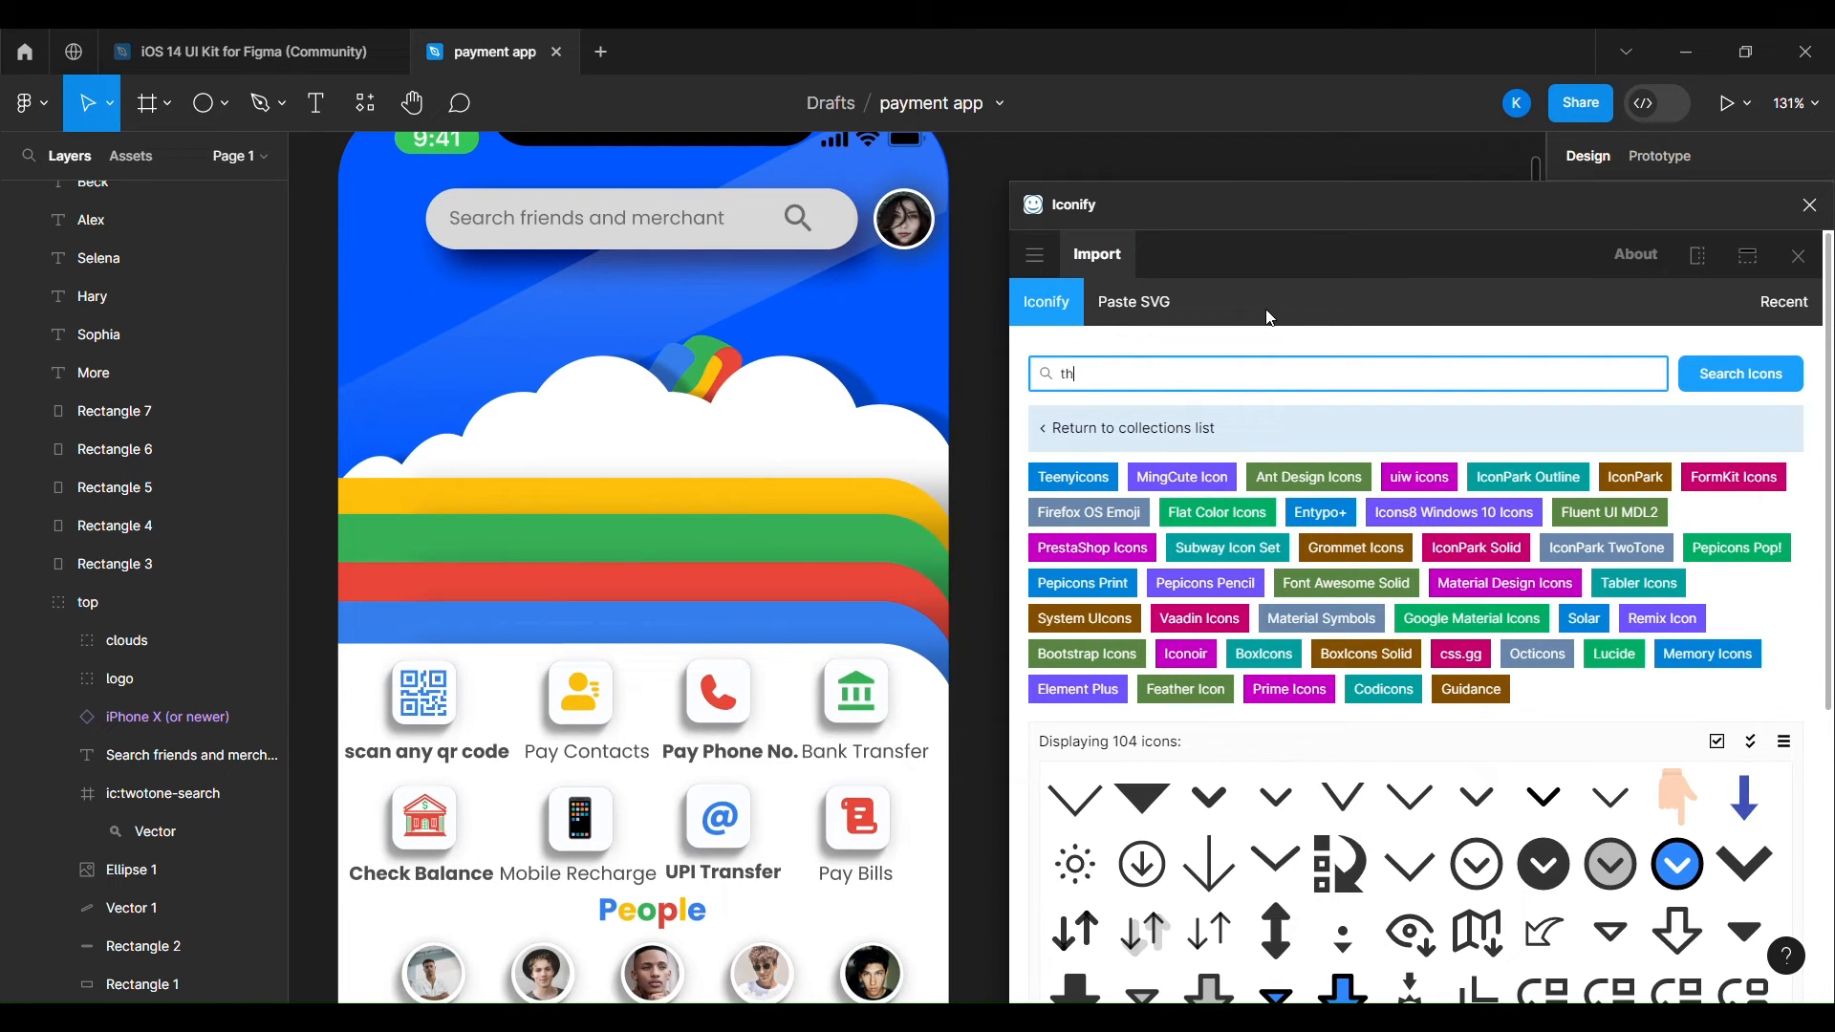
key(Return)
drag(680, 461, 429, 345)
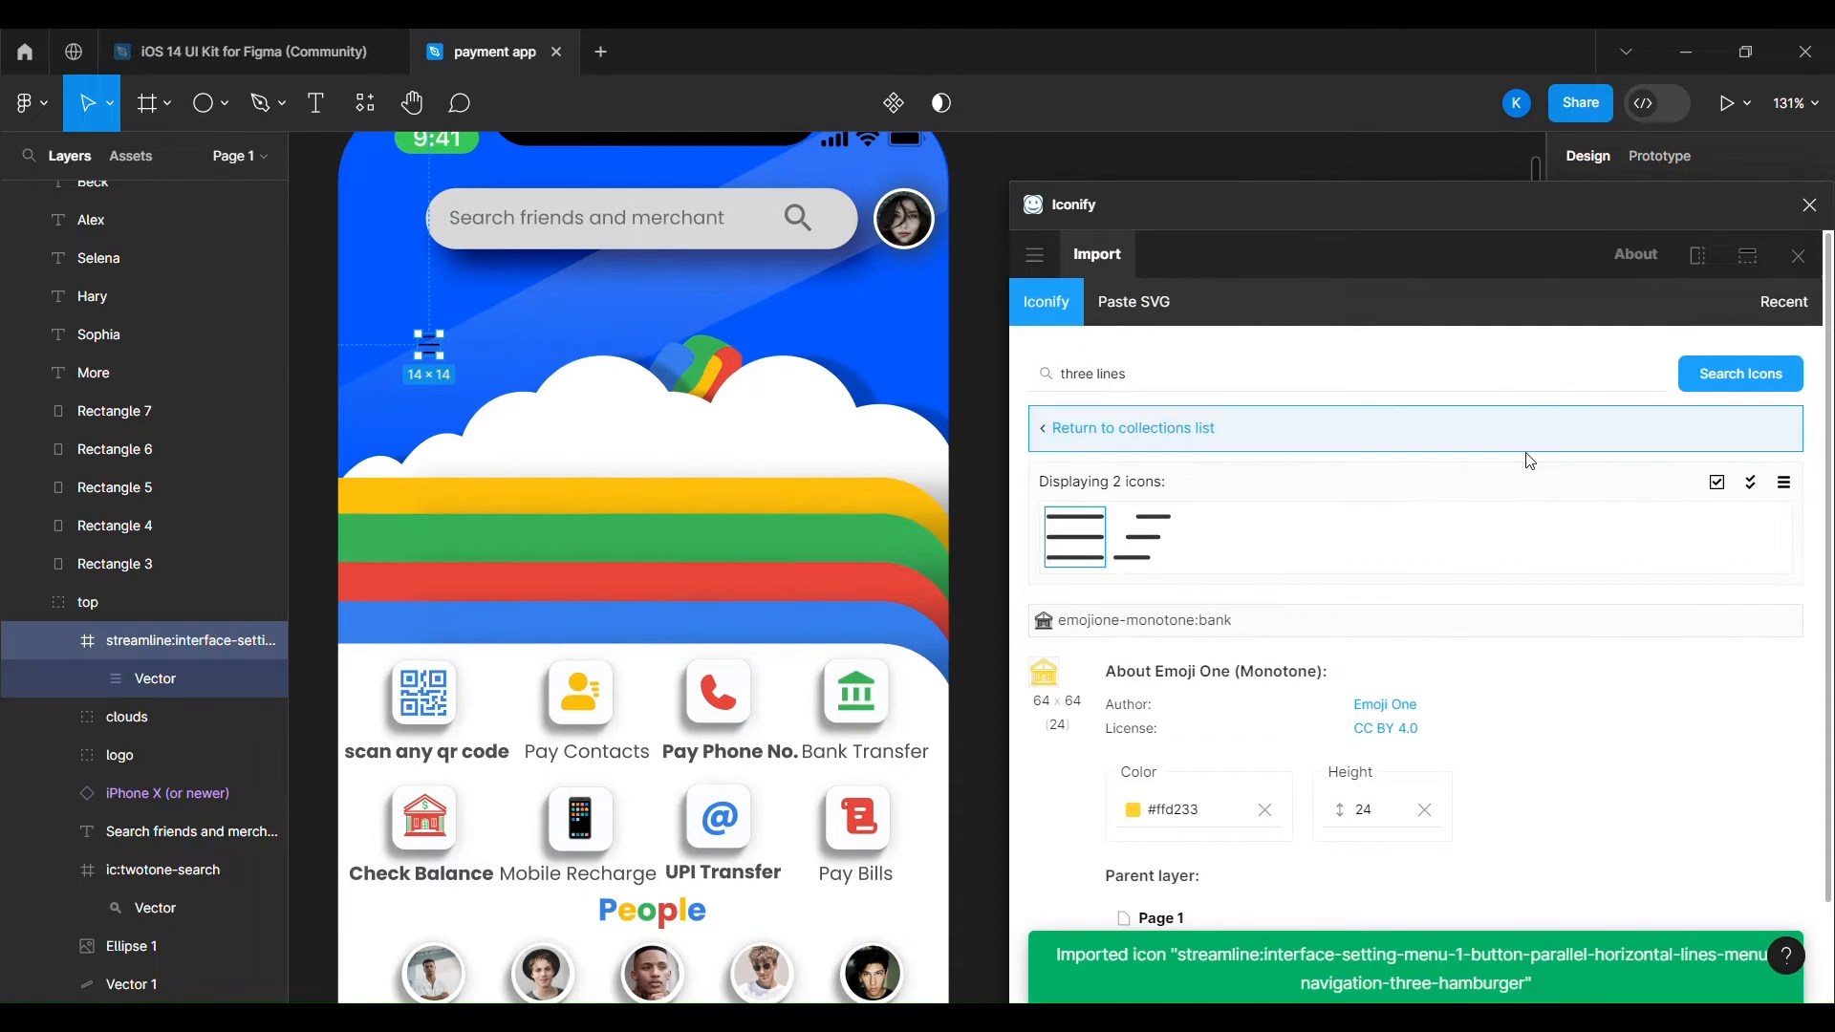
click(1809, 205)
Move the imported menu icon into the blue header beside the start of the search bar.
scroll(636, 436, up, 5)
scroll(639, 439, up, 5)
scroll(638, 439, left, 6)
drag(810, 749, 666, 435)
Set the stroke colour of the menu icon's vector to white FFFFFF.
key(Return)
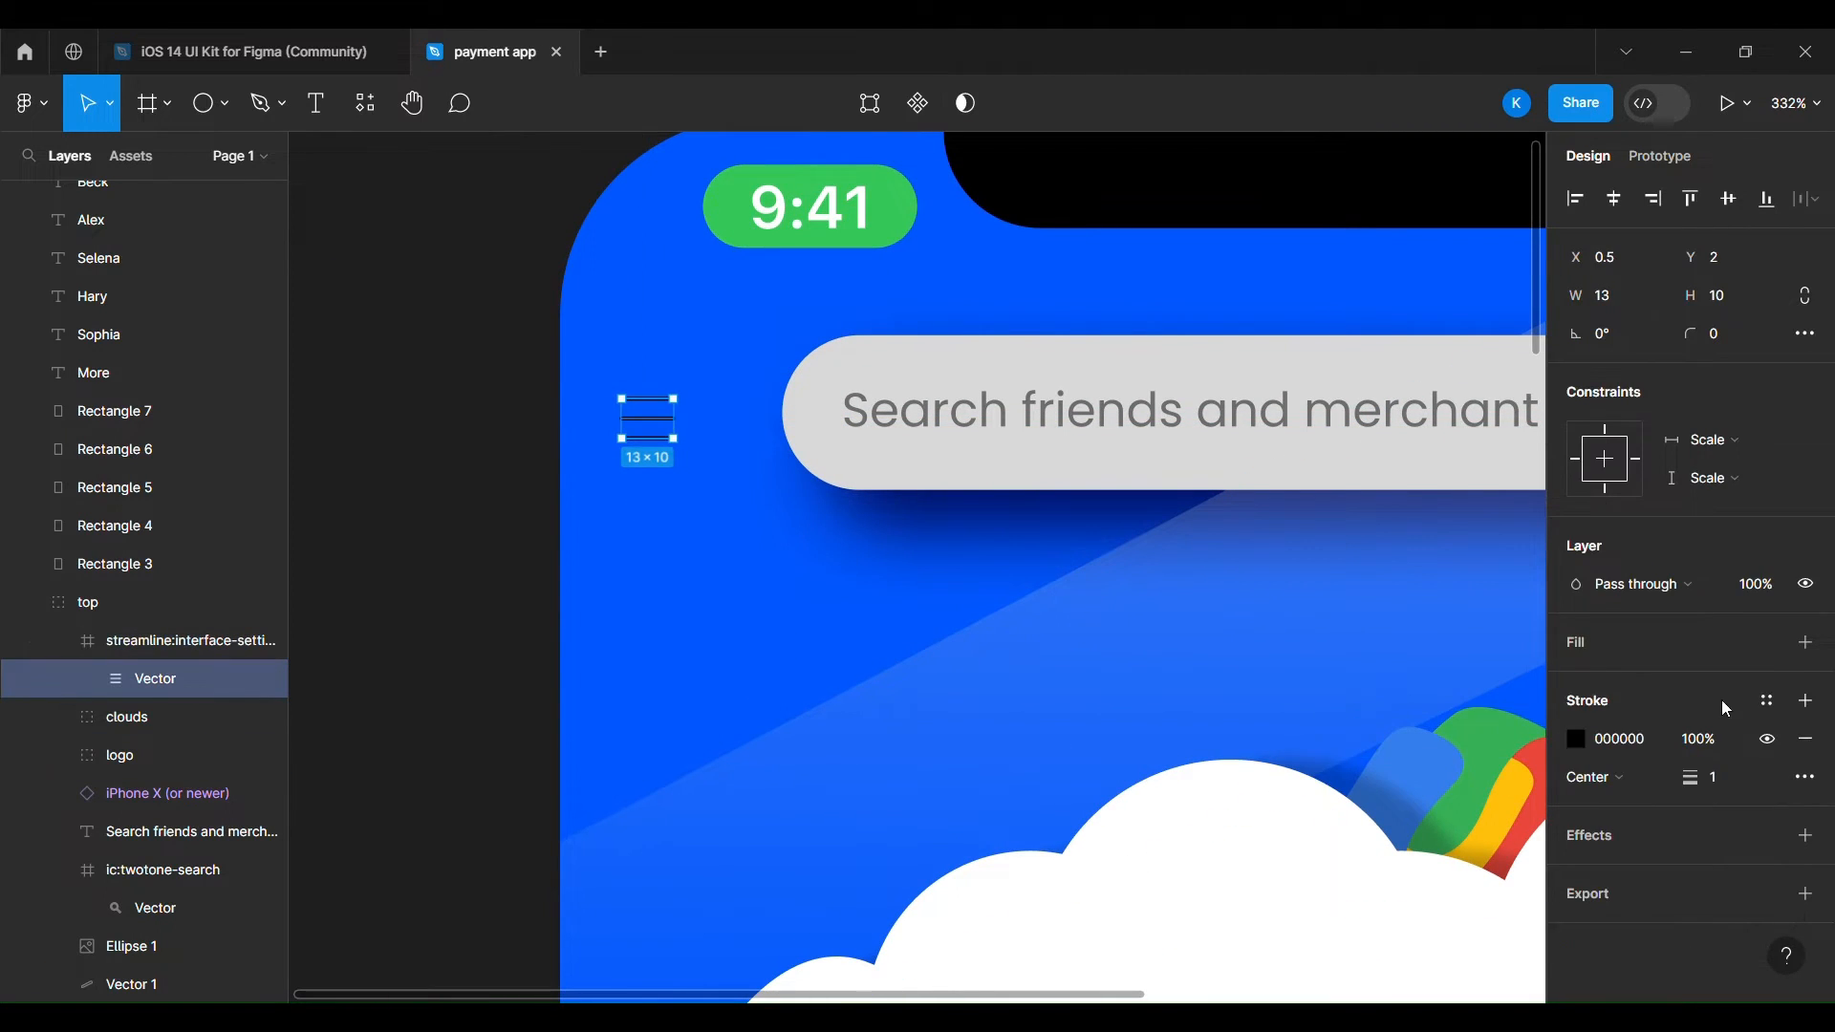
click(1576, 740)
click(1318, 875)
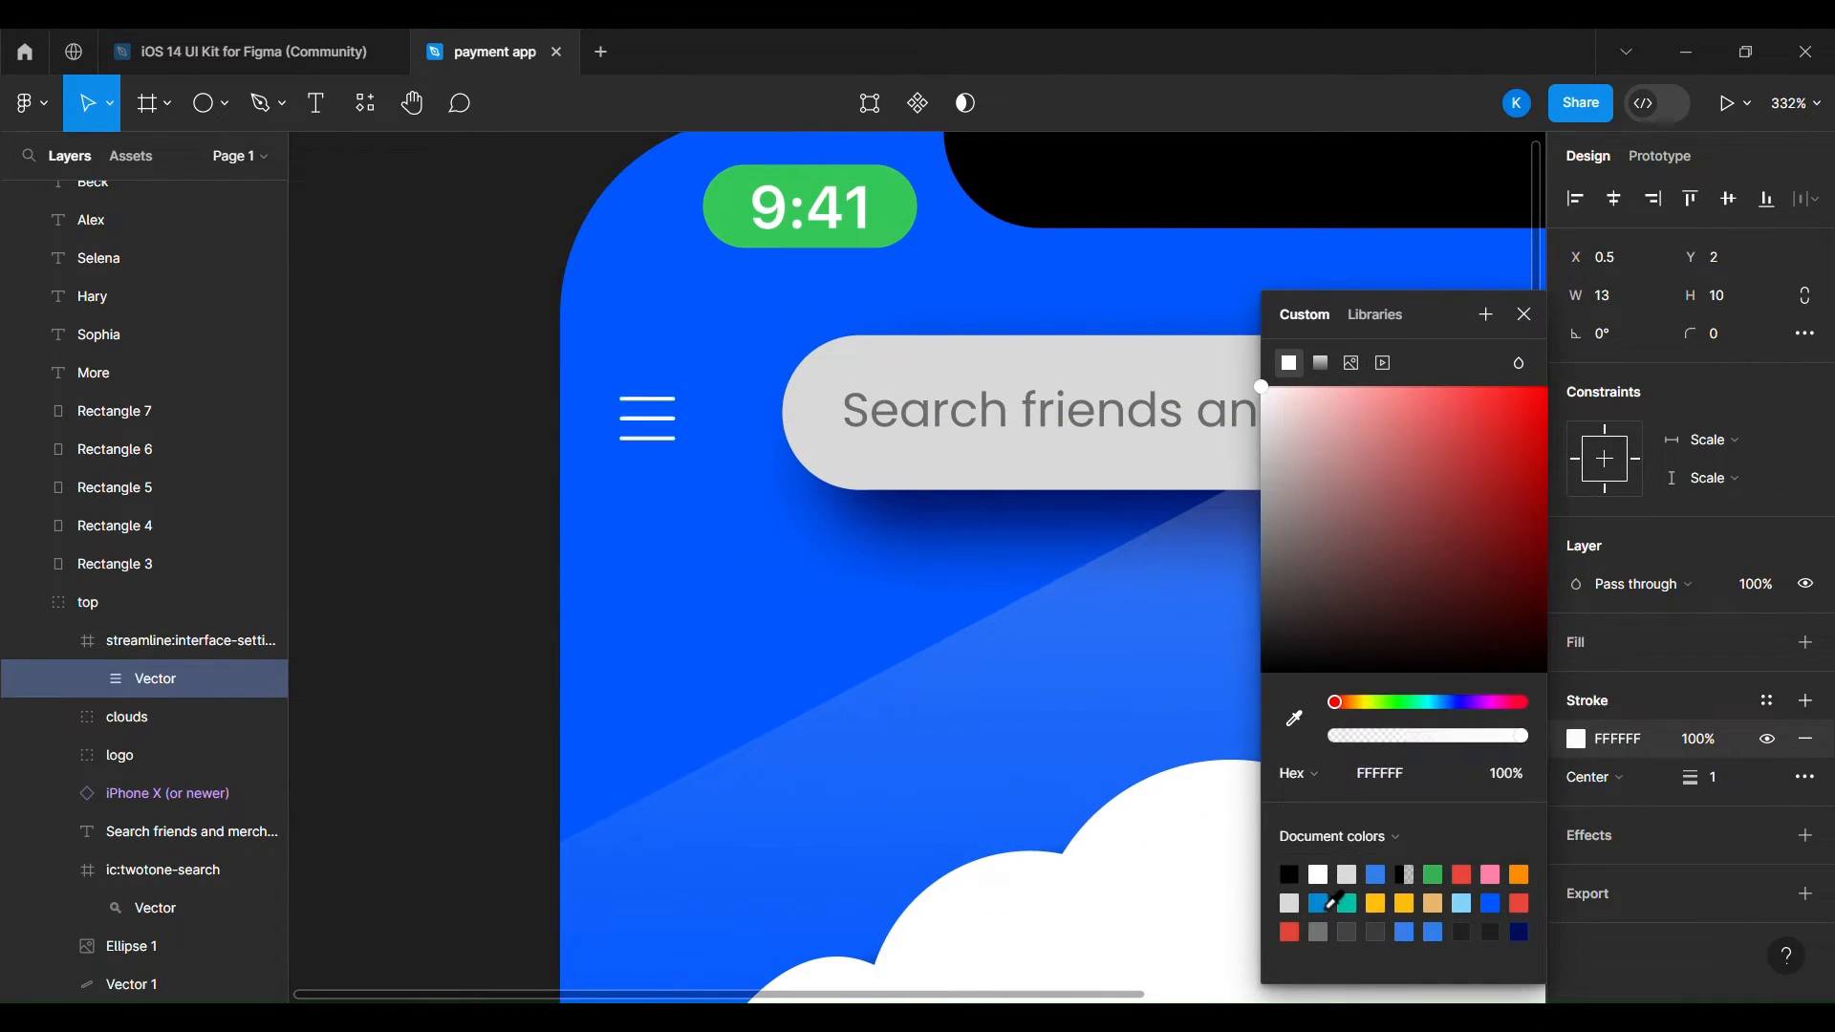
click(1527, 315)
scroll(1024, 579, down, 5)
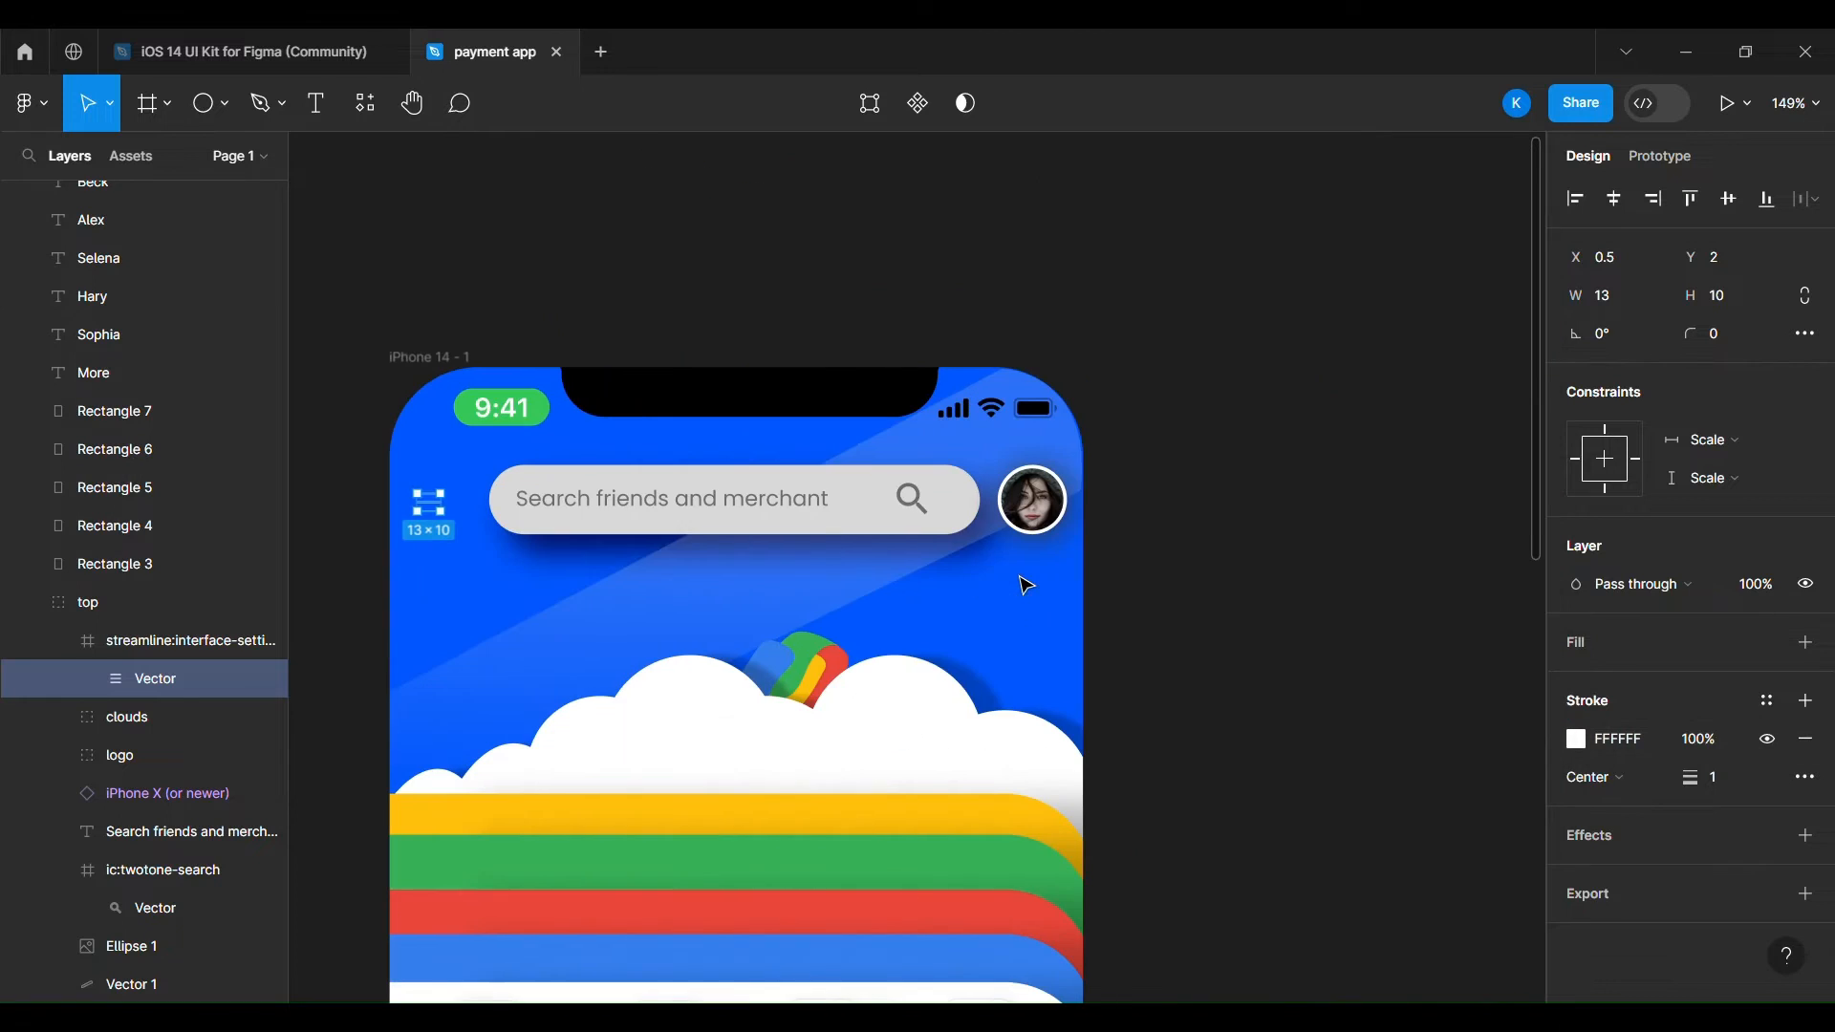
Add a drop shadow to the menu icon with X 10, Y 10, blur 20 and 100% opacity.
click(1807, 897)
scroll(1697, 806, down, 2)
click(1807, 728)
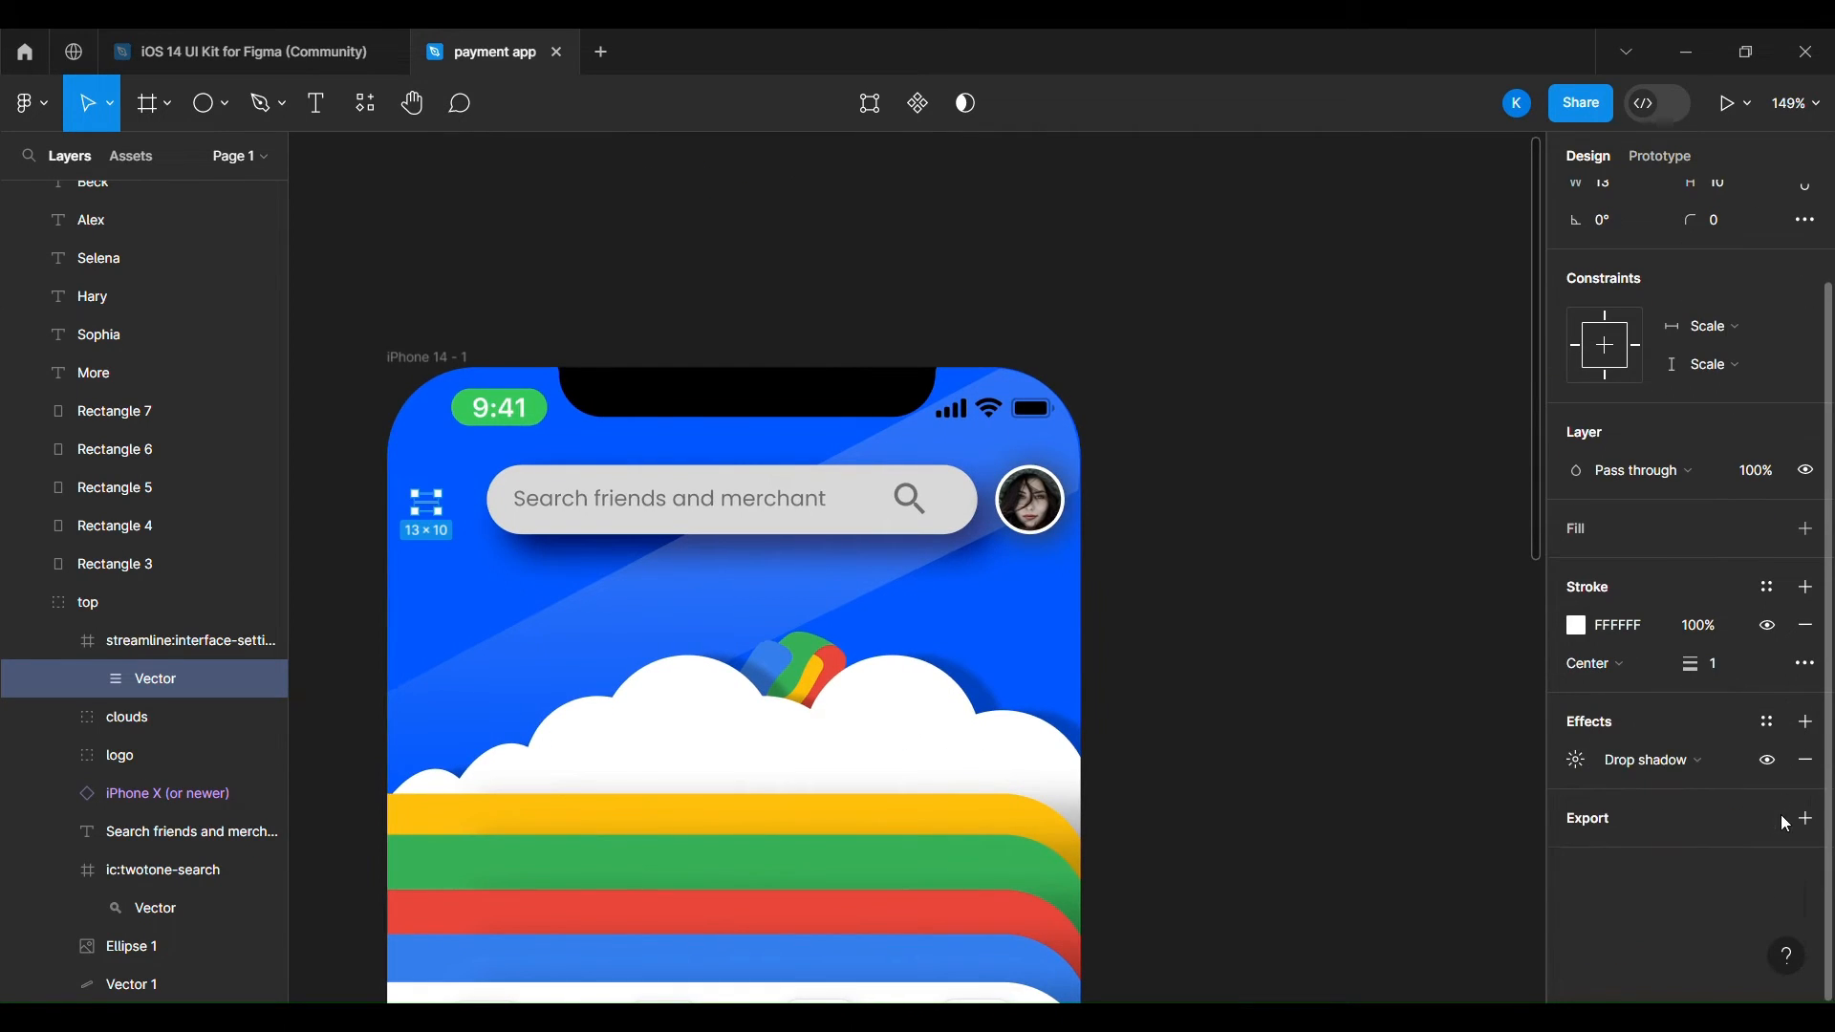
click(1707, 759)
click(1707, 759)
click(1577, 761)
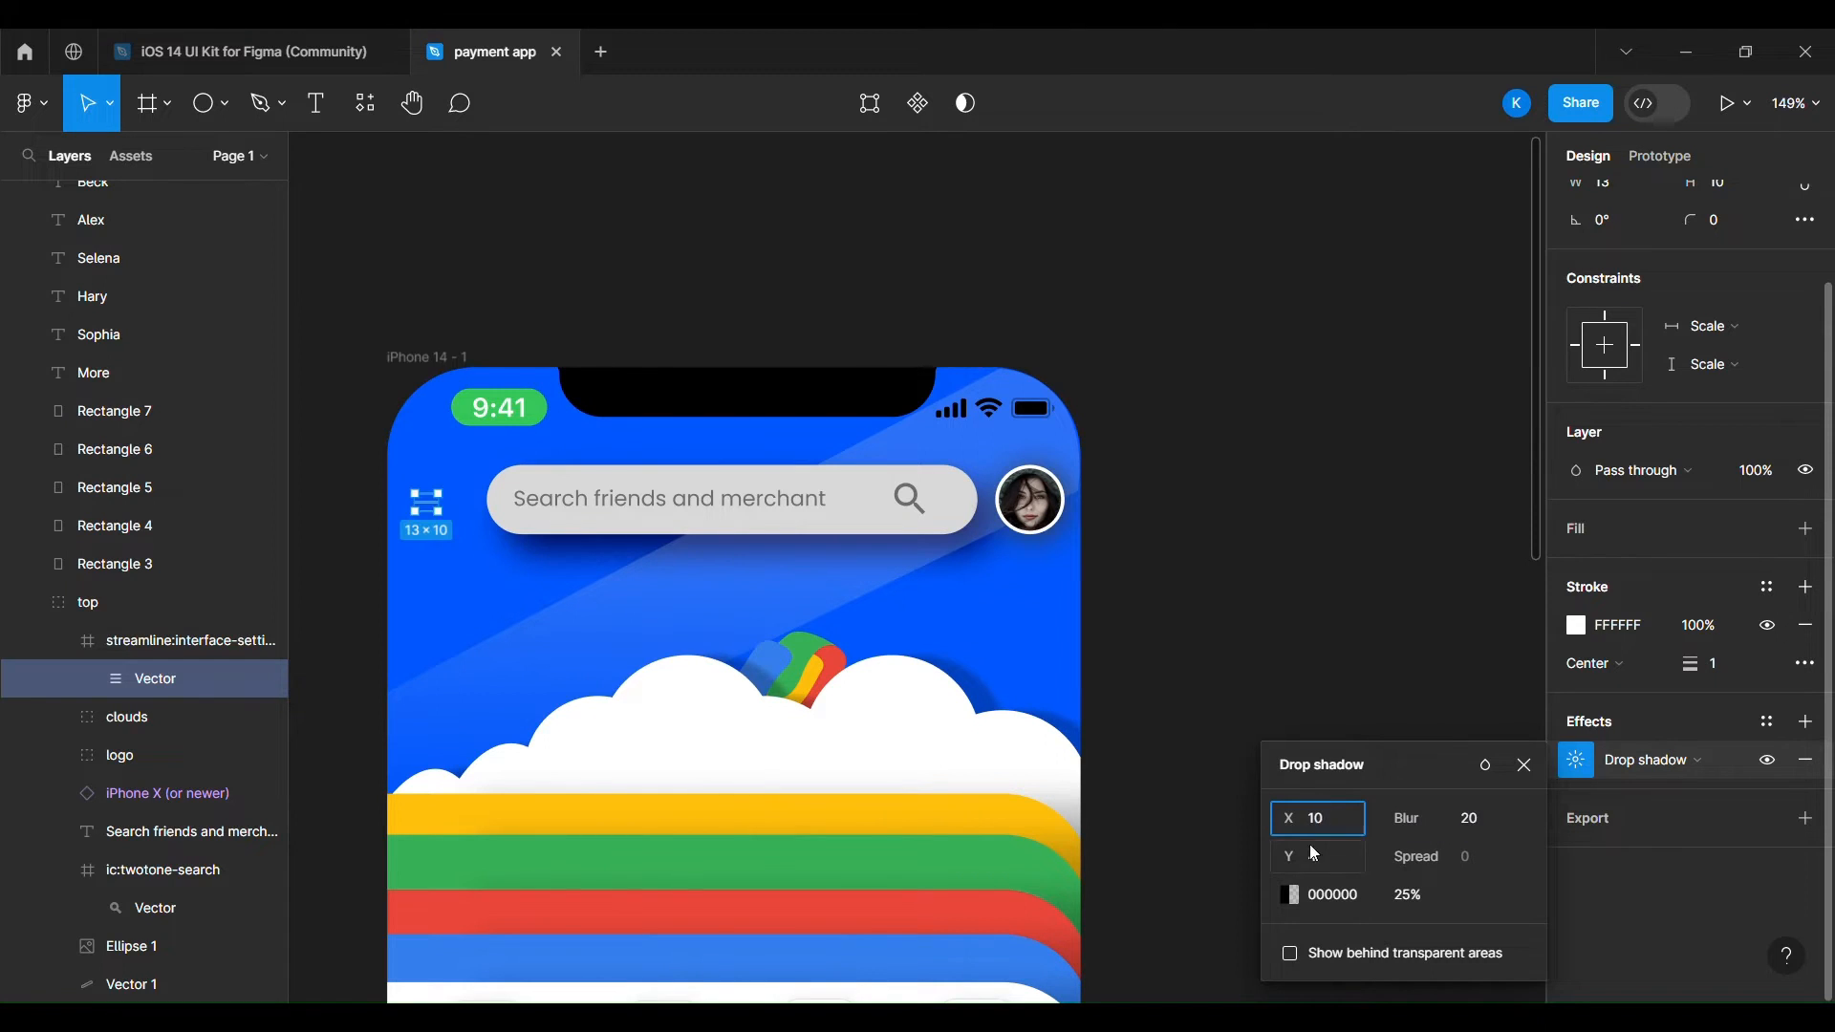
text(10)
key(Tab)
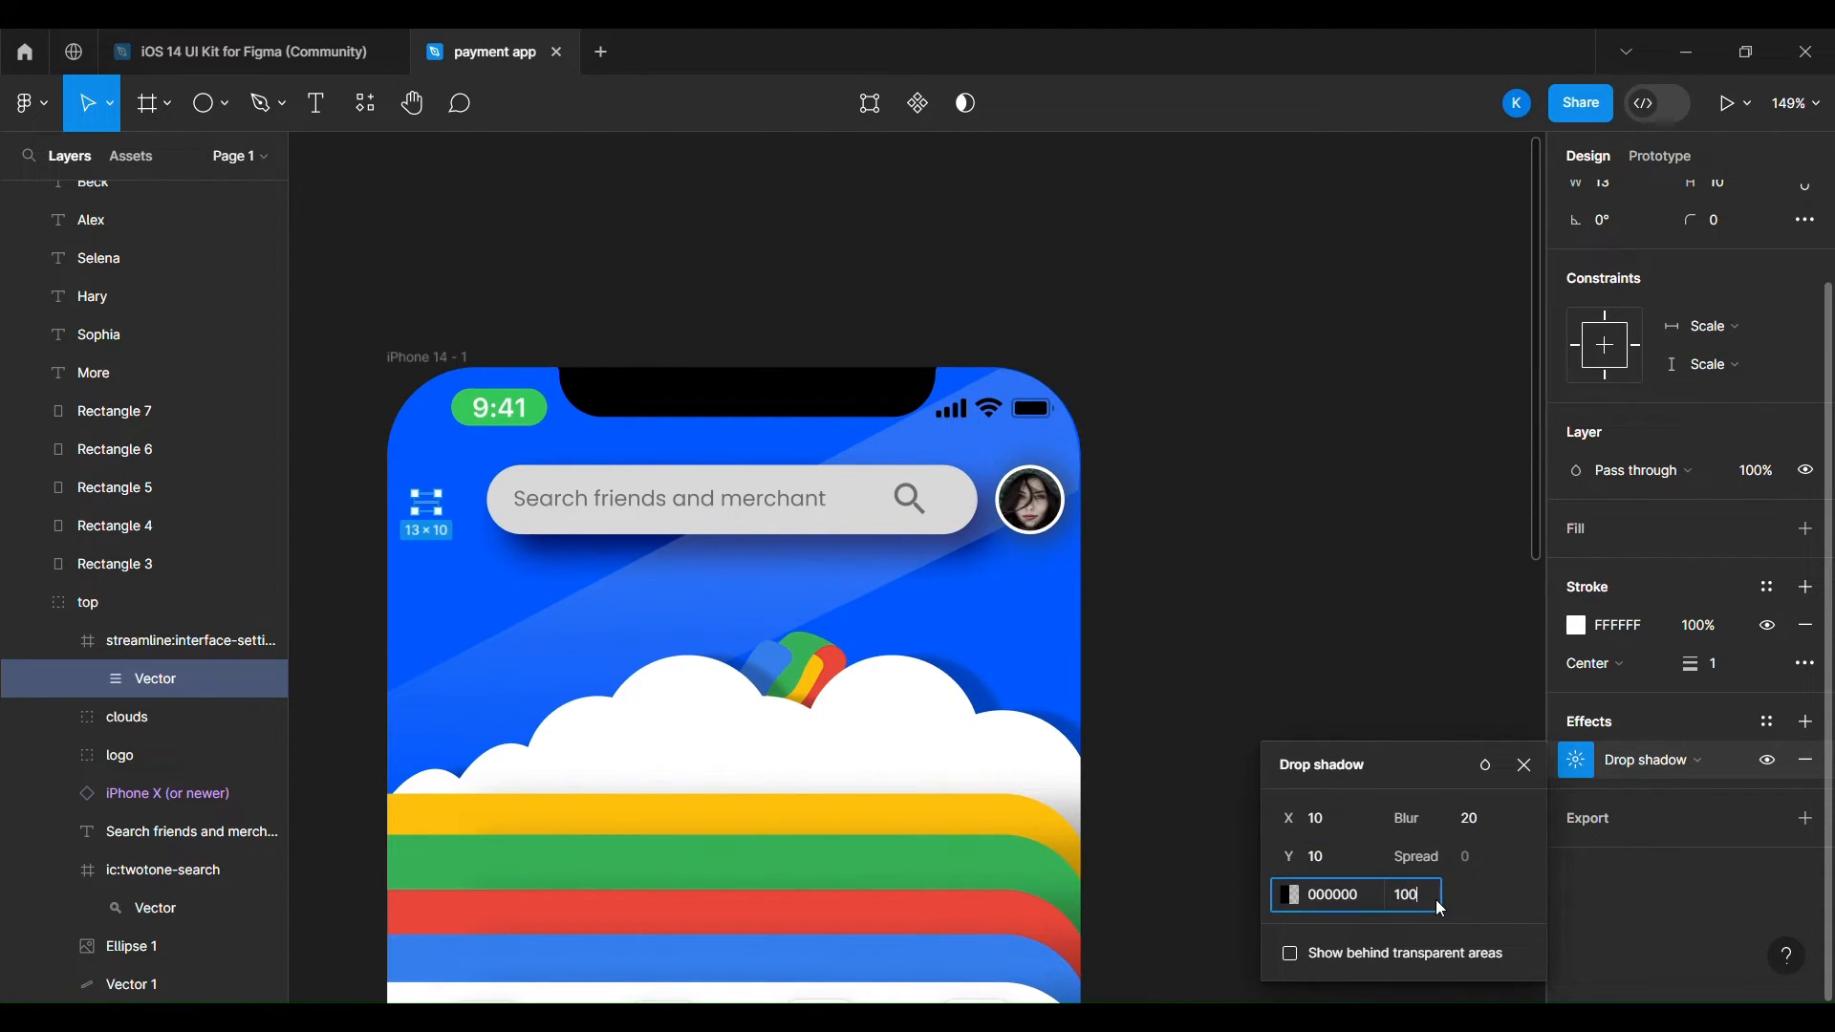
click(1324, 568)
scroll(1323, 568, down, 6)
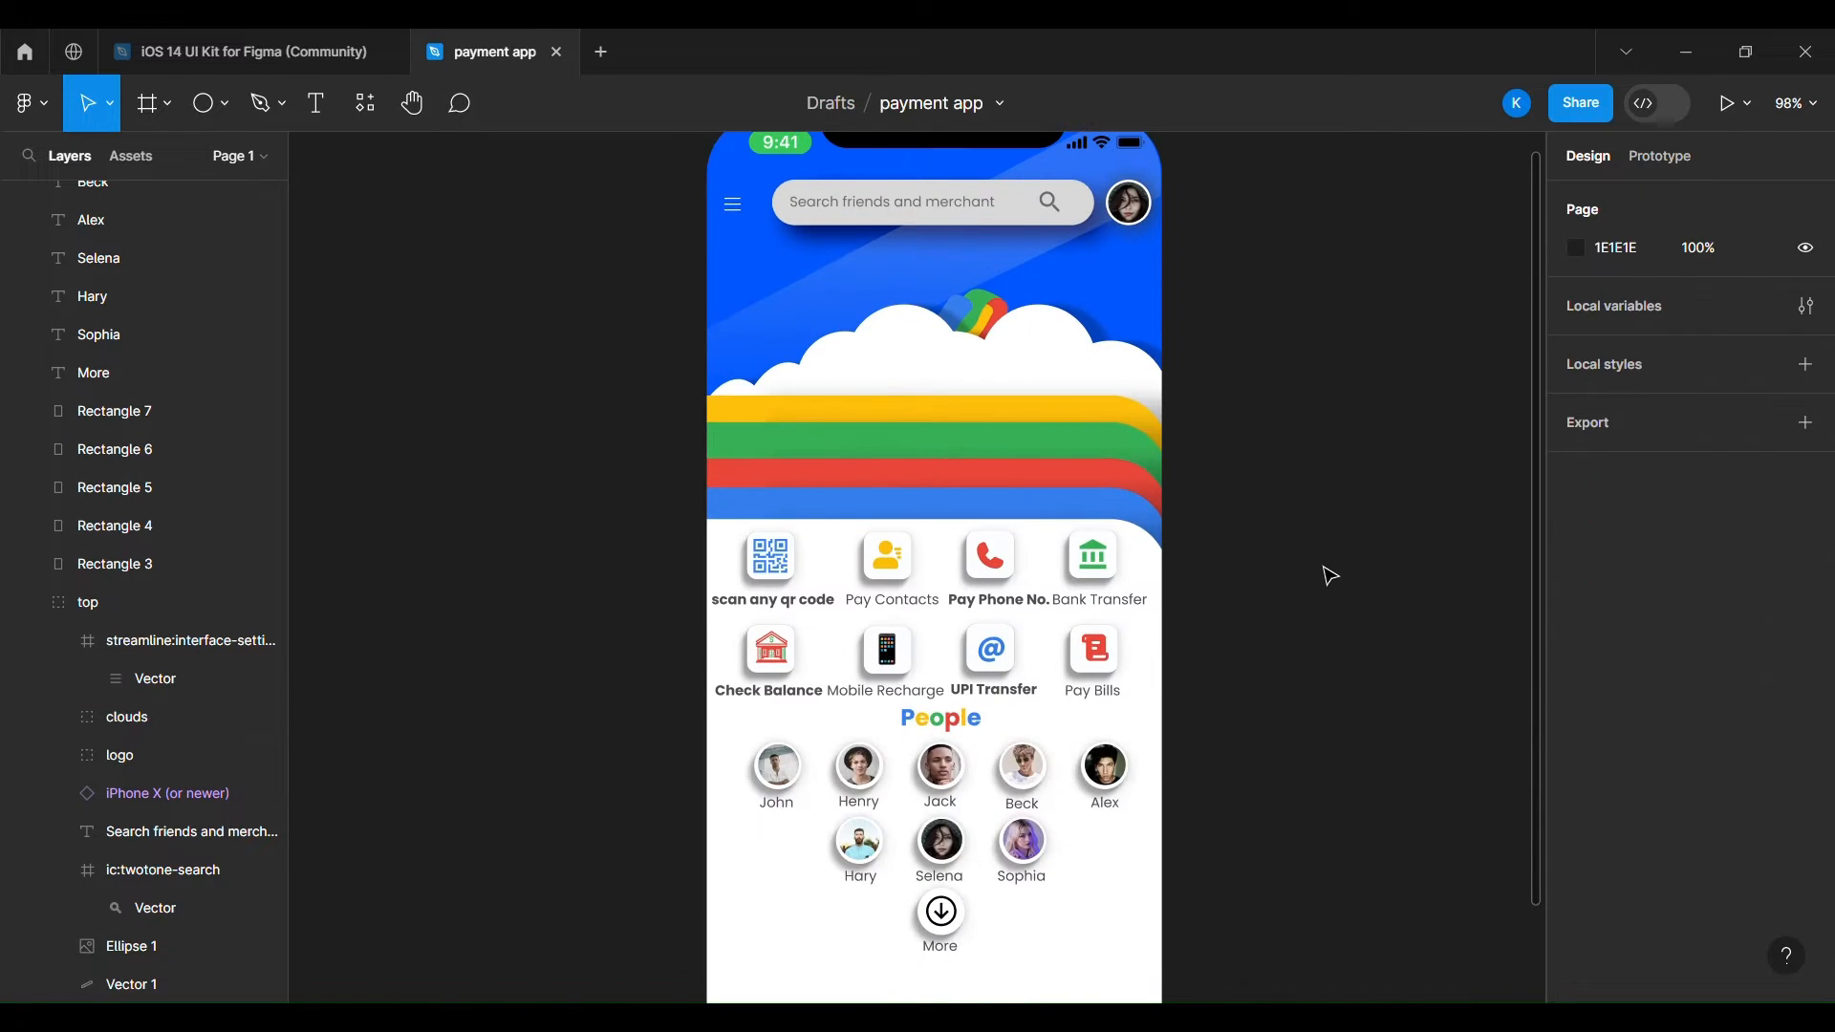
Change the menu icon's stroke to a linear gradient and make its first stop red EA473A.
scroll(1324, 567, up, 1)
scroll(1329, 574, right, 3)
right_click(1101, 523)
click(143, 679)
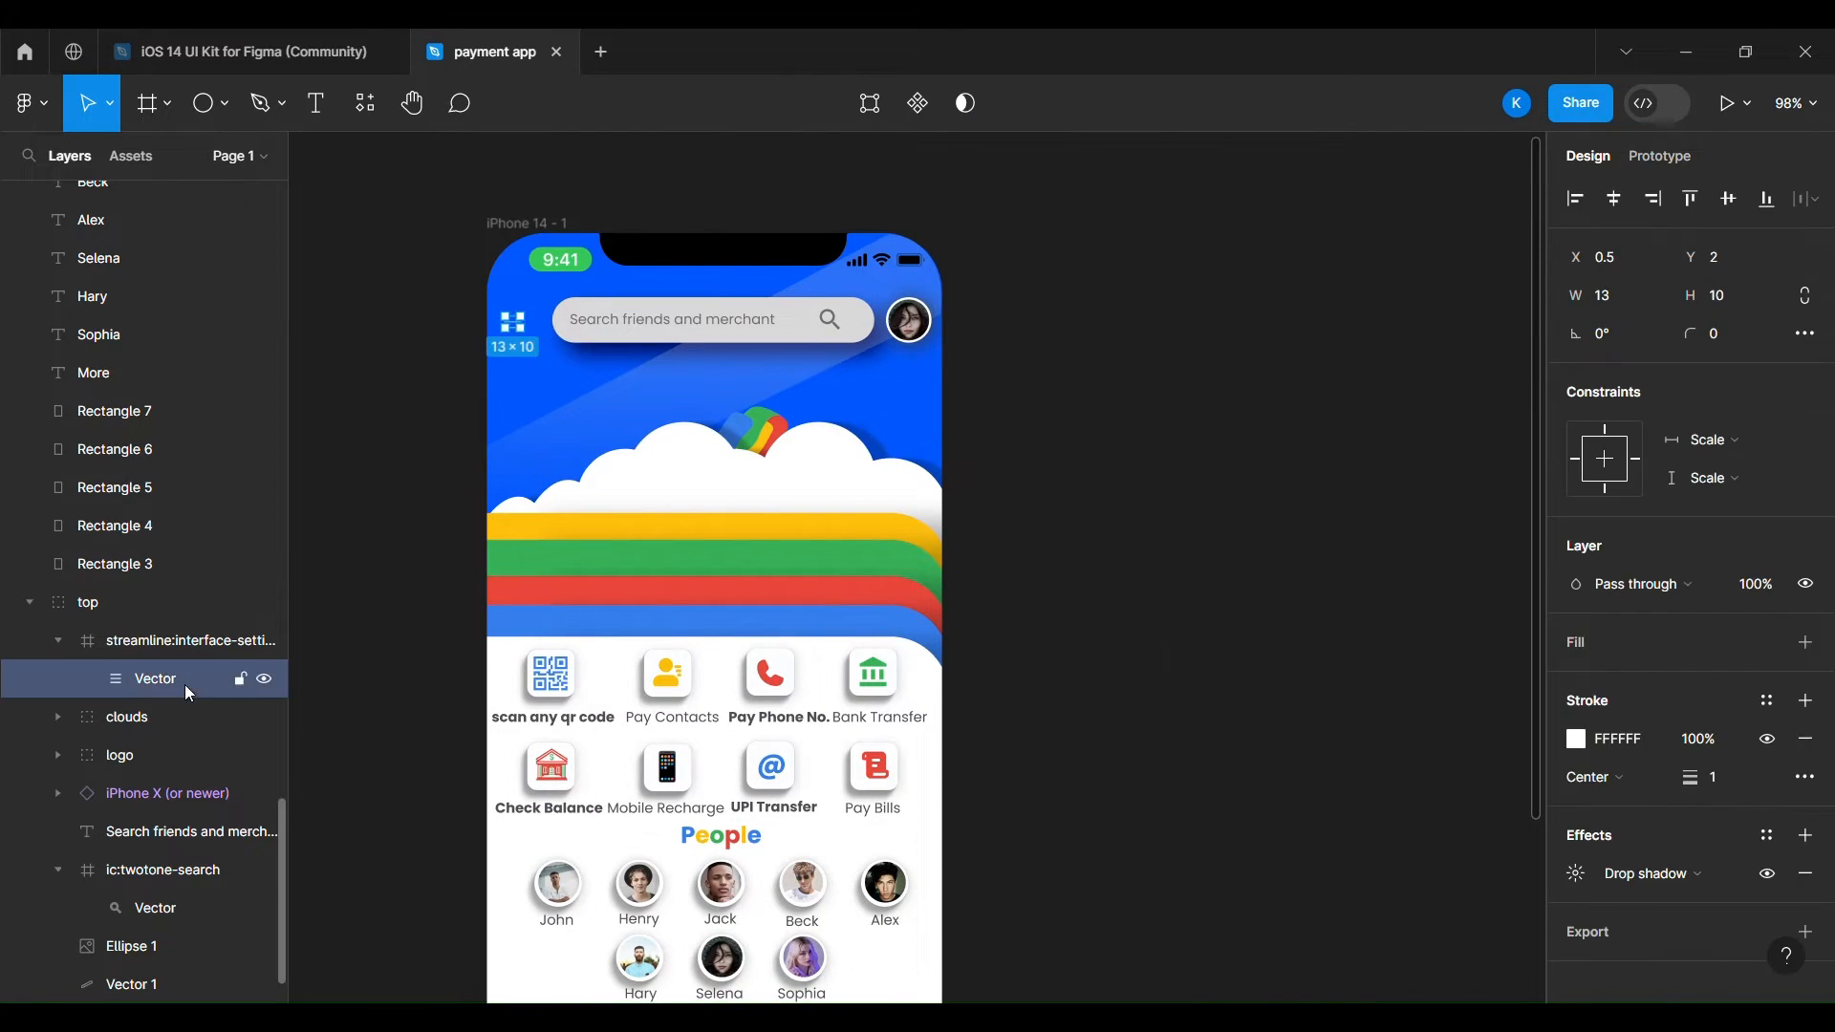
click(1578, 744)
click(1322, 363)
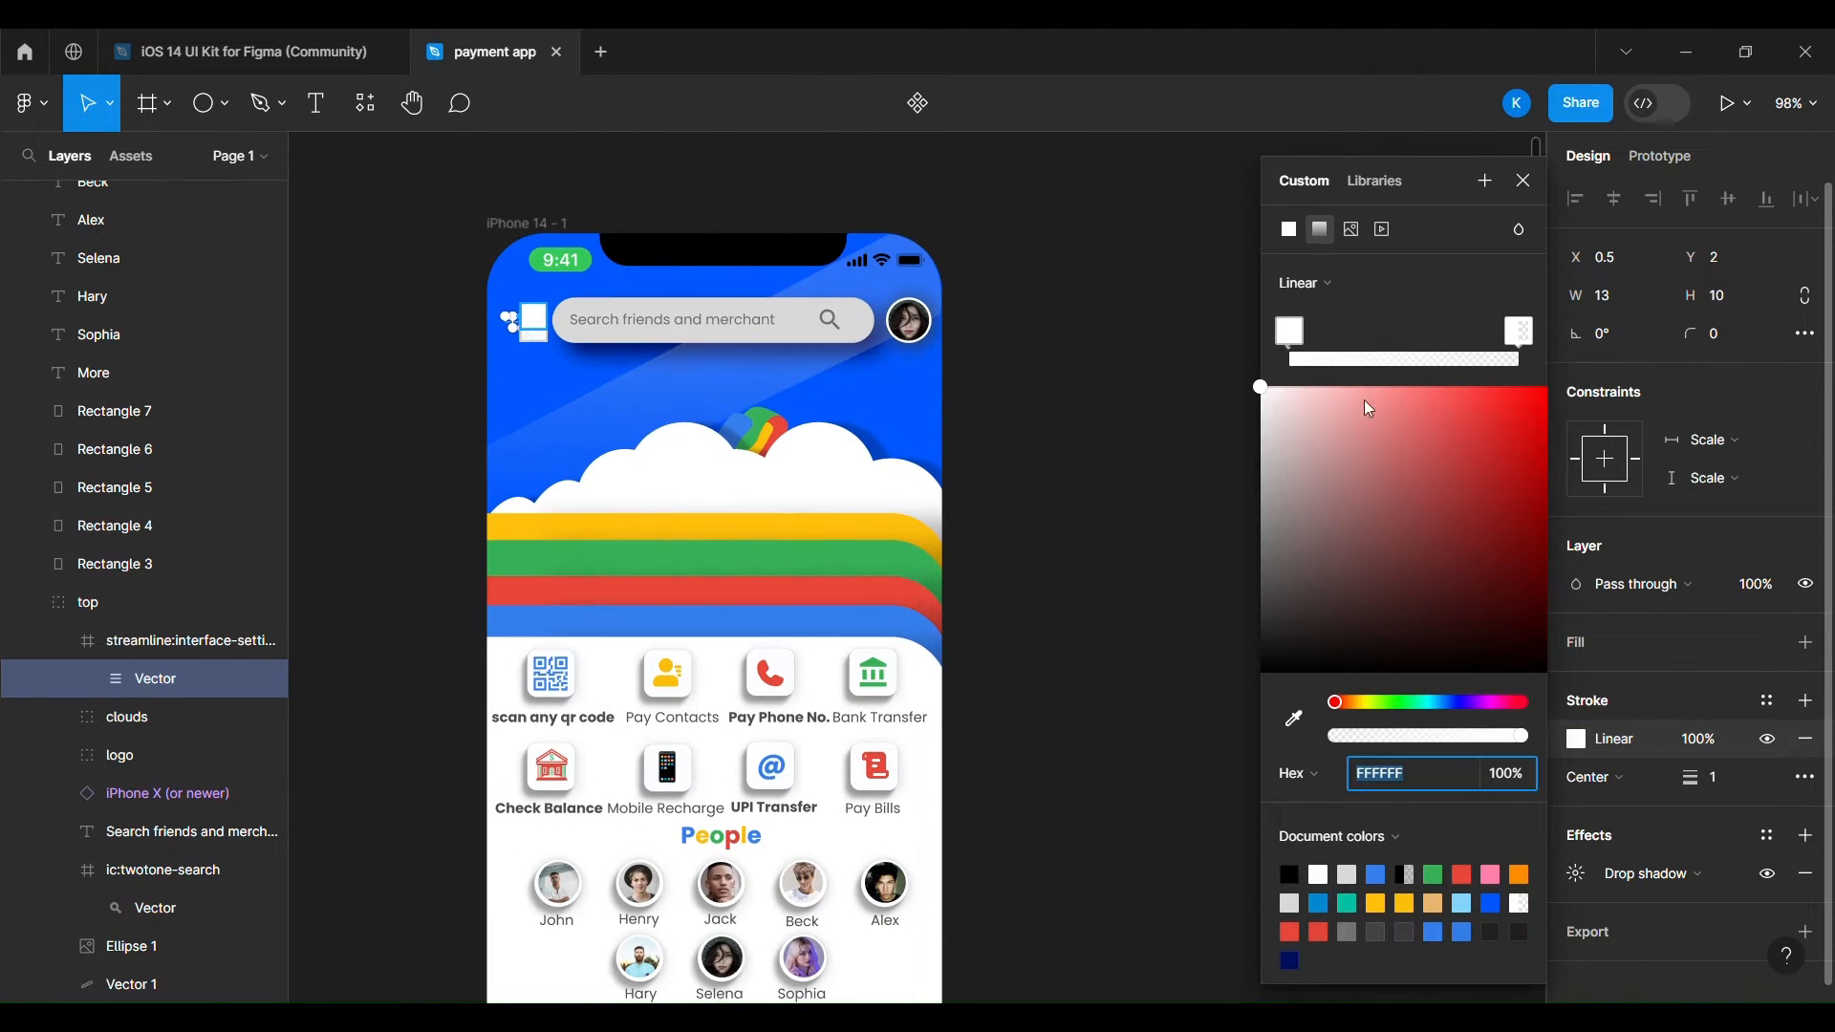
click(1476, 411)
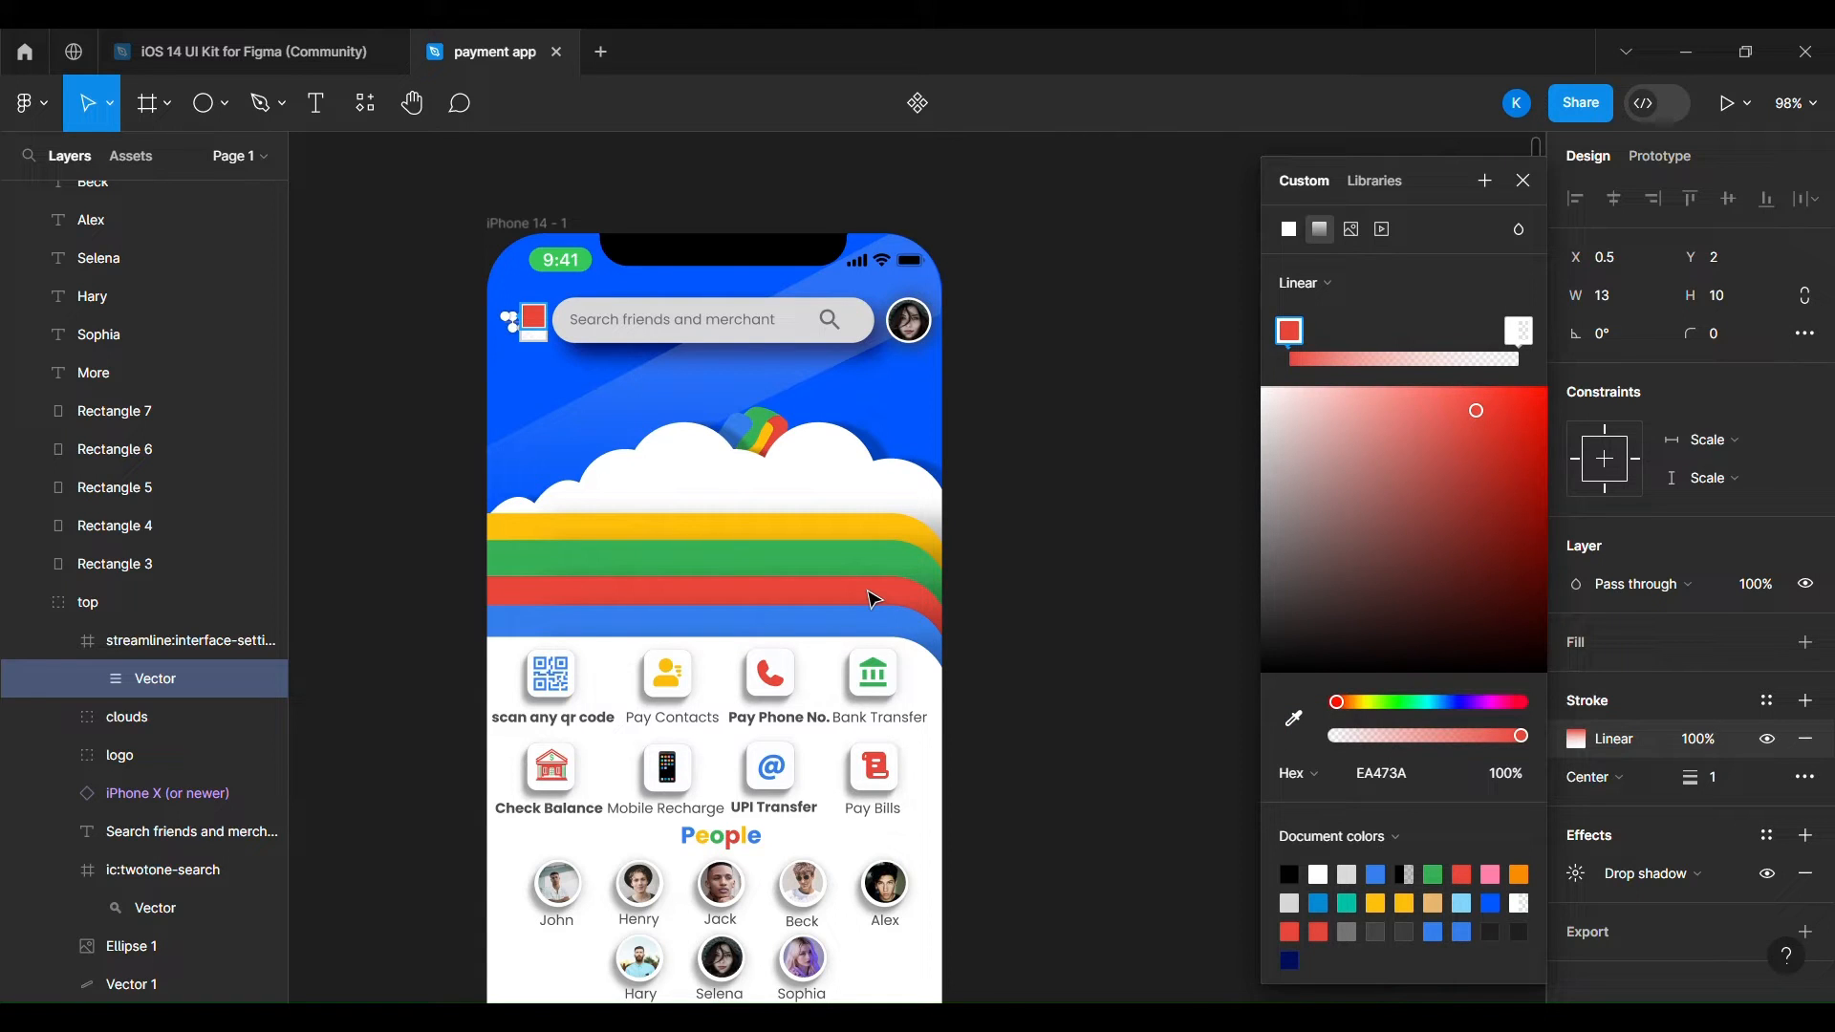
Set the last stop of the menu icon's stroke gradient to an opaque dark blue sampled from the search bar's shadow.
scroll(462, 399, up, 5)
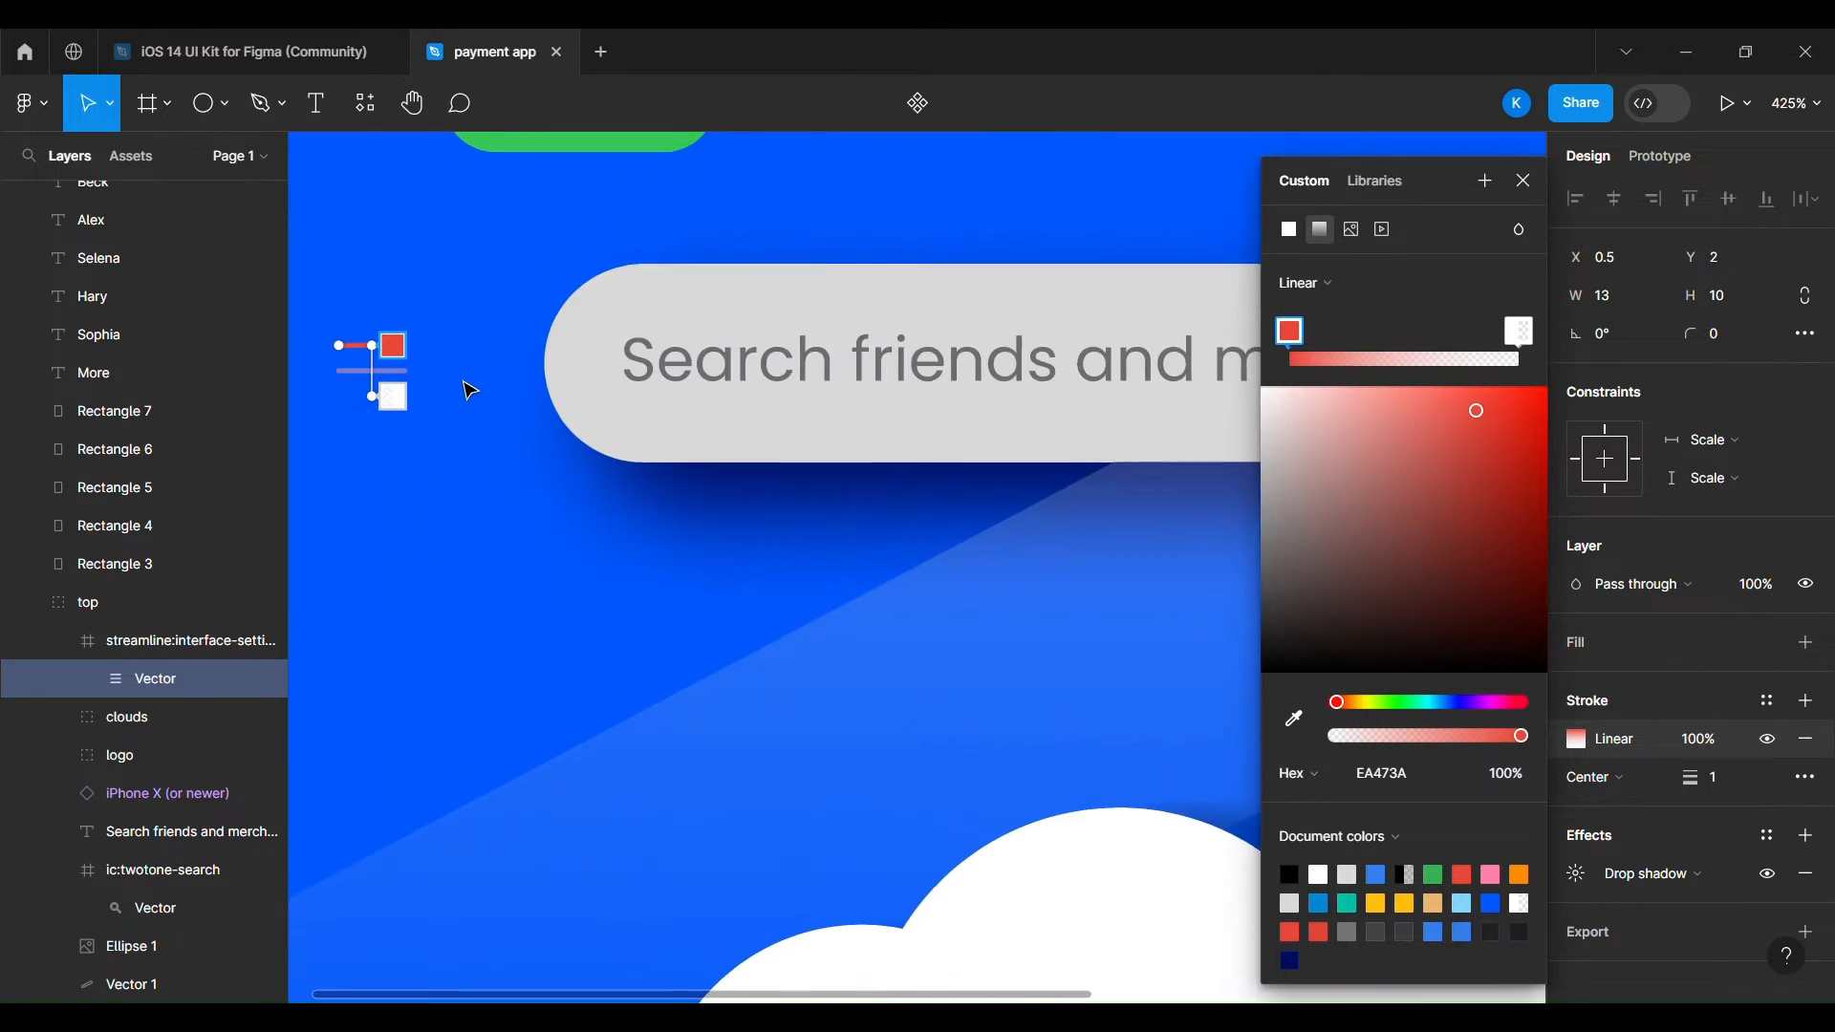
click(1519, 331)
click(1294, 718)
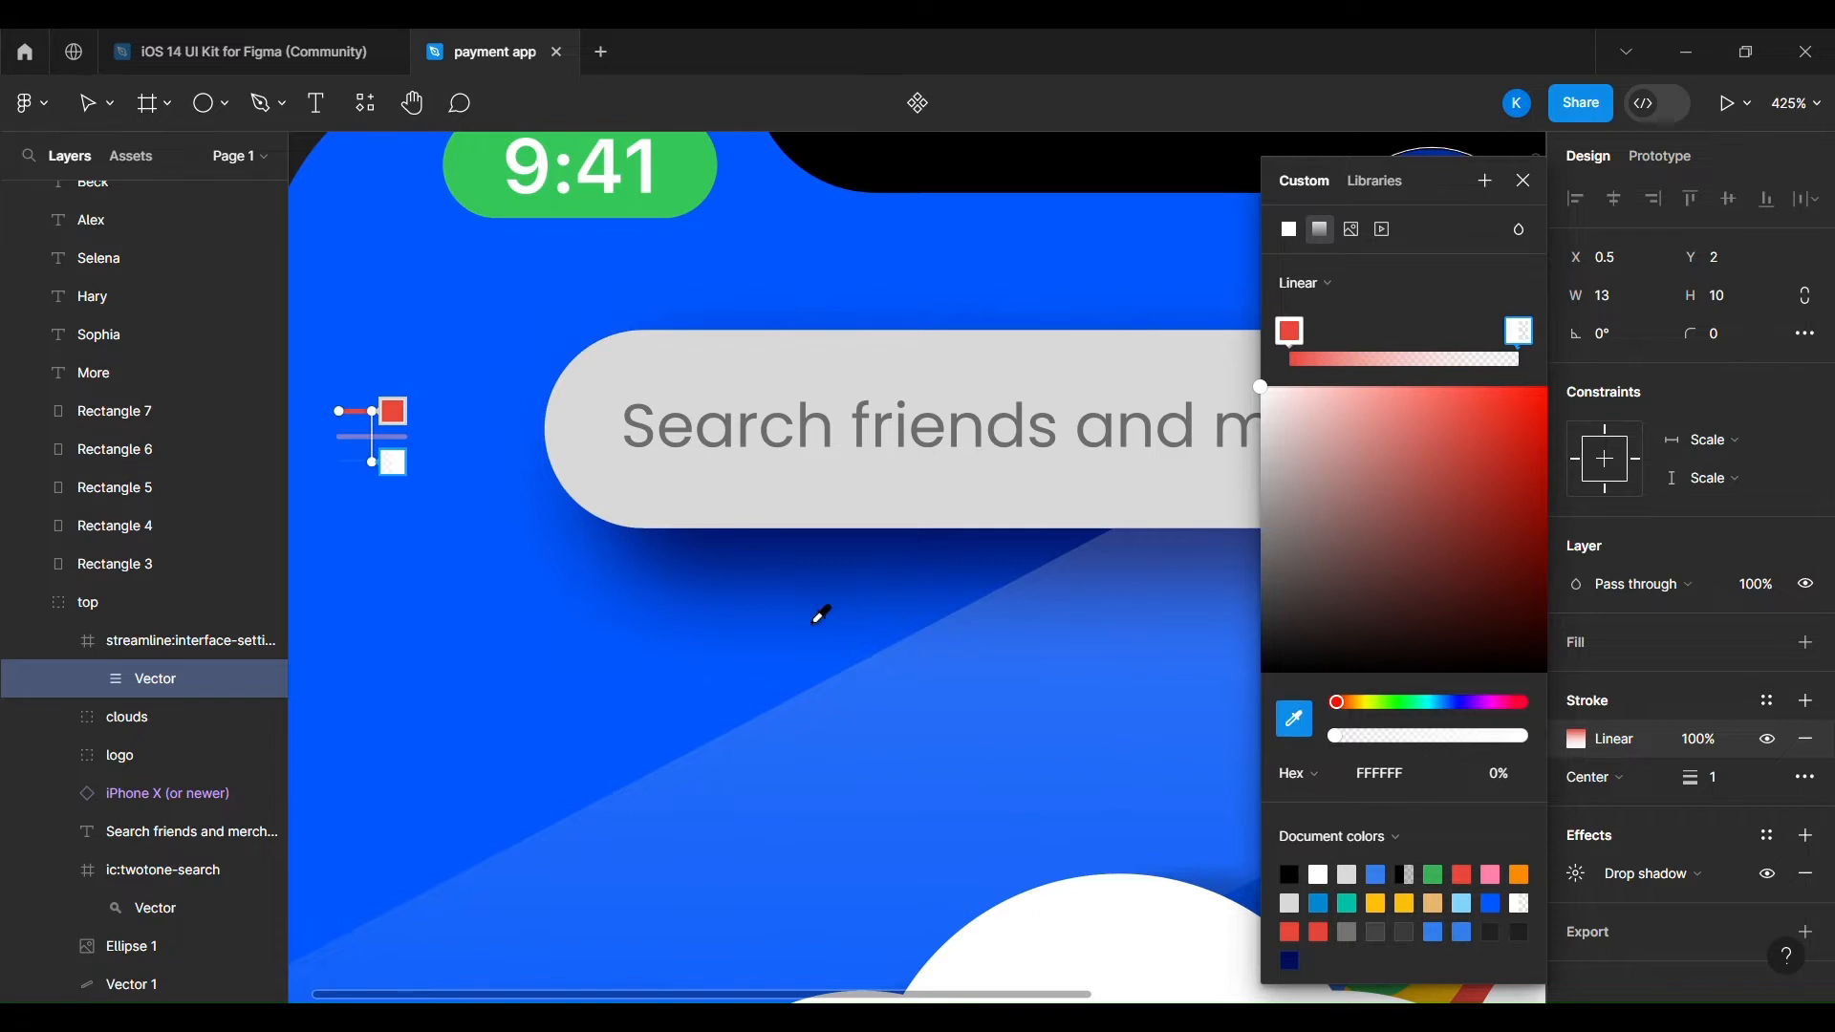
click(819, 613)
Add a middle stop to the menu icon's stroke gradient and colour it yellow sampled from the design.
click(1415, 360)
click(1294, 719)
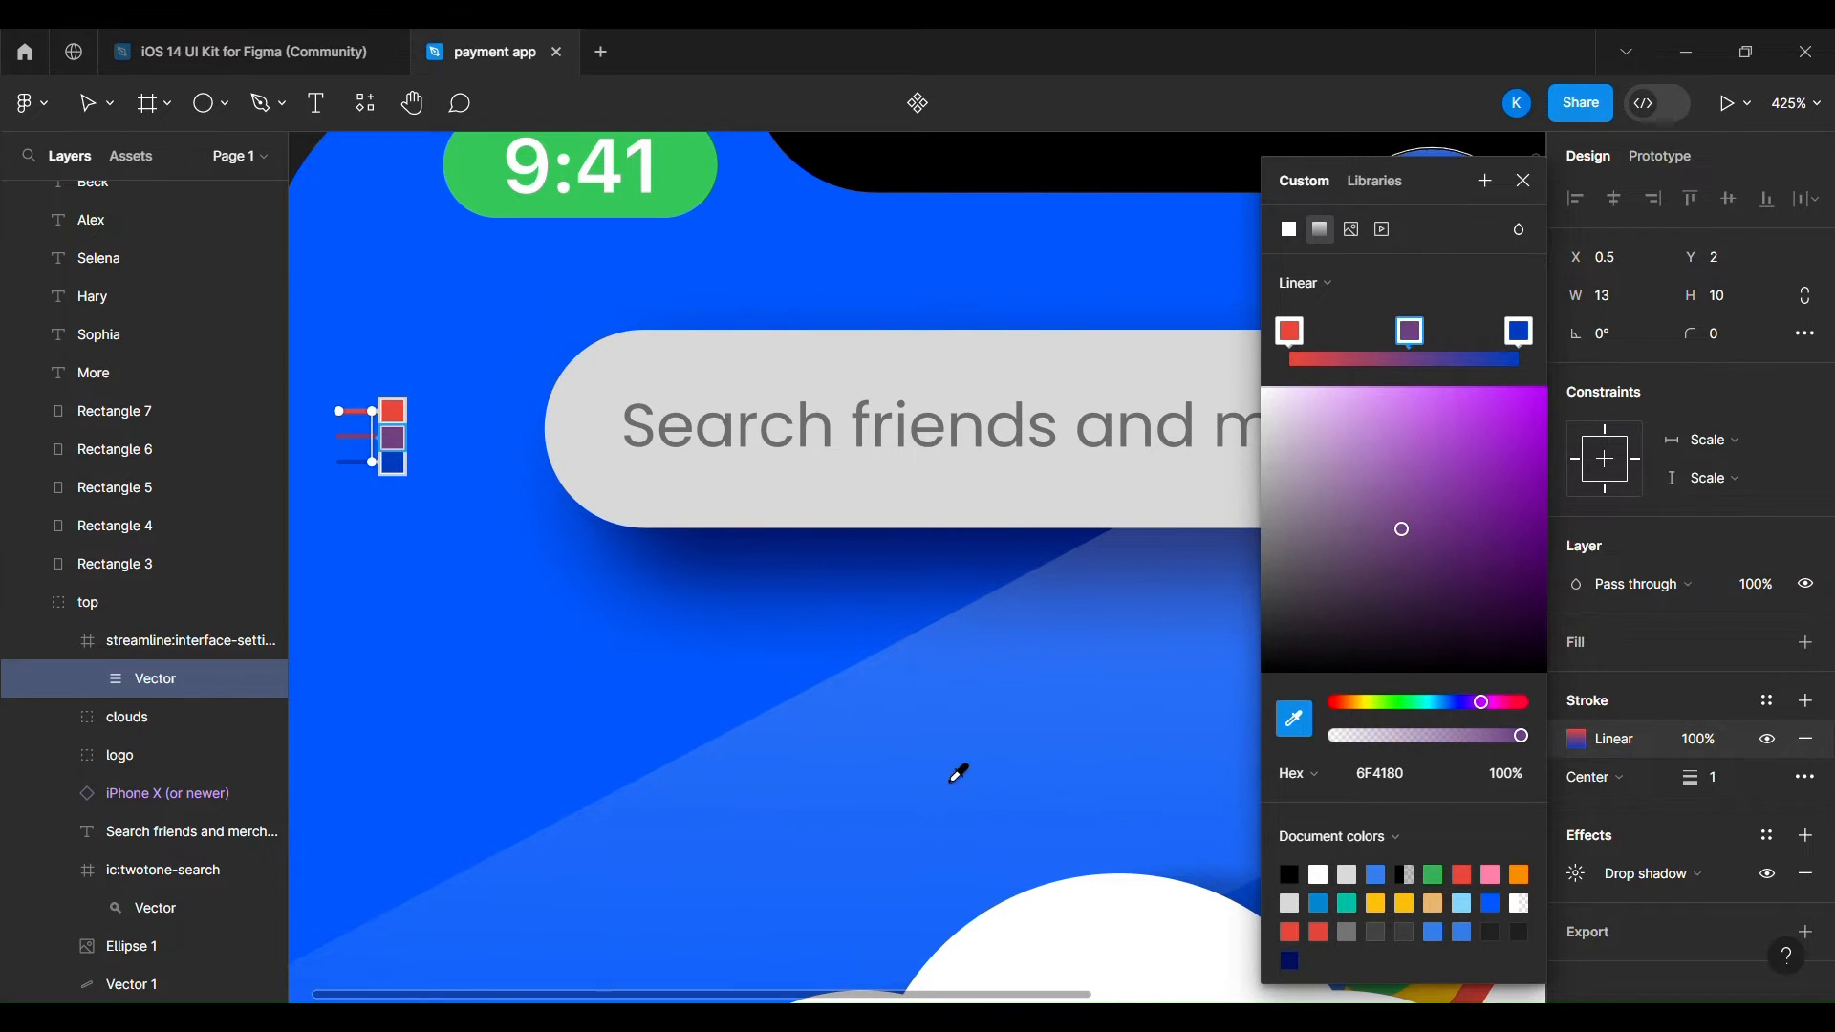
scroll(956, 774, right, 5)
click(968, 965)
scroll(709, 683, left, 10)
scroll(708, 682, right, 3)
Add a green 36AF56 stop sampled from the design between the yellow and blue stops of the menu icon's gradient.
click(1460, 359)
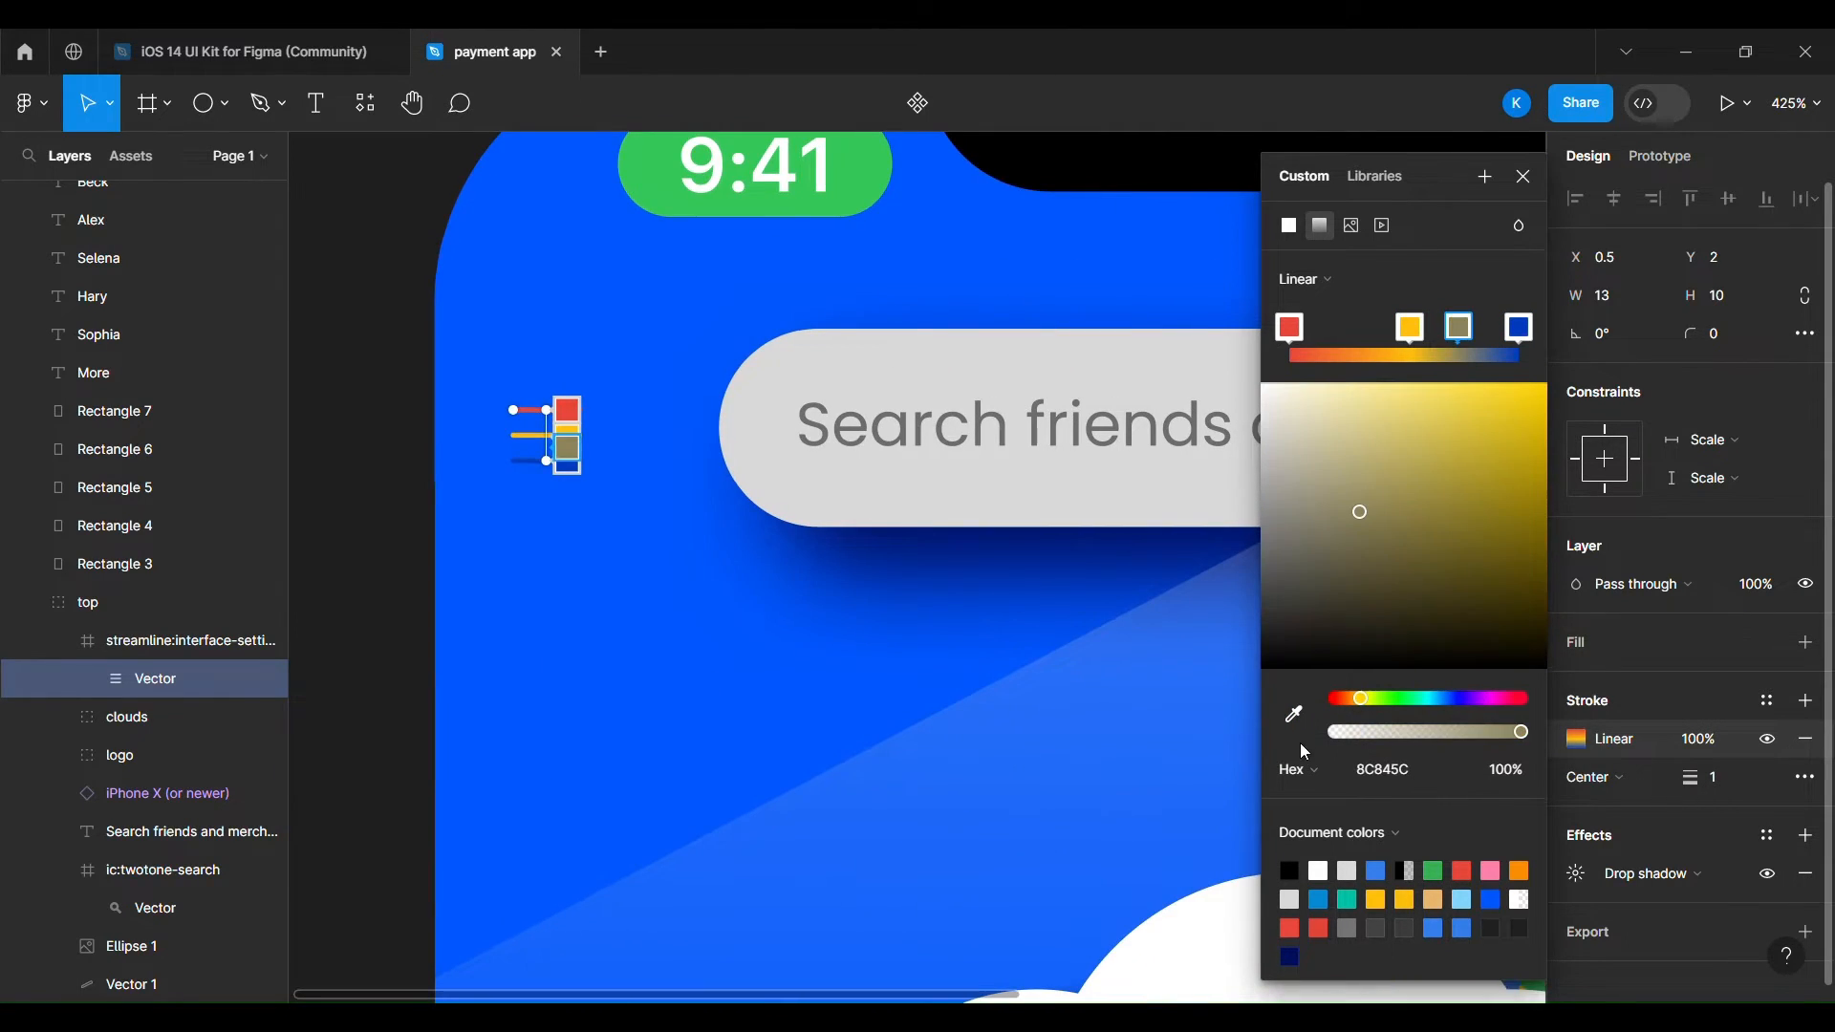
click(1294, 716)
scroll(1023, 743, right, 5)
click(1193, 888)
scroll(697, 705, left, 8)
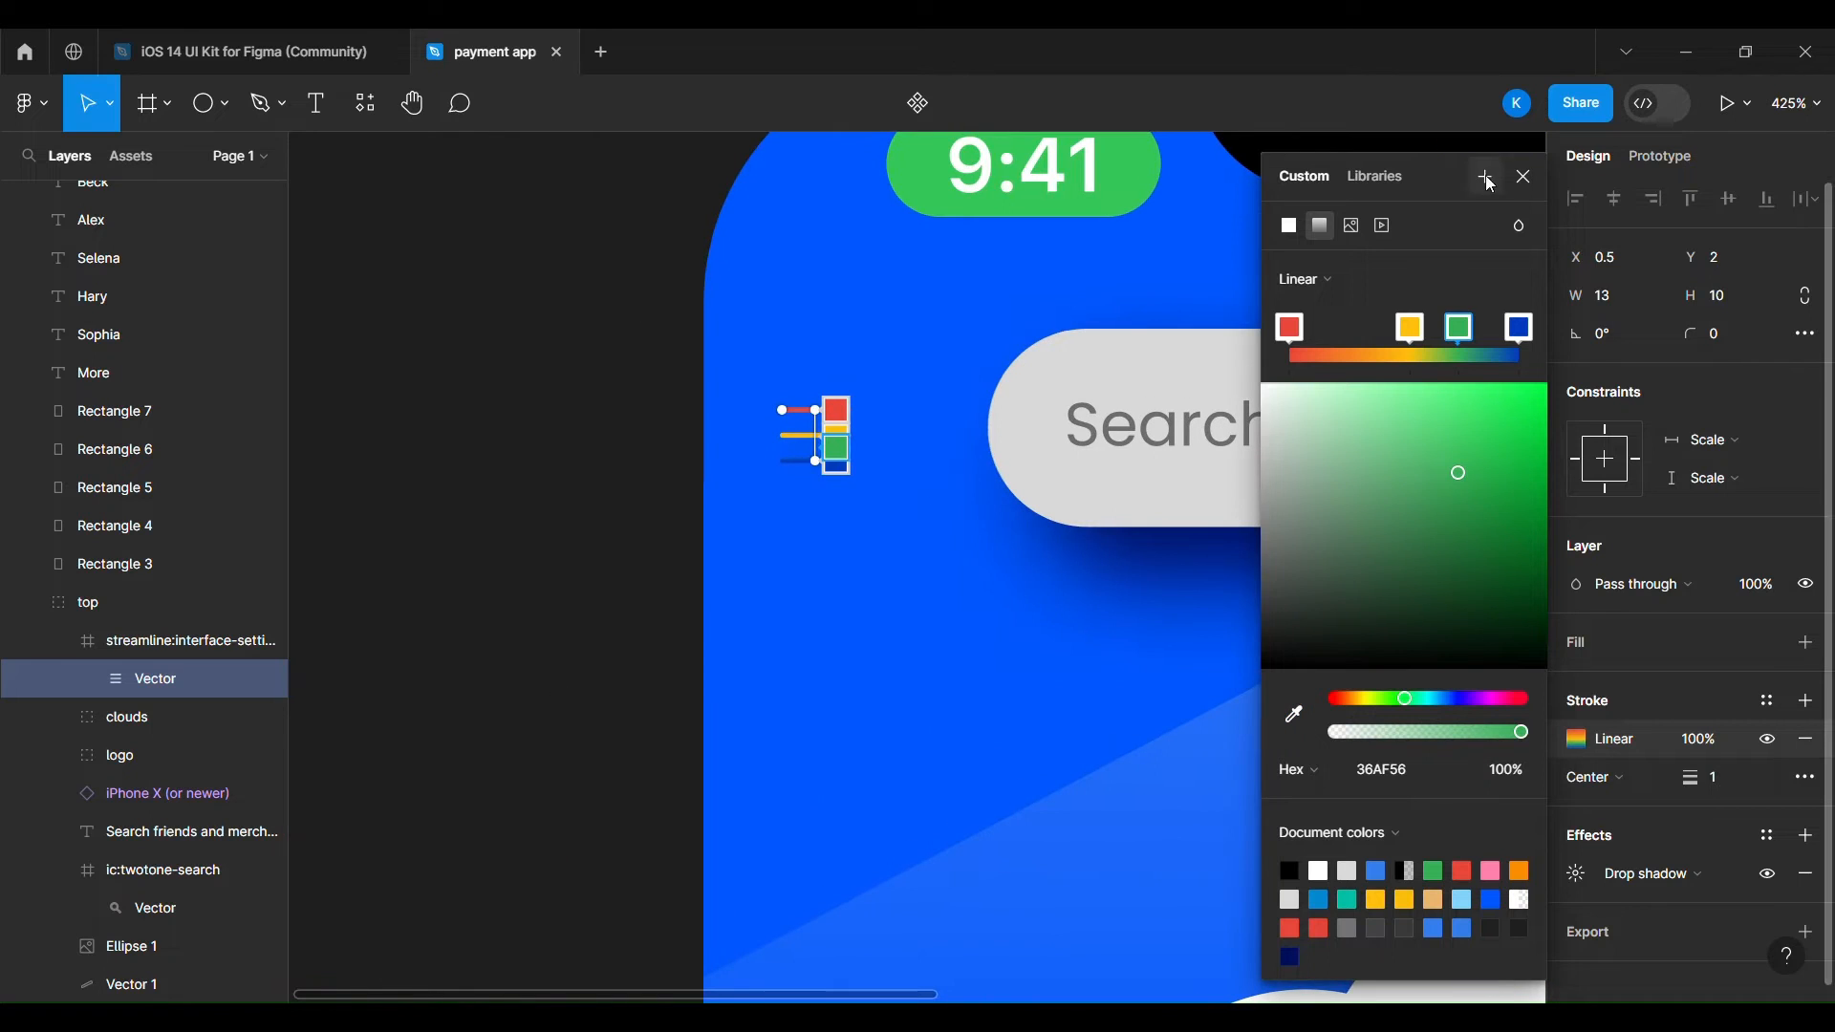
click(1522, 177)
click(679, 606)
Shift the yellow and green stops of the menu icon's stroke gradient closer to the red end.
scroll(676, 610, down, 5)
scroll(679, 611, right, 2)
scroll(679, 612, down, 2)
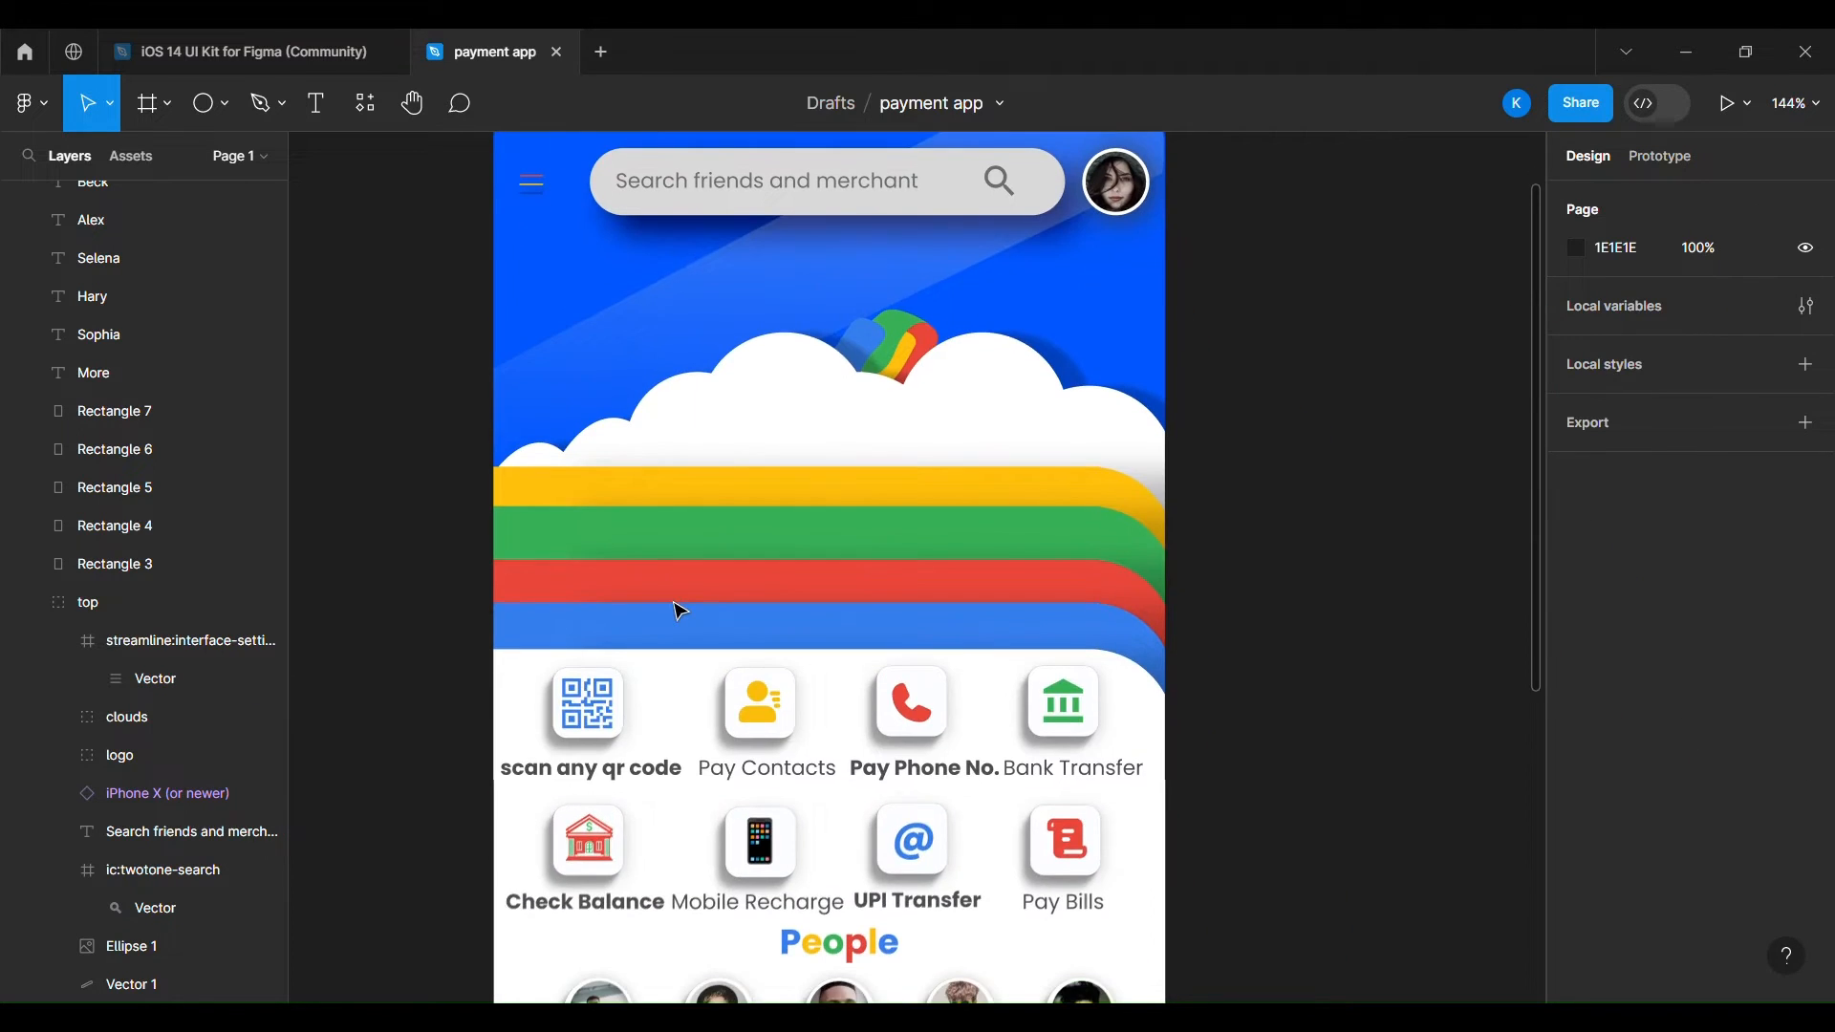
scroll(676, 606, up, 3)
click(186, 674)
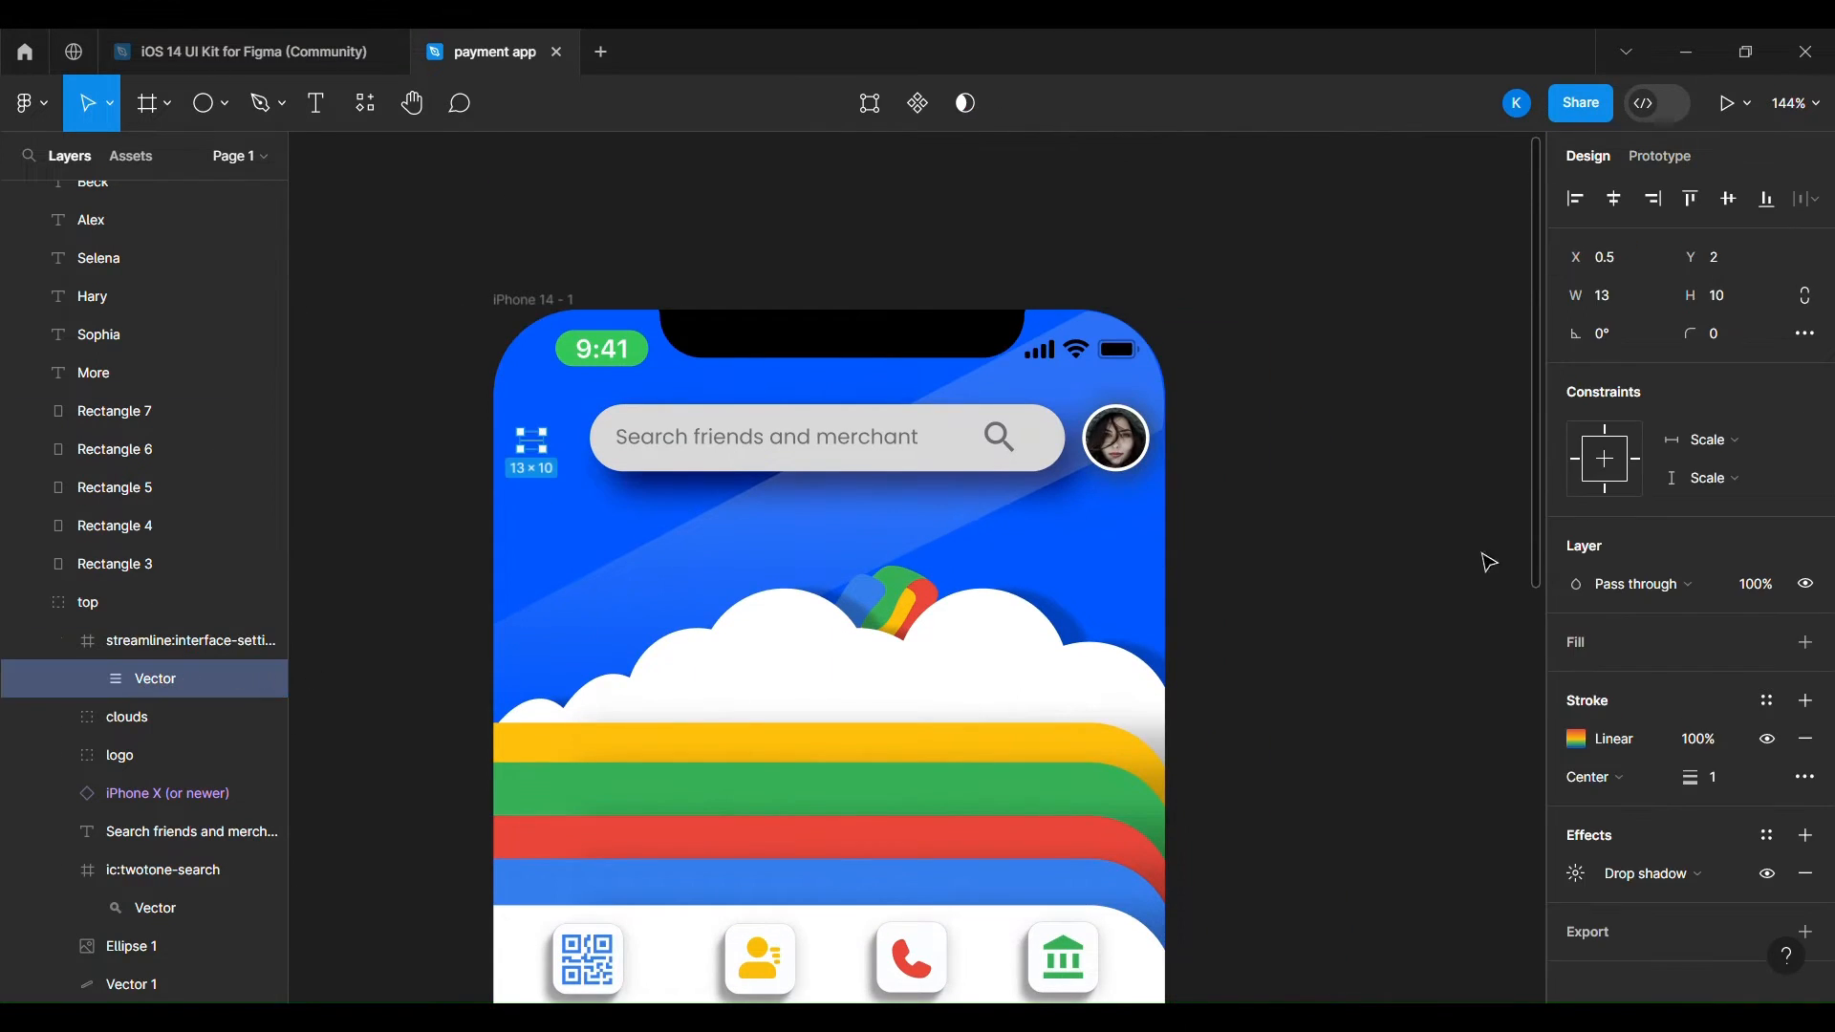
click(1576, 739)
mouse_move(1411, 331)
mouse_down()
mouse_move(1344, 332)
mouse_move(1419, 332)
mouse_up()
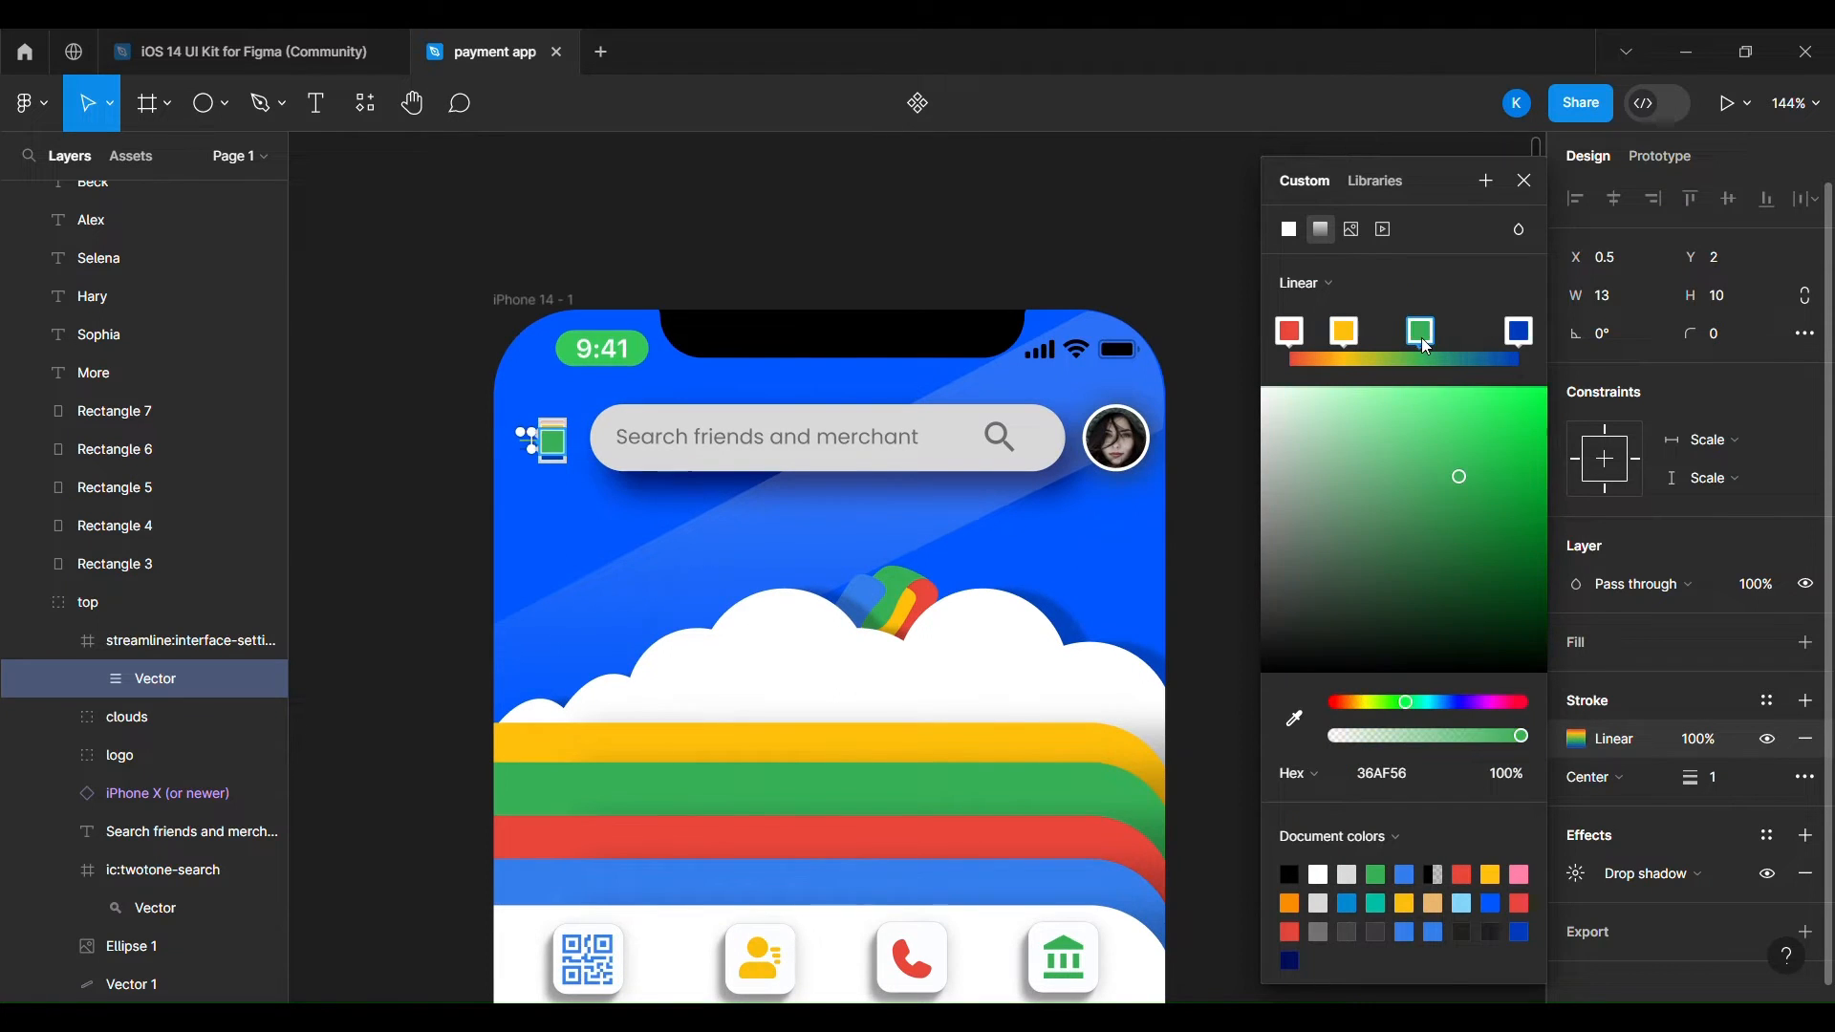
click(1526, 182)
click(1351, 331)
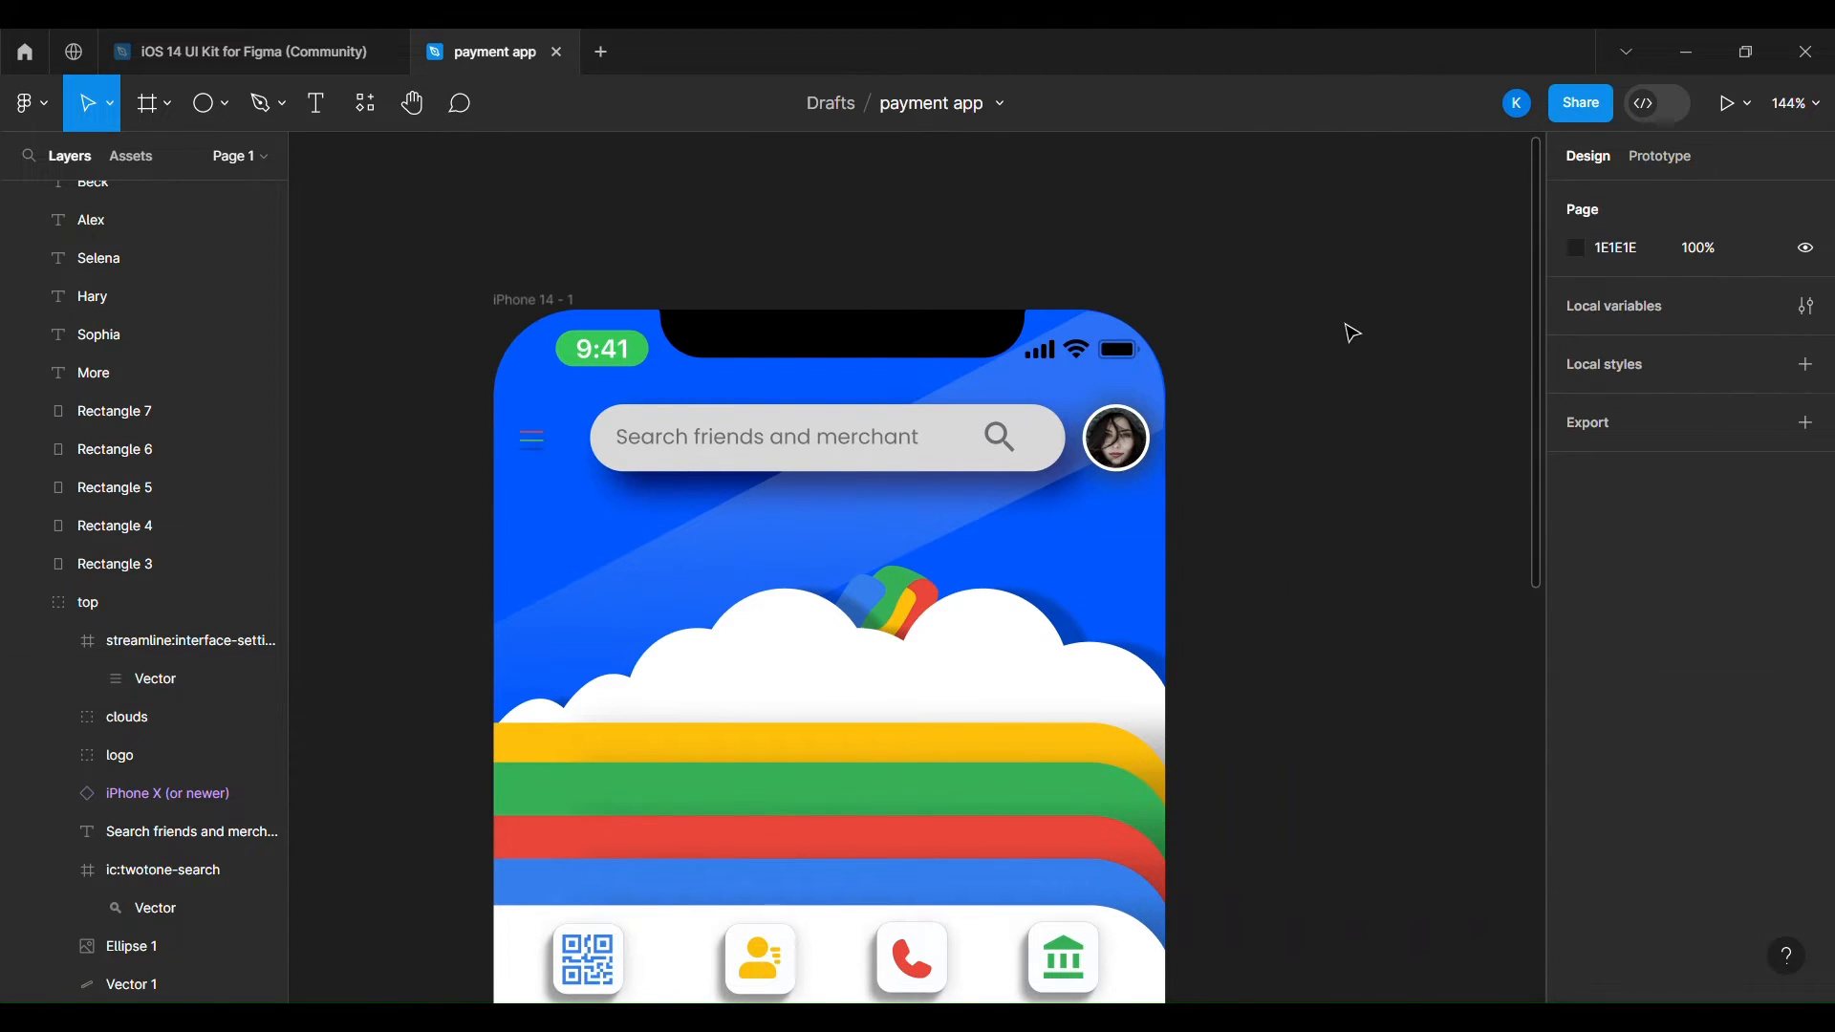
Set the menu icon's stroke weight to 2 and change its gradient's last stop to a lighter blue.
click(143, 678)
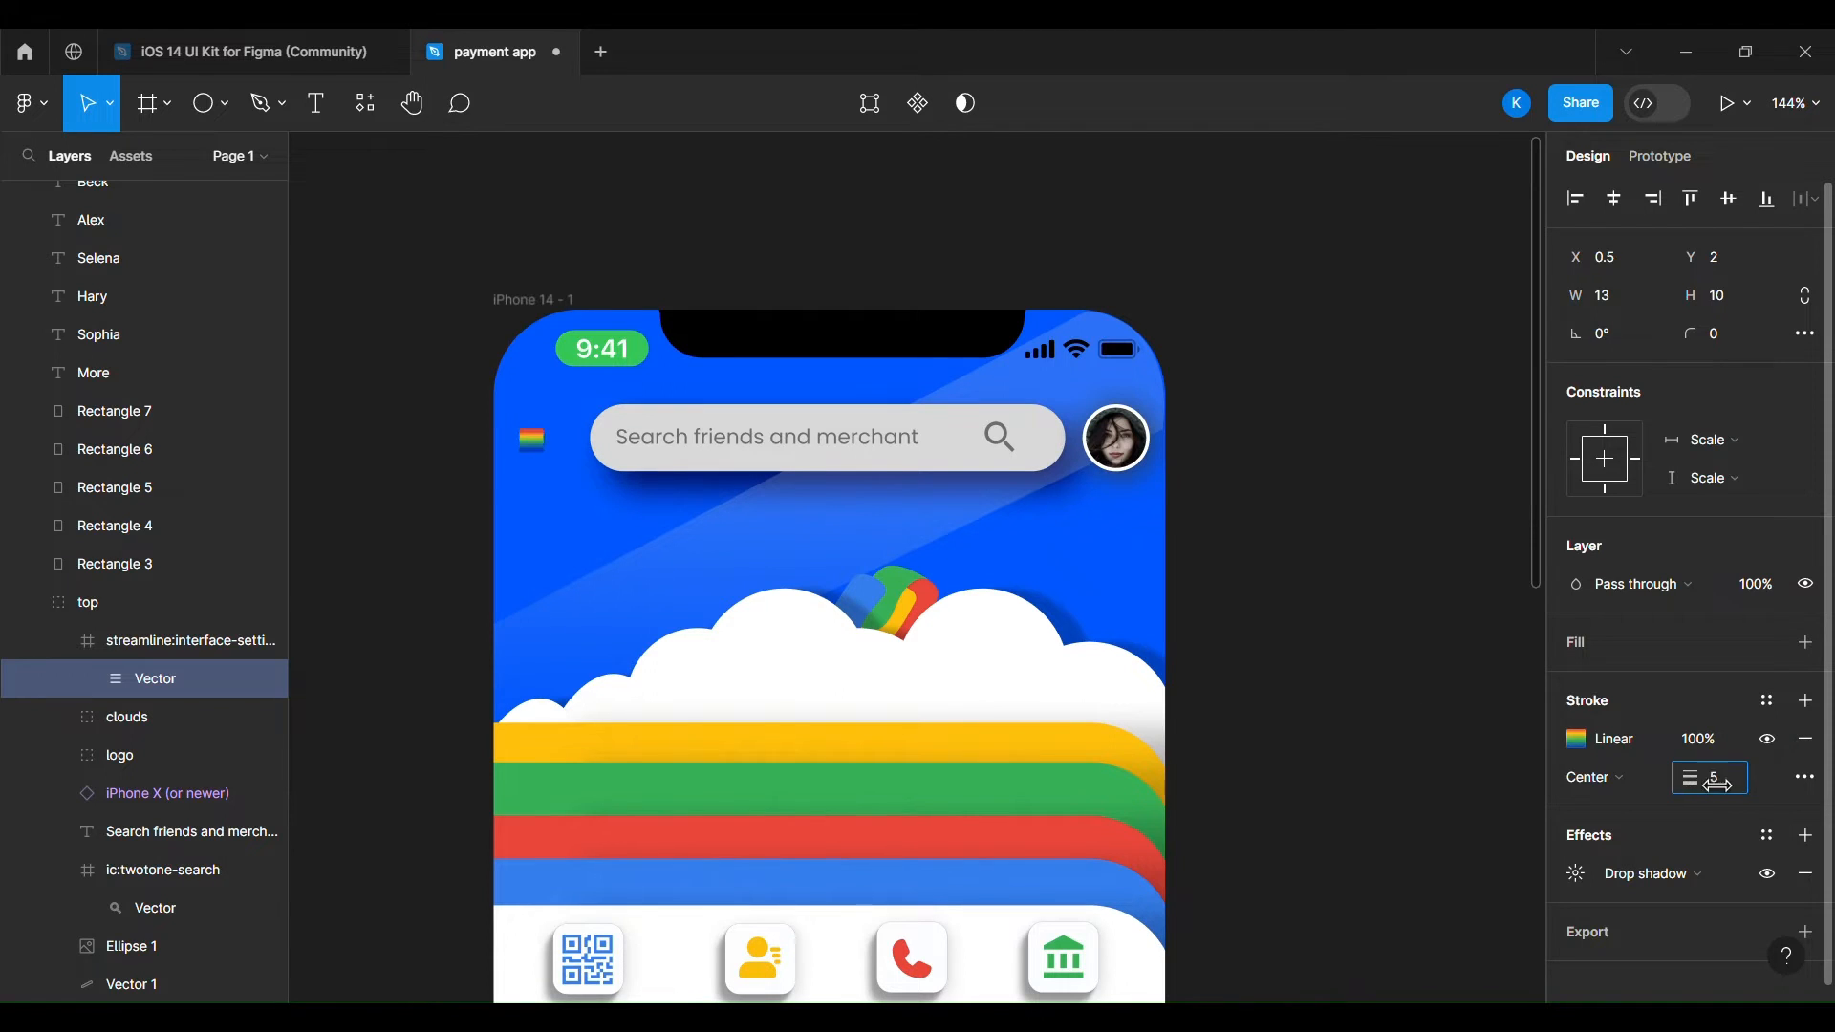
click(1577, 739)
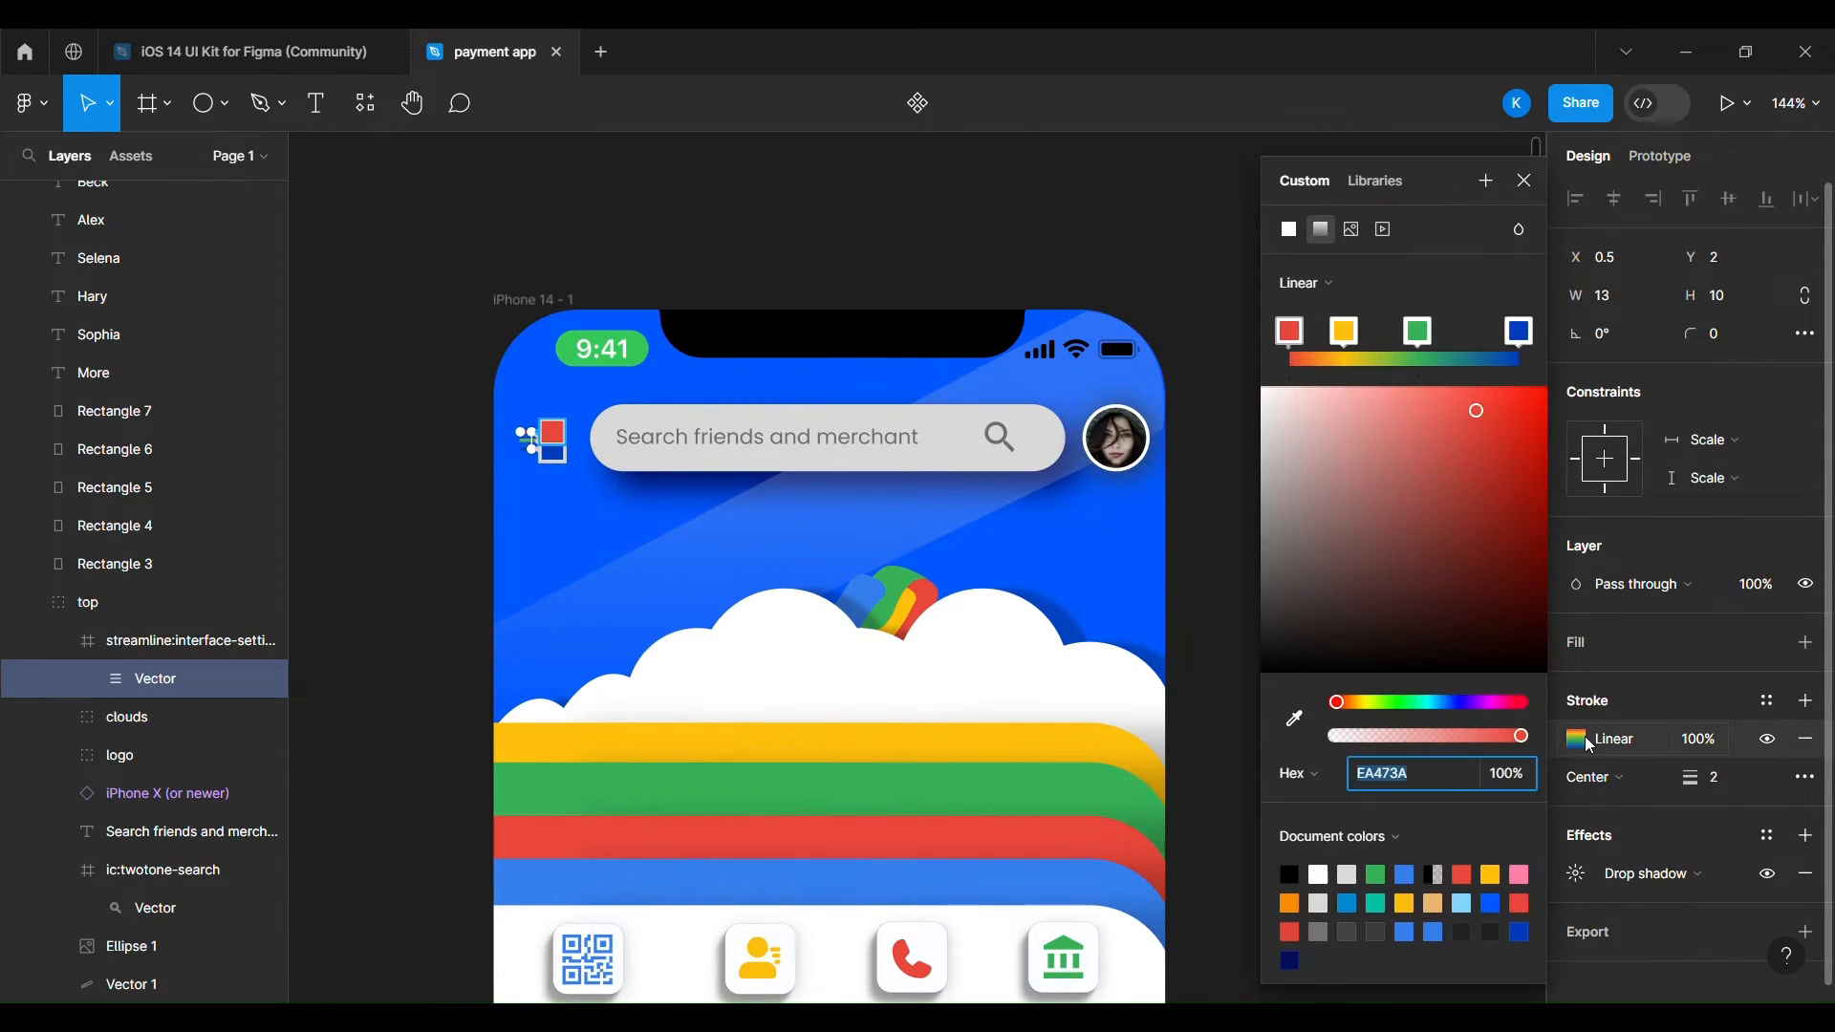
click(1520, 332)
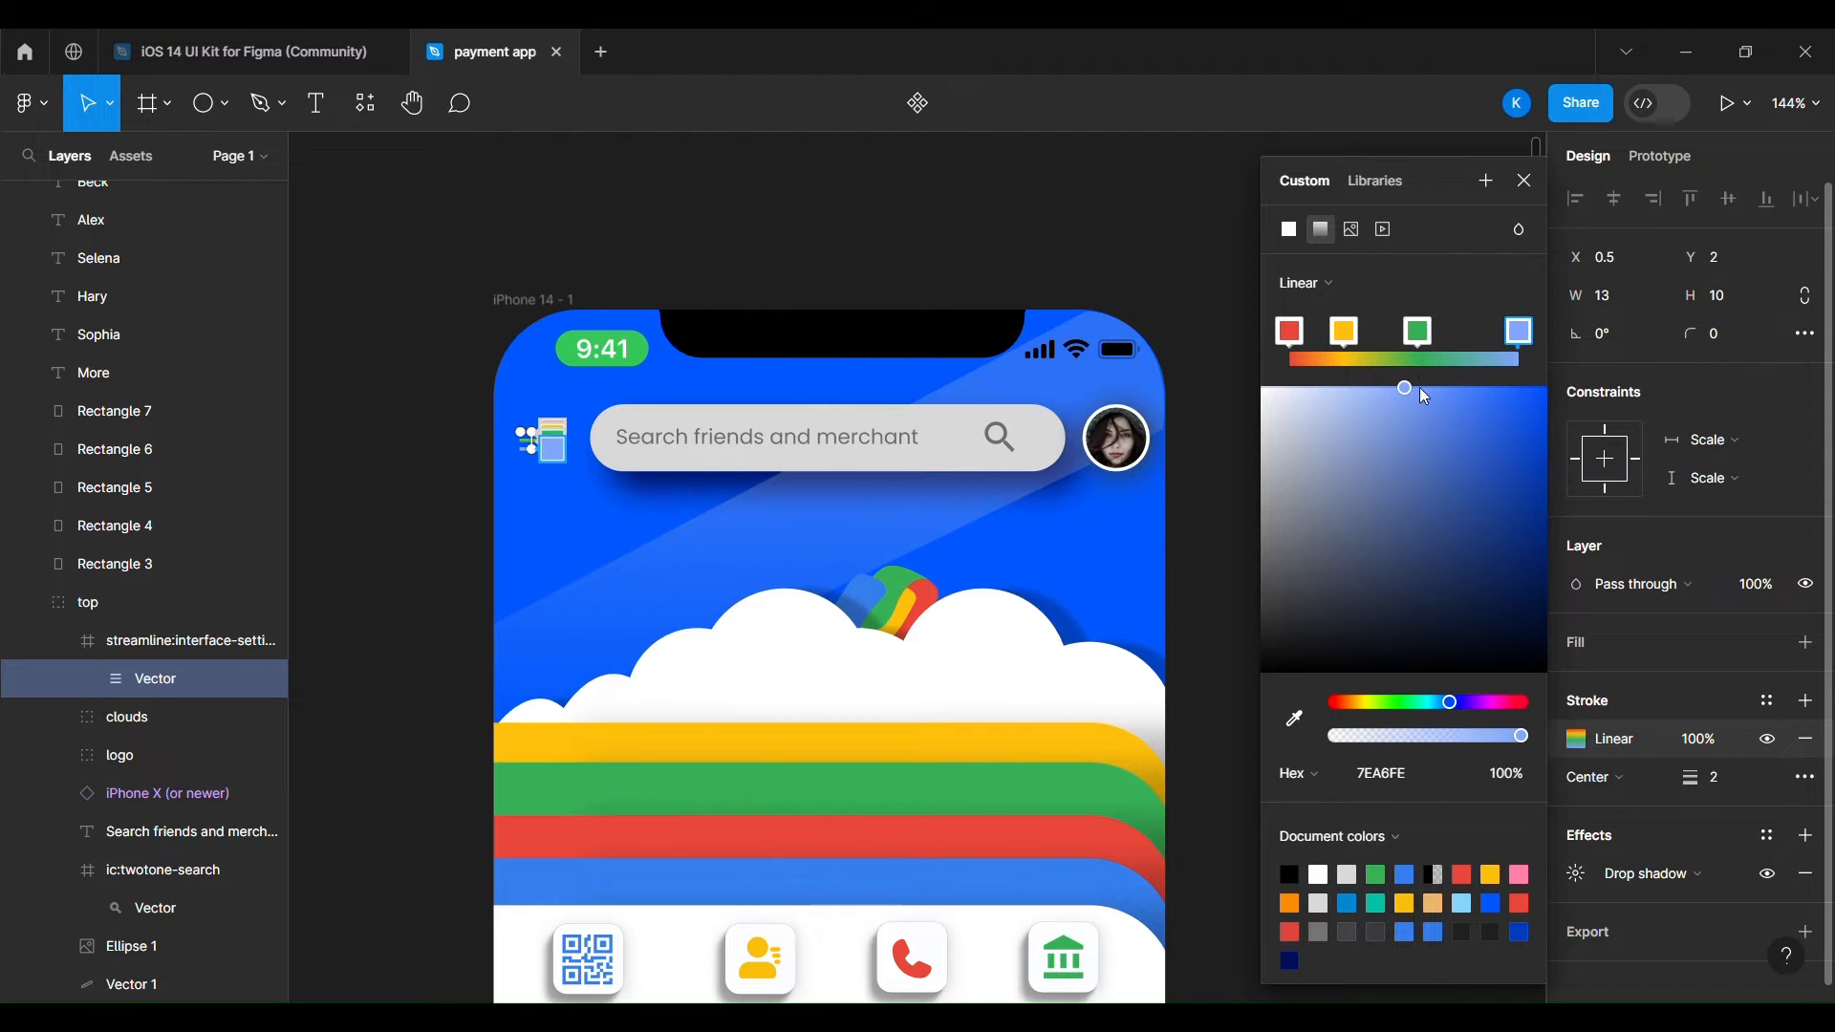
click(1369, 384)
key(ctrl+z)
click(1526, 335)
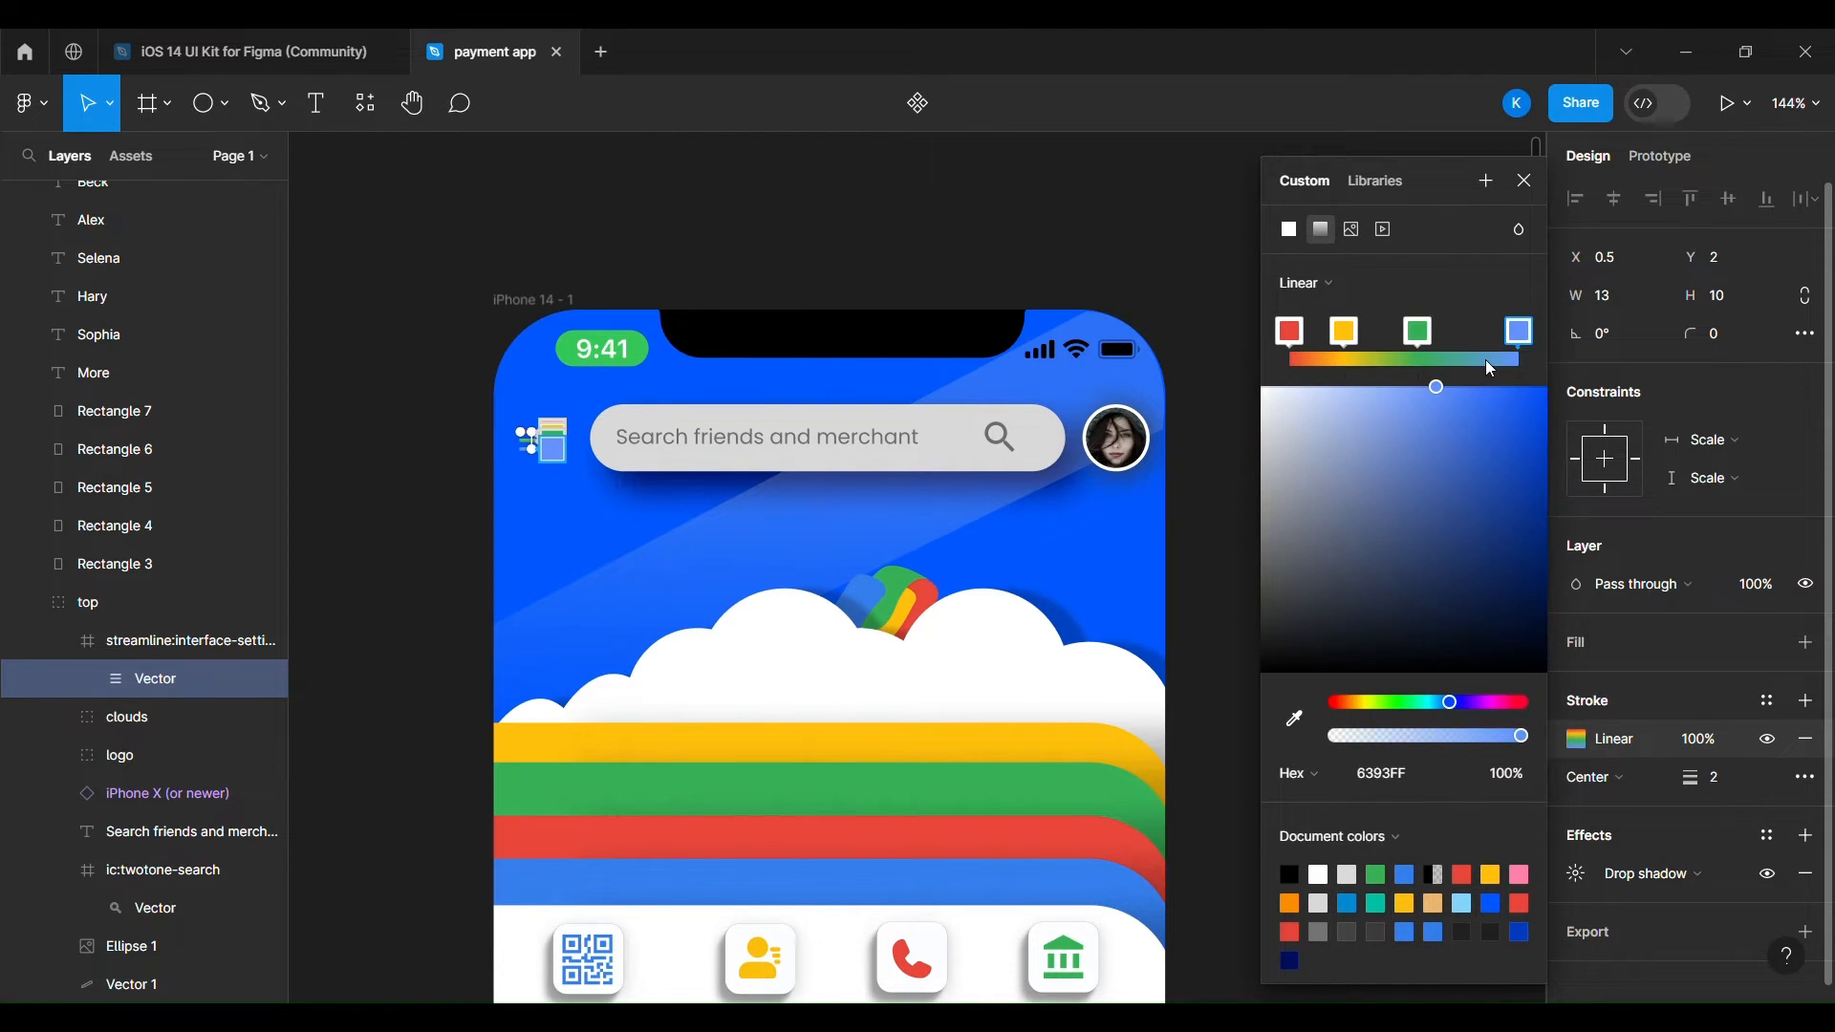
click(1366, 387)
click(1463, 390)
click(1525, 181)
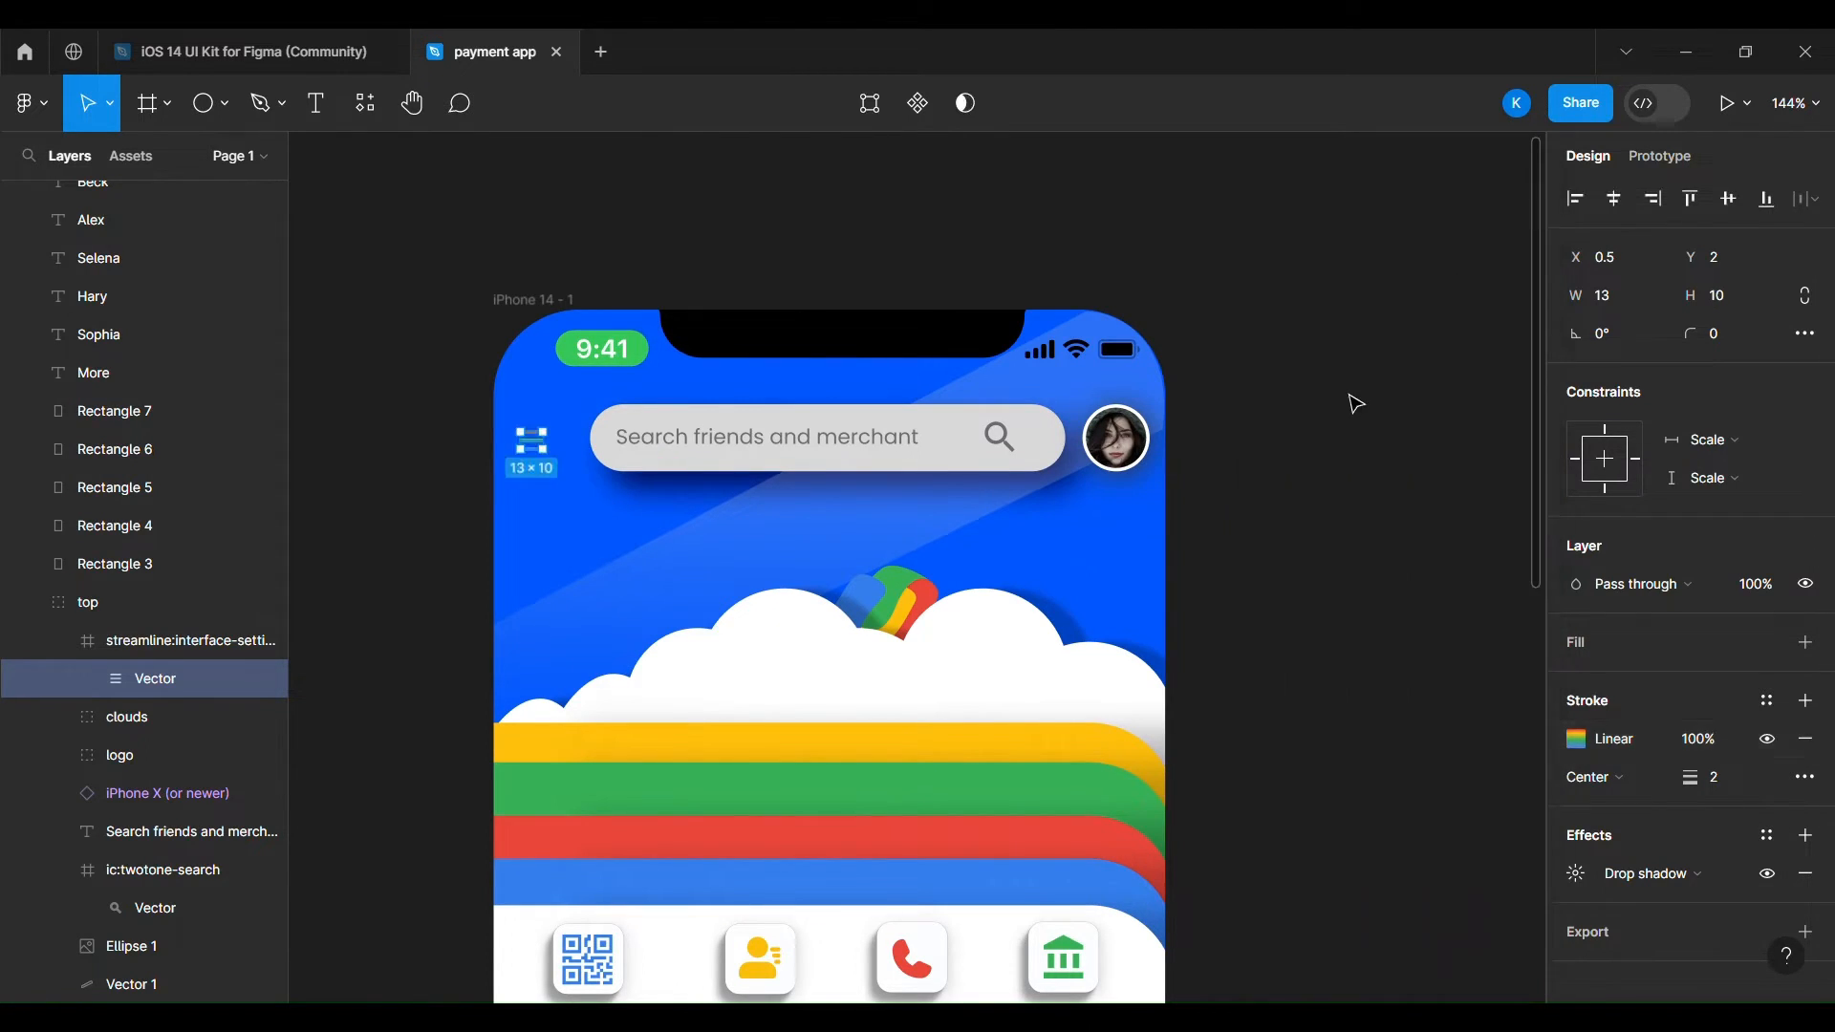
click(1354, 404)
Add a second iPhone 14 frame of 390 × 844 beside the home screen.
scroll(1355, 405, down, 4)
scroll(1355, 405, right, 3)
scroll(1355, 406, down, 4)
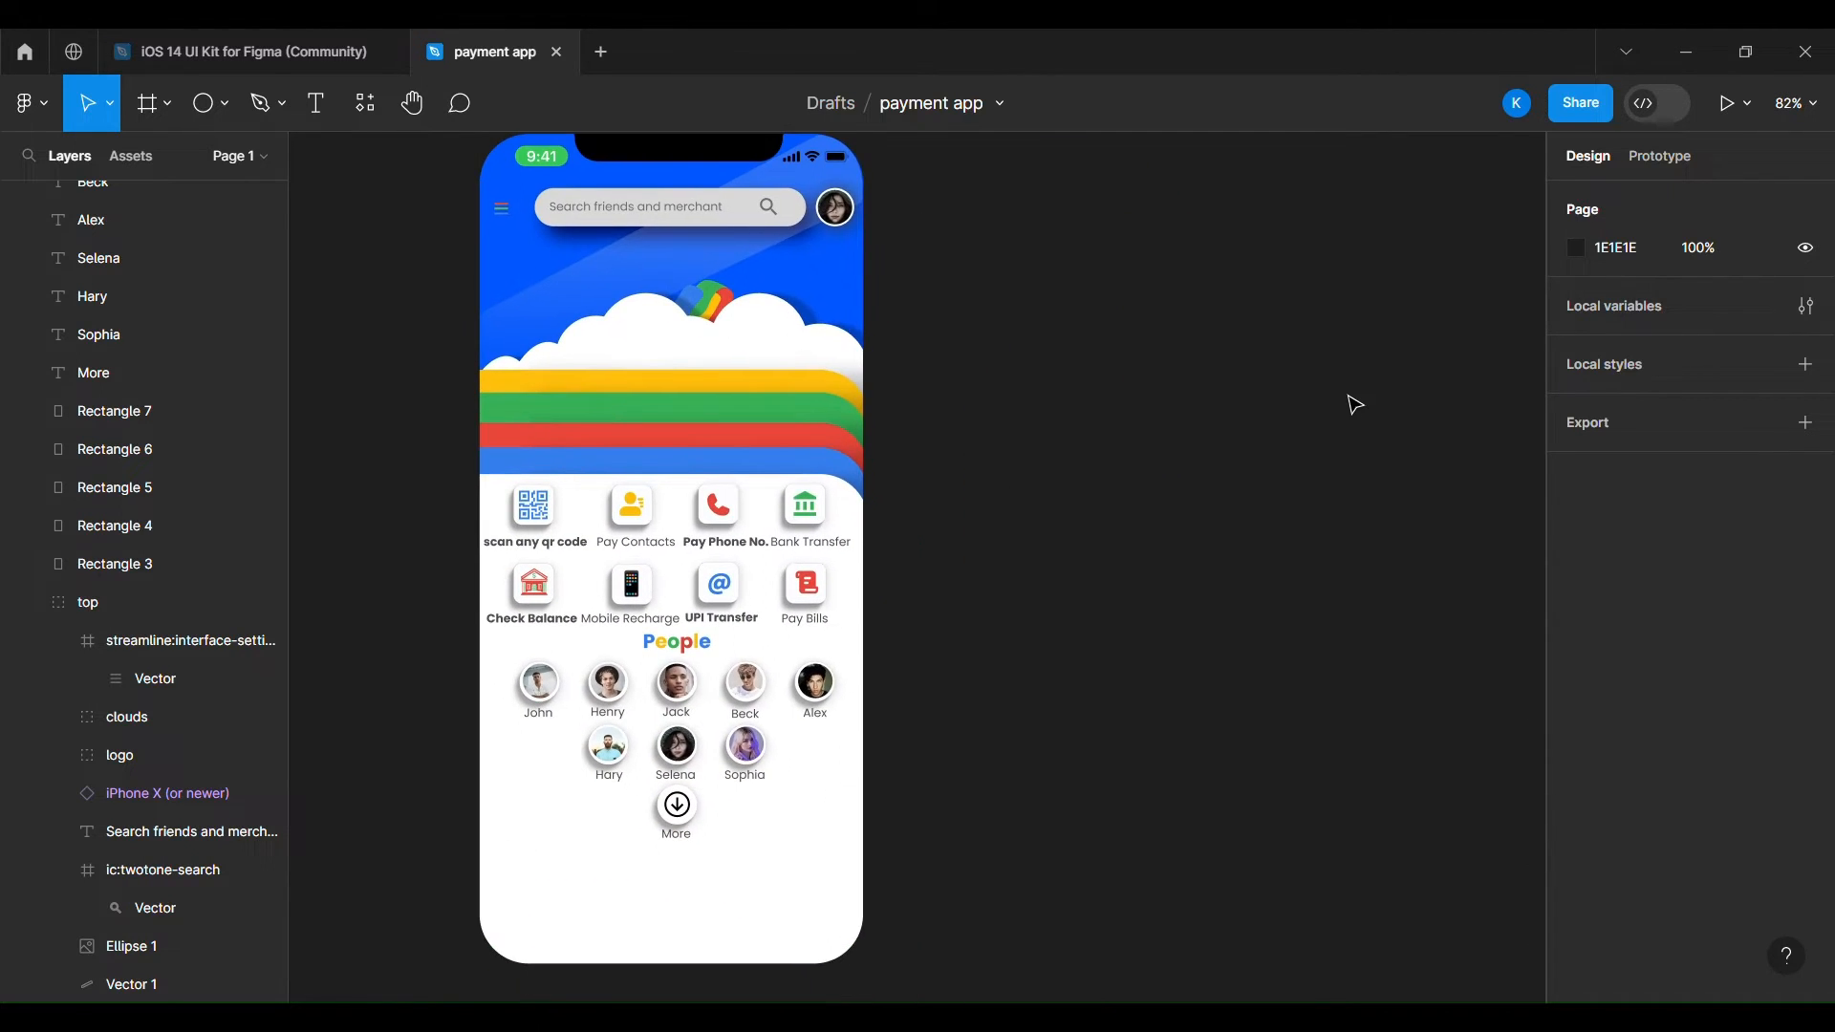
scroll(1356, 405, up, 1)
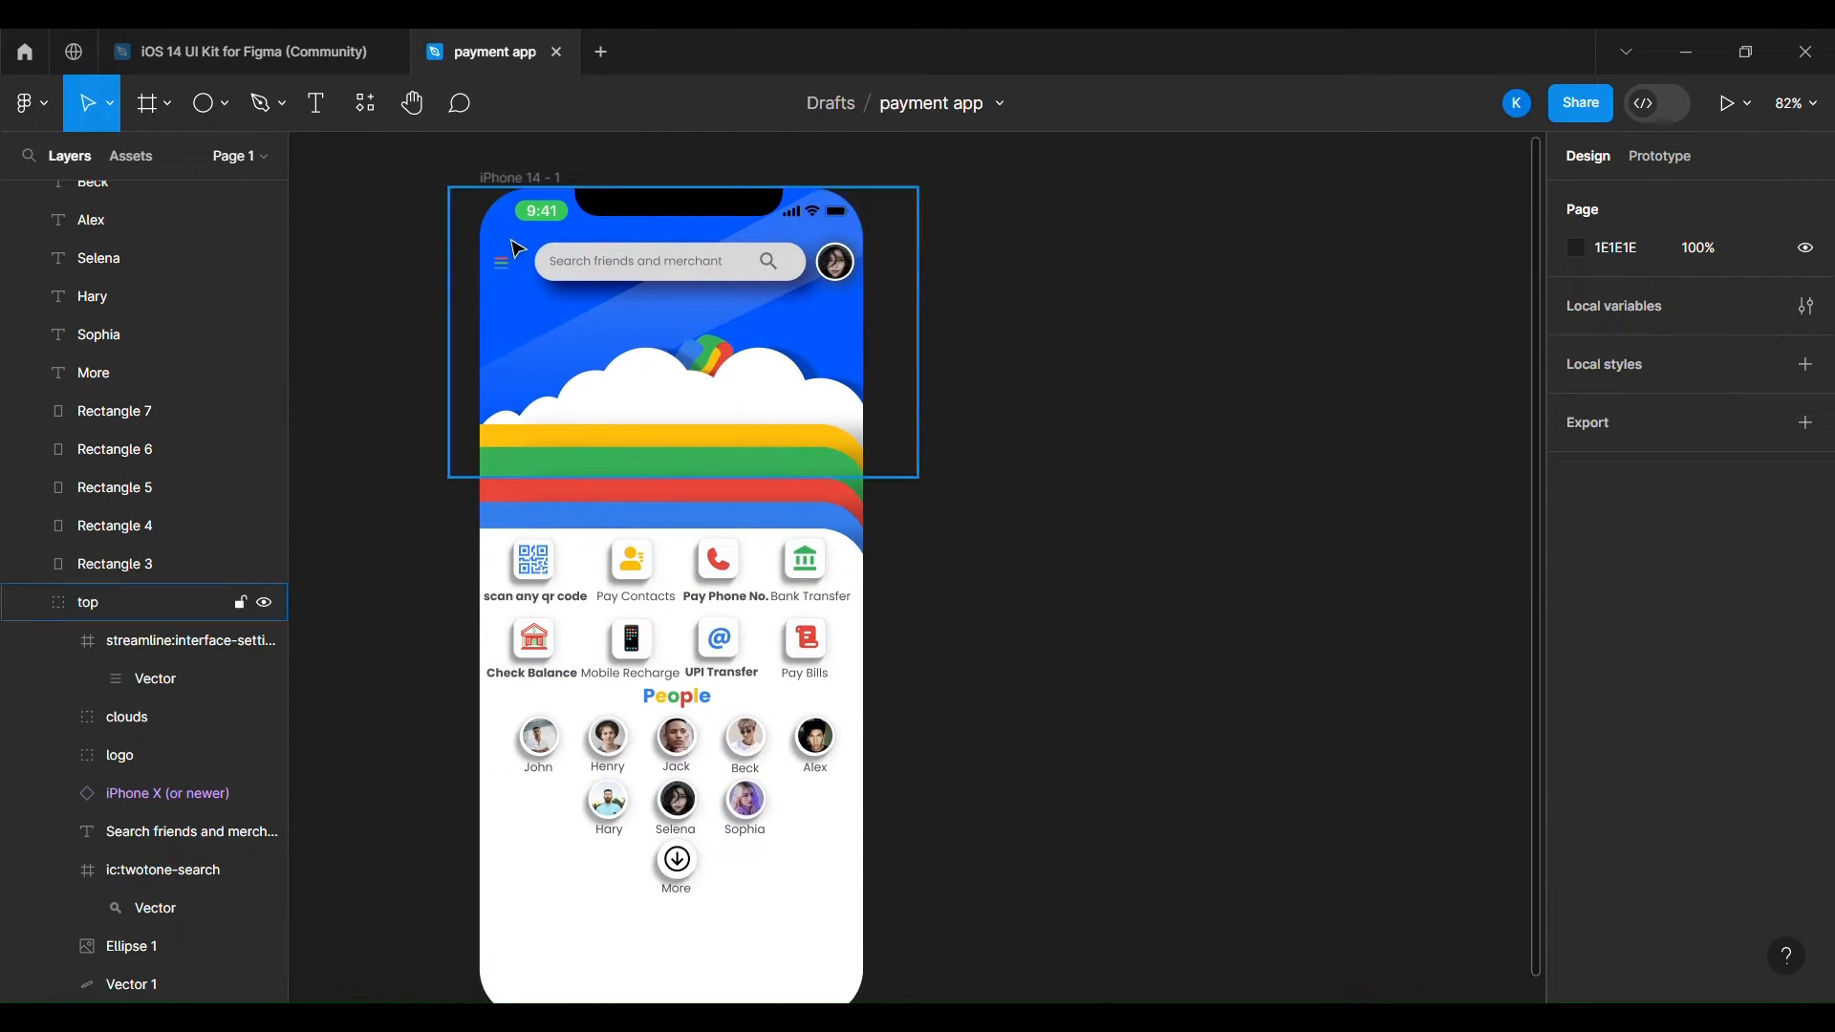
scroll(1124, 538, right, 2)
scroll(1124, 538, down, 1)
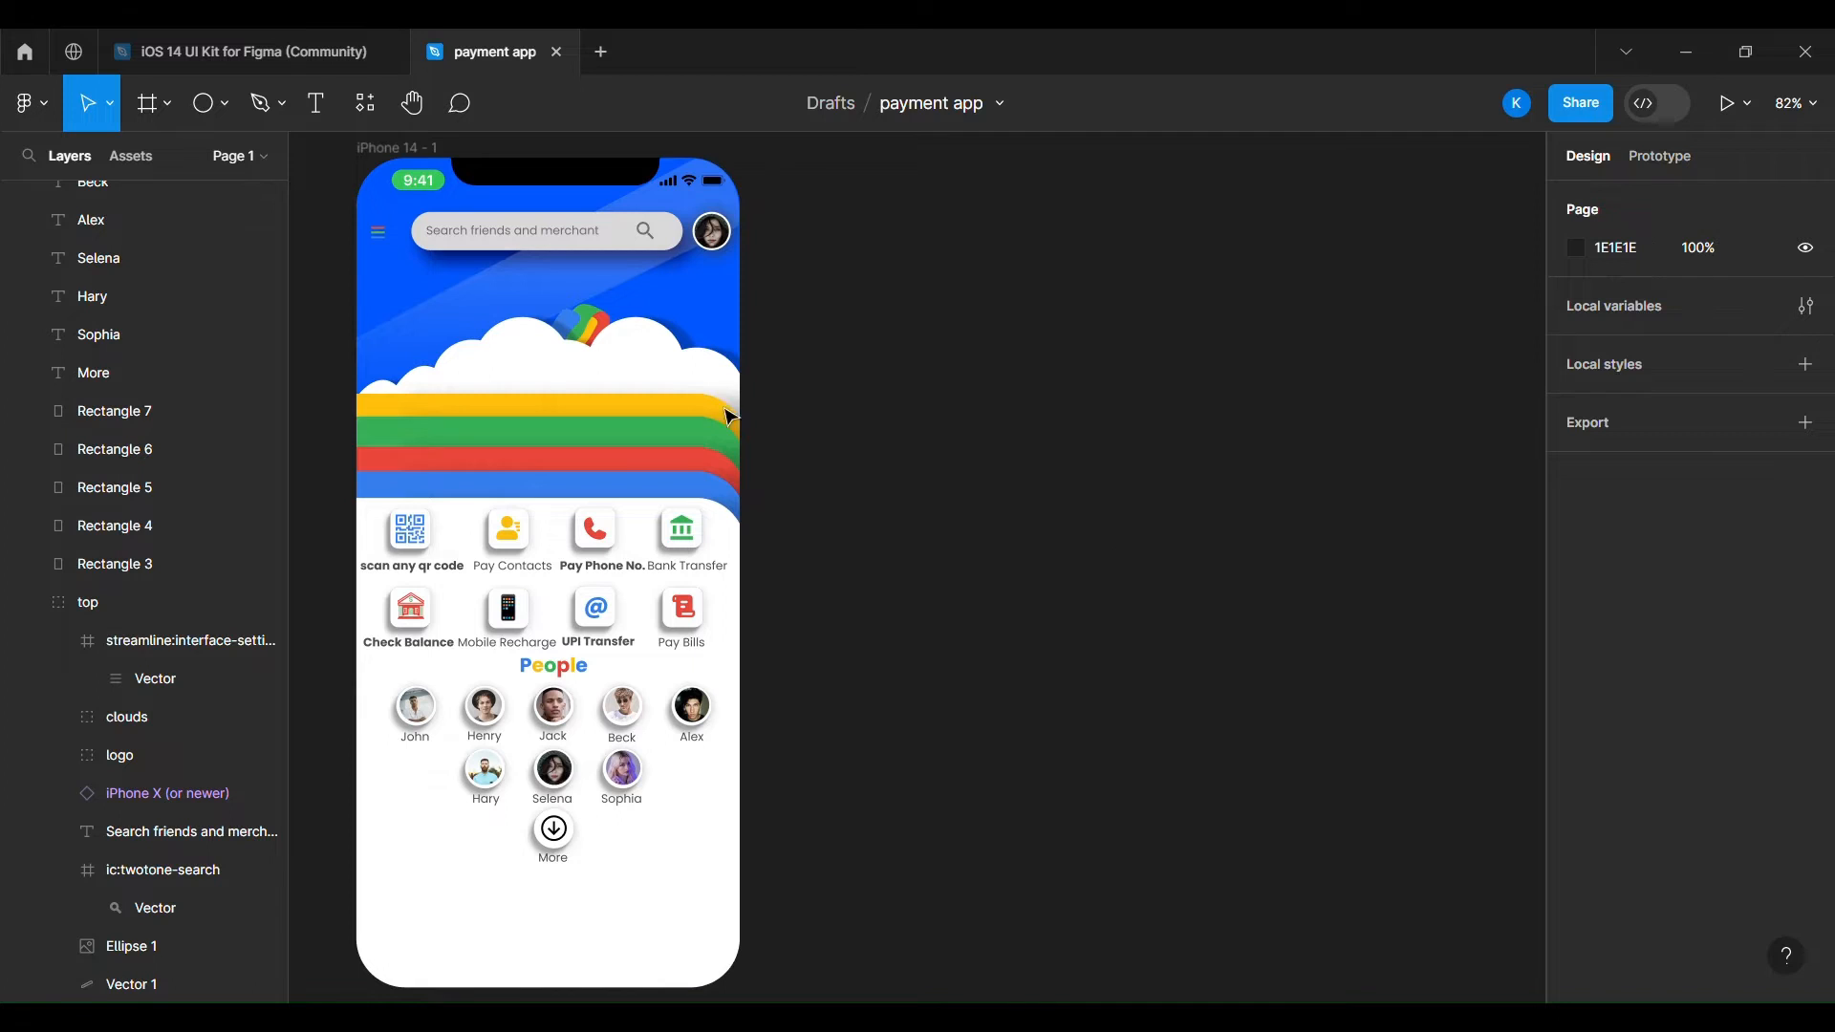
click(168, 105)
click(134, 151)
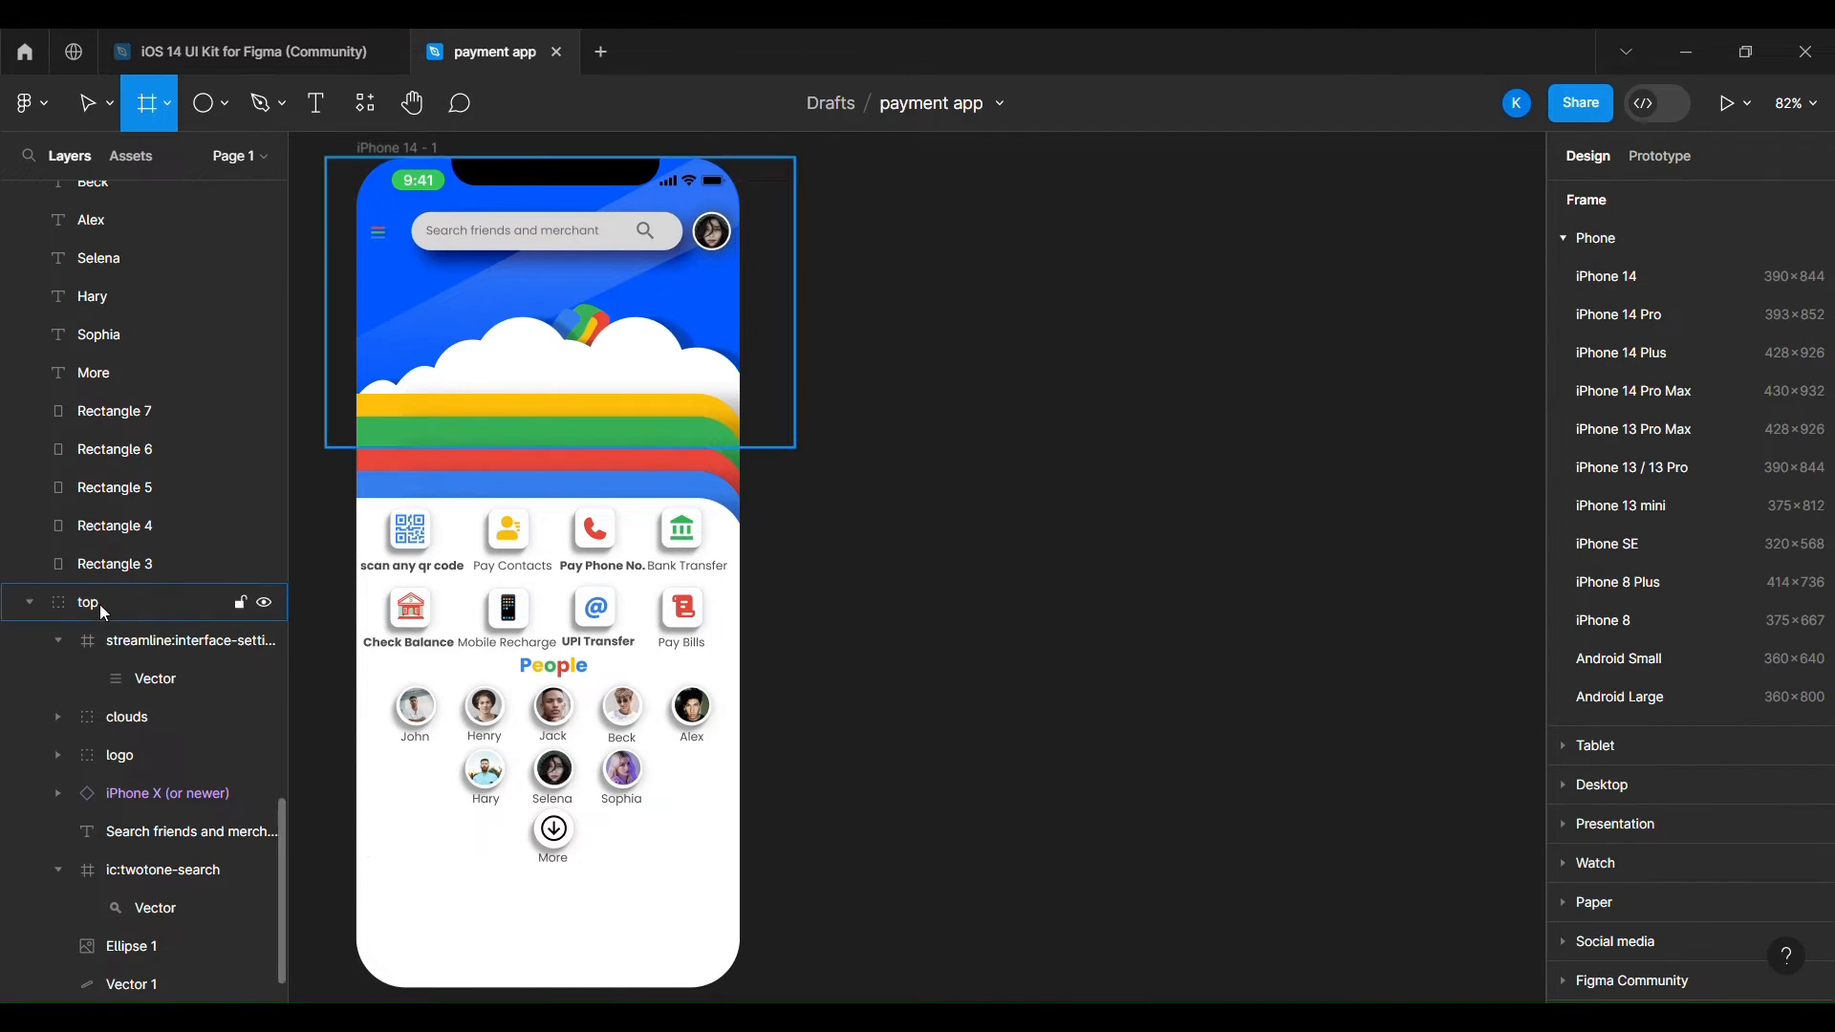
scroll(103, 614, up, 5)
click(1595, 276)
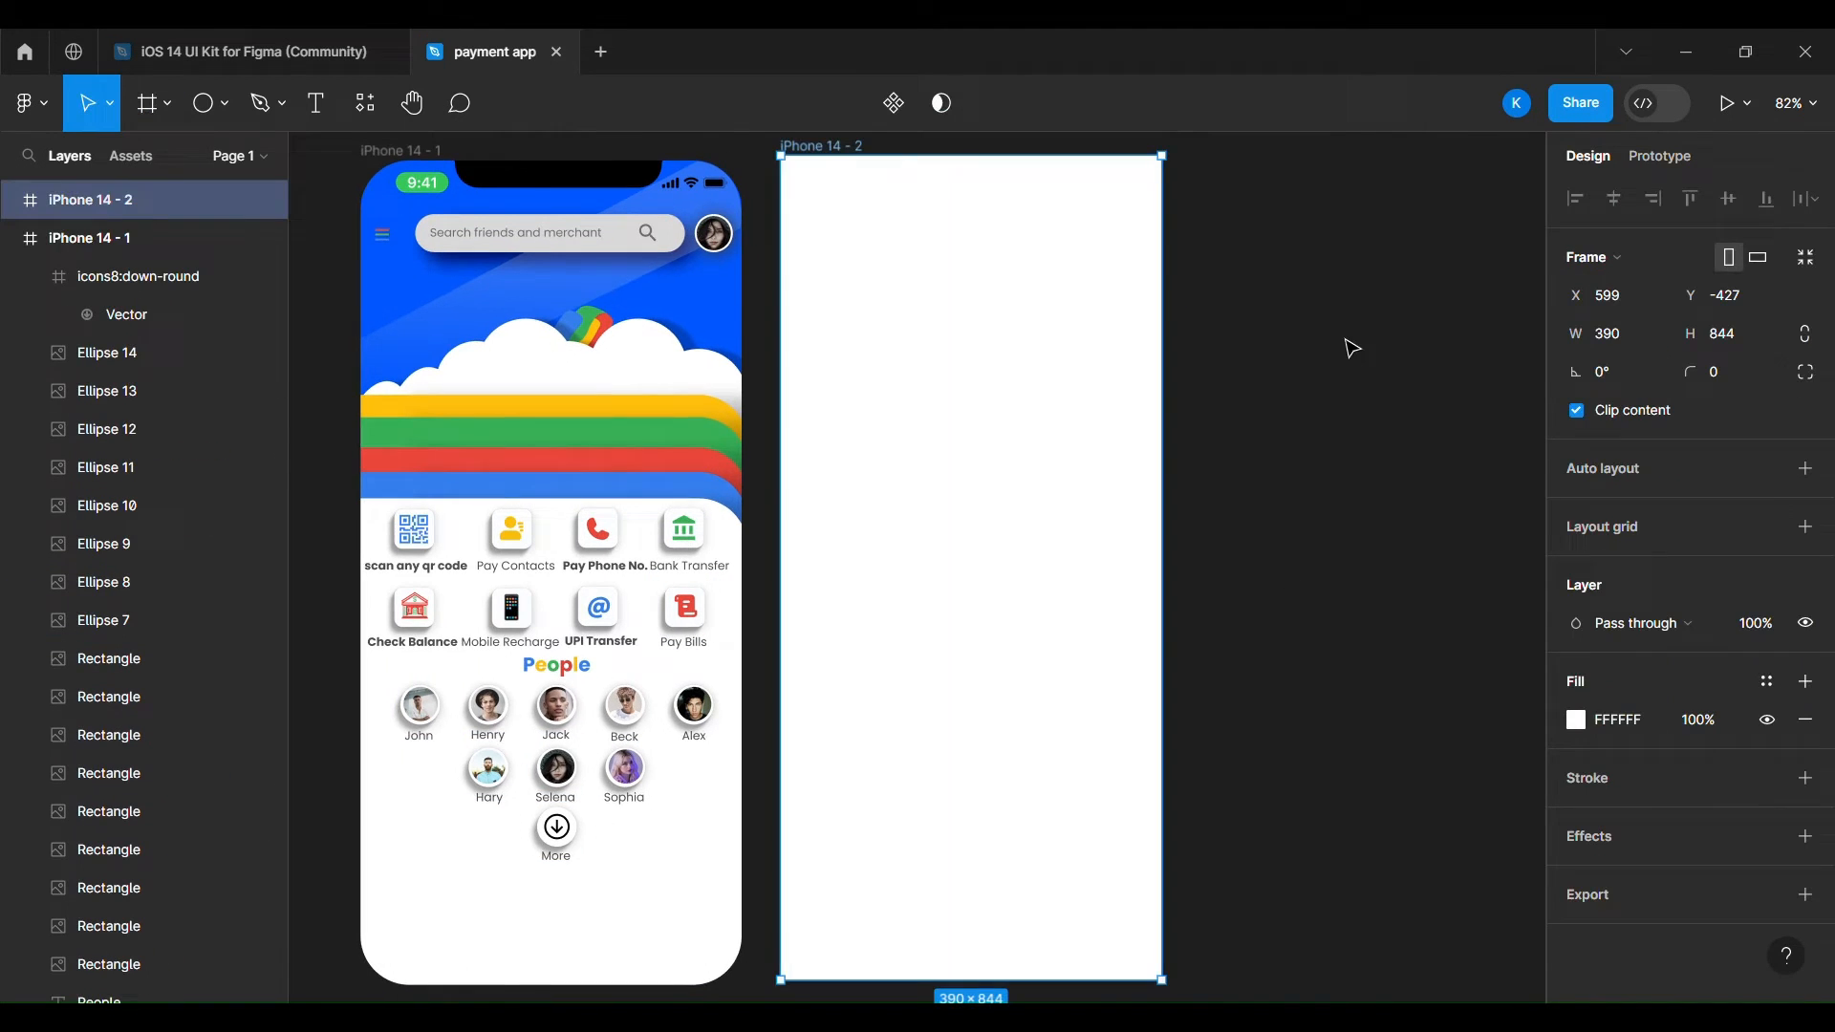
Give the new frame a corner radius of 50 and narrow it to a width of 218.
click(1742, 376)
text(50)
click(1301, 453)
drag(1077, 488, 921, 480)
scroll(997, 488, up, 1)
scroll(999, 488, down, 2)
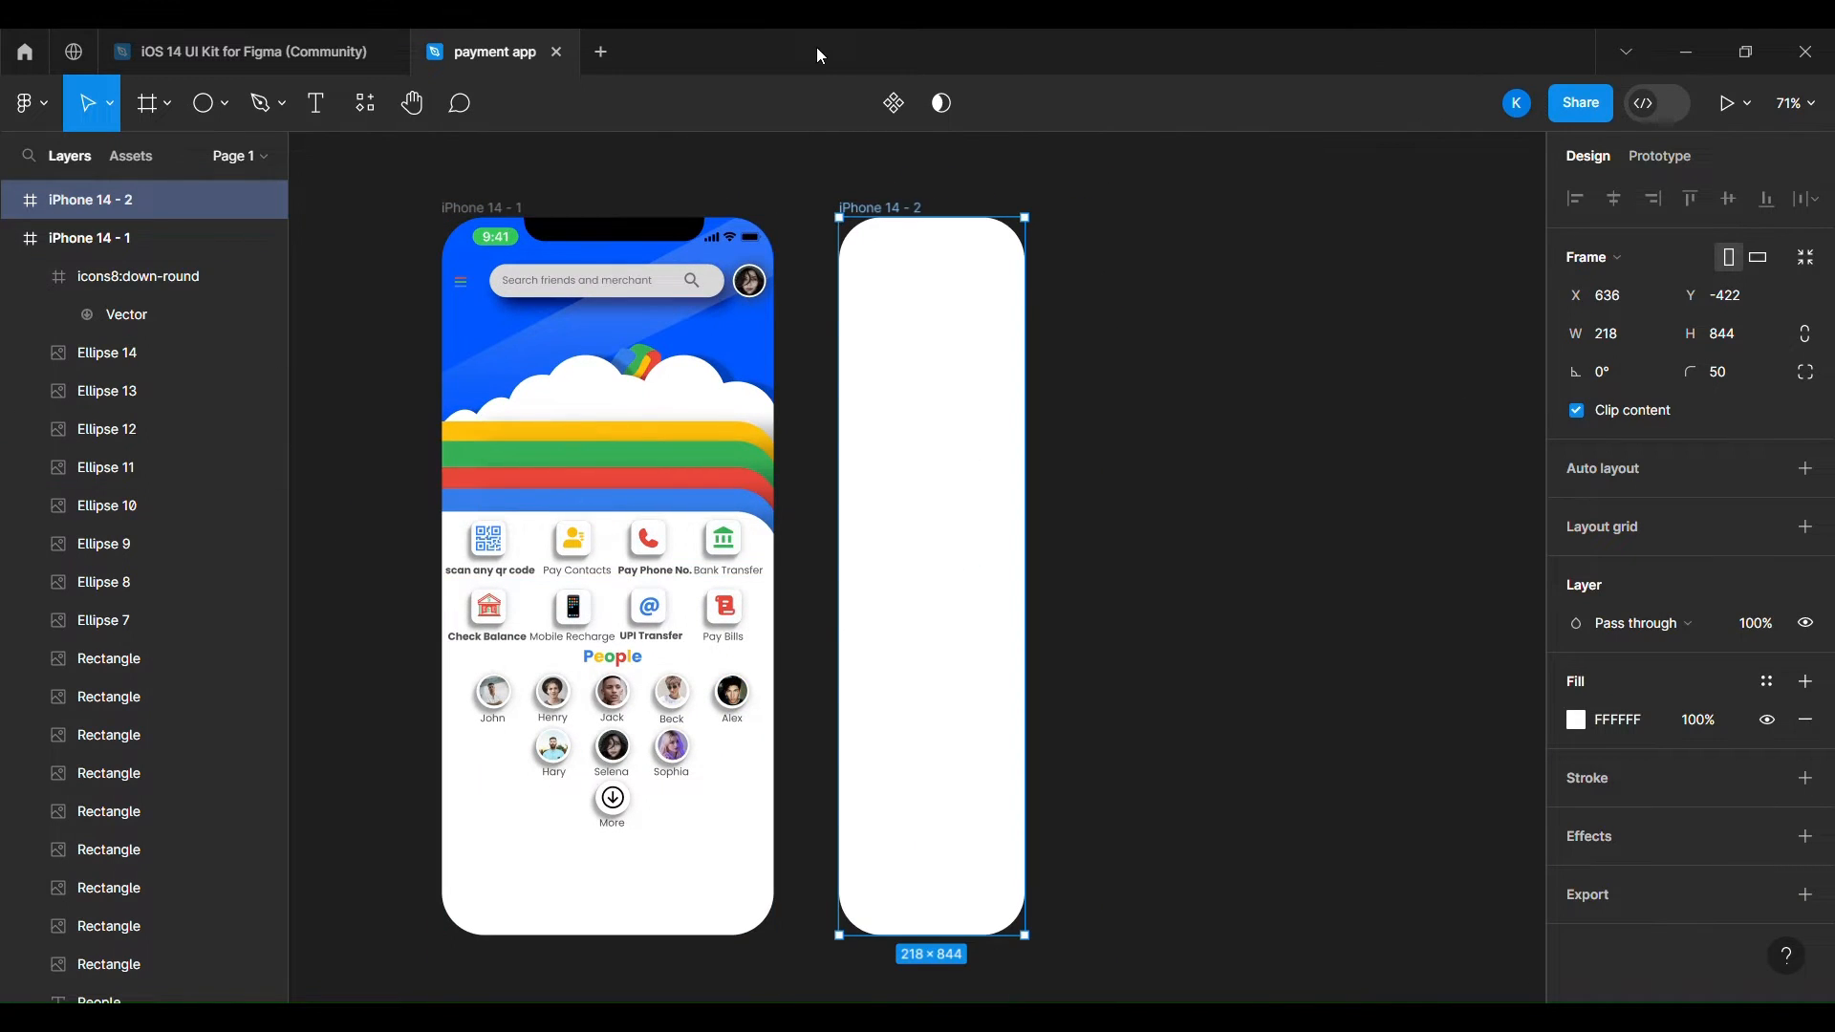
Fill the narrow frame with blue 0057FF sampled from the home screen's header.
click(1577, 720)
click(1294, 719)
click(743, 375)
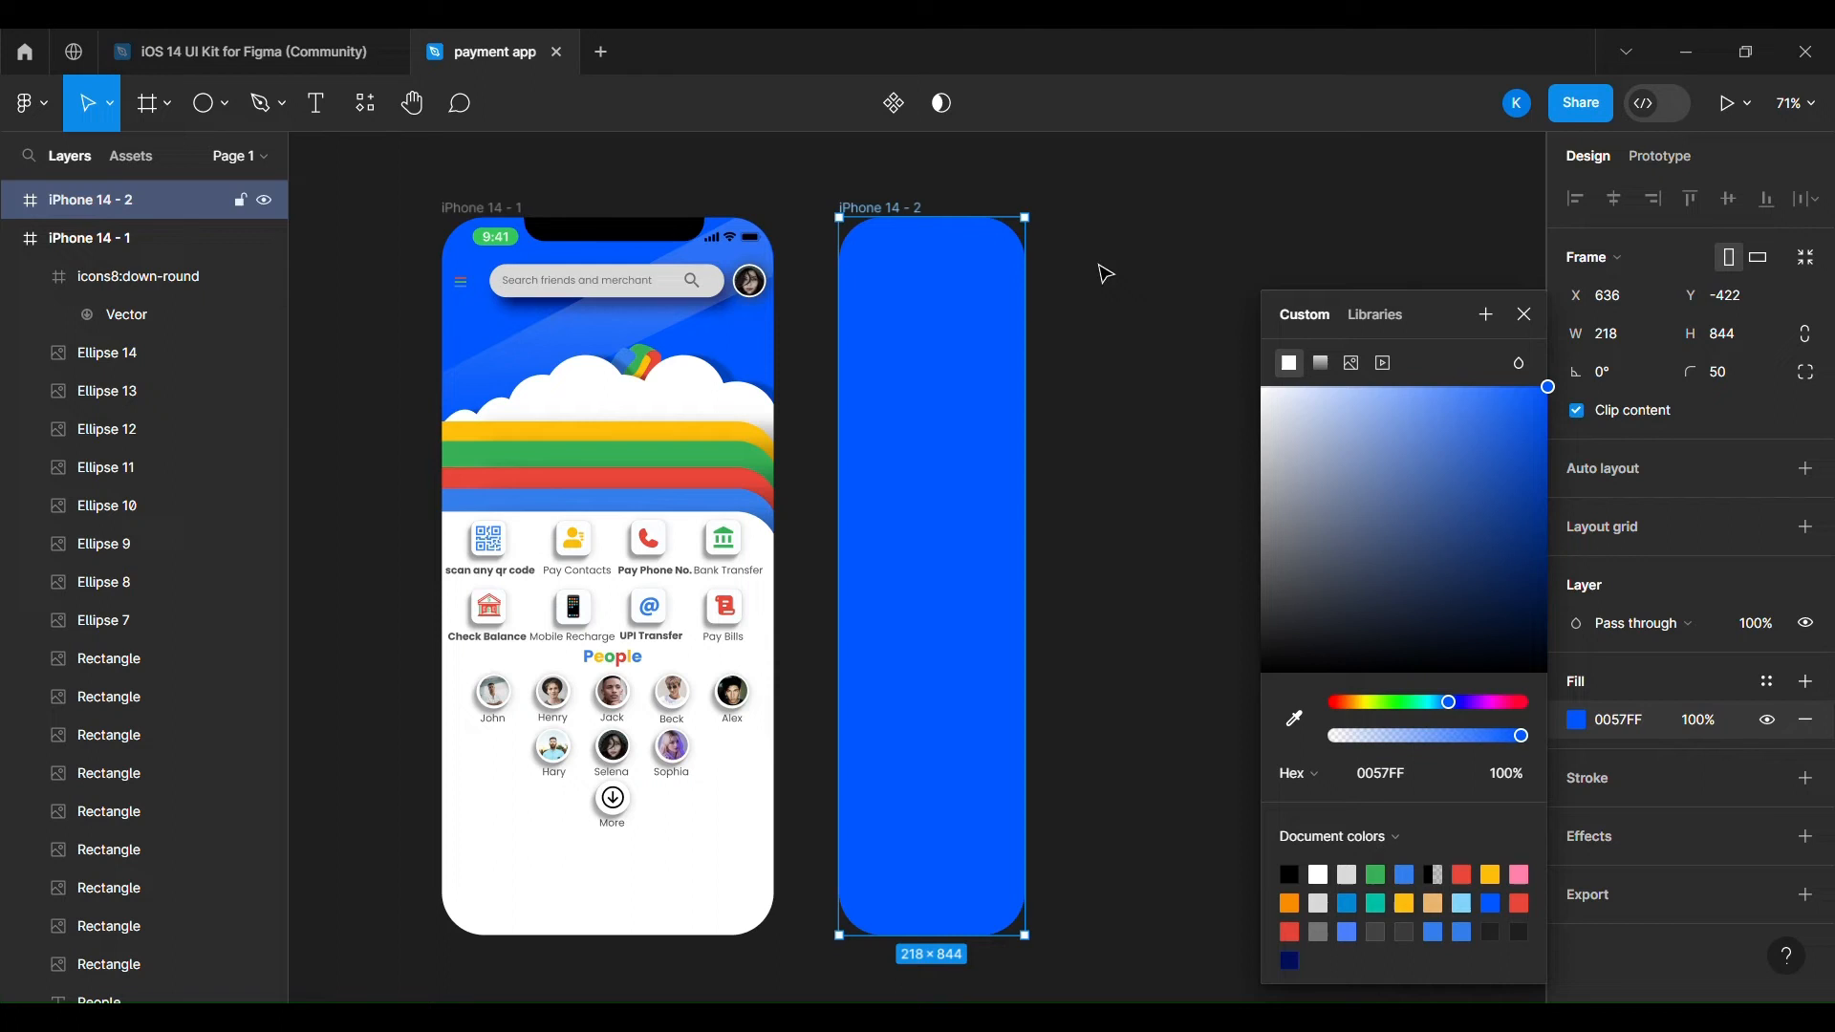
Try a linear gradient fill from blue to near-white F6F8FB on the narrow frame.
click(1324, 372)
click(1269, 399)
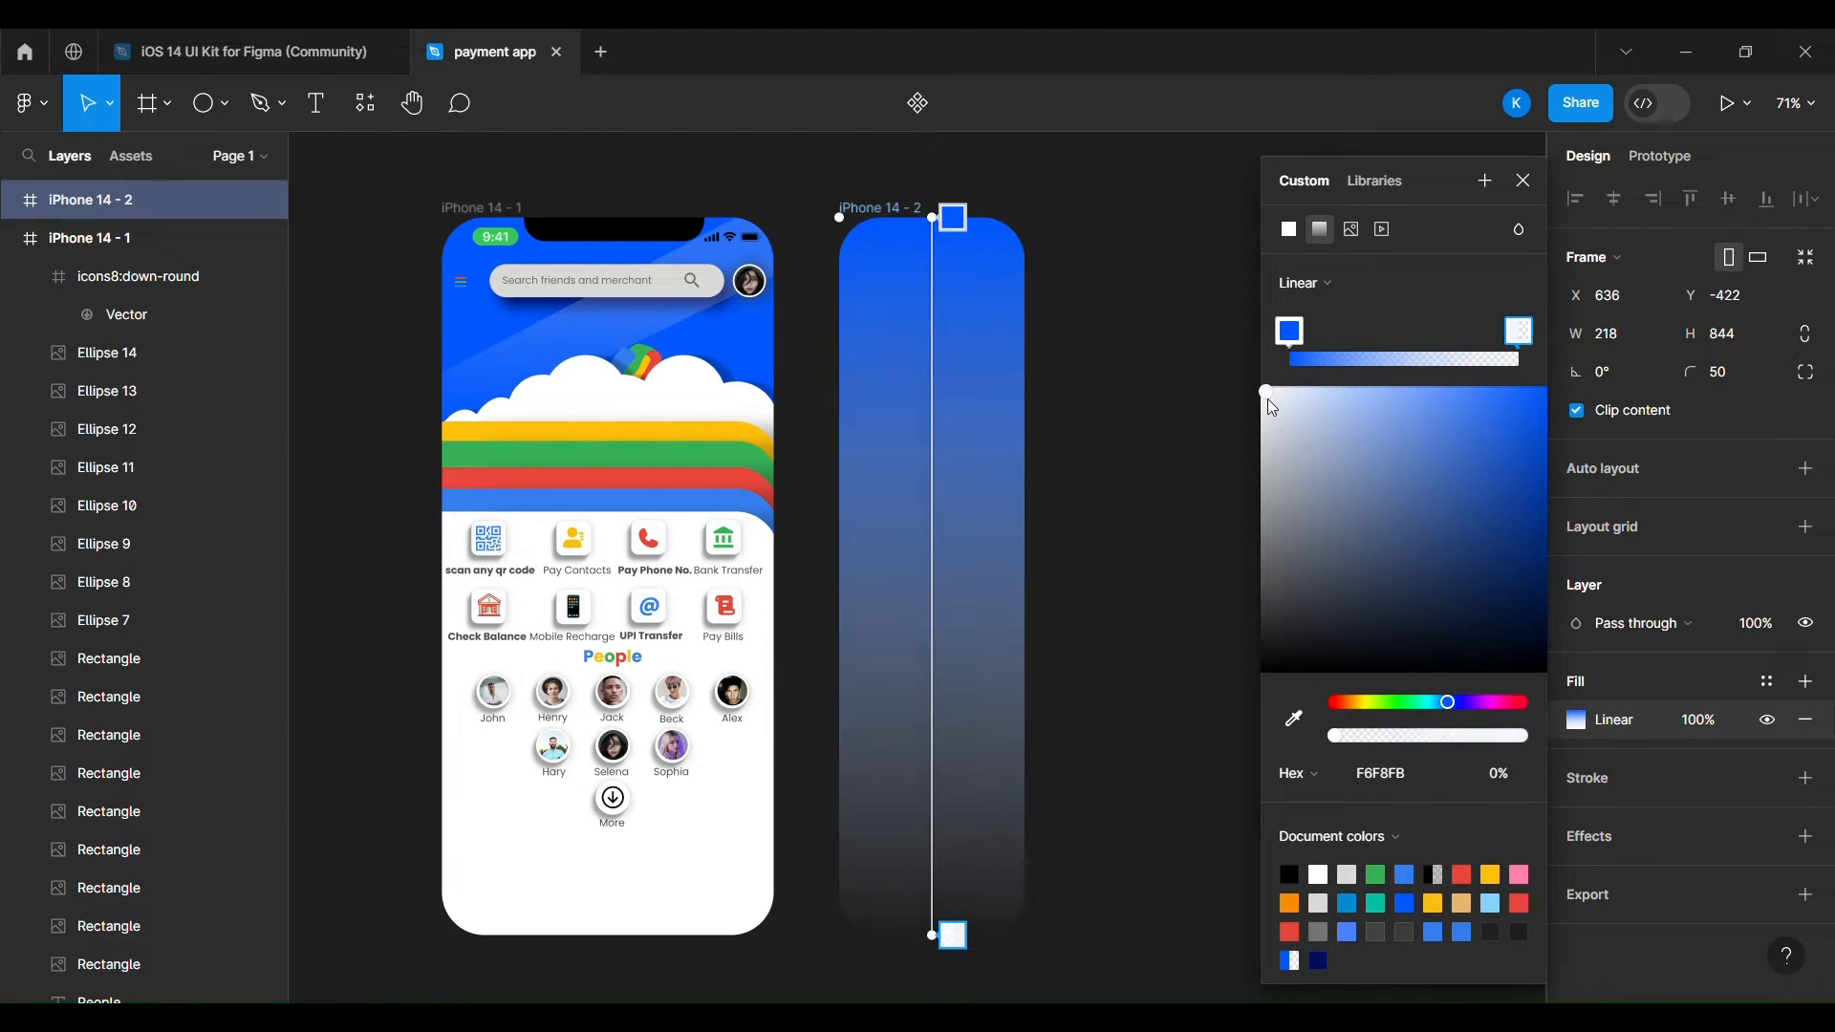
drag(956, 929, 977, 977)
key(ctrl+z)
key(ctrl+z)
key(ctrl+z)
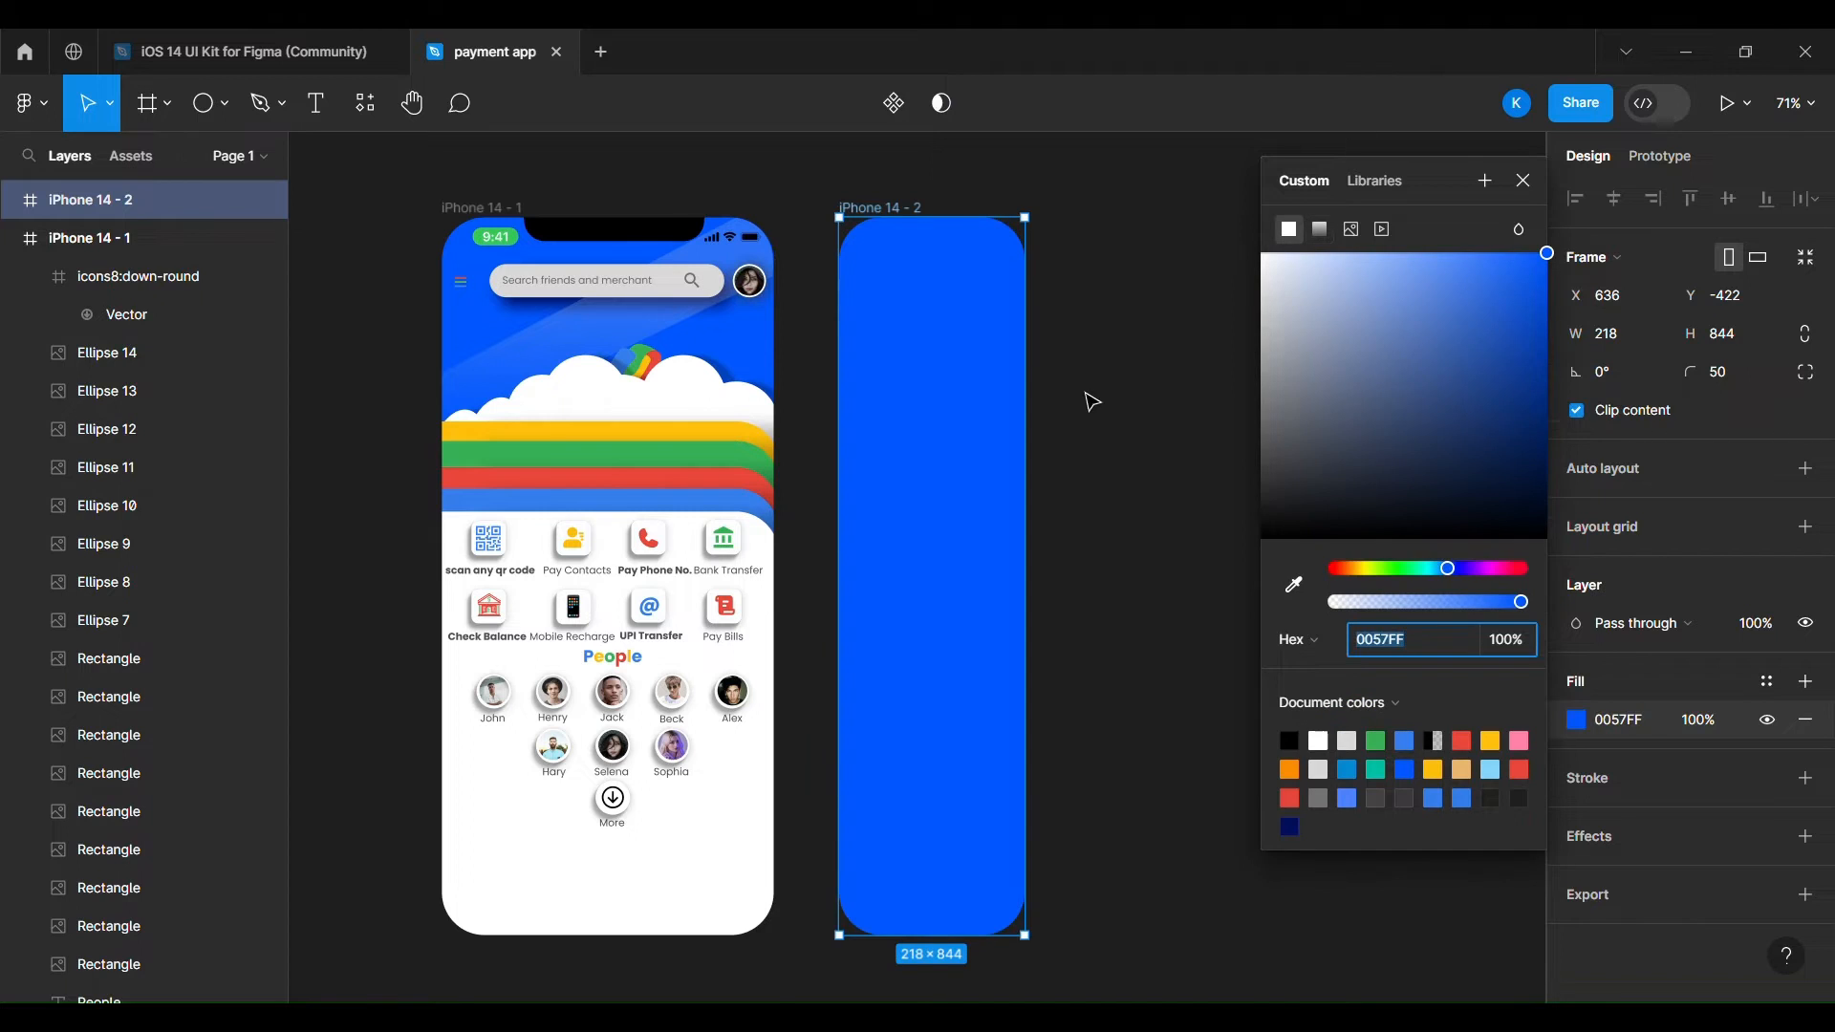
Change the narrow frame's fill from solid blue to a linear gradient.
click(1320, 230)
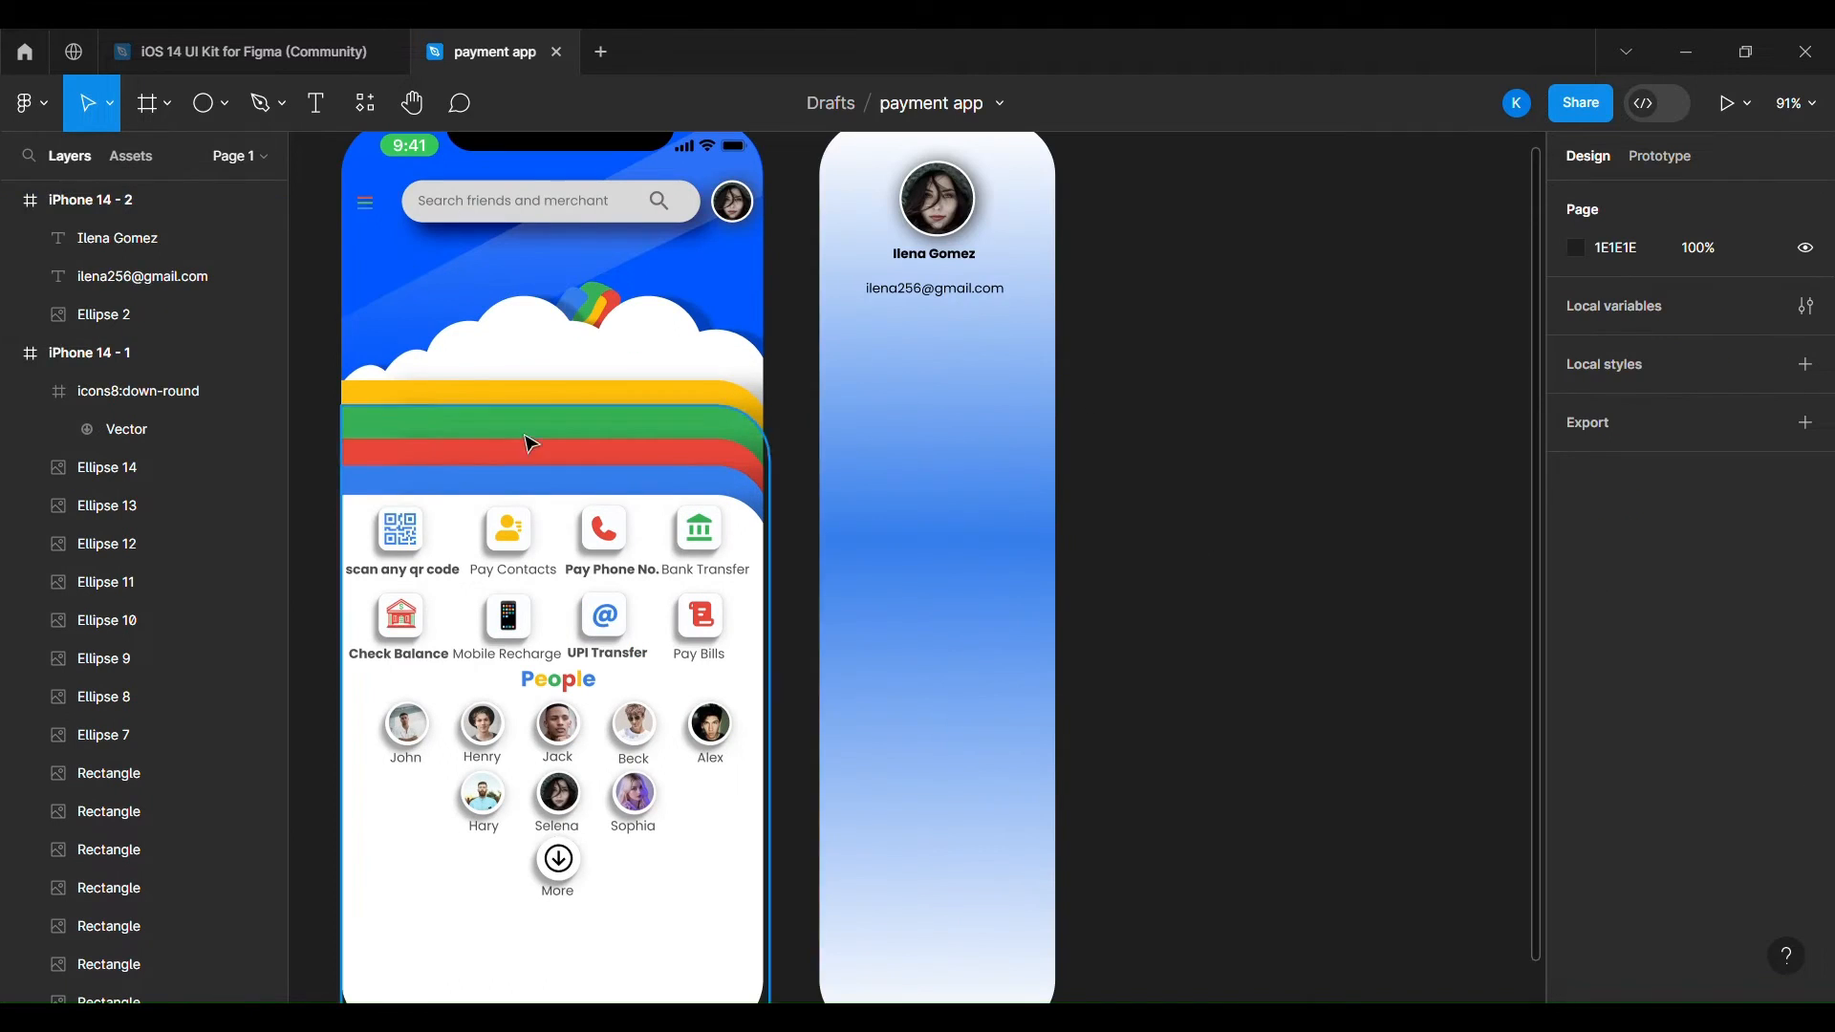
Draw a horizontal line about 161 wide below the email in the narrow frame and align it to the frame's left edge.
click(227, 106)
click(129, 184)
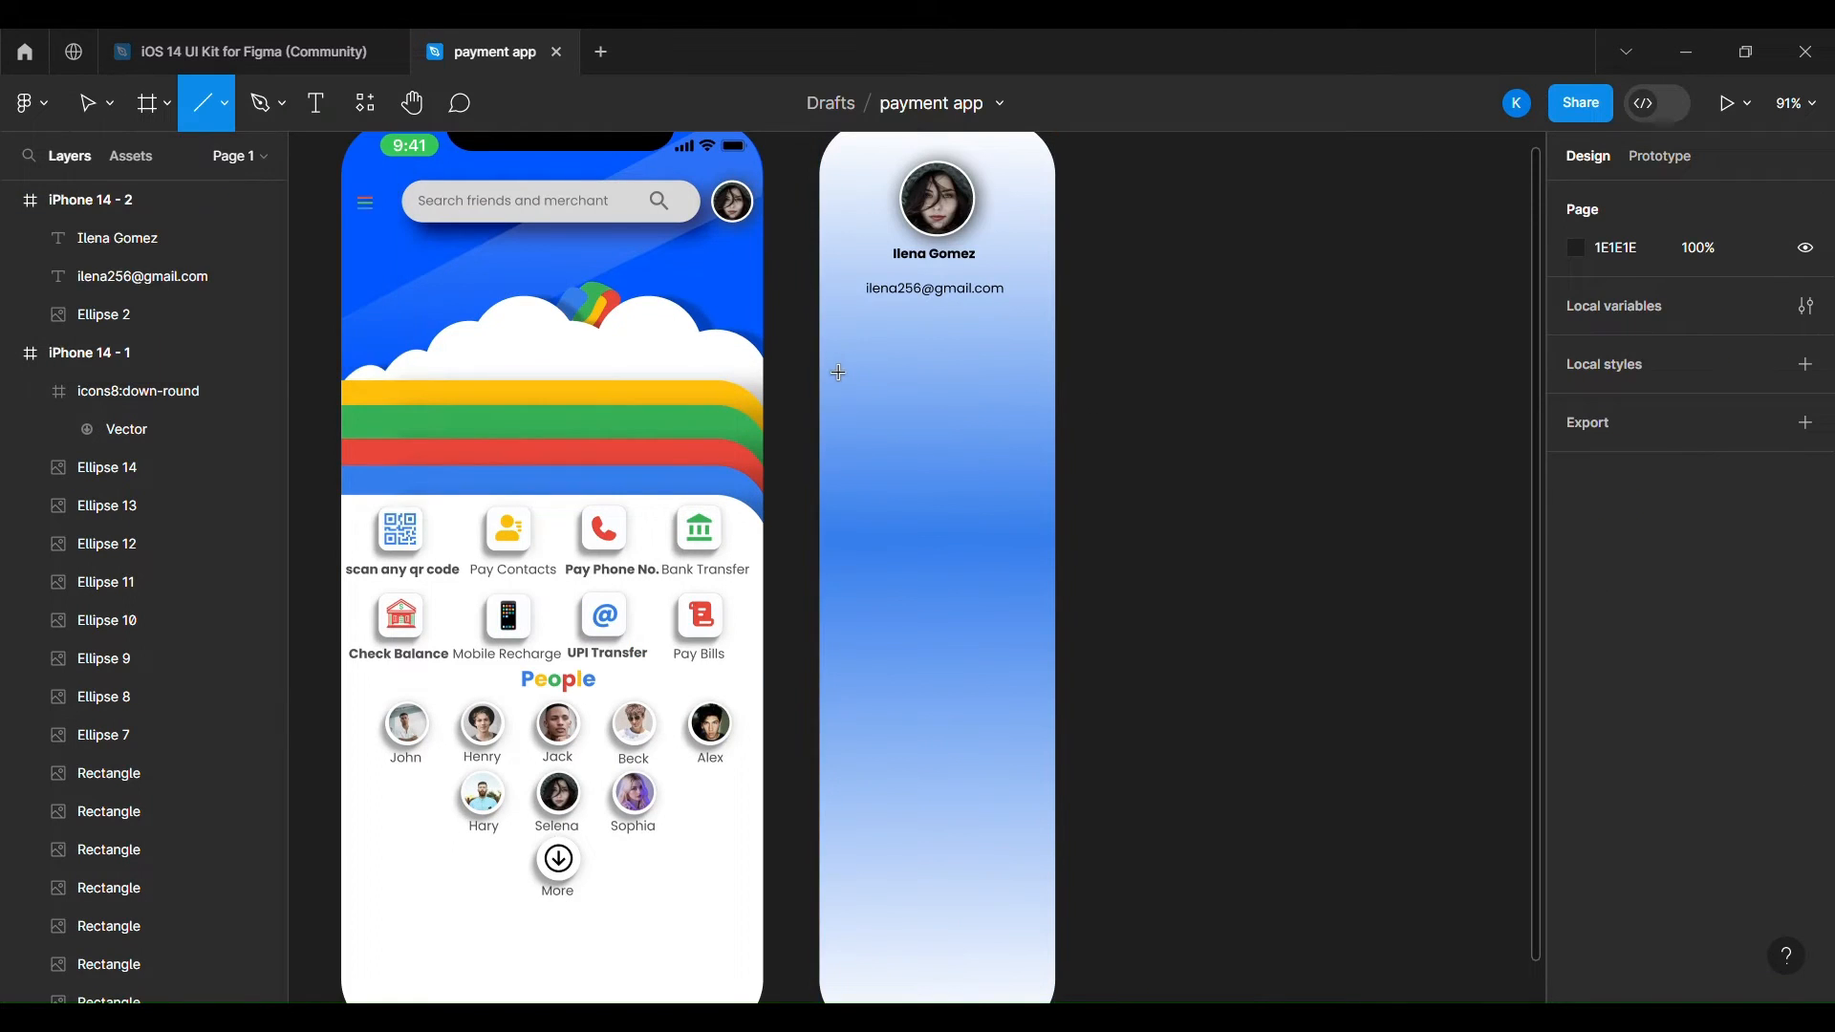
drag(820, 352, 995, 352)
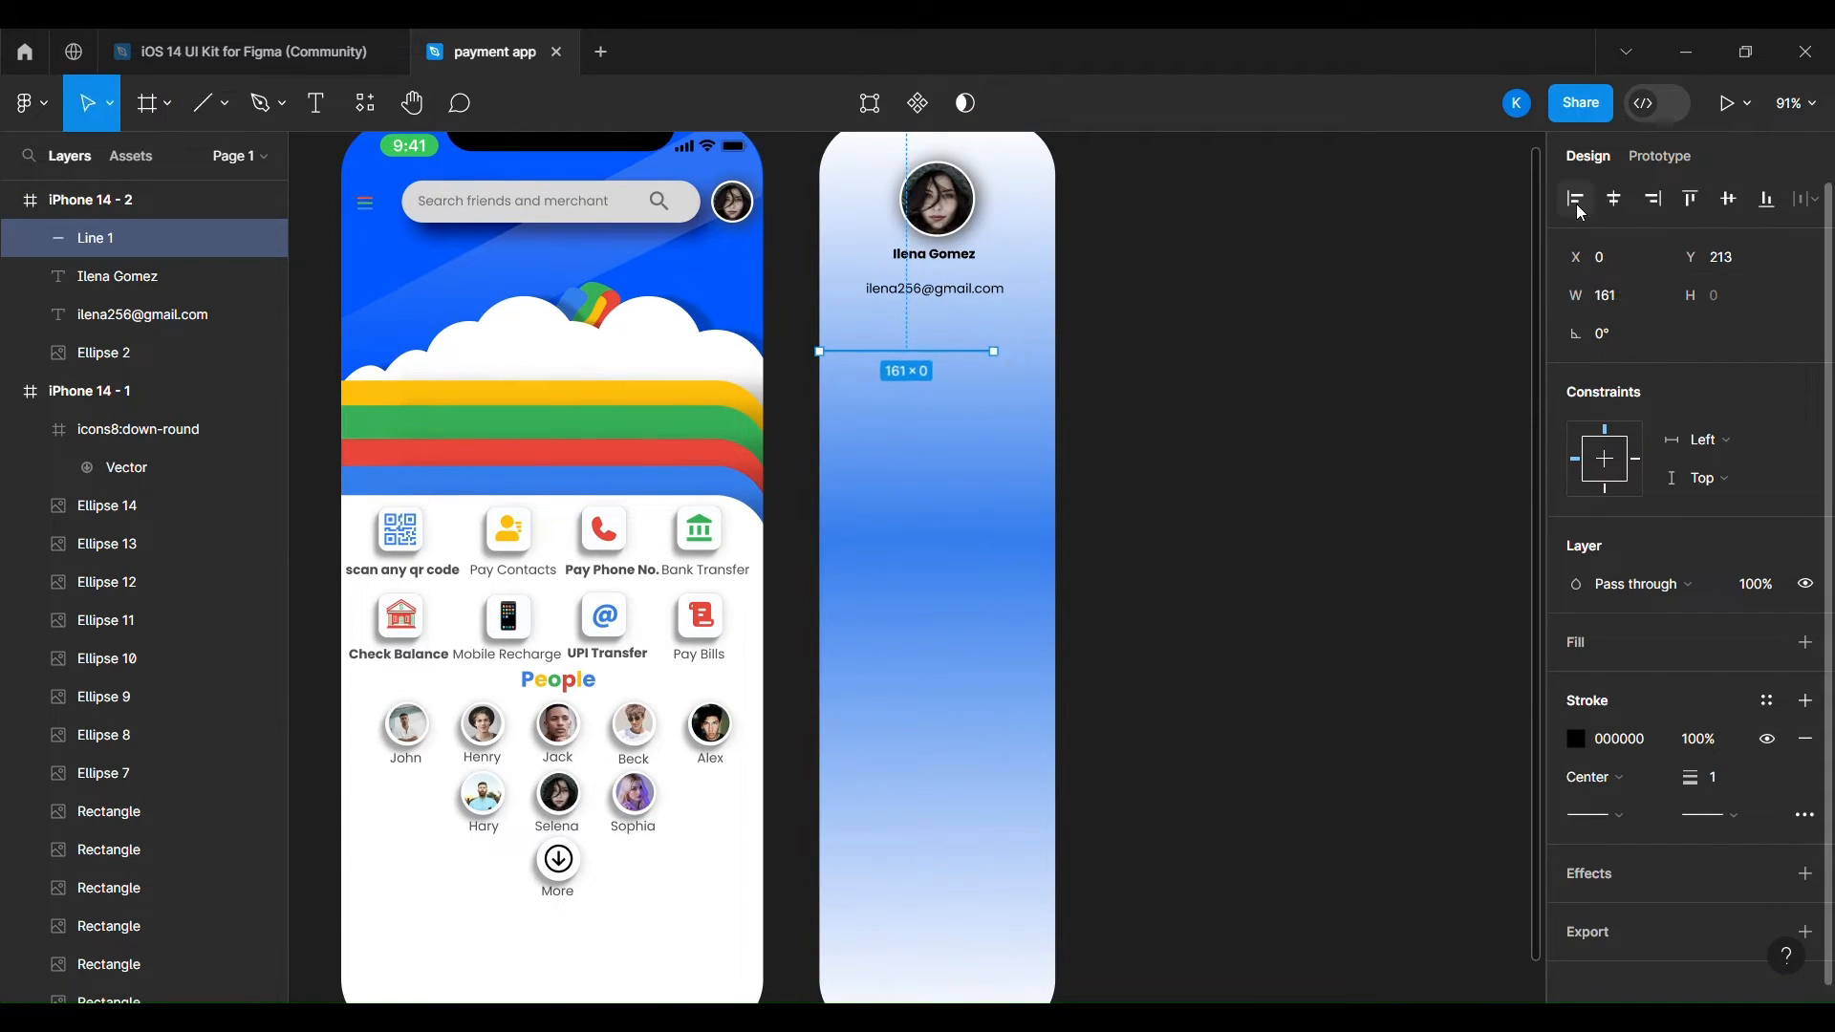
click(1655, 199)
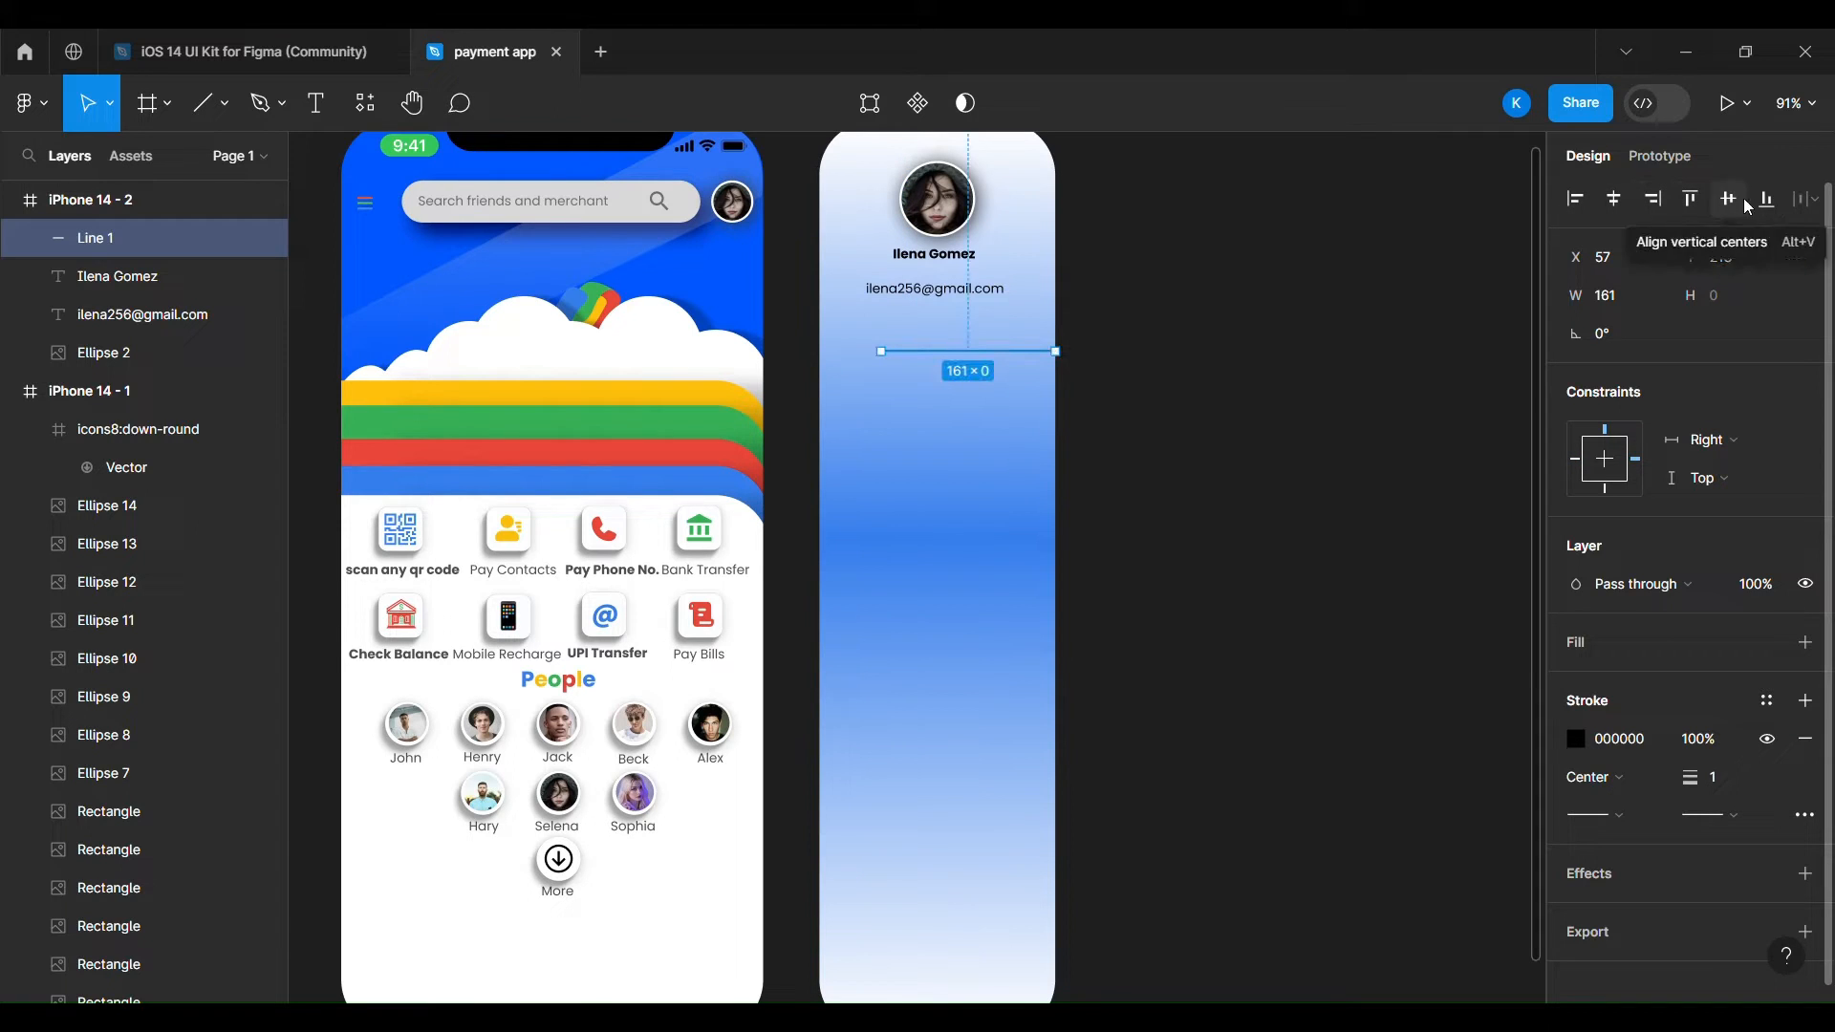
click(1575, 199)
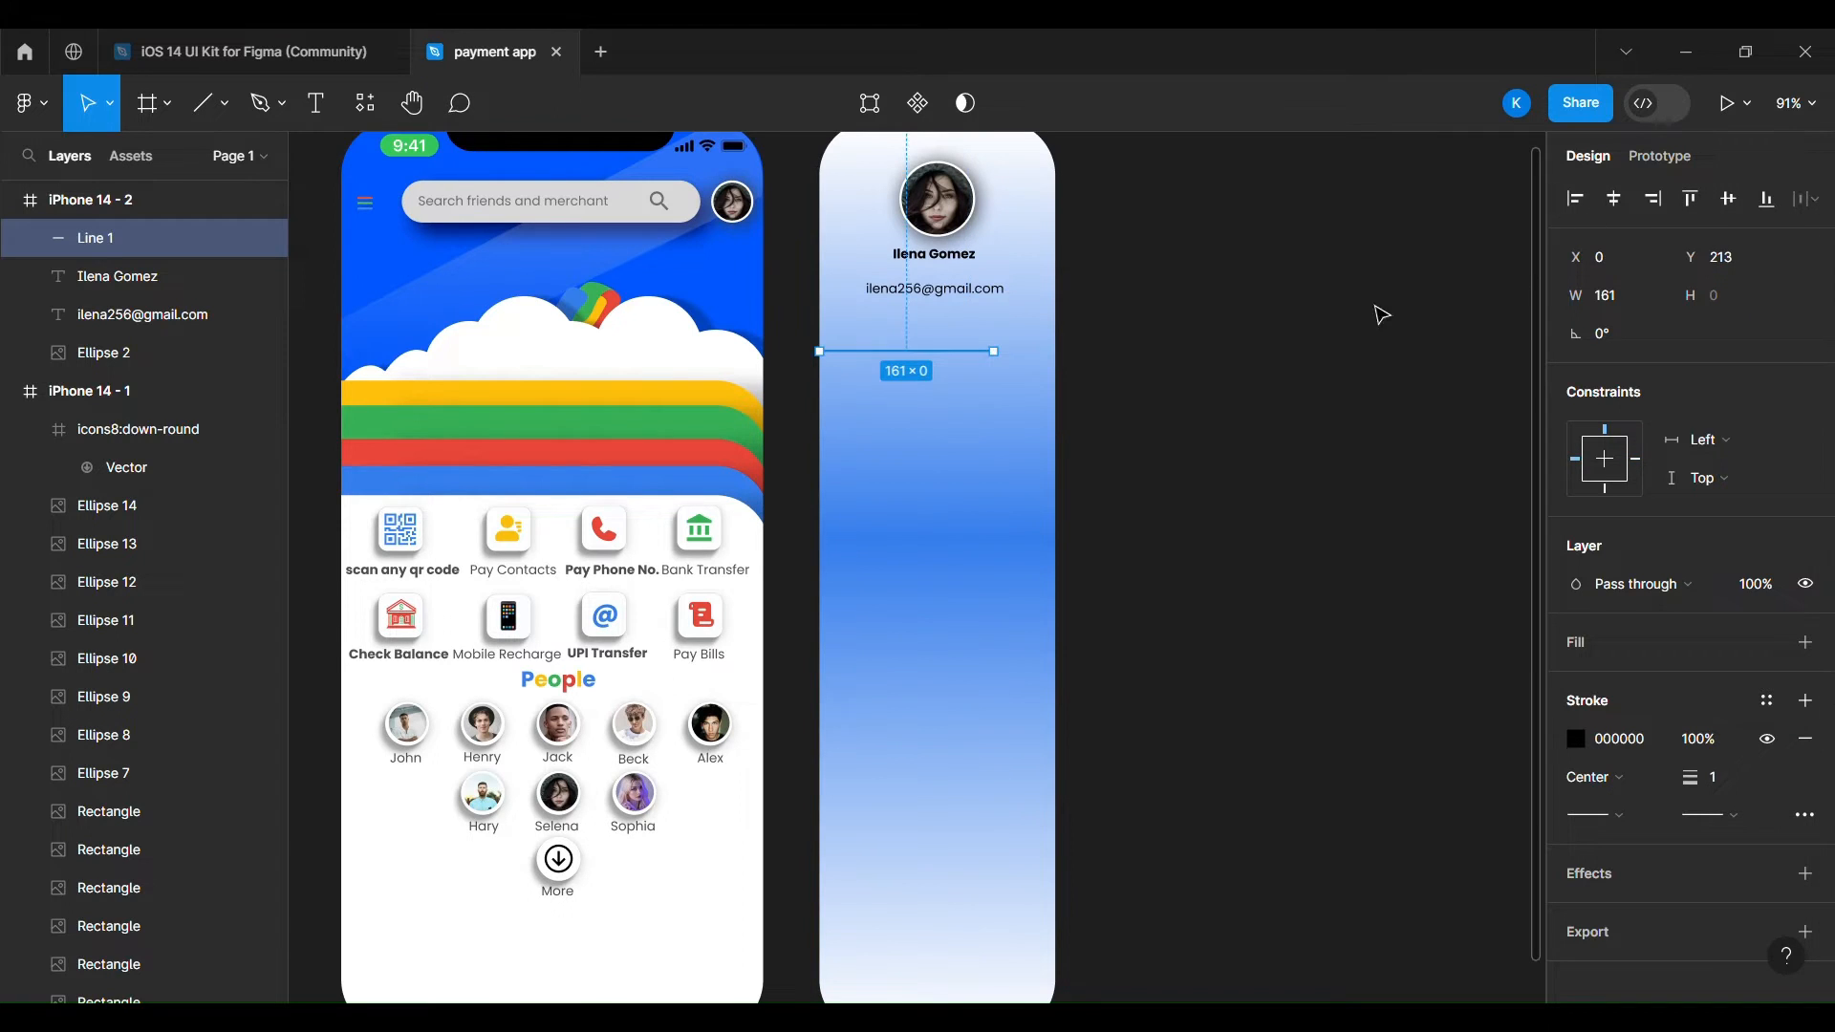
Duplicate the line down the narrow frame to make a stack of eight parallel lines spaced 42 apart.
key(ctrl+d)
drag(954, 354, 941, 532)
click(944, 353)
shift+click(203, 245)
key(ctrl+d)
key(ctrl+v)
drag(886, 431, 885, 612)
key(ctrl+v)
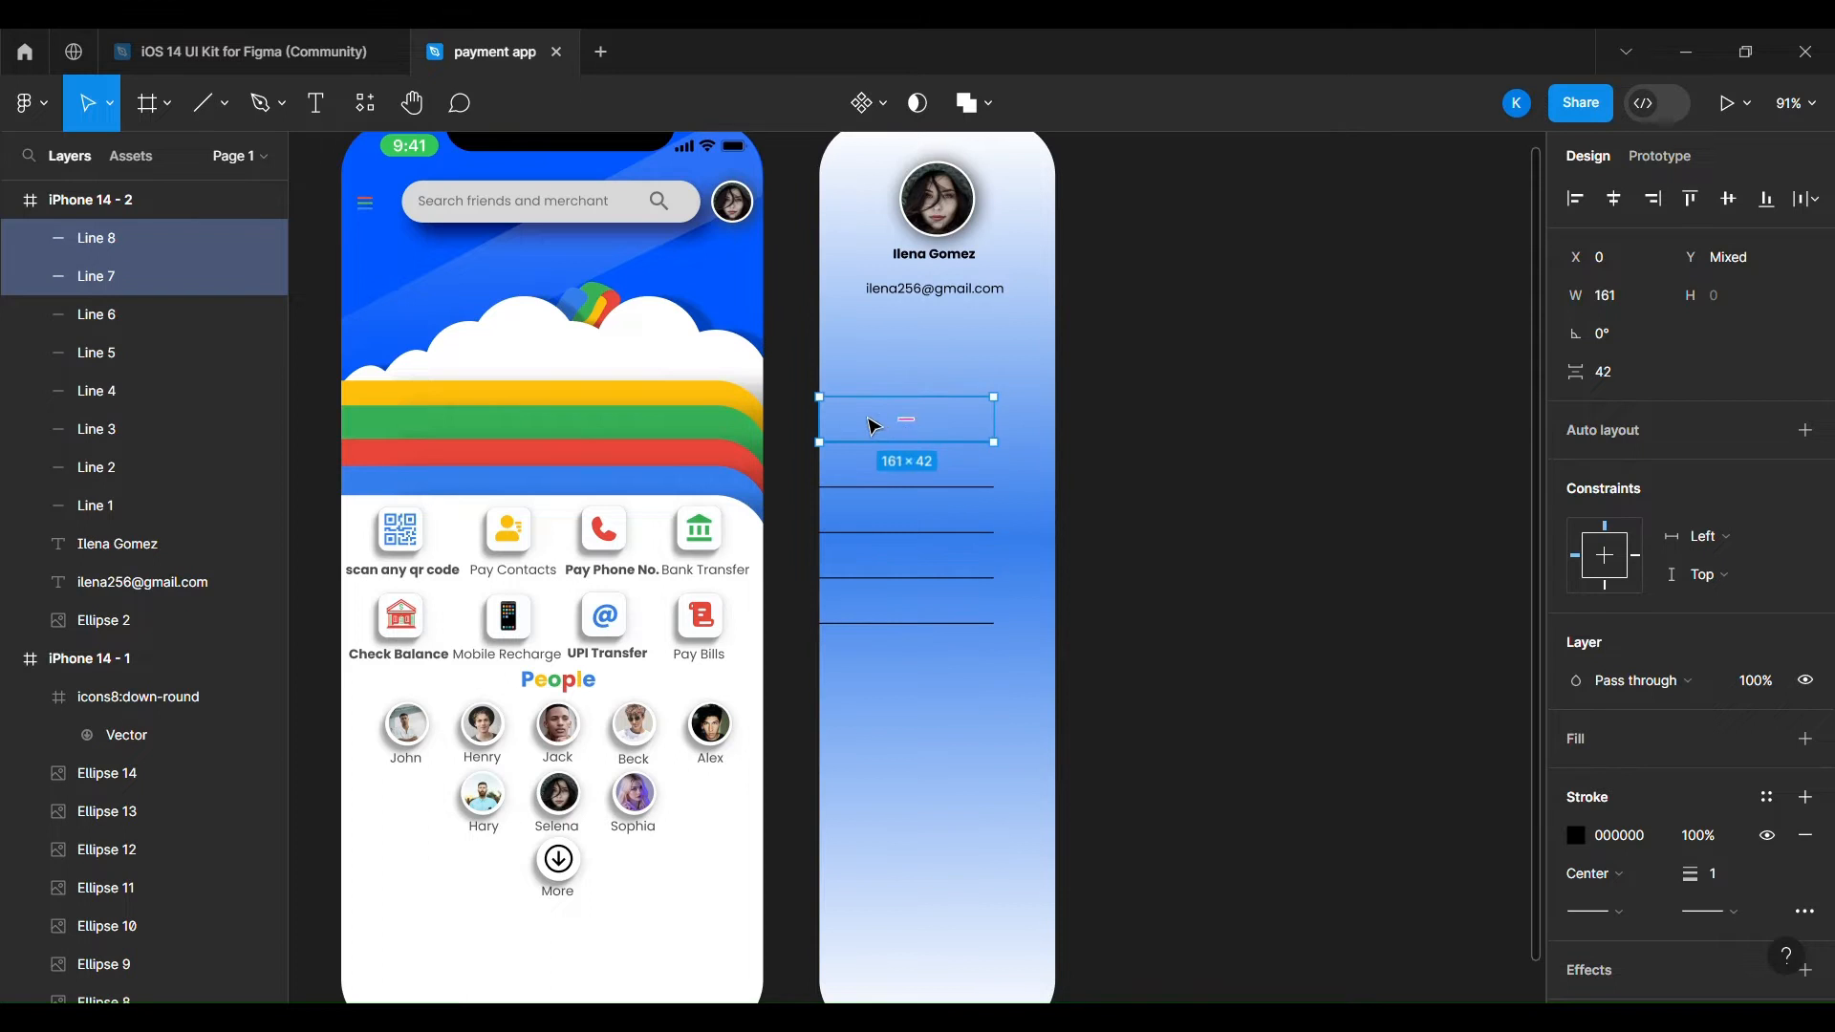
drag(879, 420, 873, 695)
scroll(925, 377, up, 1)
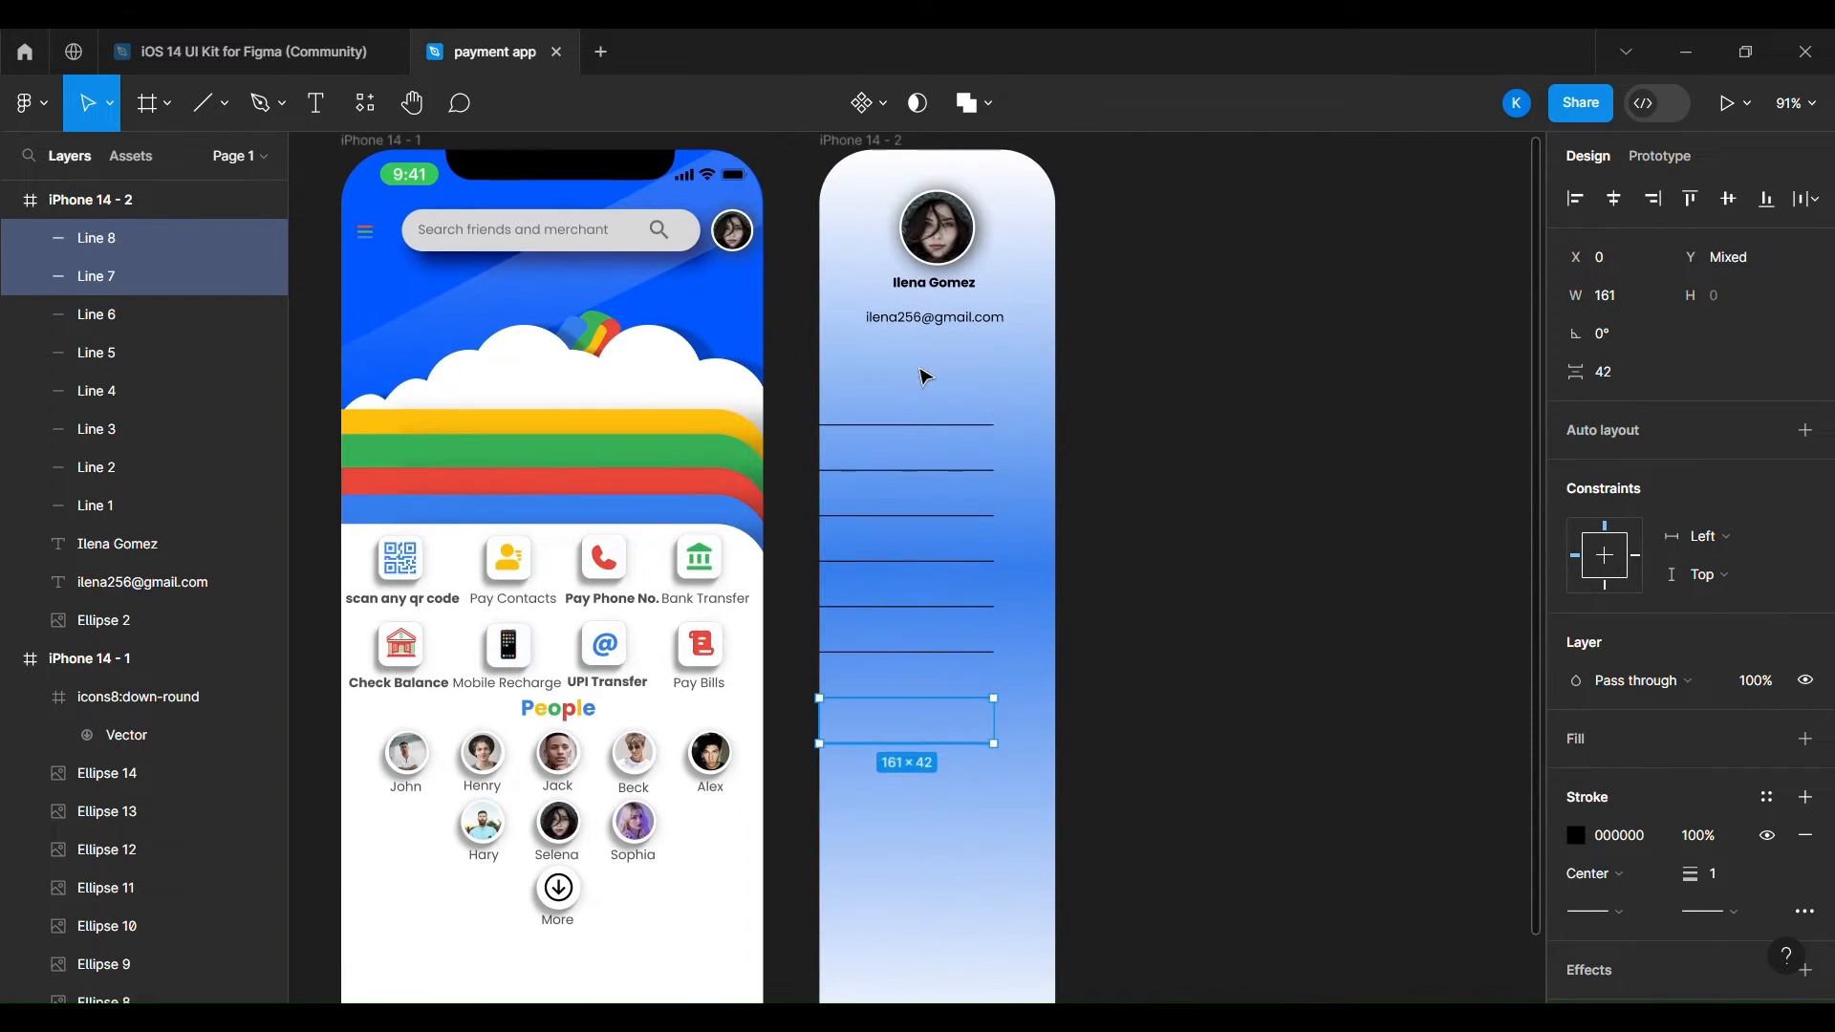
Try a stroke weight of 5 on the topmost line of the stack.
click(908, 426)
key(BackSpace)
text(5)
click(1258, 813)
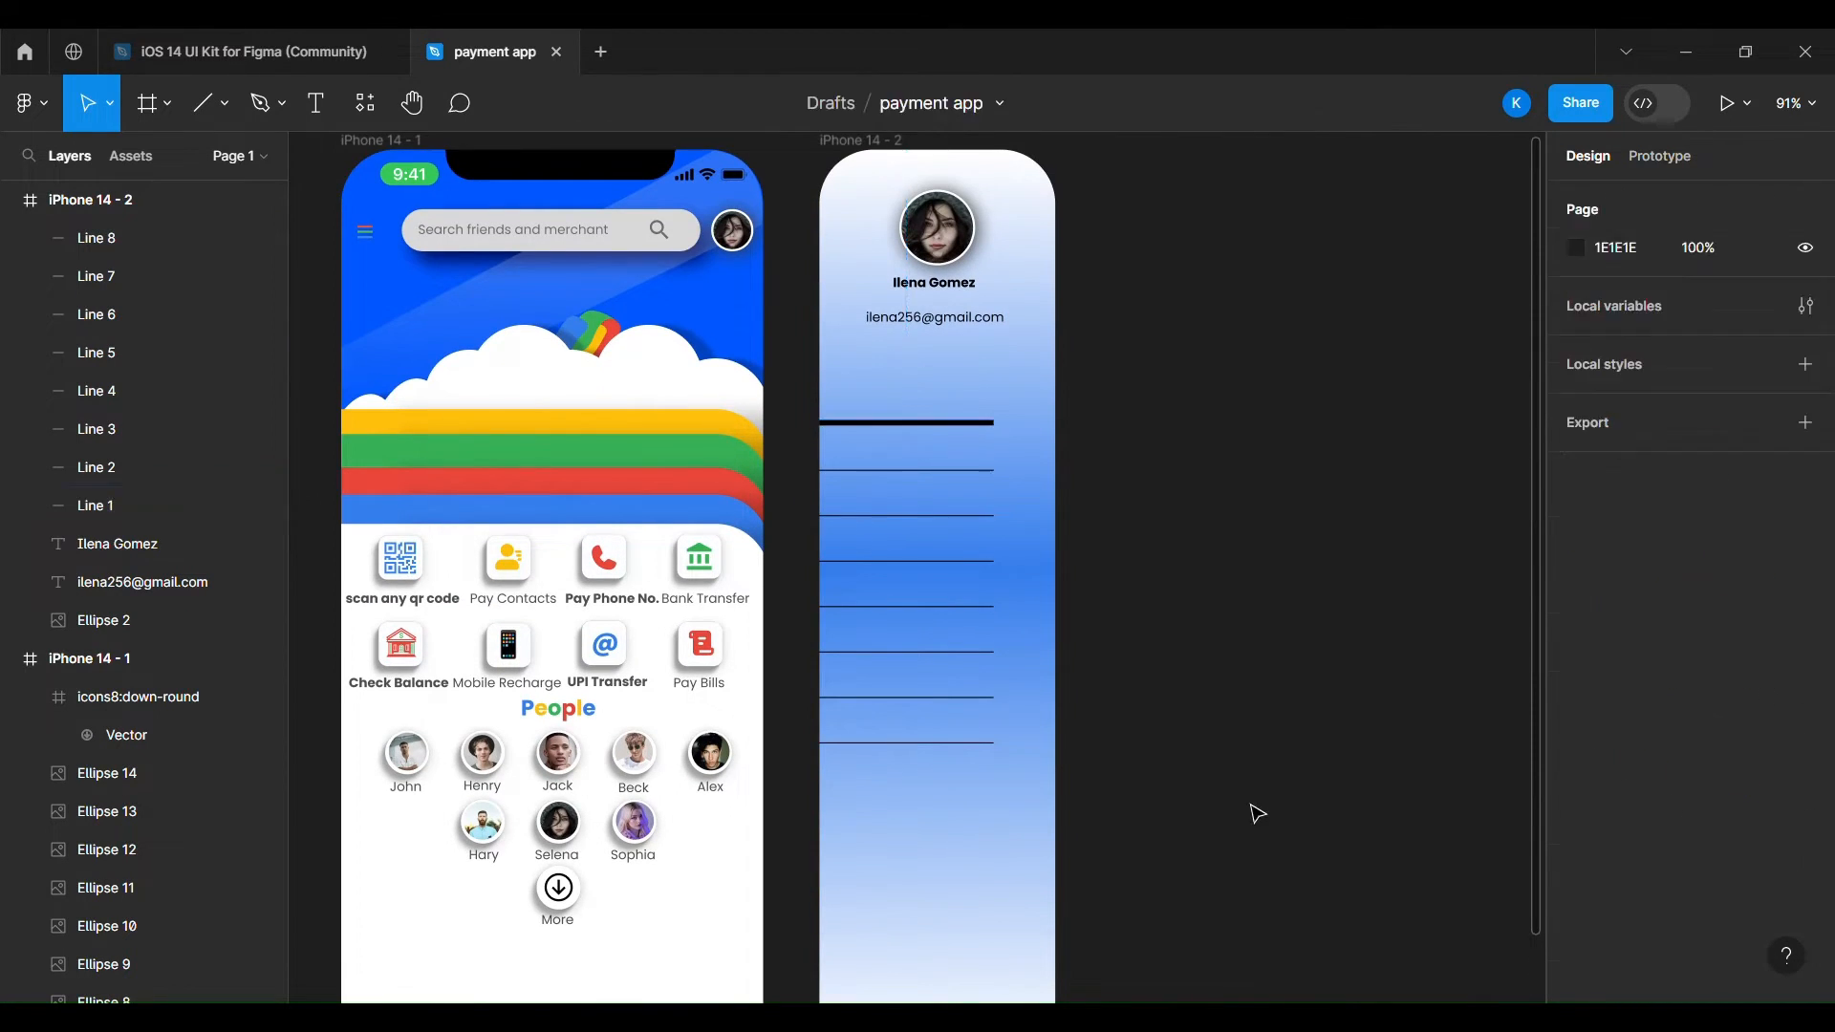
key(ctrl+z)
Colour the first line yellow FFC00A and the second line green 36AF56, sampling the home screen's stripes.
click(1578, 739)
click(1294, 719)
click(705, 423)
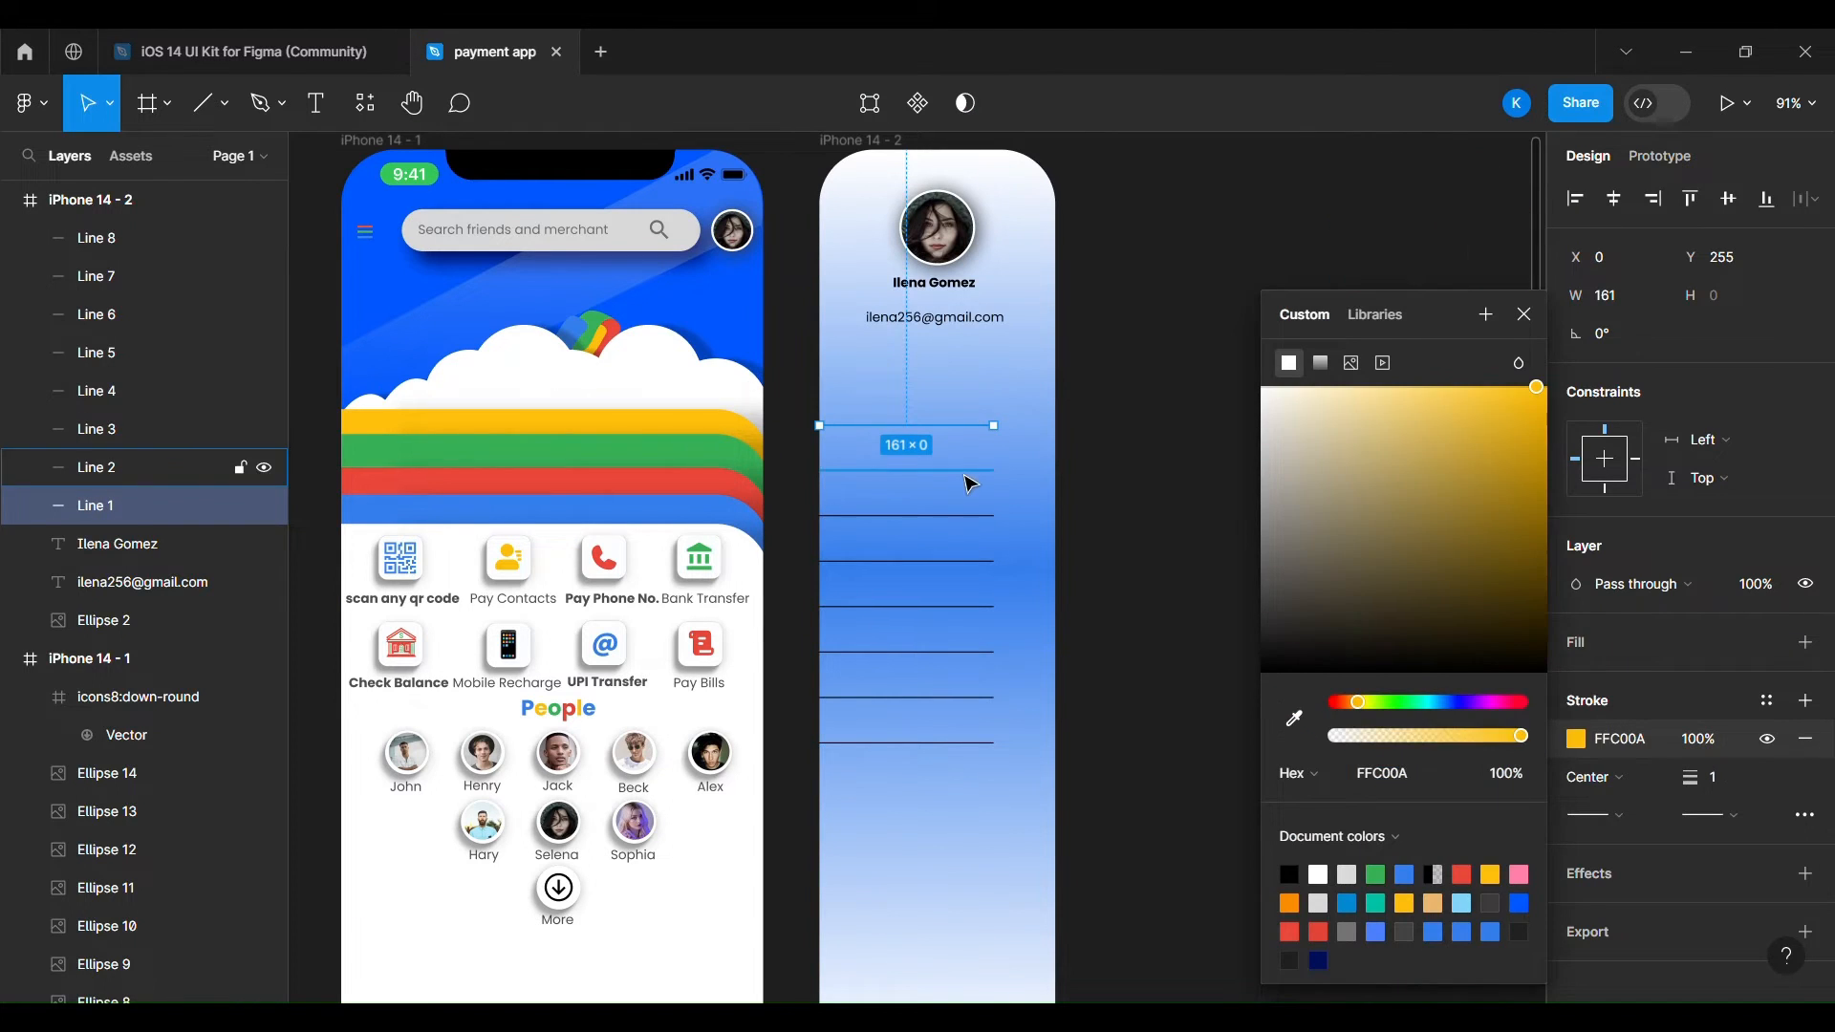
click(965, 474)
click(1582, 736)
click(1294, 719)
click(686, 470)
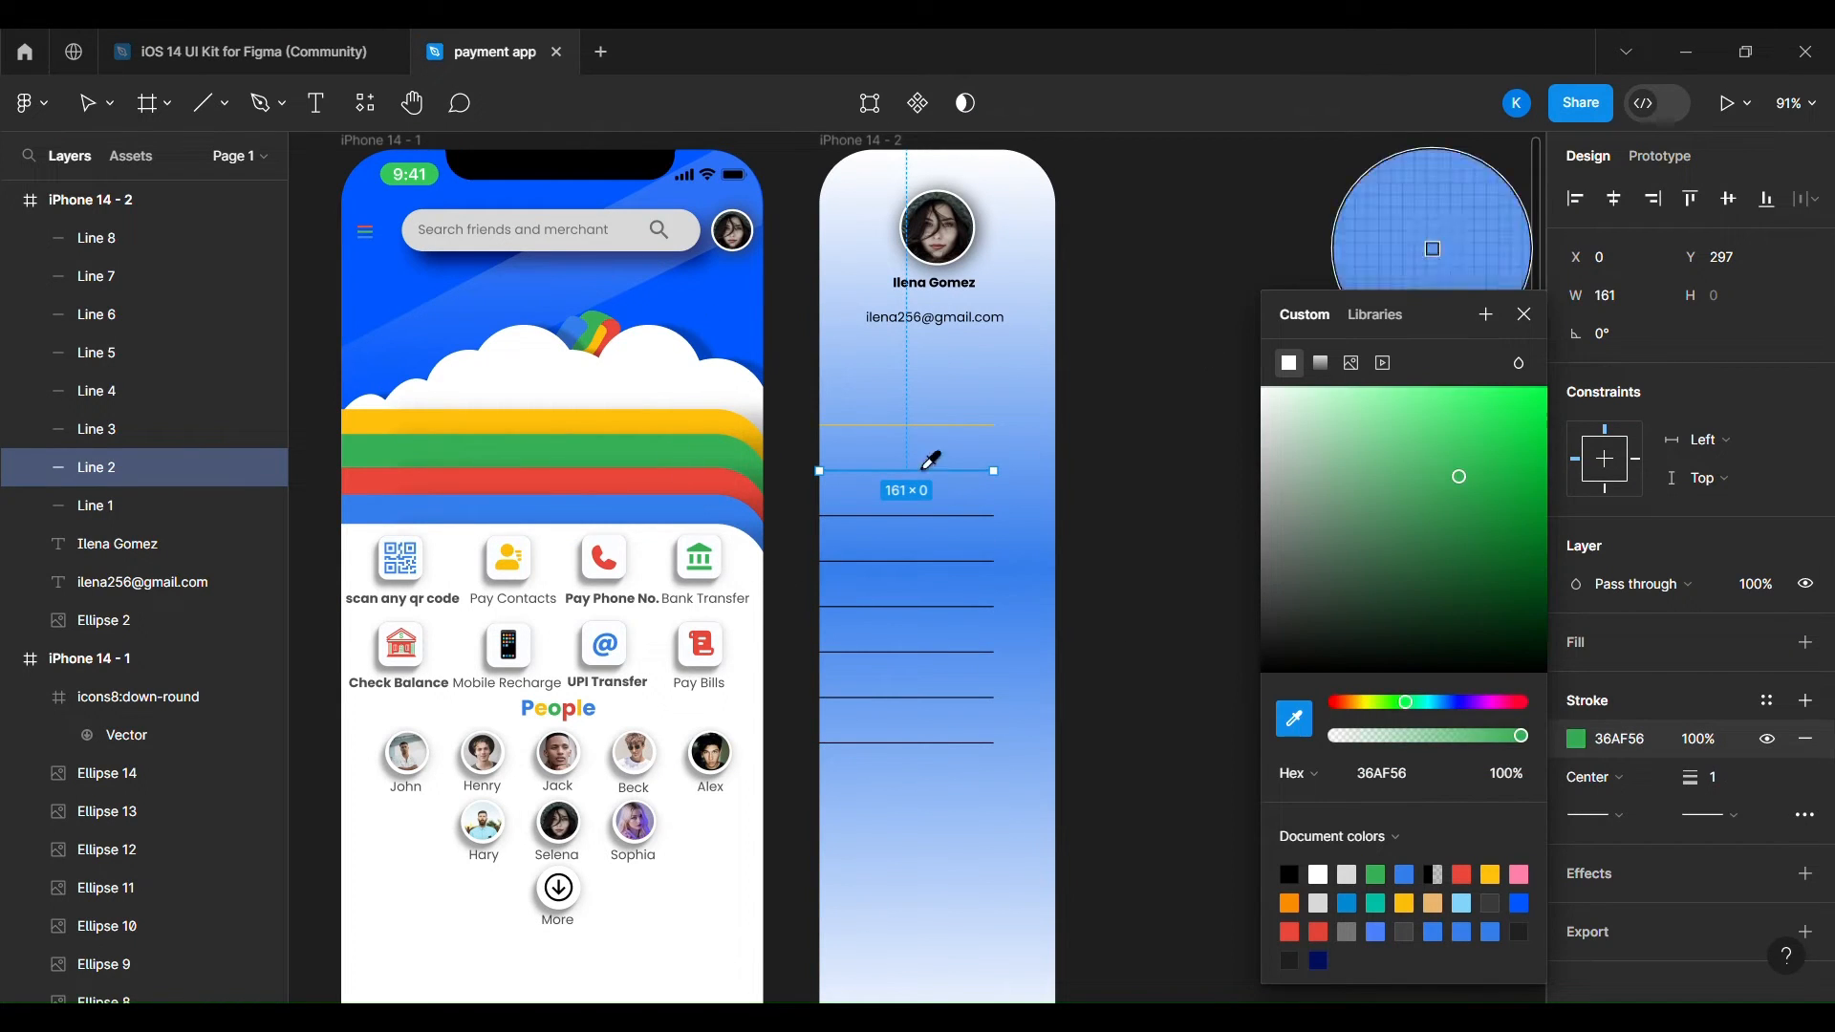
Colour the third line blue 357FED and the fourth line red, sampling the home screen's stripes.
click(969, 517)
click(1581, 739)
click(1294, 719)
click(706, 517)
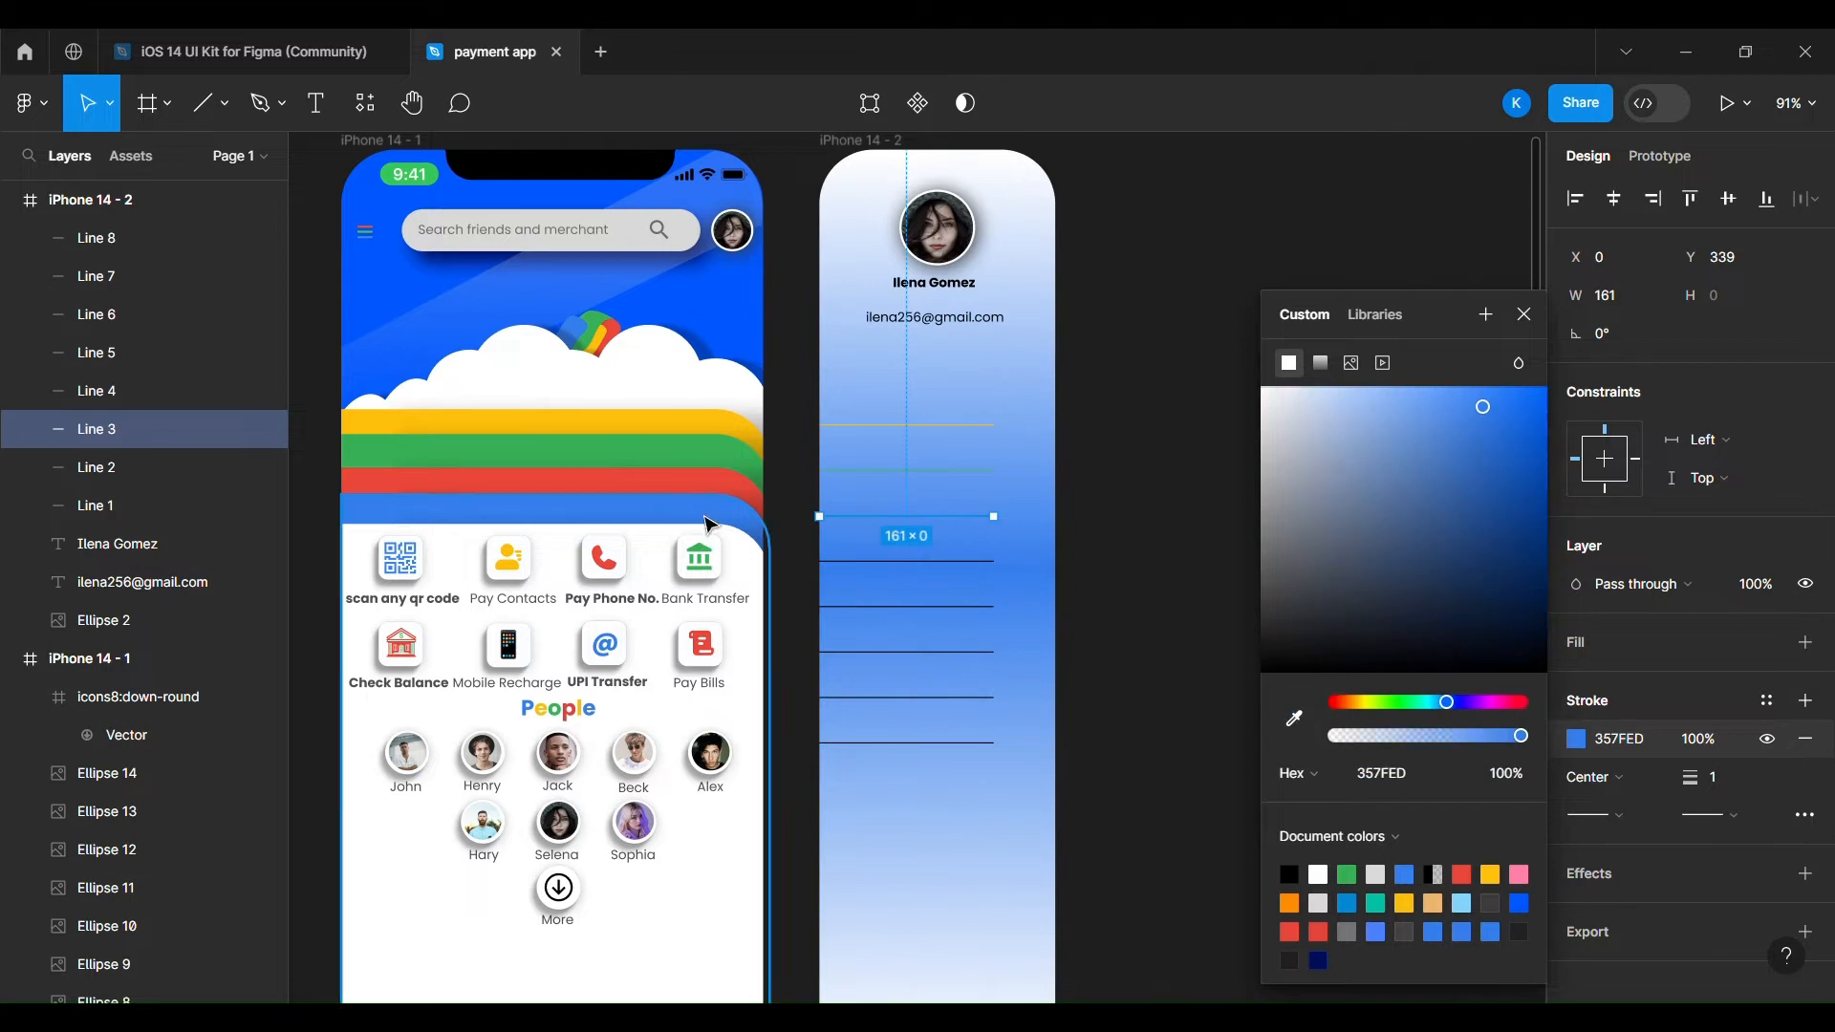
click(1212, 782)
click(940, 564)
click(1586, 740)
click(1294, 719)
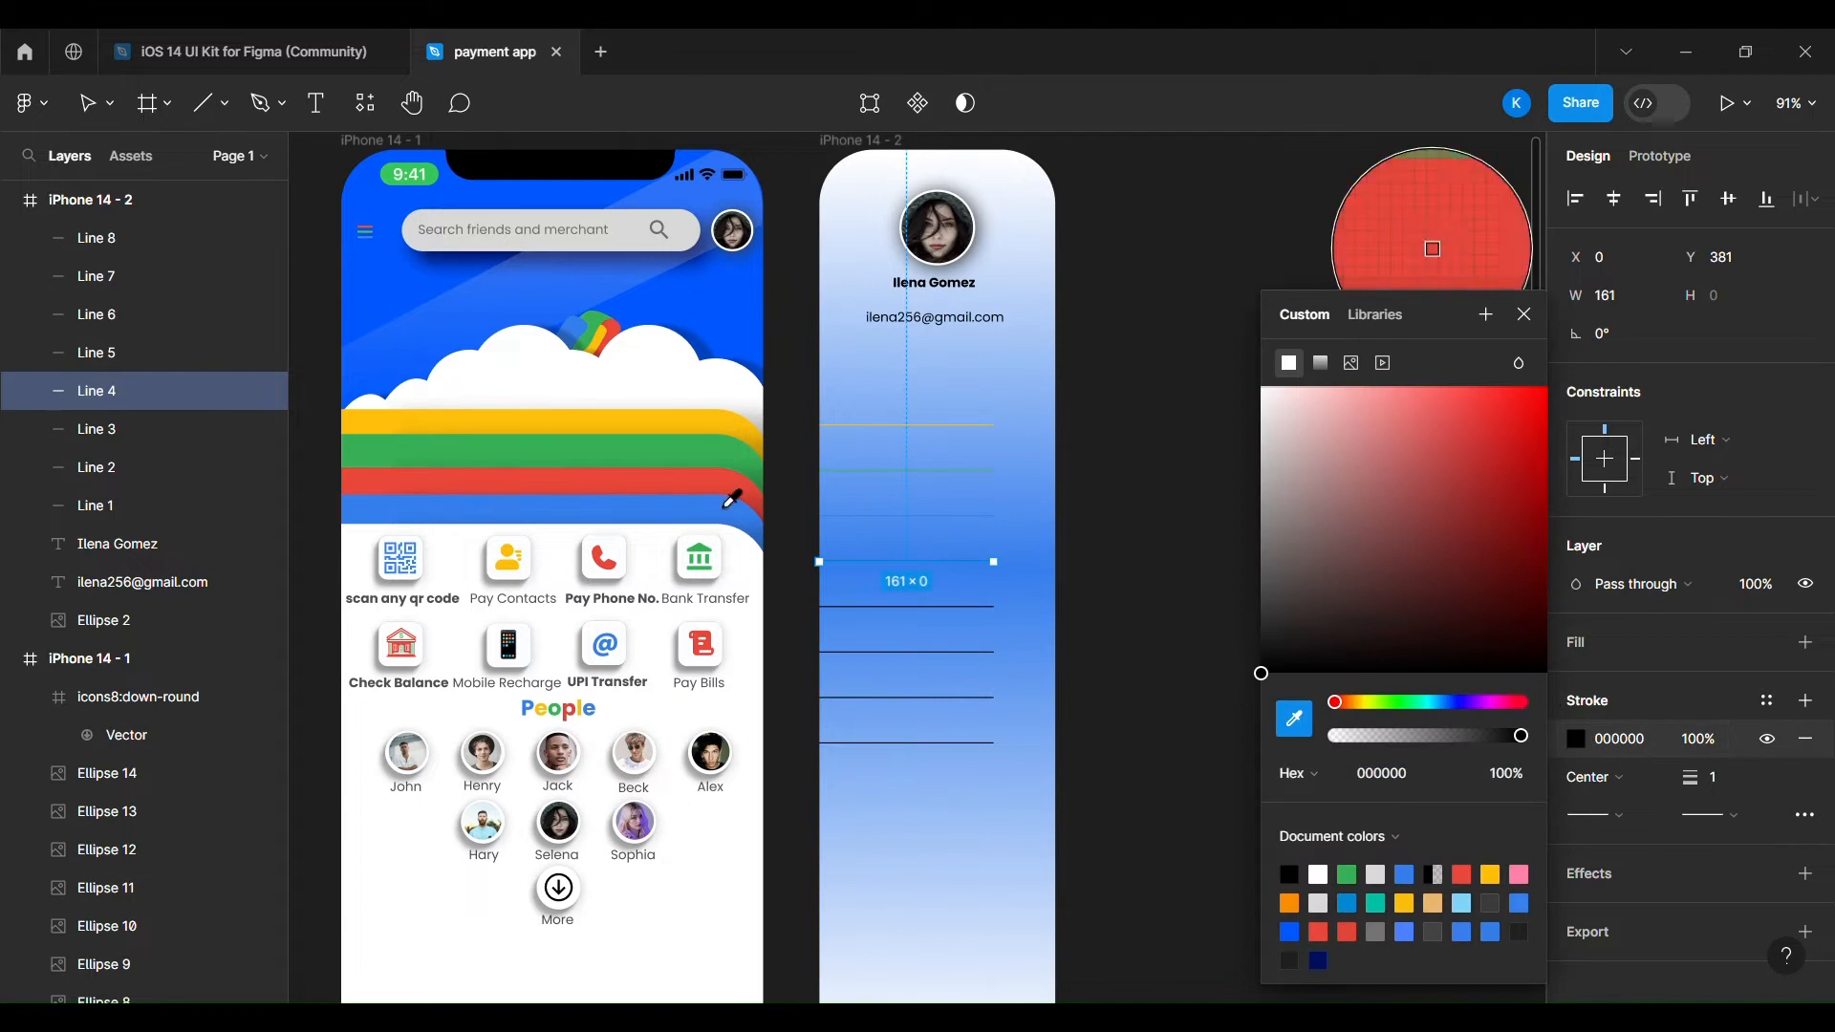
click(731, 499)
Colour the fifth and seventh lines with the green sampled from the home screen's stripes.
click(975, 619)
click(966, 608)
click(988, 700)
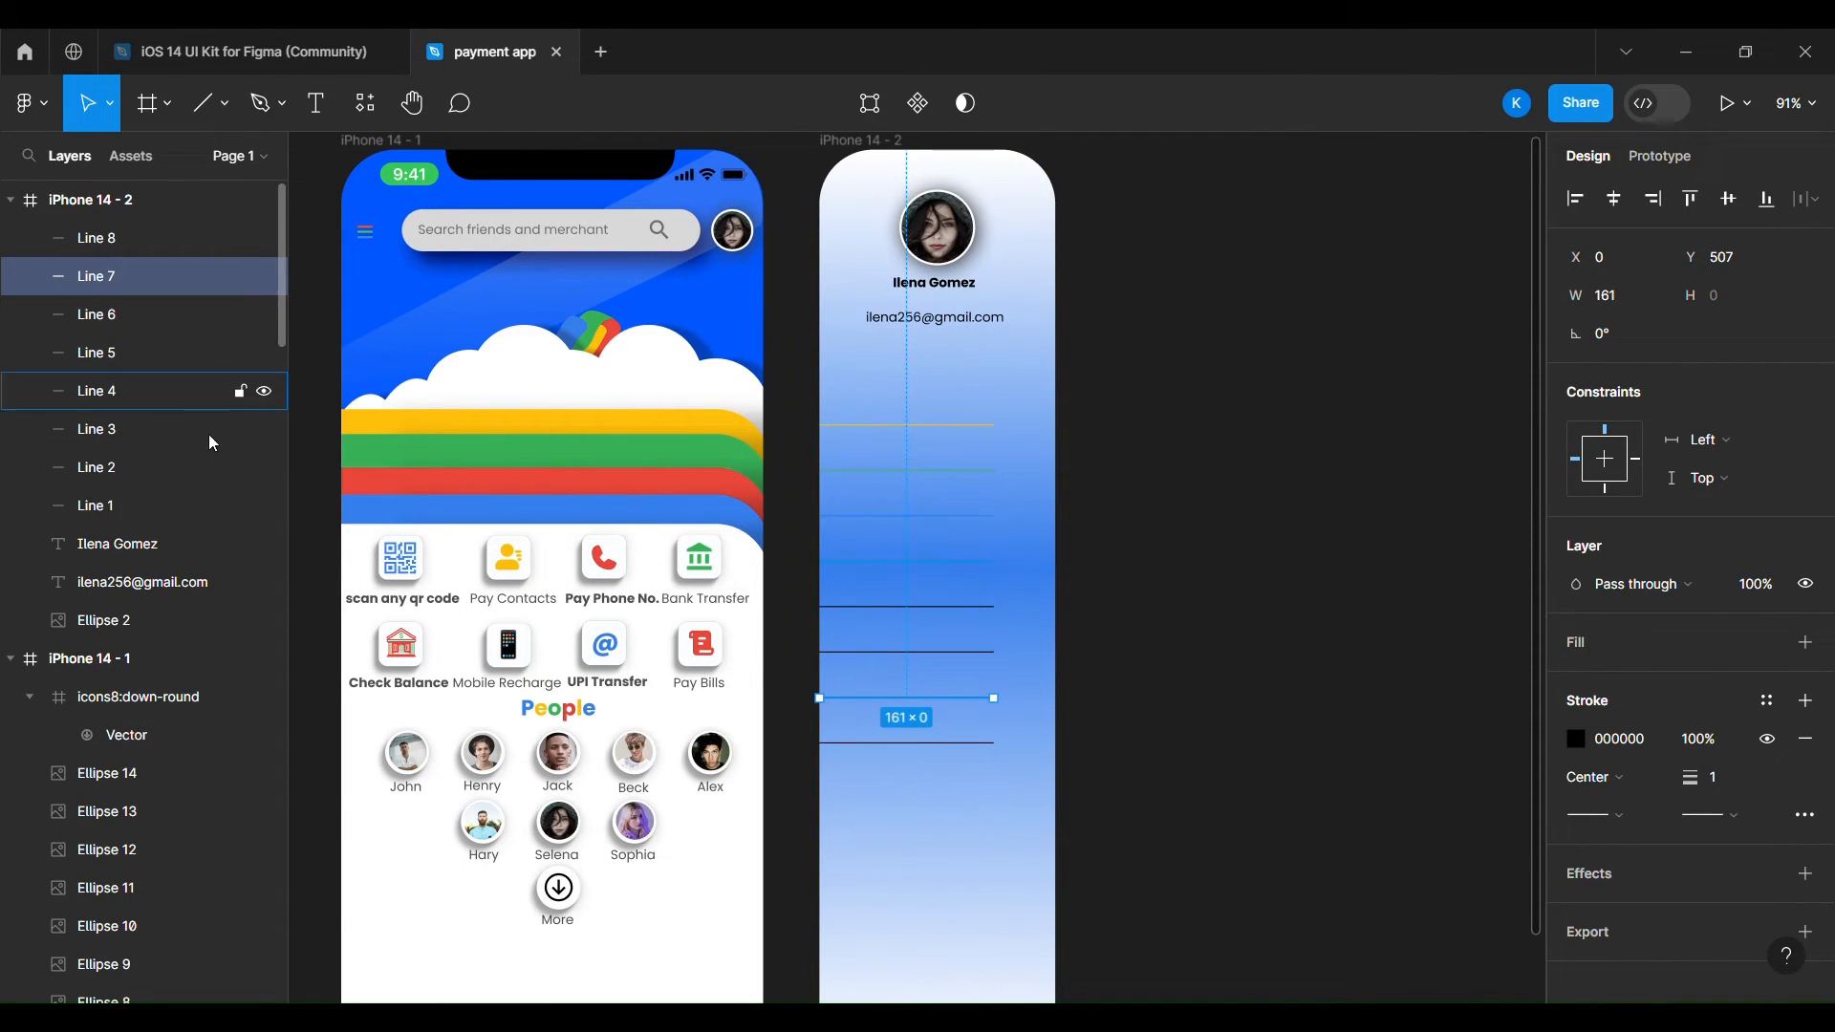
shift+click(181, 371)
click(1577, 835)
click(1294, 719)
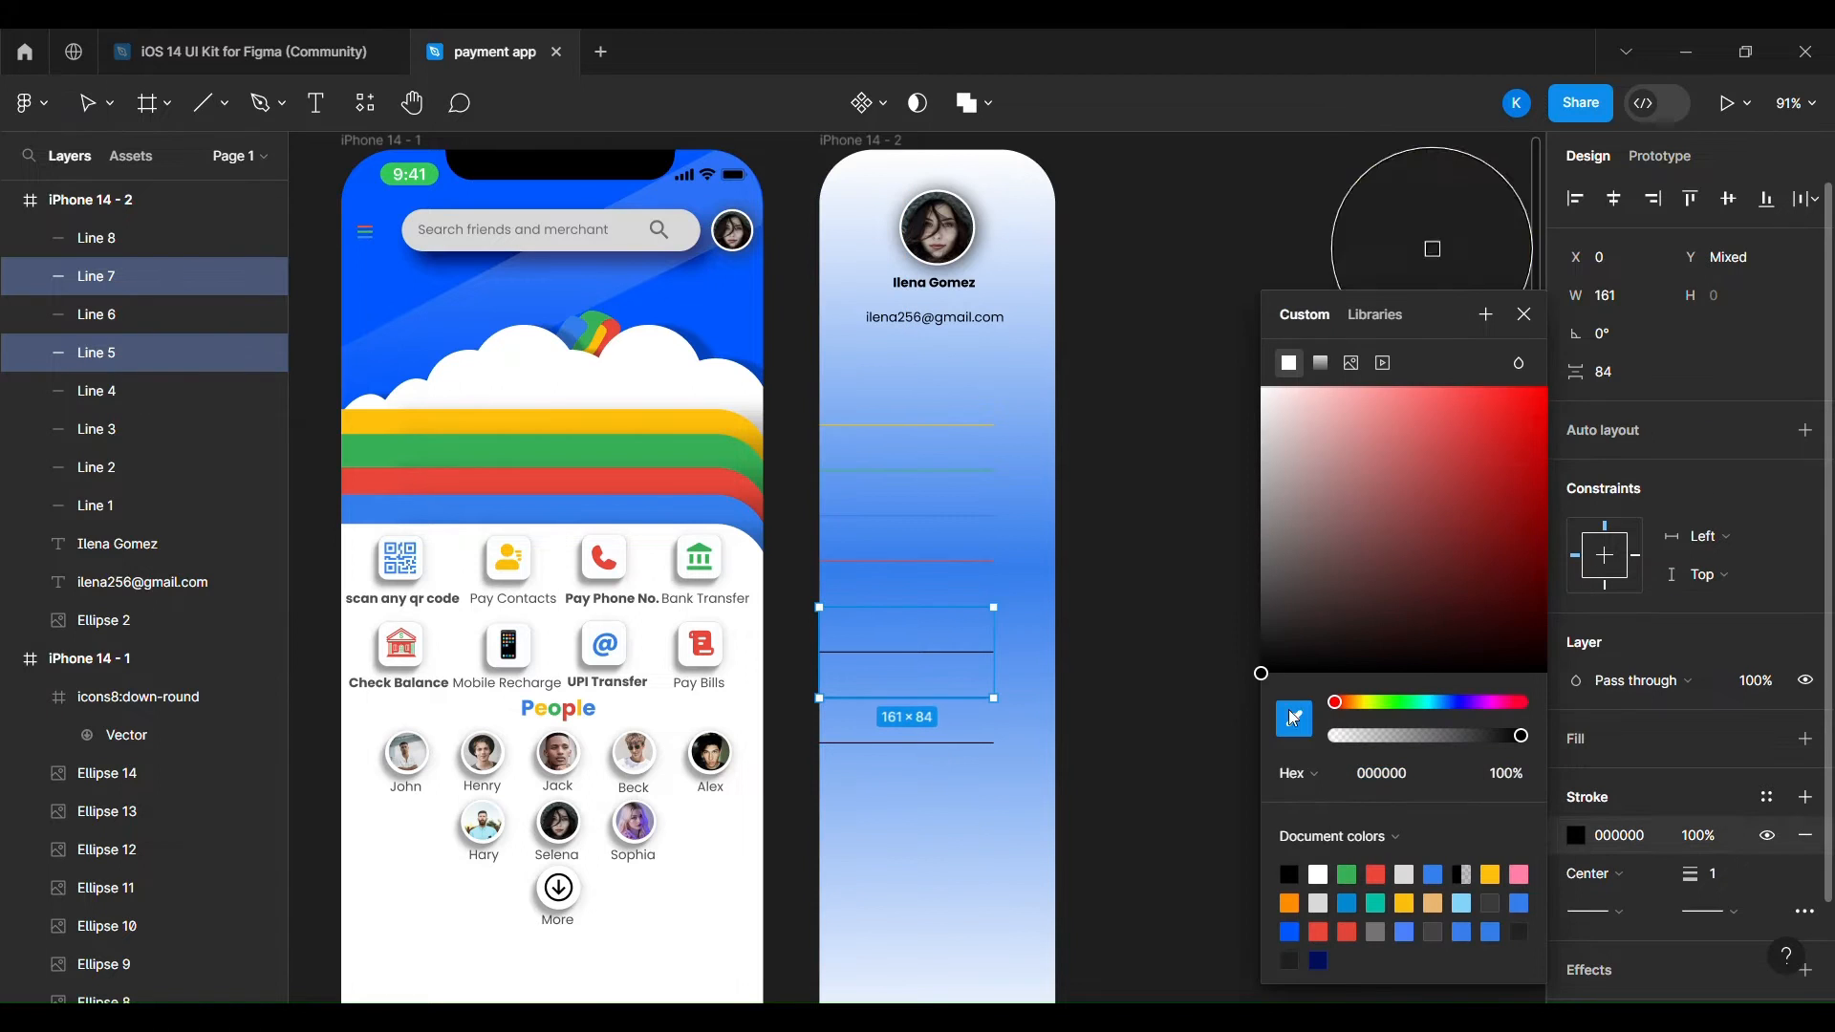
click(642, 475)
click(971, 654)
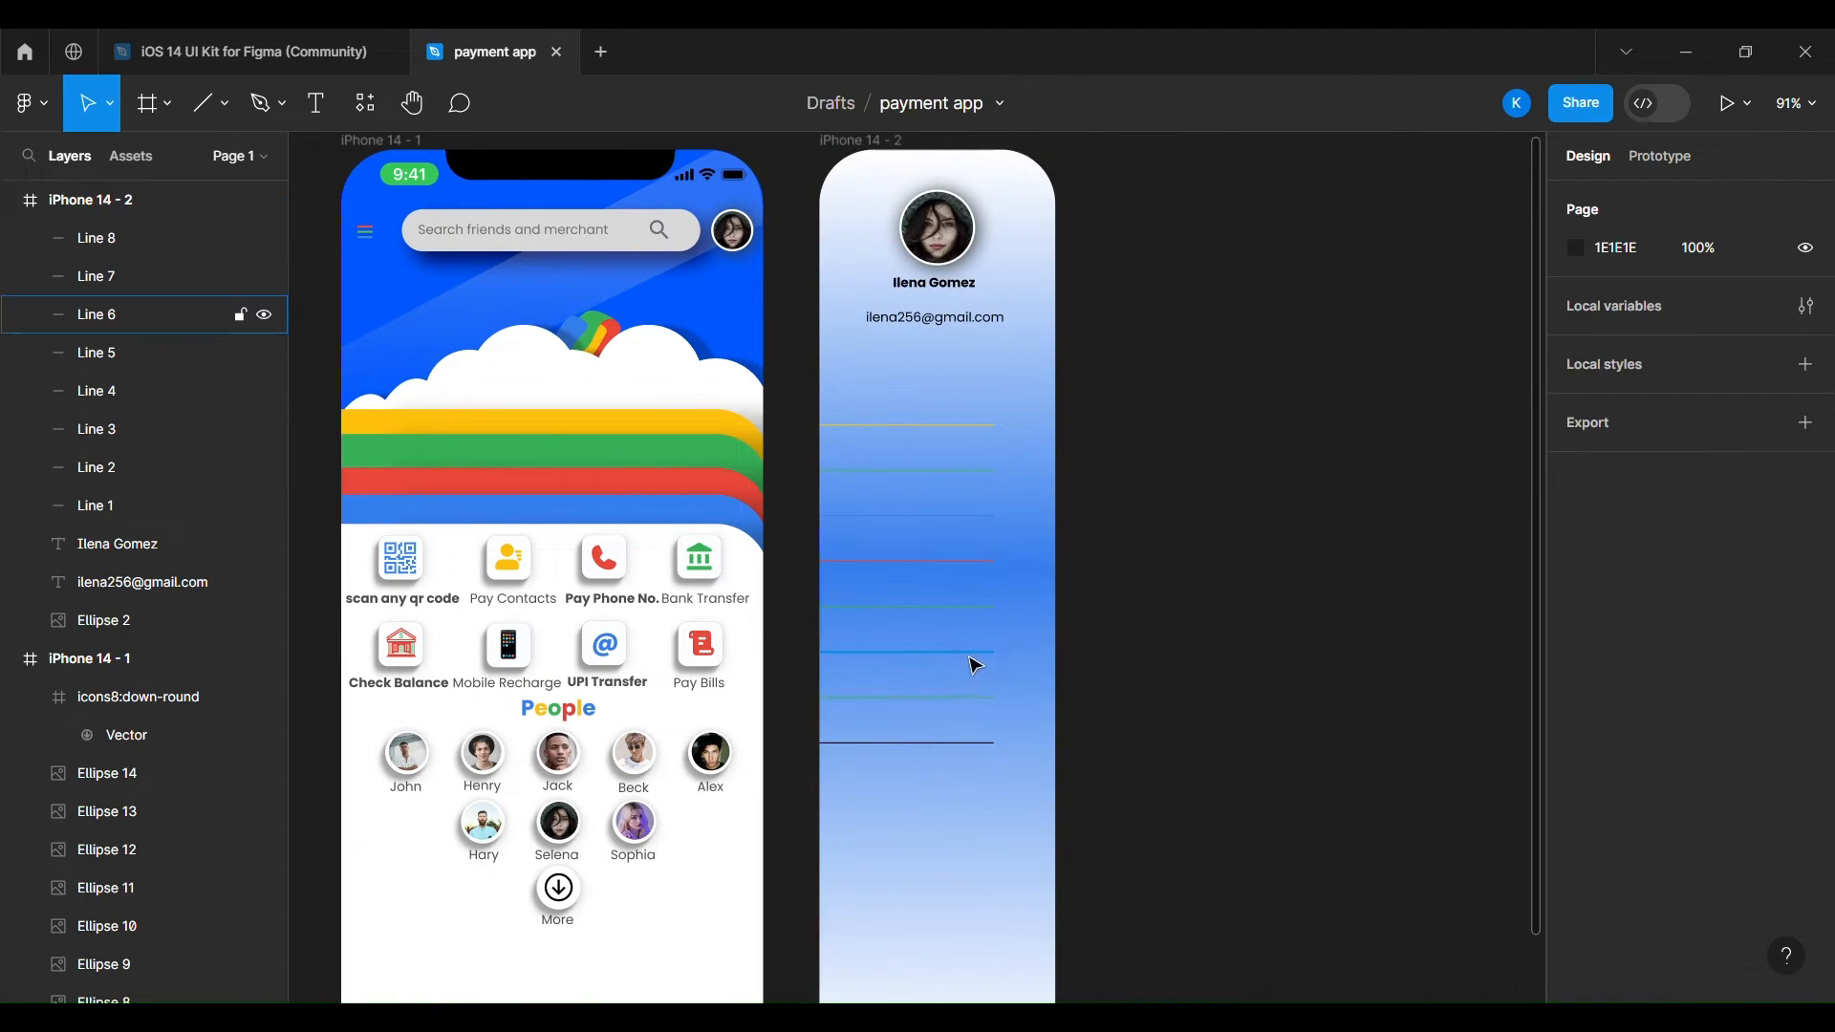
Colour the sixth and eighth lines with the yellow sampled from the home screen's stripes.
click(906, 743)
shift+click(912, 658)
click(1577, 835)
click(1294, 719)
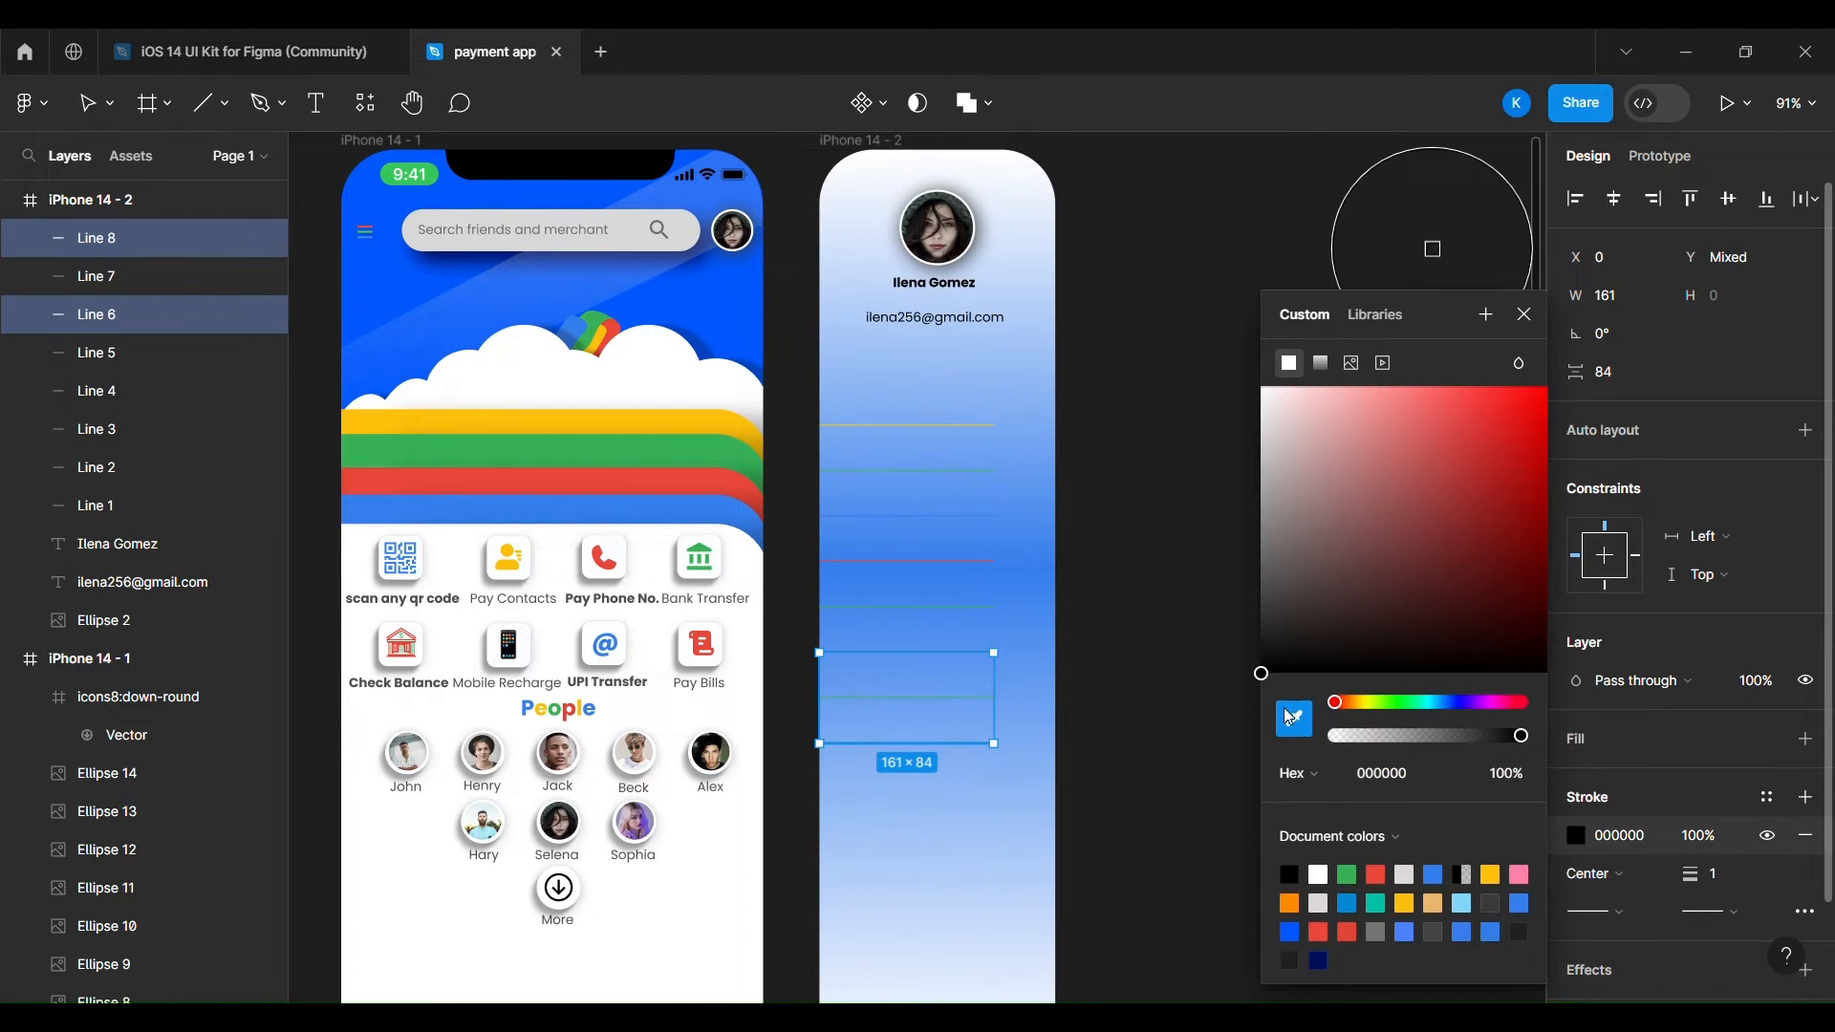
click(673, 422)
click(1019, 400)
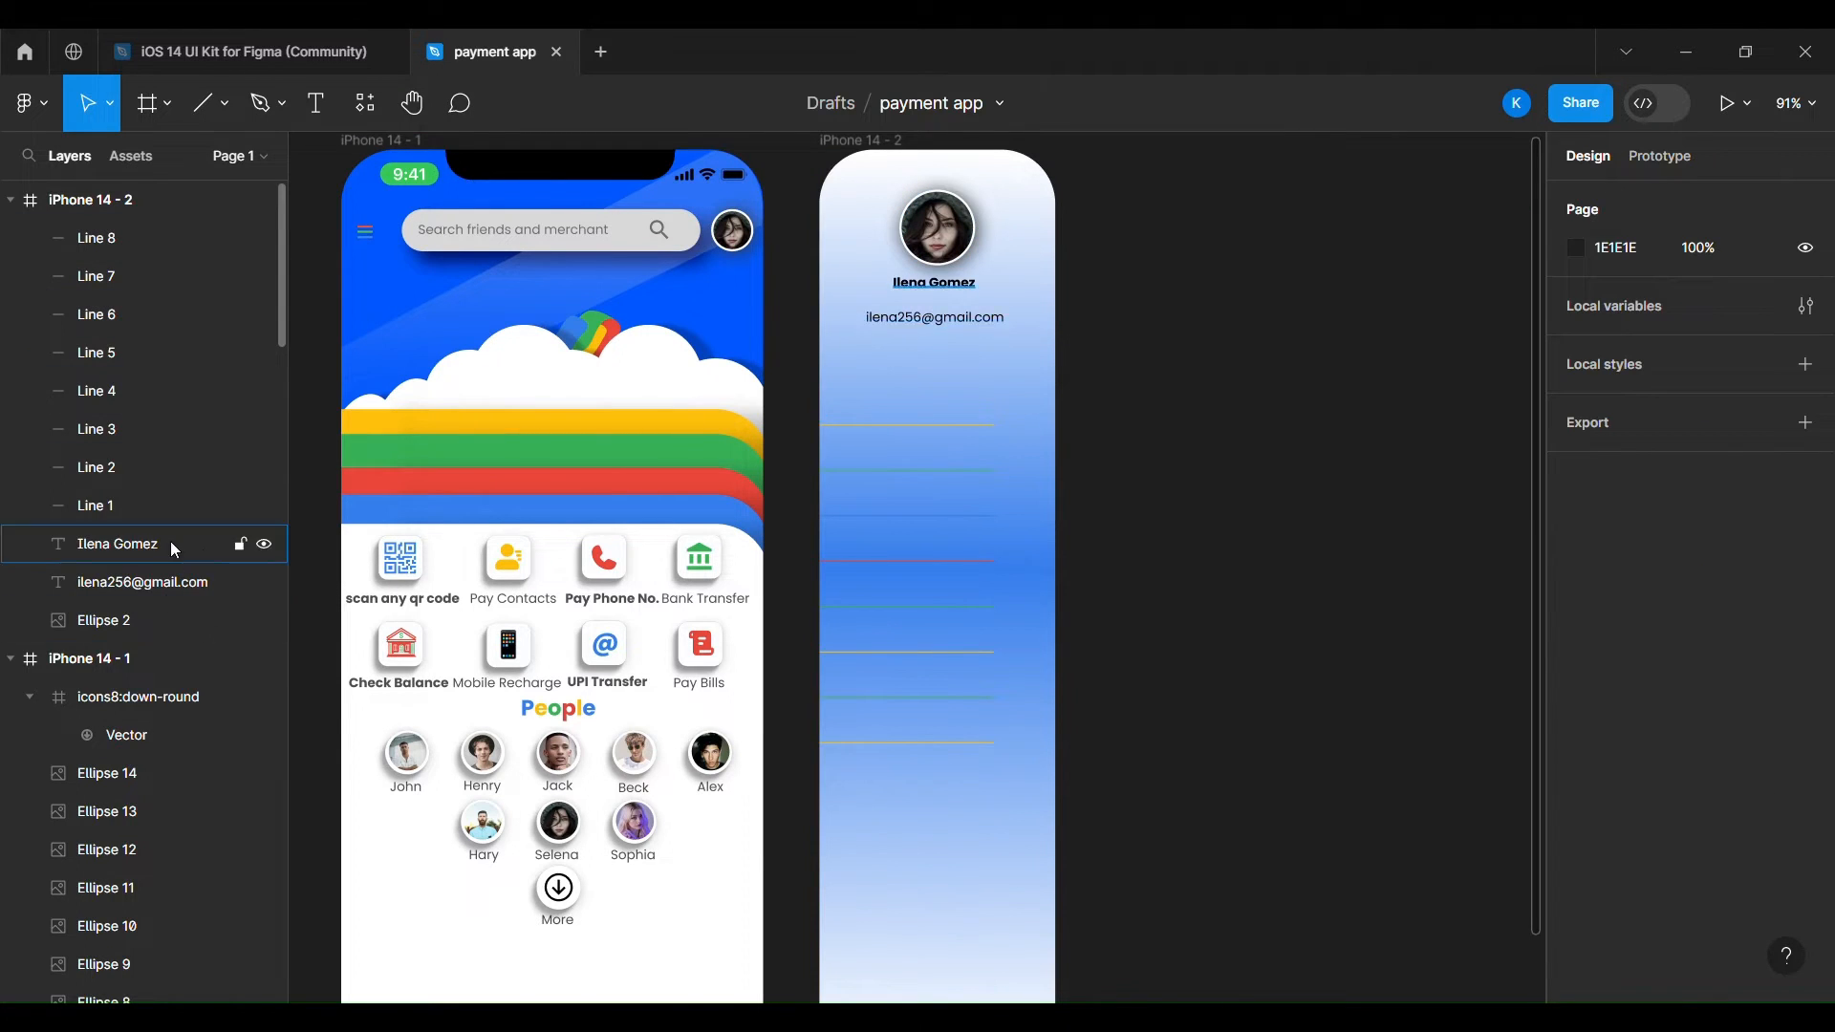
Replace the narrow frame's gradient fill with solid white FFFFFF.
click(169, 202)
click(1577, 719)
click(1290, 244)
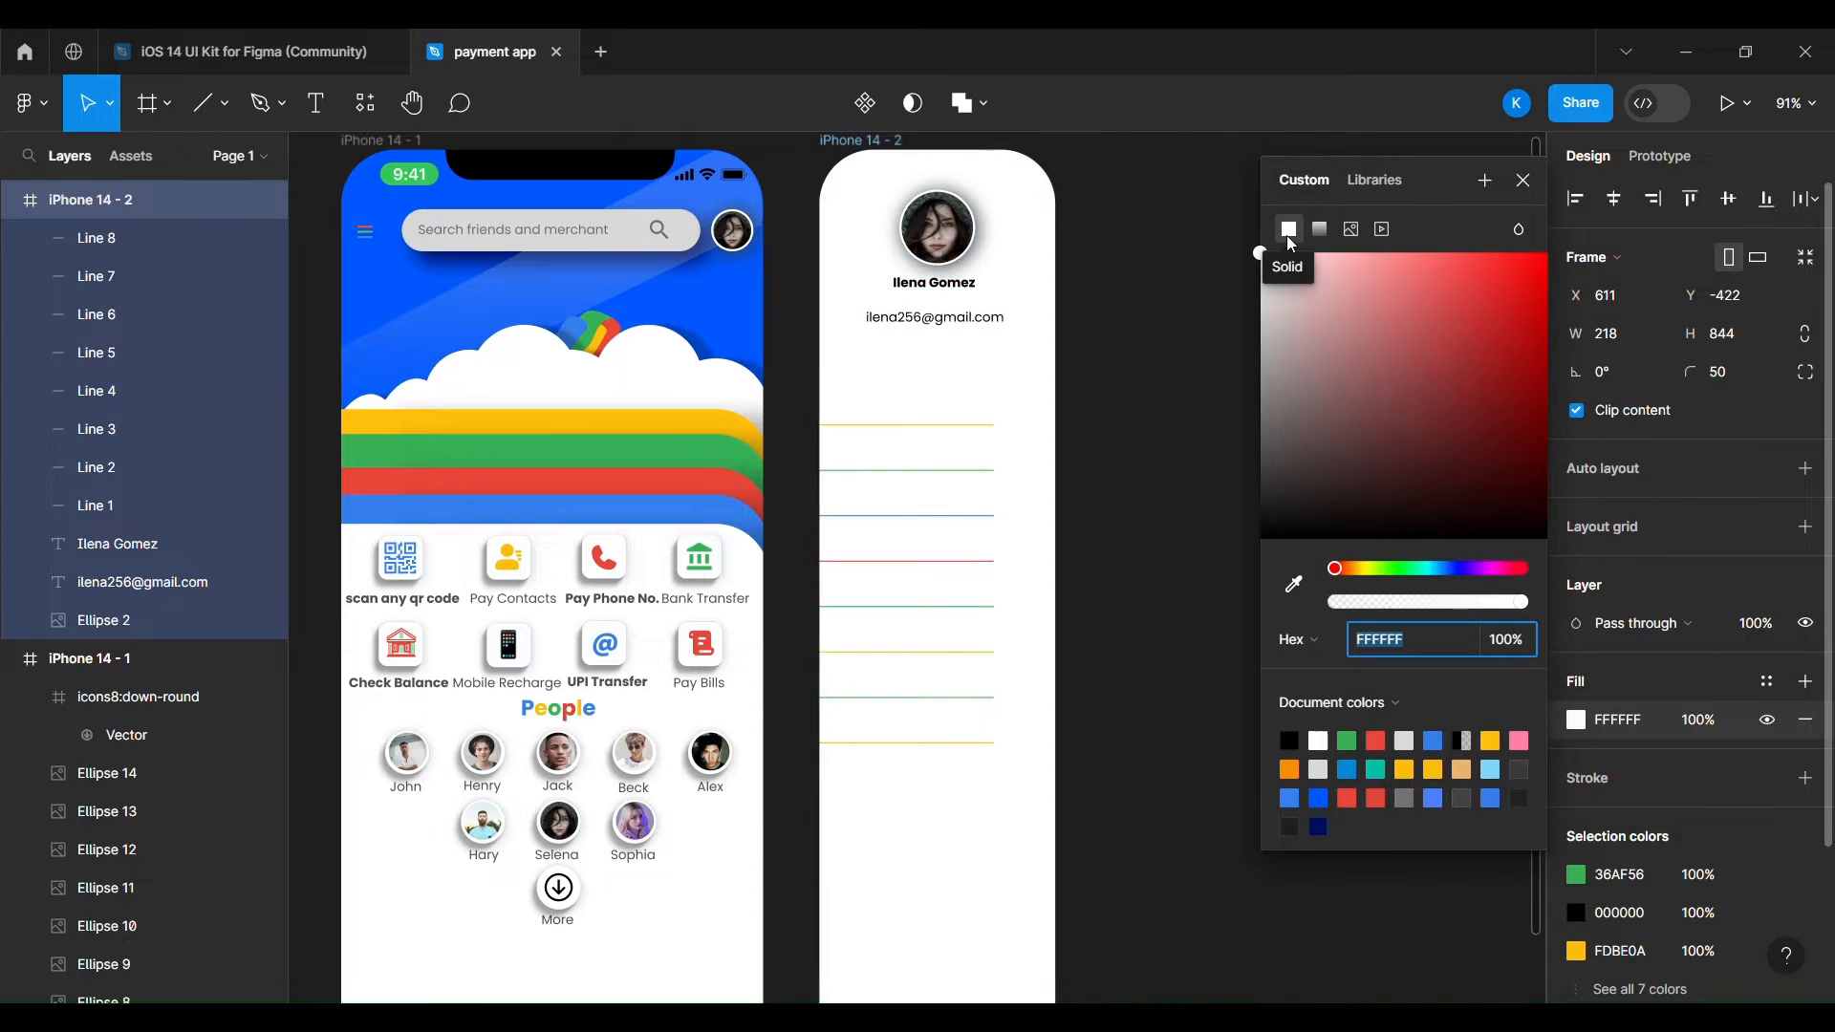
click(1155, 389)
Copy the QR code symbol from the home screen's scan icon into the lower part of the narrow frame.
scroll(1159, 393, down, 1)
scroll(1159, 393, right, 1)
scroll(1159, 393, down, 1)
scroll(1159, 393, left, 1)
click(371, 447)
click(31, 615)
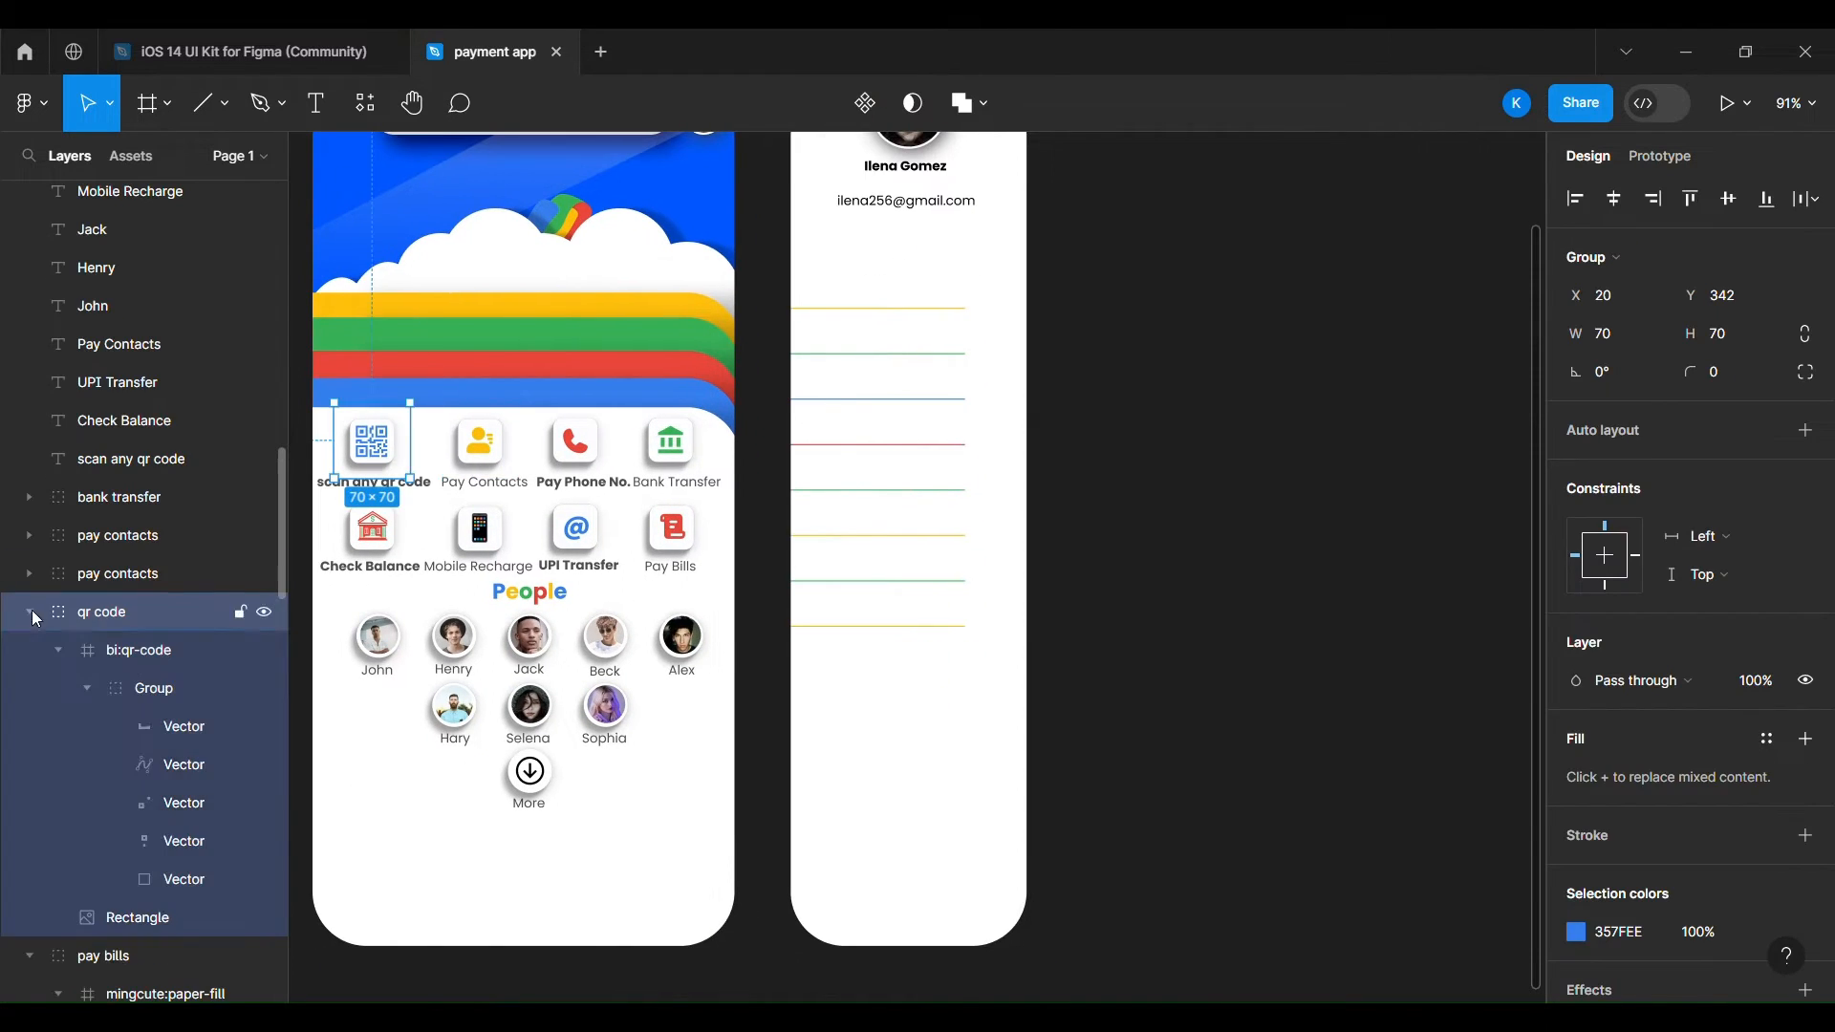
click(146, 686)
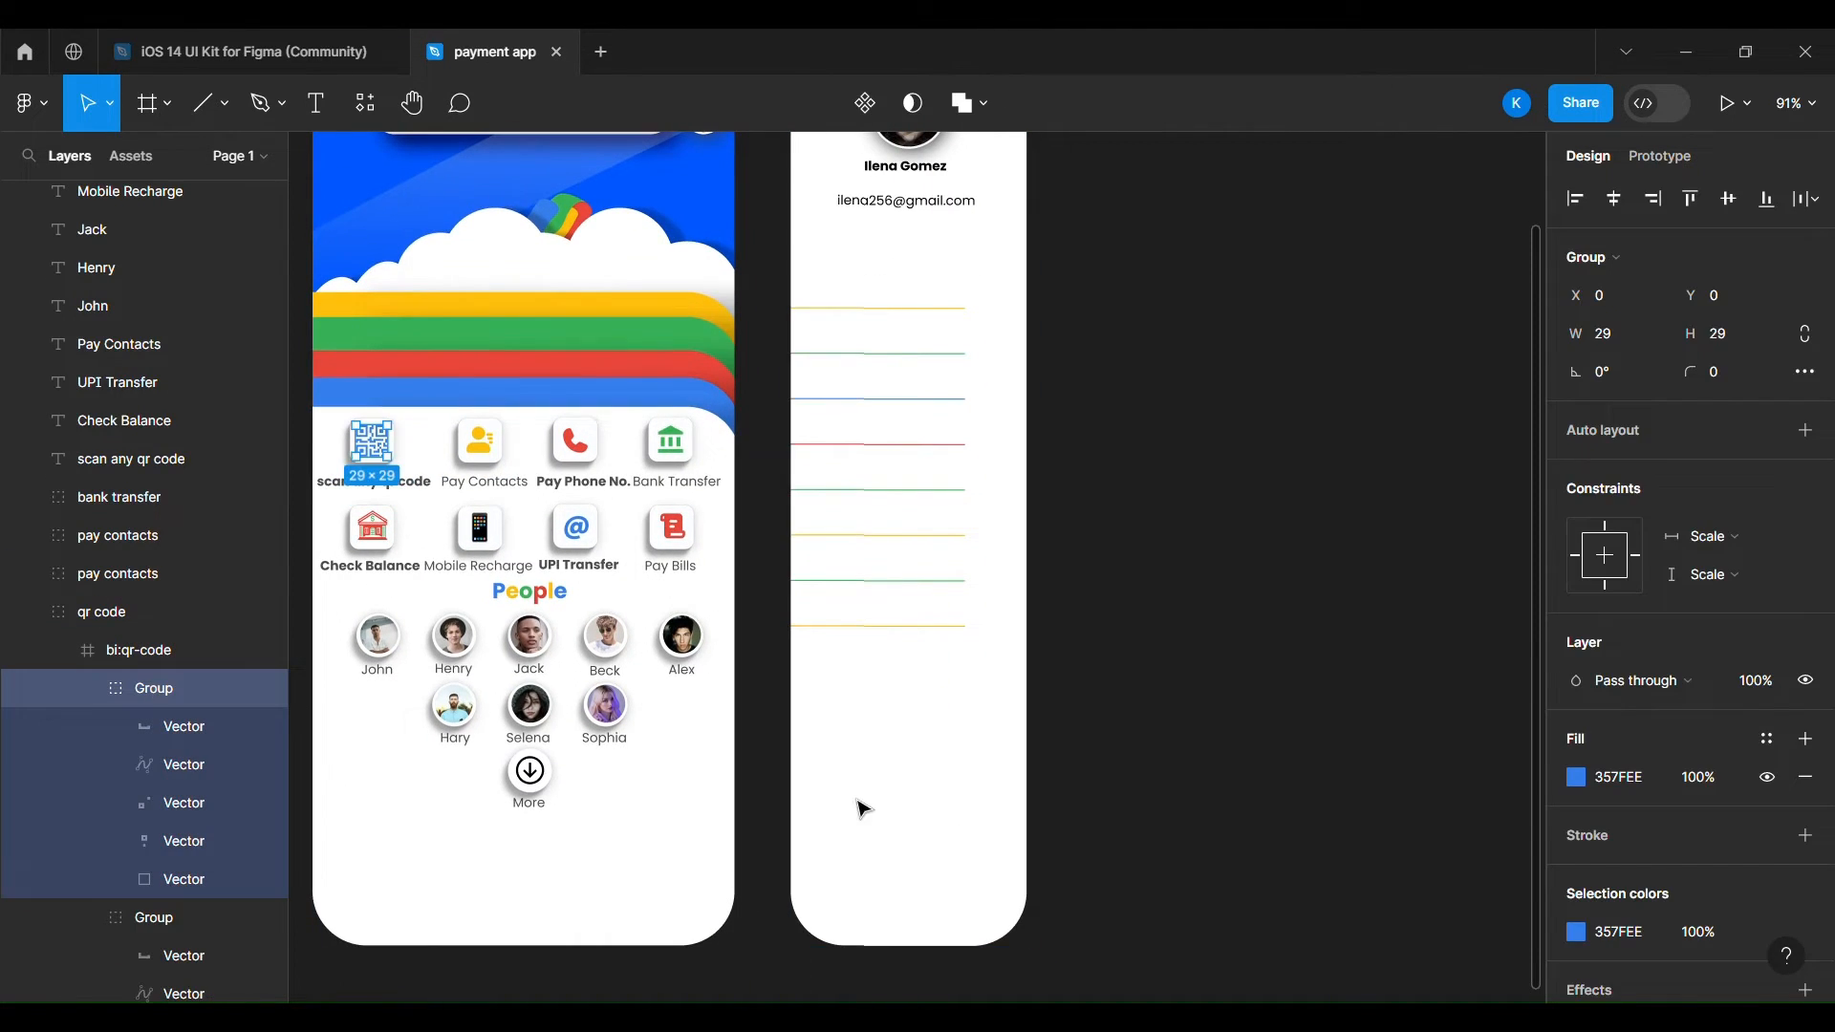
drag(375, 450, 936, 774)
Try the copied QR code at 50 × 50 and 70 × 70.
scroll(936, 775, down, 1)
scroll(936, 774, right, 1)
click(1632, 332)
text(50)
click(1734, 334)
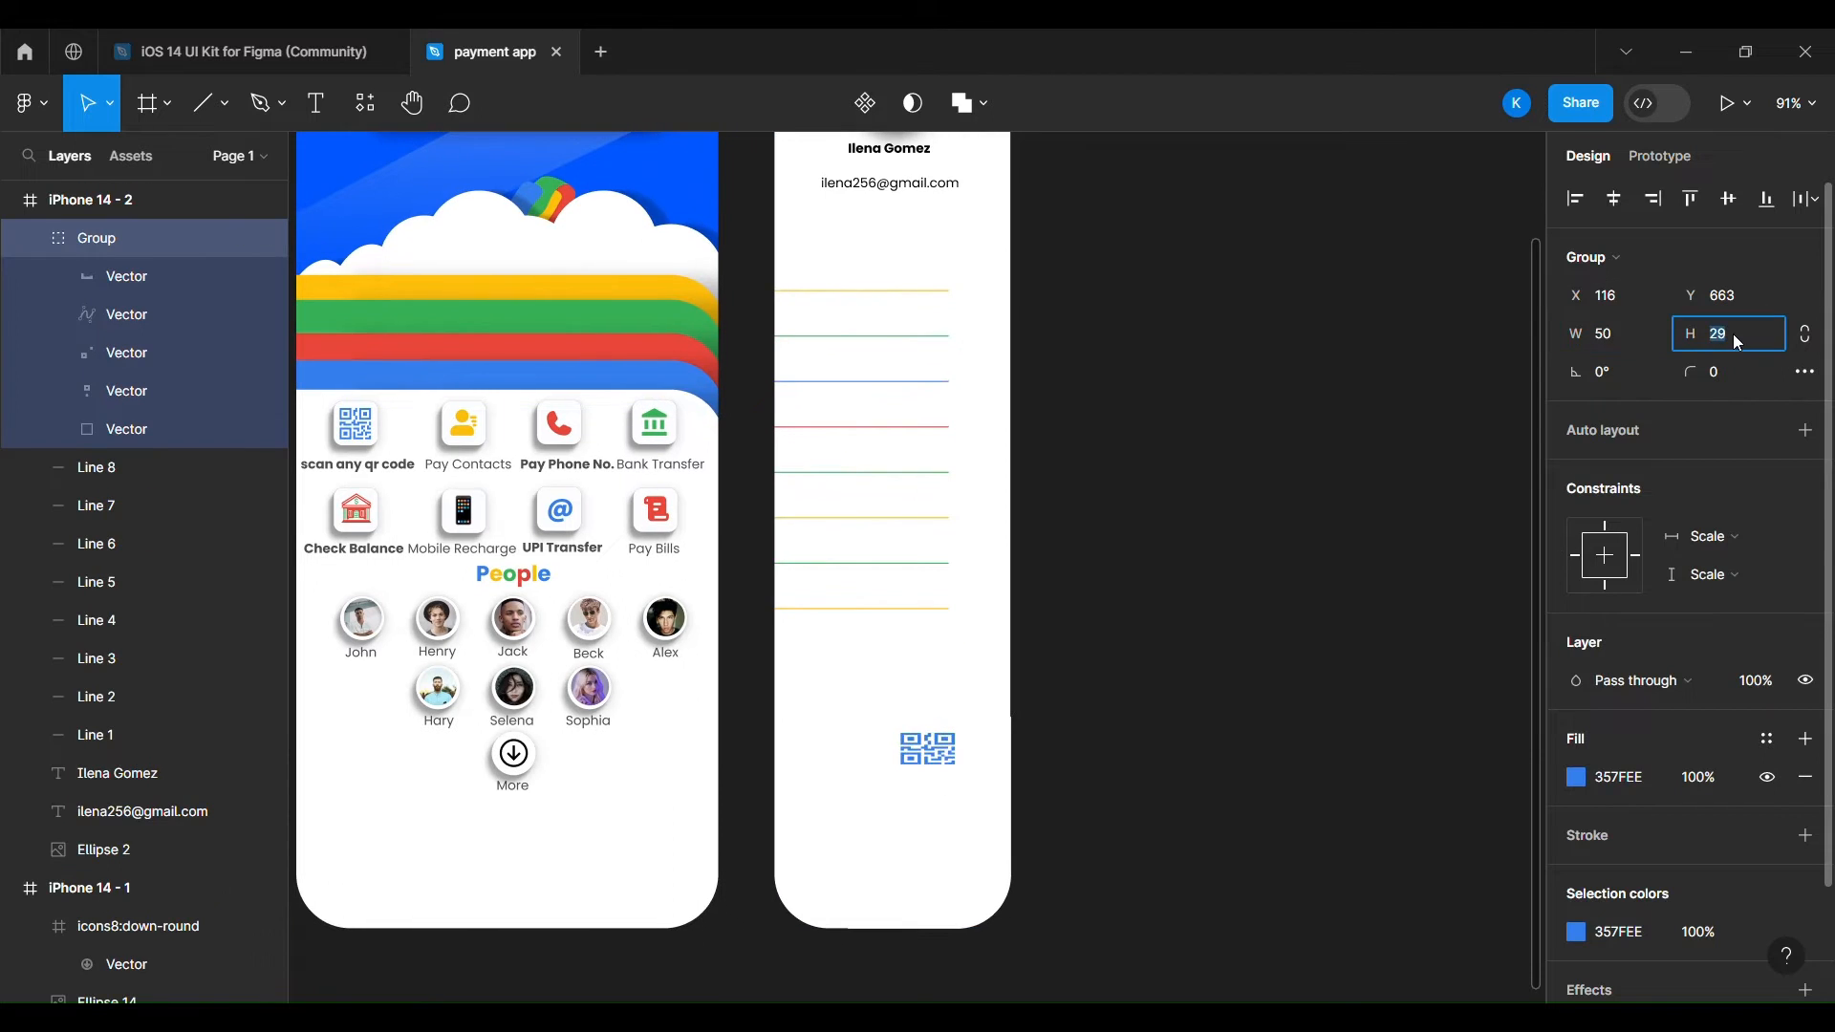
text(50)
click(1095, 636)
click(928, 760)
click(1625, 330)
text(70)
click(1734, 335)
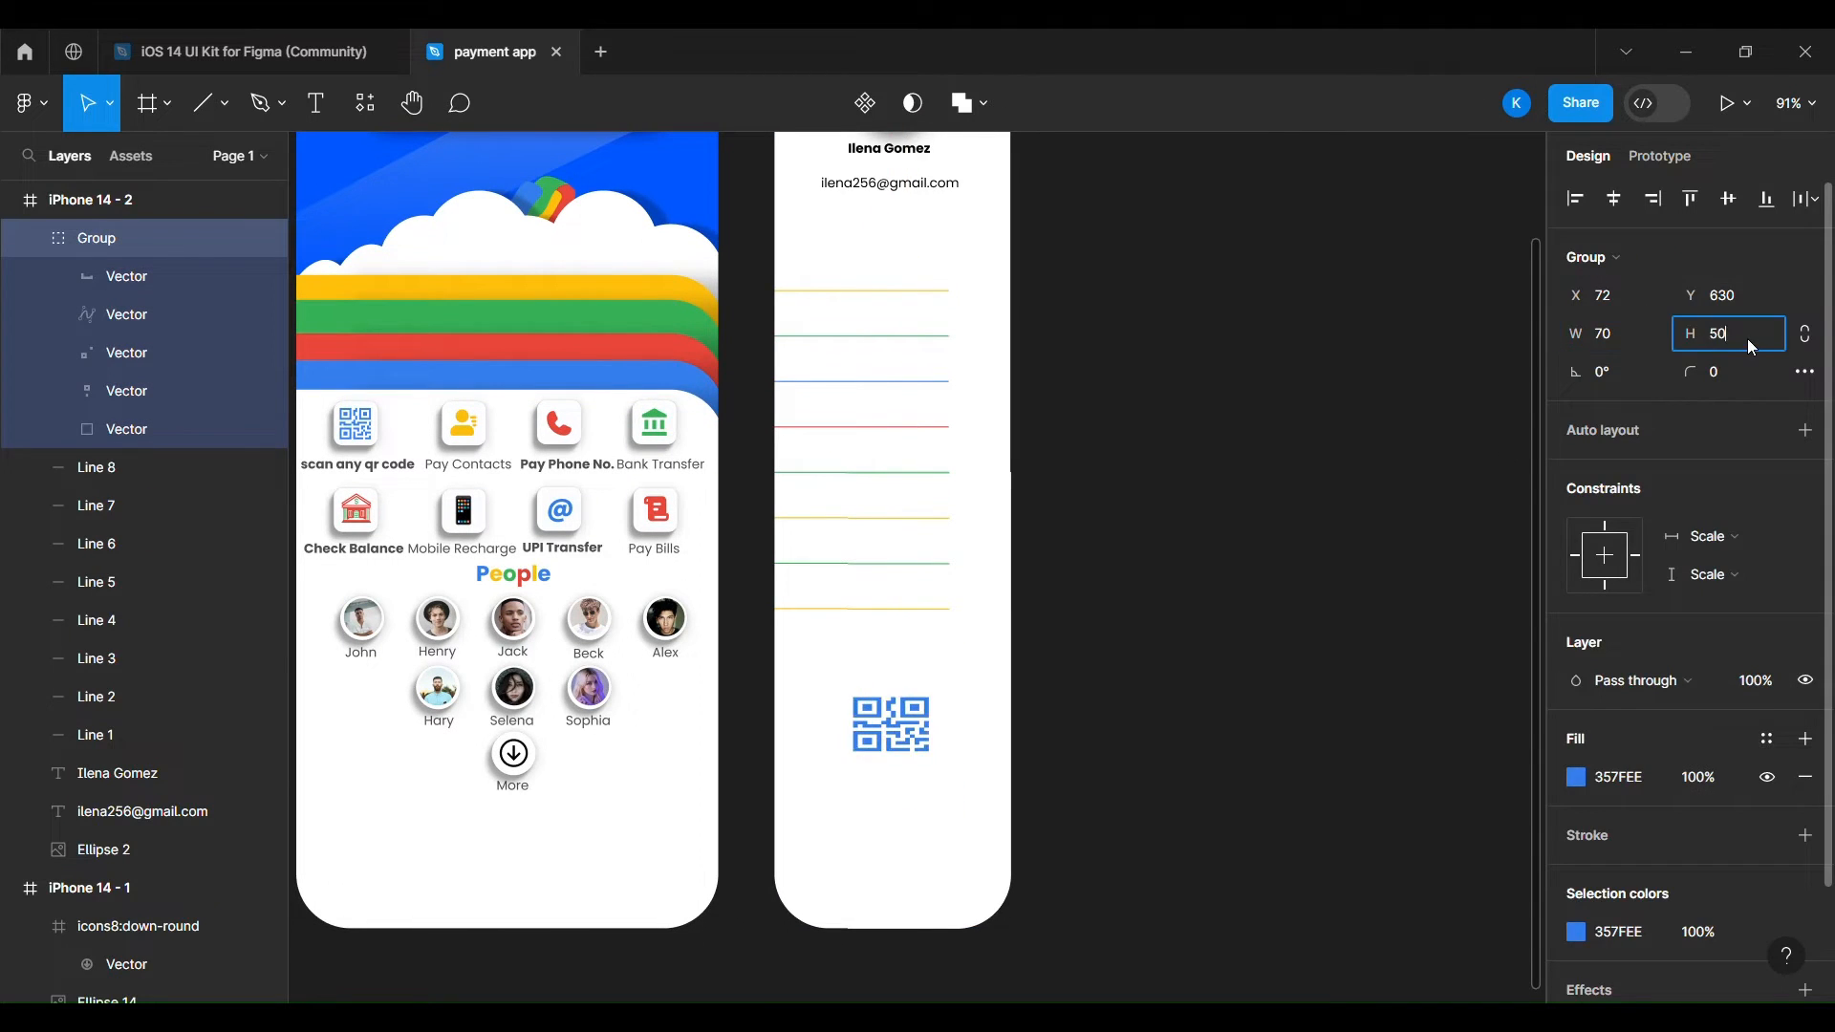
text(70)
Resize the copied QR code to 100 × 100.
click(1616, 331)
text(100)
click(1730, 334)
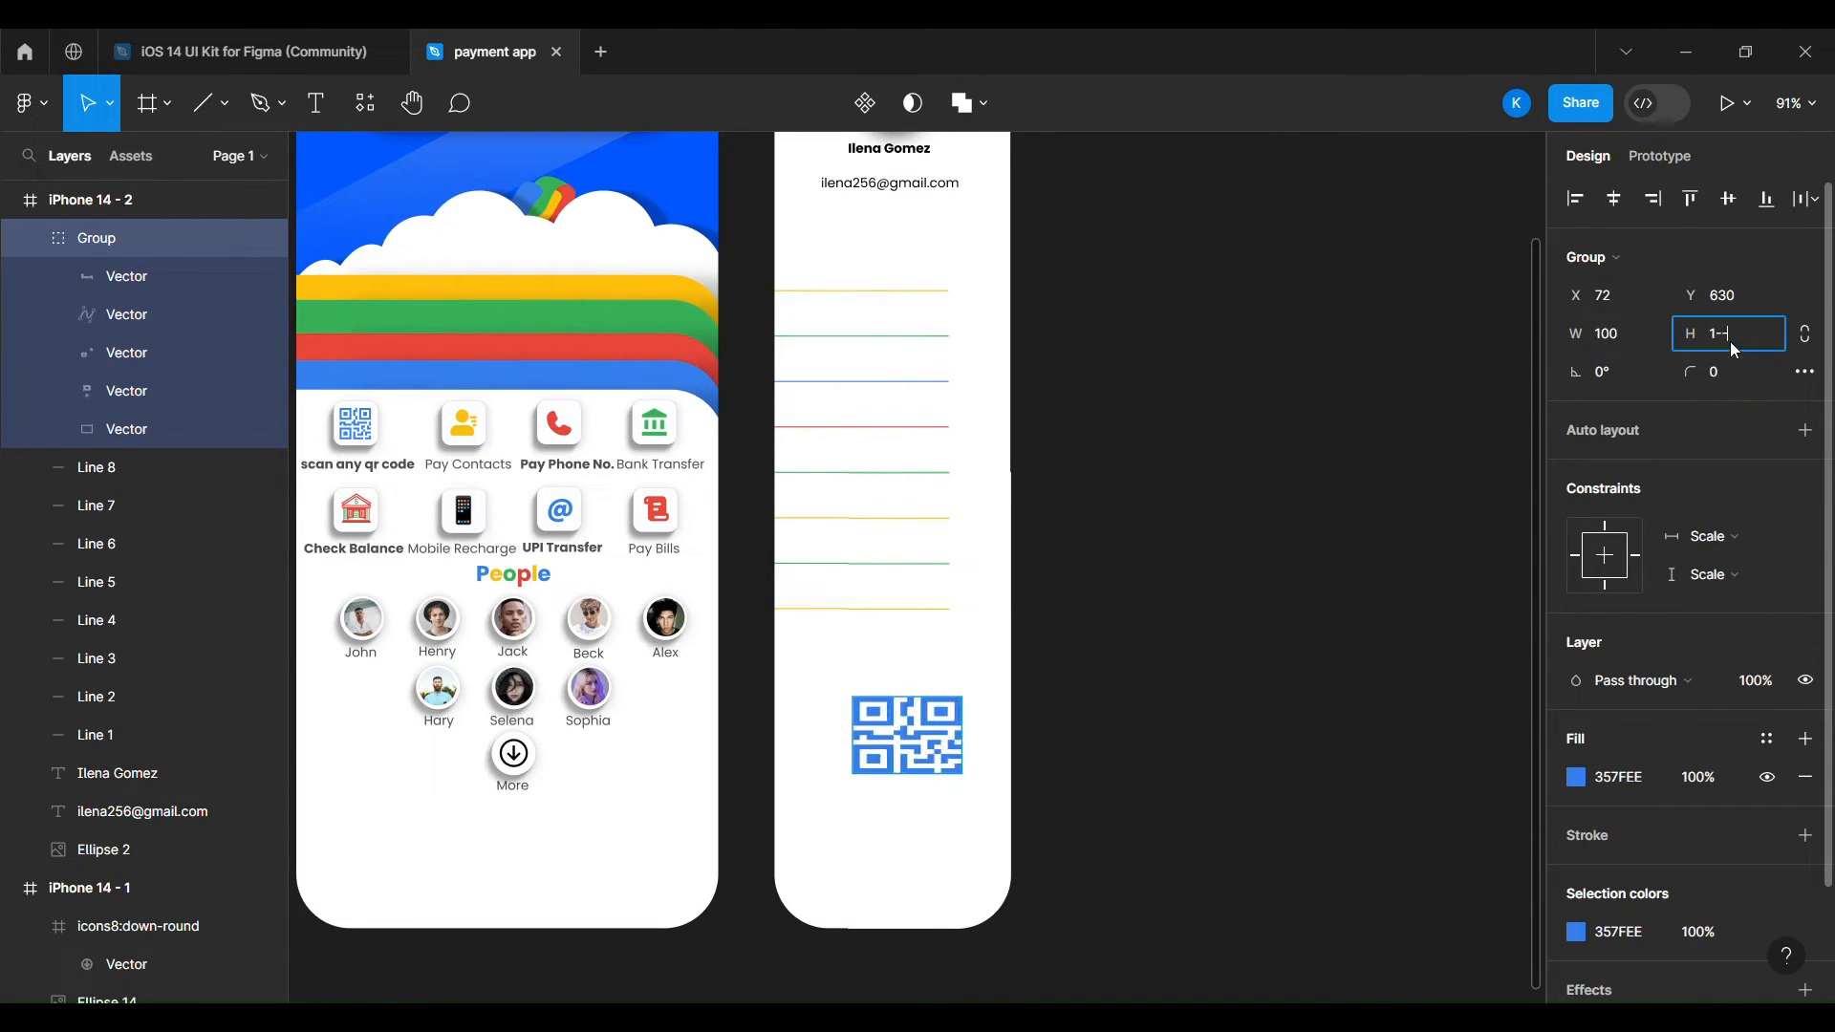
text(100)
key(Return)
Recolour the QR code's first vector red and its third vector yellow, sampling the home screen's stripes.
click(123, 276)
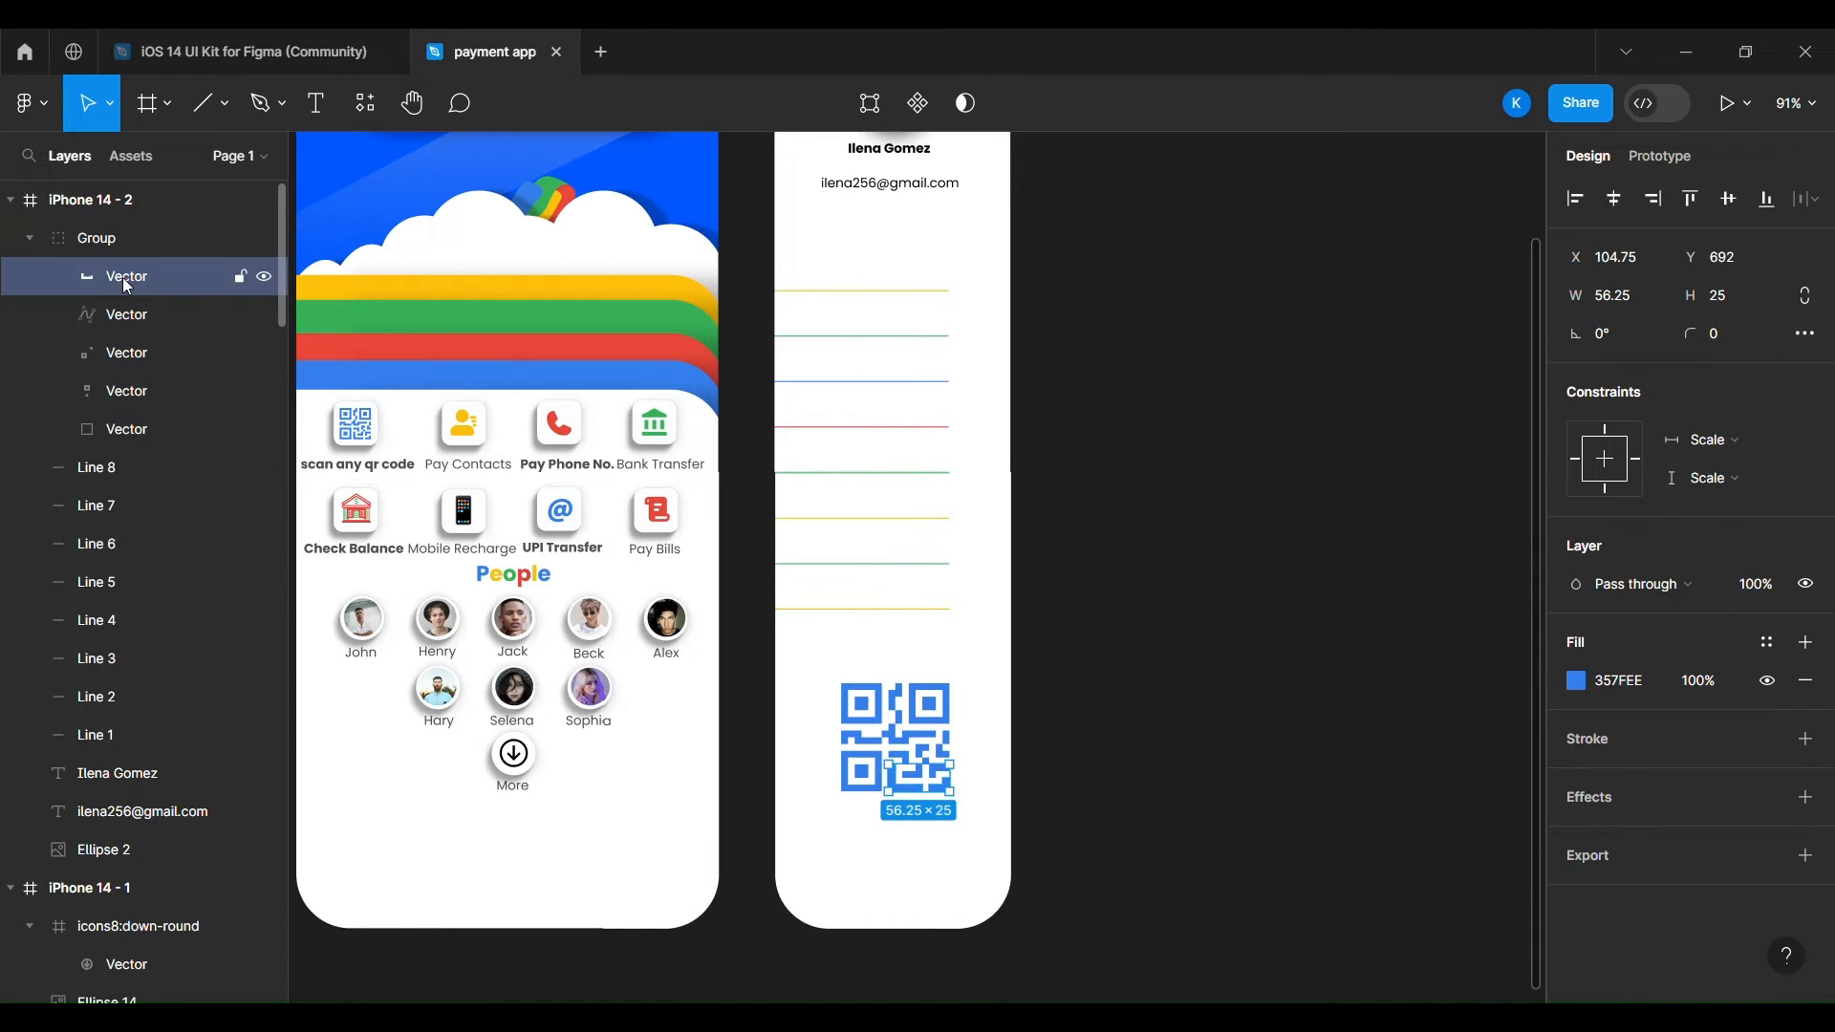
click(1577, 681)
click(1295, 717)
click(631, 346)
click(134, 316)
click(135, 353)
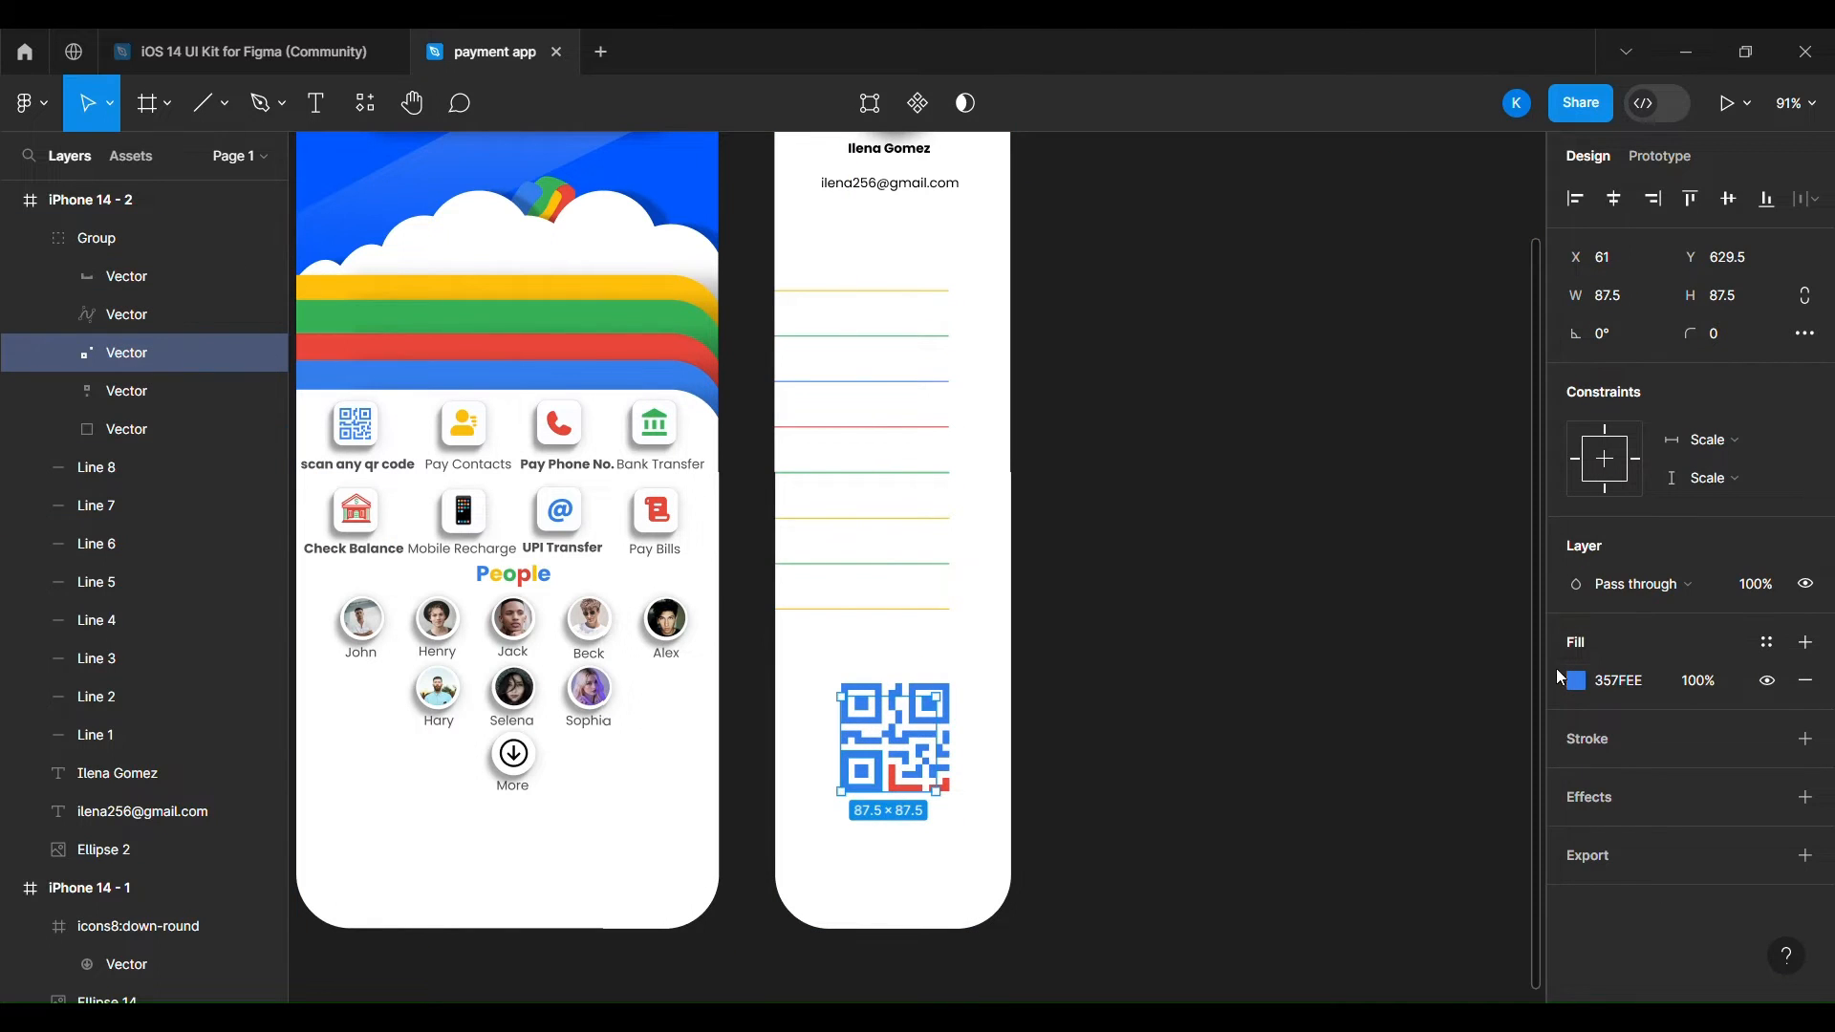
click(1576, 681)
click(1293, 718)
click(548, 295)
Recolour the QR code's fourth vector green and its small inner-square vector yellow, sampling the home screen's stripes.
click(134, 392)
click(1575, 681)
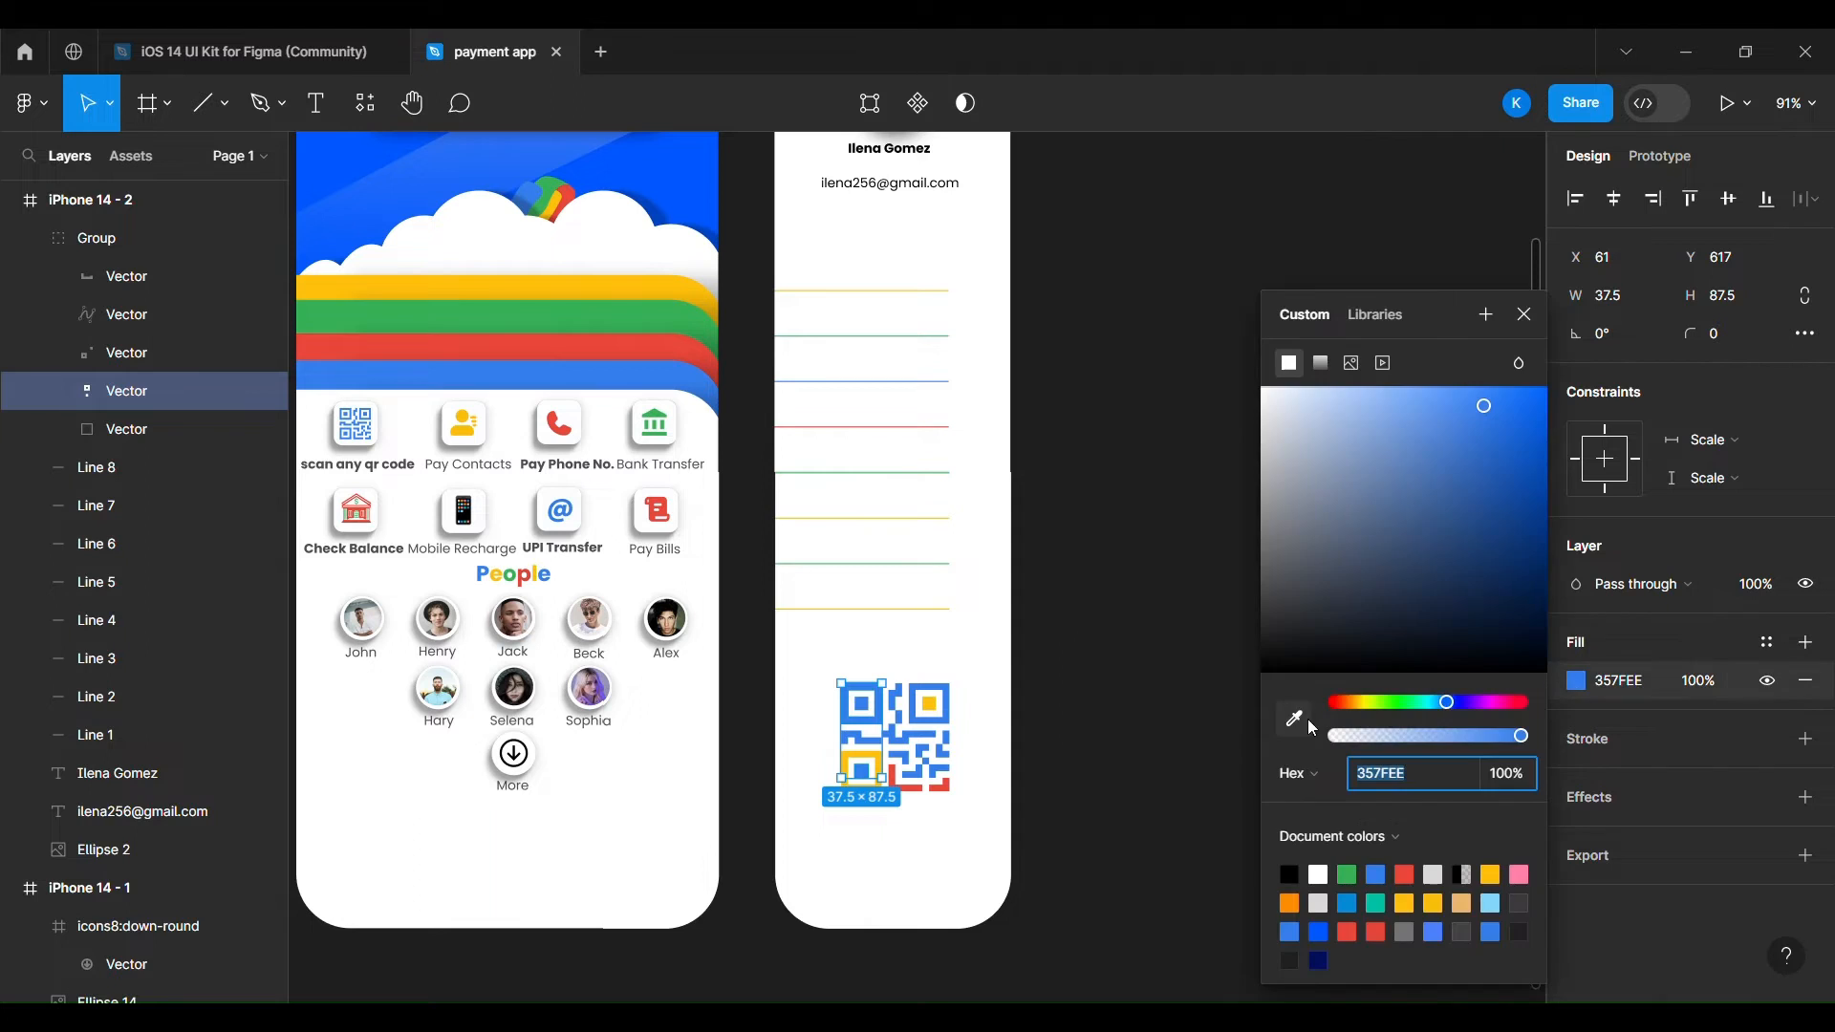
click(1297, 721)
click(598, 323)
click(124, 429)
click(1575, 681)
click(1295, 719)
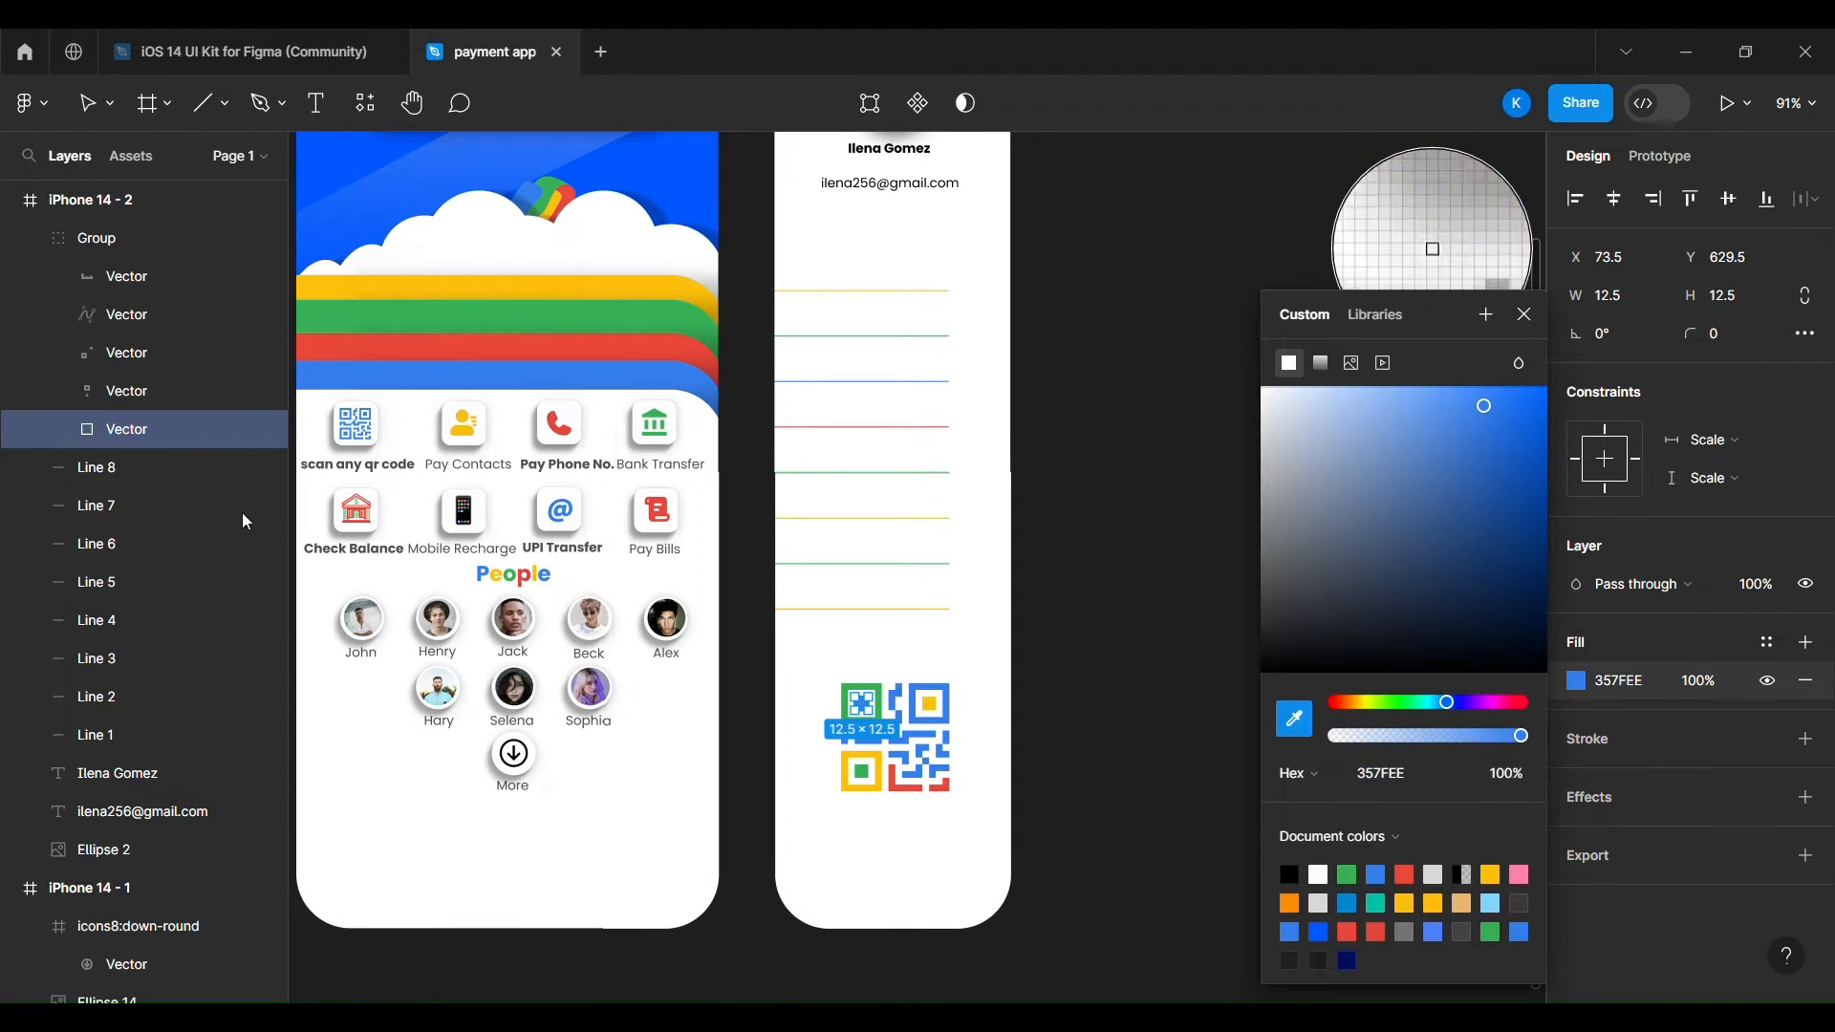
click(436, 306)
click(1081, 648)
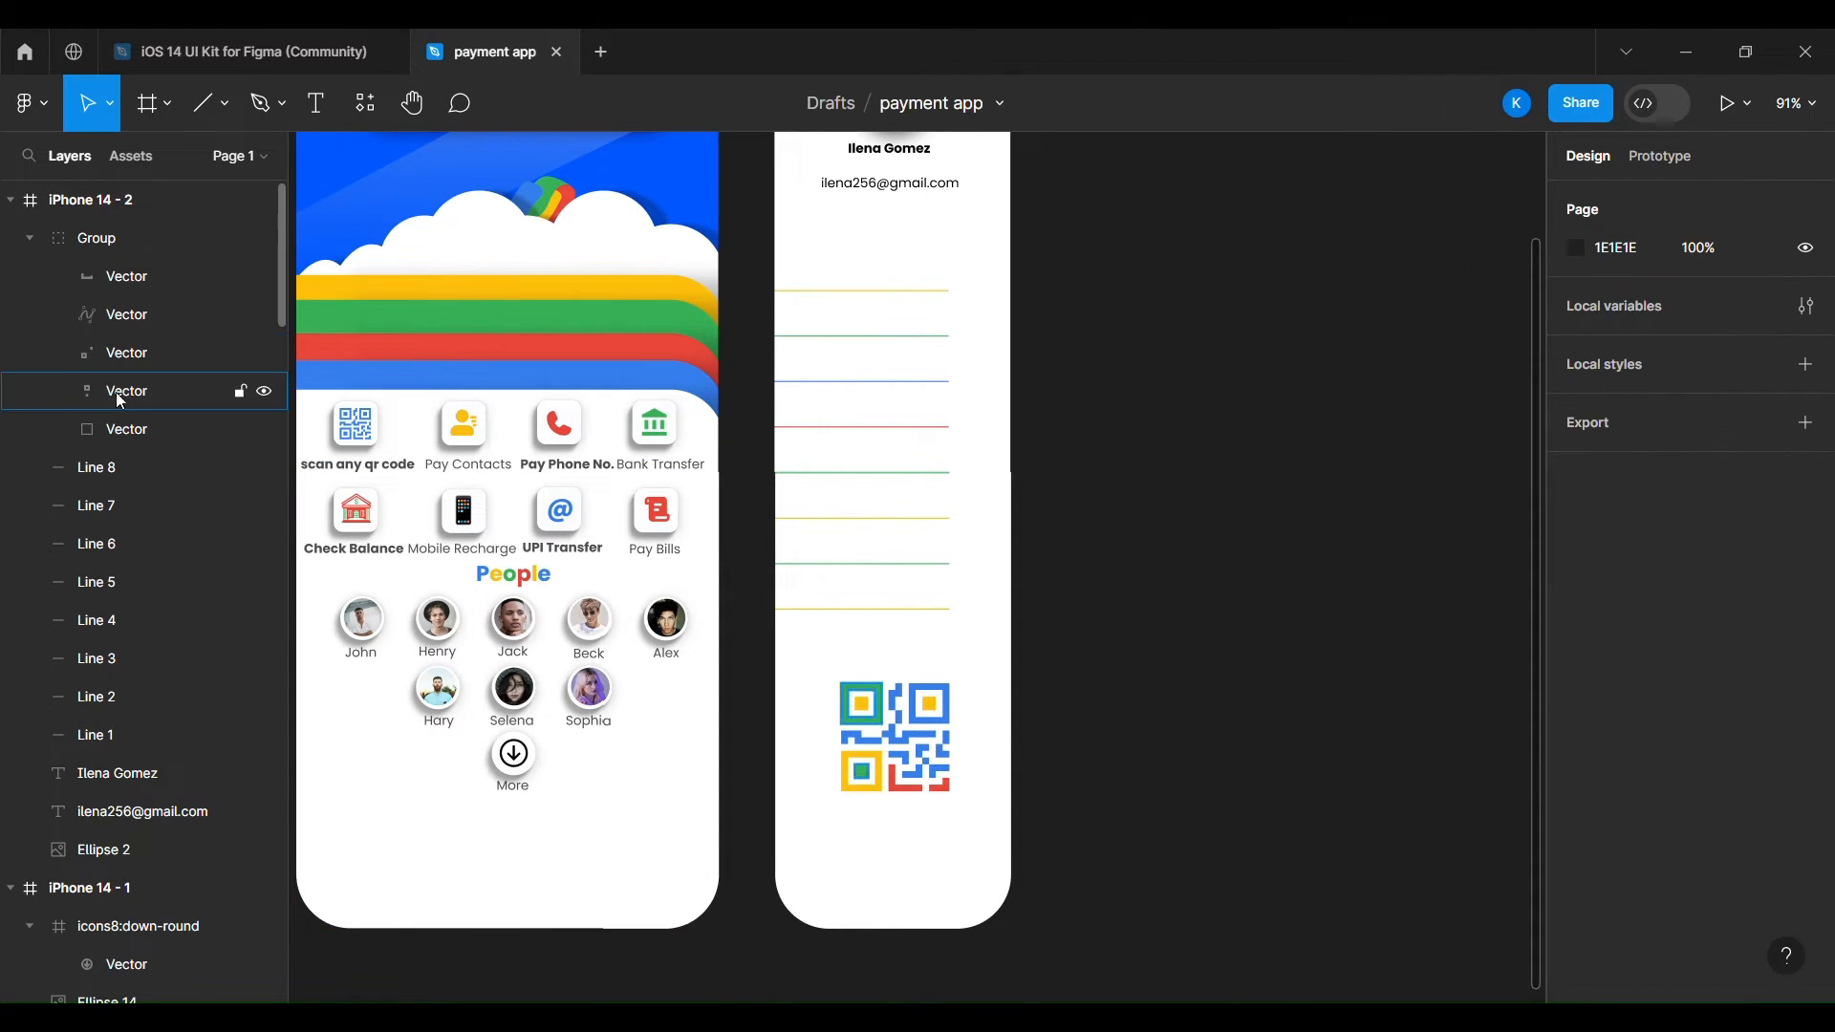
Try red E34538 as the fill of the QR code's remaining blue vector.
click(134, 318)
click(1576, 680)
click(1297, 721)
click(569, 365)
click(1207, 532)
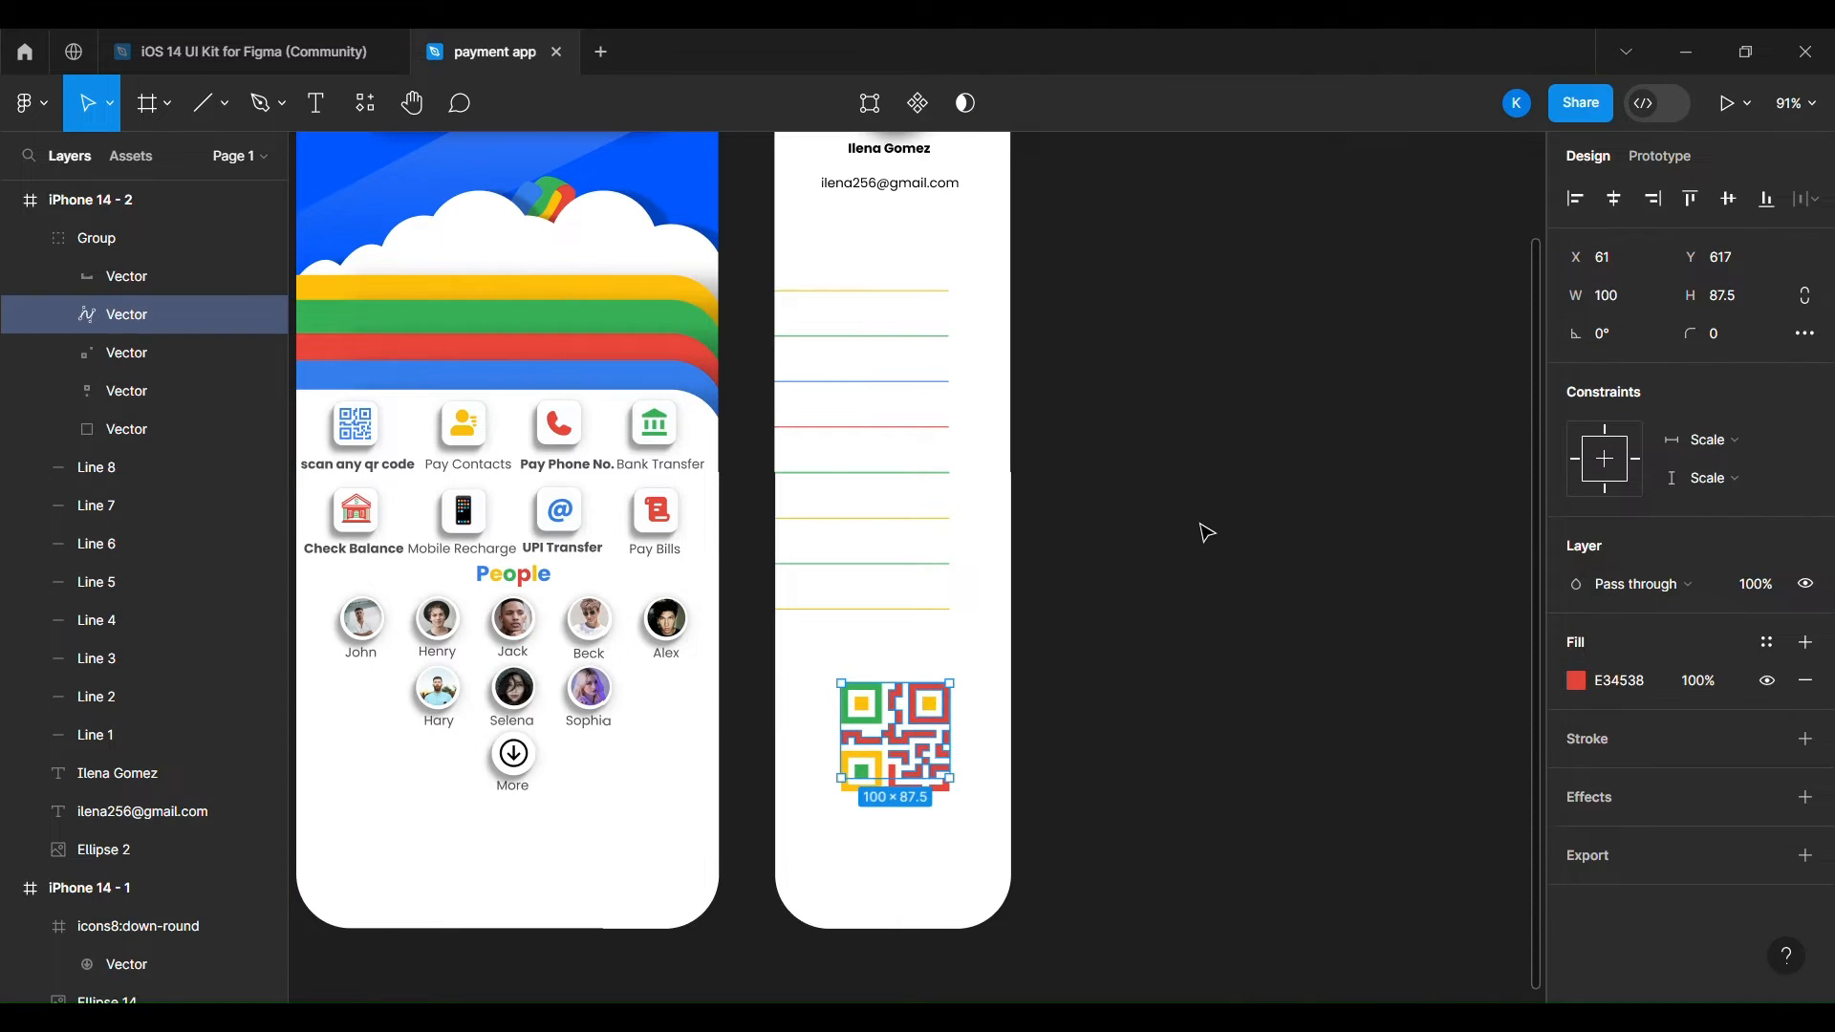
scroll(1096, 586, up, 1)
key(t)
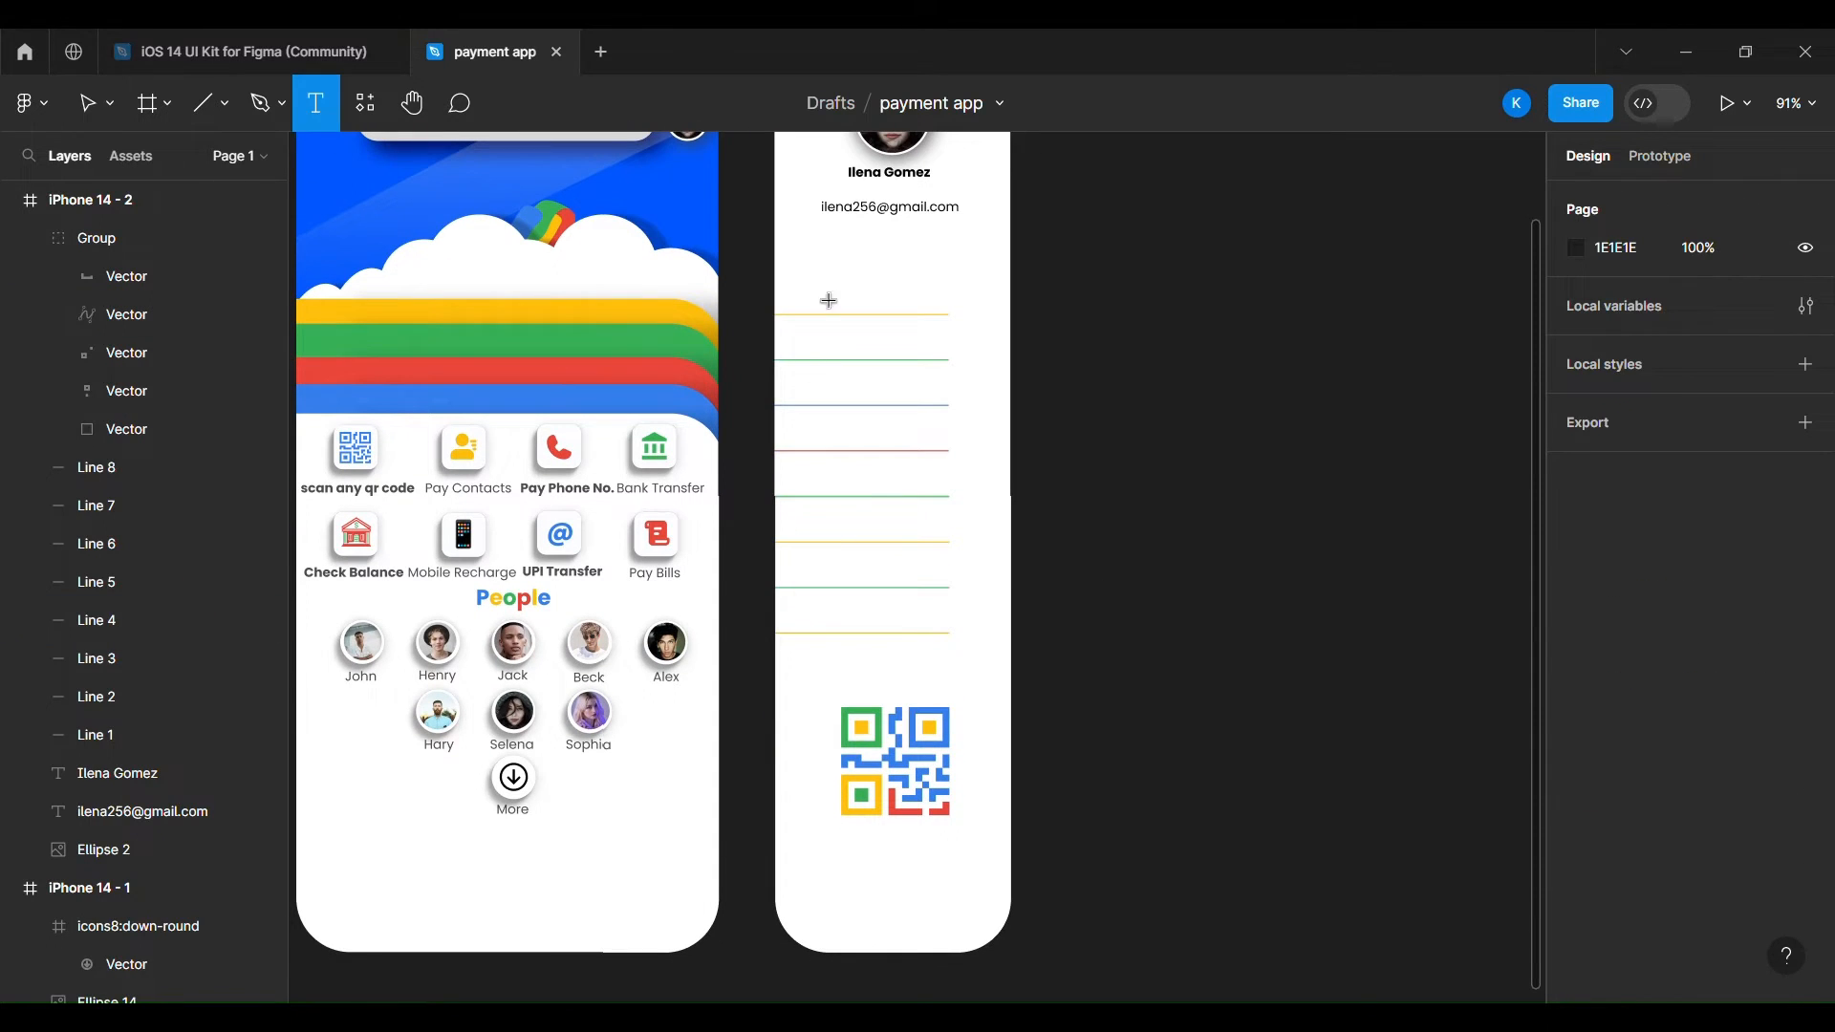
drag(777, 280, 951, 303)
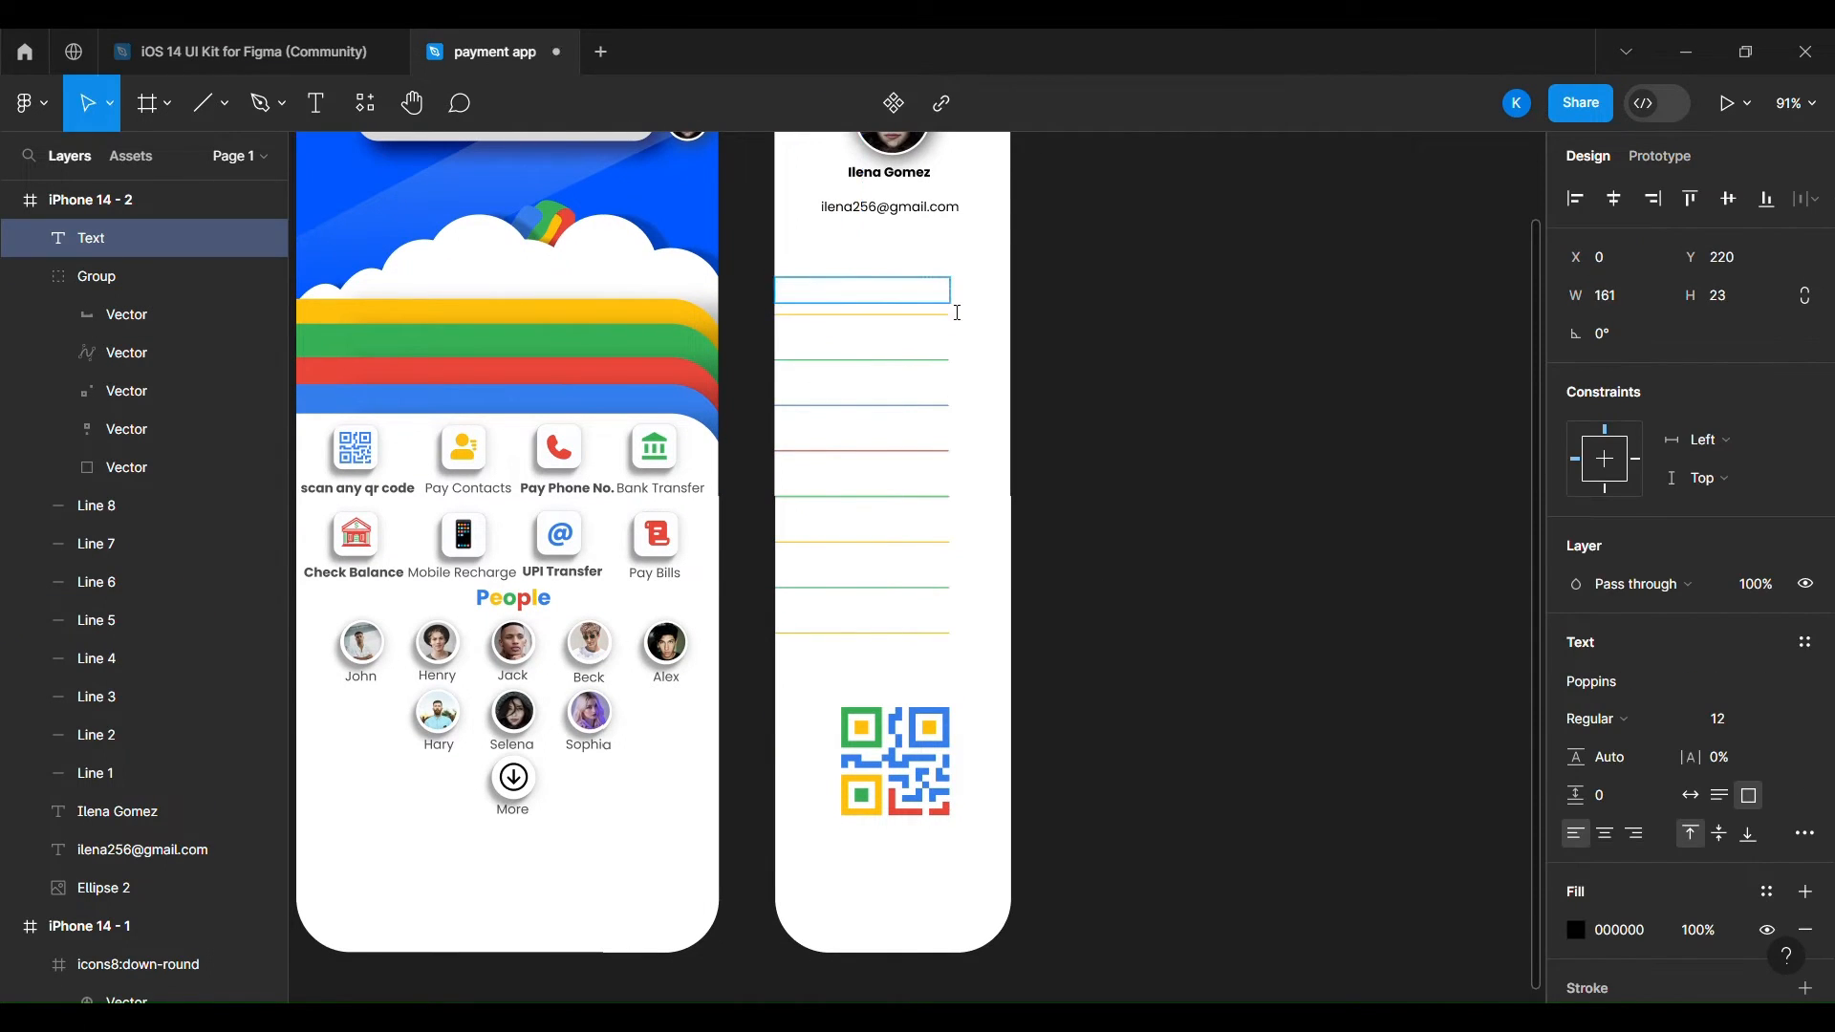
click(1152, 323)
Draw a rectangle about 149 × 25 above the first line at the frame's left edge and set individual corner radii of 10.
click(182, 105)
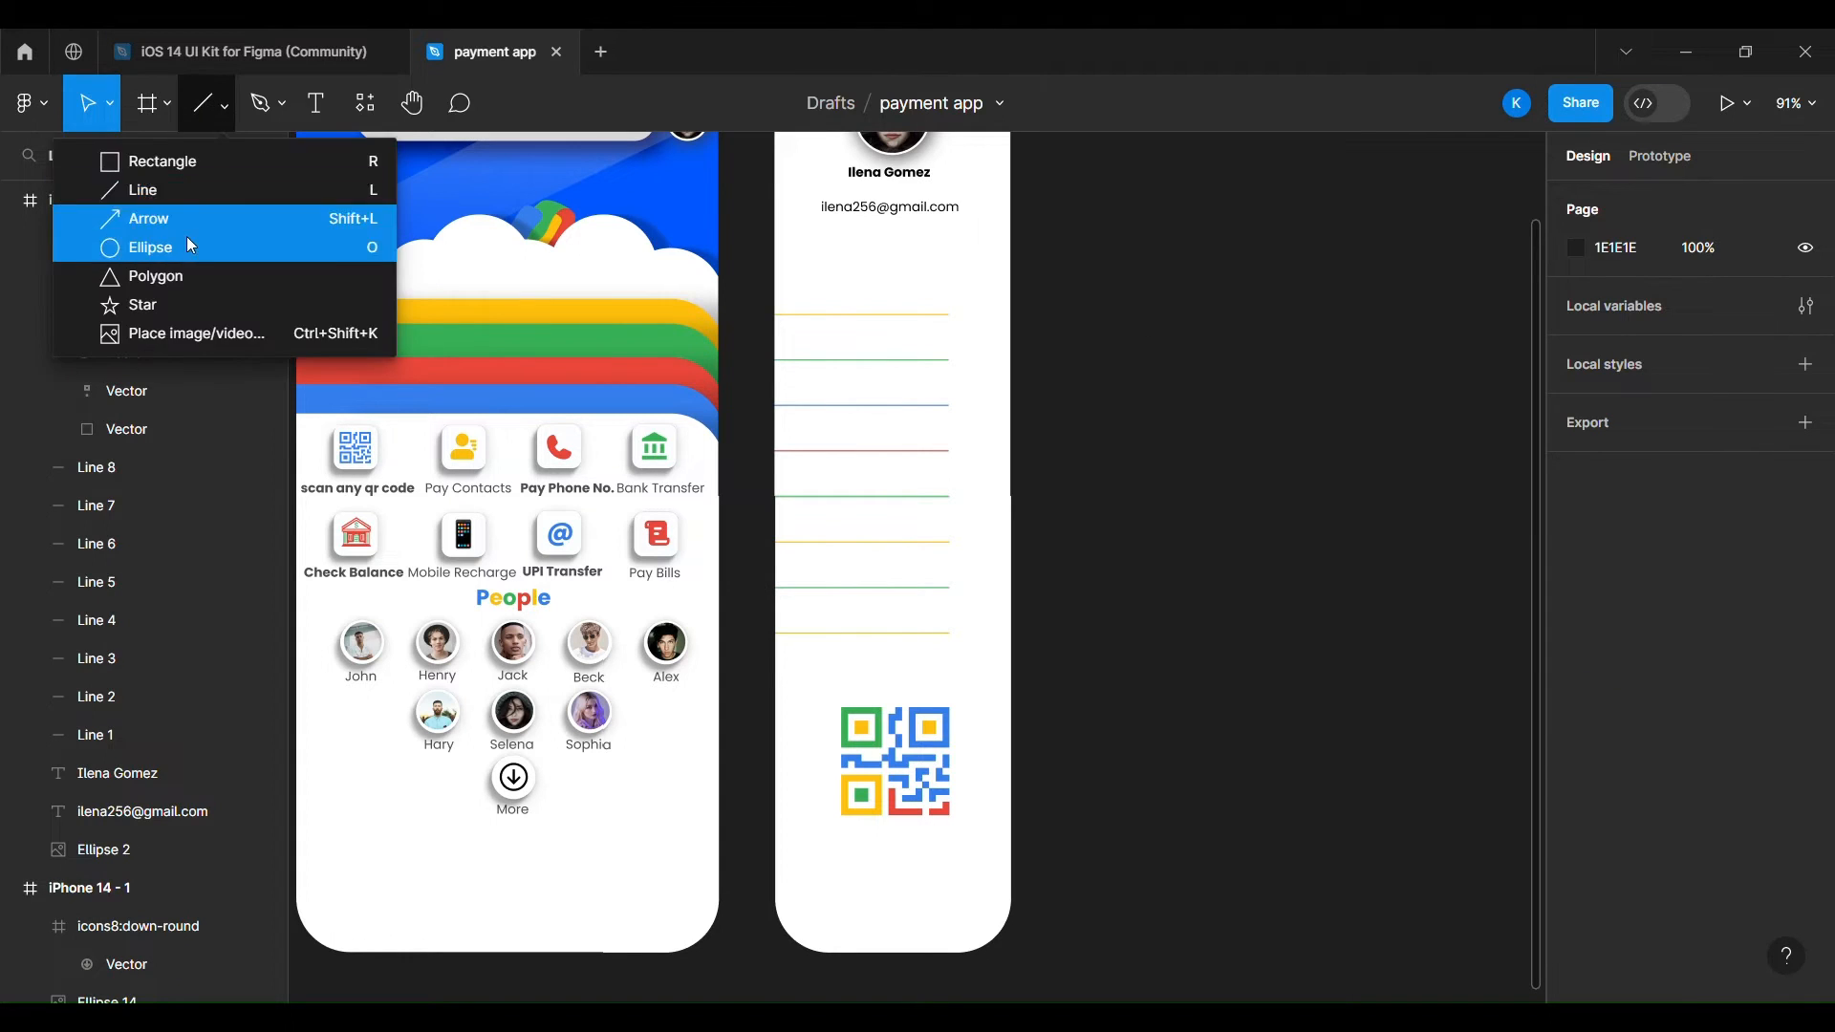
click(153, 156)
drag(775, 281, 937, 308)
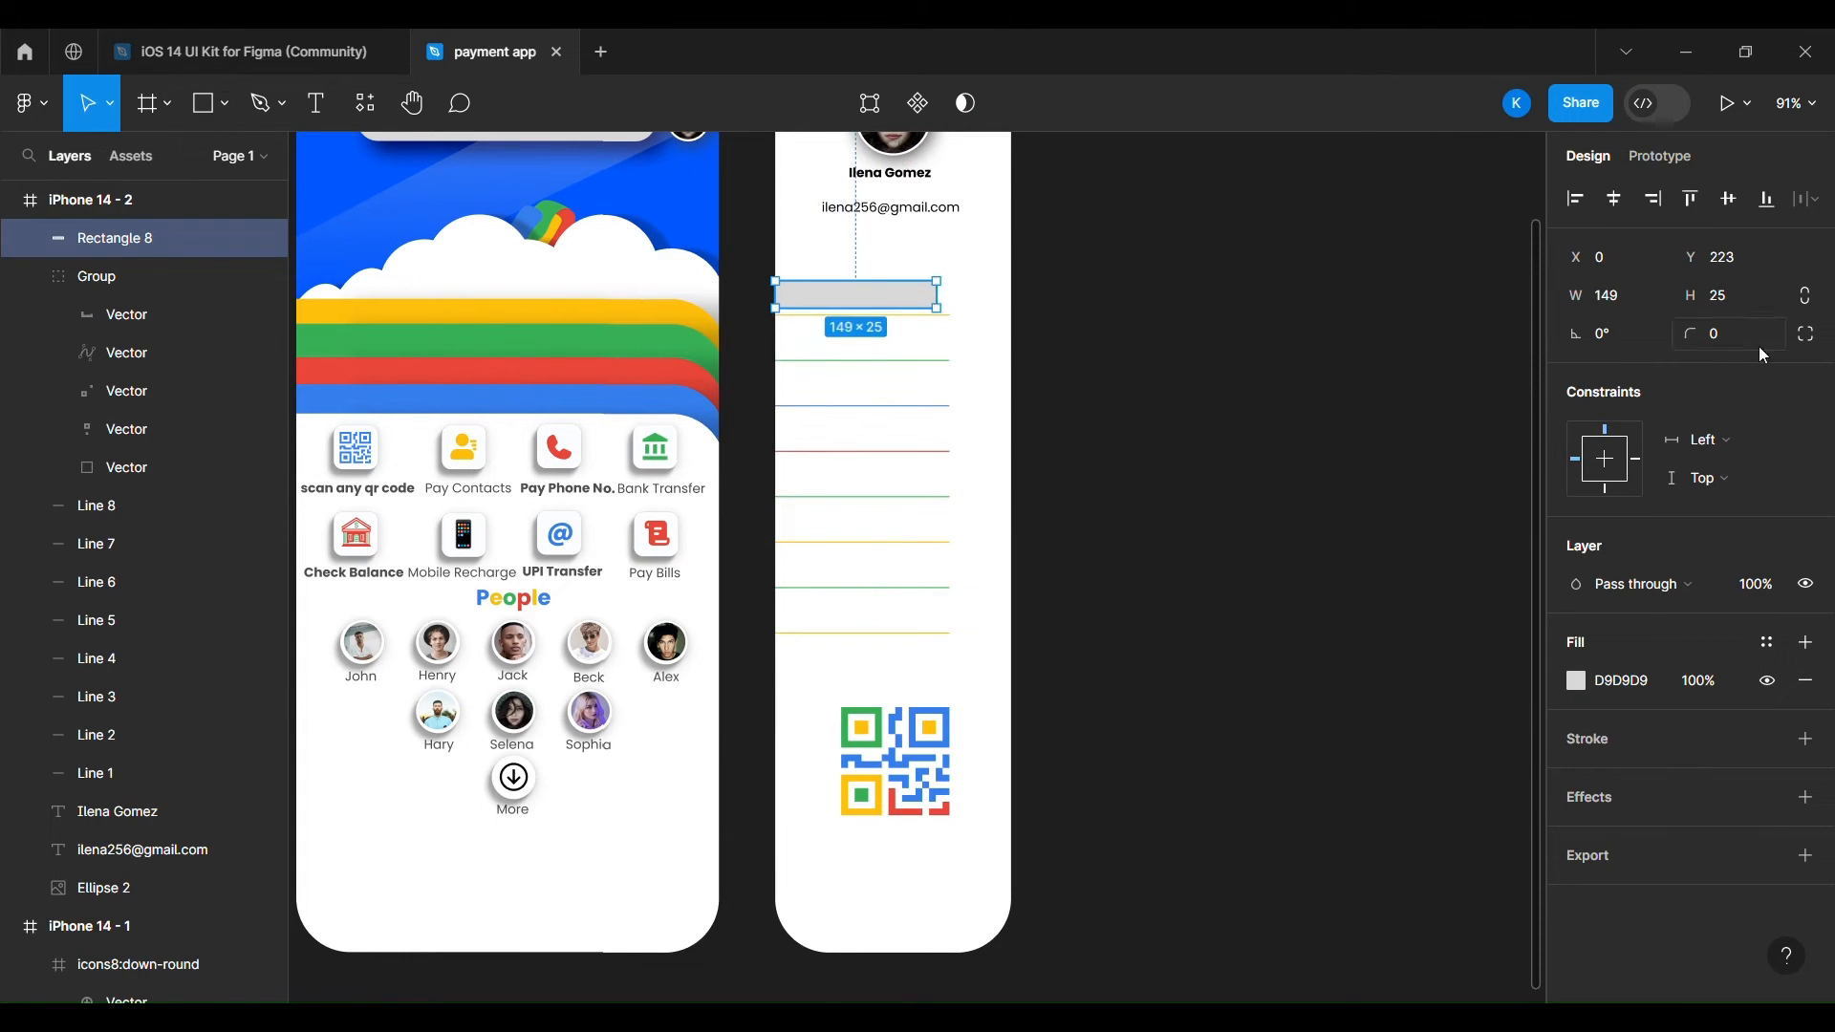
click(1805, 334)
click(1613, 374)
text(10)
click(1640, 374)
text(110)
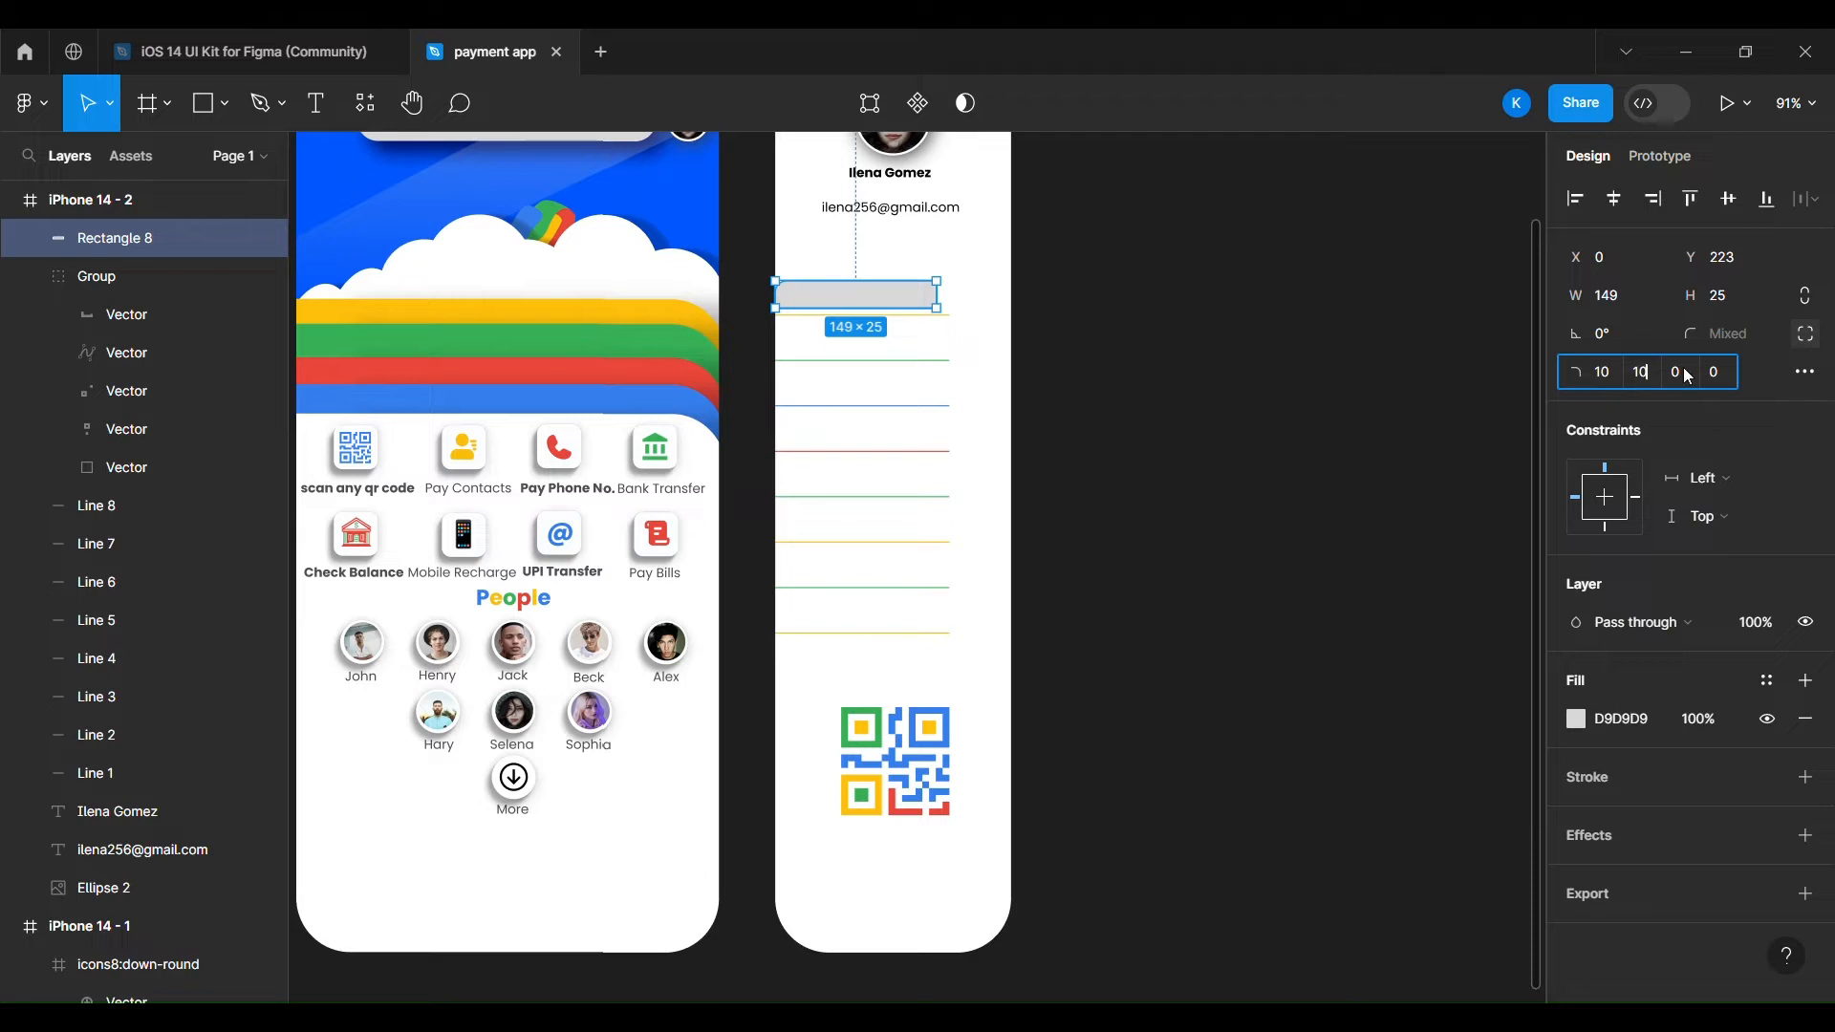
text(10)
click(1071, 521)
Duplicate the rounded rectangle down the narrow frame so each coloured line has a bar above it.
drag(921, 304, 885, 492)
key(ctrl+d)
key(Down)
key(Up)
click(872, 302)
key(ctrl+d)
key(ctrl+d)
key(ctrl+d)
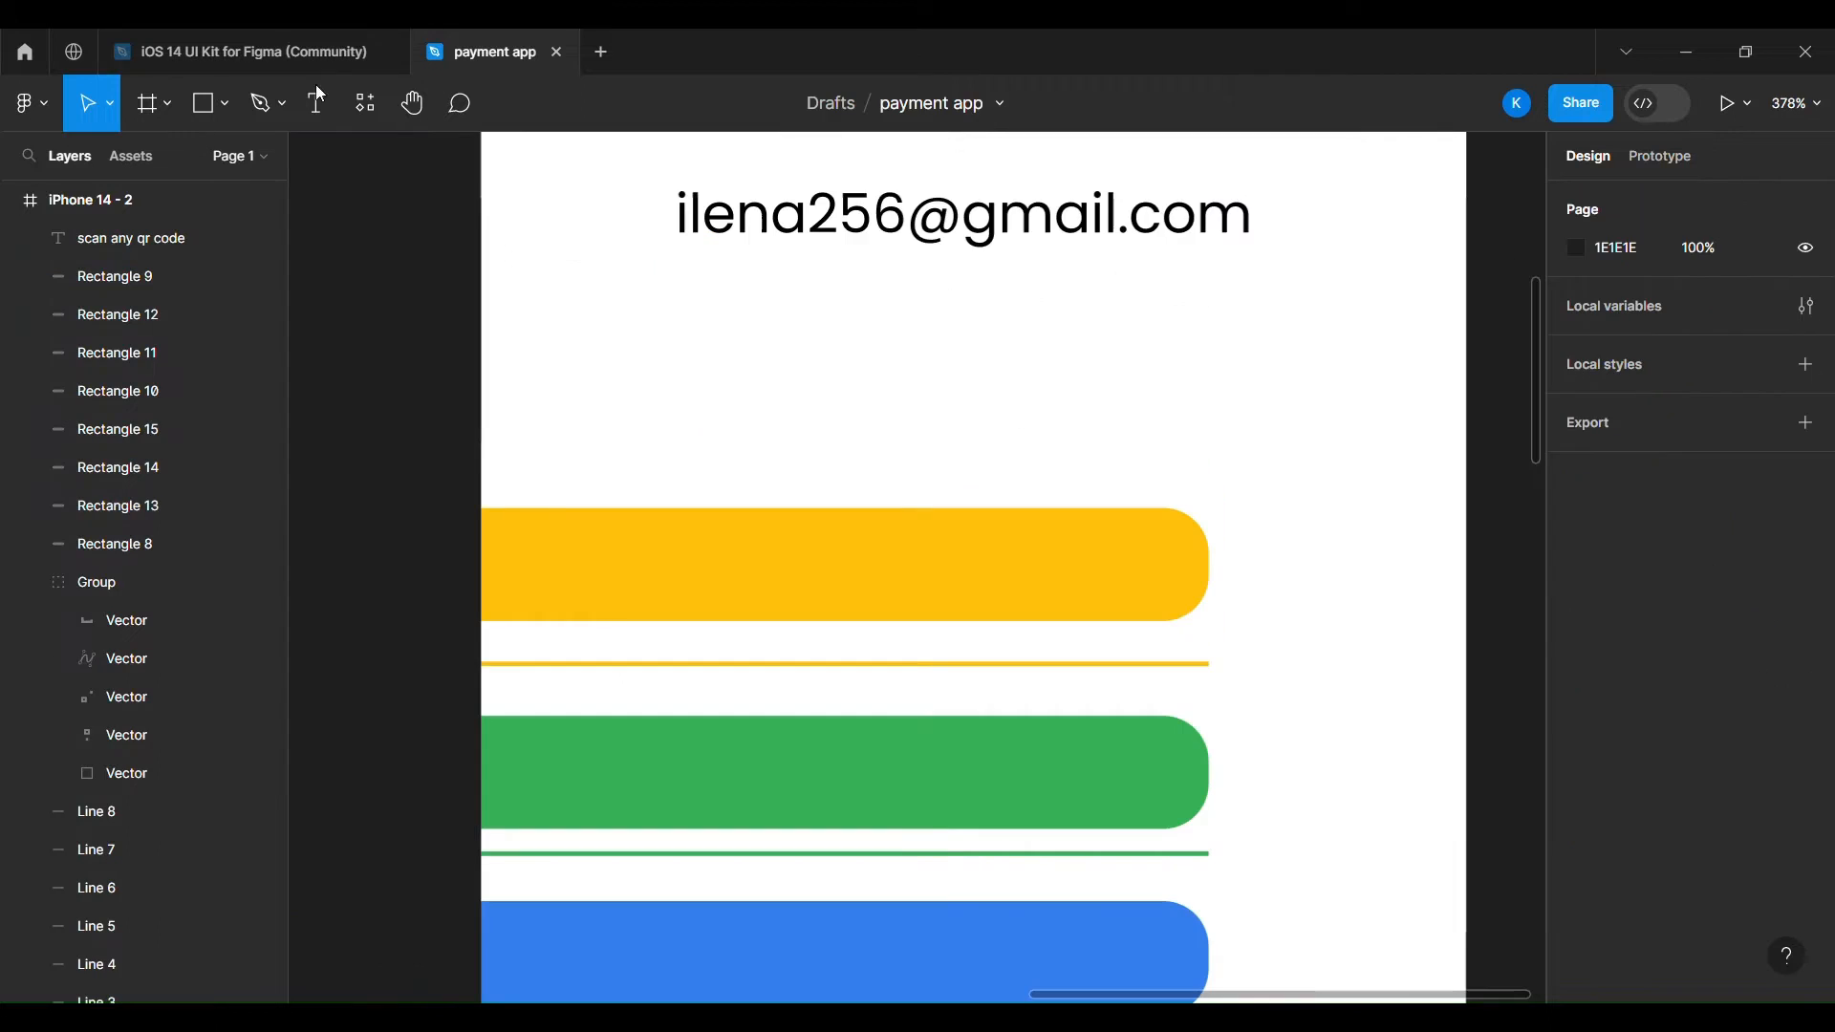
Add a Poppins Regular size 13 text label "Profile Settings" inside the first yellow bar of the side menu.
drag(513, 522, 1142, 590)
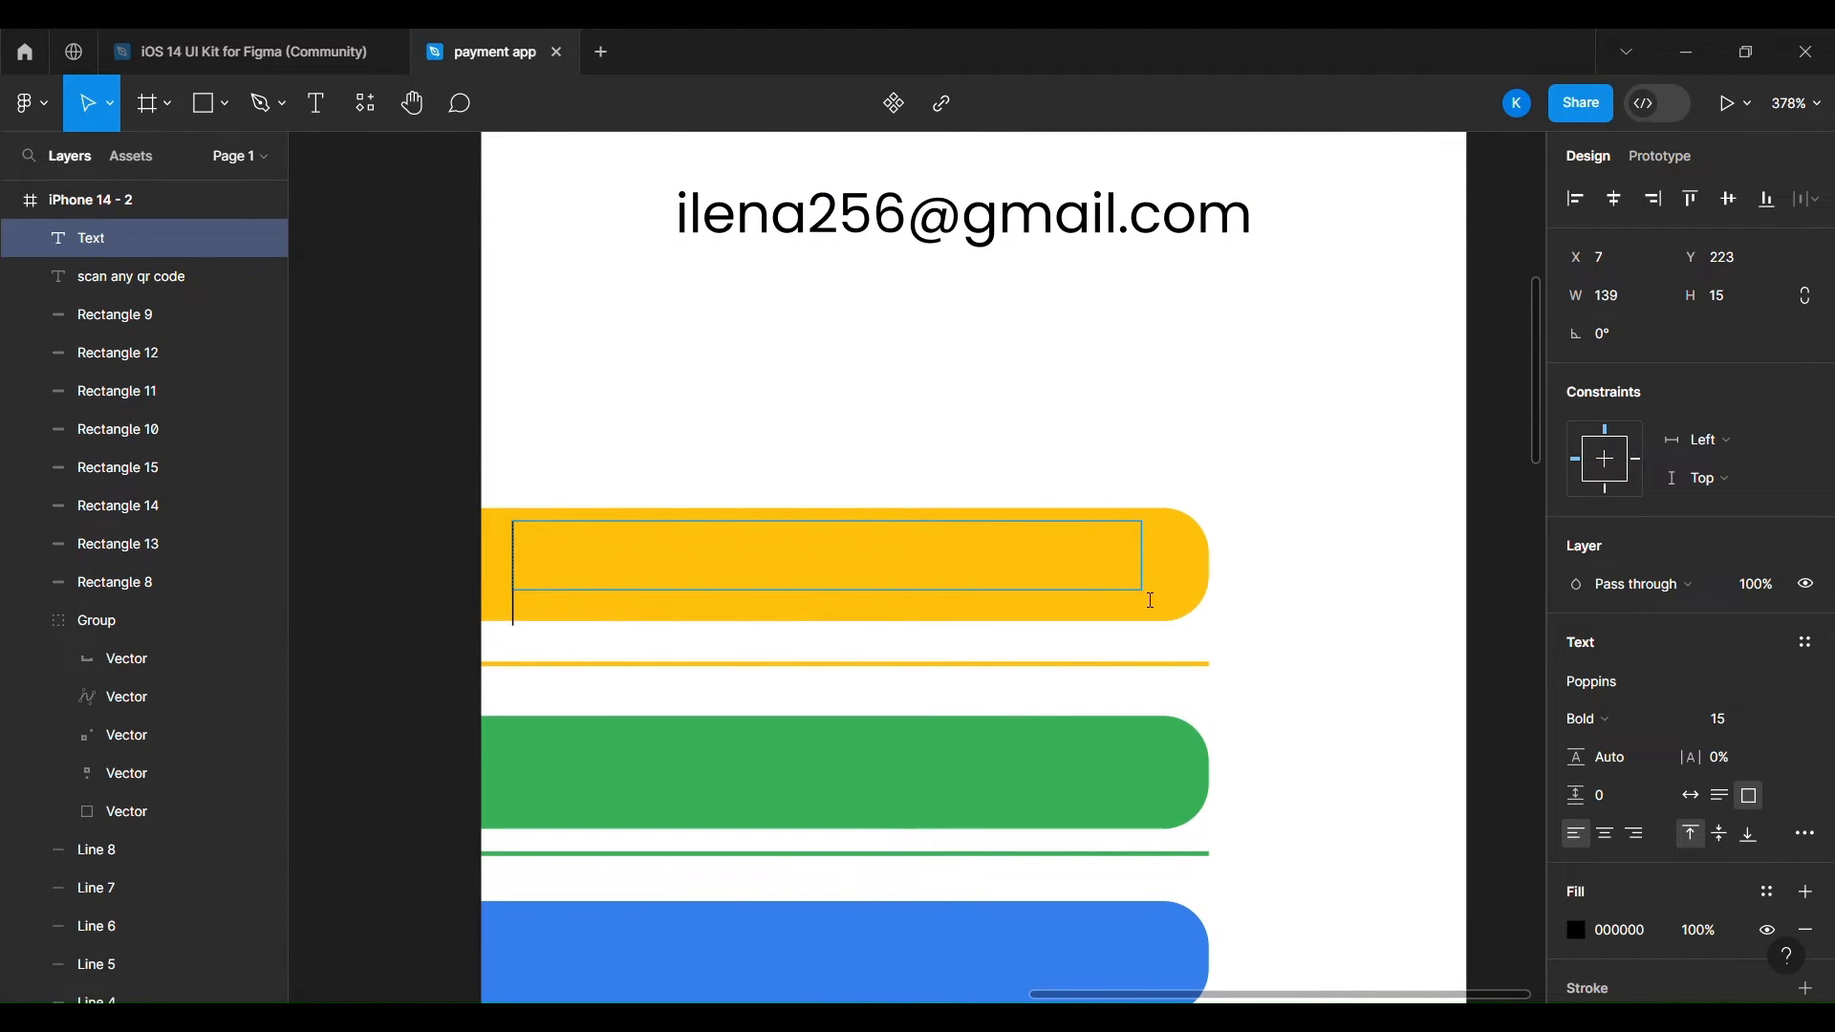
click(1592, 718)
click(1619, 542)
click(1787, 721)
click(1721, 626)
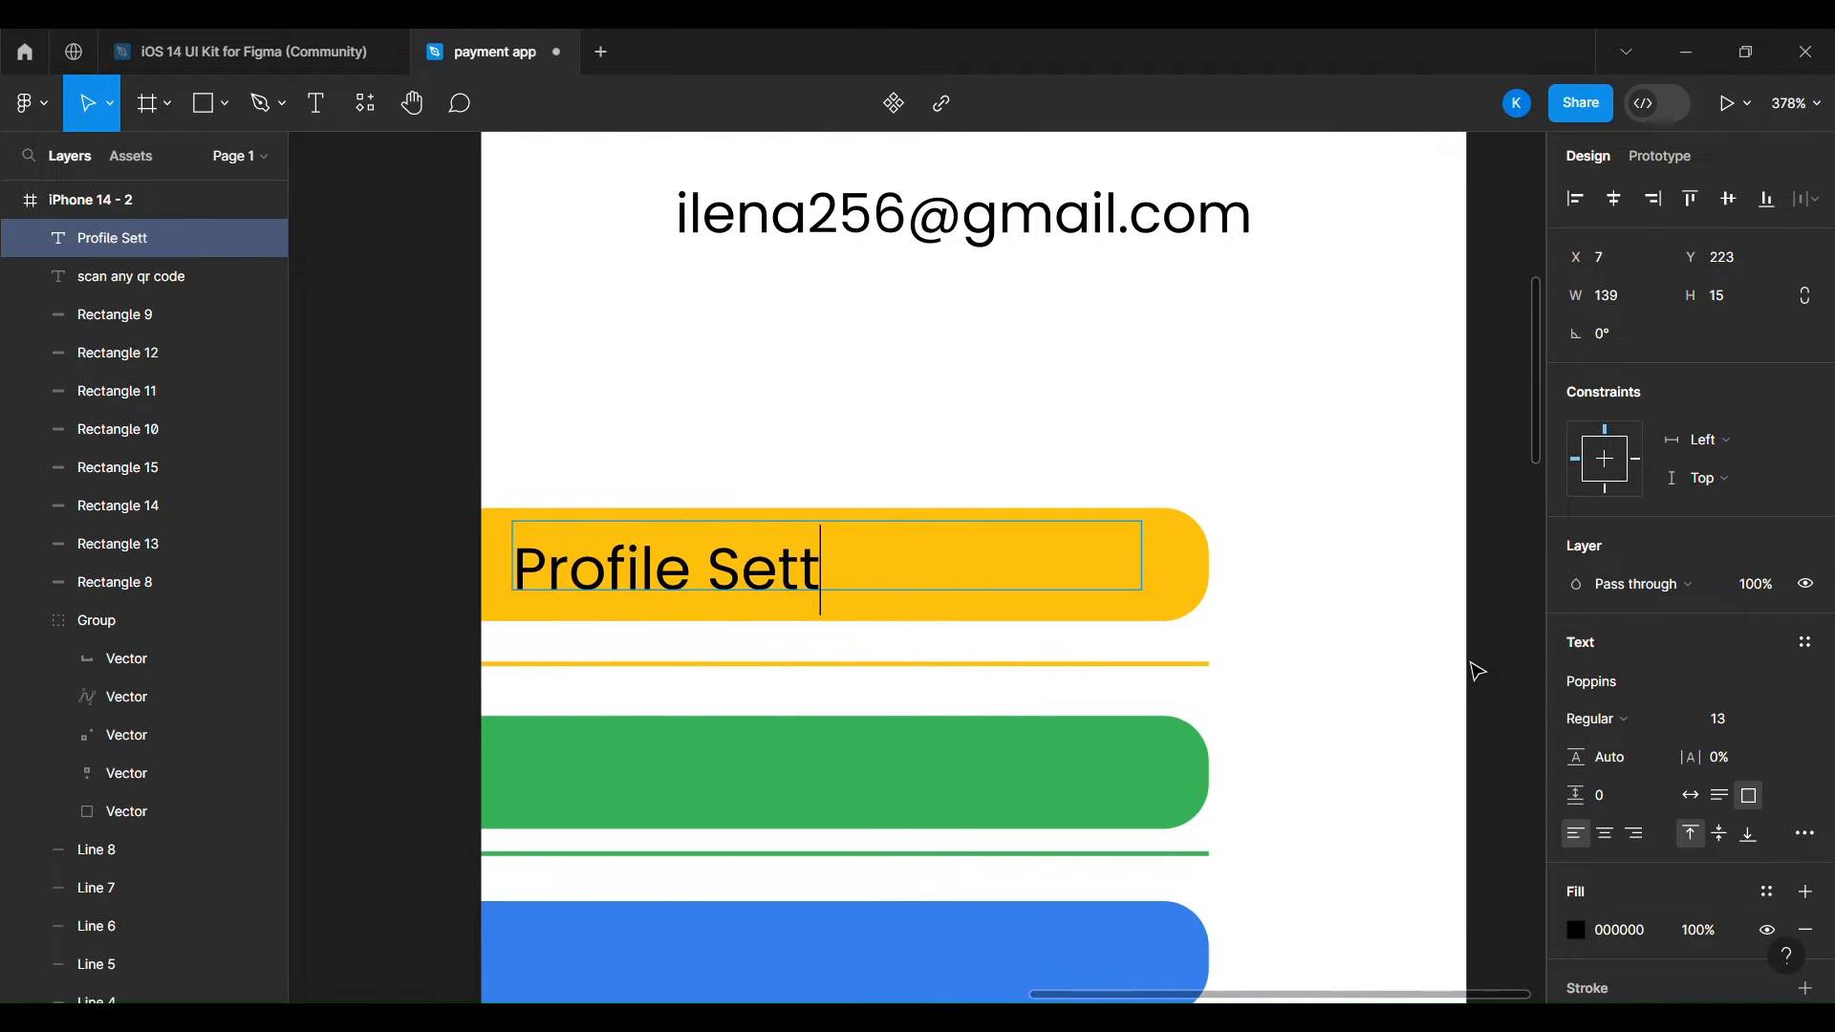
key(Escape)
key(shift+1)
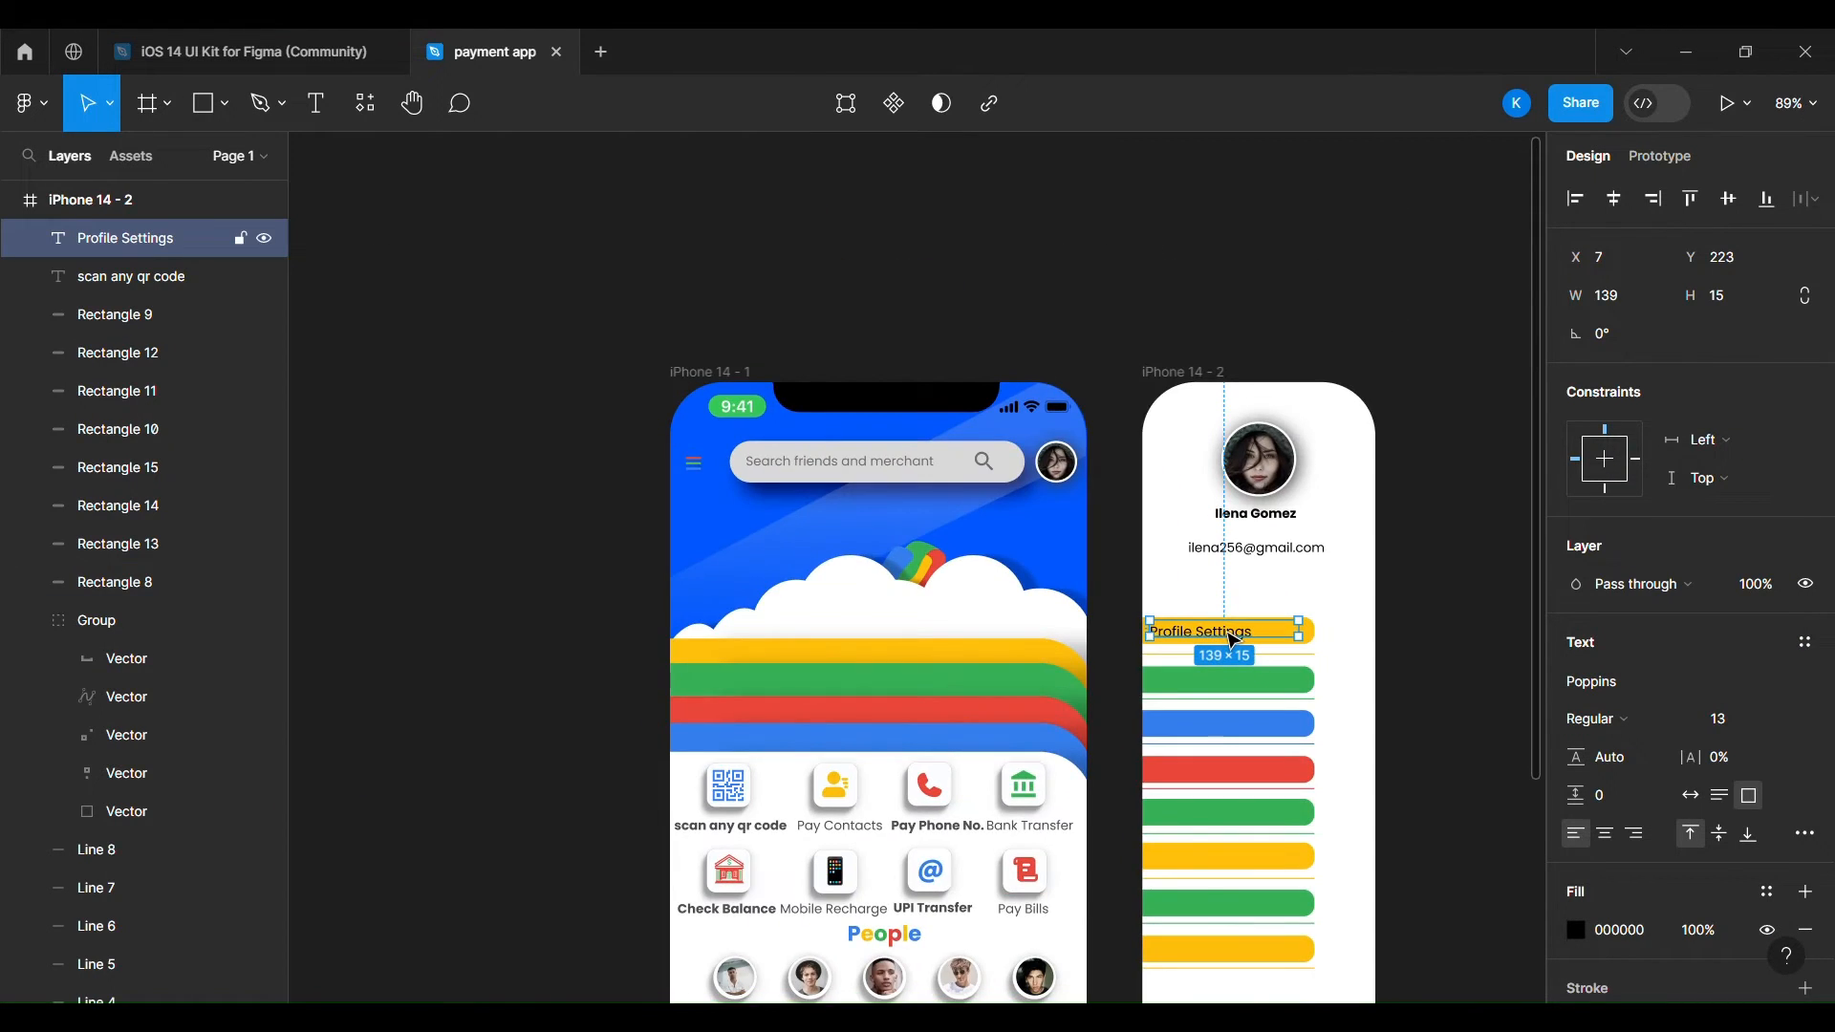
Duplicate the menu label onto the green and blue bars below, reading "UPI Settings" and "Instant Personal Loan".
drag(1233, 639, 1231, 690)
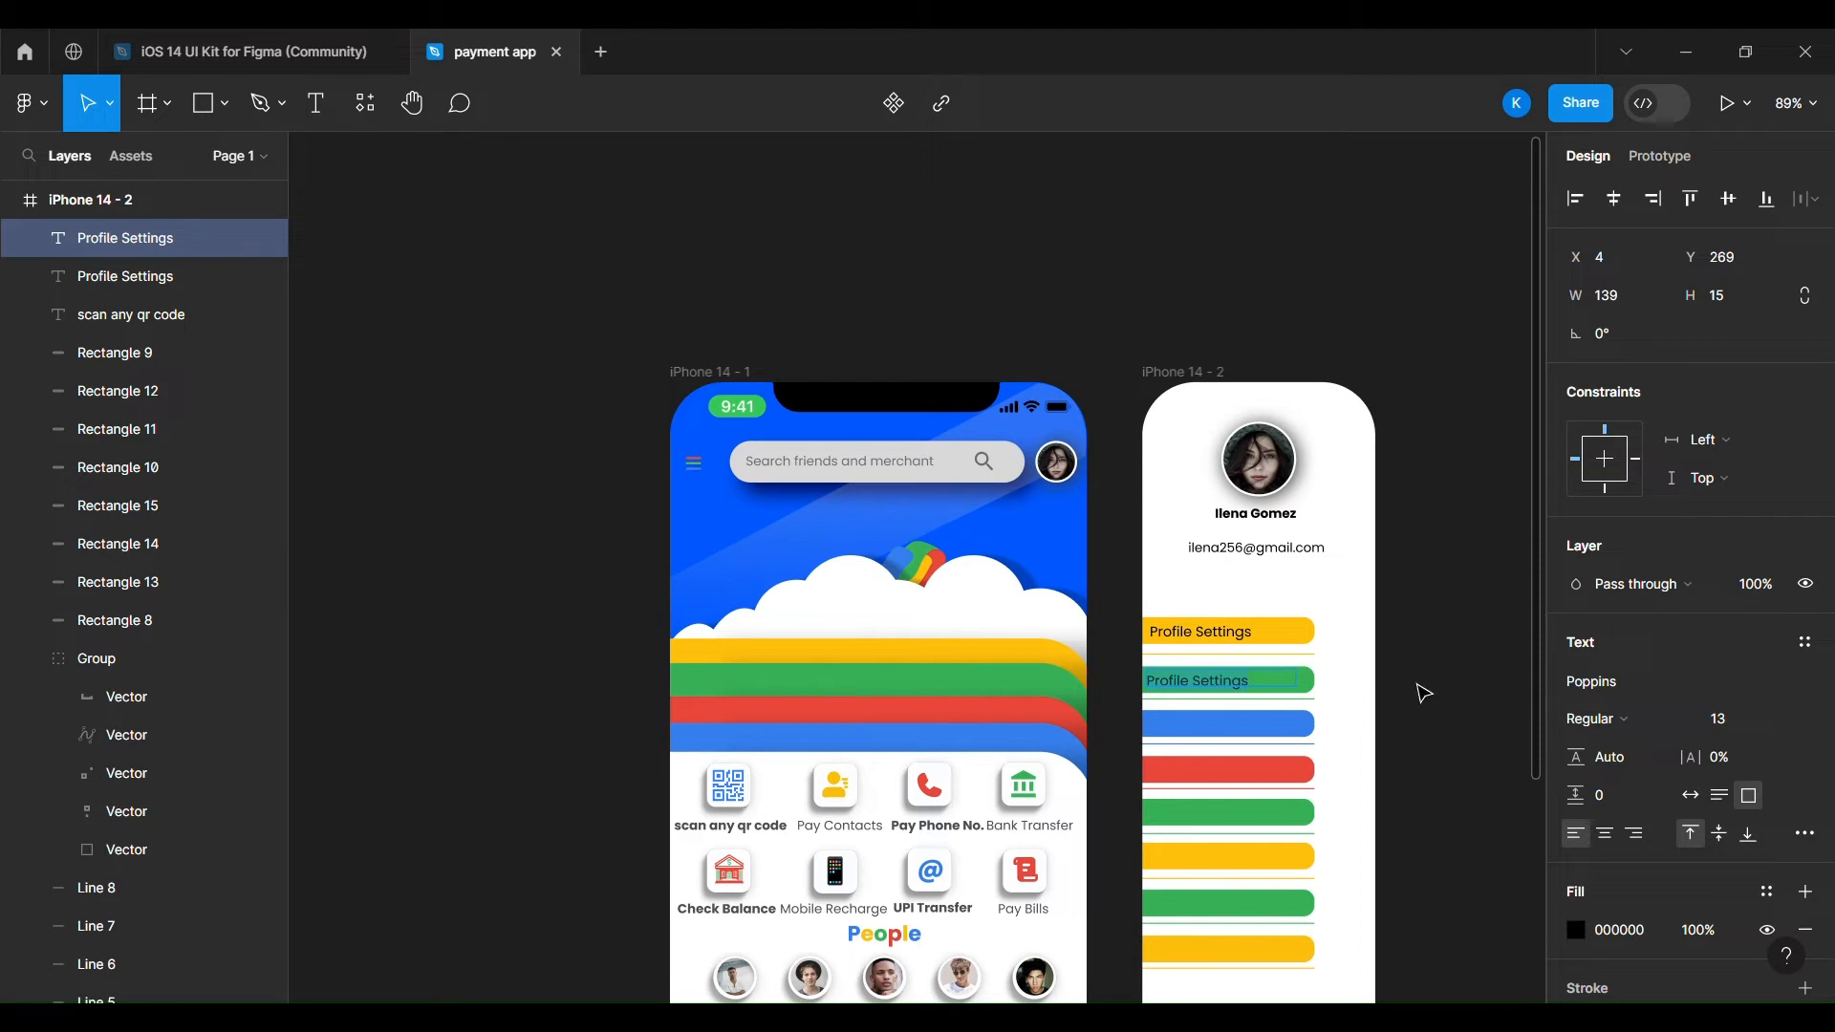
scroll(1425, 693, up, 5)
text(UPI)
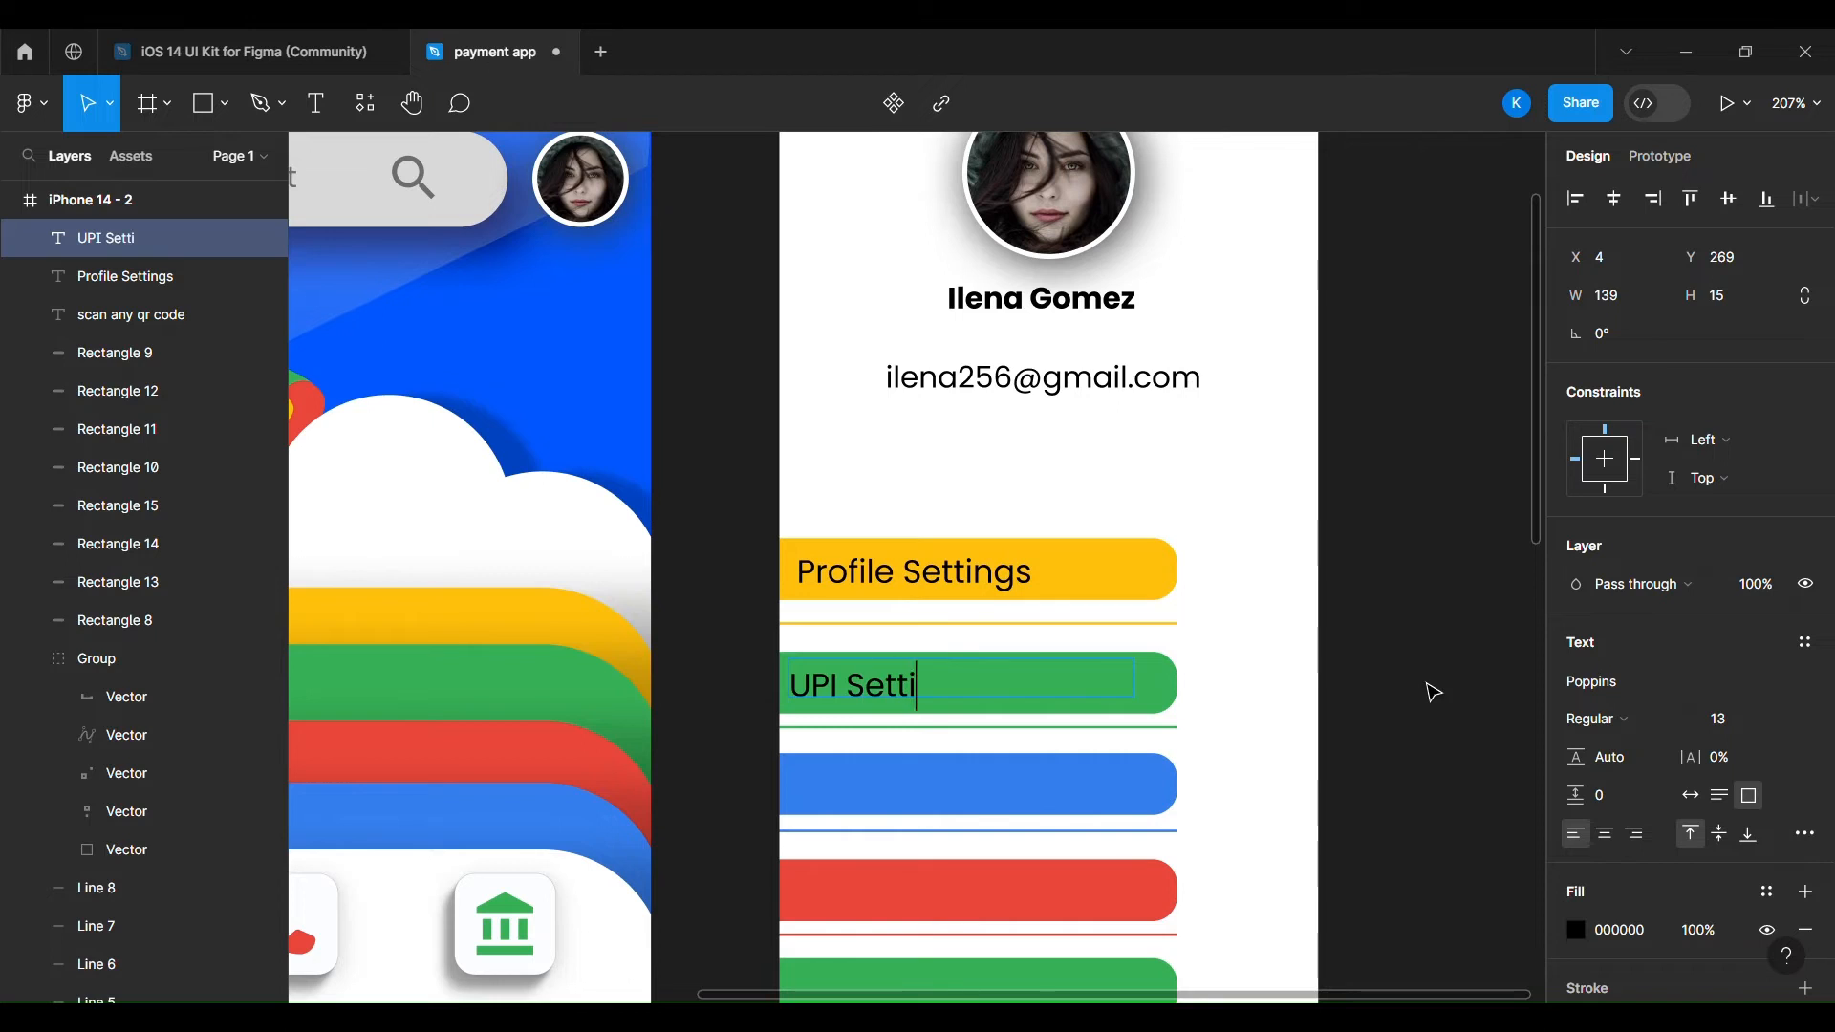
drag(981, 700, 987, 797)
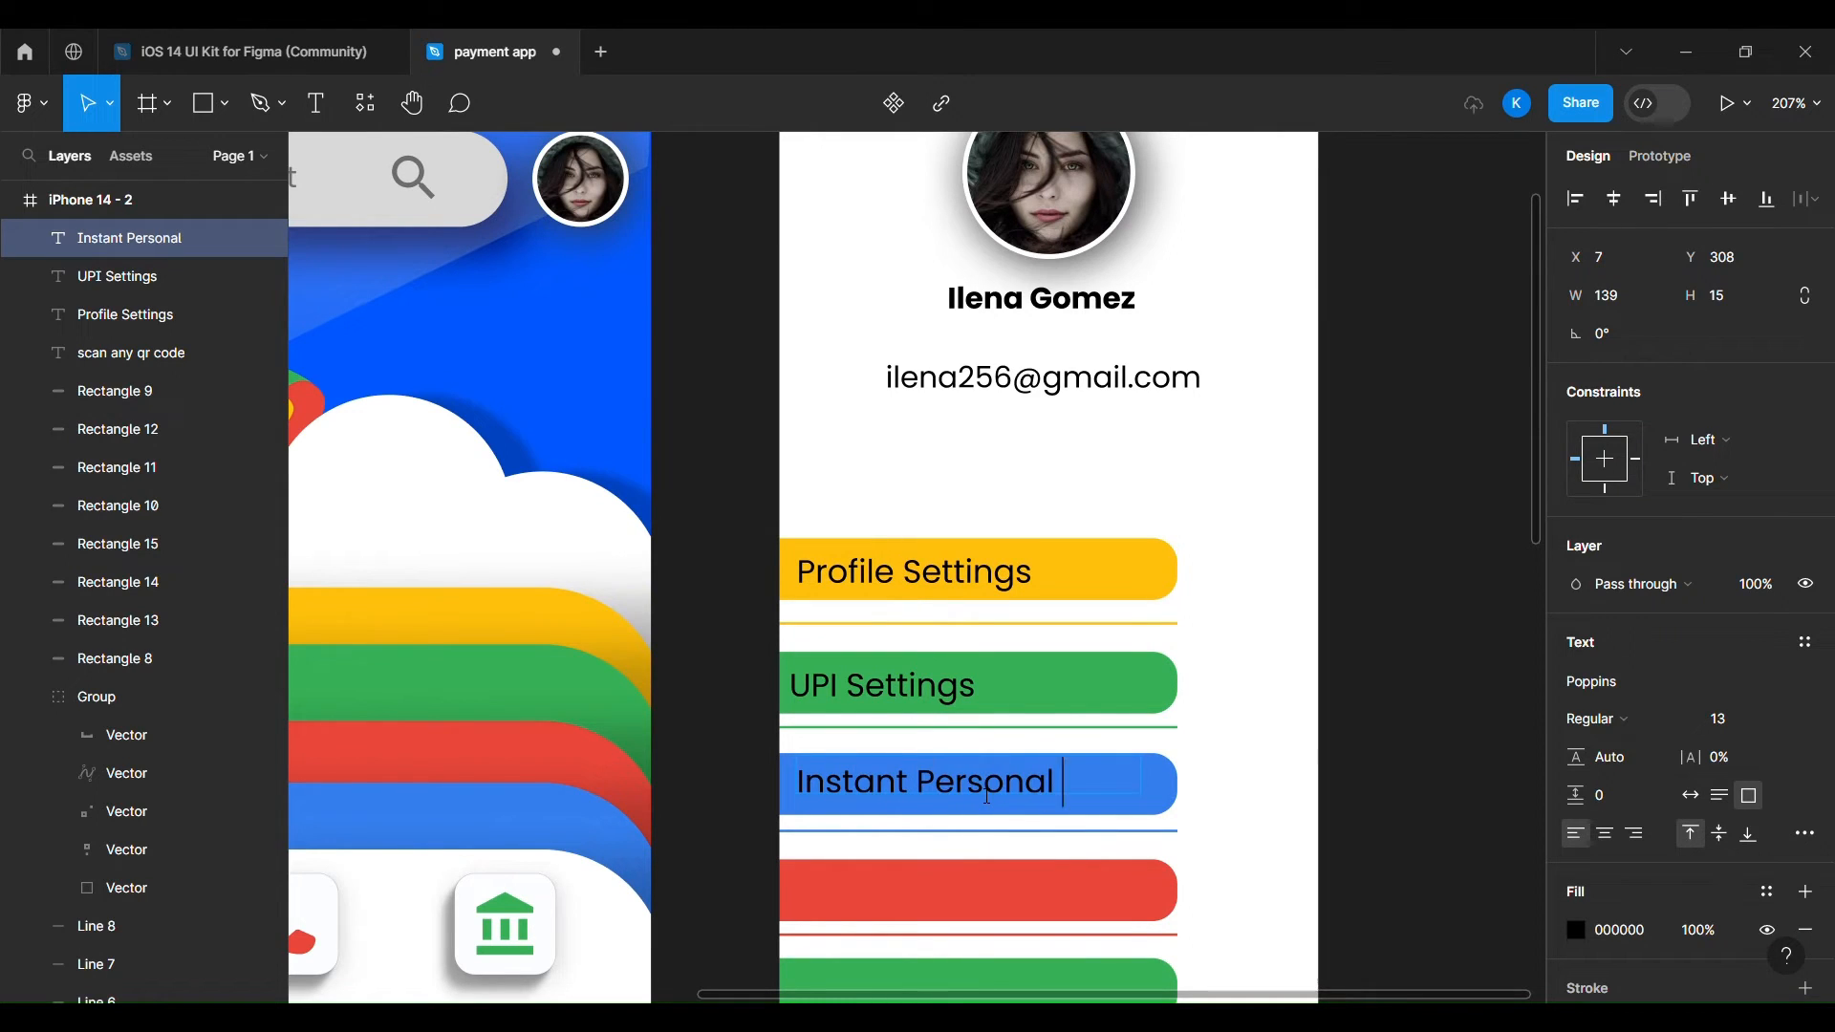
double_click(866, 685)
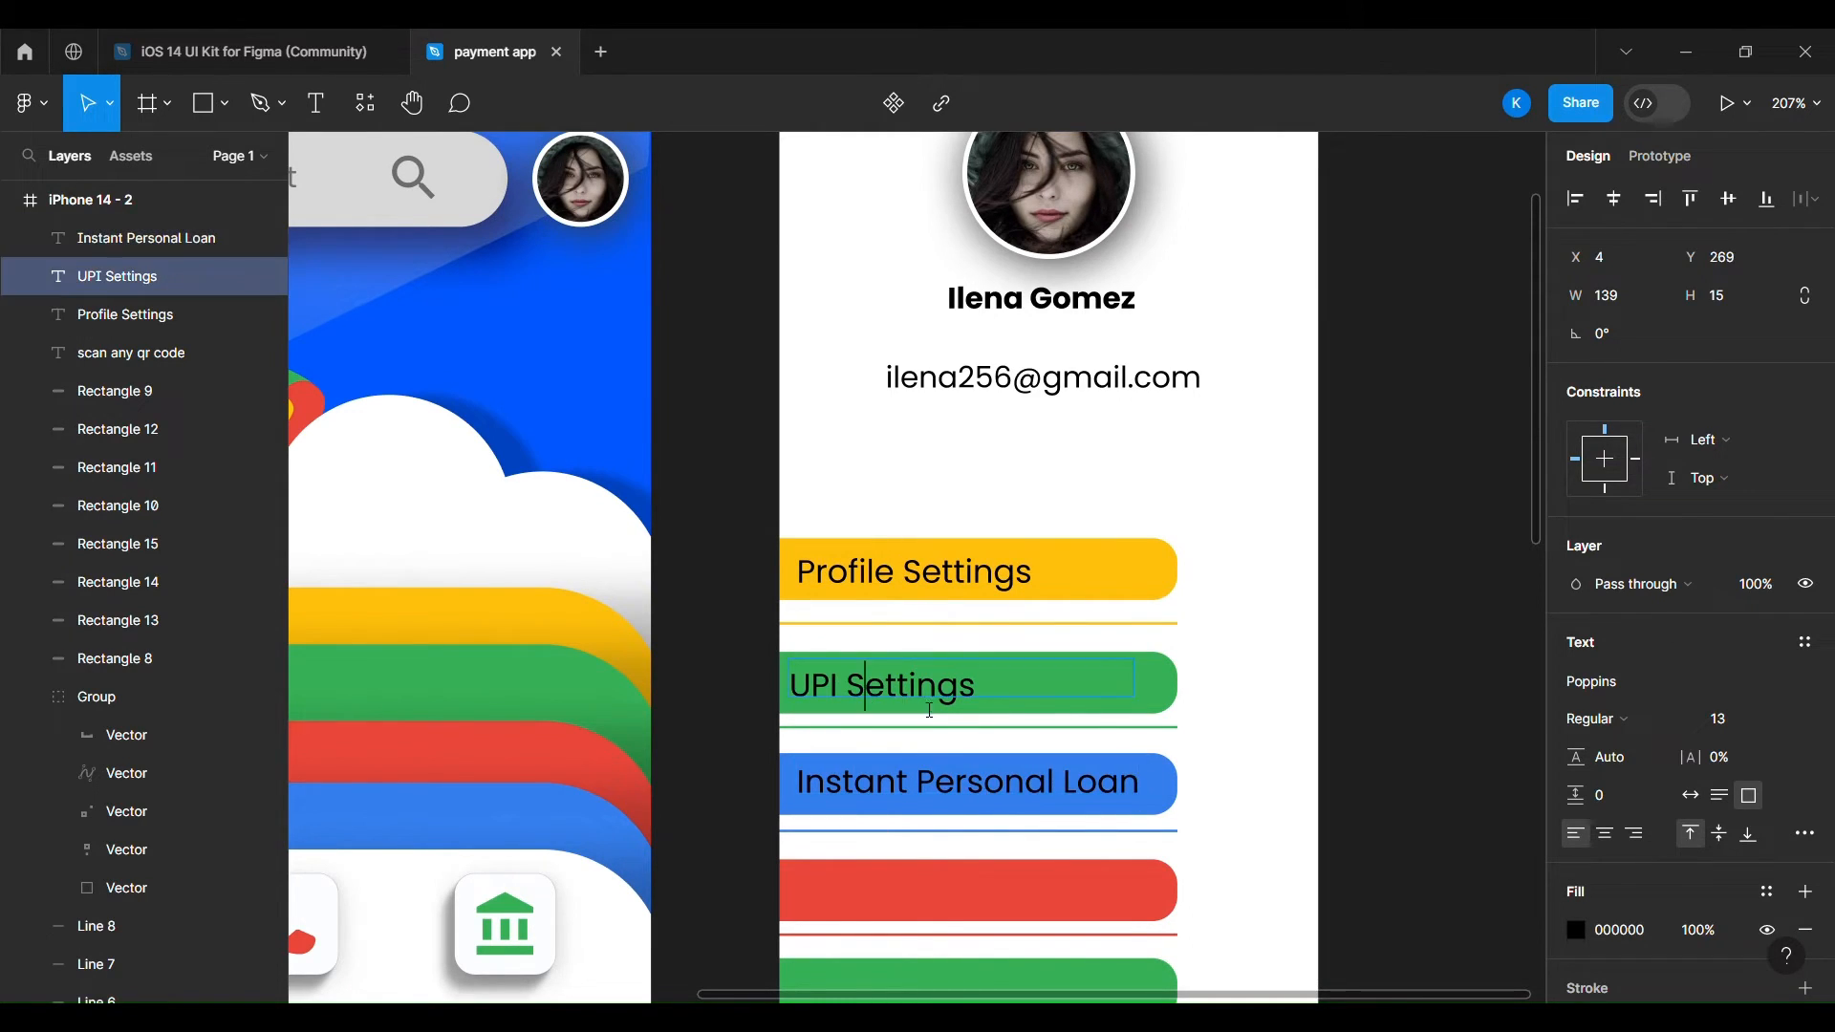
Copy the "Profile Settings" label onto the red bar and change its text to "Become a Merchant".
click(121, 325)
drag(864, 579, 872, 900)
double_click(1040, 909)
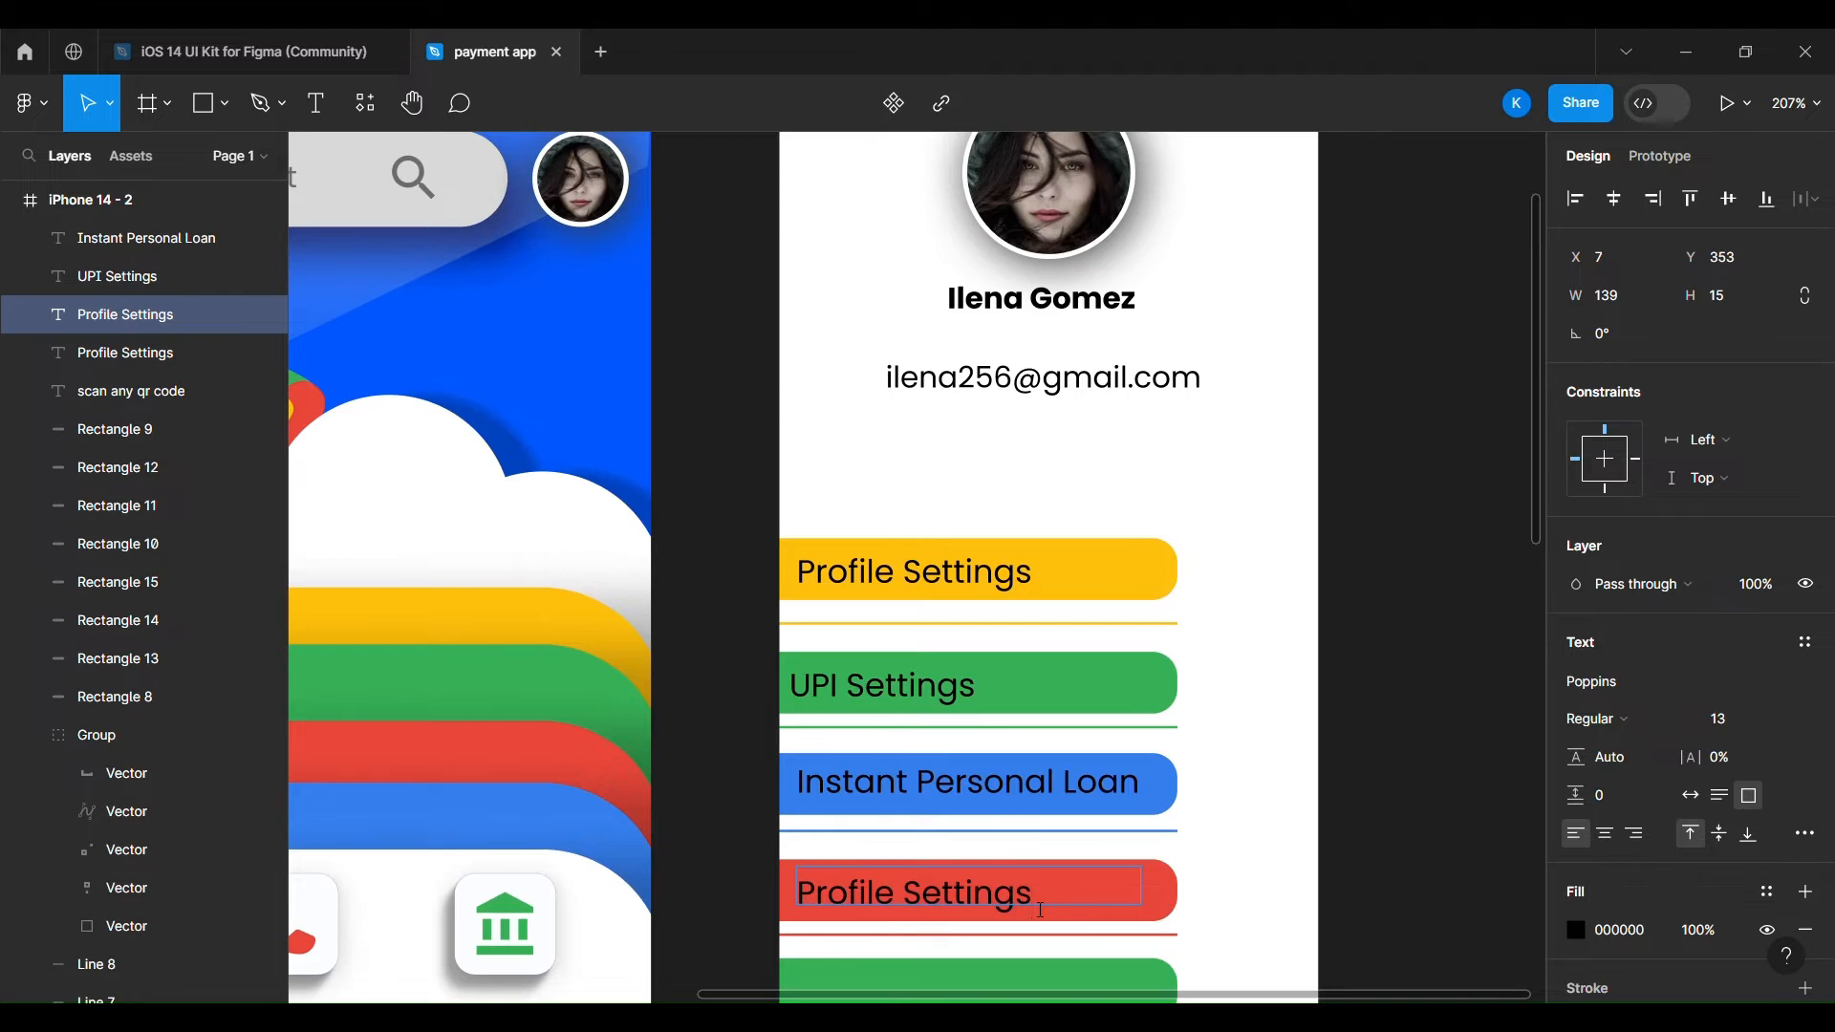
scroll(1041, 909, down, 5)
text(Become a Merchant)
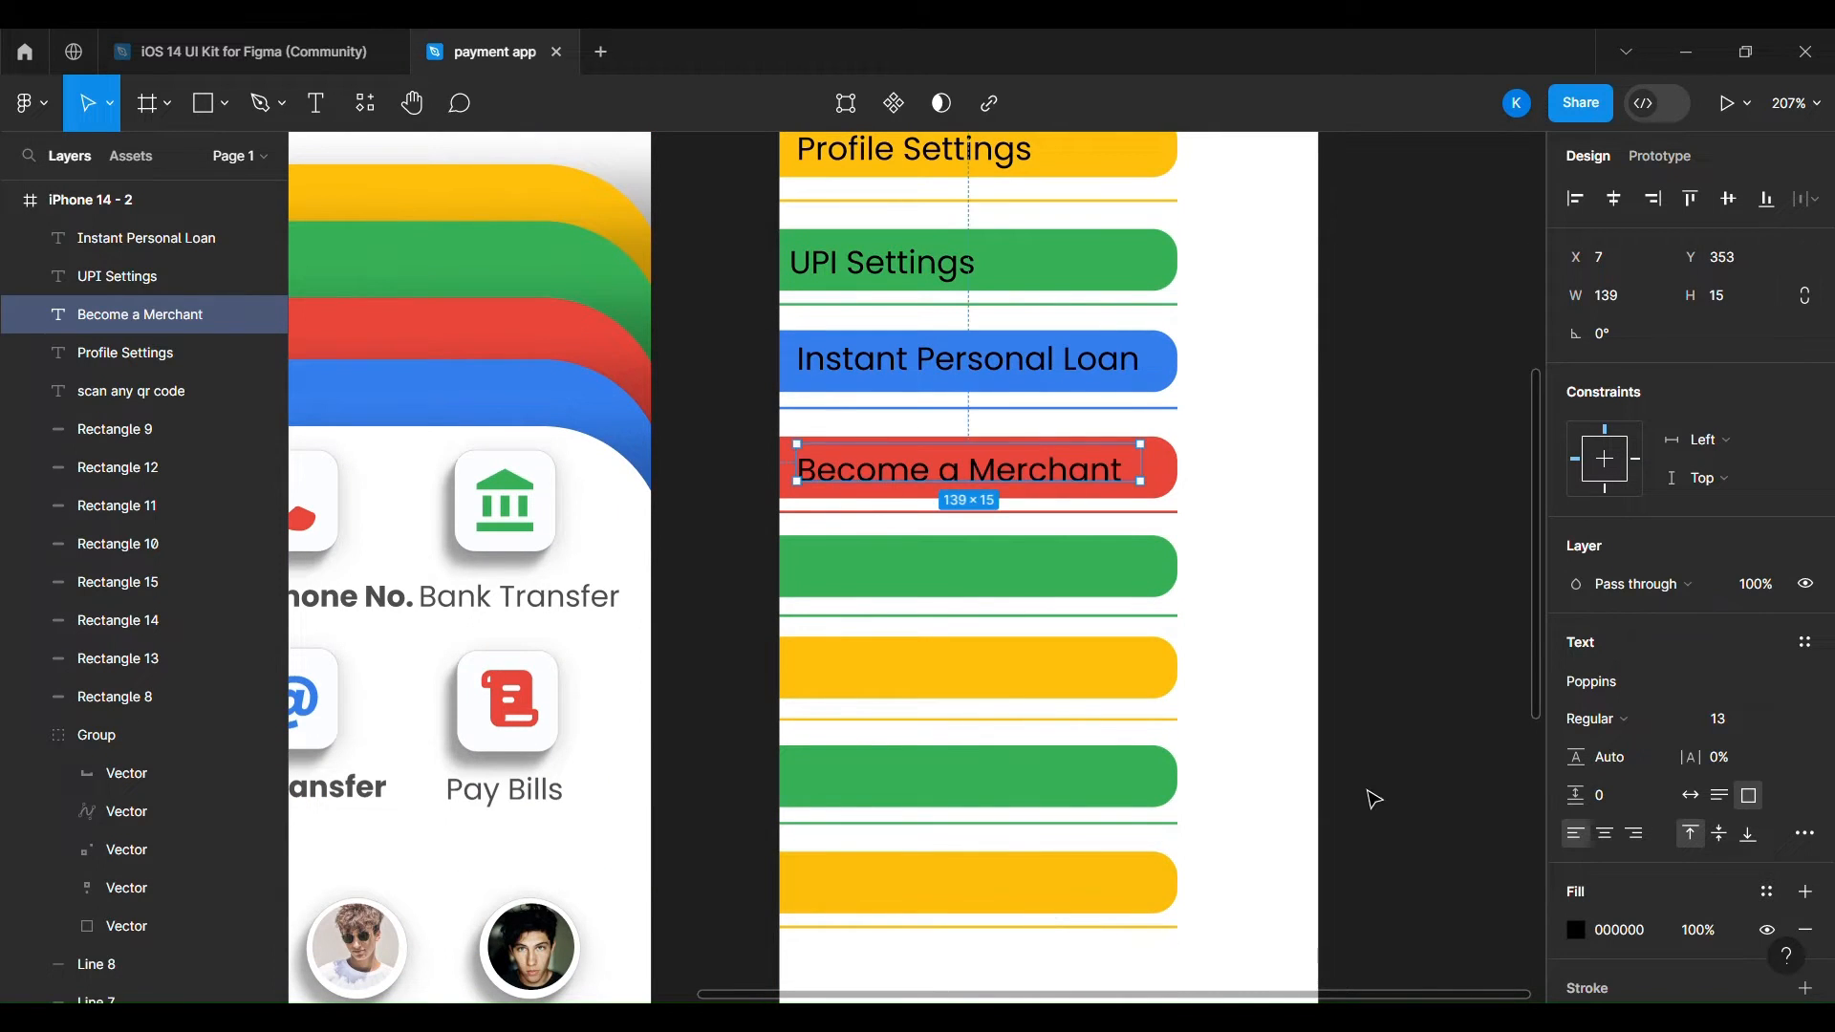
Paste another label copy onto the green bar below the red one and change it to "Account Settings".
key(ctrl+v)
drag(950, 223, 958, 638)
double_click(1042, 633)
text(A)
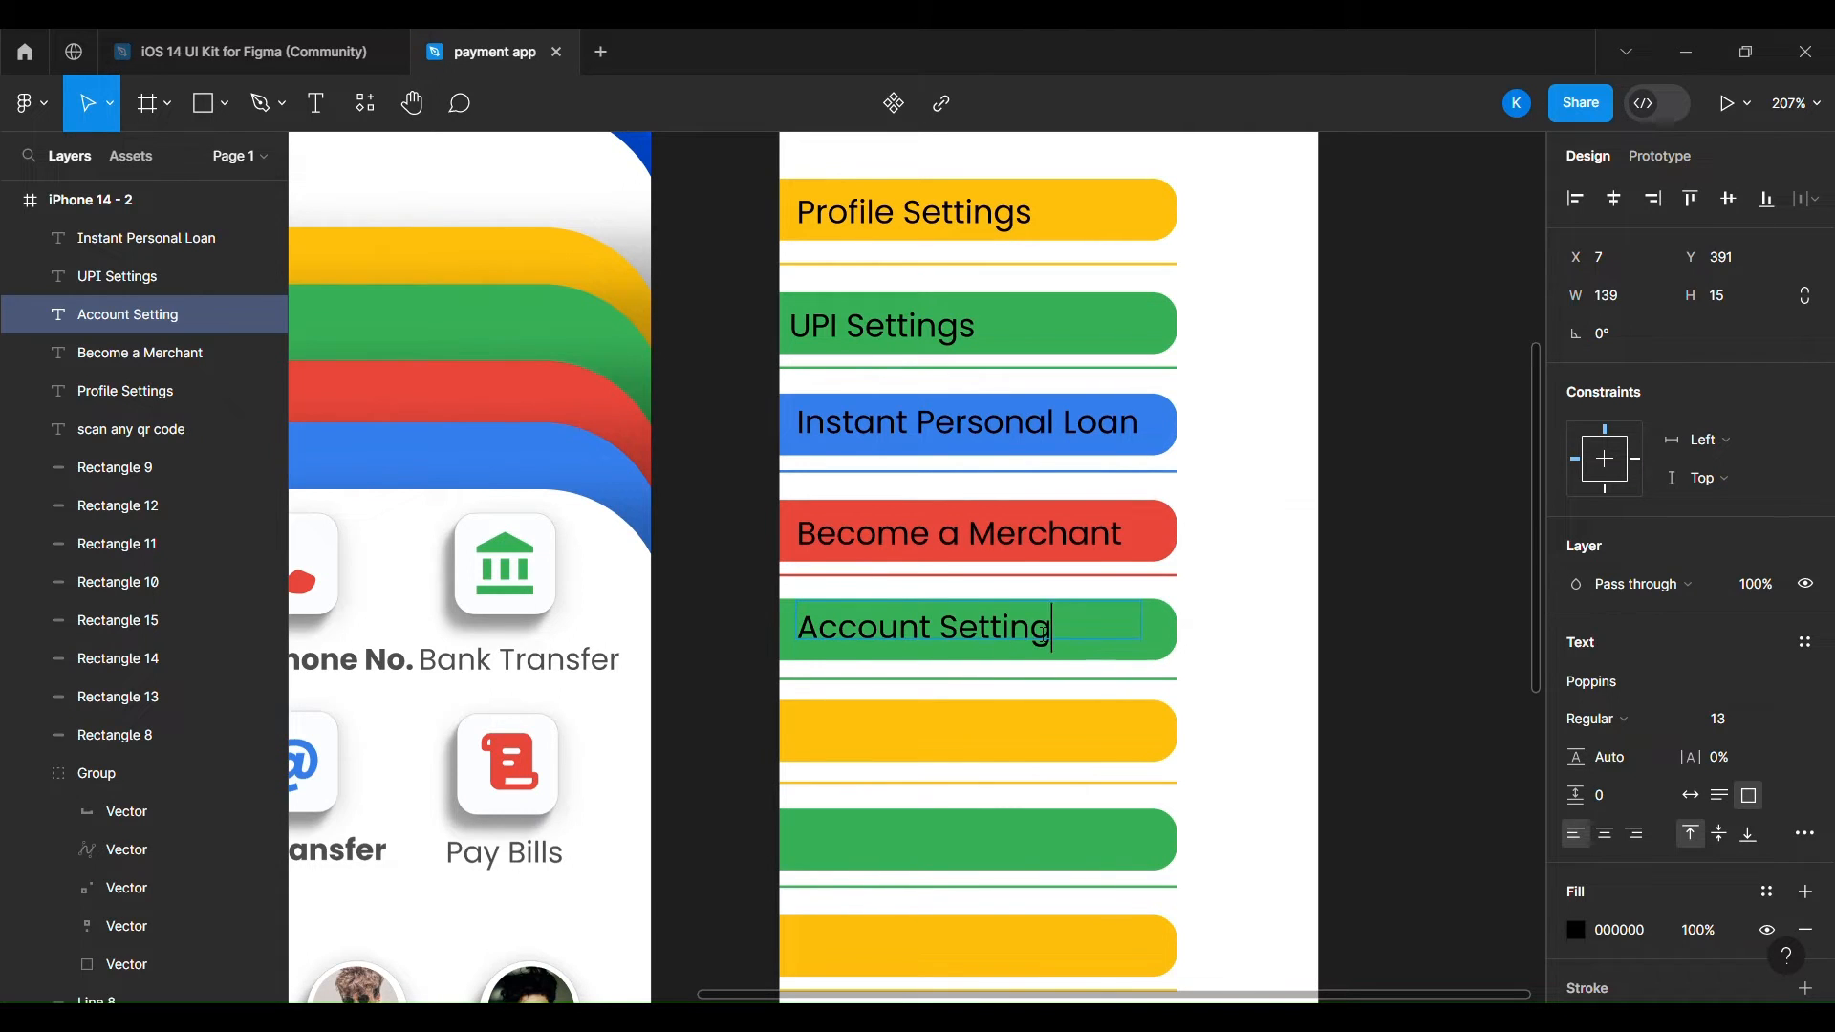
Place a label copy on the second yellow bar and change its text to "Refer and Win".
key(ctrl+v)
drag(956, 215, 911, 742)
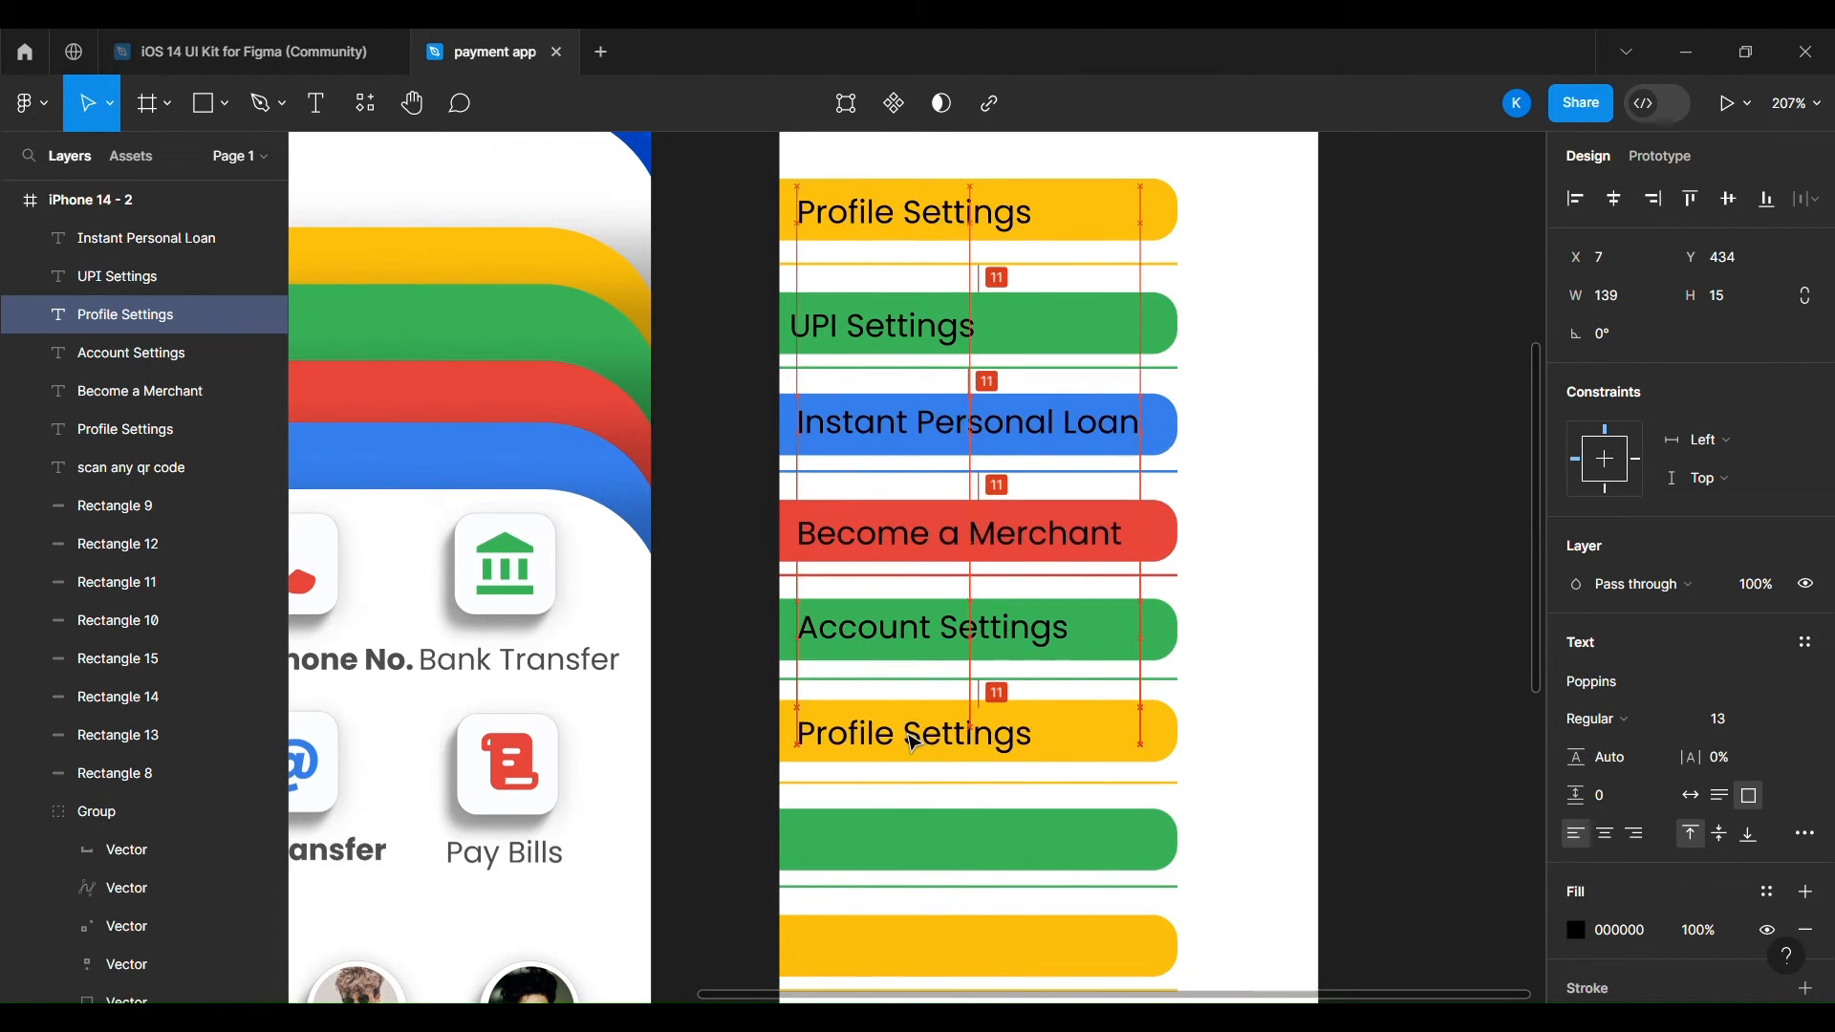
double_click(1040, 743)
click(1040, 744)
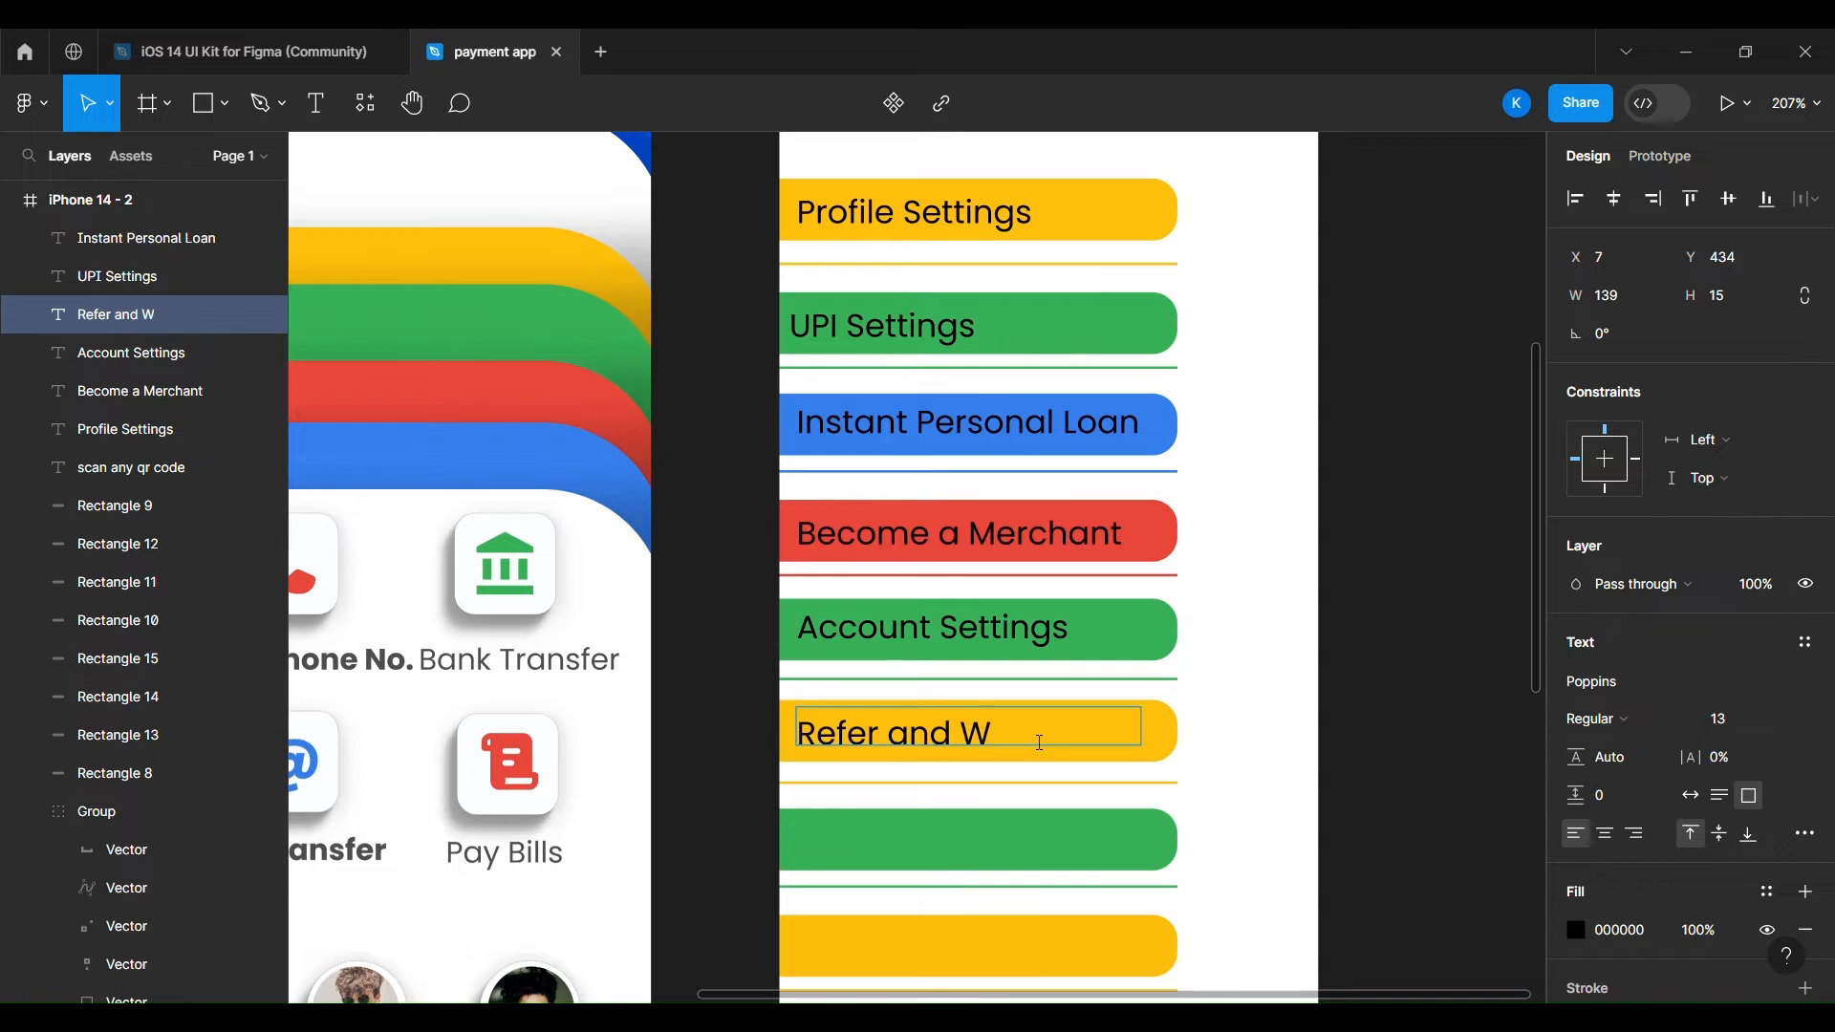
Place a label copy on the last green bar and change its text to "Cashback & Offers".
key(ctrl+v)
drag(1045, 220, 1045, 845)
double_click(1045, 845)
key(ctrl+c)
key(BackSpace)
scroll(1044, 845, down, 2)
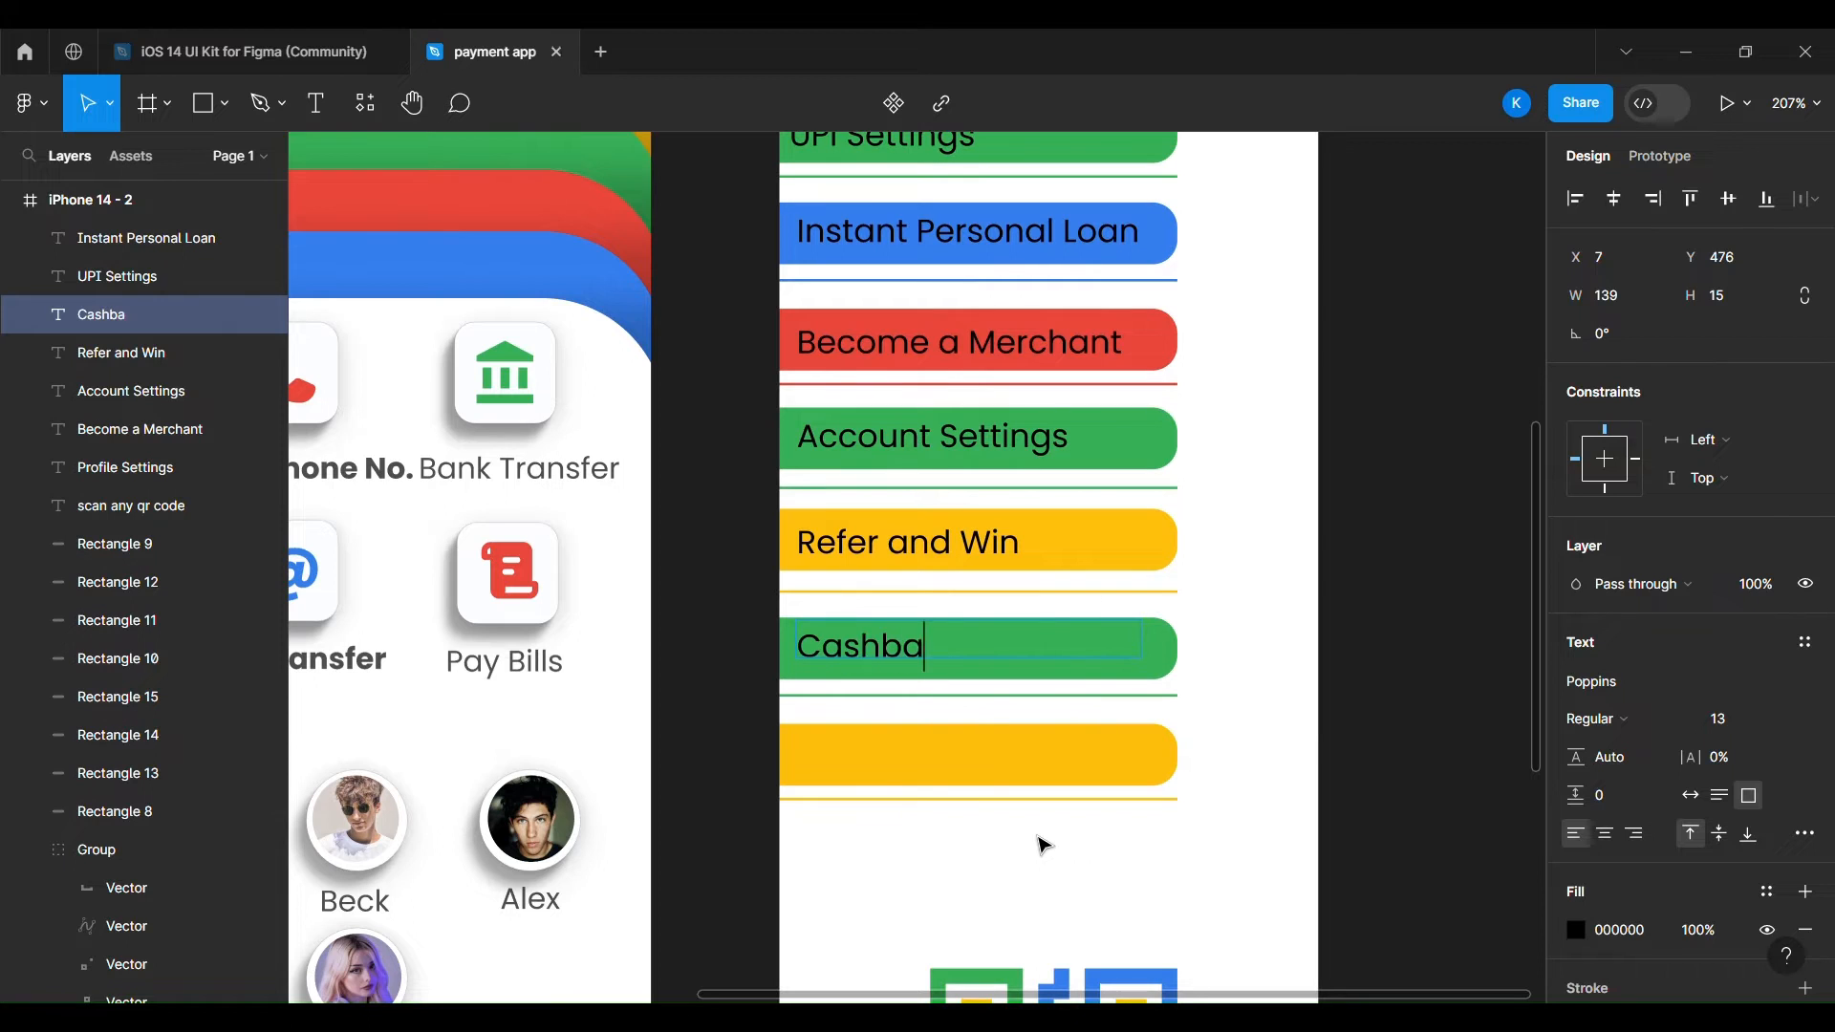
text(Cashback & Offers)
Change the "Refer and Win" label to "Refer & Win".
click(1044, 558)
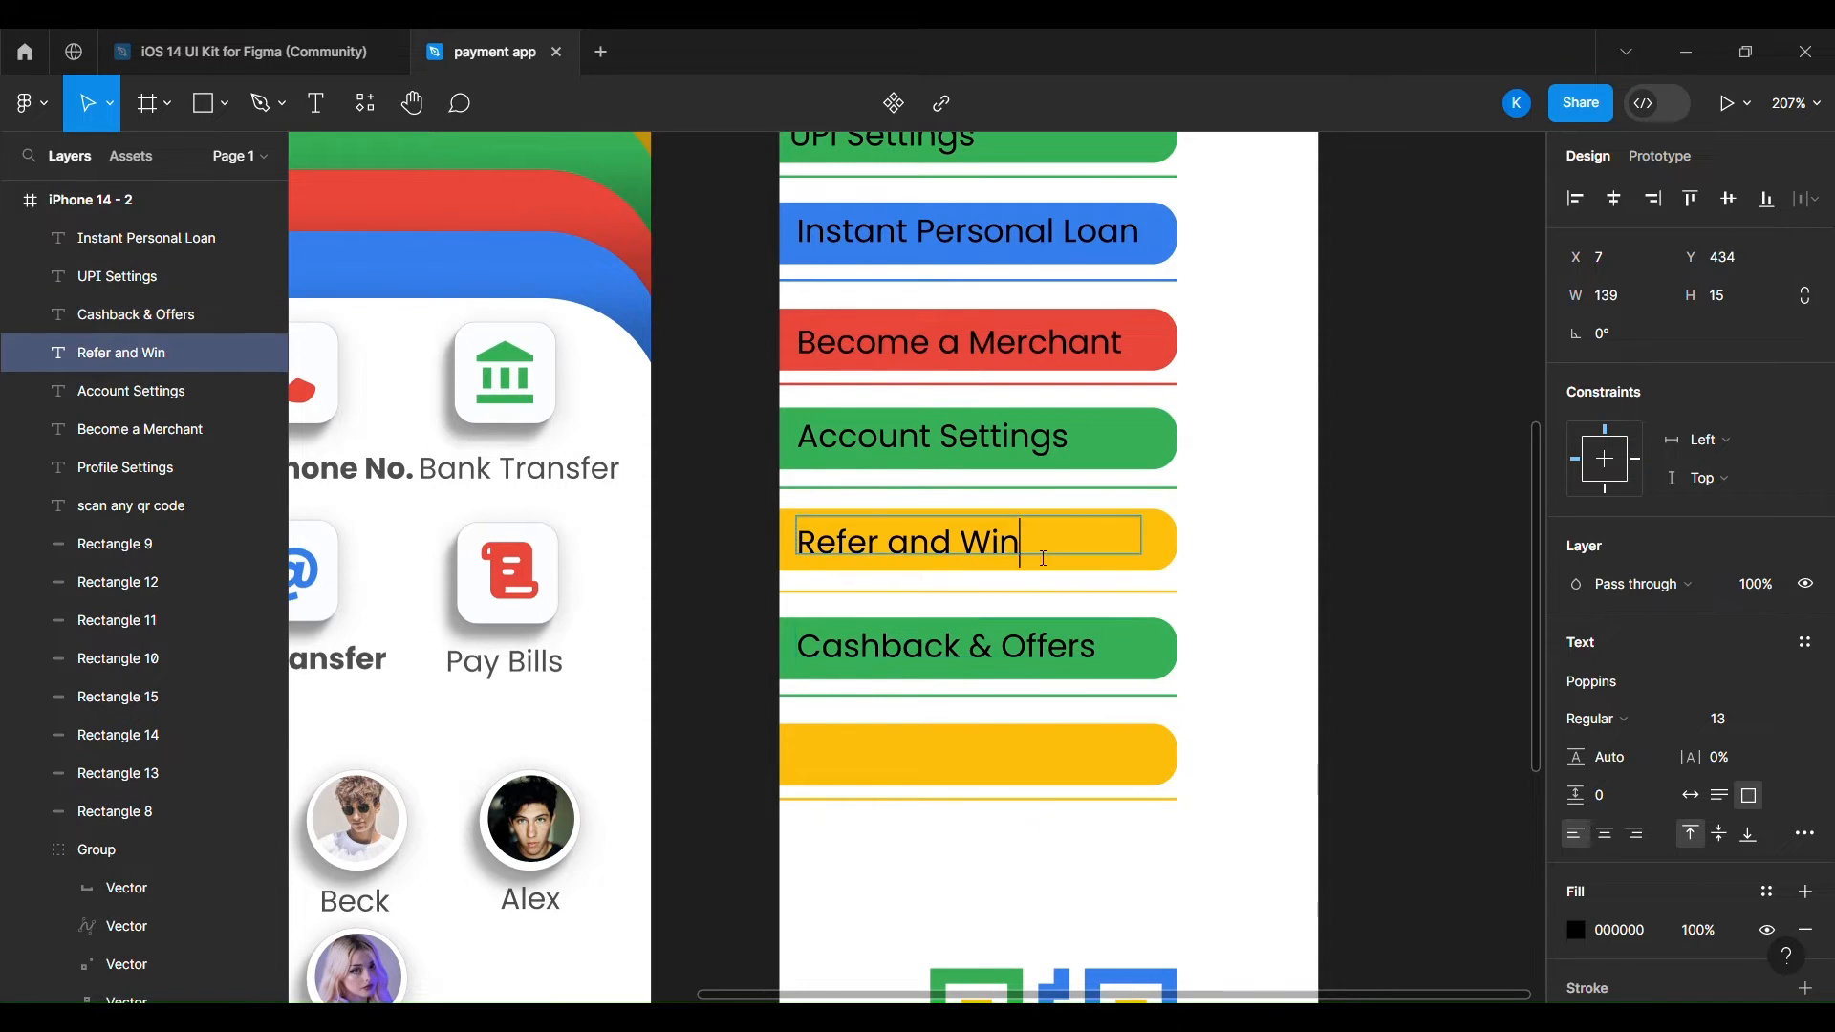
text(&)
scroll(1044, 559, down, 2)
key(ctrl+v)
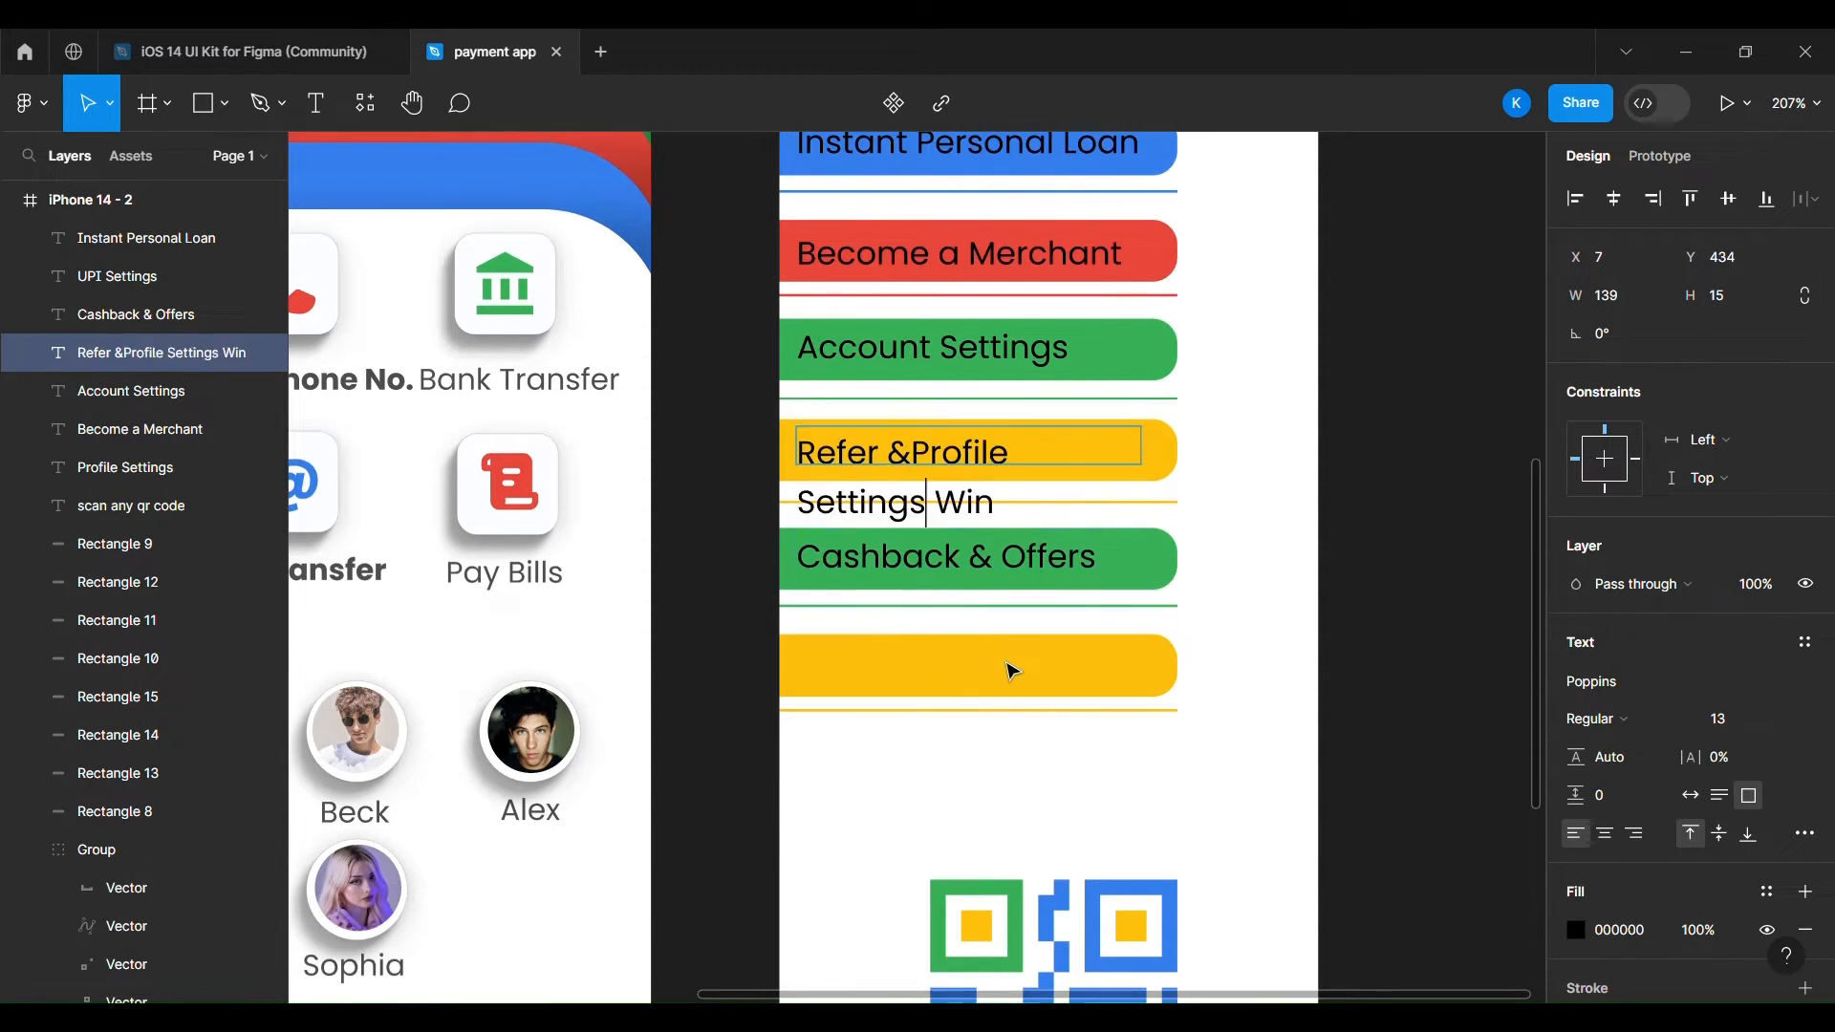
key(ctrl+z)
key(Escape)
Place a label copy on the last yellow bar and change its text to "Help & Support".
key(ctrl+v)
drag(942, 212, 947, 951)
scroll(947, 951, down, 3)
double_click(1036, 672)
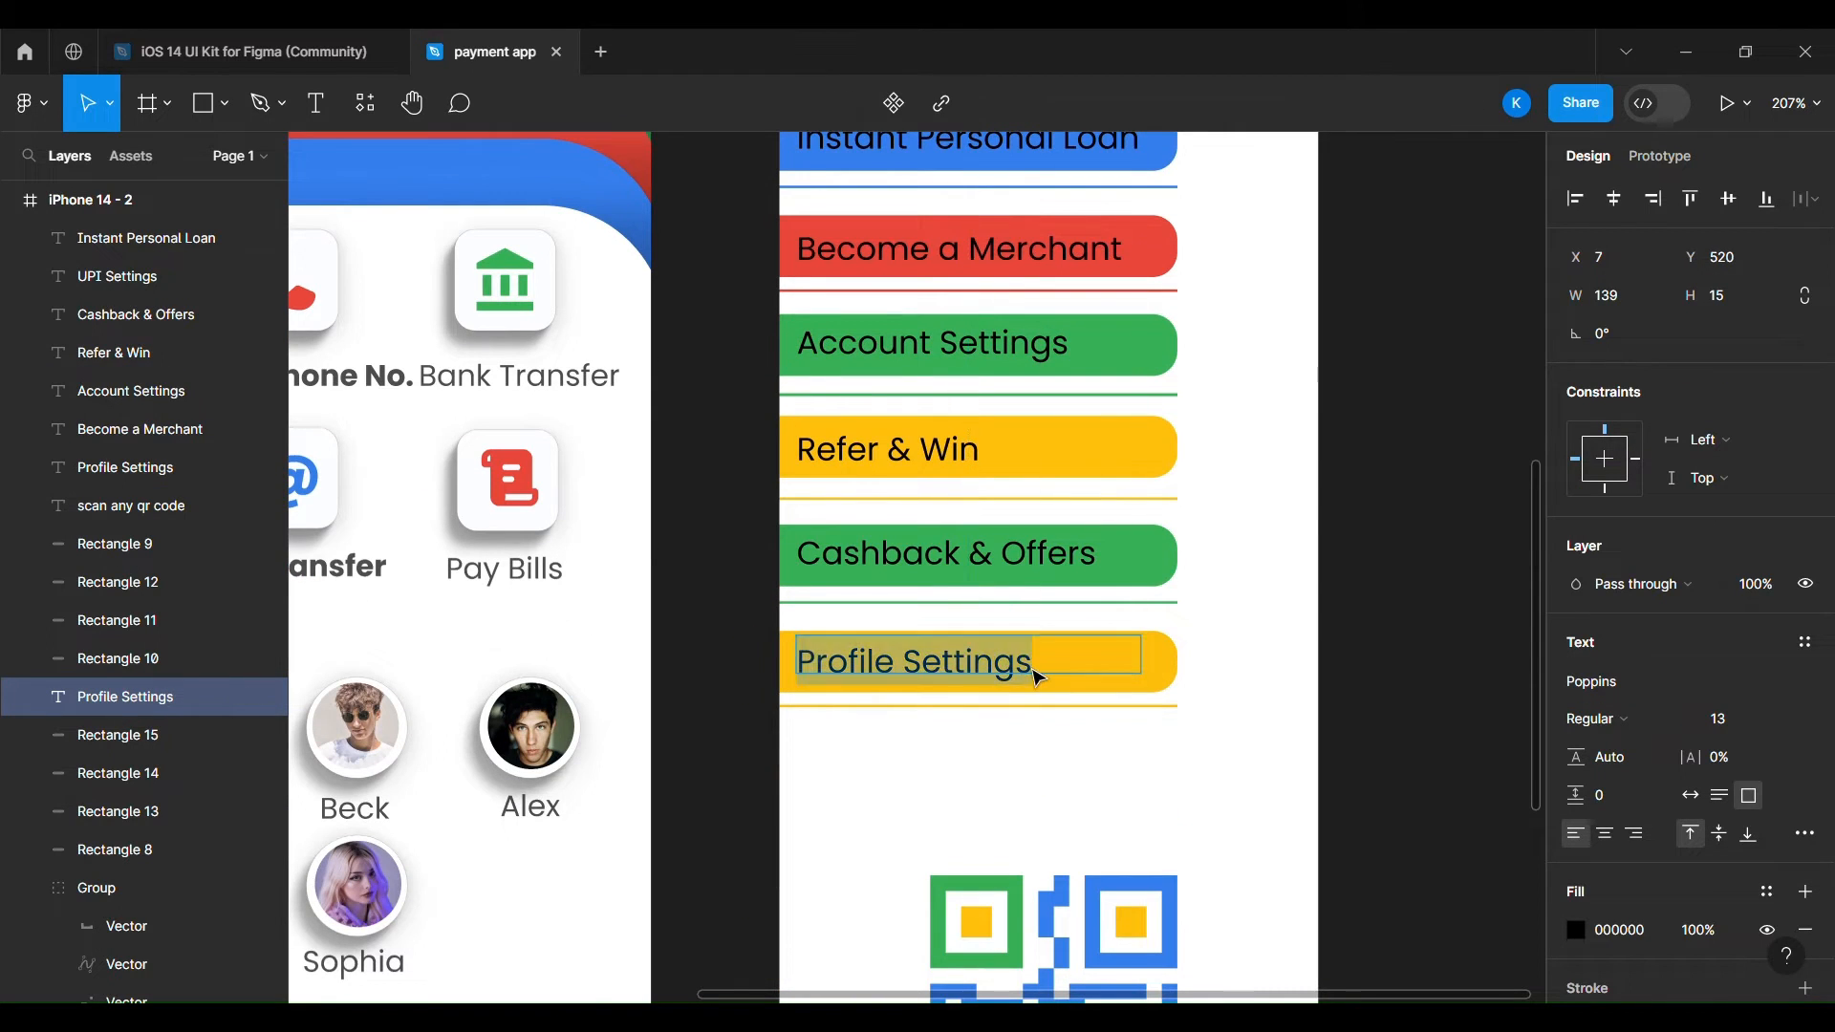
key(BackSpace)
key(BackSpace)
key(BackSpace)
key(BackSpace)
key(BackSpace)
key(BackSpace)
key(BackSpace)
key(BackSpace)
key(BackSpace)
key(BackSpace)
key(BackSpace)
key(BackSpace)
key(BackSpace)
key(BackSpace)
key(BackSpace)
key(BackSpace)
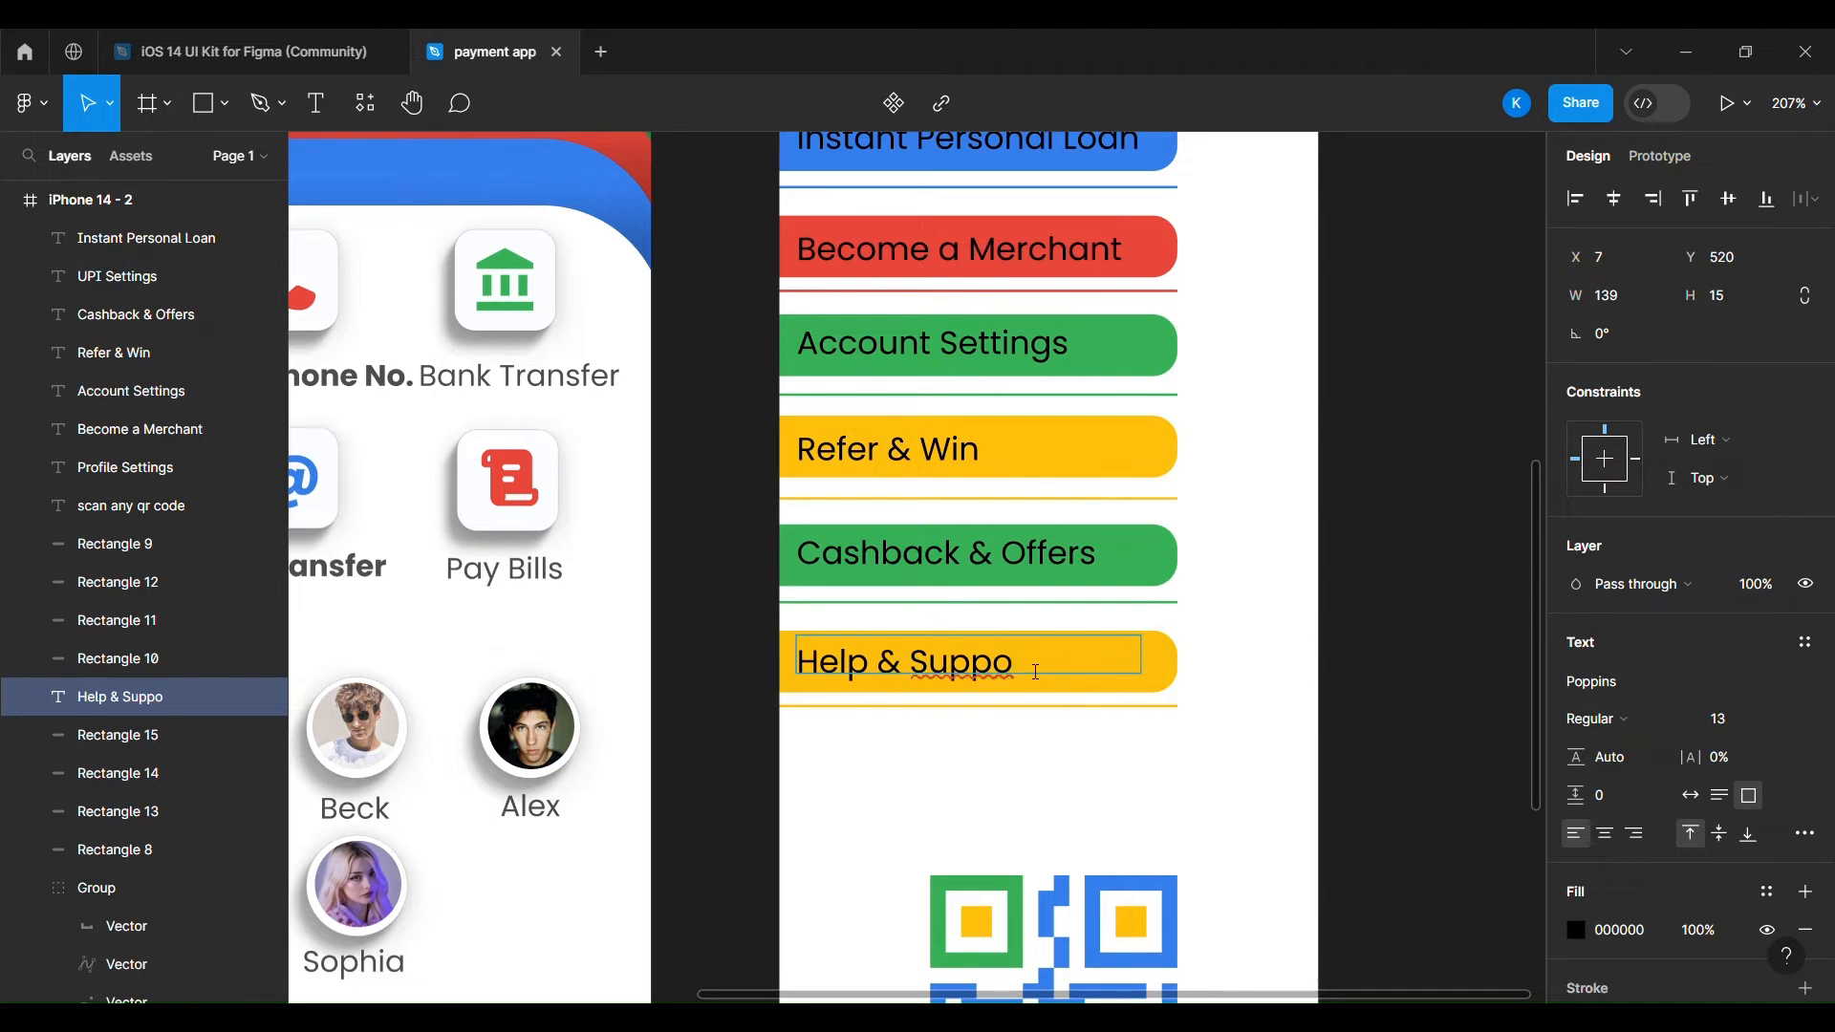
click(1357, 668)
Group all contents of the iPhone 14 - 2 frame and rename the group "sidebars".
scroll(1358, 668, down, 5)
scroll(1357, 668, right, 3)
drag(870, 195, 1119, 936)
click(1119, 467)
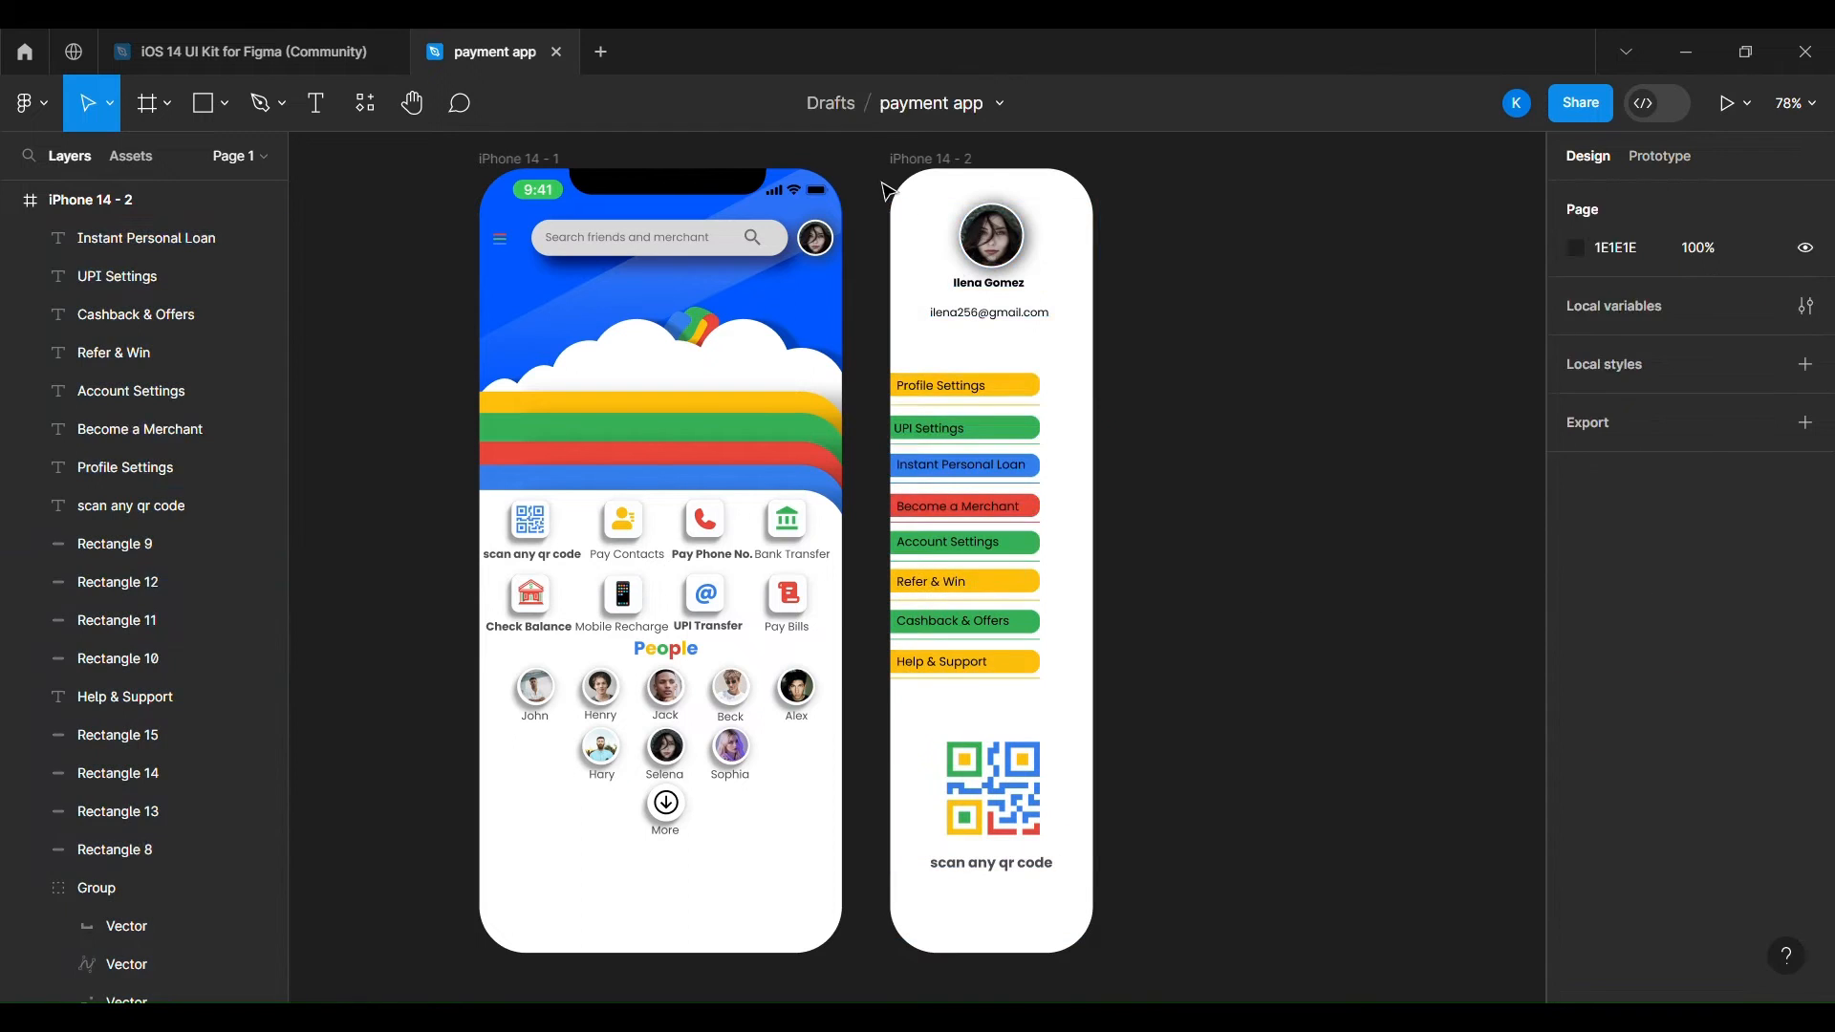
drag(878, 180, 1119, 939)
right_click(992, 845)
click(1159, 541)
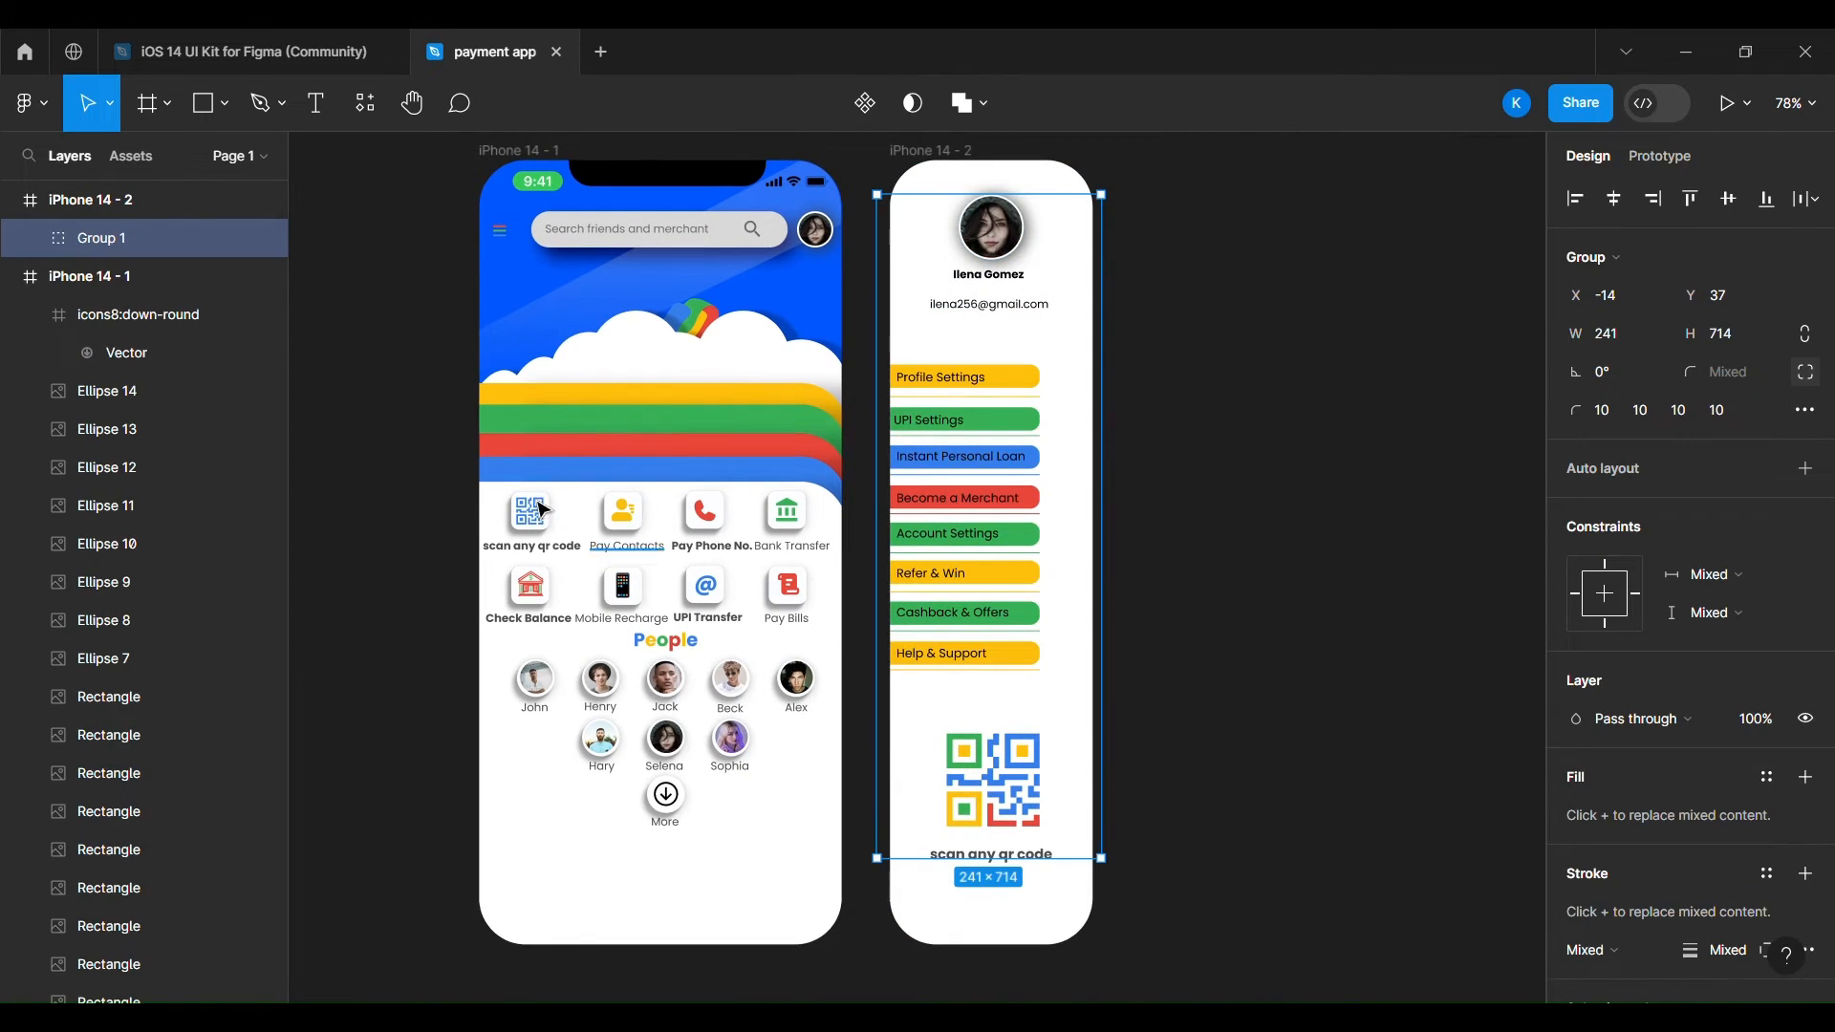
double_click(120, 247)
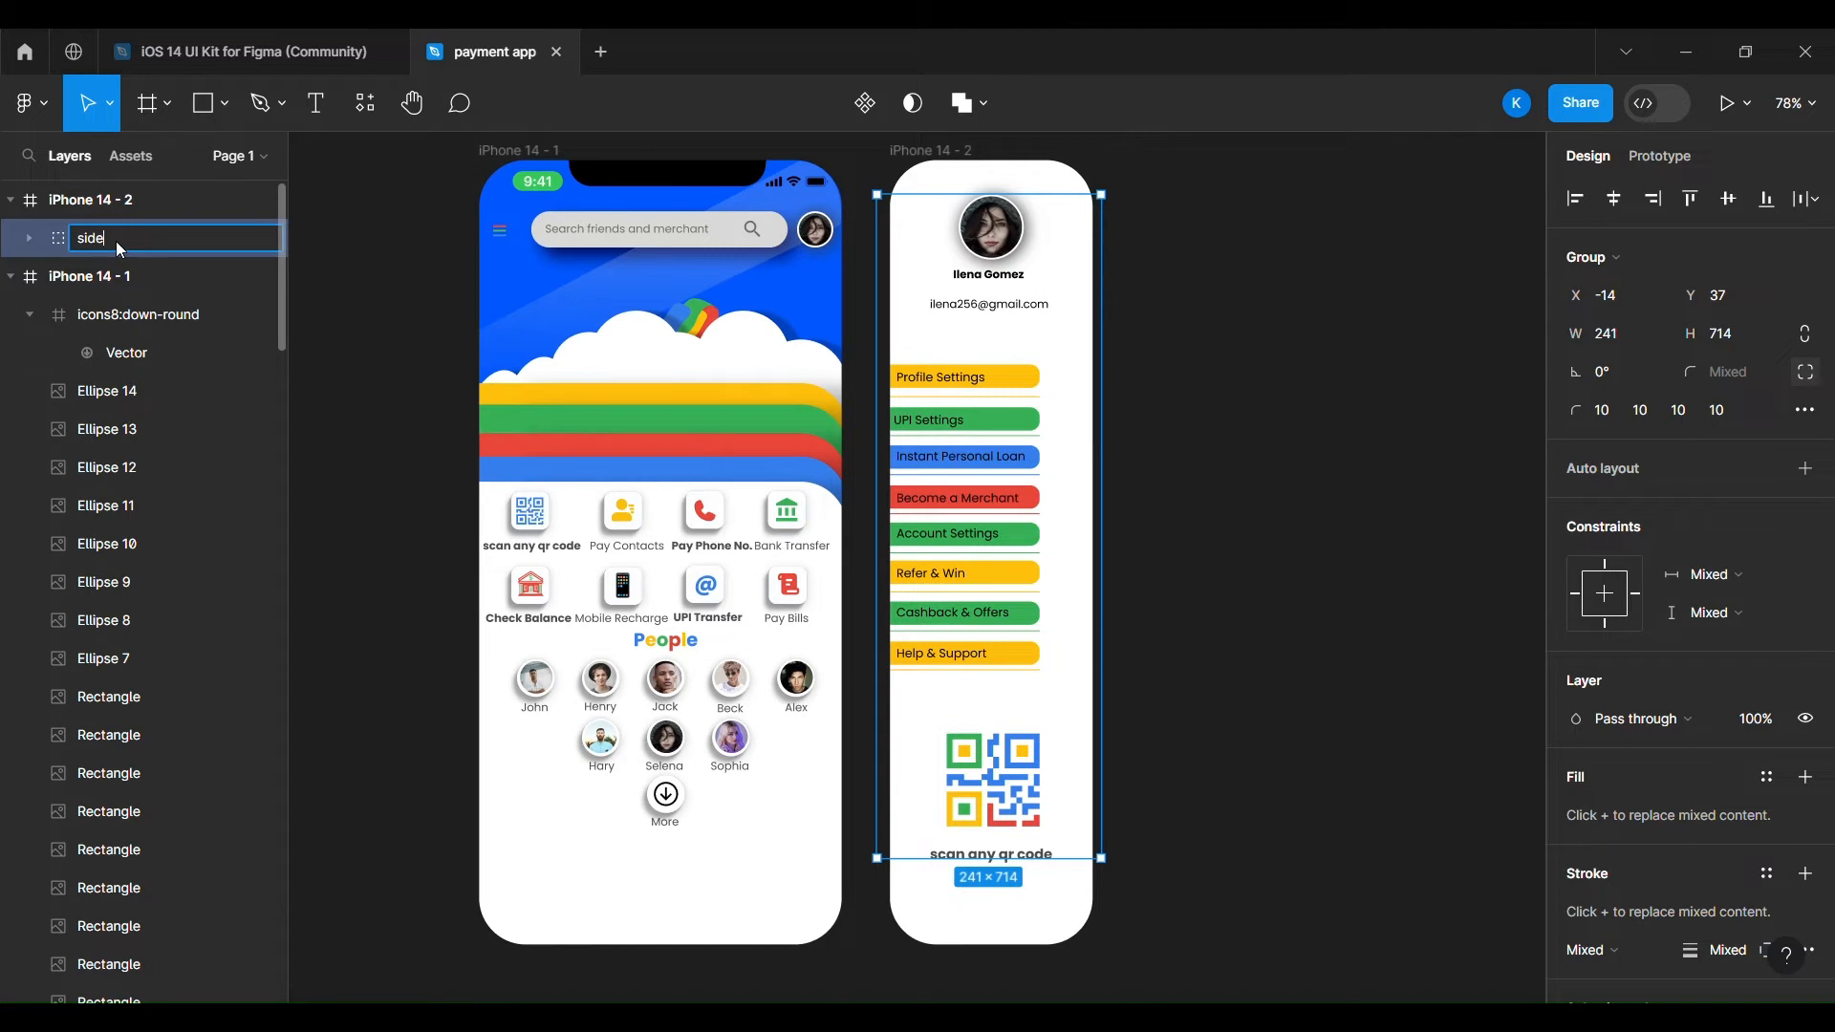
text(sidebars)
key(Return)
Try to move the side menu's contents group onto the home screen.
click(997, 181)
drag(997, 276, 832, 271)
key(ctrl+z)
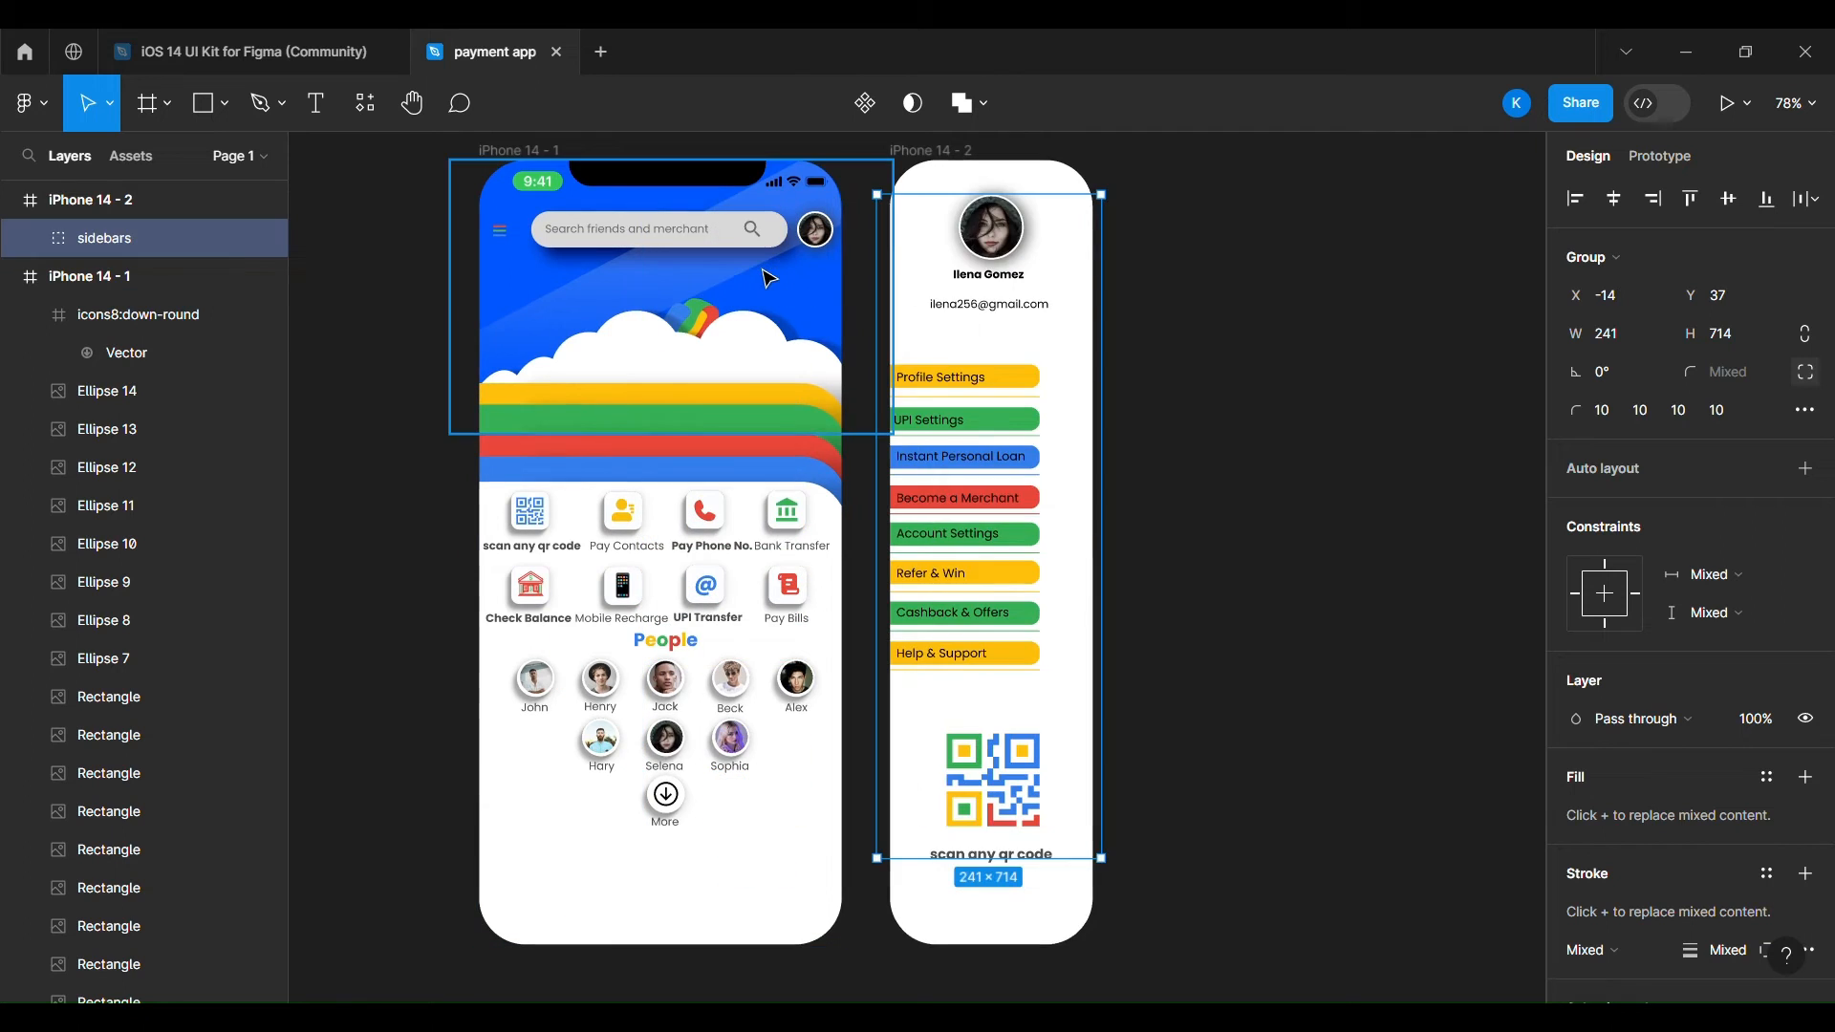
Wrap the whole iPhone 14 - 2 frame in a group and name that group "sidebars".
right_click(115, 203)
click(258, 414)
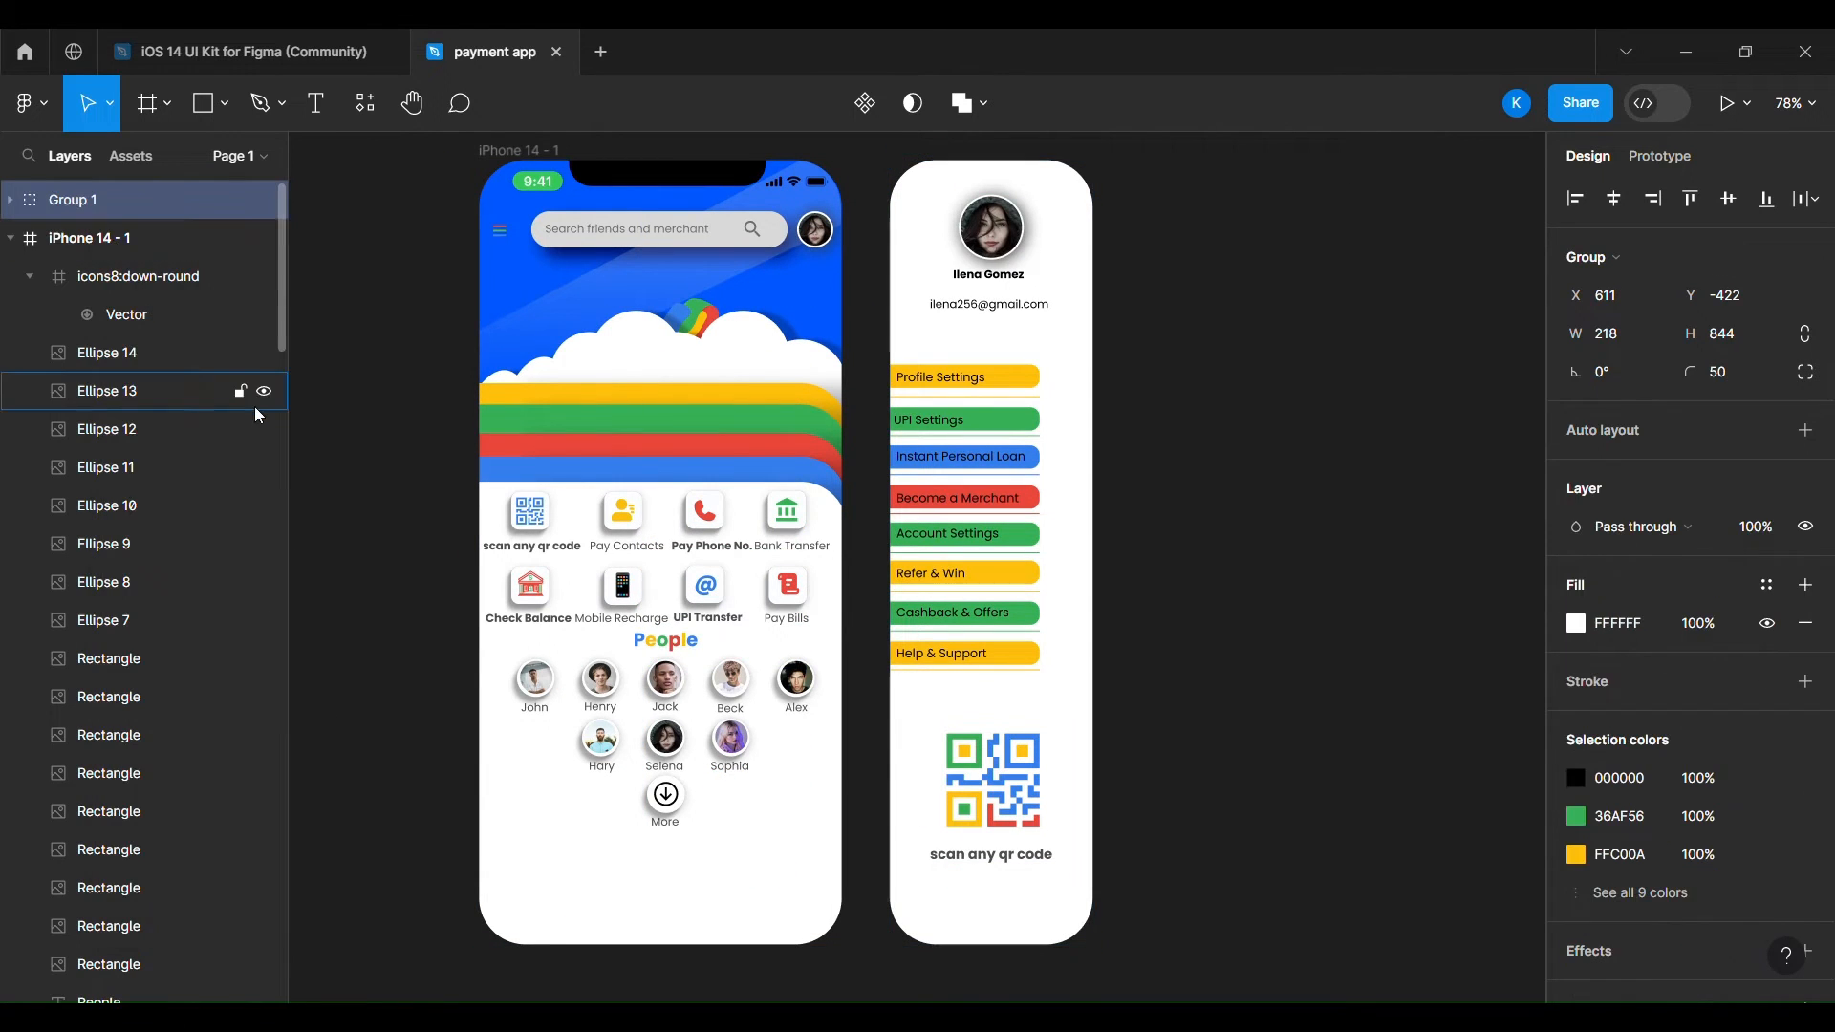
double_click(95, 202)
text(sidebars)
key(Return)
Try to place the grouped side menu over the home screen.
drag(1015, 297, 606, 297)
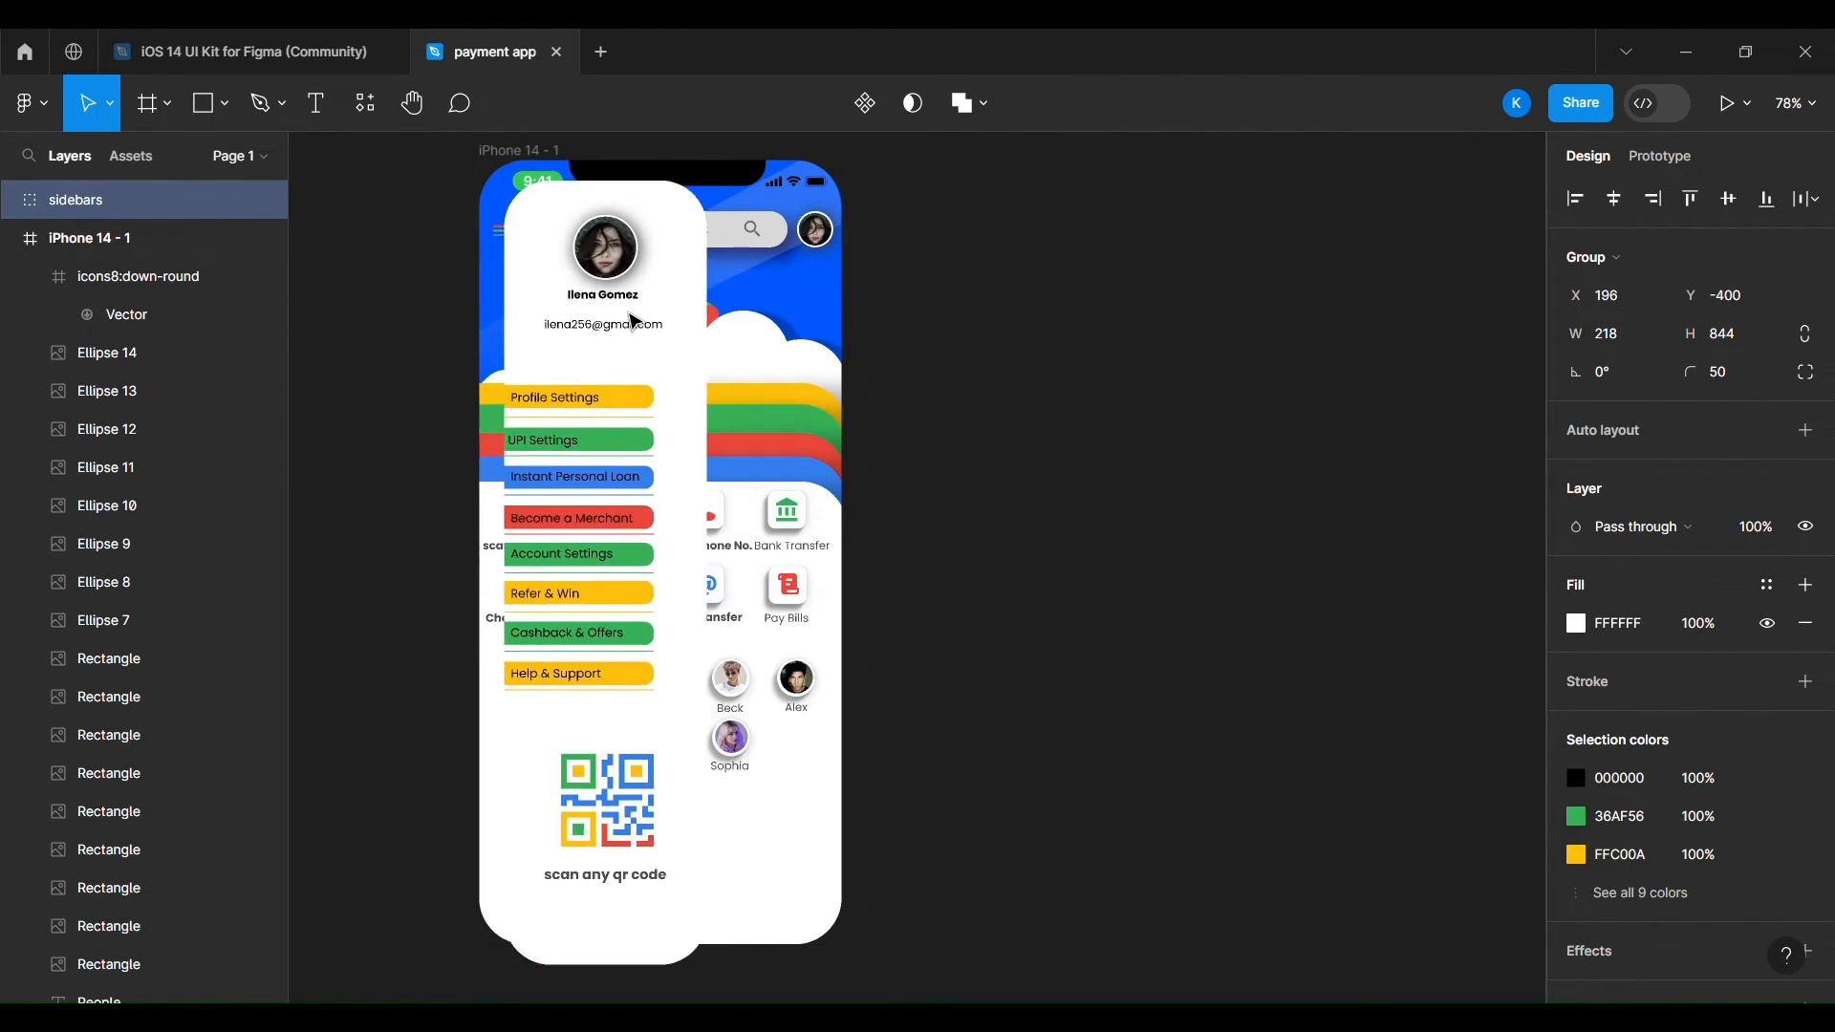
key(Escape)
key(ctrl+z)
key(ctrl+z)
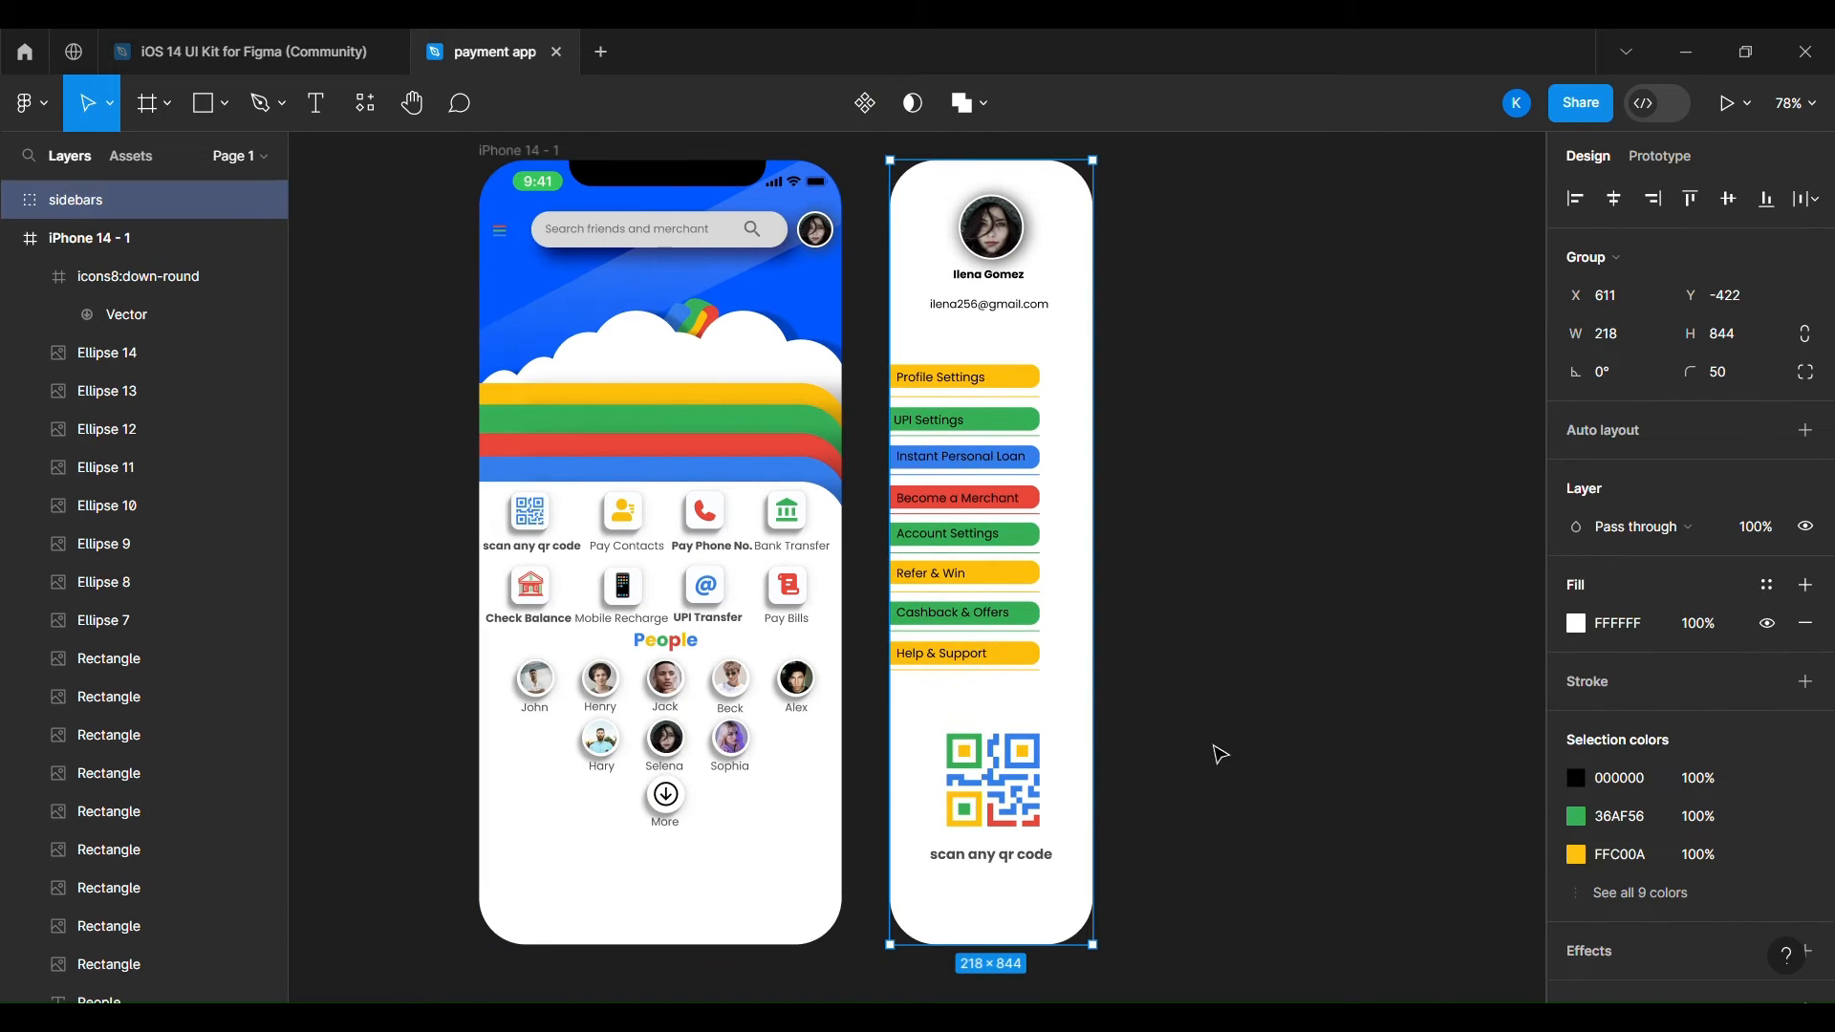
Rename the iPhone 14 - 1 frame as "homepage".
drag(436, 210, 642, 294)
scroll(13, 437, up, 15)
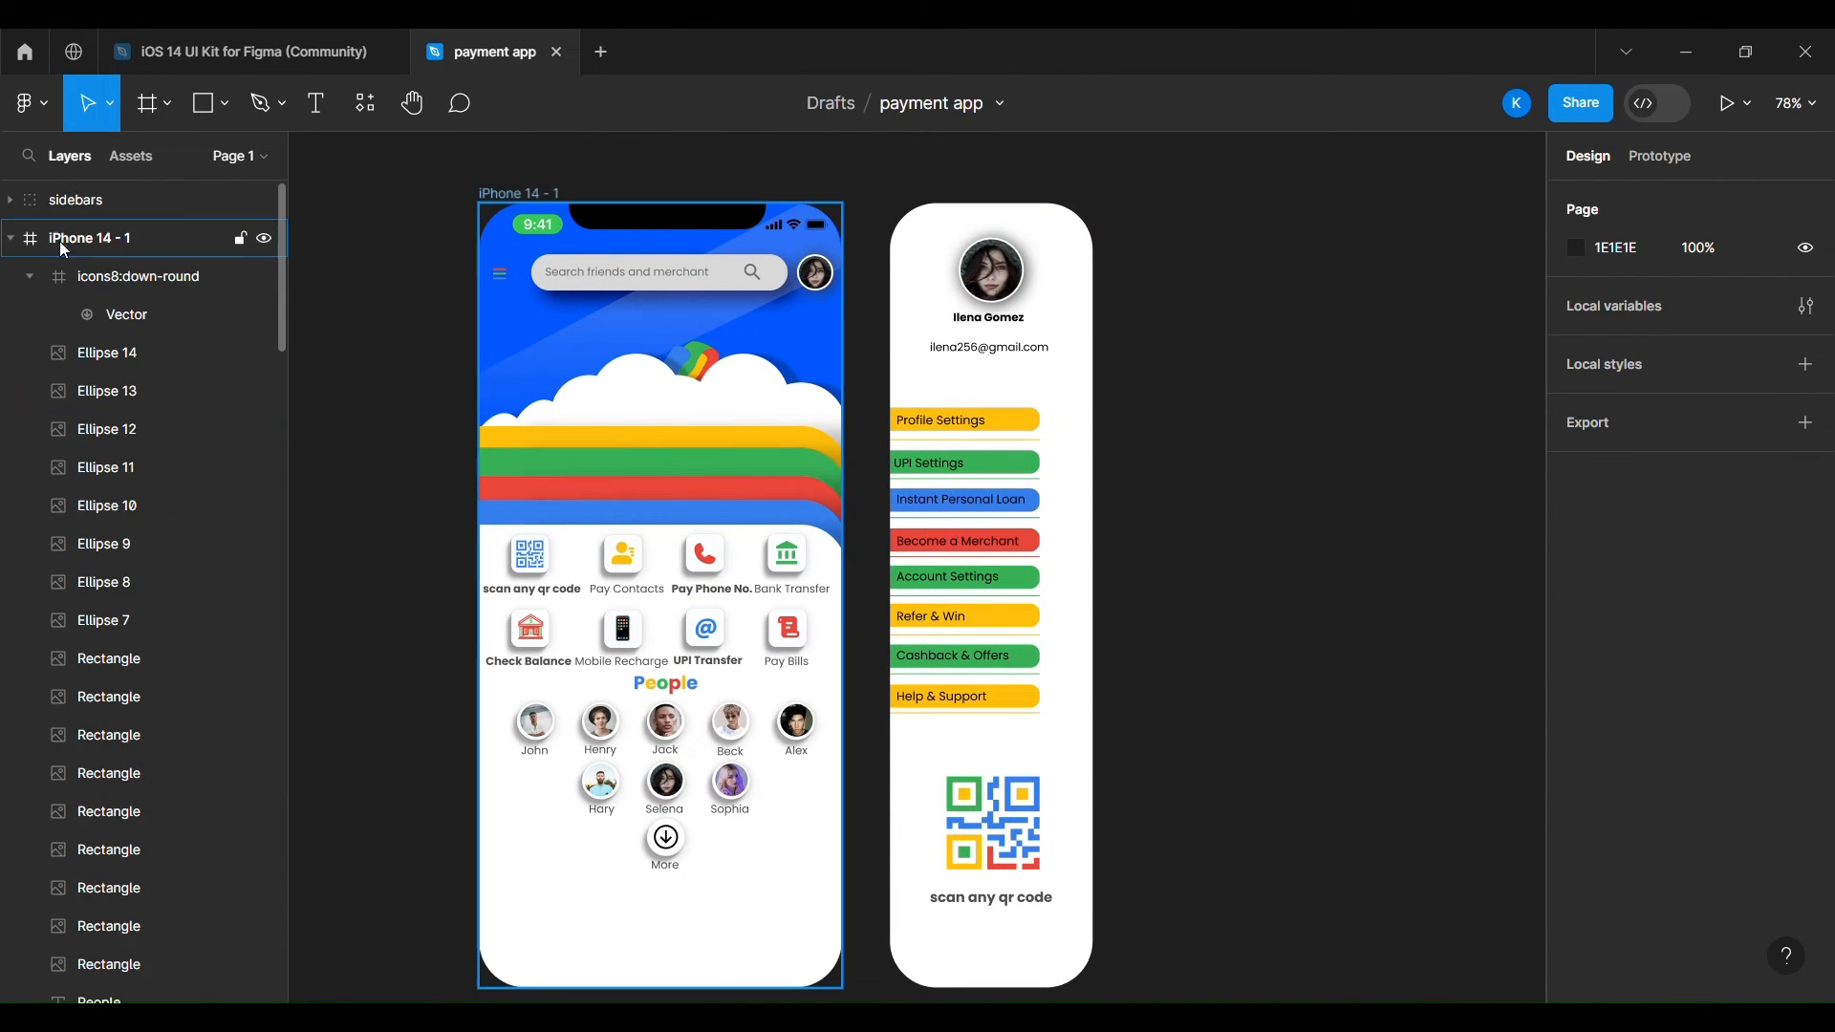
click(65, 239)
double_click(129, 240)
text(homepage)
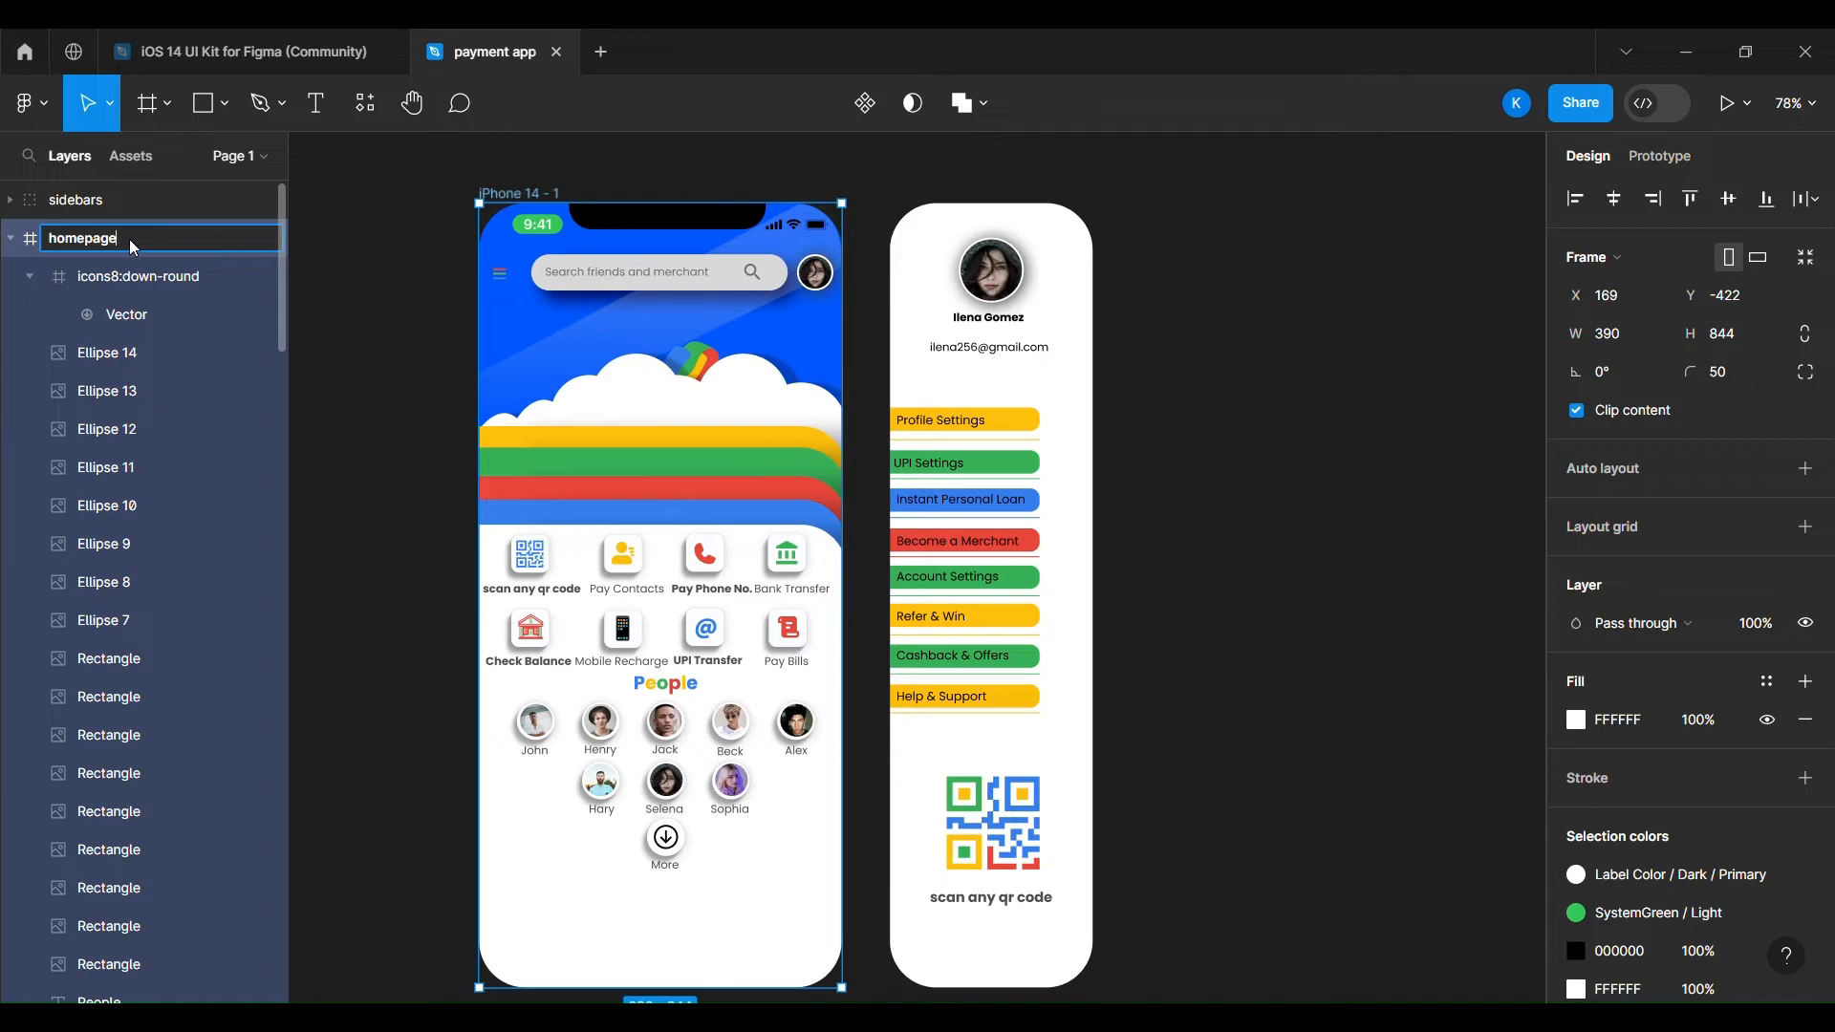
key(Return)
Wrap the homepage frame in a group and name that group "homepage" as well.
right_click(129, 239)
click(262, 440)
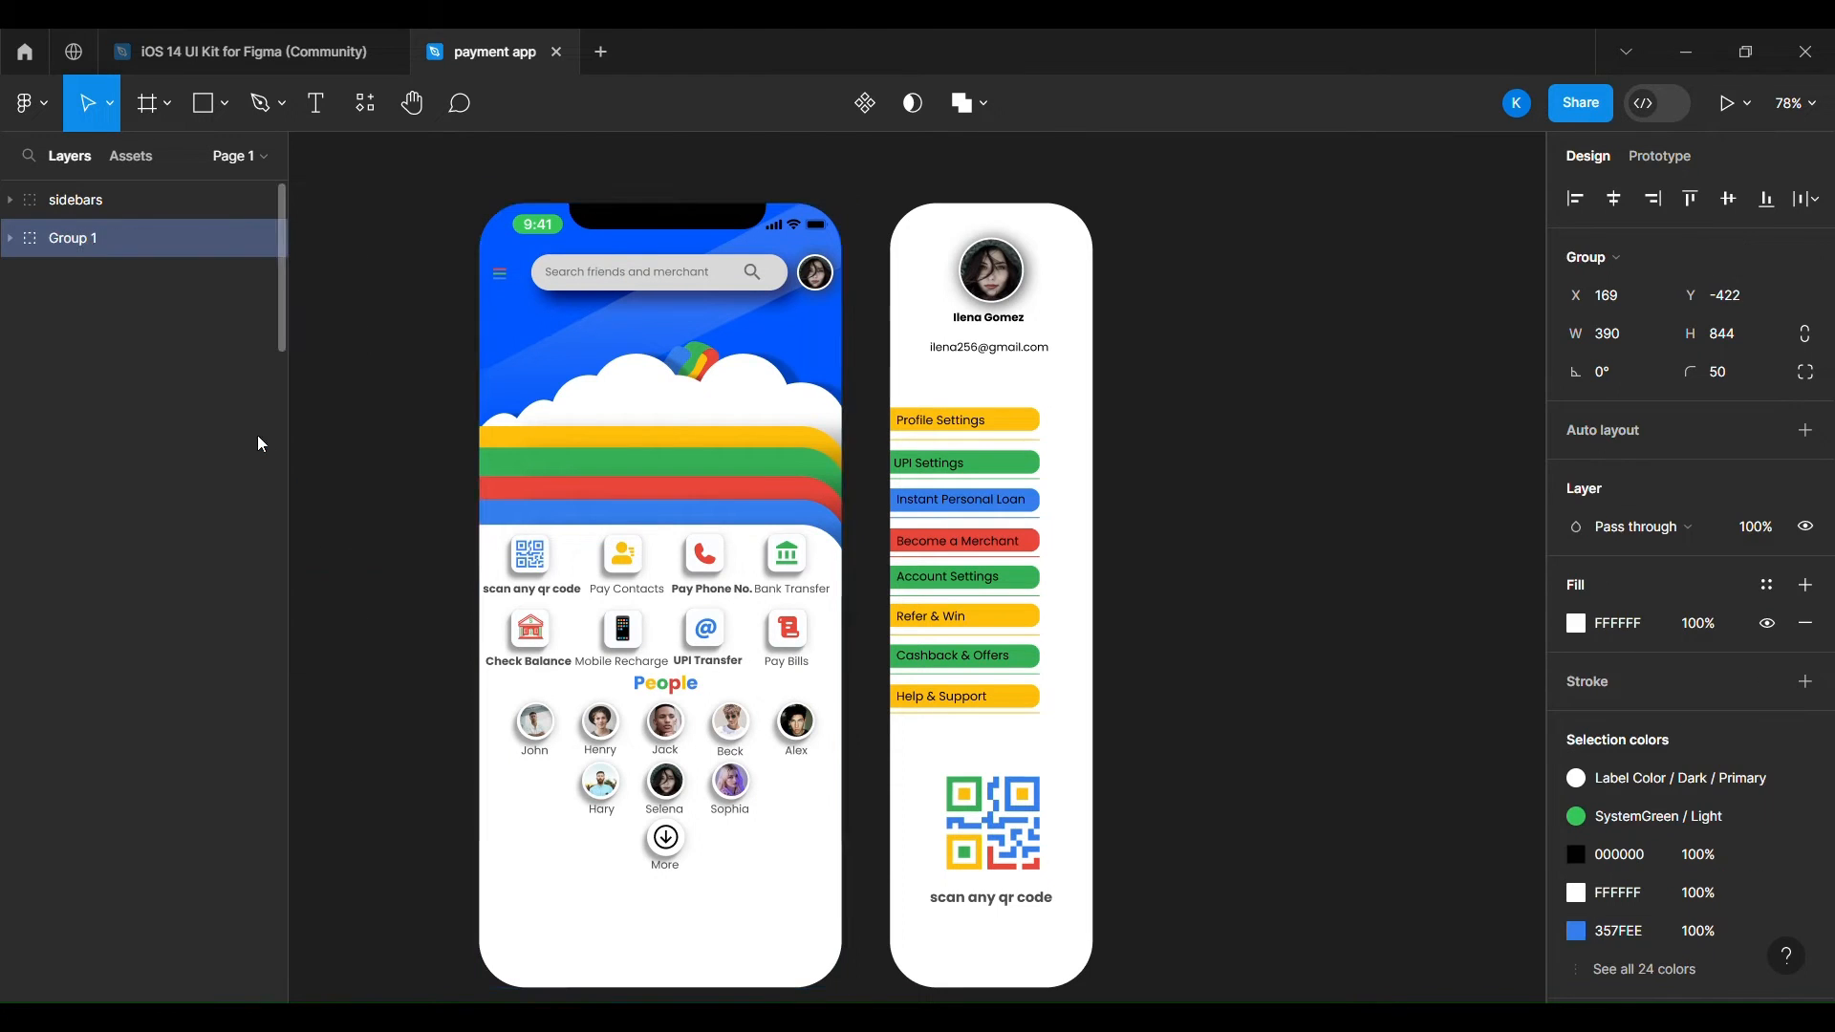
double_click(88, 238)
text(homepage)
key(Return)
Move the sidebars group away from the home screen to about X 995, Y -405, leaving room between them.
click(1147, 524)
scroll(1060, 517, down, 1)
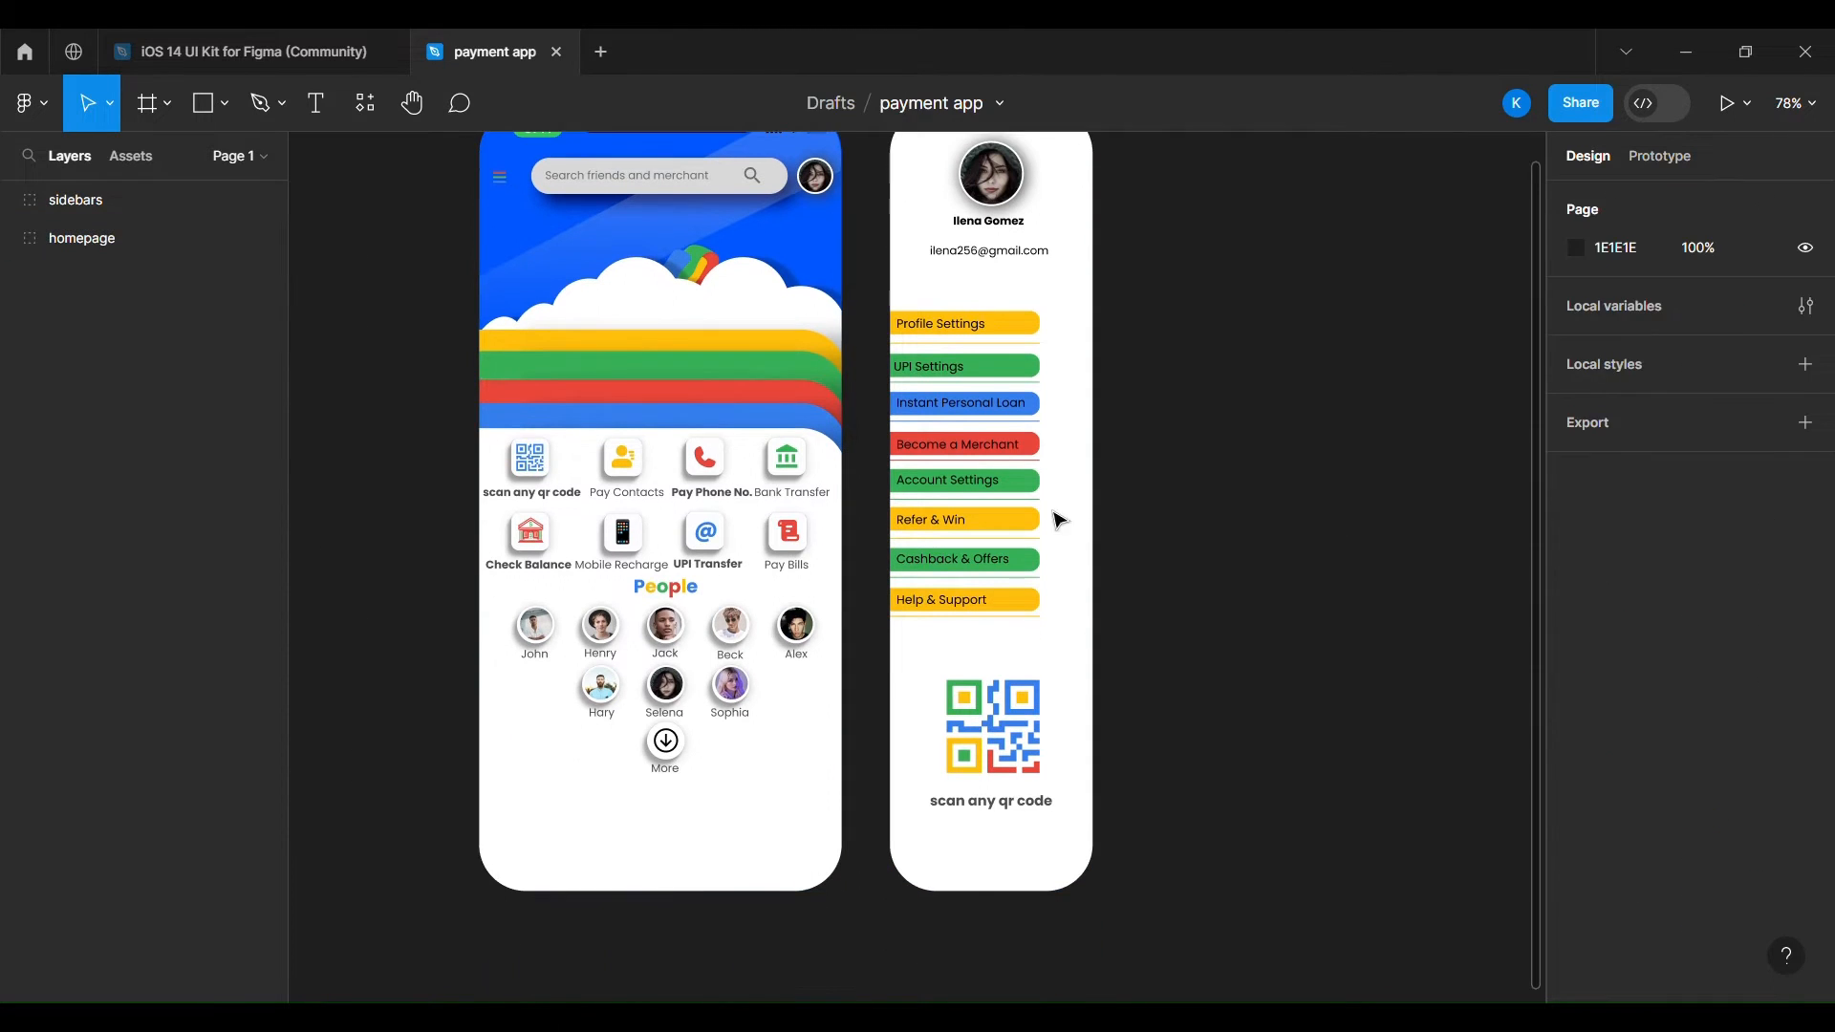
click(102, 244)
drag(1041, 460, 1399, 477)
scroll(1399, 477, up, 2)
scroll(1399, 477, down, 2)
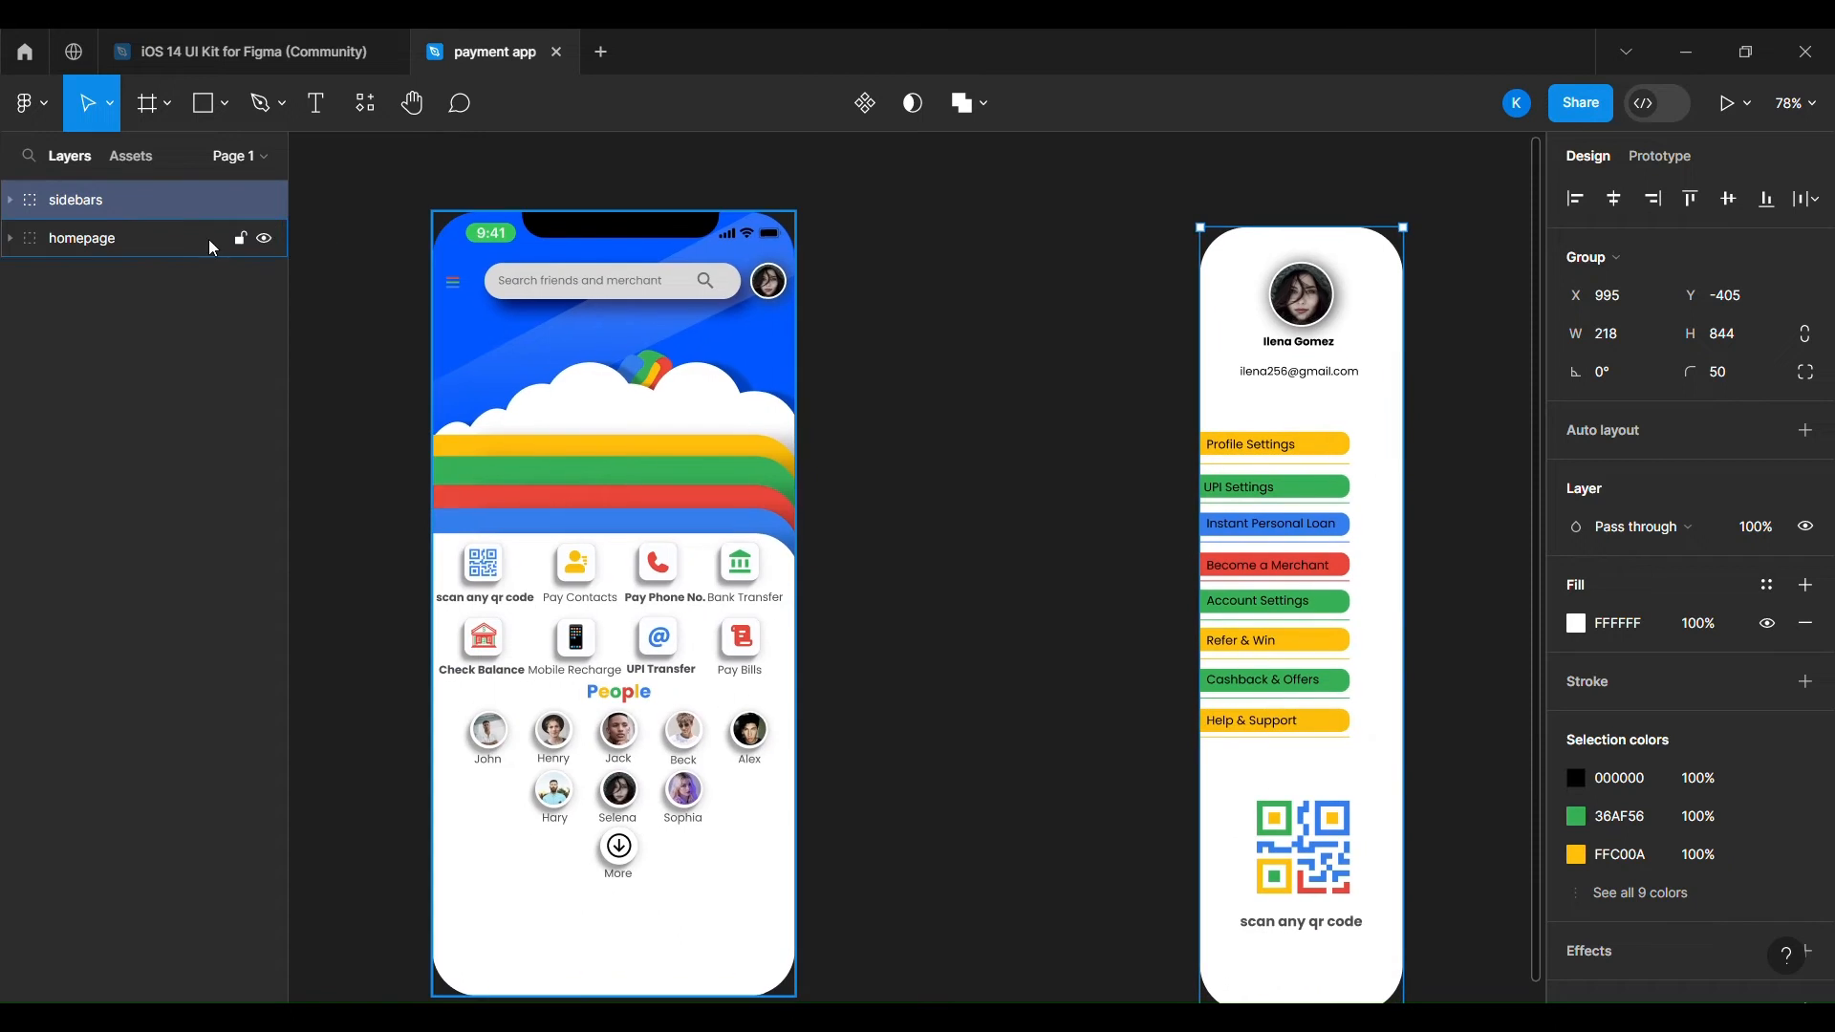
Duplicate the homepage group beside the original and place the sidebars group over the copy, flush with its left edge.
click(162, 238)
alt+drag(551, 402, 935, 403)
drag(1322, 481, 939, 465)
click(1431, 476)
scroll(1431, 476, down, 1)
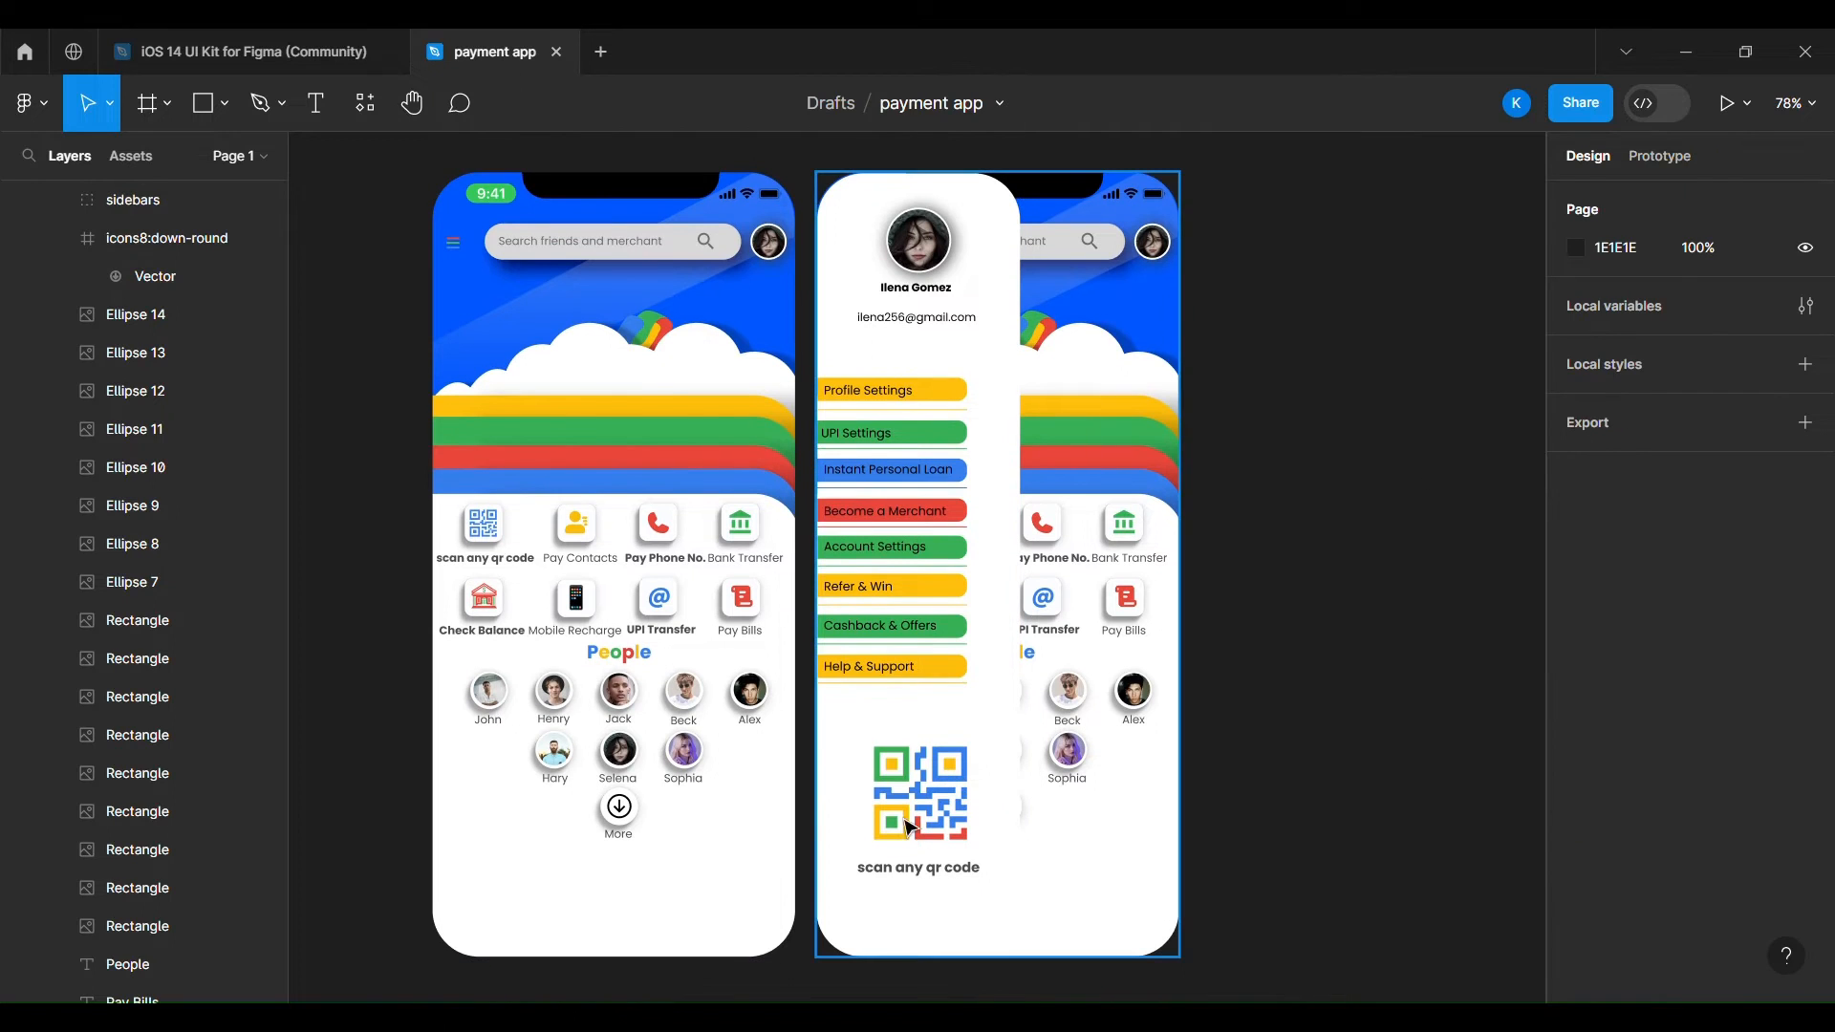
Add a drop shadow to the sidebars group with X 10, Y 10 and blur 20.
scroll(200, 315, up, 1)
click(156, 276)
scroll(1622, 828, down, 3)
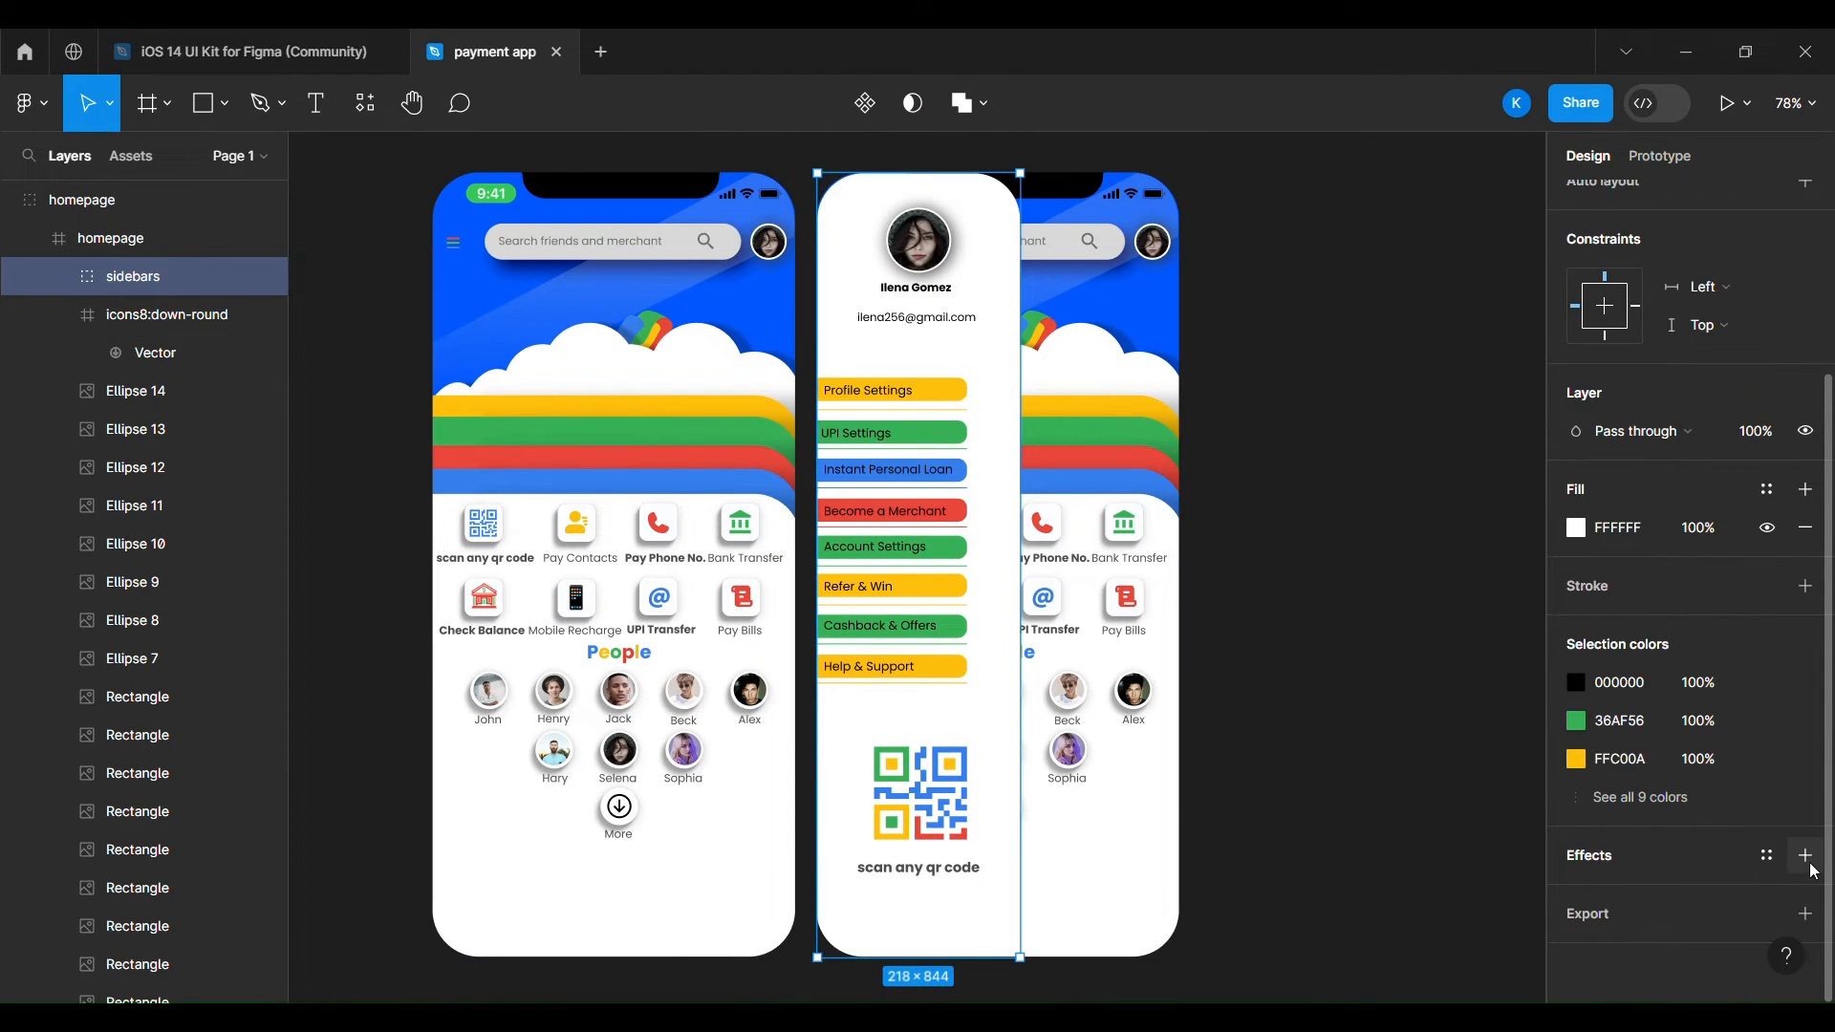
click(1805, 855)
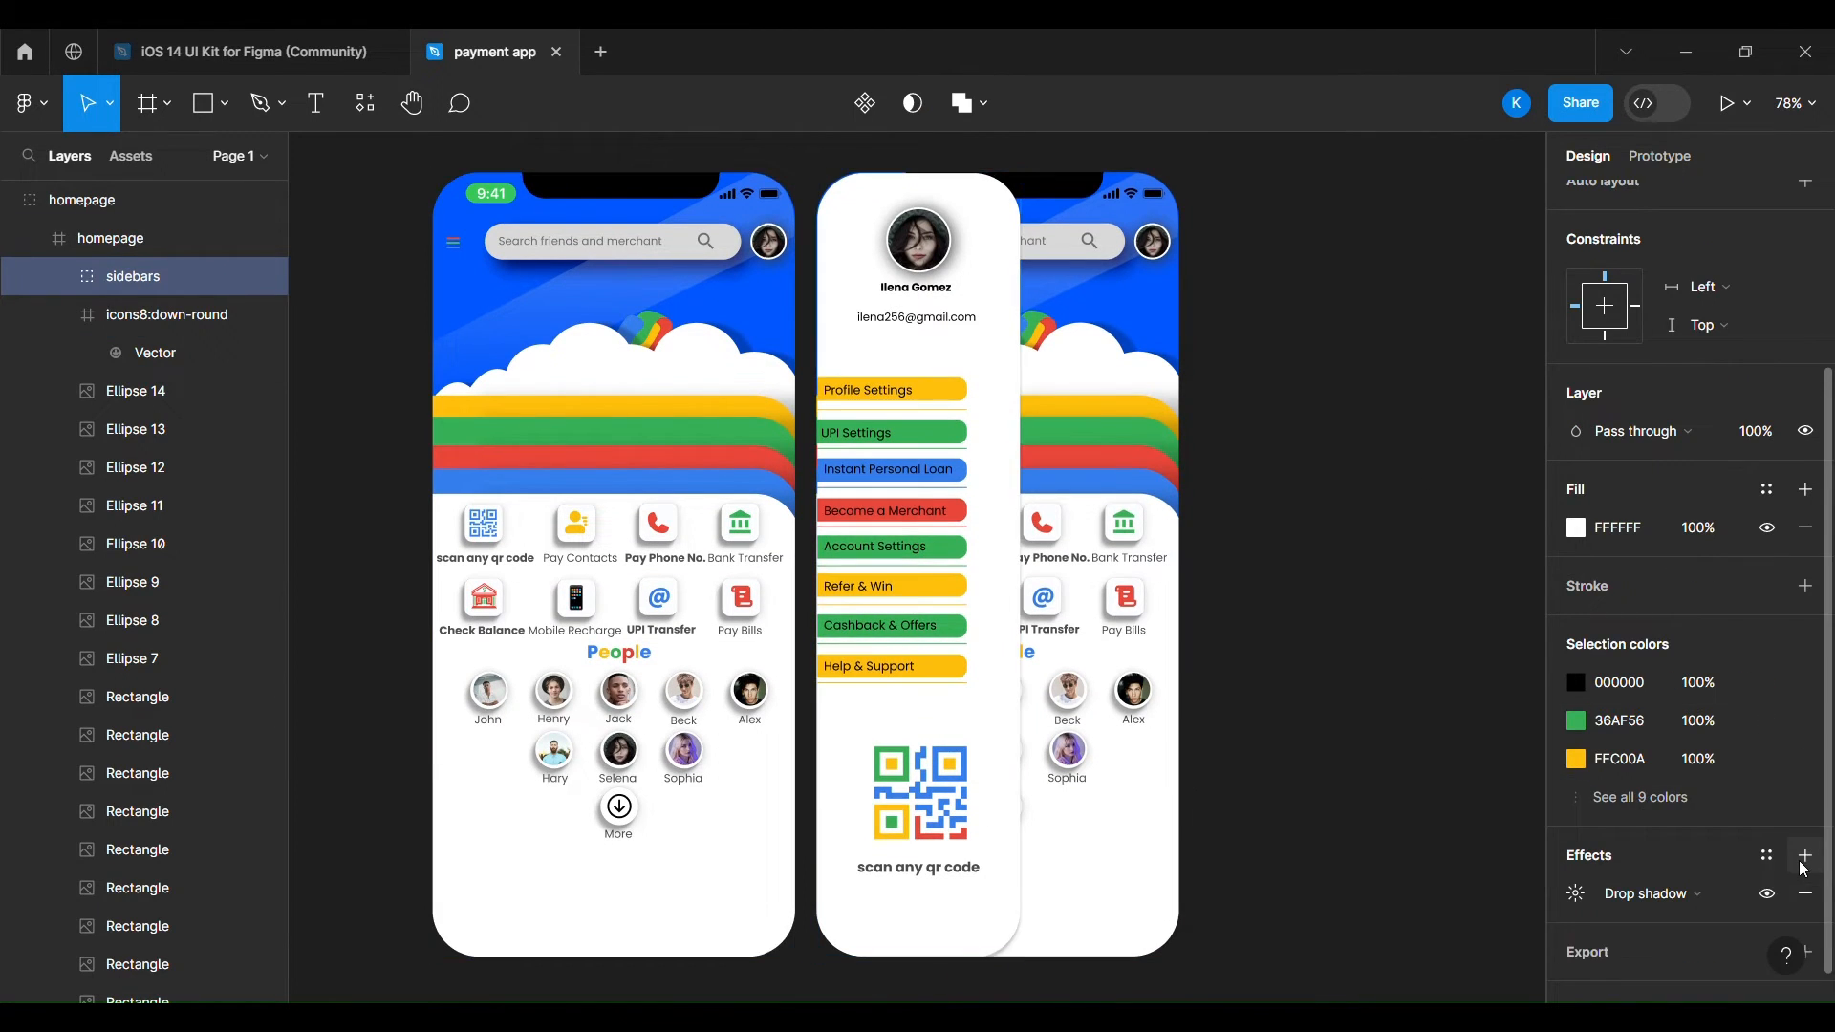
click(1577, 893)
click(1327, 860)
text(10)
click(1340, 826)
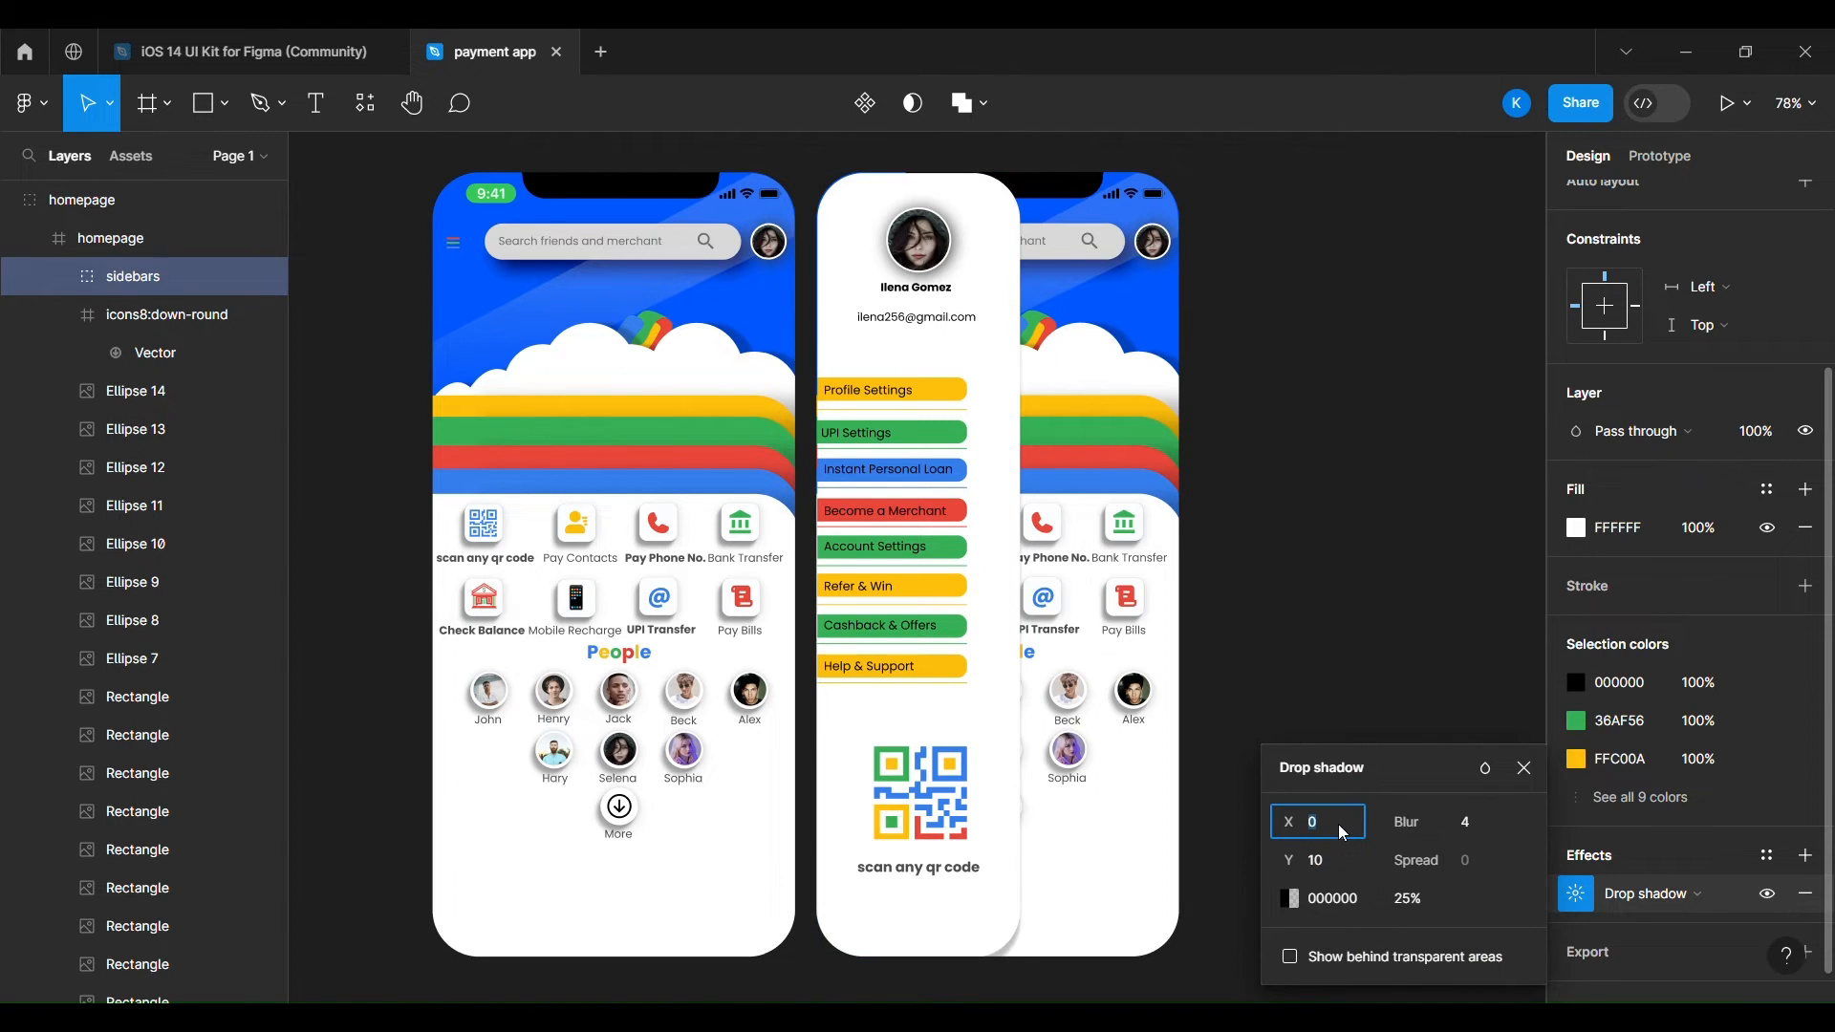
text(10)
click(1472, 836)
text(20)
click(1327, 826)
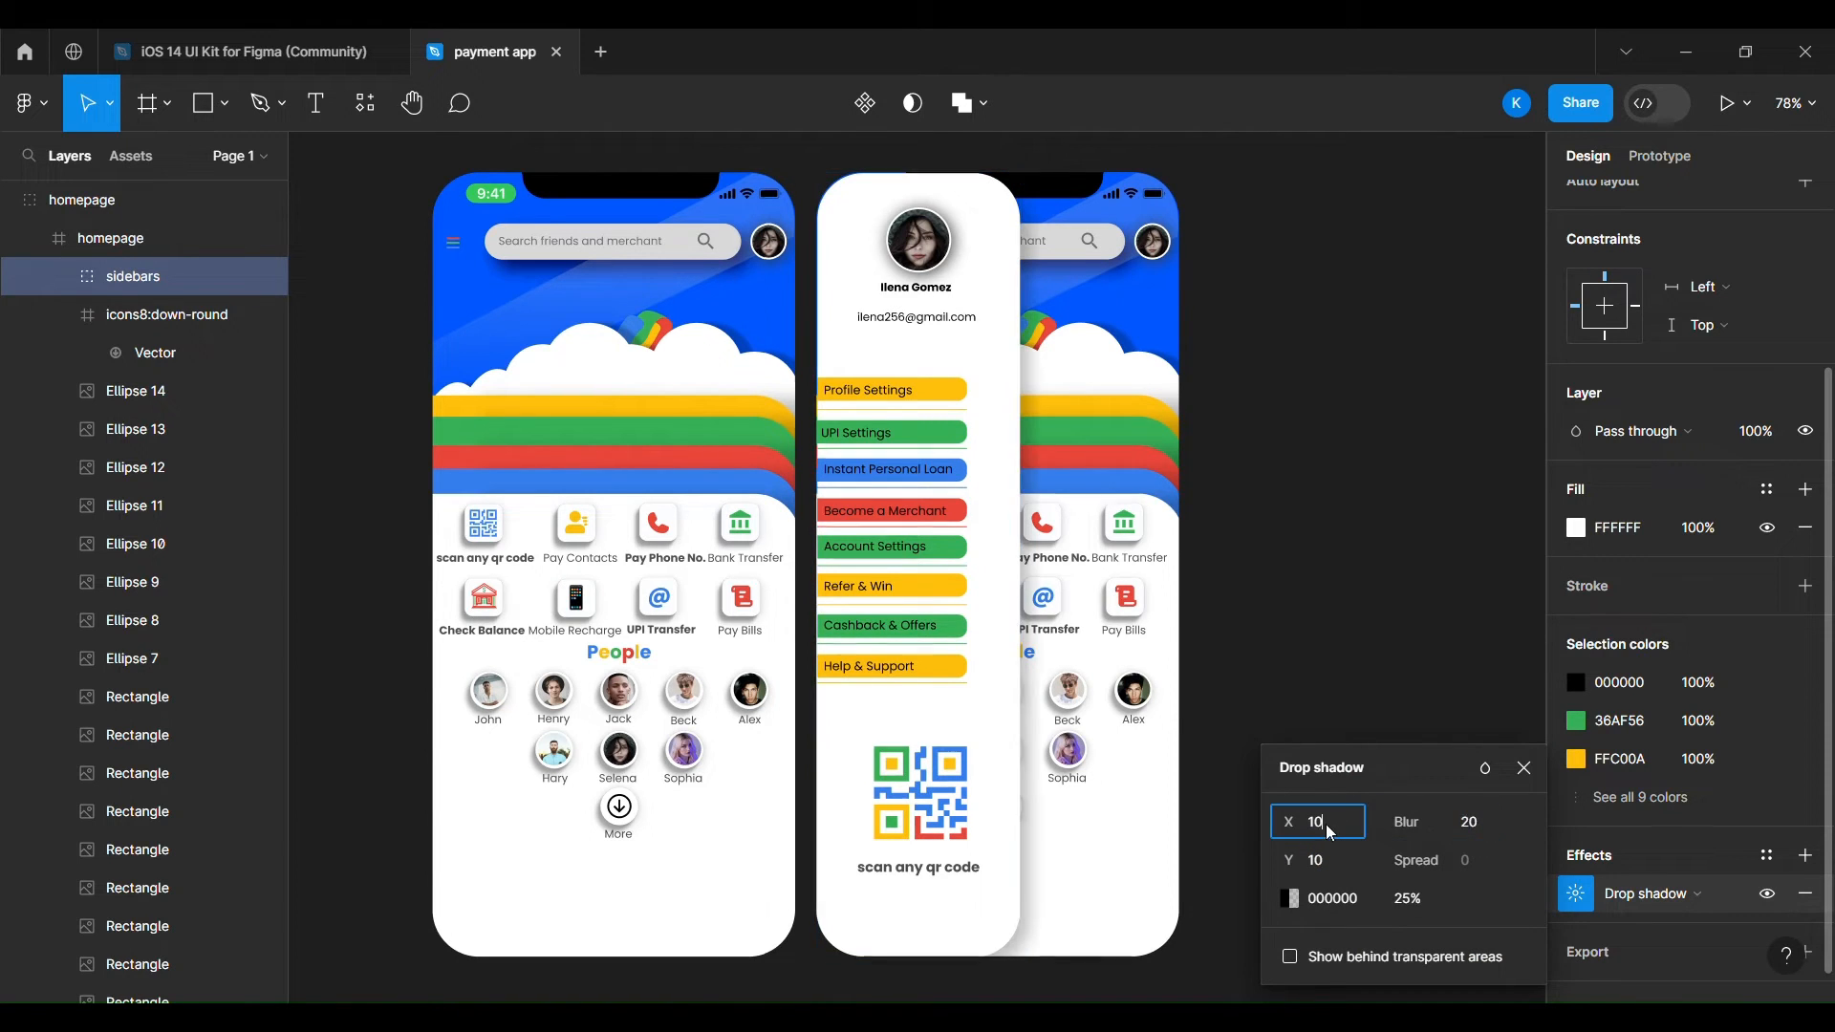
click(1343, 635)
click(1004, 566)
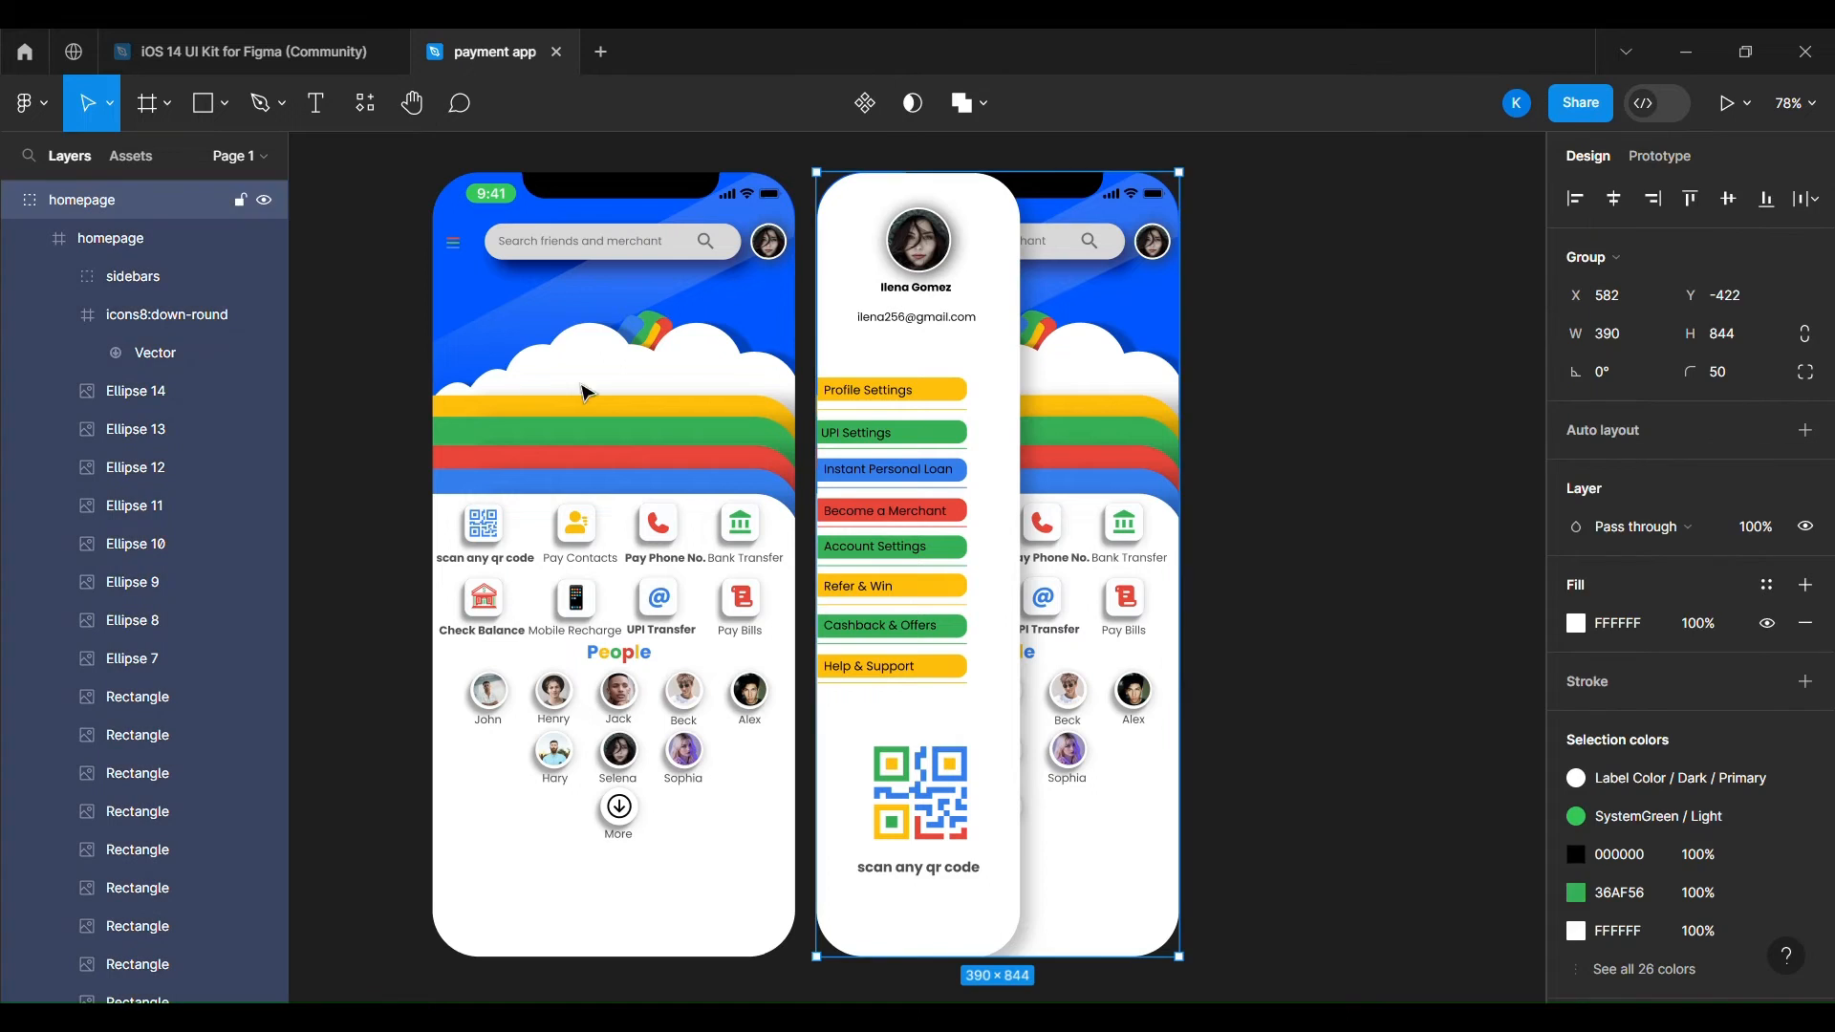
Rename the group holding the side menu overlay on the home screen copy as "side1".
double_click(115, 207)
text(si)
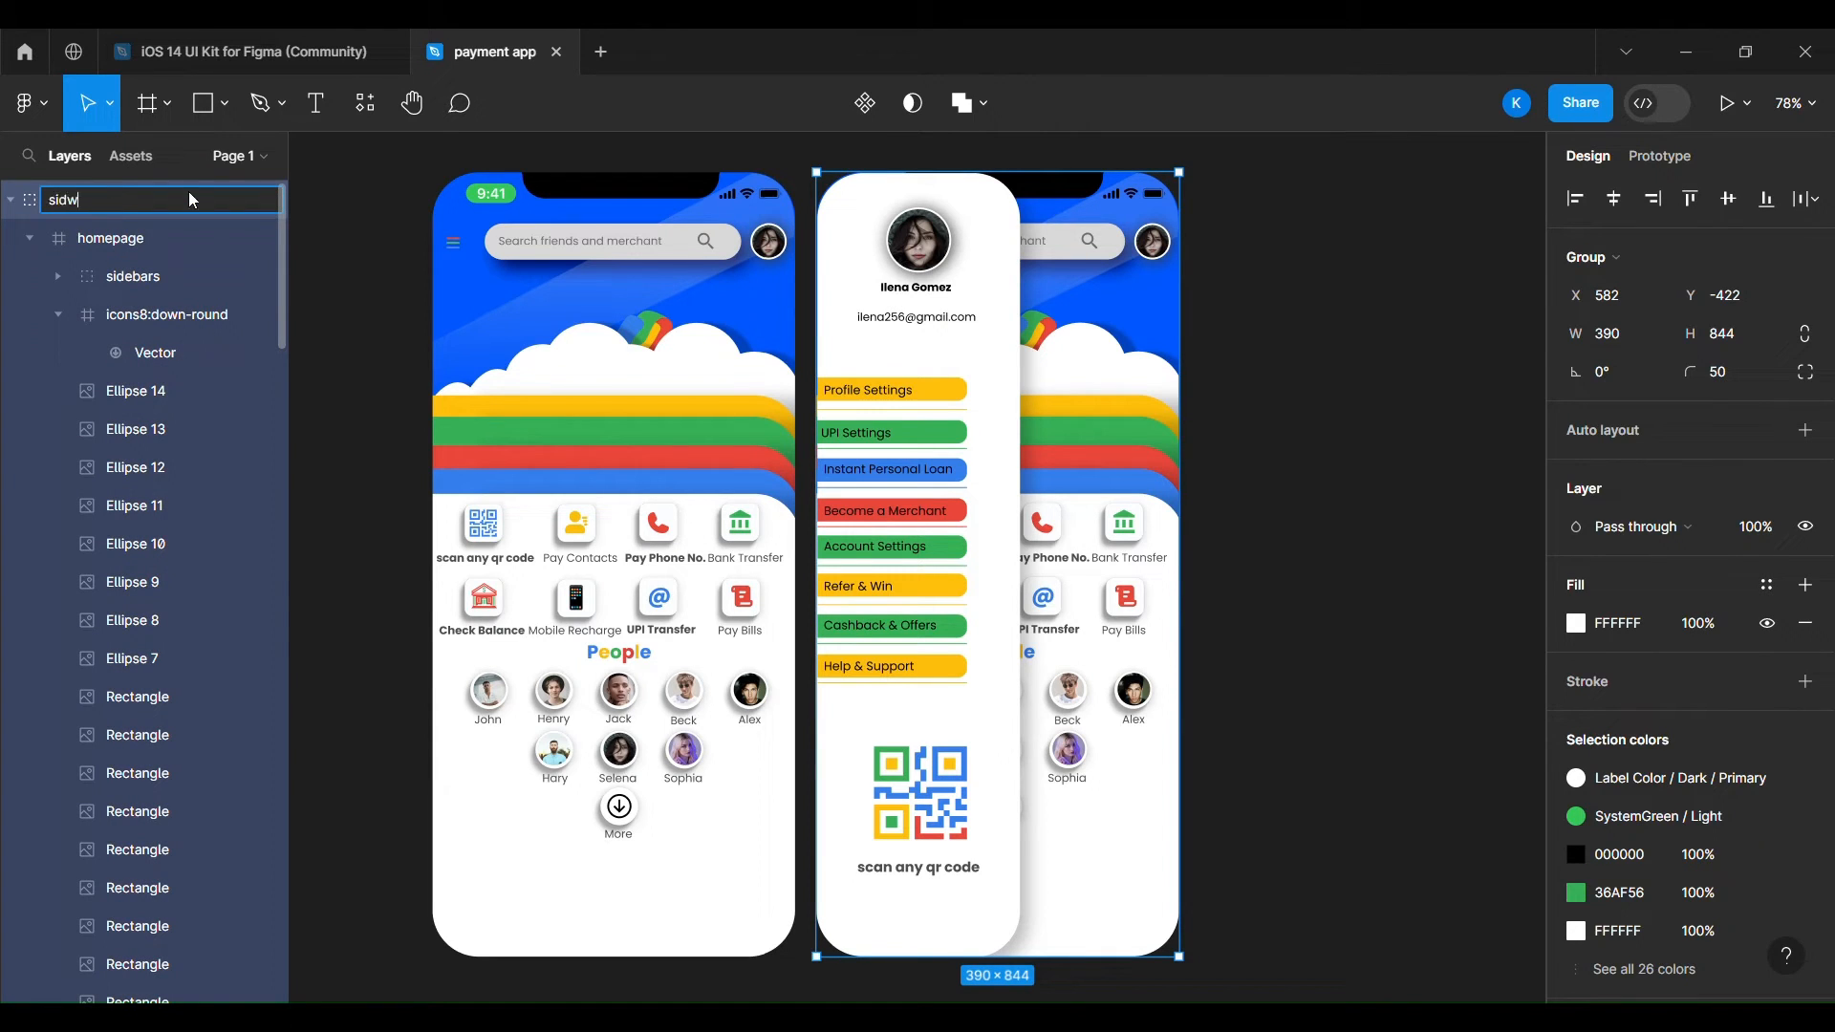
text(de1)
key(Return)
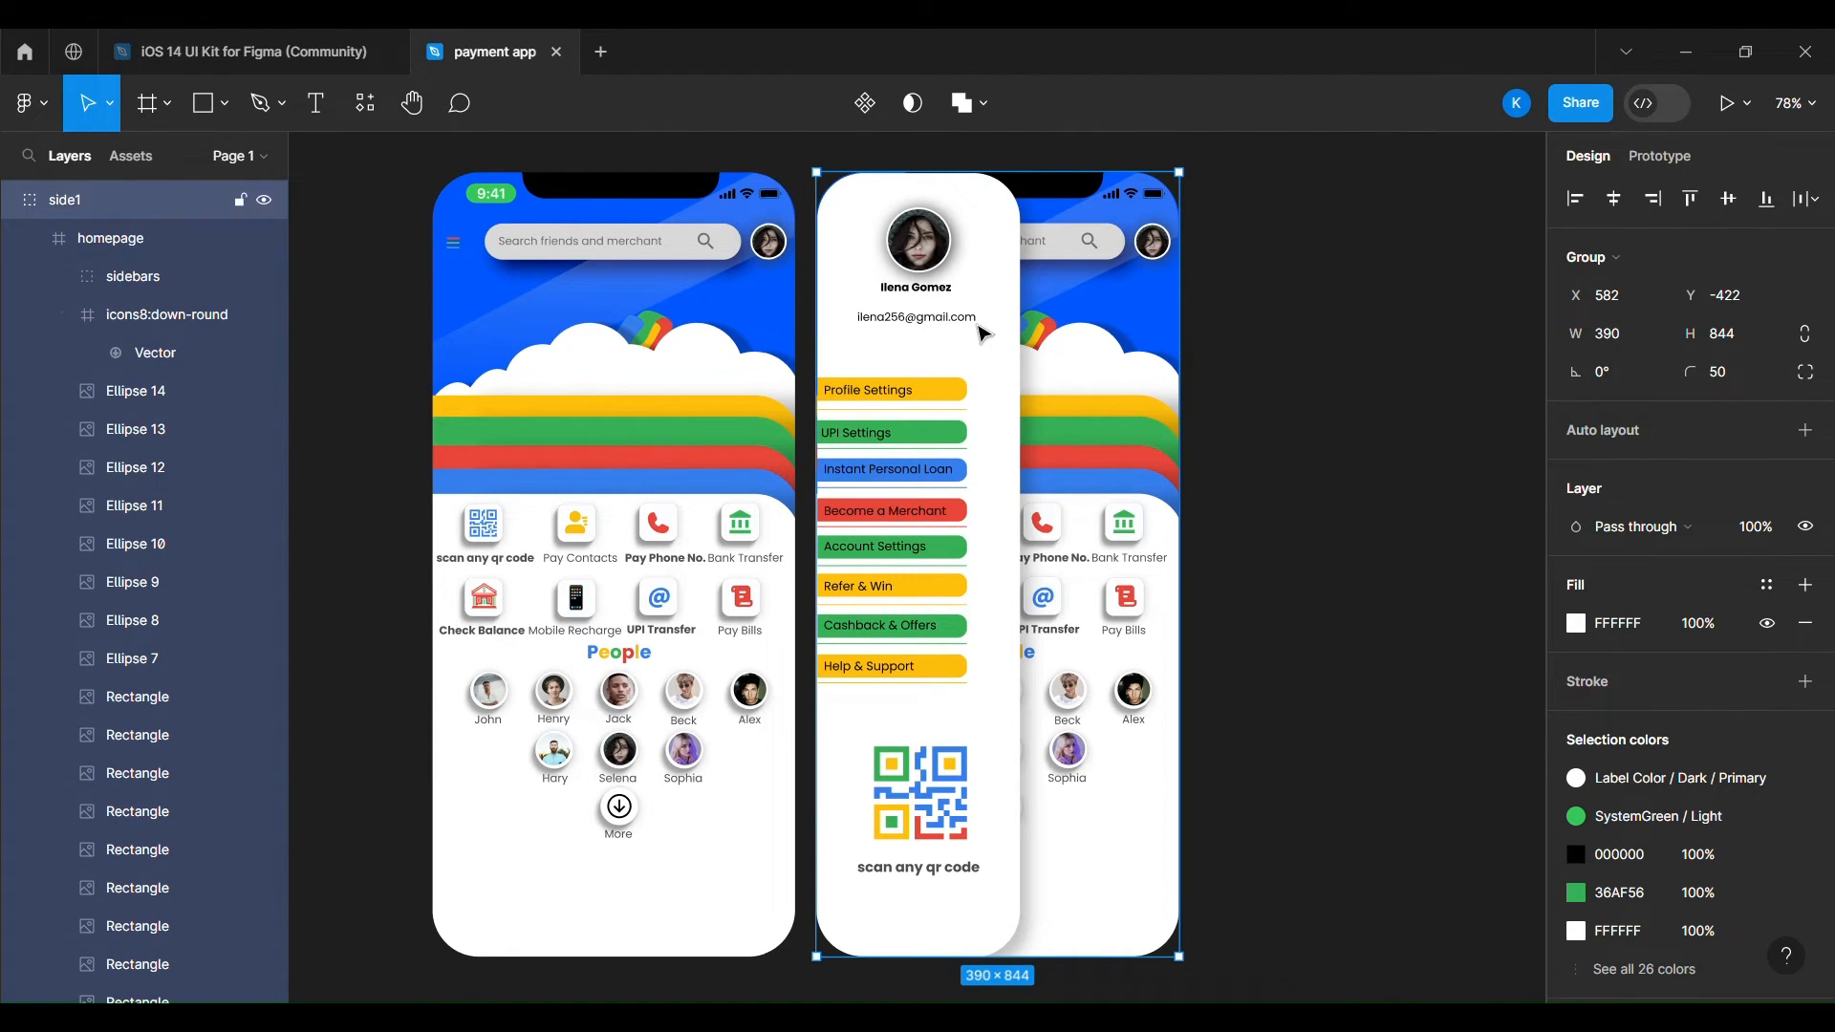
Shift the side1 group away from the original home screen to X 609, keeping Y at -422.
click(1284, 412)
drag(1068, 376, 1095, 379)
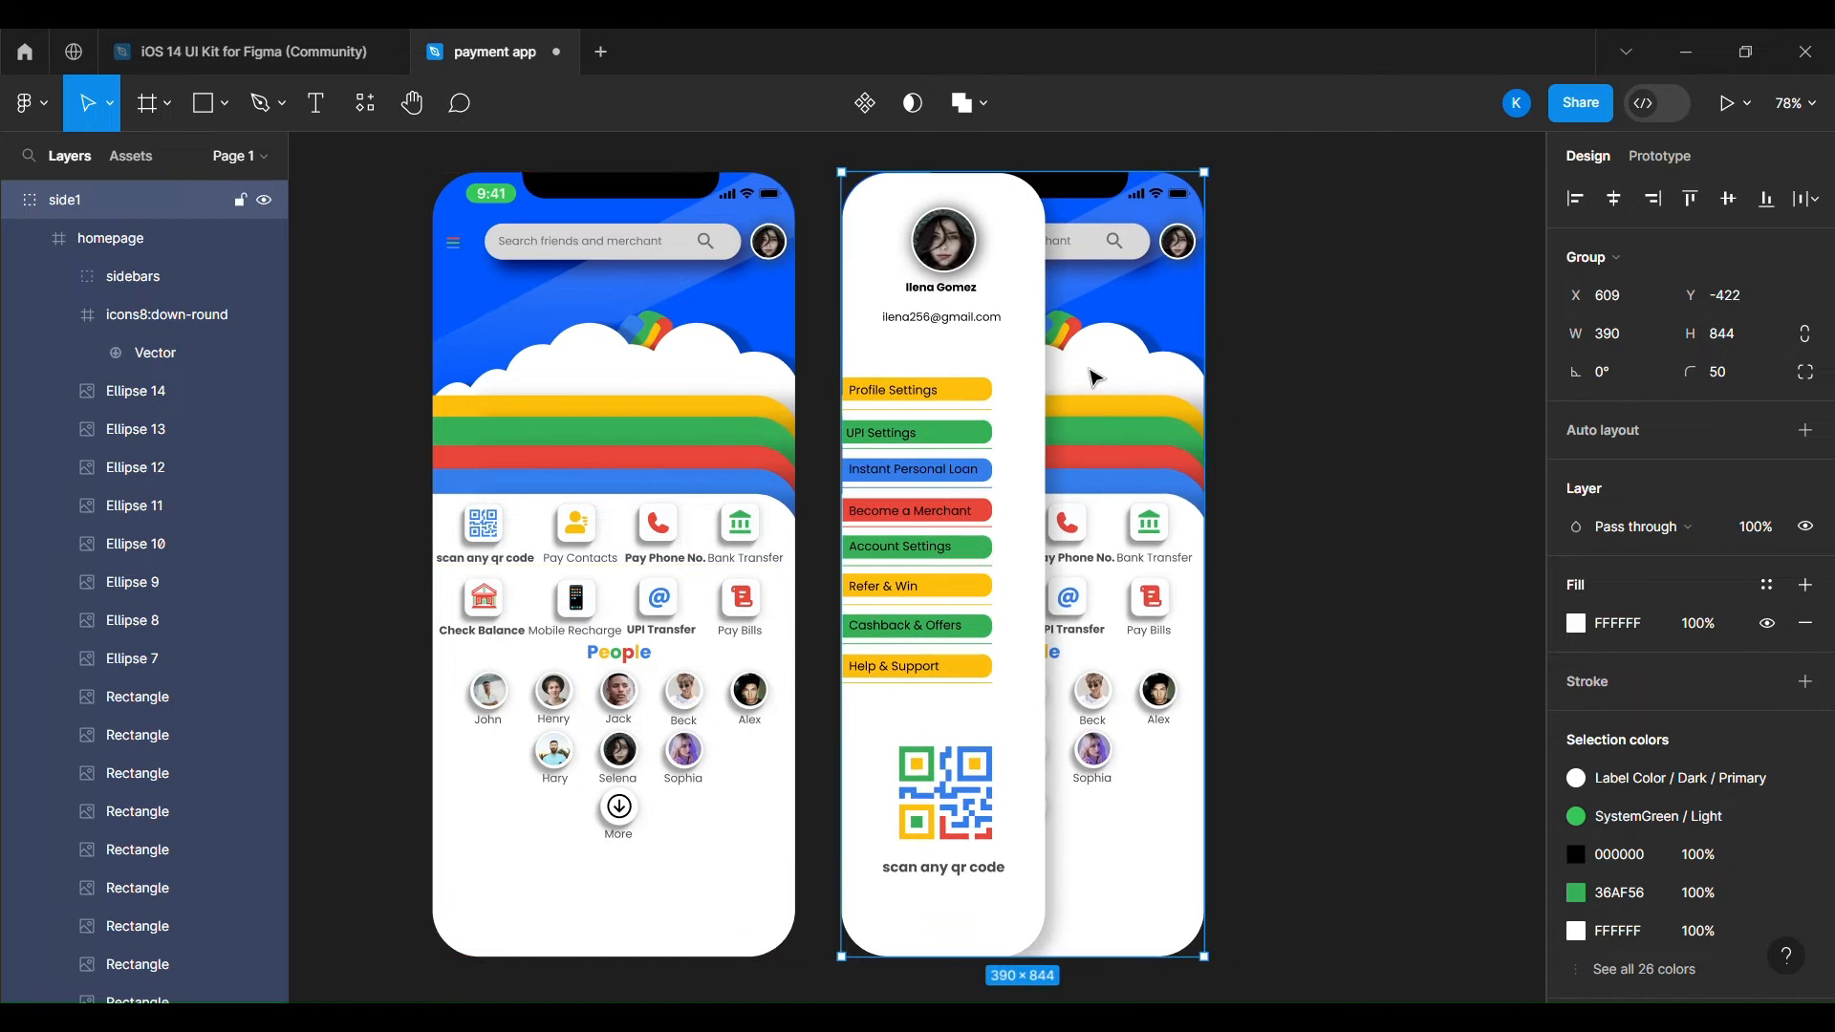
right_click(1095, 379)
key(Escape)
key(Escape)
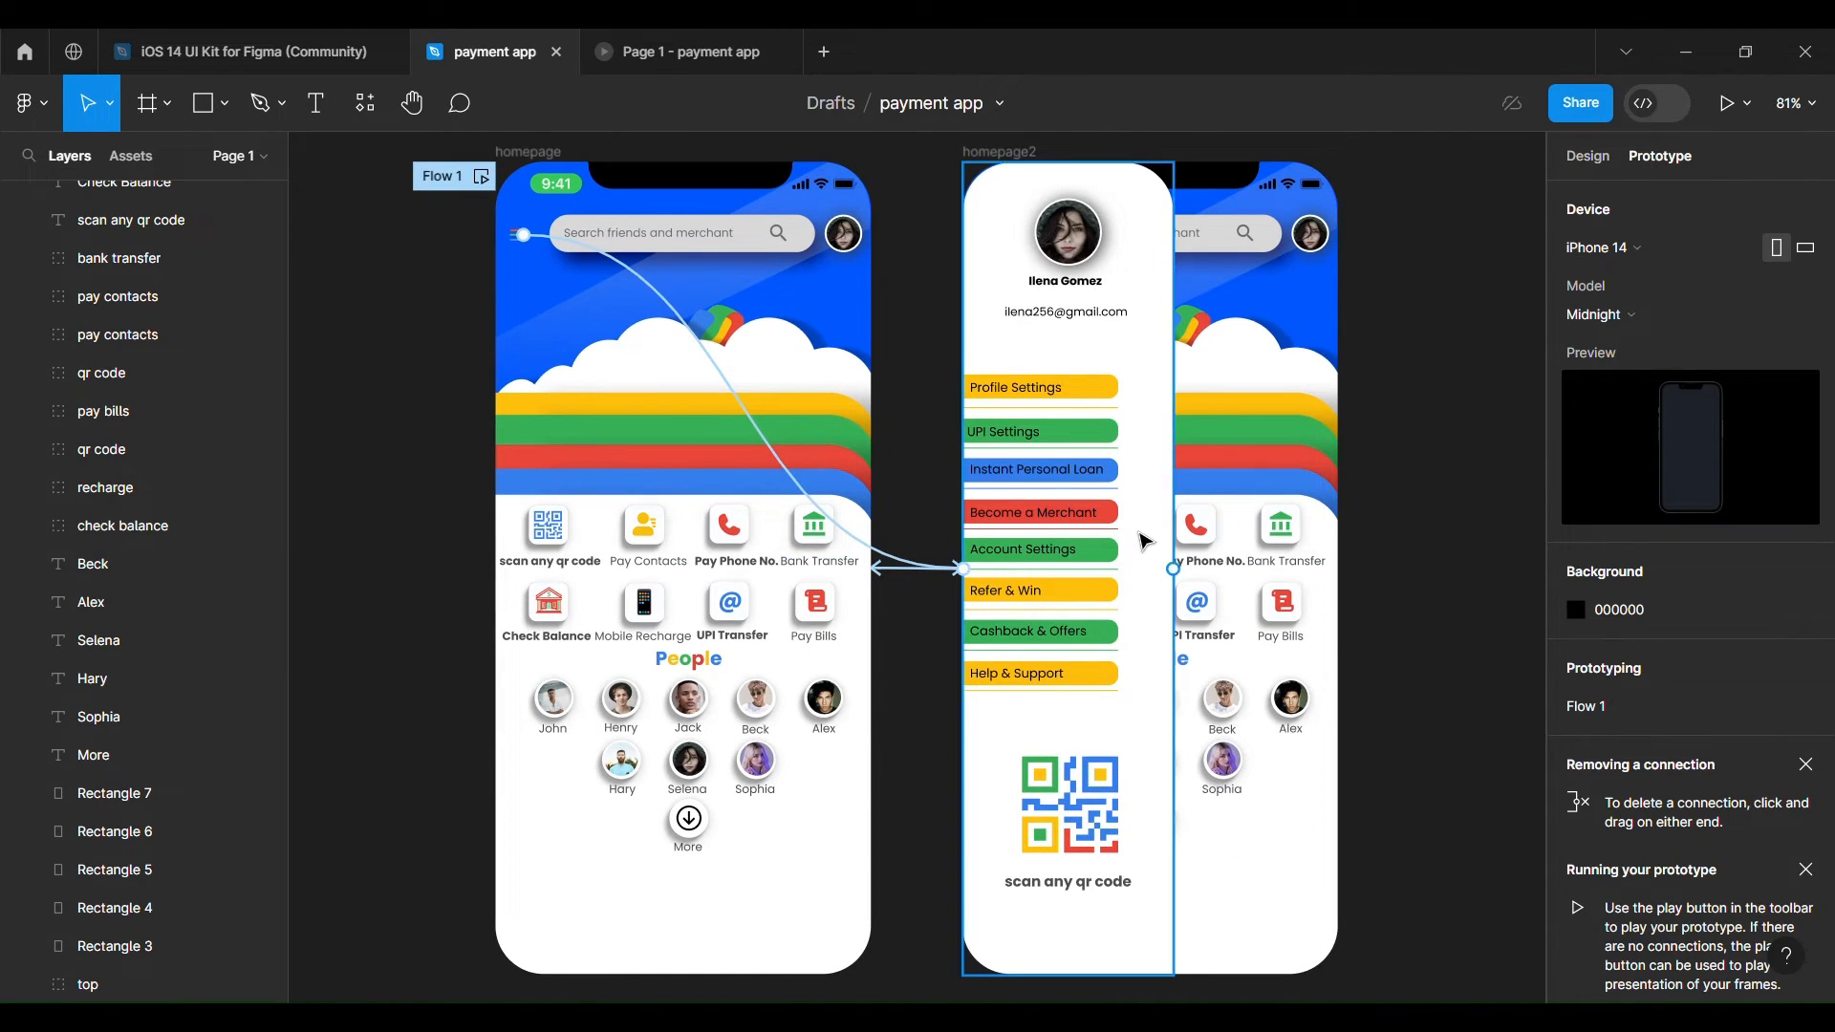
Examine the prototype connections between the homepage and homepage2 frames.
click(914, 568)
click(911, 528)
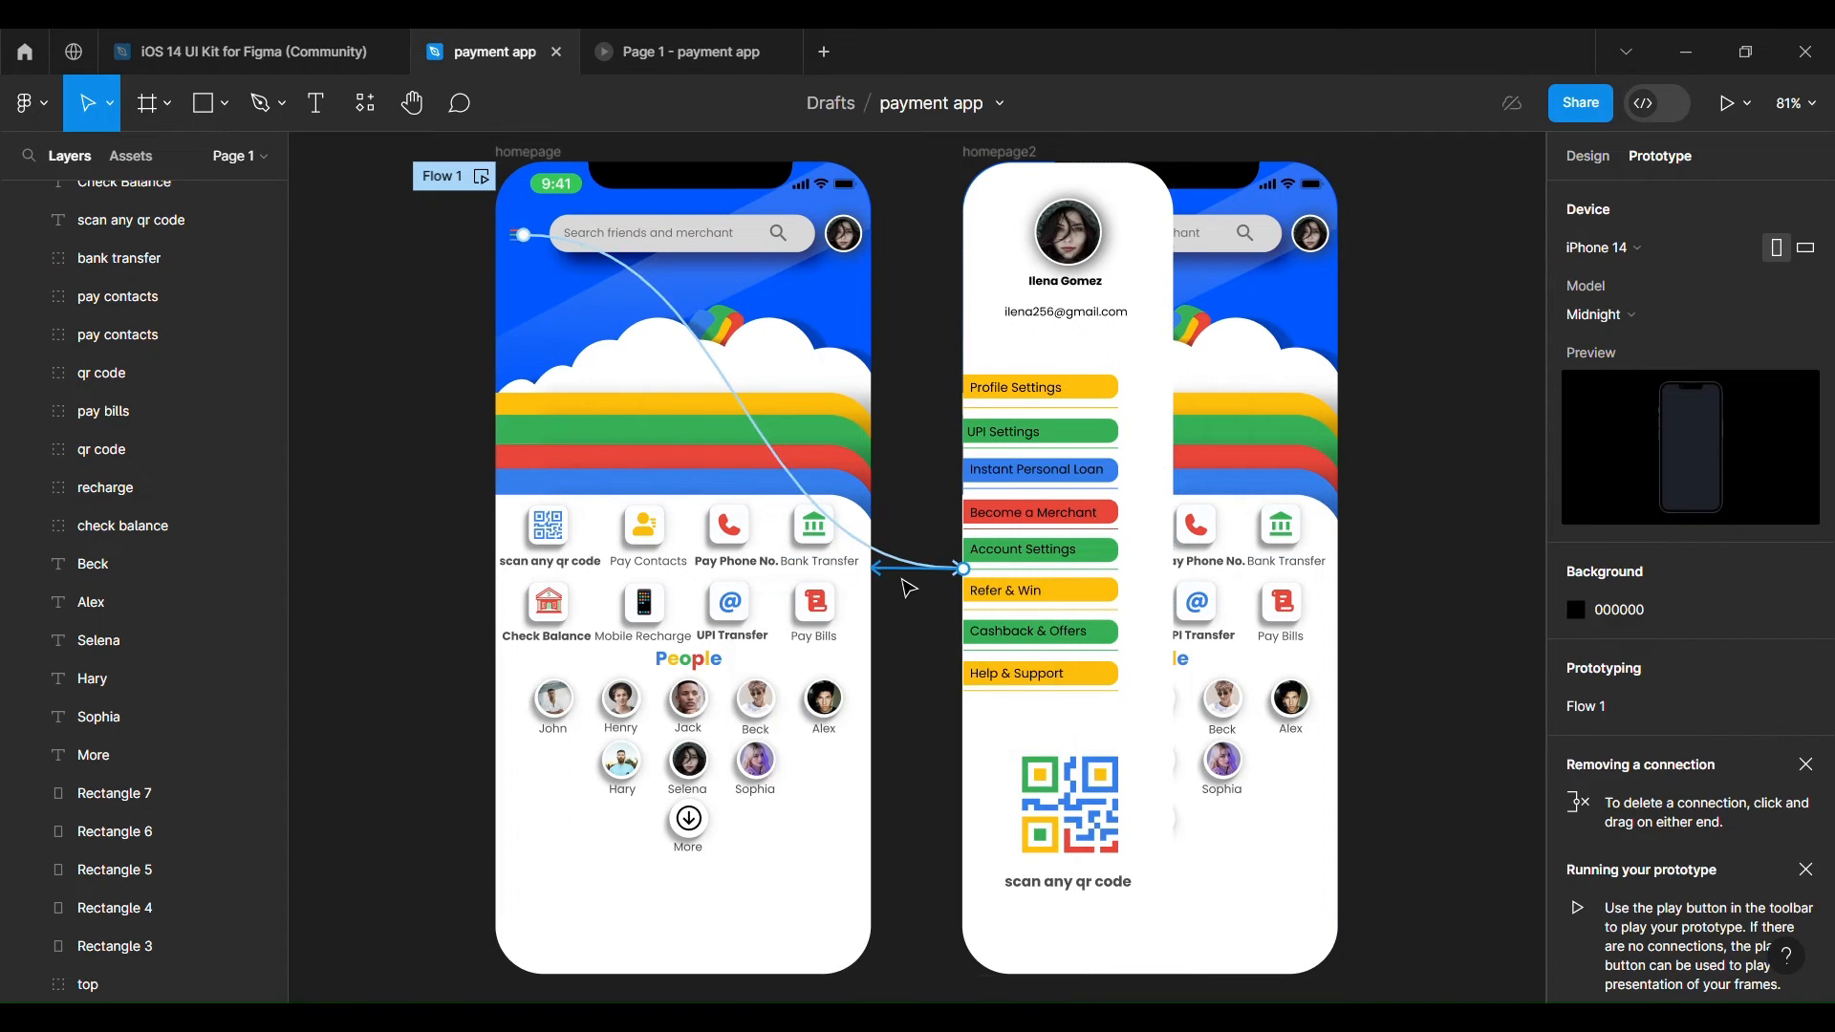
click(901, 575)
scroll(886, 680, up, 5)
scroll(886, 681, down, 5)
click(378, 613)
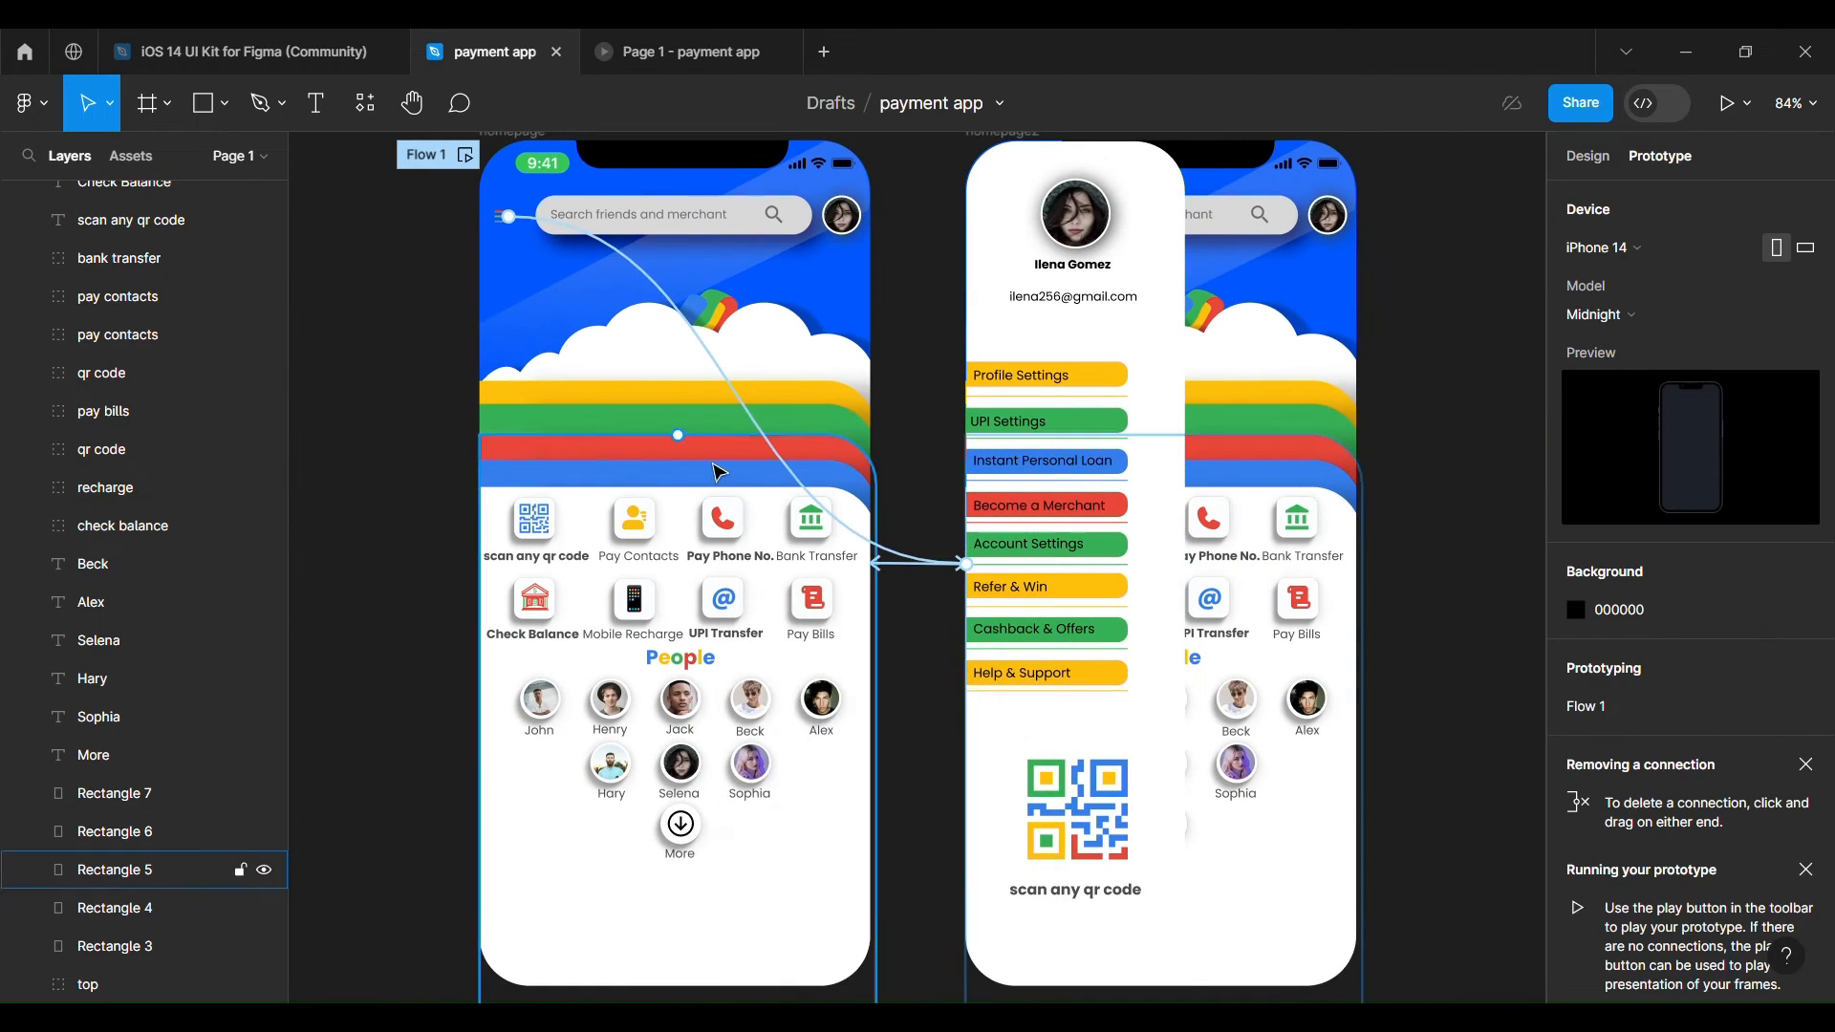
click(902, 566)
click(355, 739)
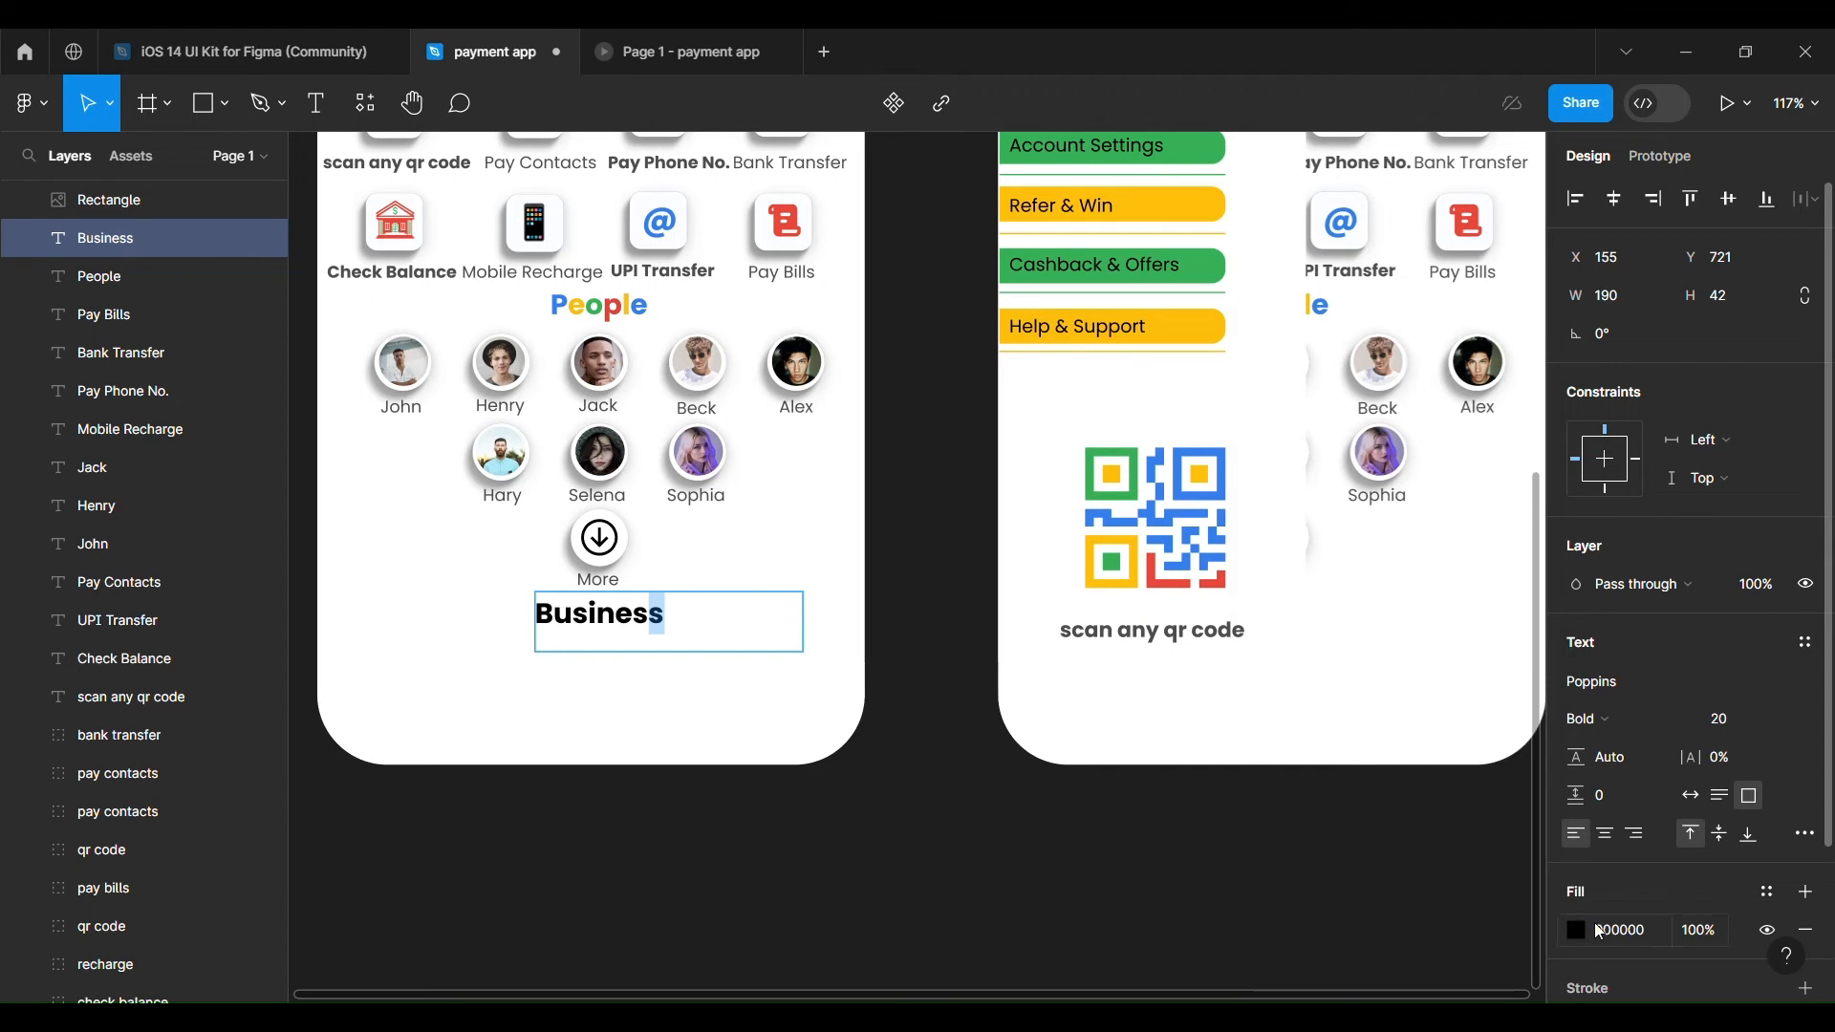
Colour the last five letters of the "Business" heading individually in yellow, red, blue and green, sampling the colours from the existing artwork.
click(1578, 930)
click(1295, 722)
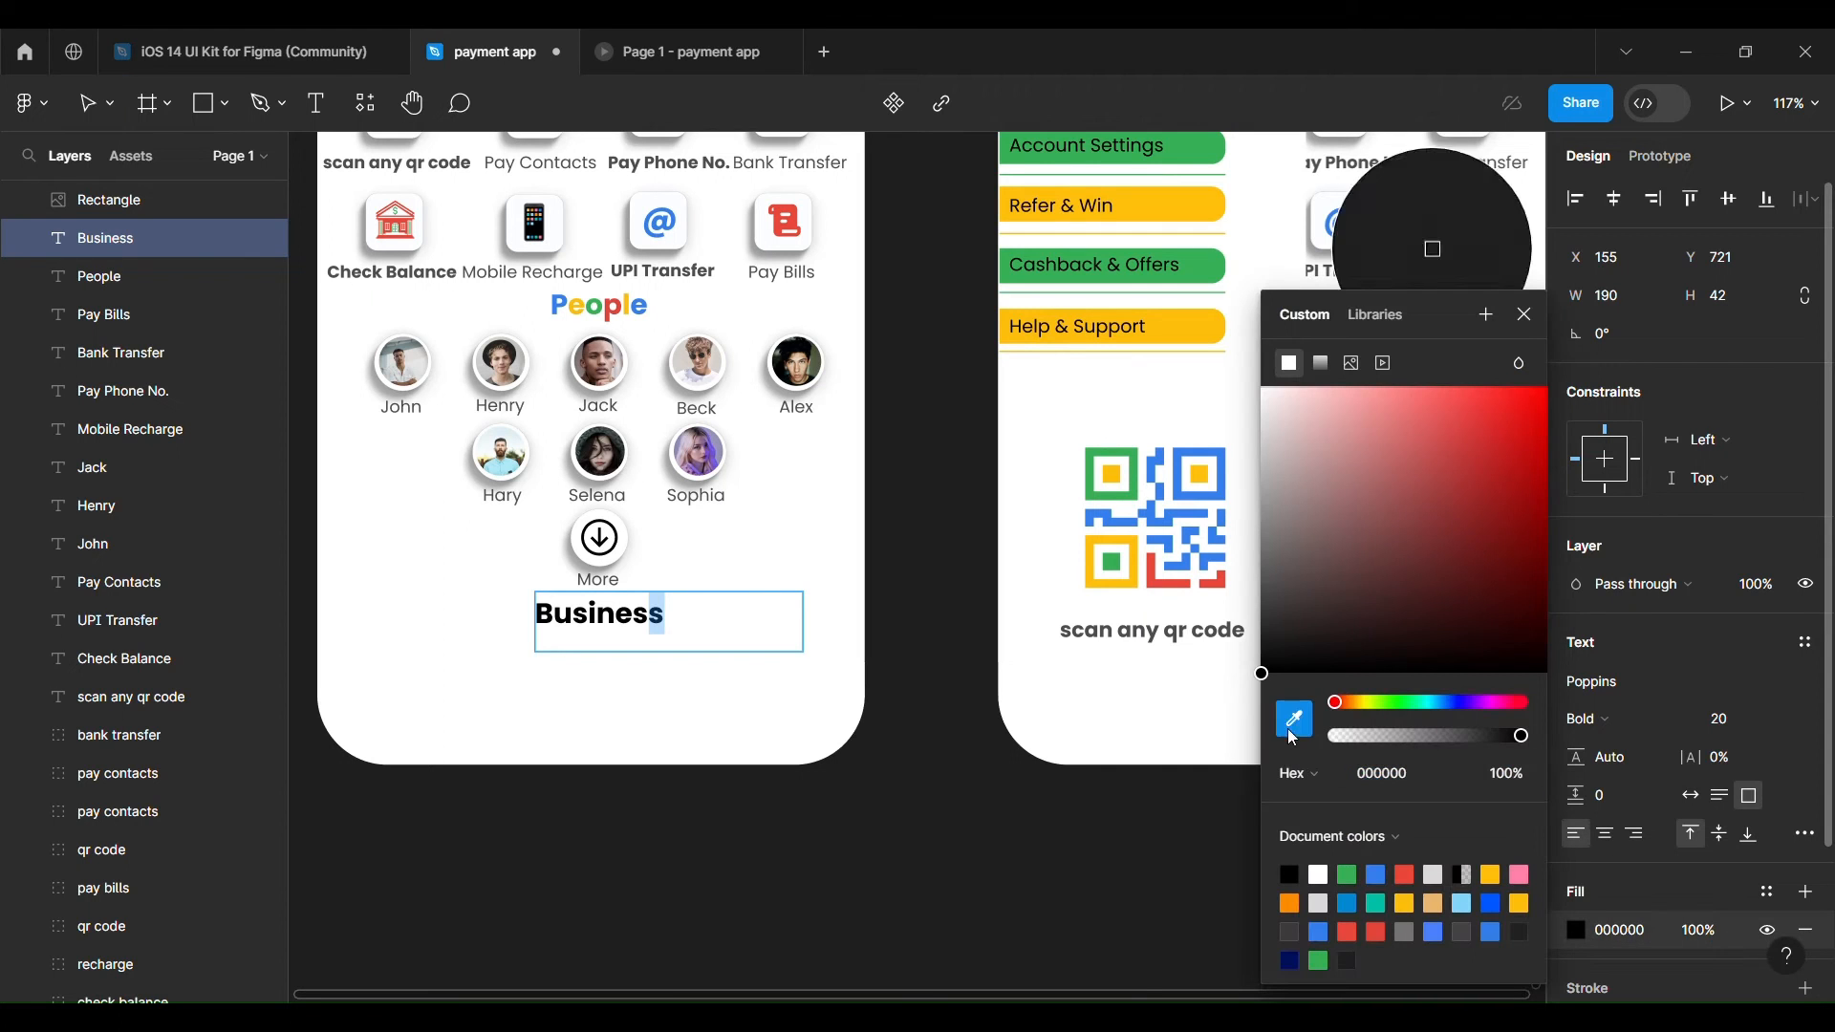
click(1173, 337)
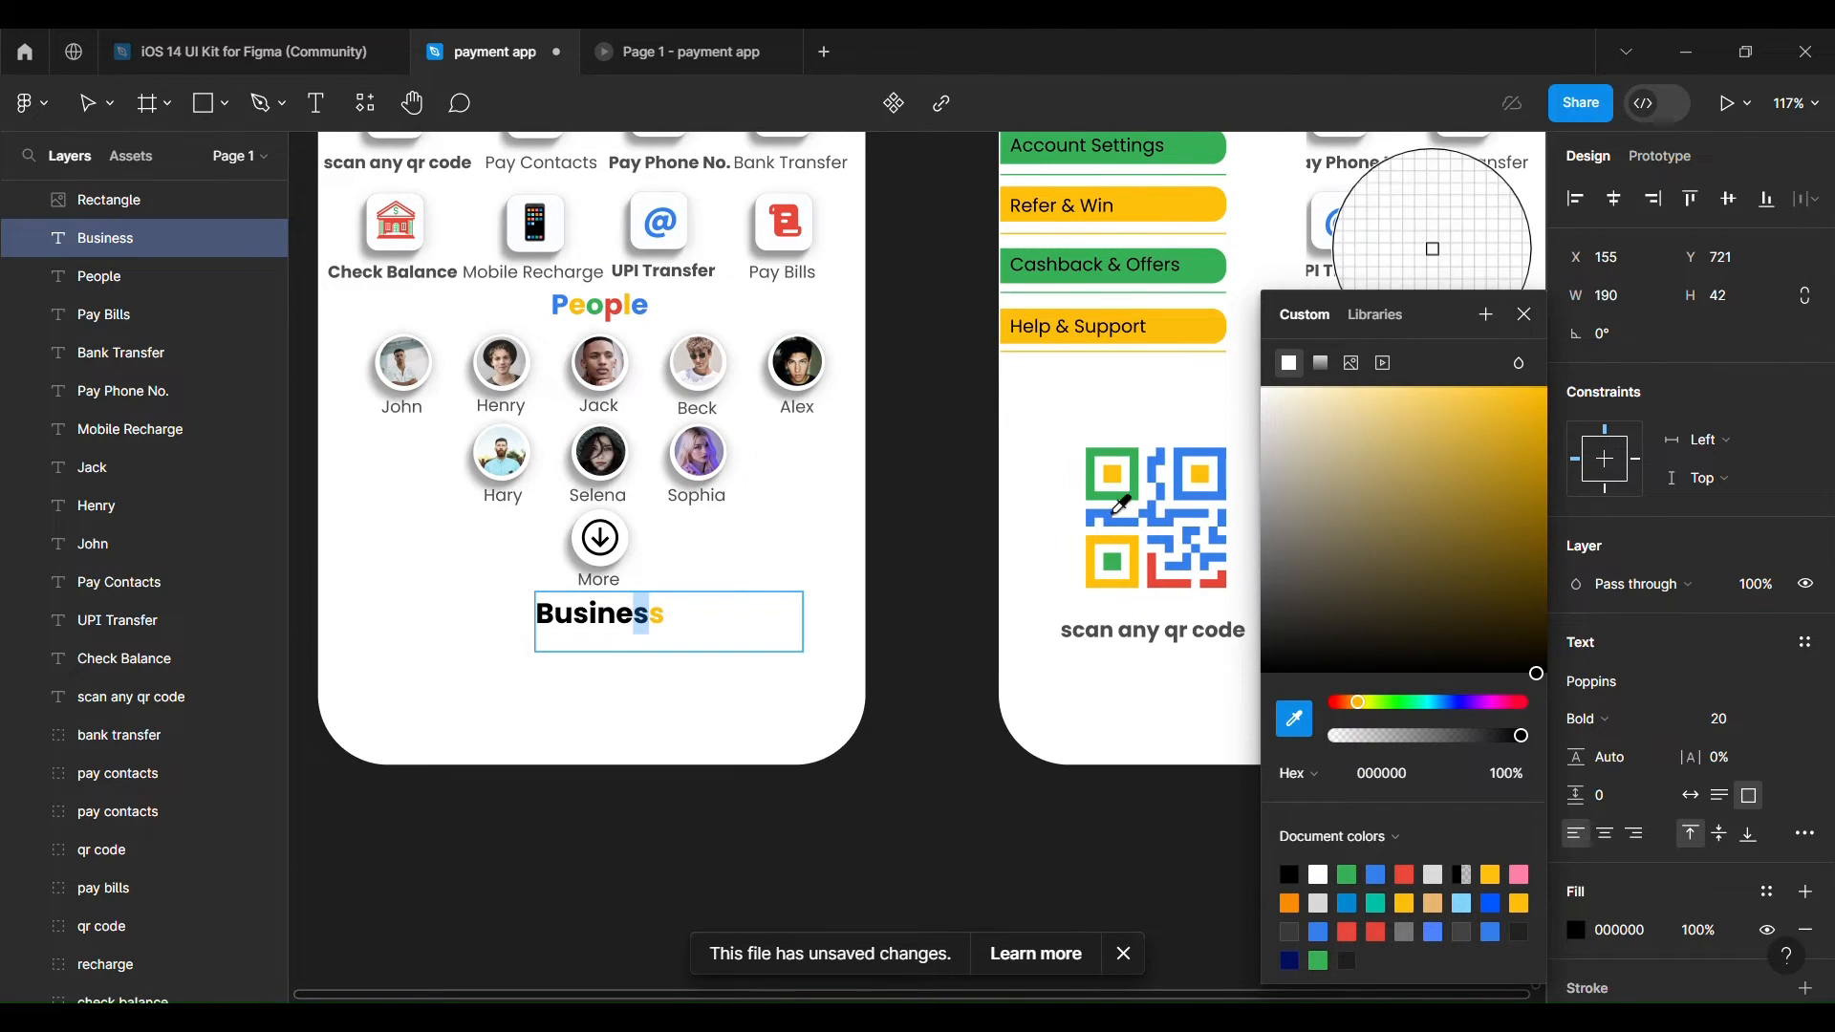
click(1165, 579)
drag(637, 629, 587, 628)
click(1294, 719)
click(1217, 517)
click(1294, 719)
click(1097, 497)
click(1294, 719)
click(660, 621)
Colour the first three letters of "Business" blue, yellow and red using colours sampled from the design.
click(1294, 719)
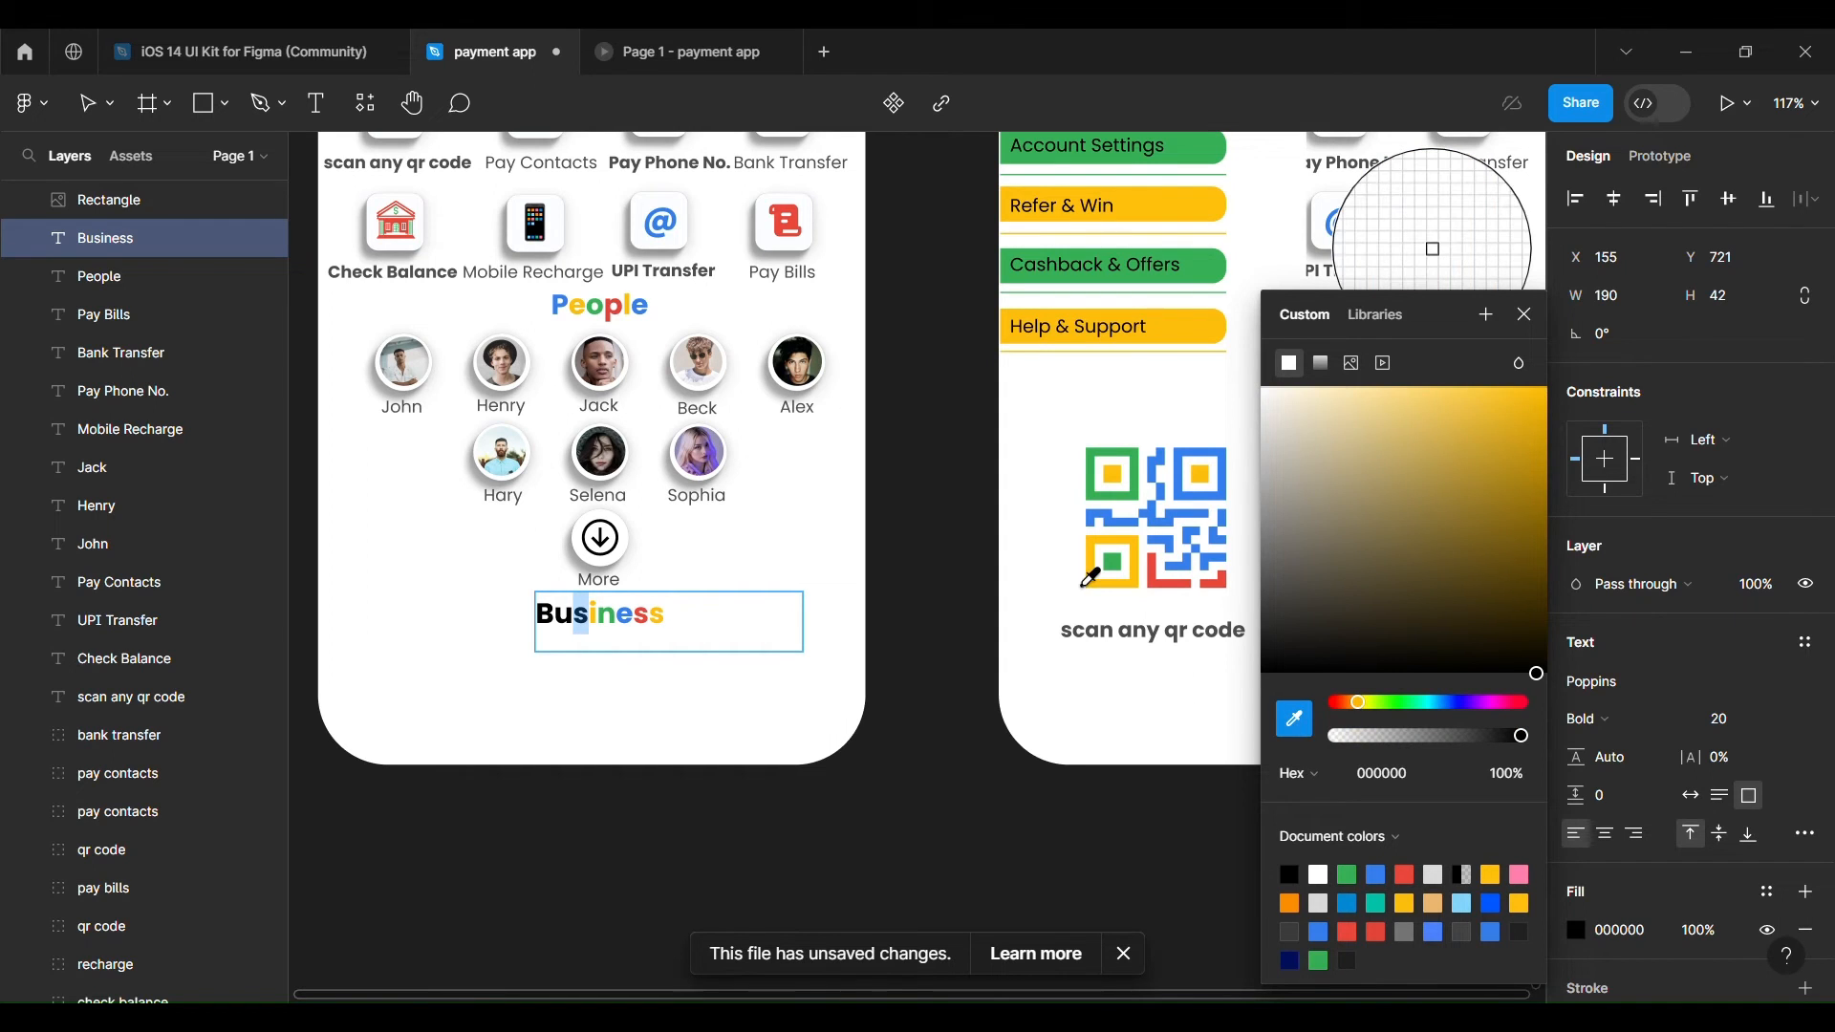
click(1348, 228)
click(1294, 719)
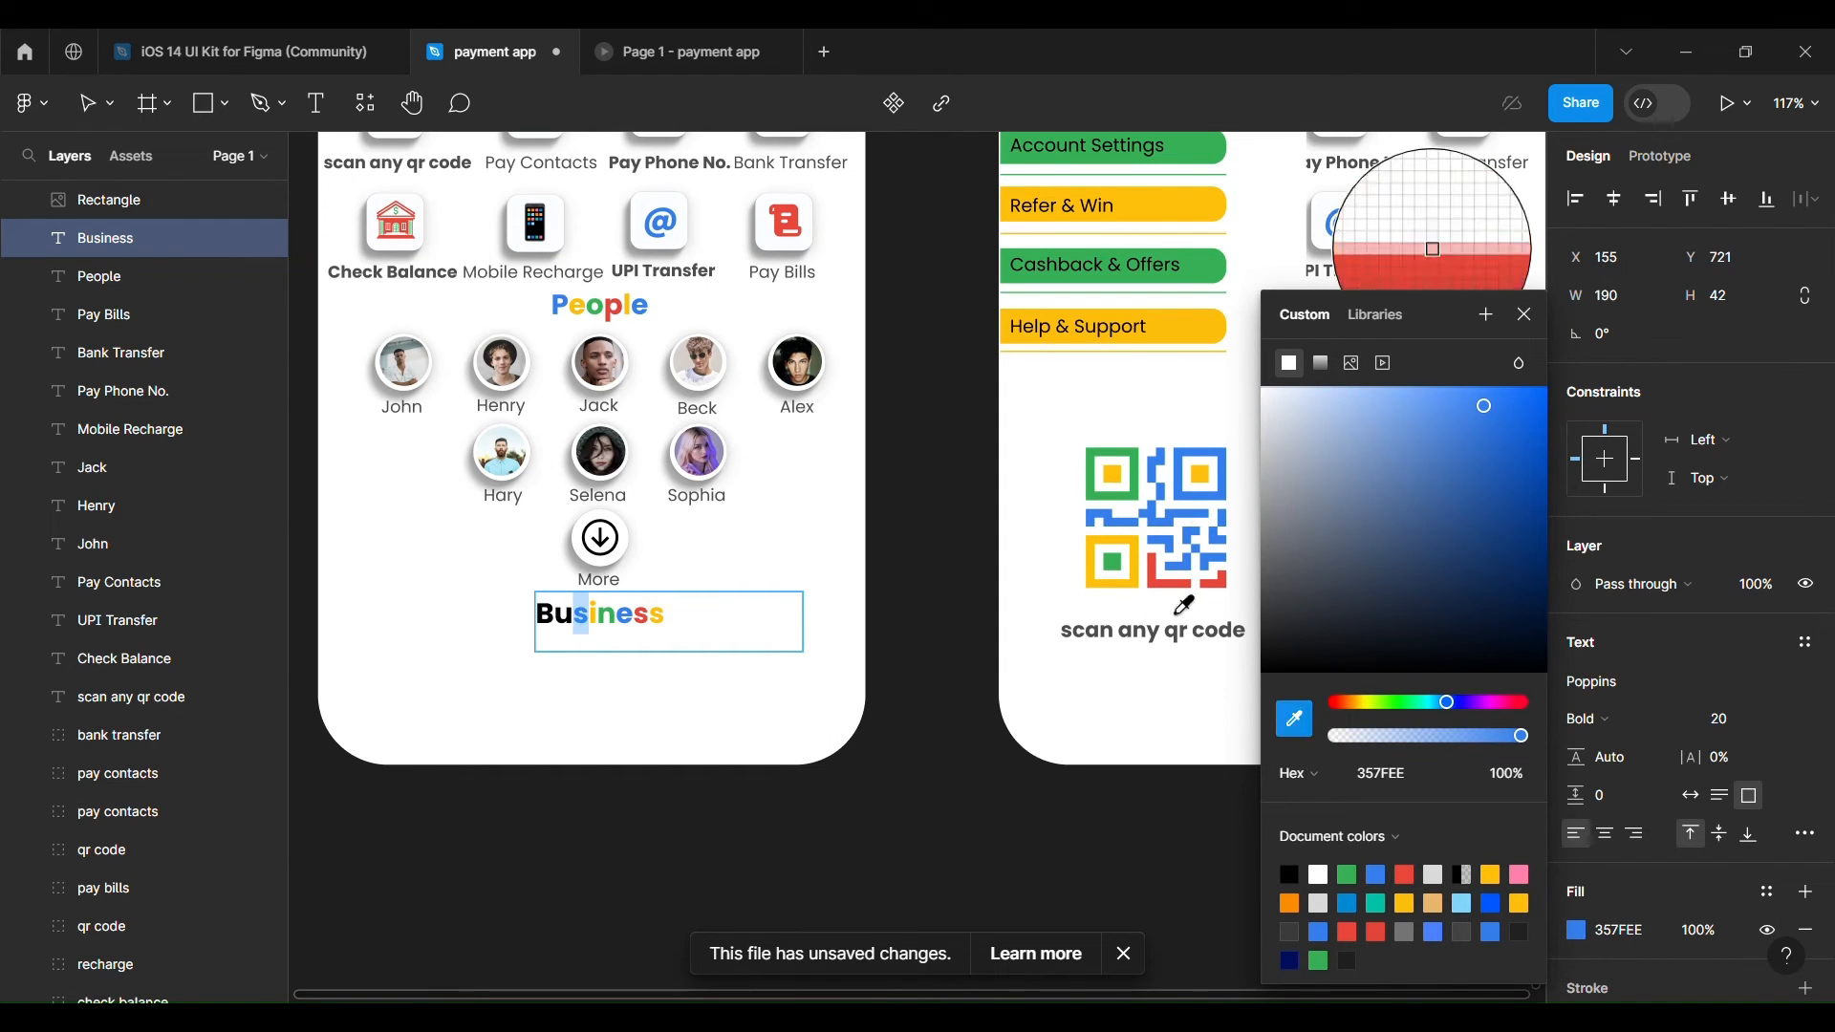
click(1451, 224)
drag(556, 628, 575, 627)
click(1294, 719)
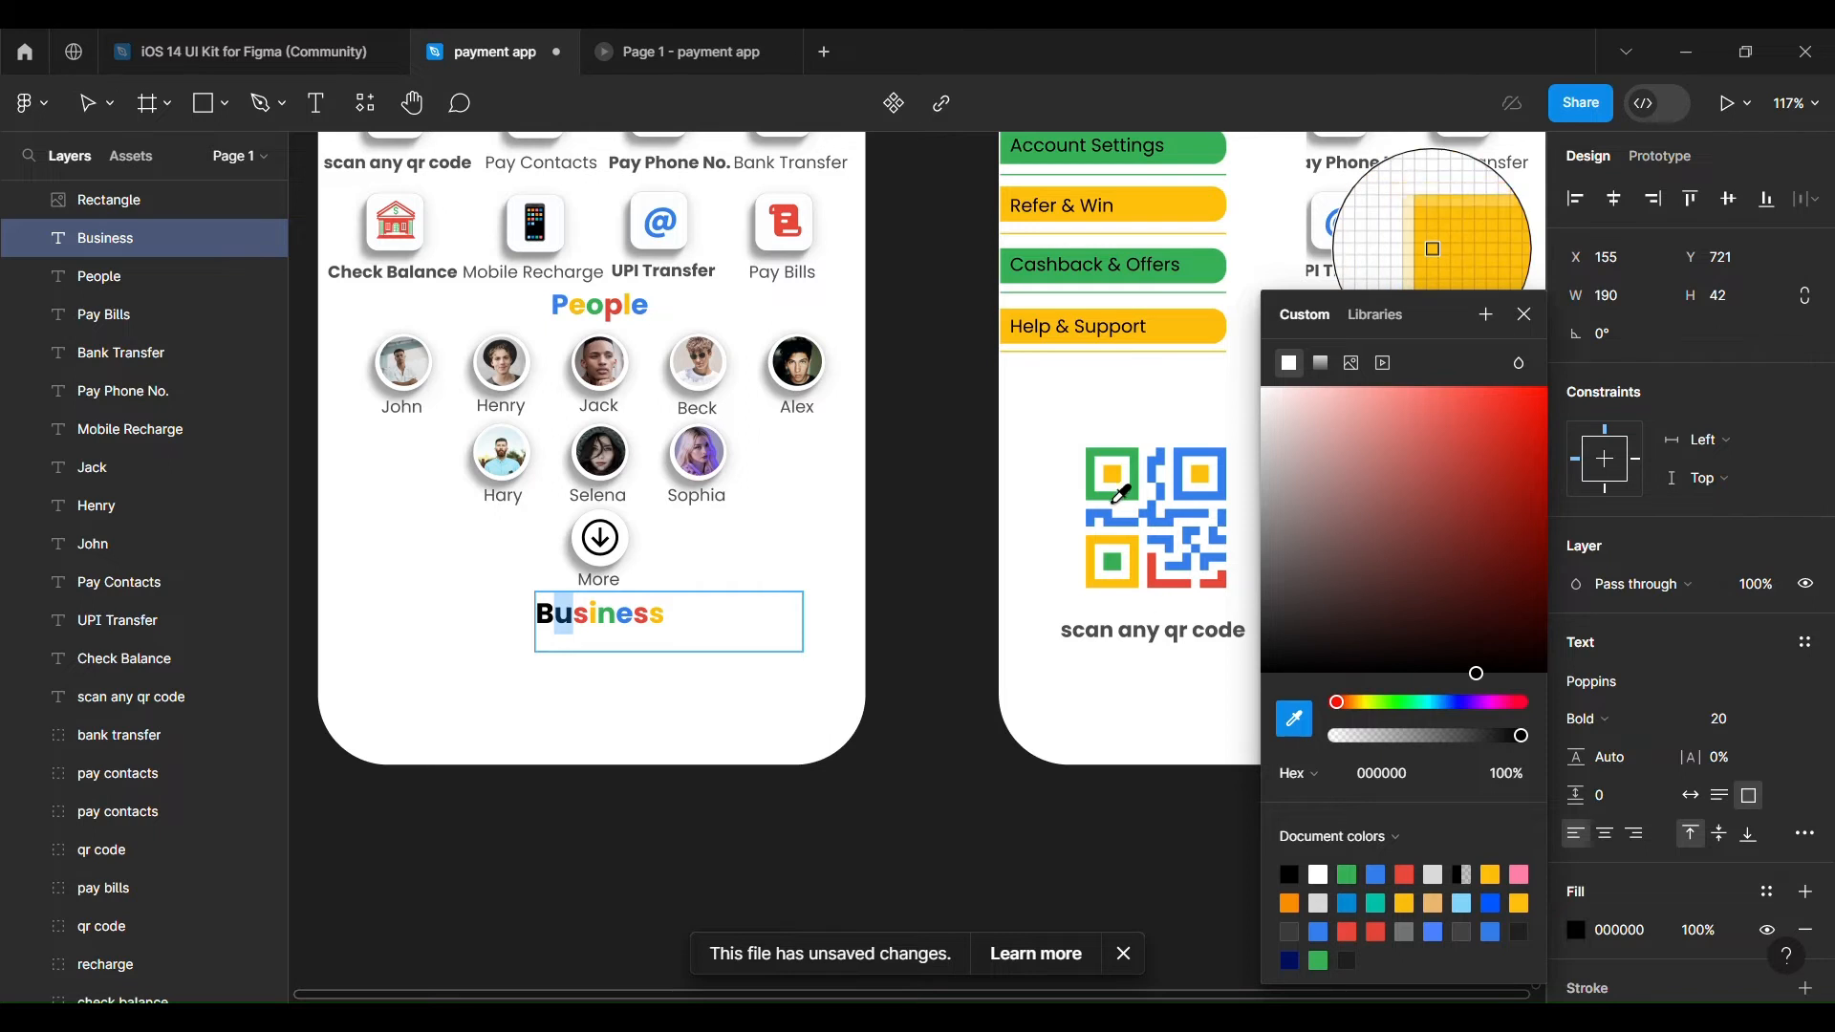
click(1121, 498)
drag(538, 622, 555, 621)
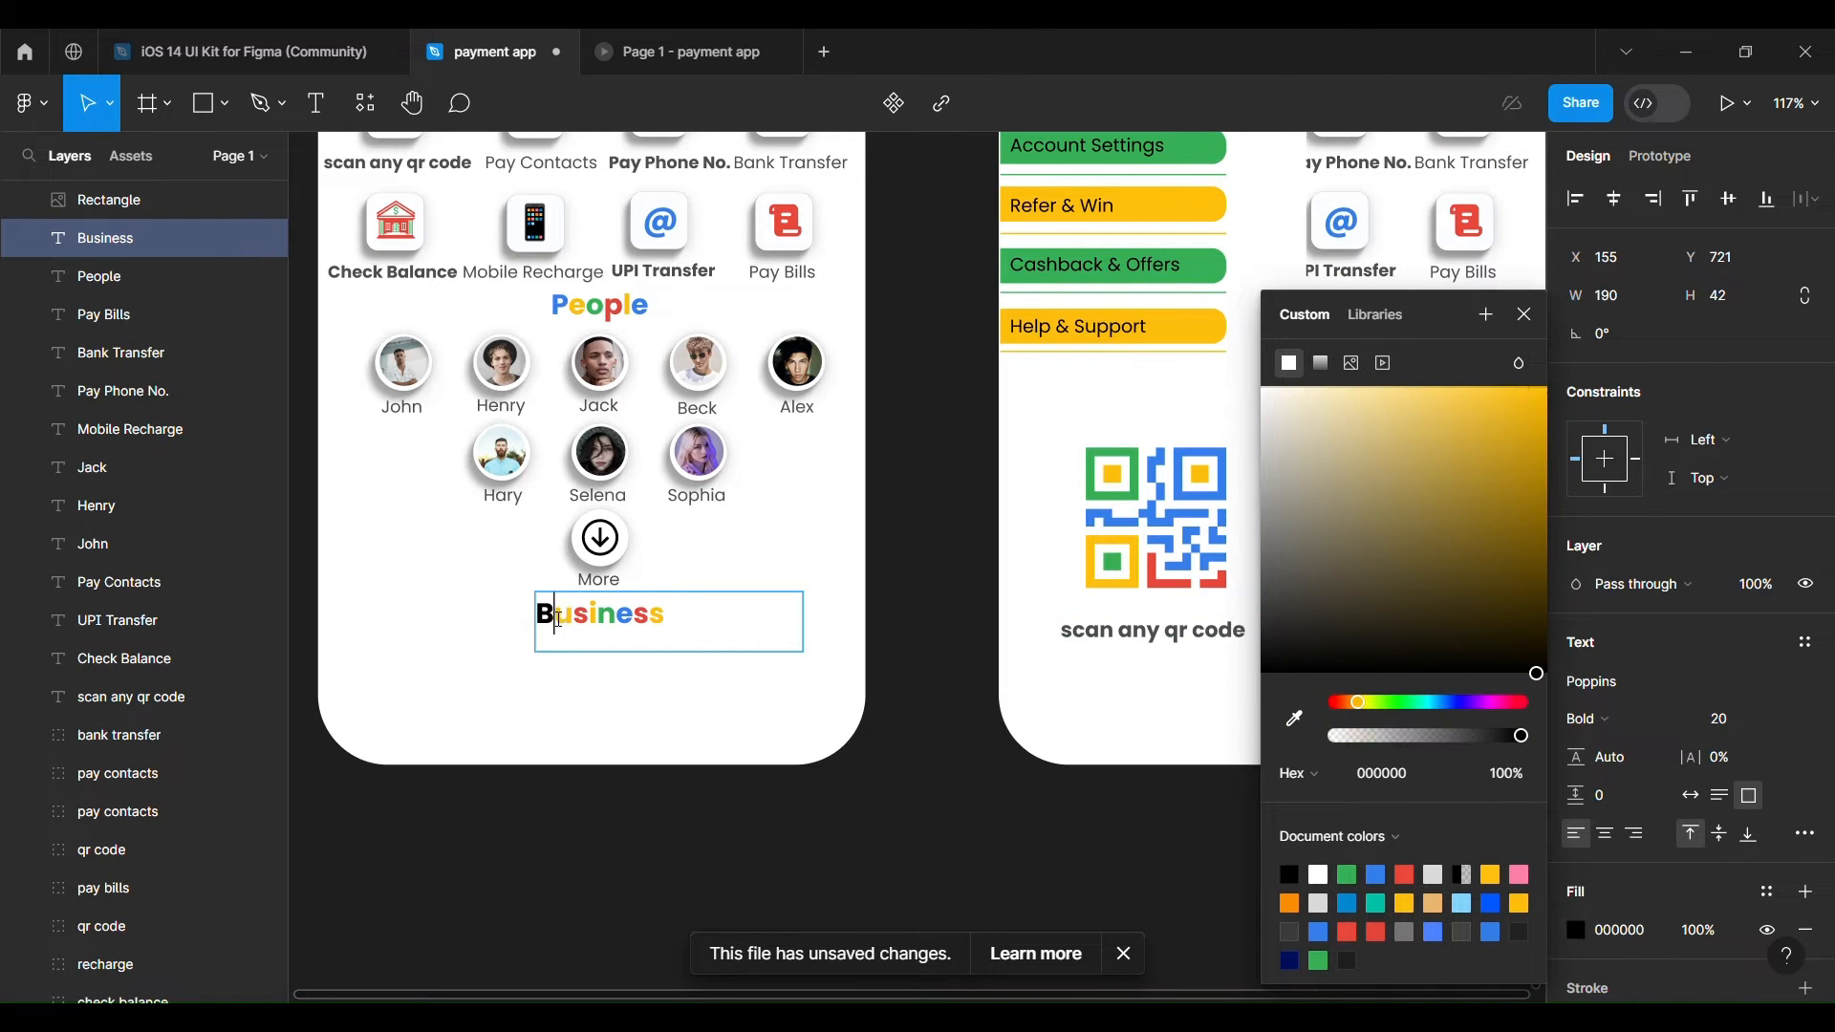
click(1294, 719)
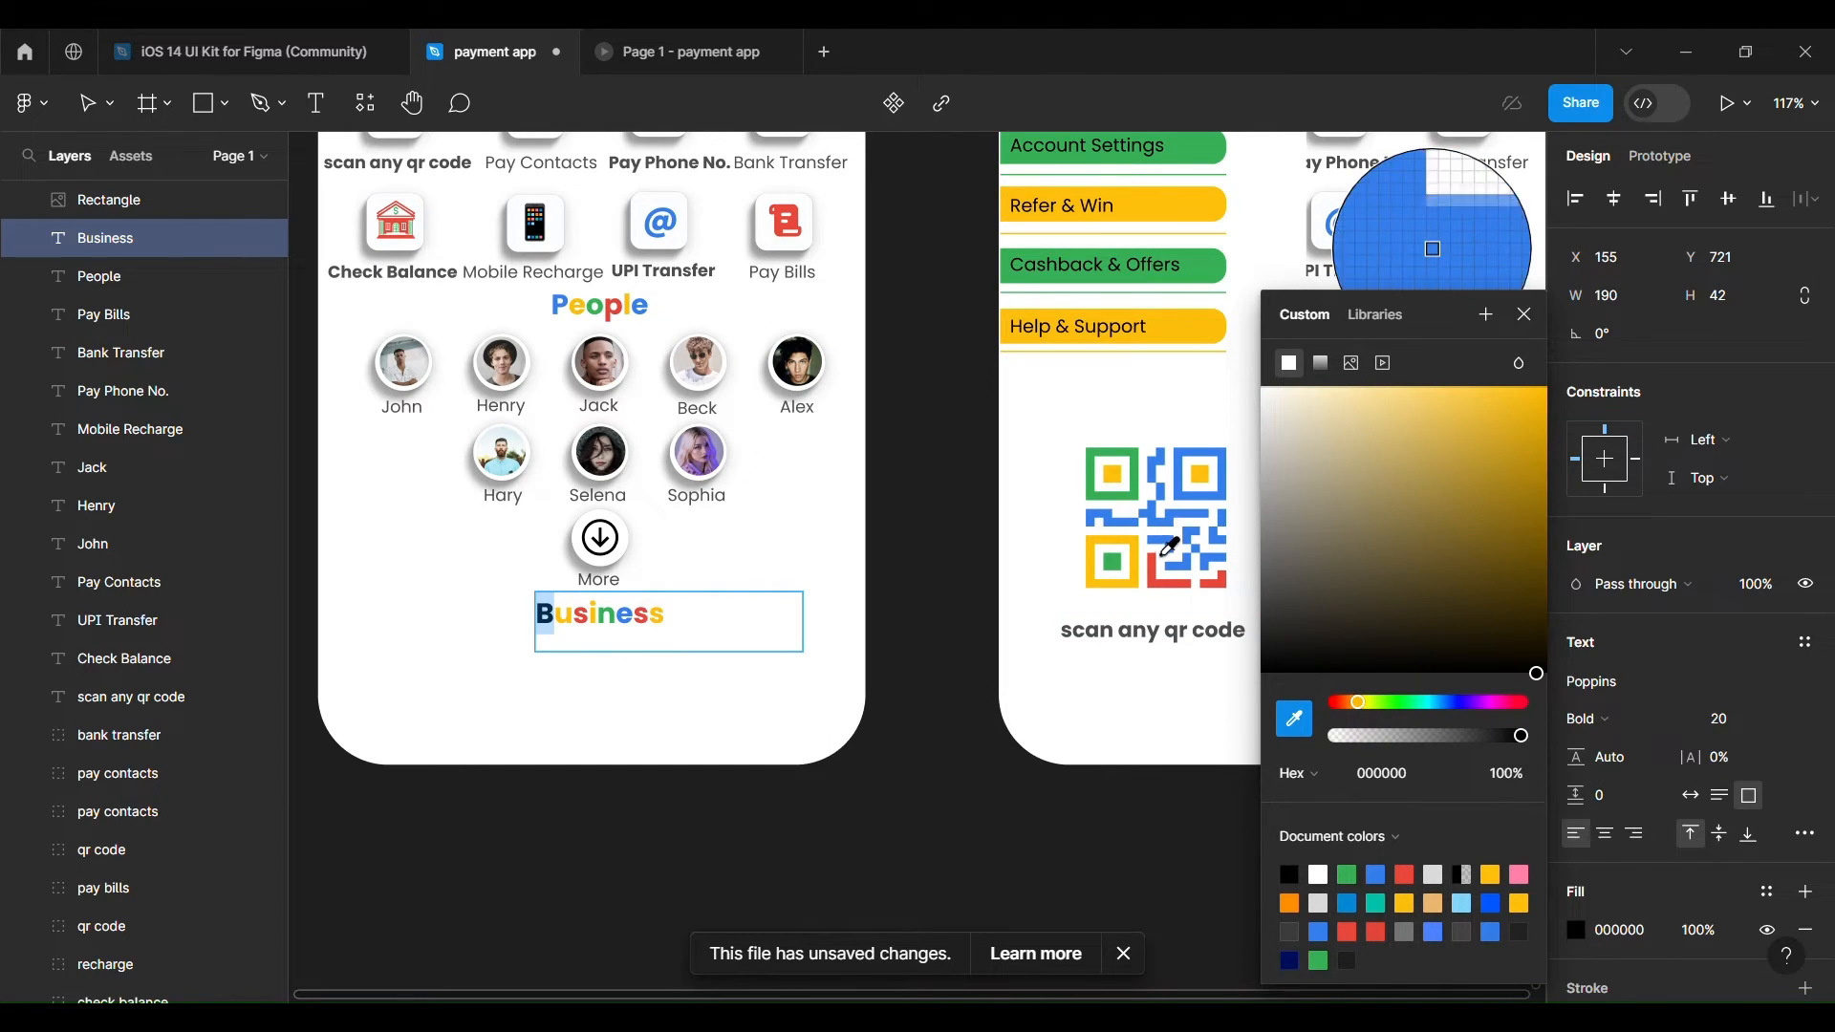
click(1151, 521)
click(918, 788)
Change the heading text below the More button to "Businesses".
scroll(917, 784, up, 2)
click(650, 678)
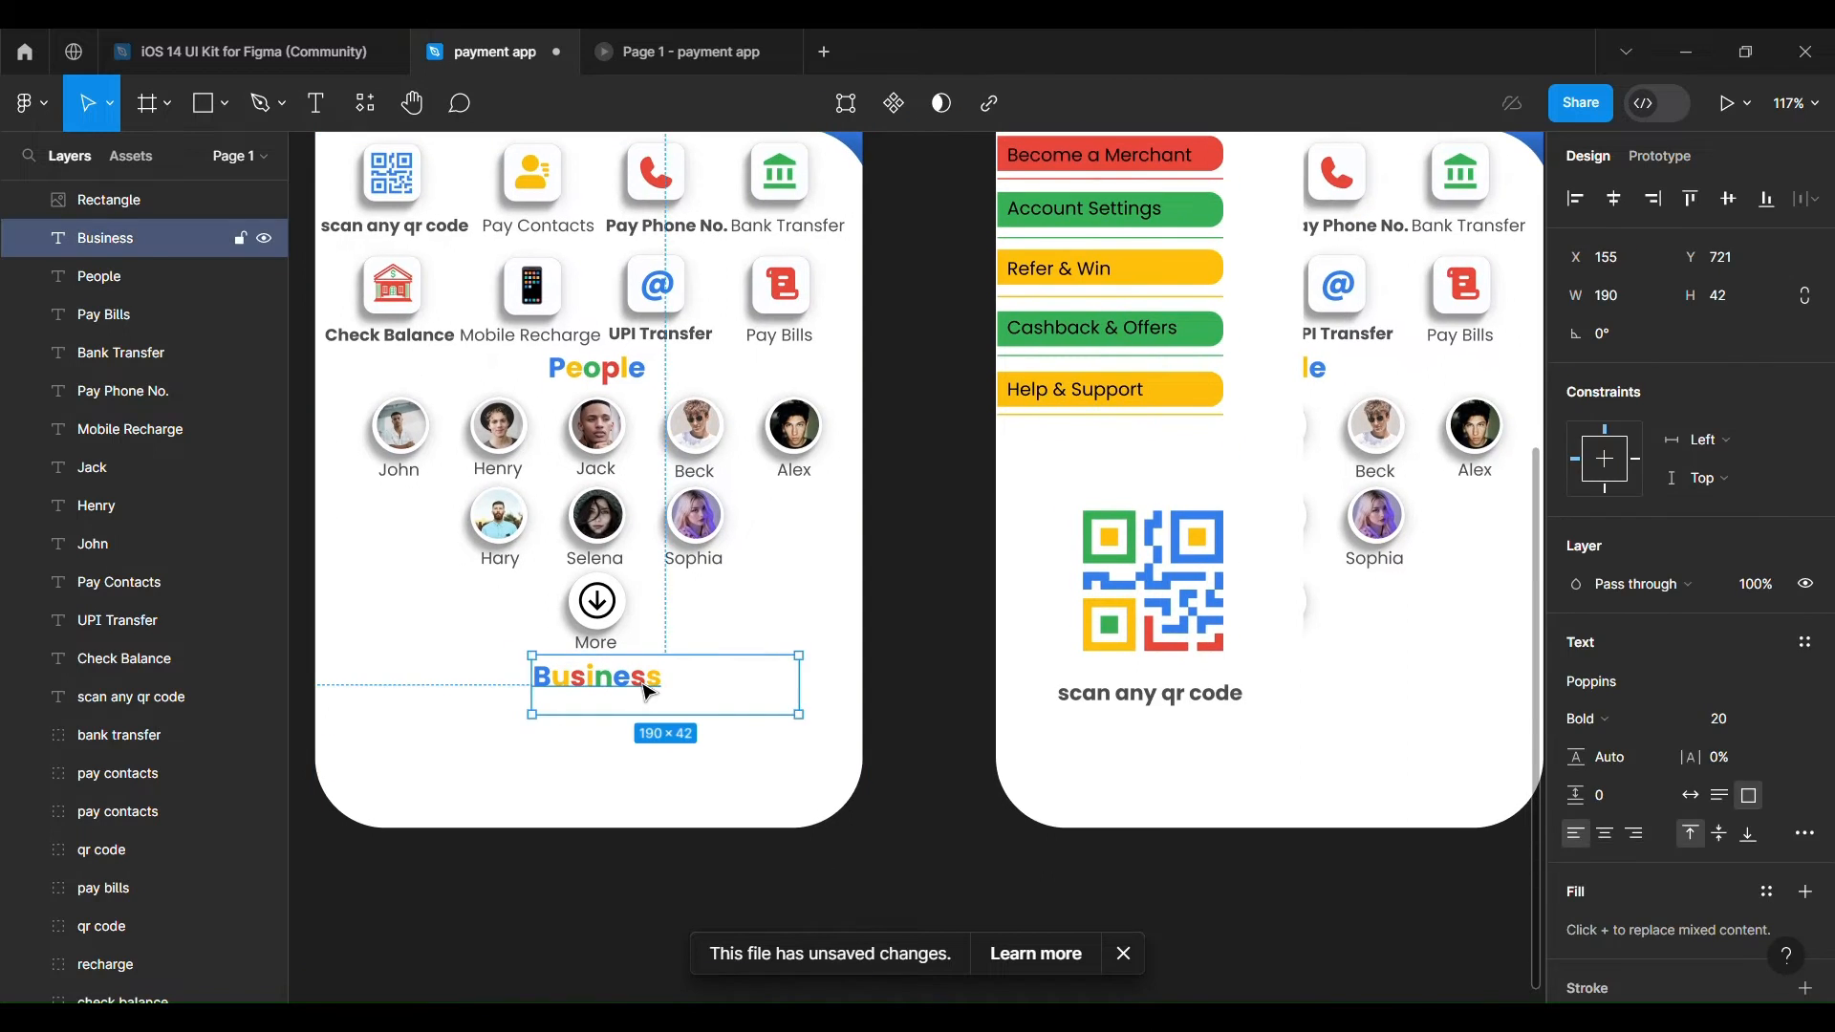
click(678, 690)
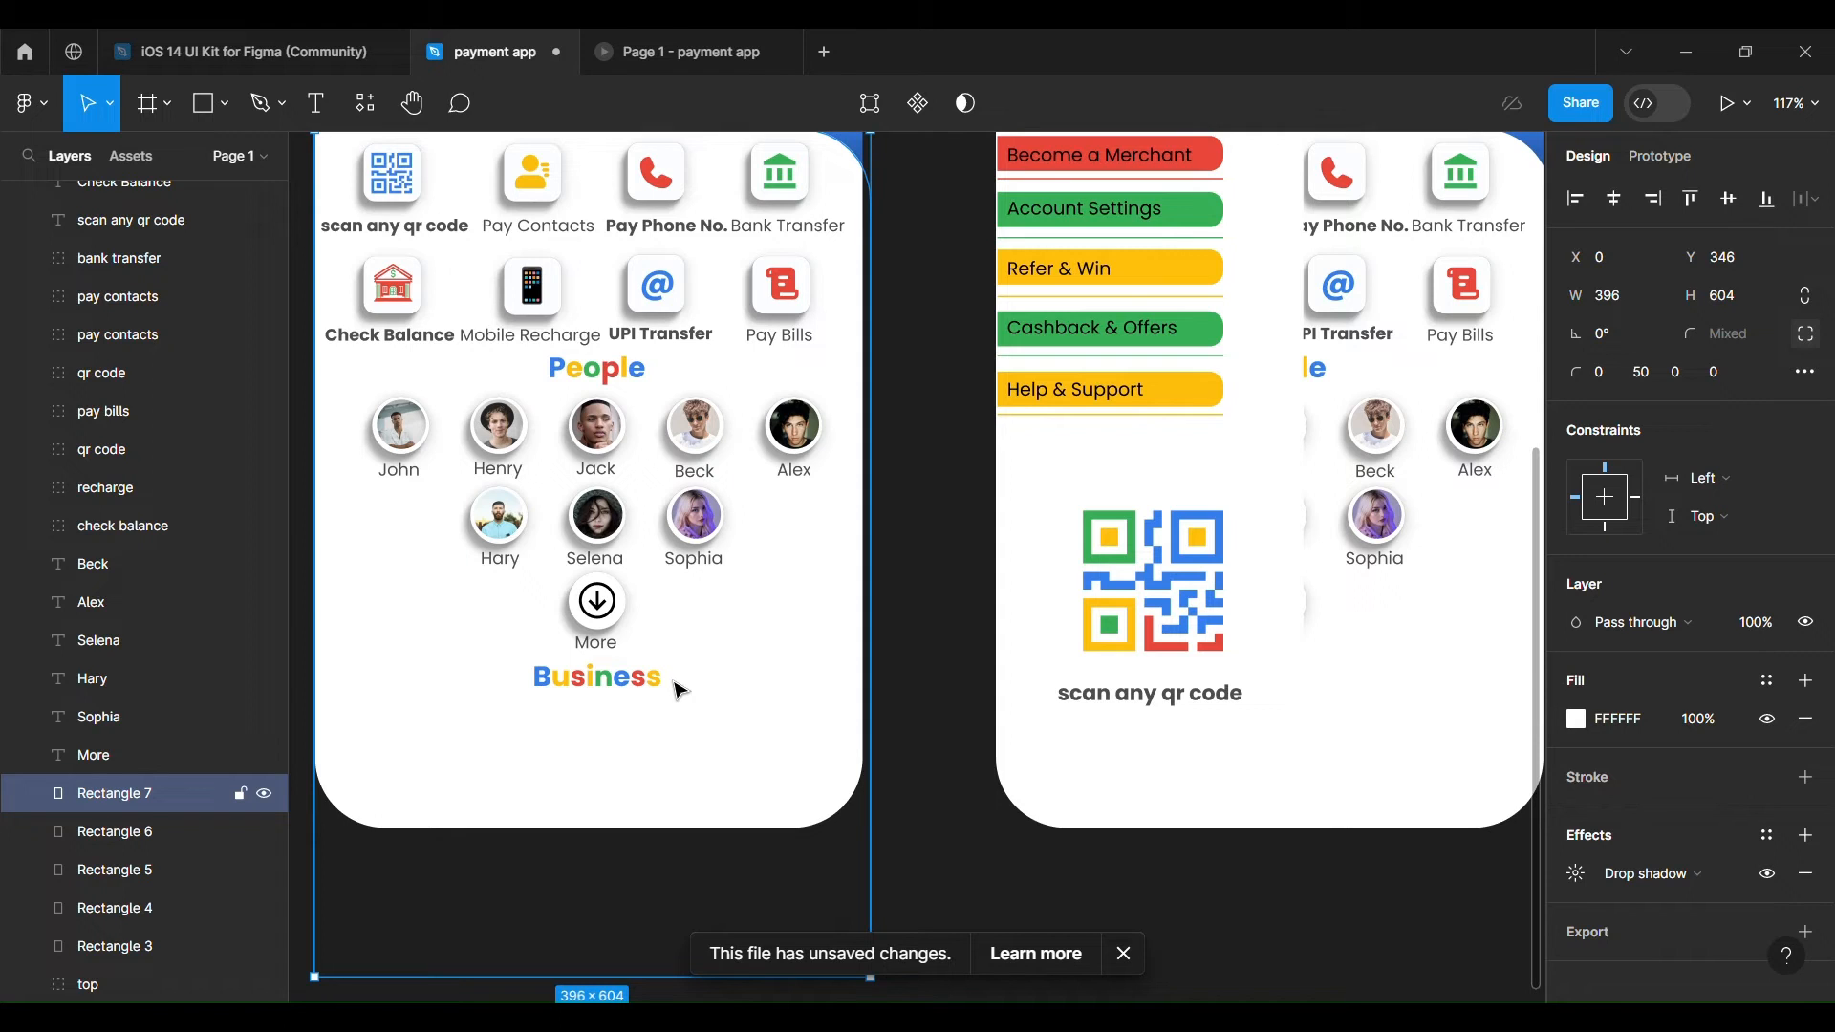
click(679, 690)
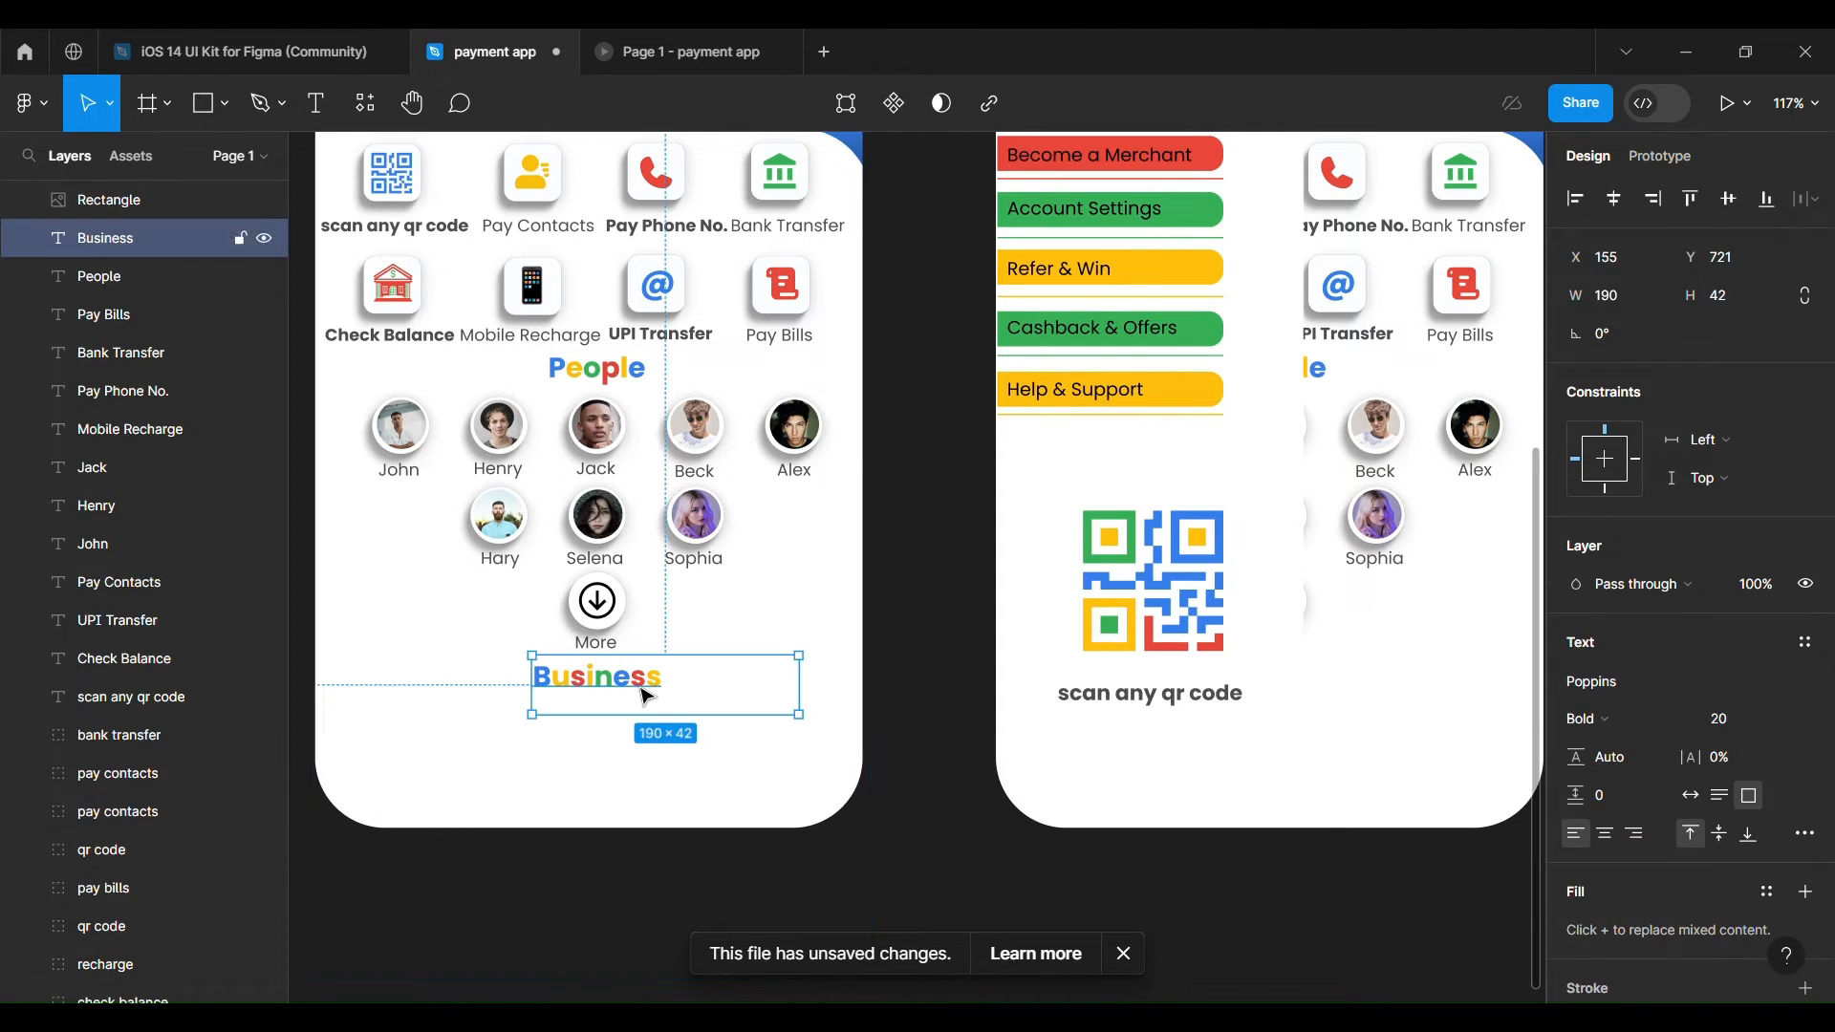
double_click(676, 695)
click(673, 689)
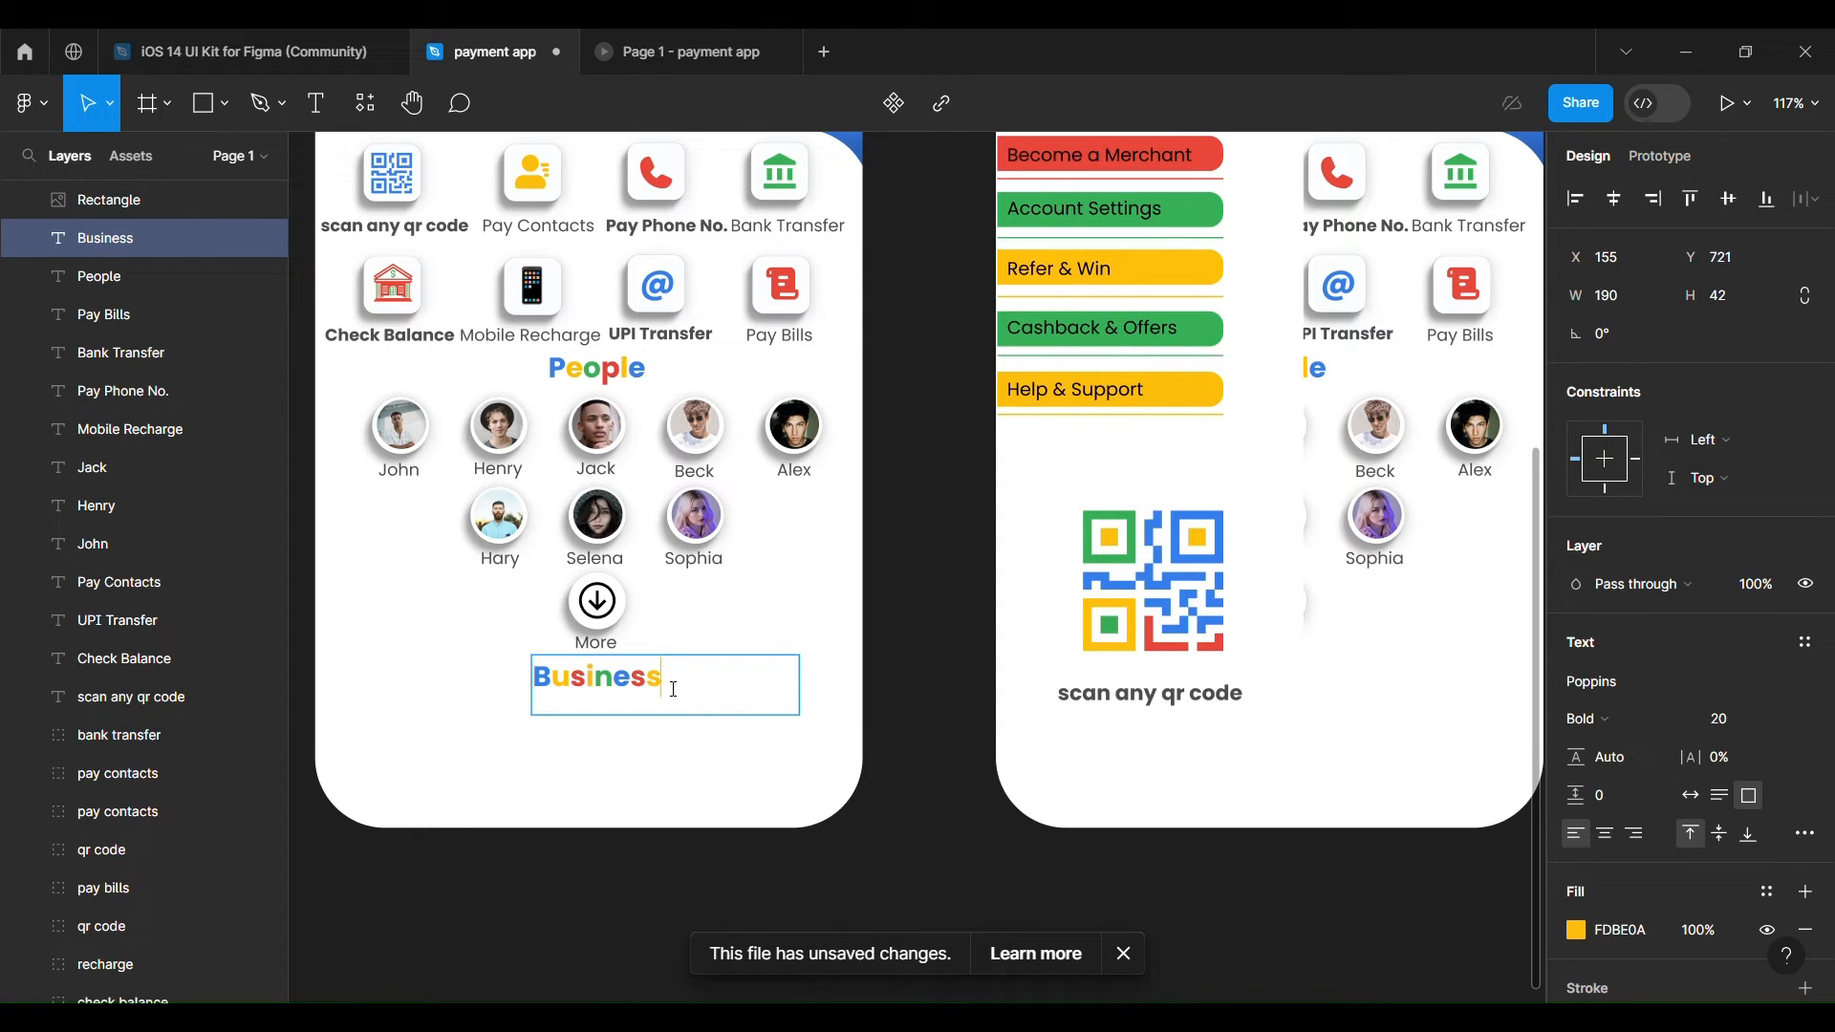
text(es)
Colour the added "e" of "Businesses" red and its final "s" blue 357FEE with sampled colours.
drag(679, 688, 663, 688)
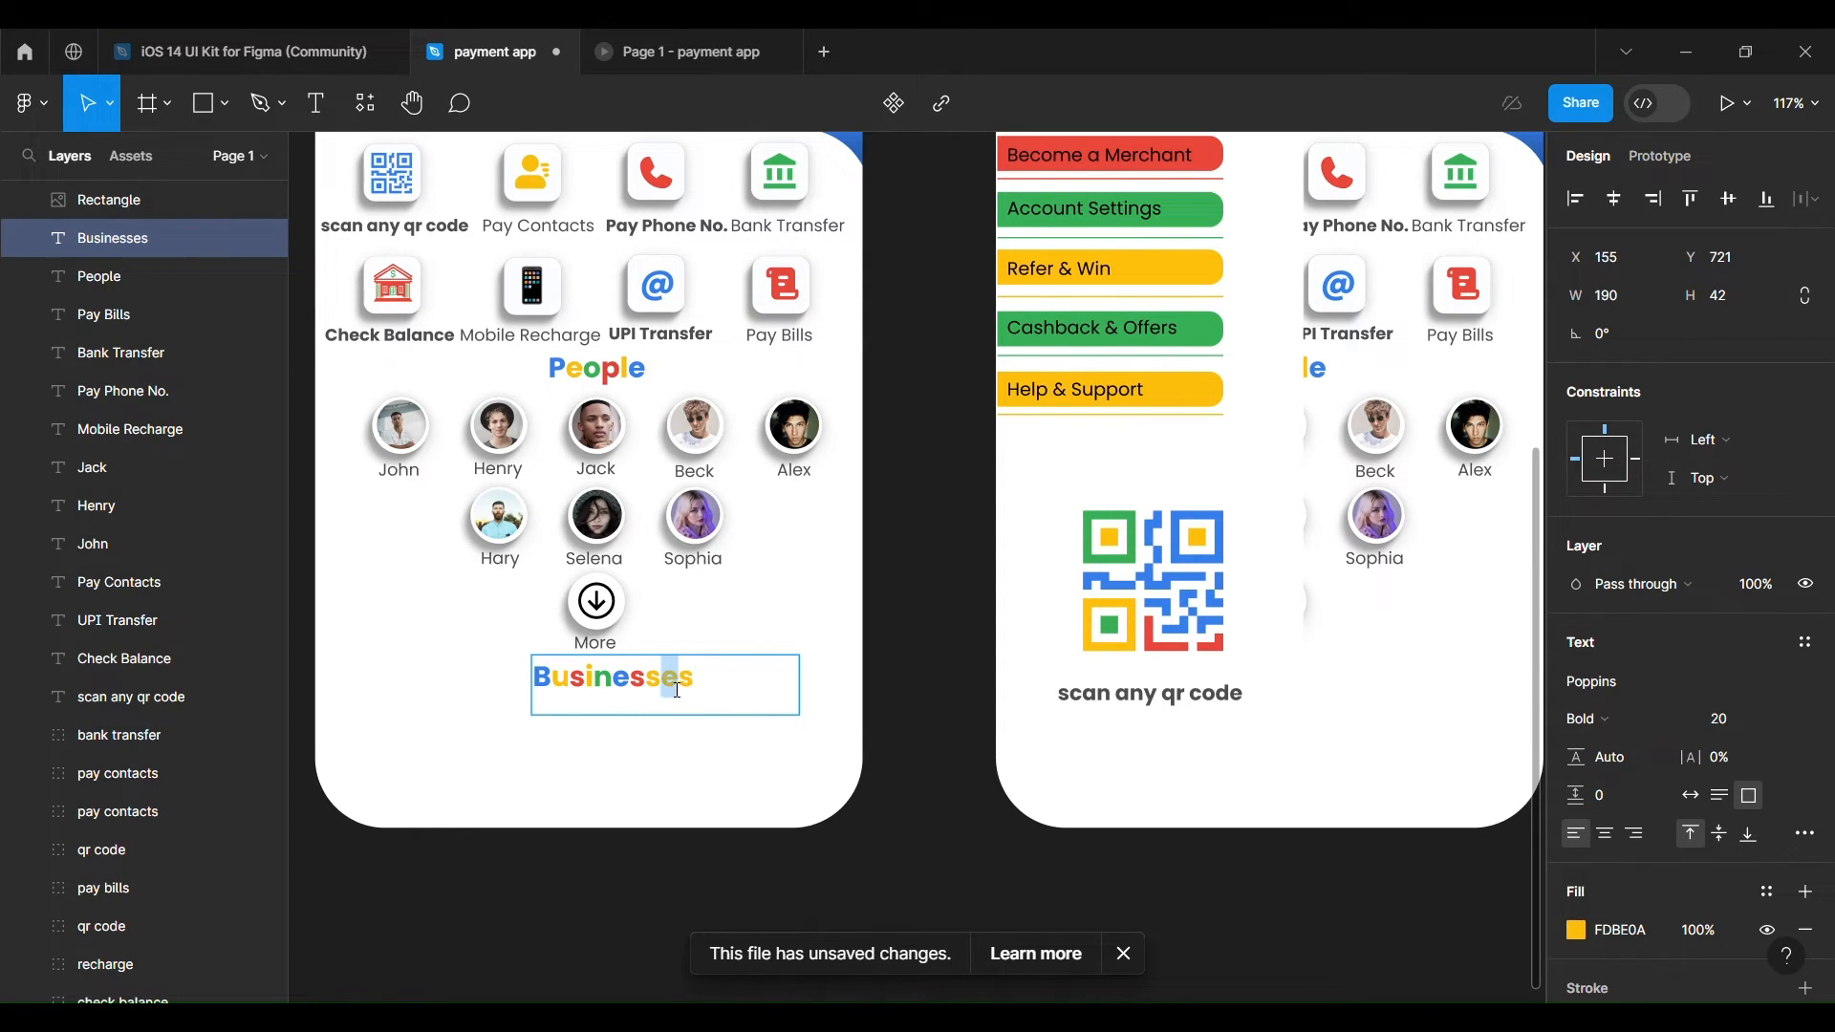
click(1578, 931)
click(1294, 719)
click(1178, 643)
click(750, 686)
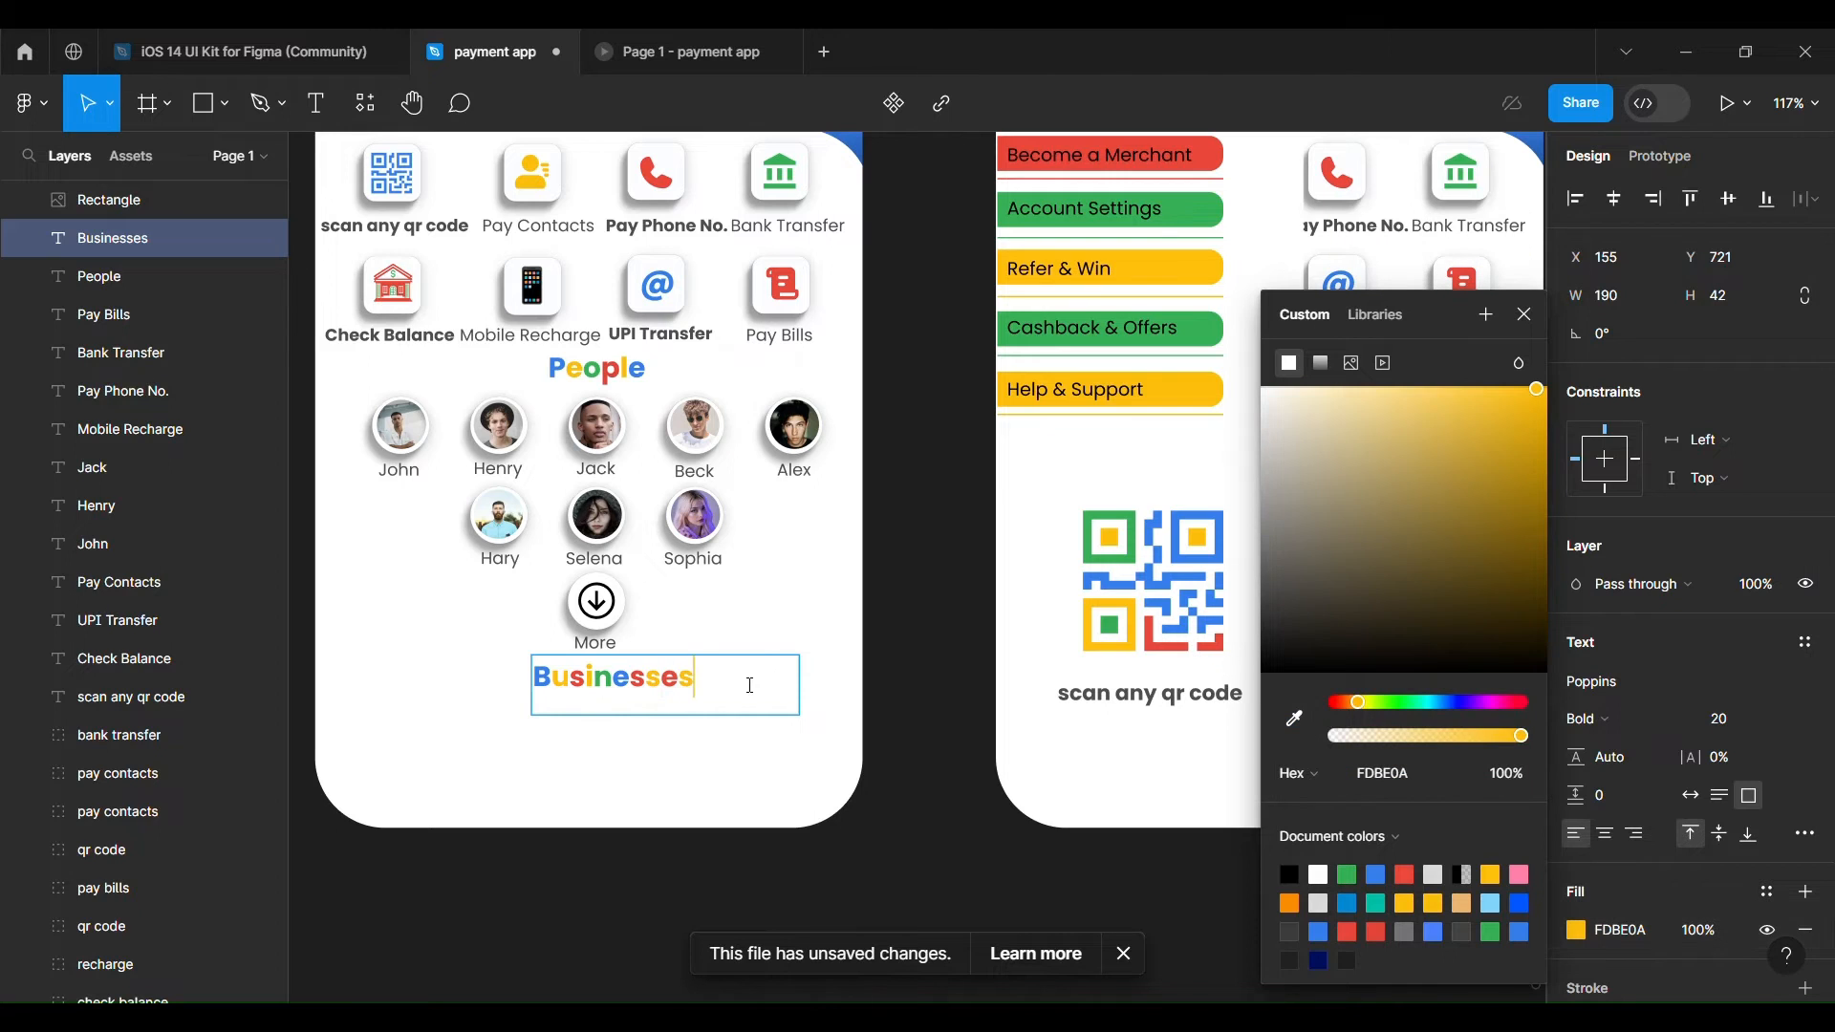
click(1294, 718)
click(1159, 575)
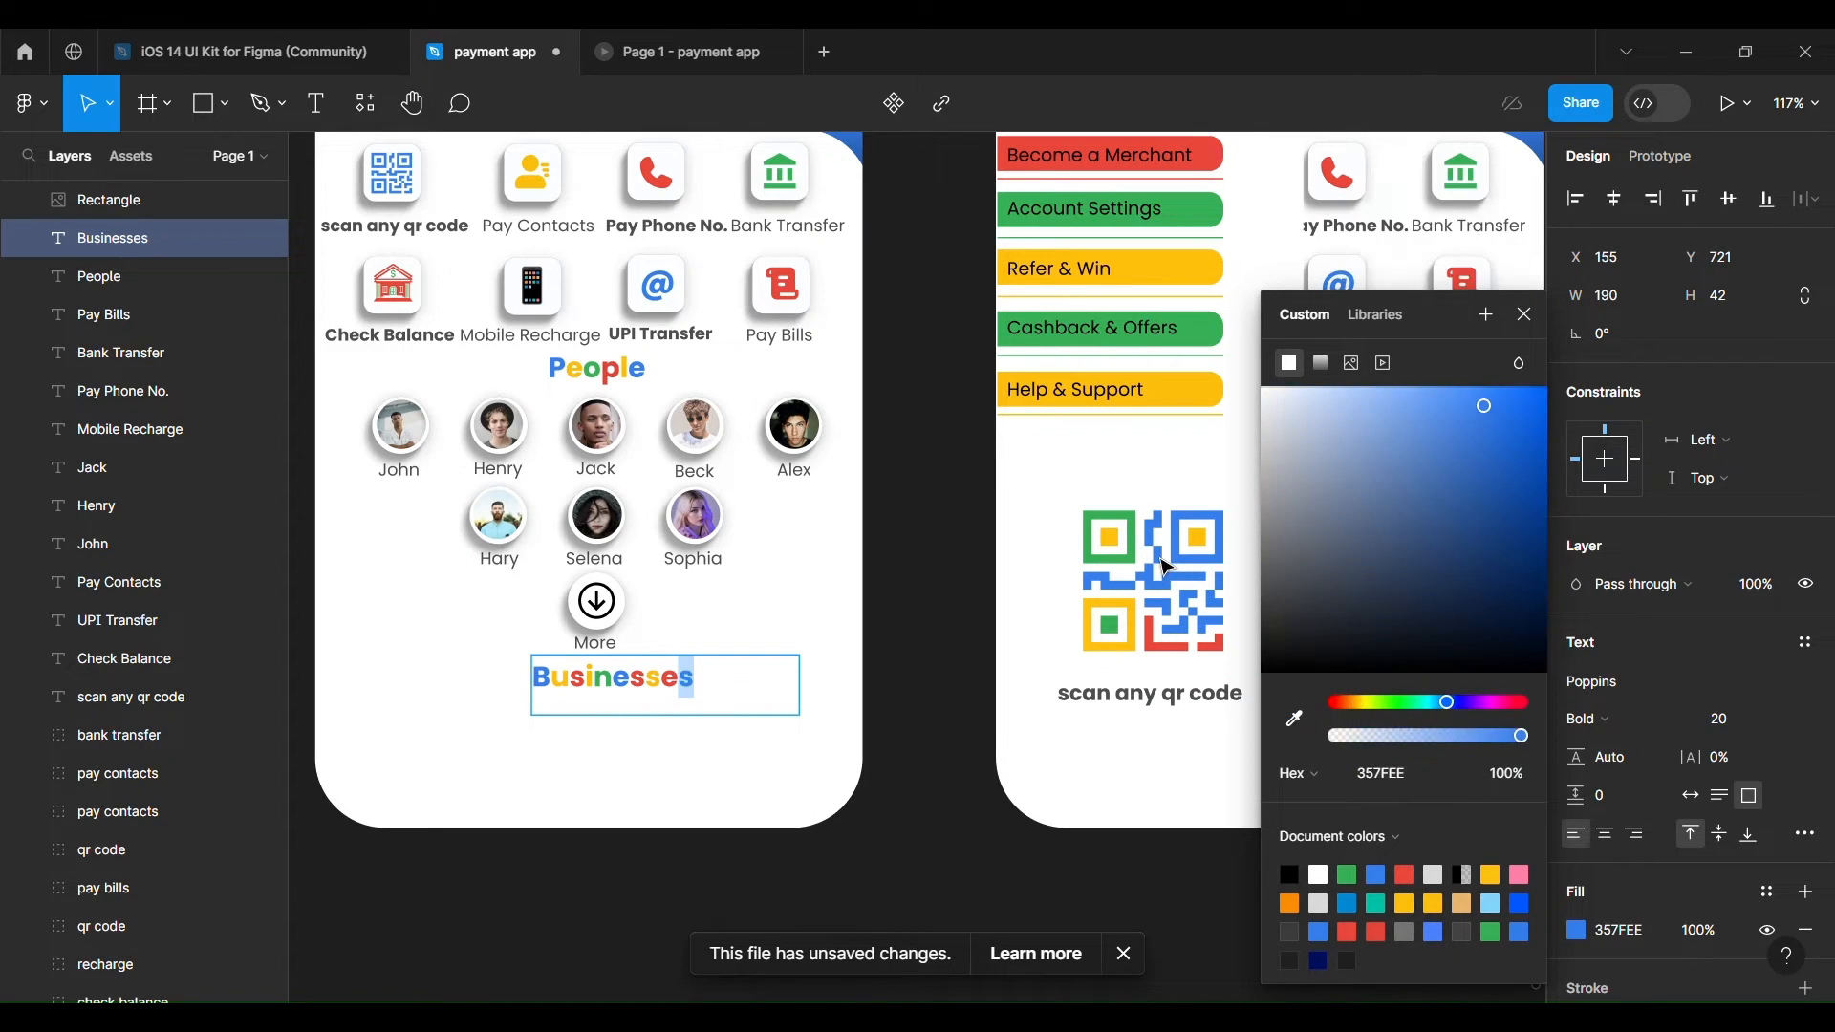
click(875, 809)
Centre the "Businesses" heading horizontally beneath the More button.
drag(666, 690, 617, 689)
click(935, 863)
click(820, 814)
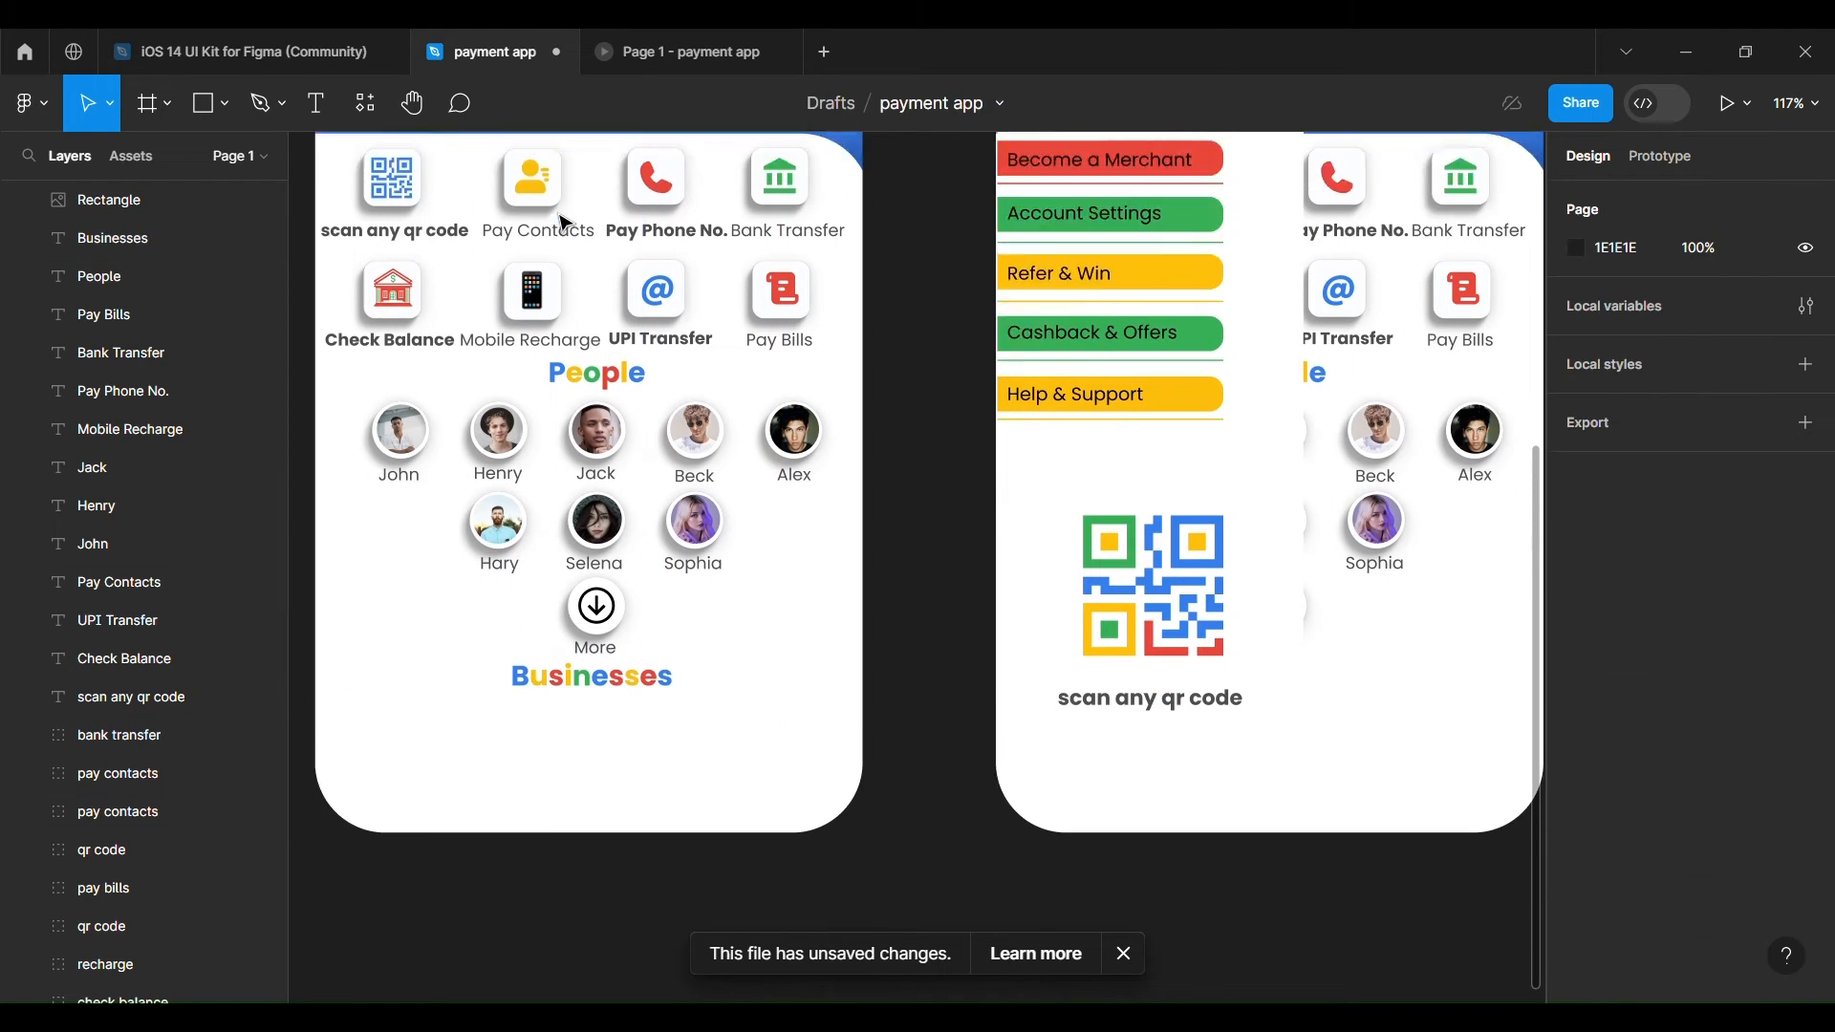
Copy the white shadowed backing circle of the first People photo and place three copies in a row beneath the "Businesses" heading.
scroll(430, 411, down, 1)
click(435, 414)
drag(435, 414, 409, 737)
drag(432, 408, 682, 706)
key(ctrl+c)
key(ctrl+v)
key(ctrl+v)
key(ctrl+z)
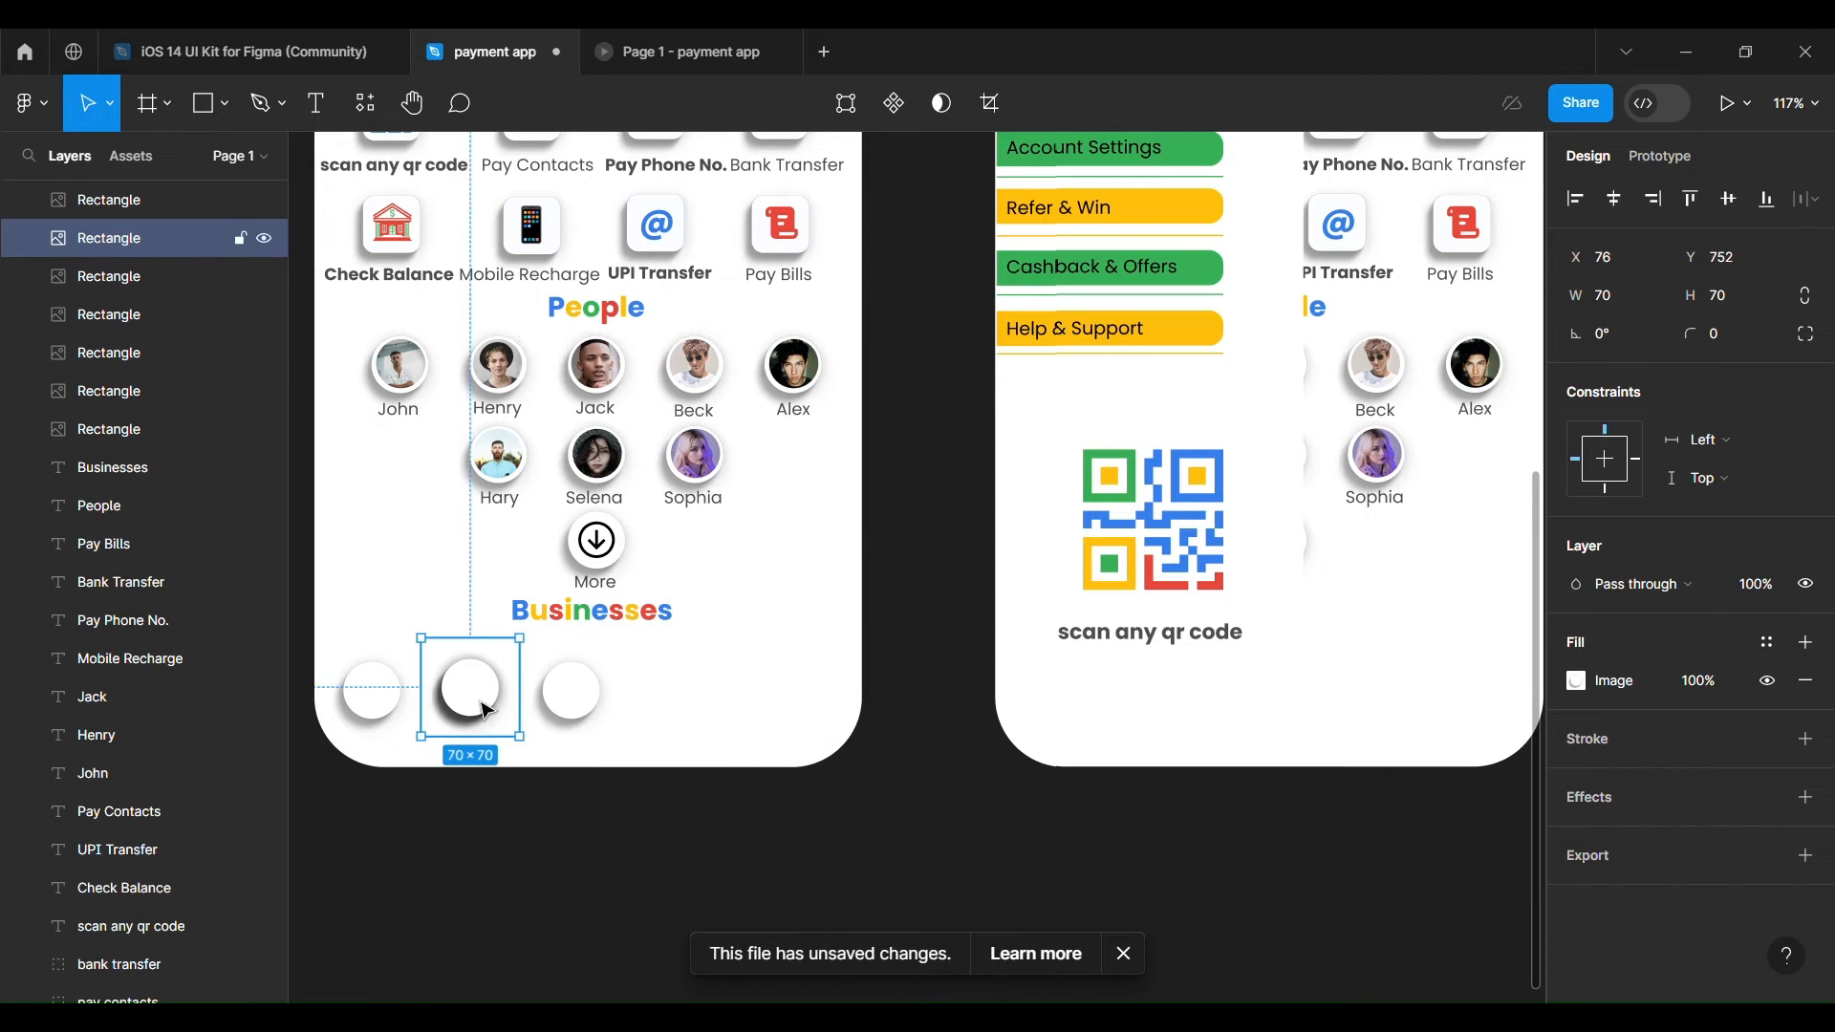
drag(477, 703, 800, 698)
key(ctrl+z)
key(ctrl+z)
Paste further copies of the white circle and space them into a row of five under "Businesses".
key(ctrl+c)
key(ctrl+v)
key(ctrl+v)
drag(671, 697, 489, 708)
click(494, 711)
click(864, 824)
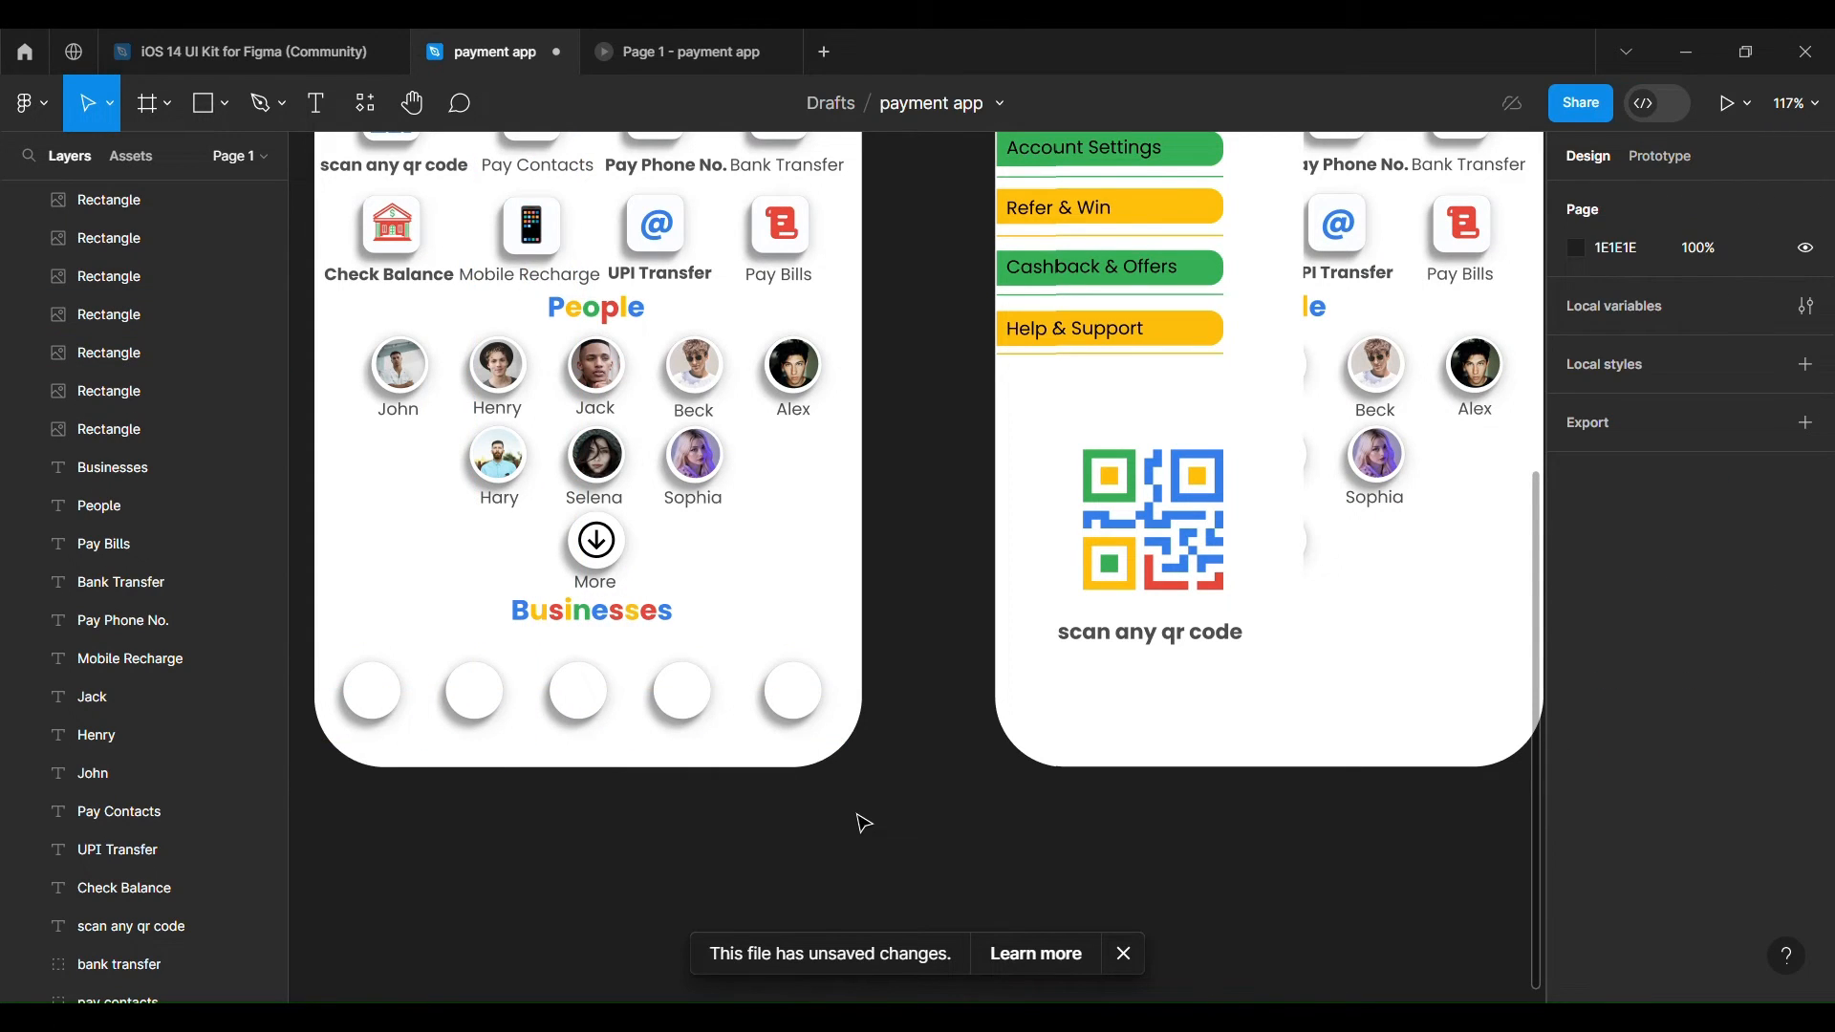
Duplicate the first People profile photo onto the blank circles under "Businesses", starting from the first circle at X 24, Y 771.
click(405, 361)
key(ctrl+d)
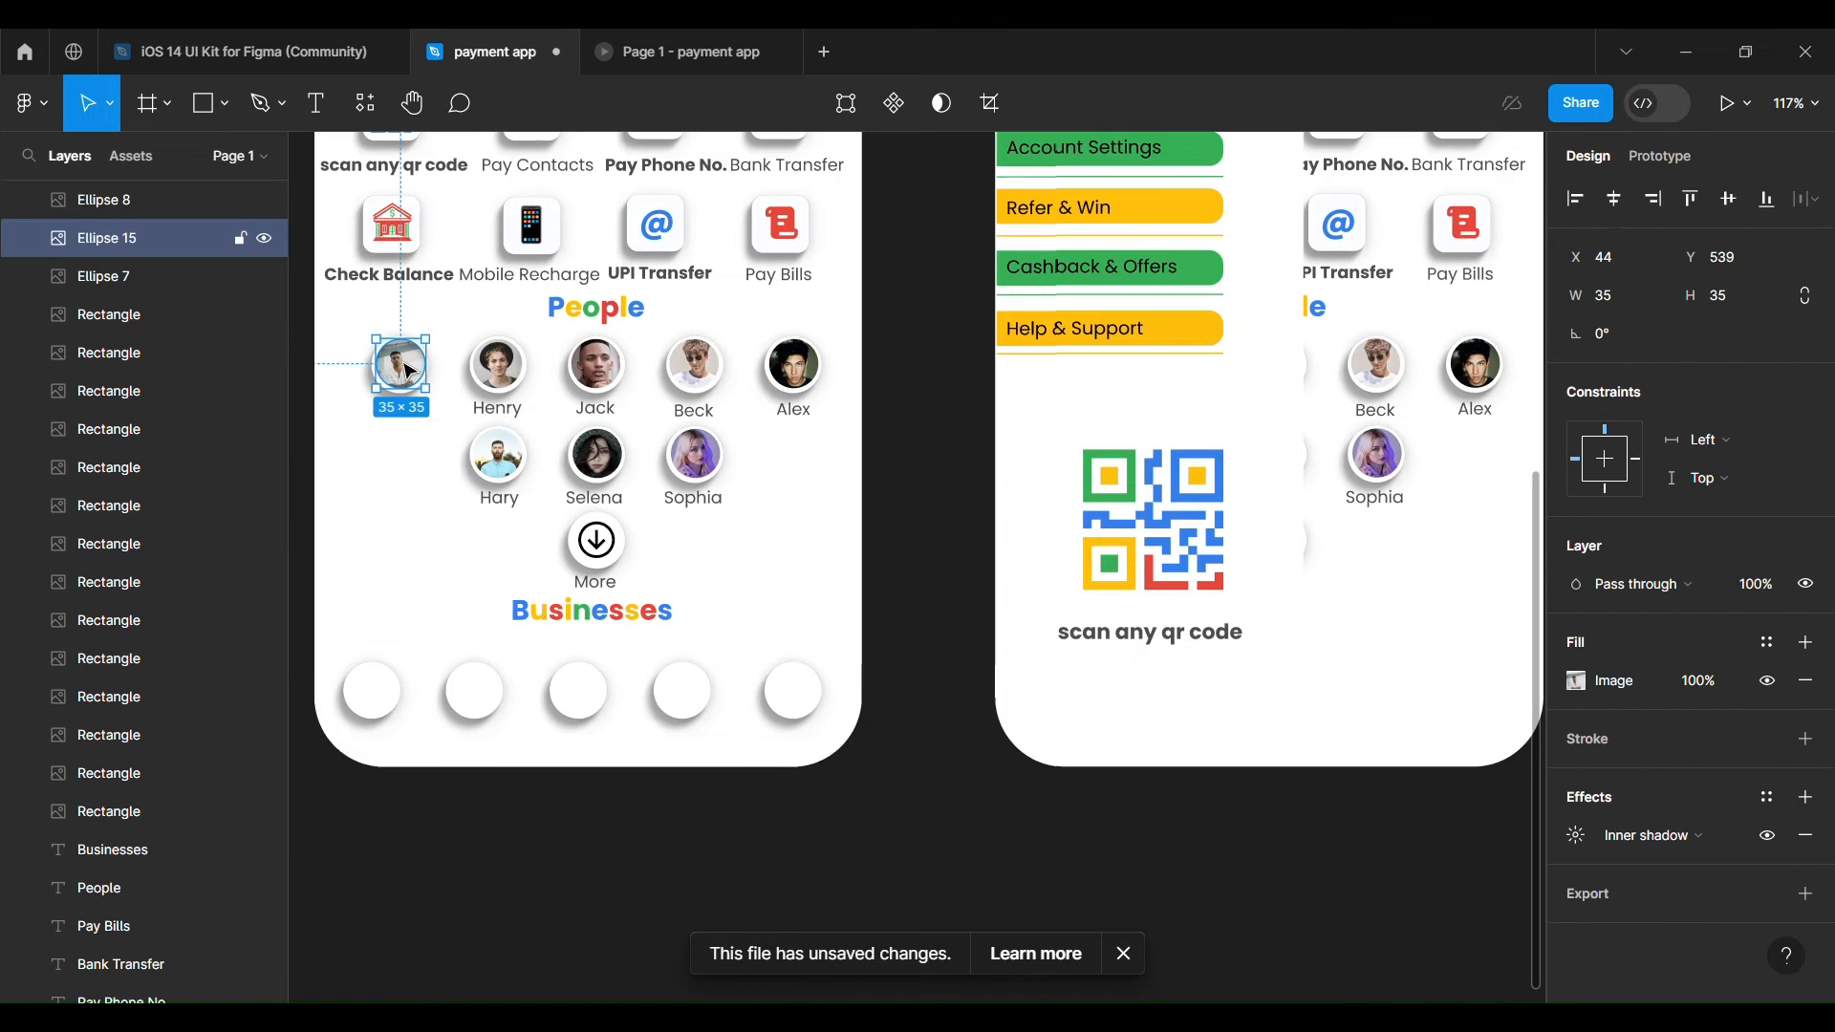
drag(404, 361, 585, 707)
key(ctrl+v)
key(ctrl+z)
click(378, 694)
key(ctrl+d)
key(ctrl+d)
Launch the Unsplash plugin for the photo ellipse on the first business circle.
right_click(365, 690)
mouse_move(457, 786)
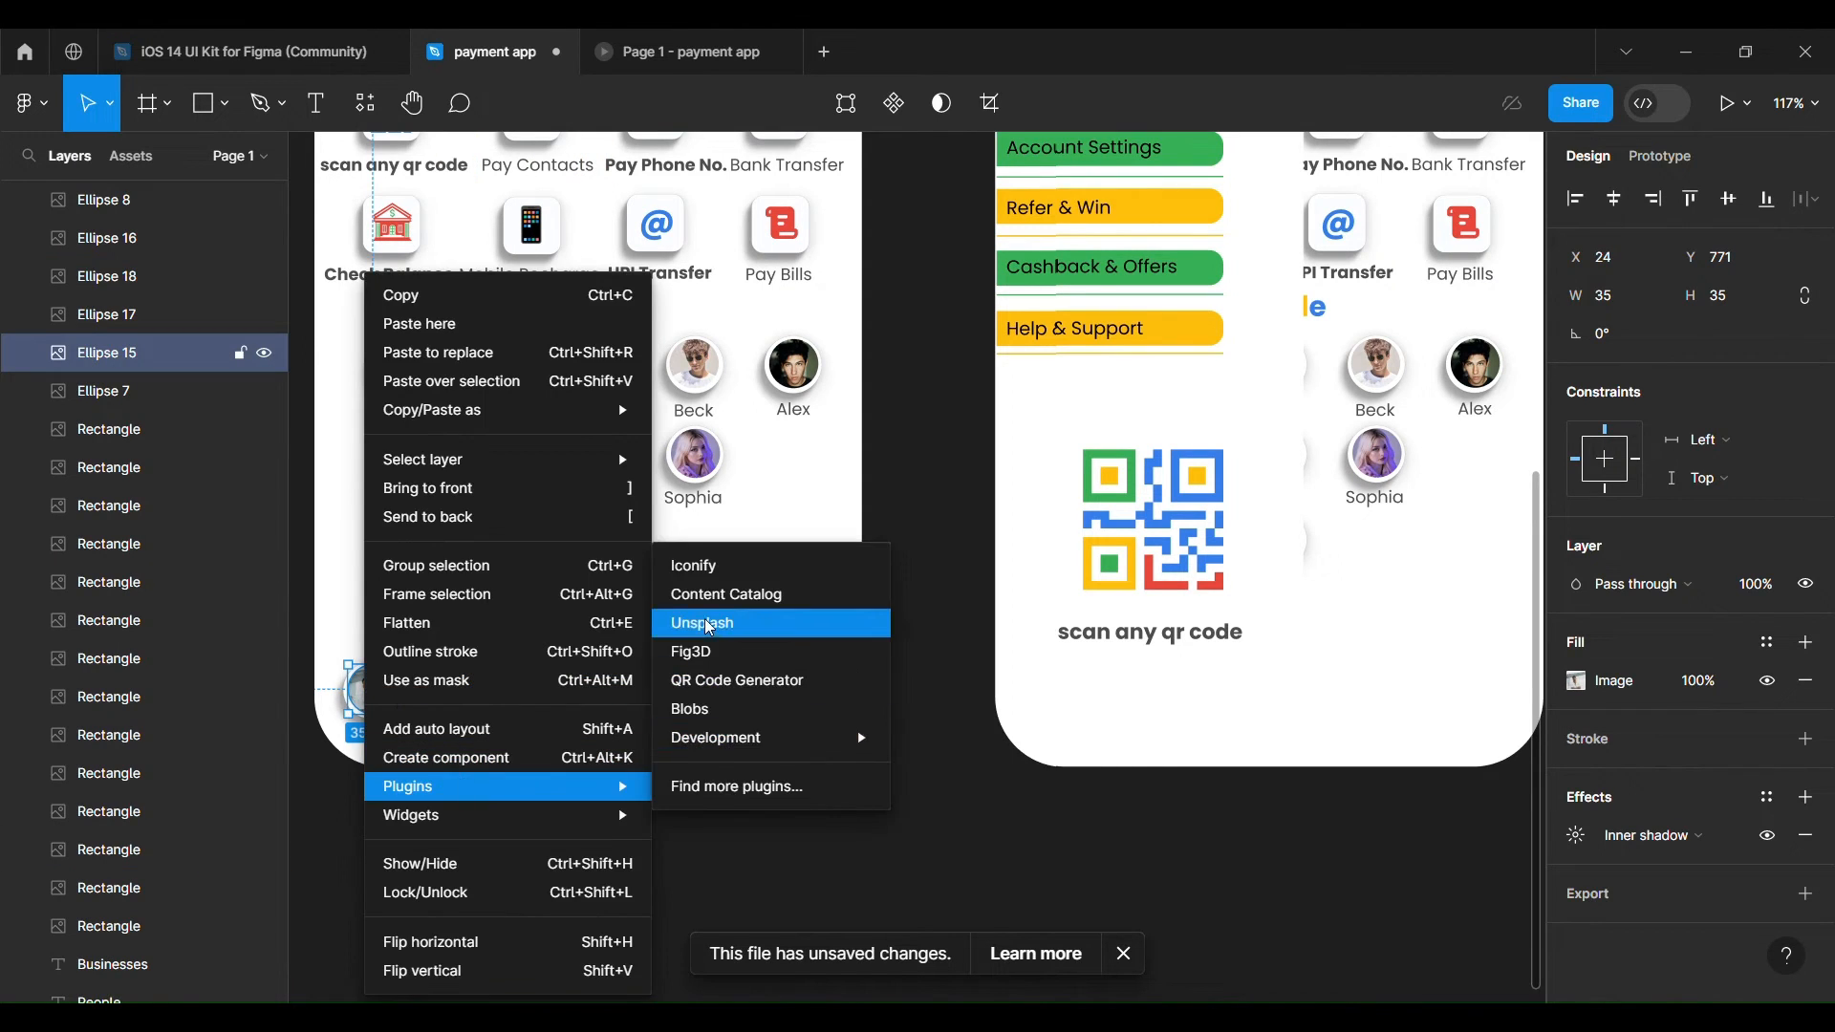
click(711, 627)
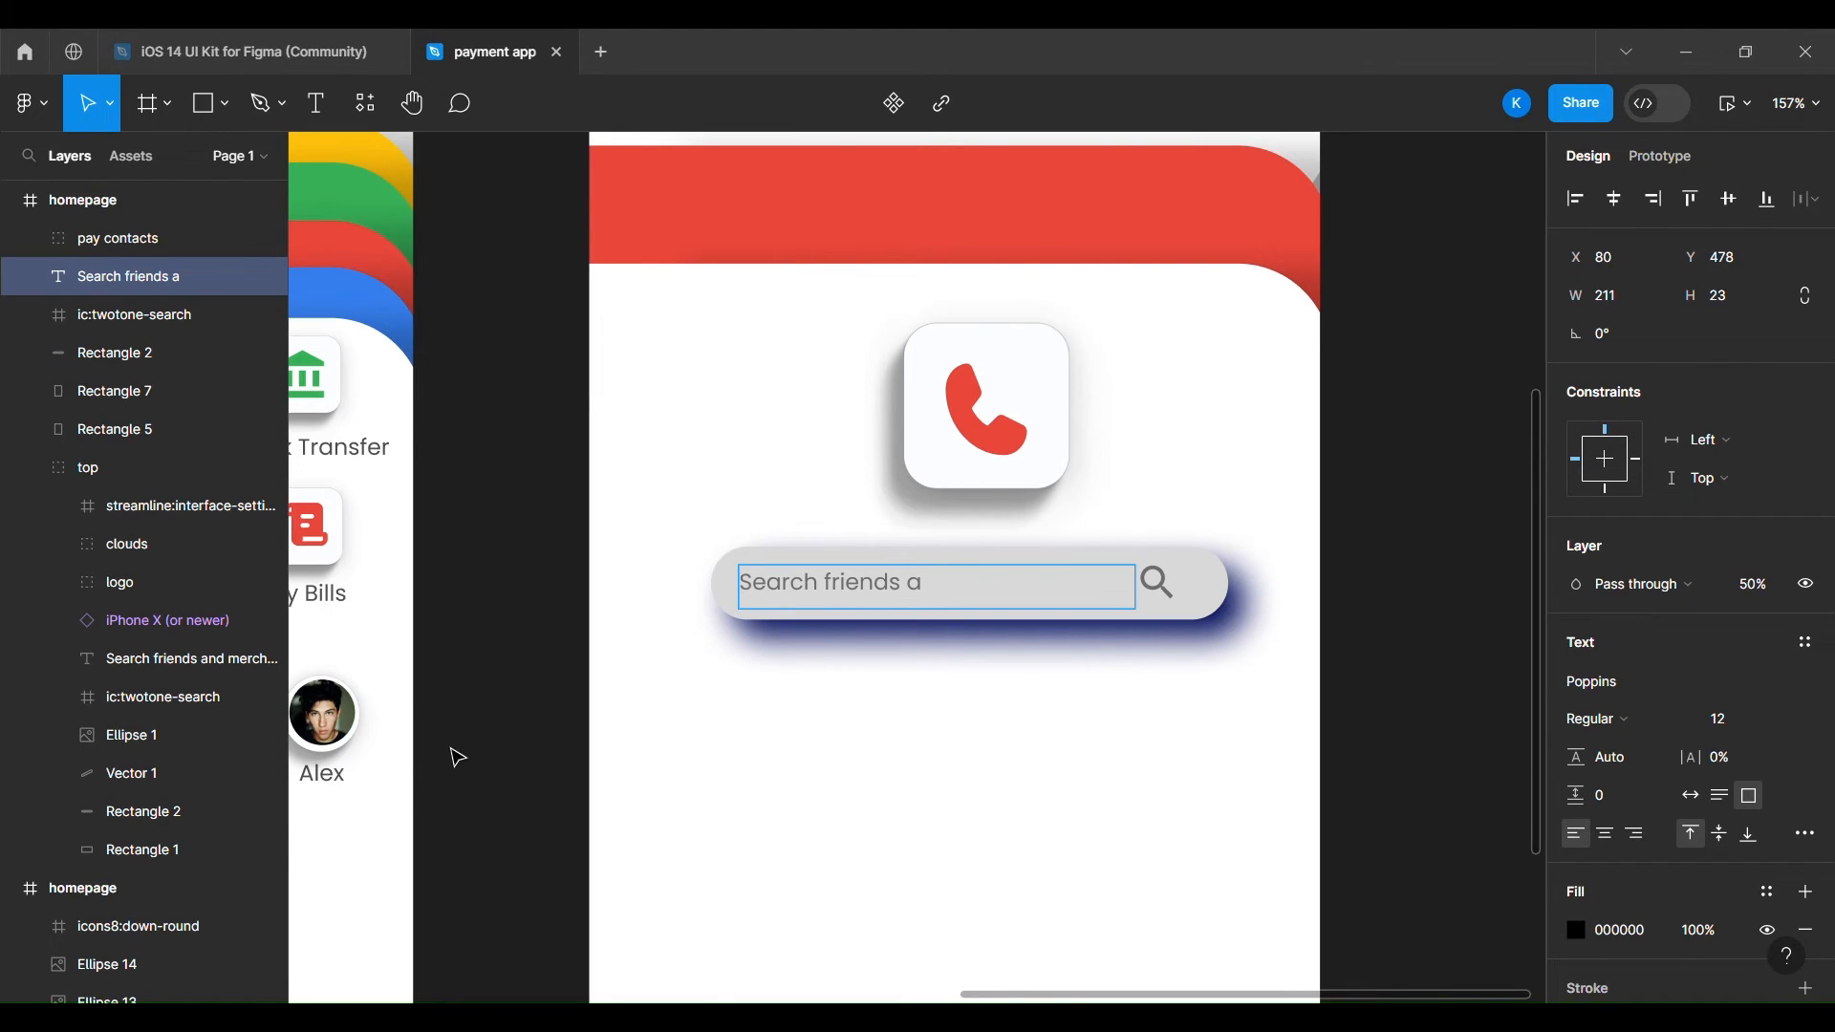
Replace the search field's placeholder text below the phone icon with a placeholder phone number made of the +91 code and zeros.
key(BackSpace)
key(BackSpace)
key(BackSpace)
key(BackSpace)
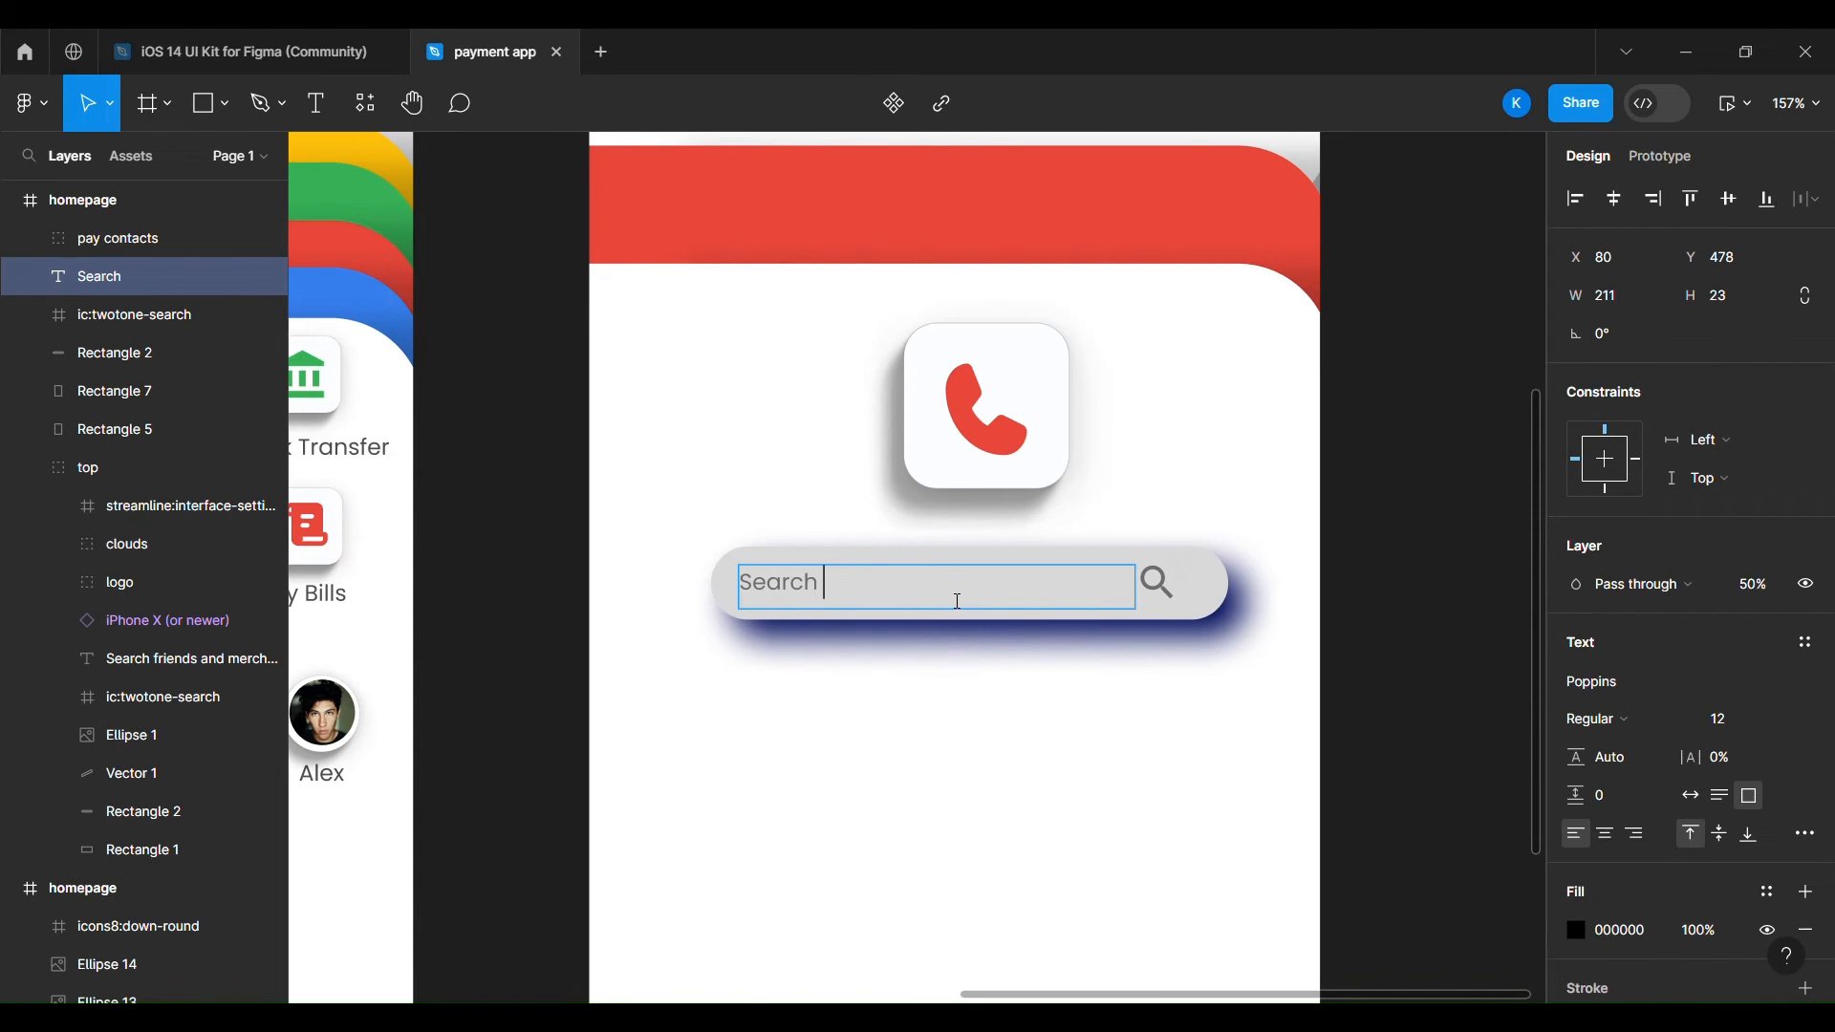
key(BackSpace)
key(BackSpace)
key(BackSpace)
key(BackSpace)
key(BackSpace)
text(+91 00000000000)
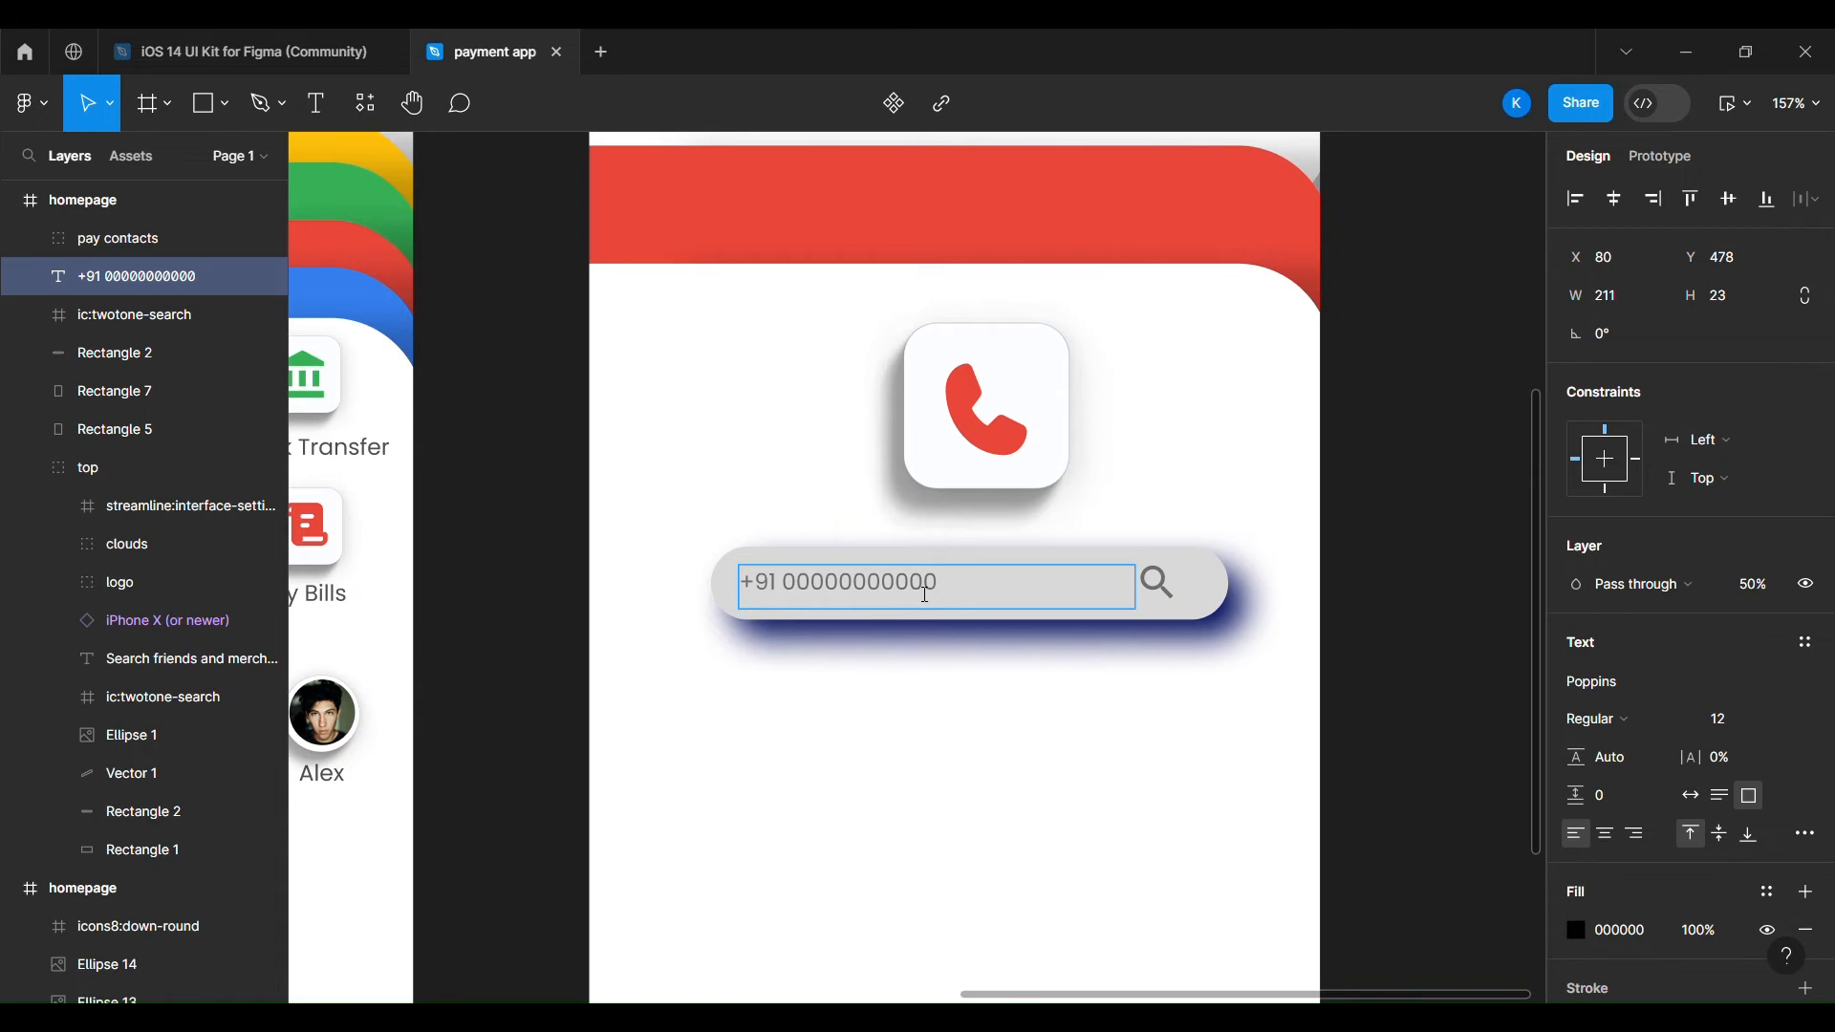
Trim the placeholder phone number to ten zeros after the +91 code.
drag(944, 592, 823, 588)
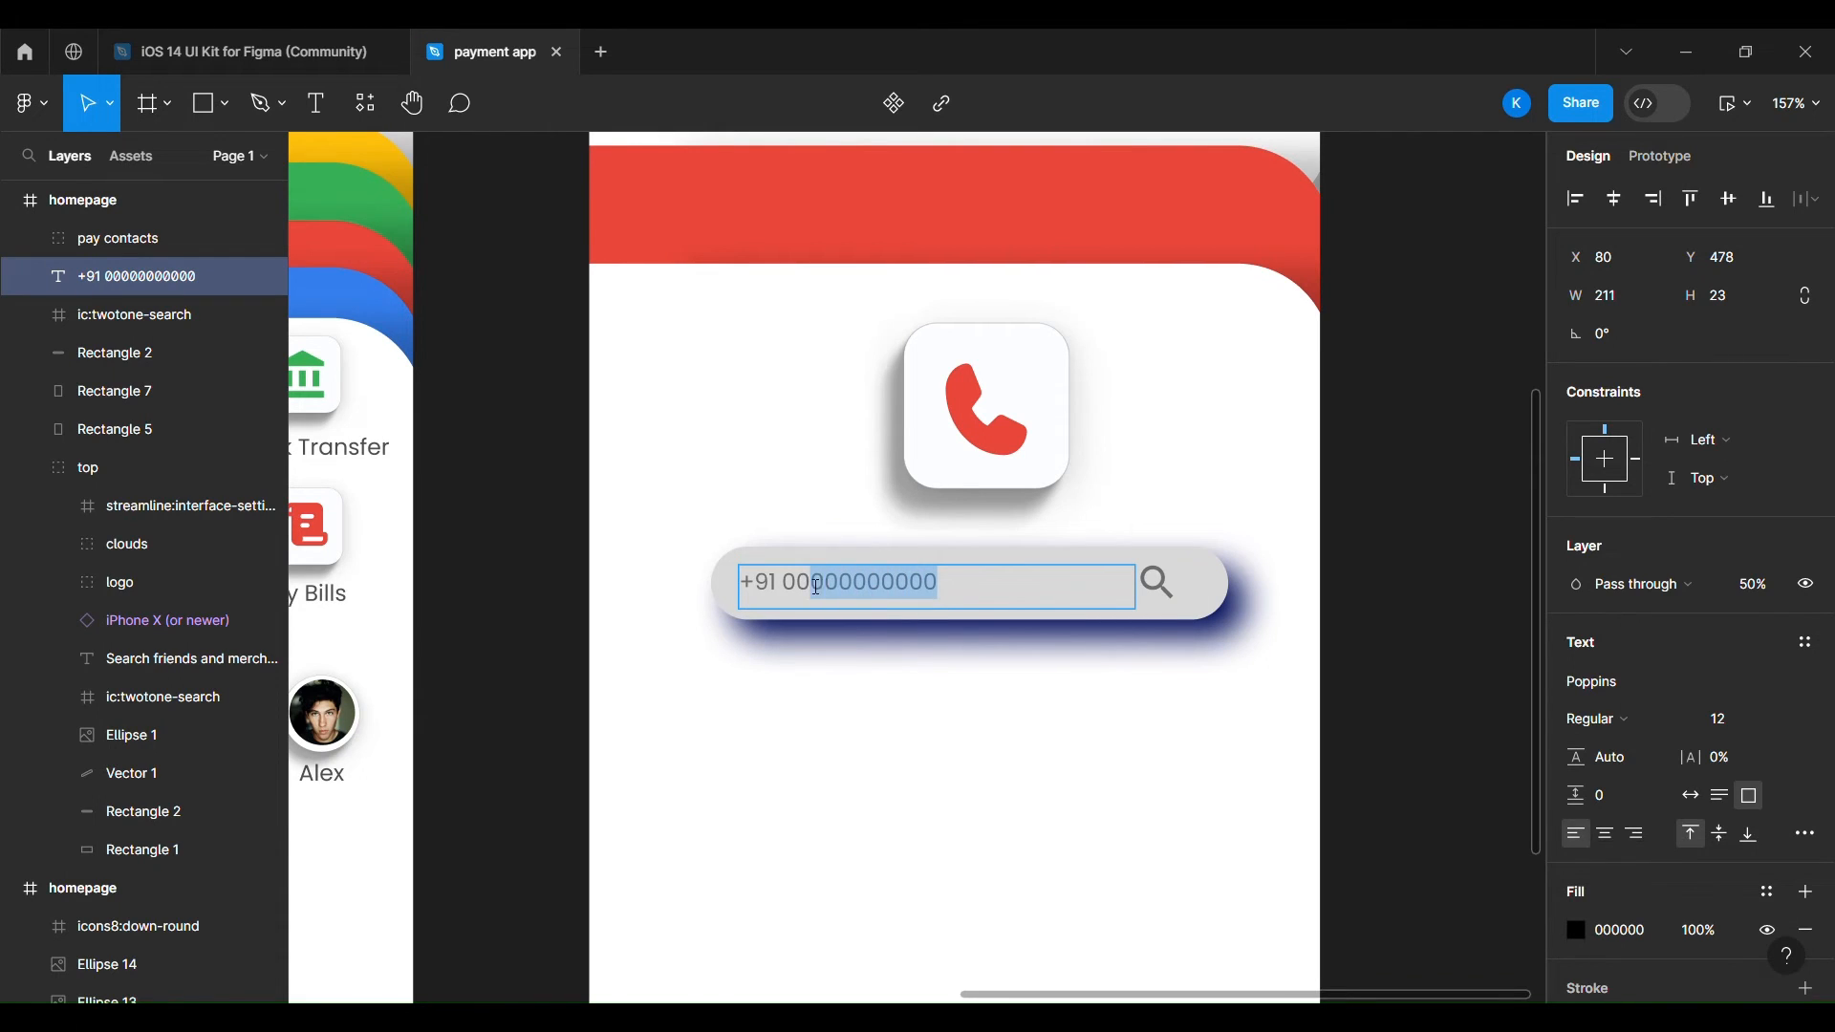
click(991, 595)
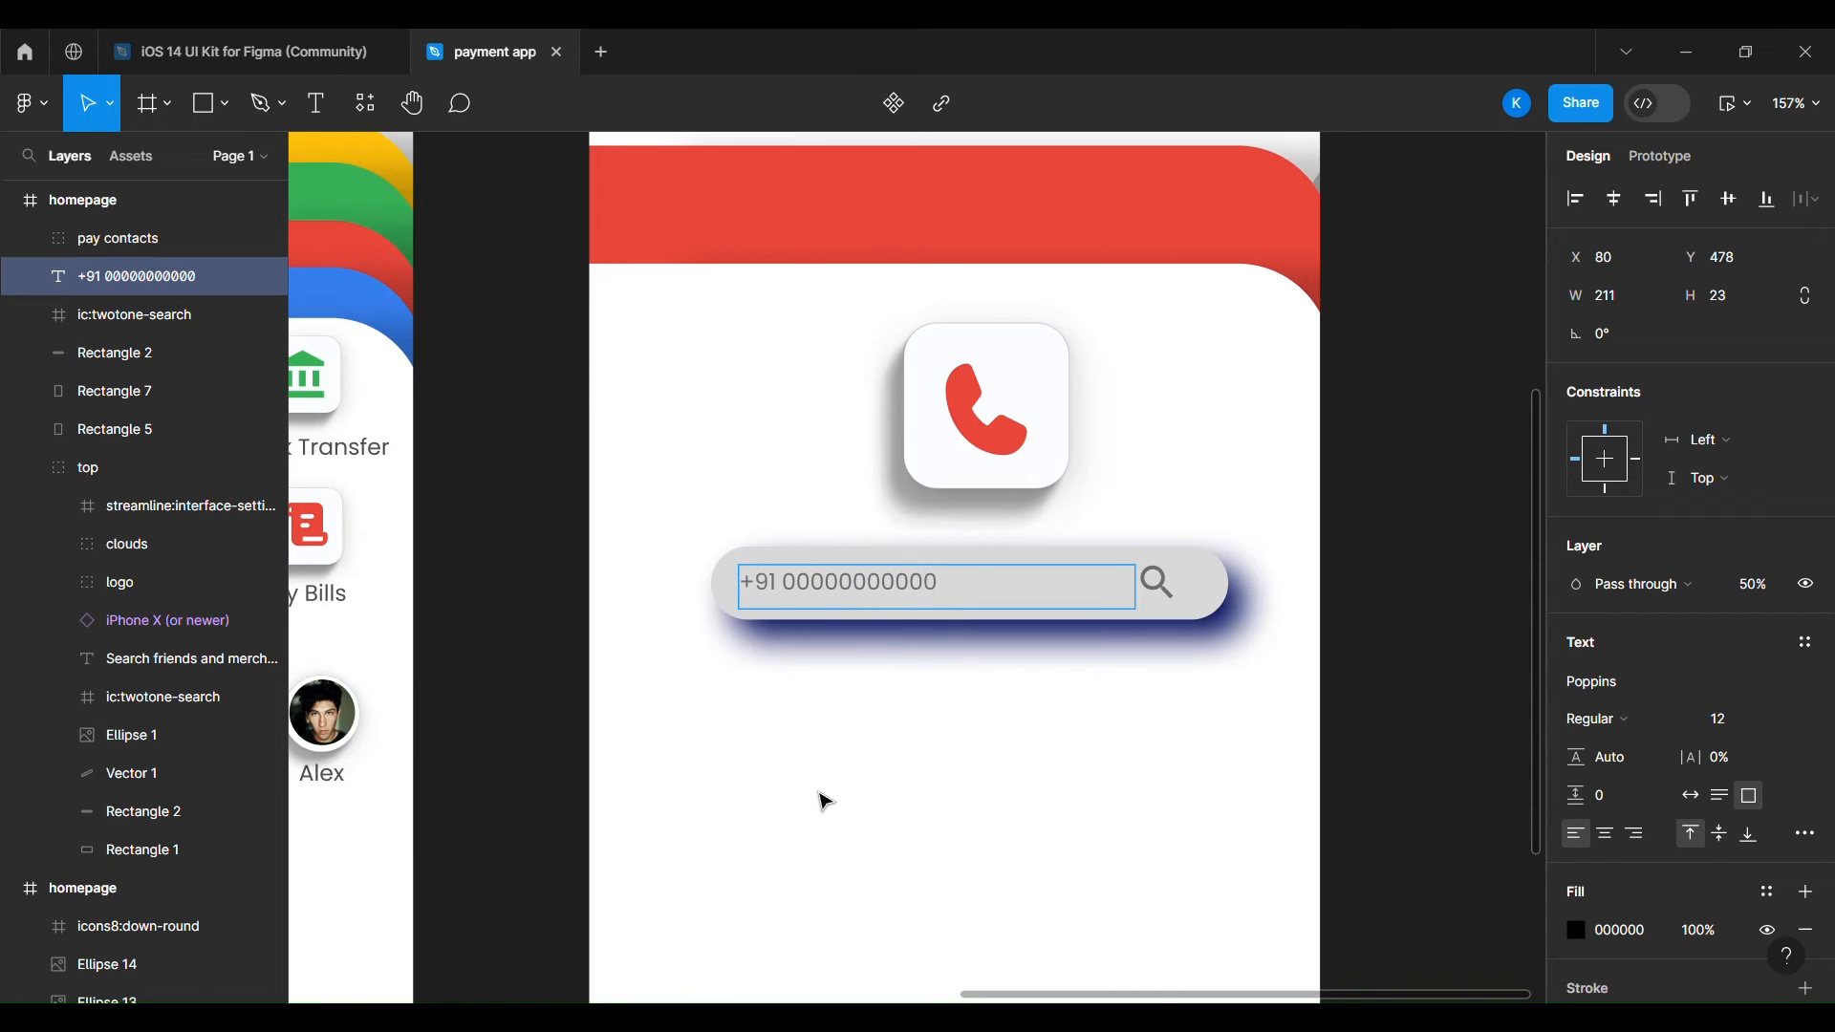
scroll(827, 801, up, 5)
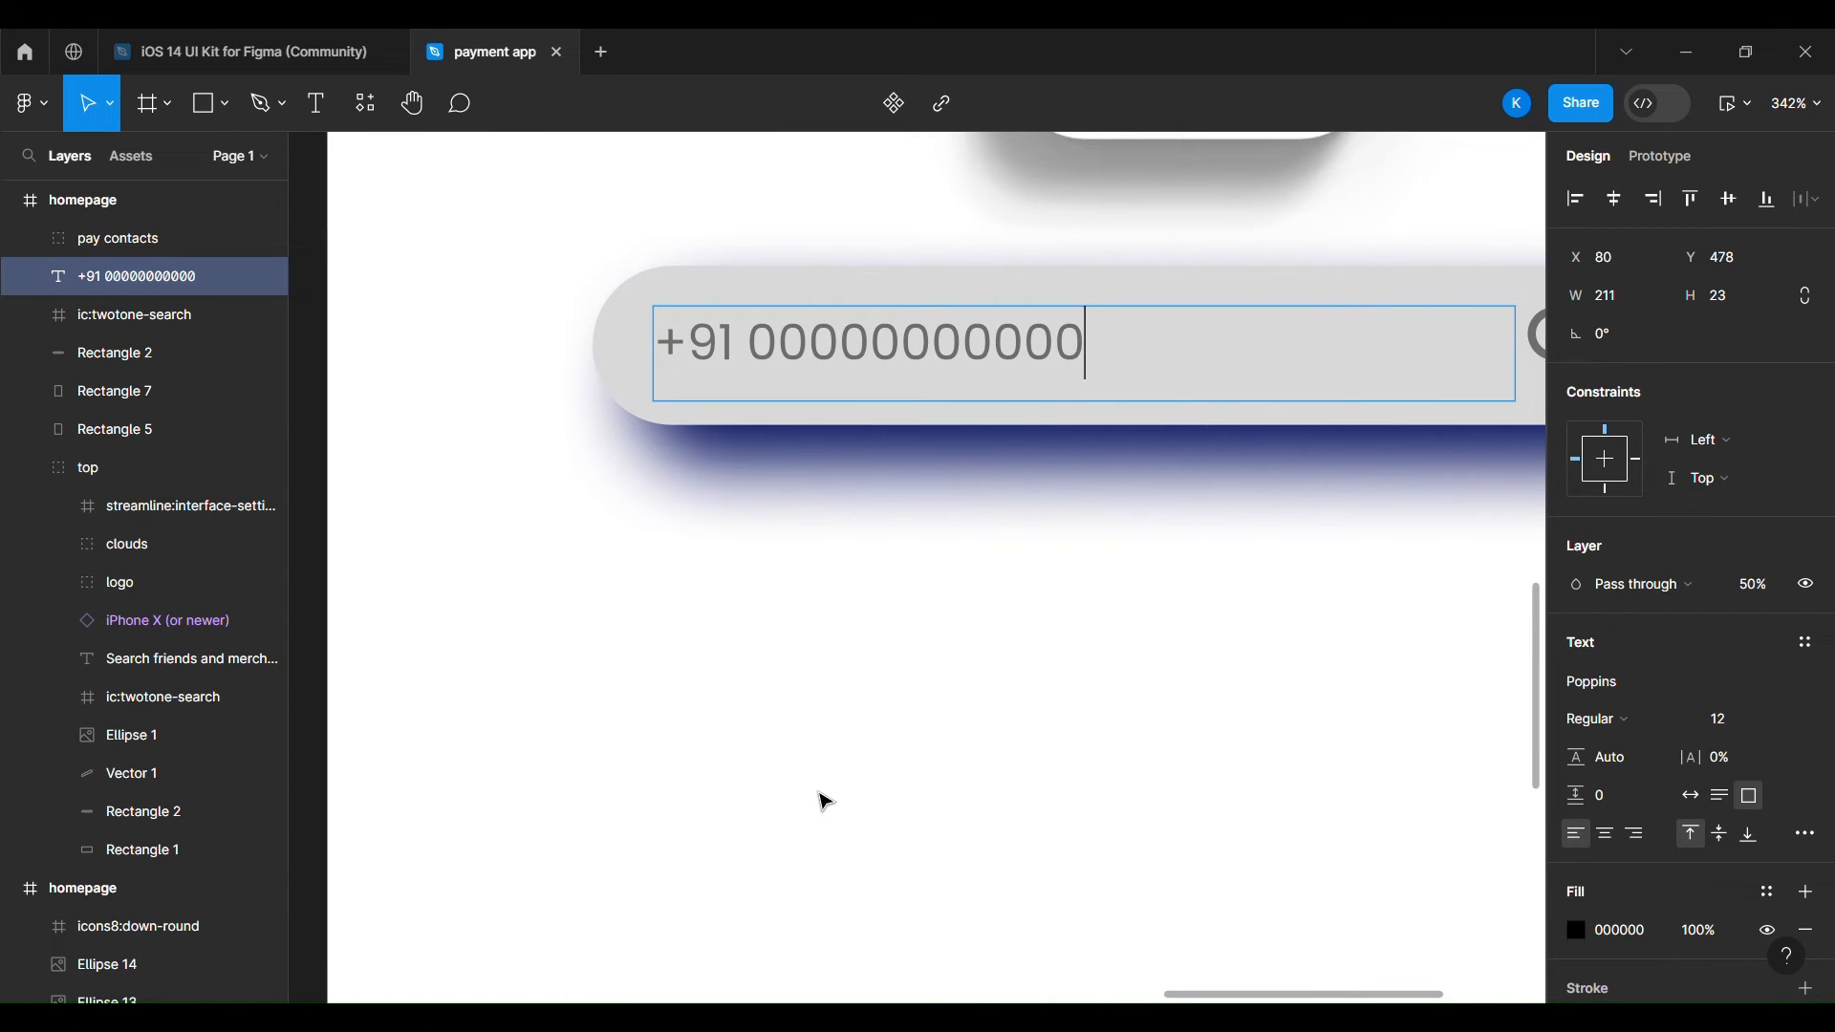
key(Escape)
scroll(823, 800, down, 9)
Set the drop shadow colour of the phone number field's grey rectangle to FFFFFF, sampled from the white background.
click(1038, 698)
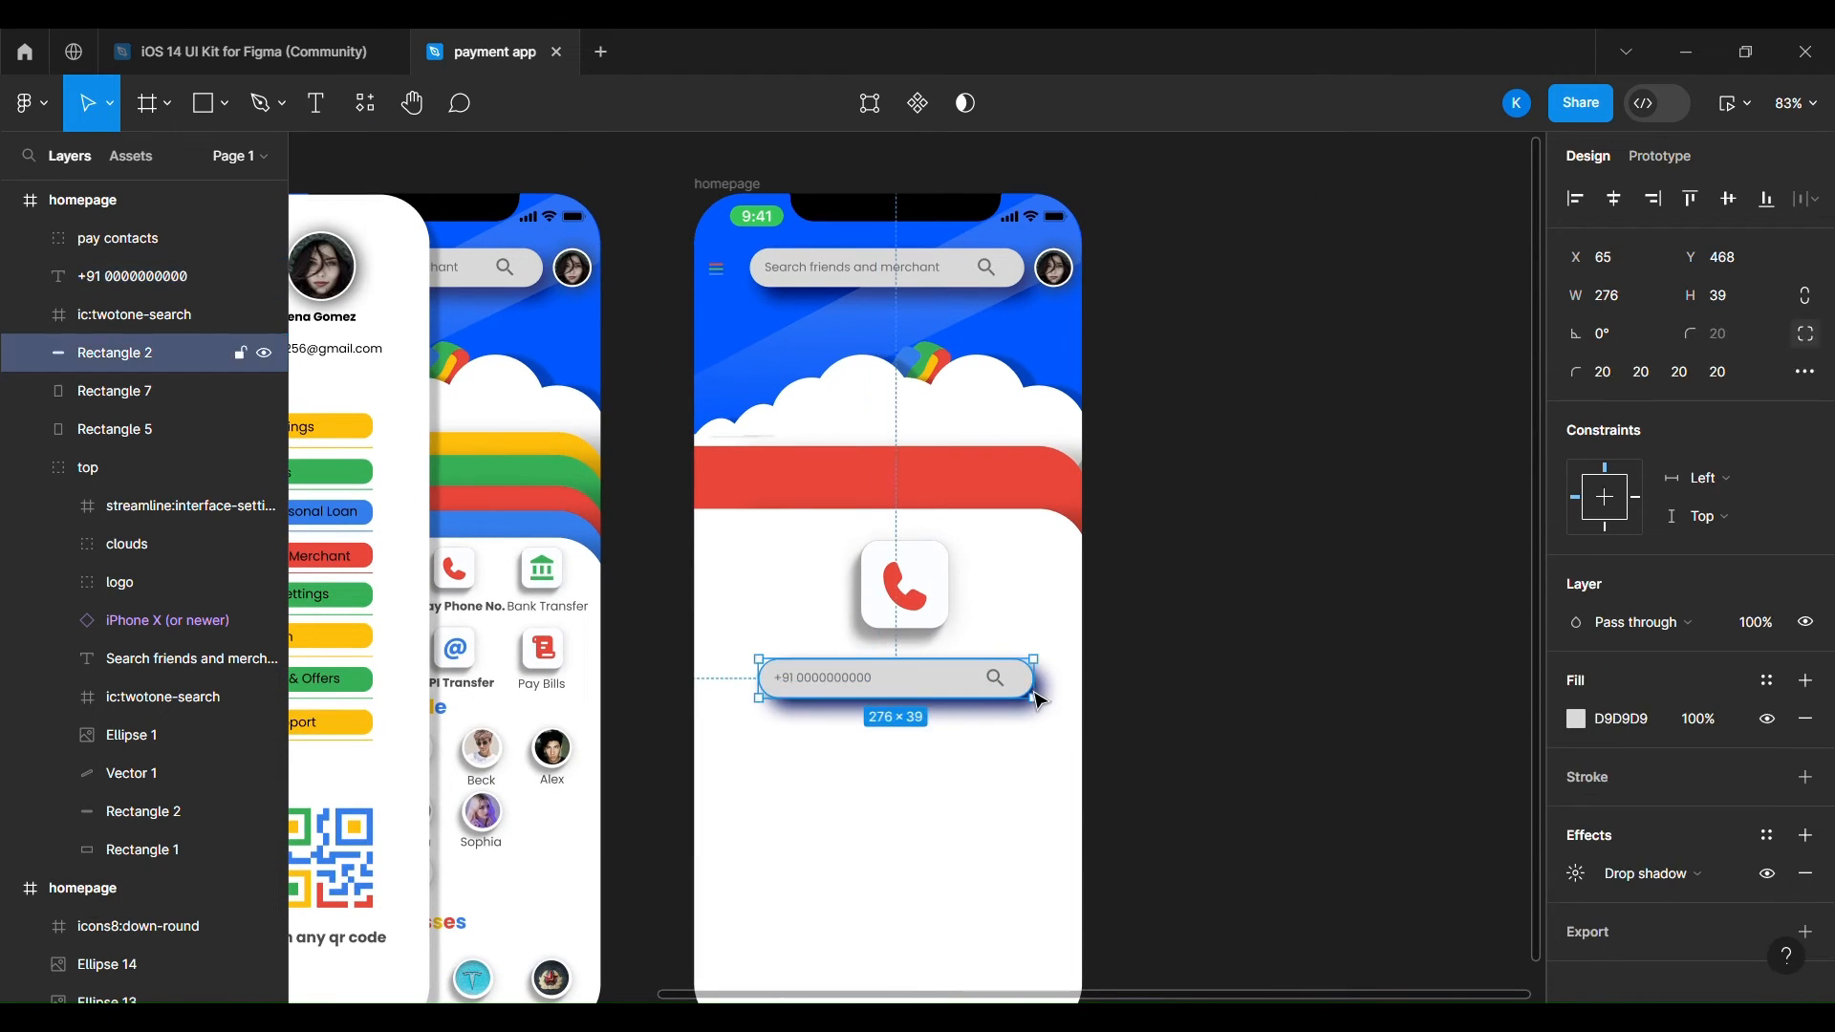
click(1576, 873)
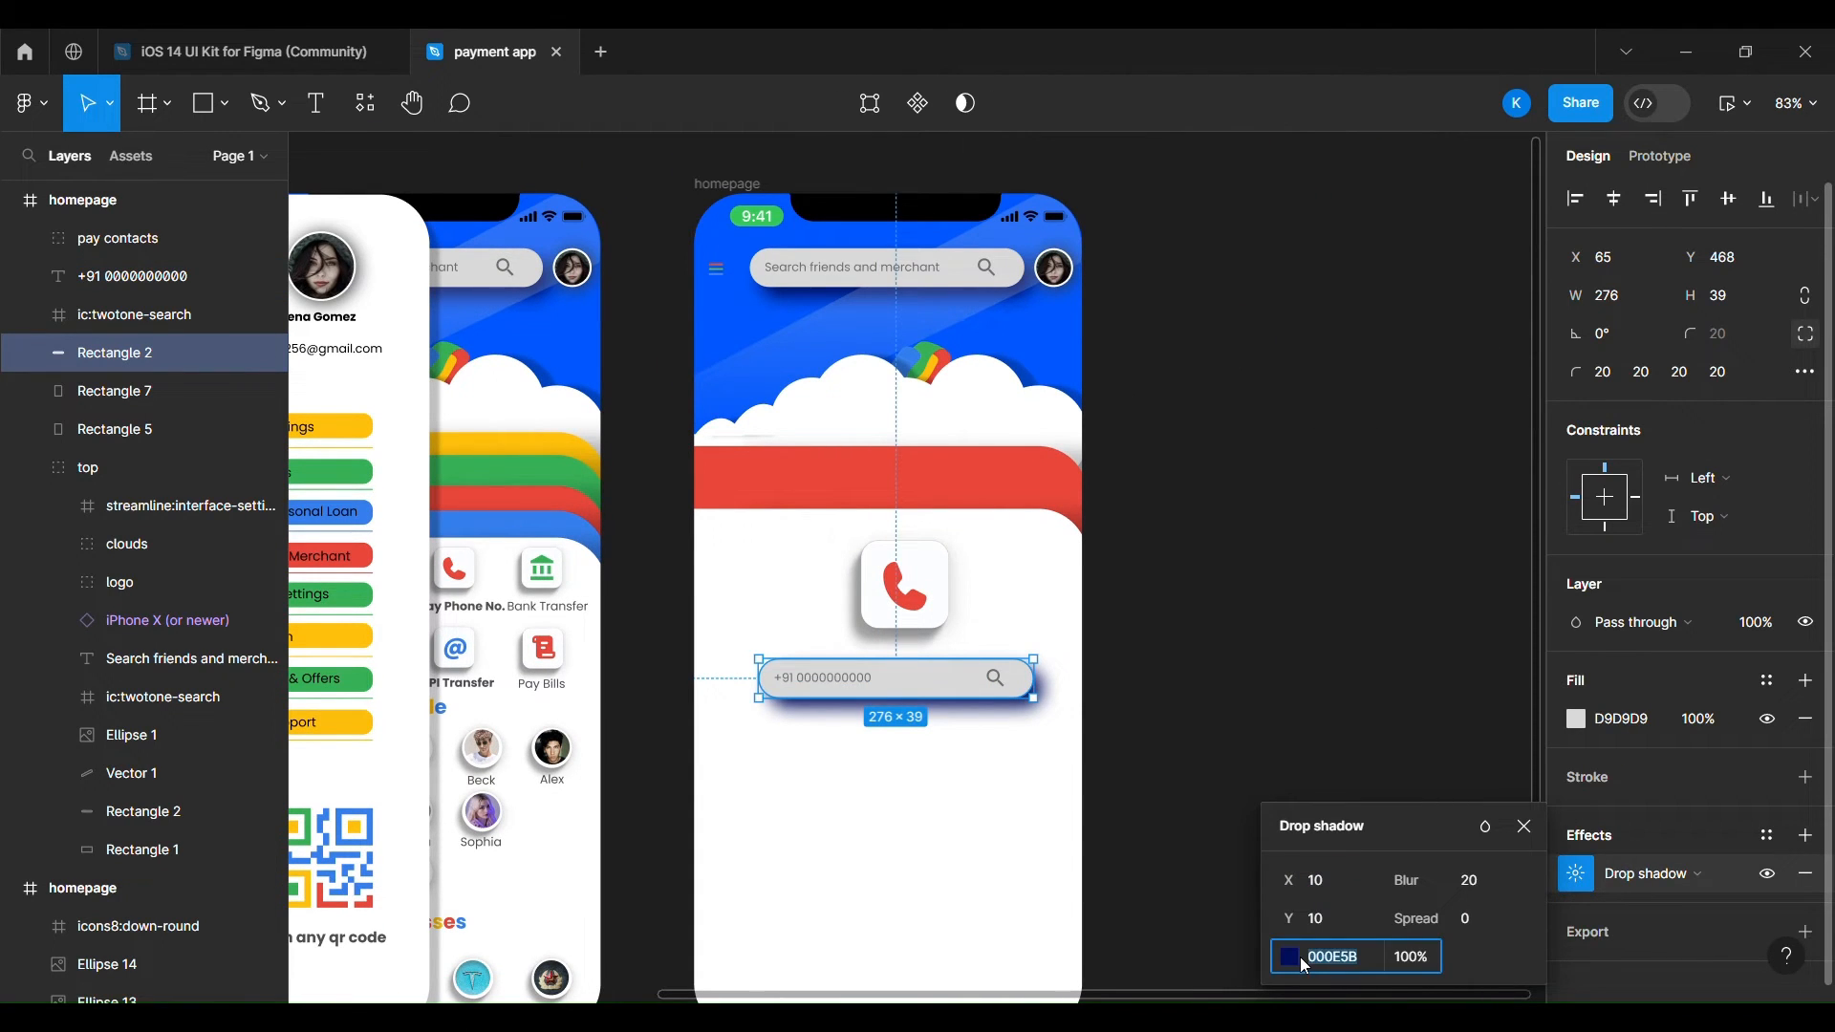
click(1290, 957)
click(1007, 718)
click(873, 813)
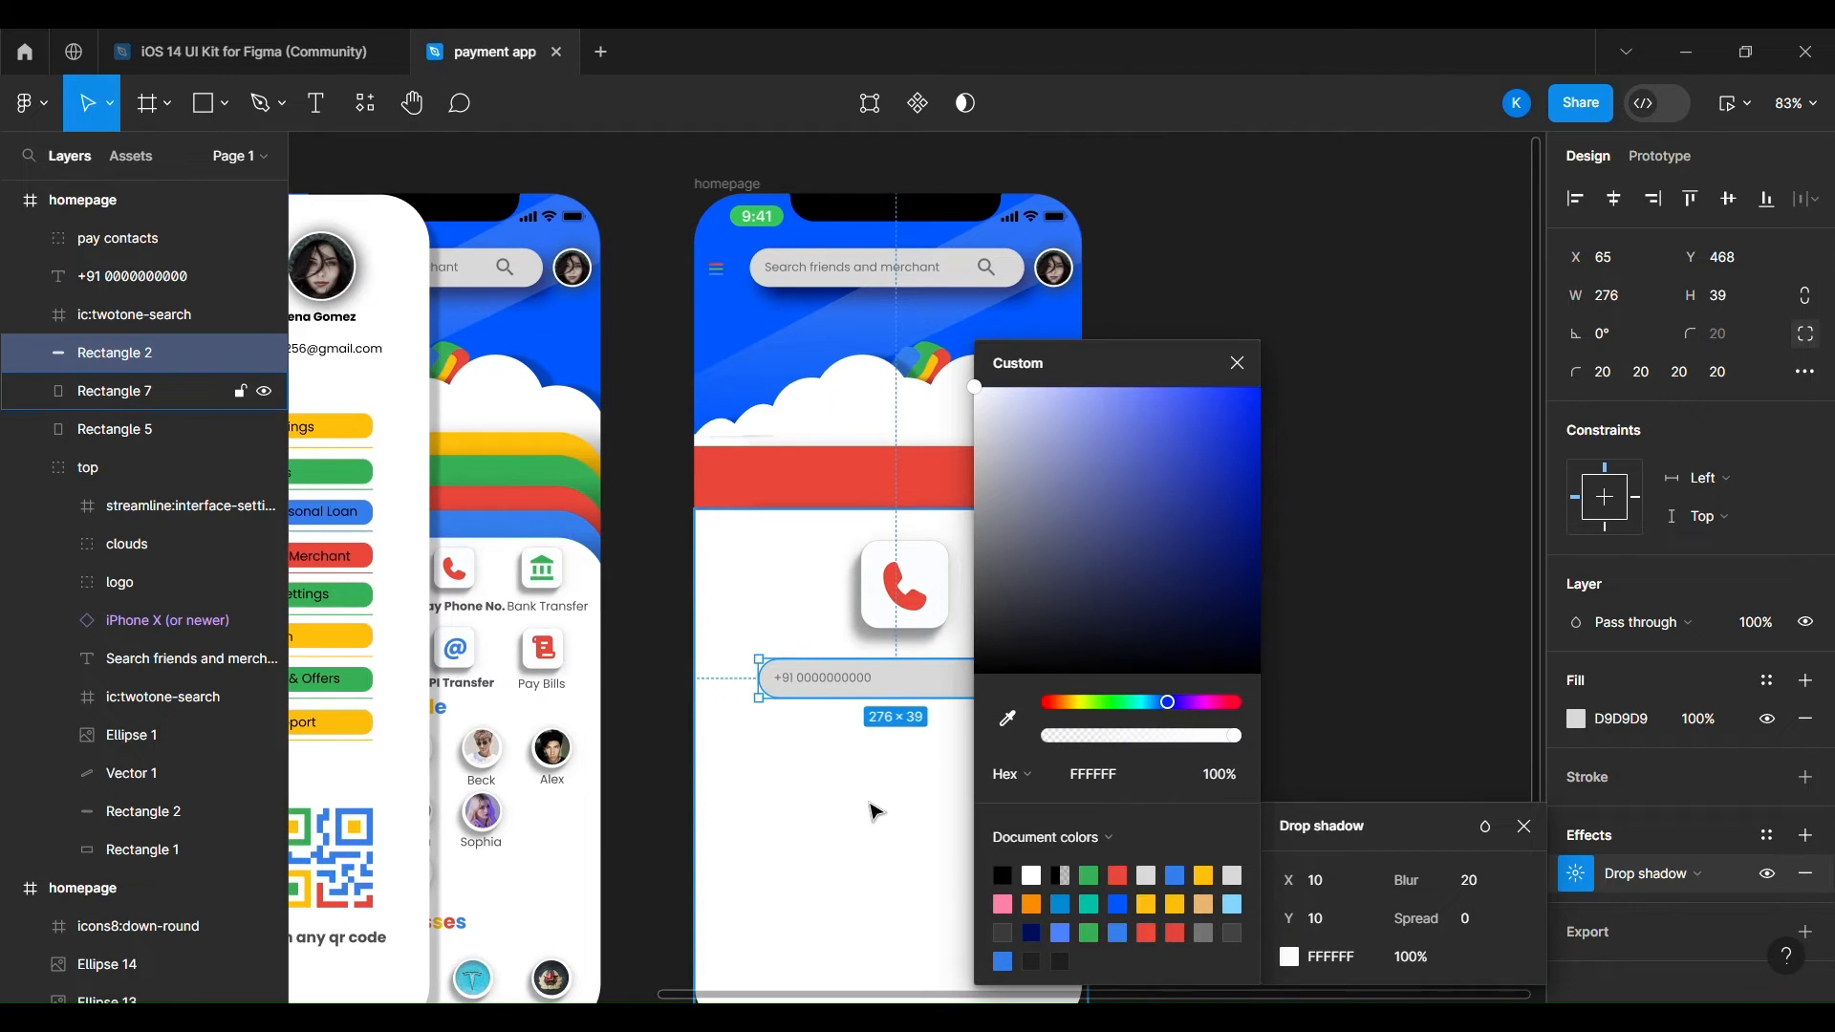
Set the phone number field's drop shadow colour to 939393 and its fill to FFFFFF.
drag(977, 450, 976, 509)
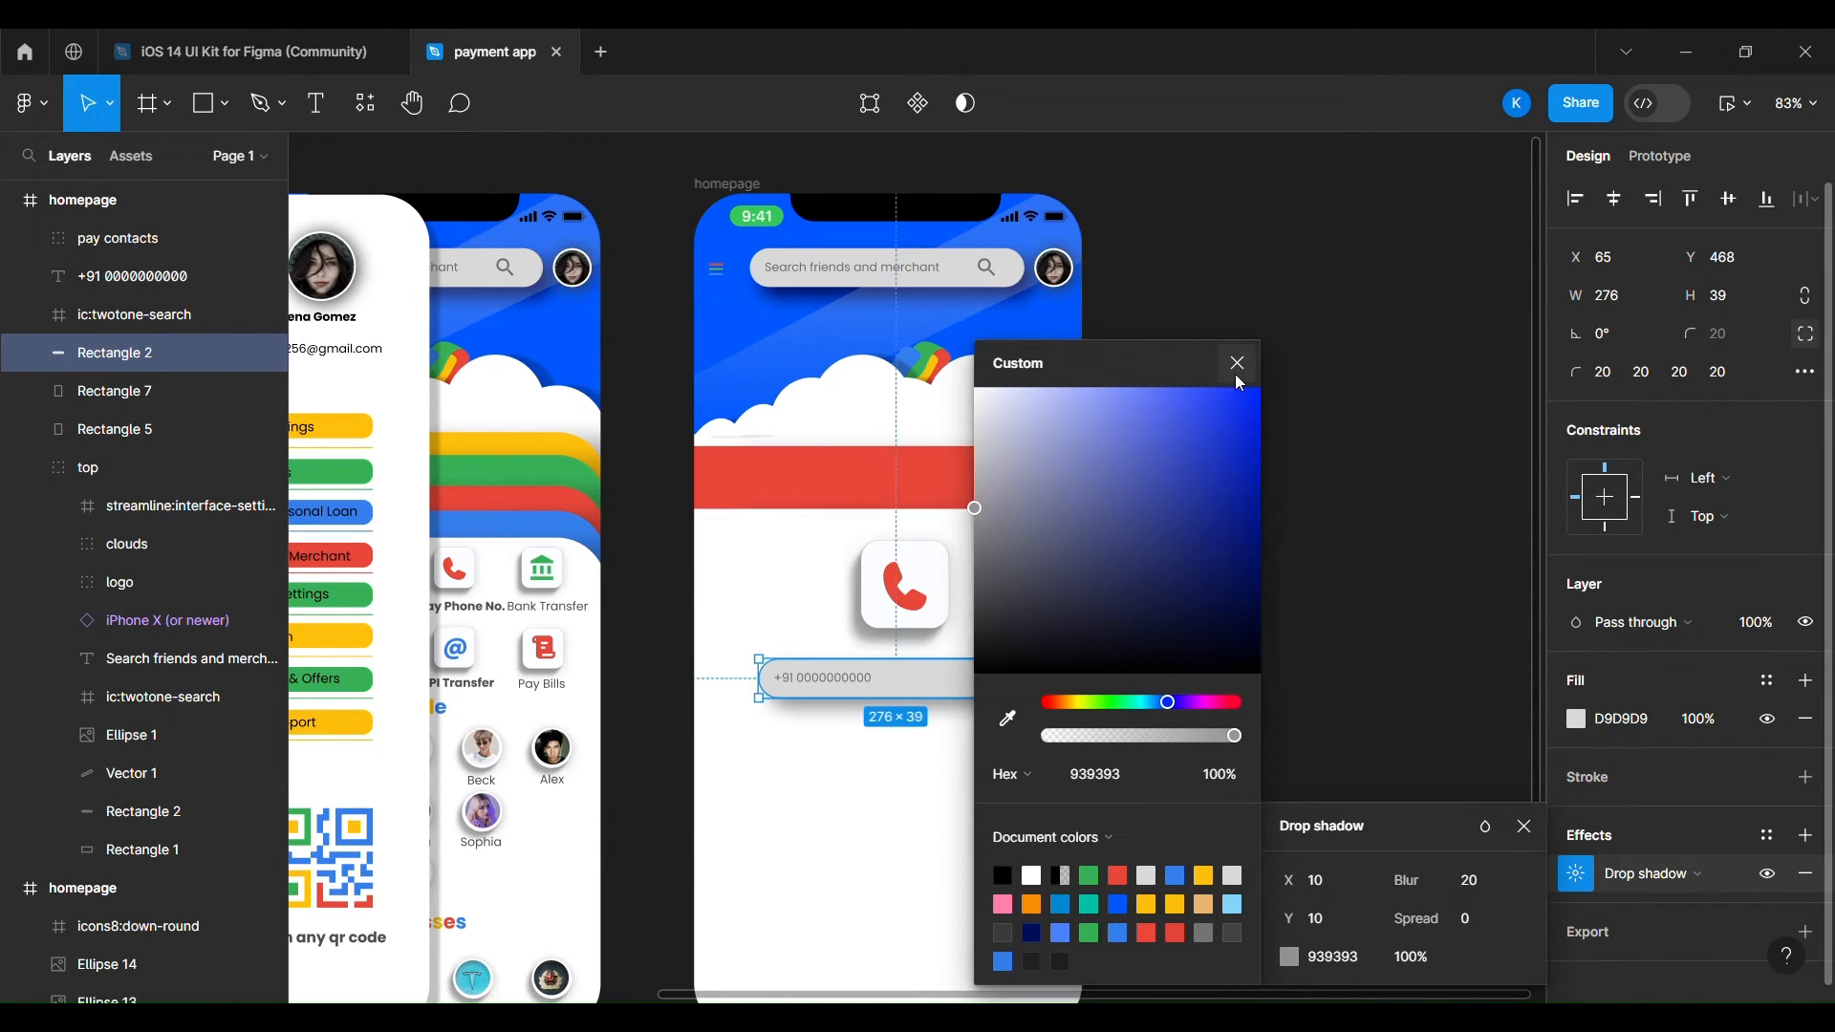
click(1238, 363)
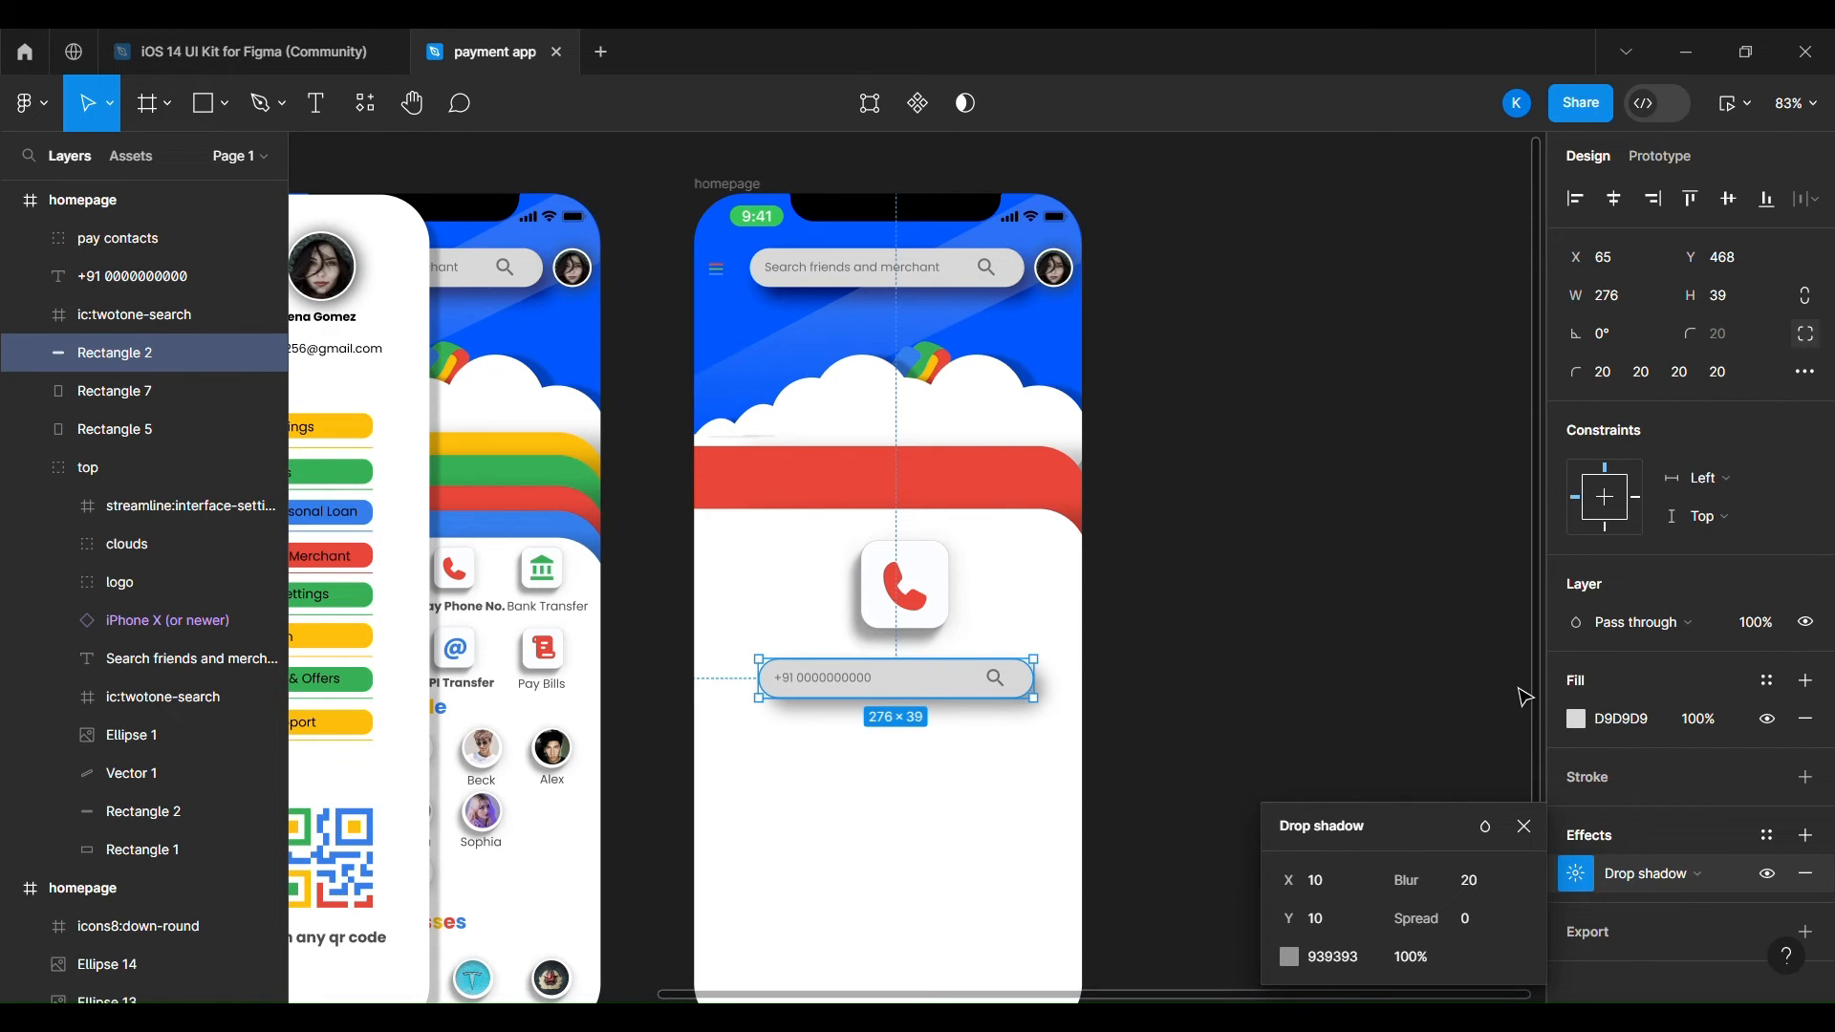
click(1576, 719)
click(1413, 776)
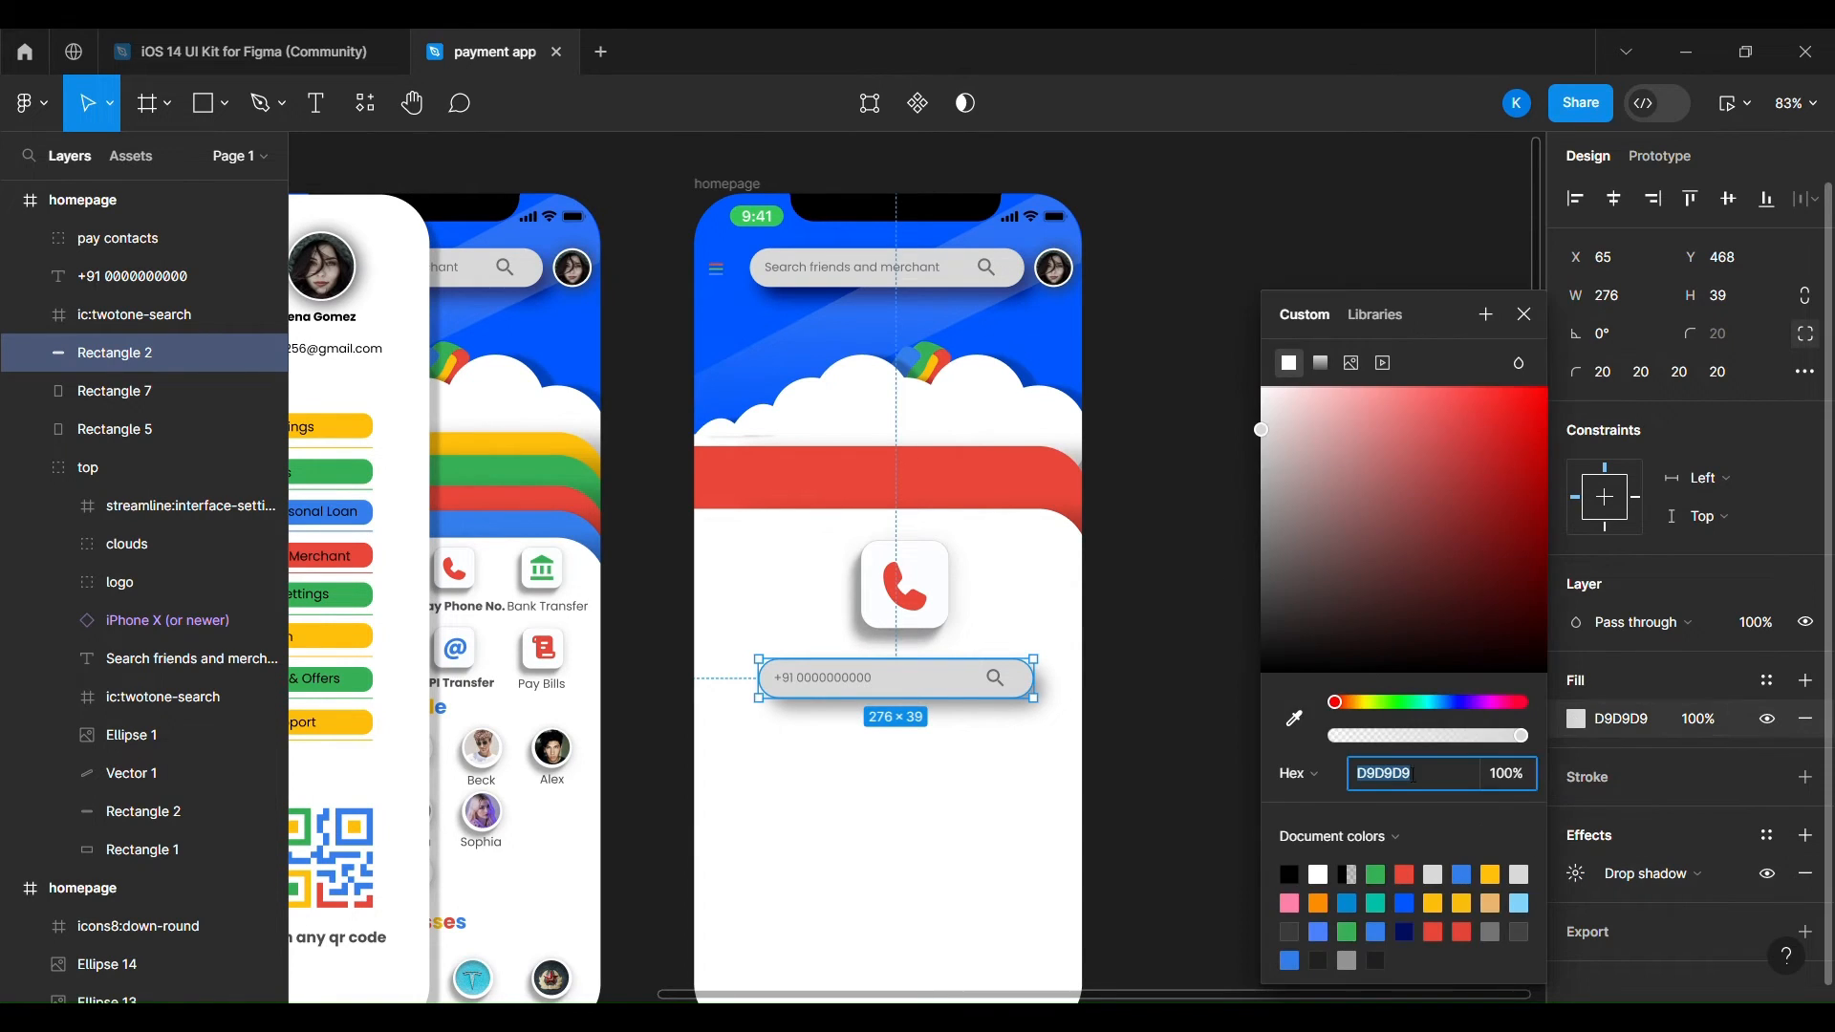
text(FFFFFF)
key(Return)
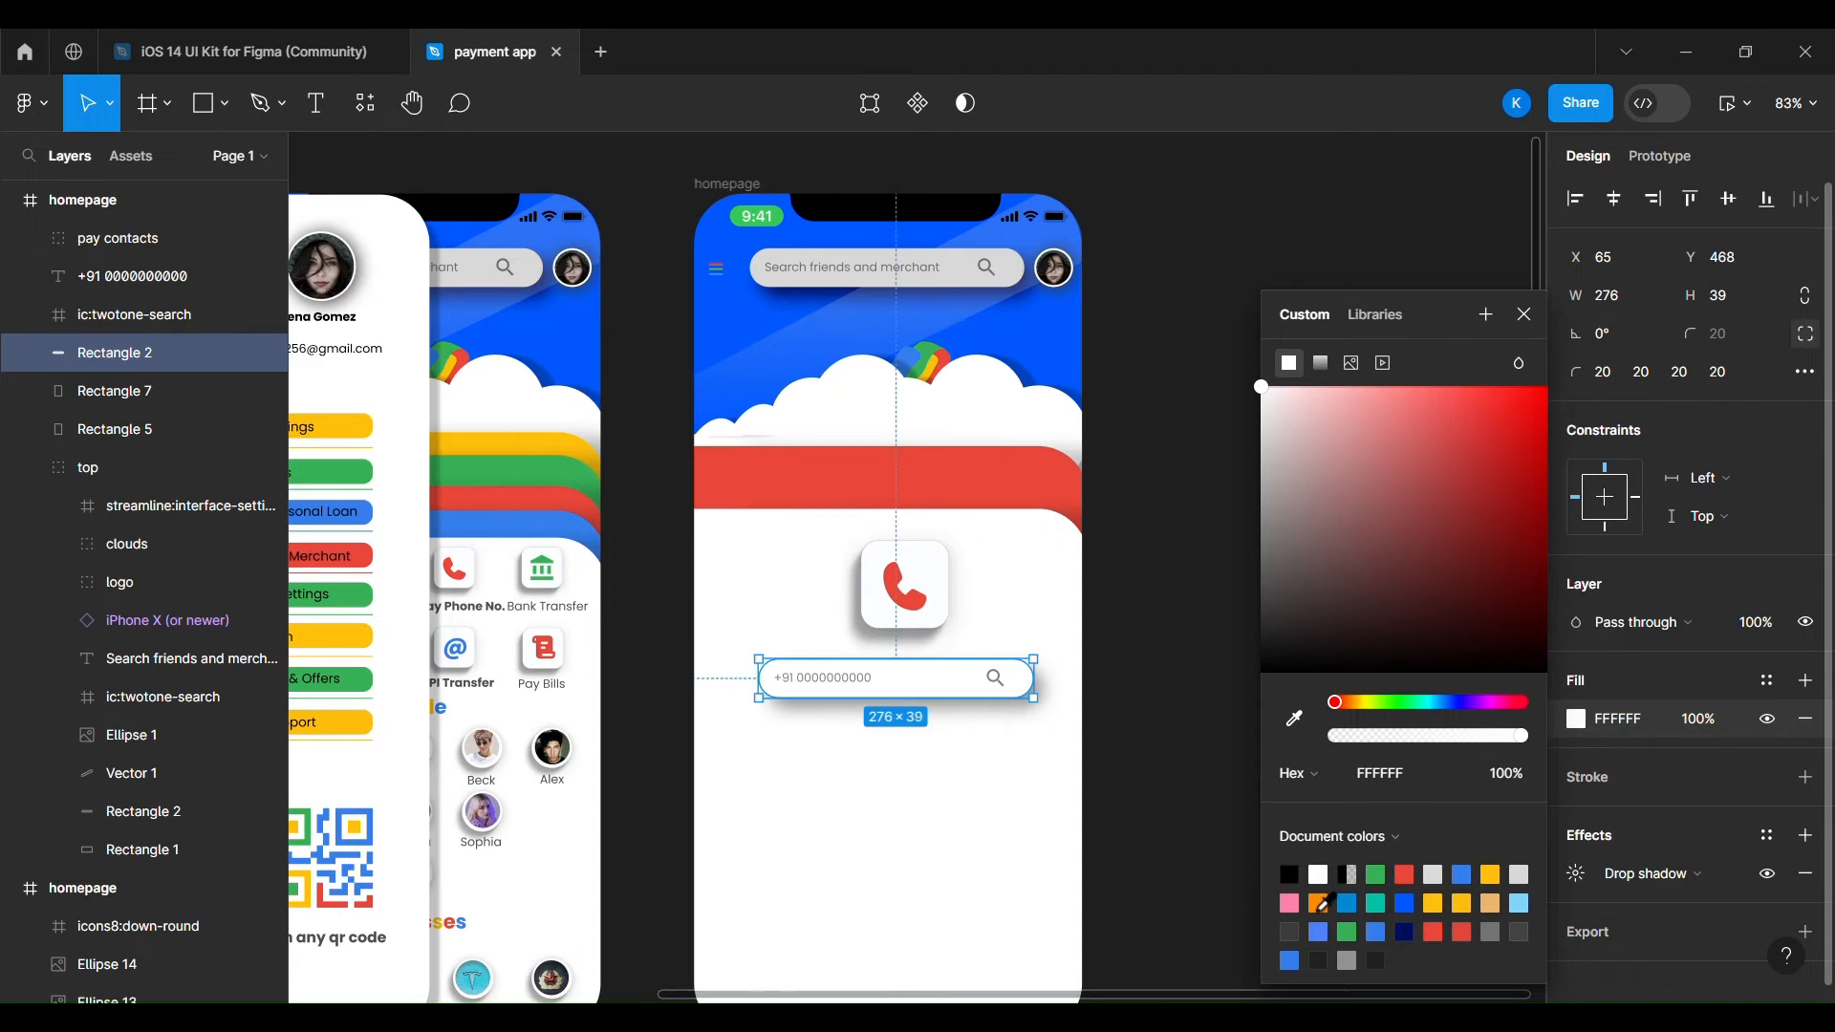
click(1586, 878)
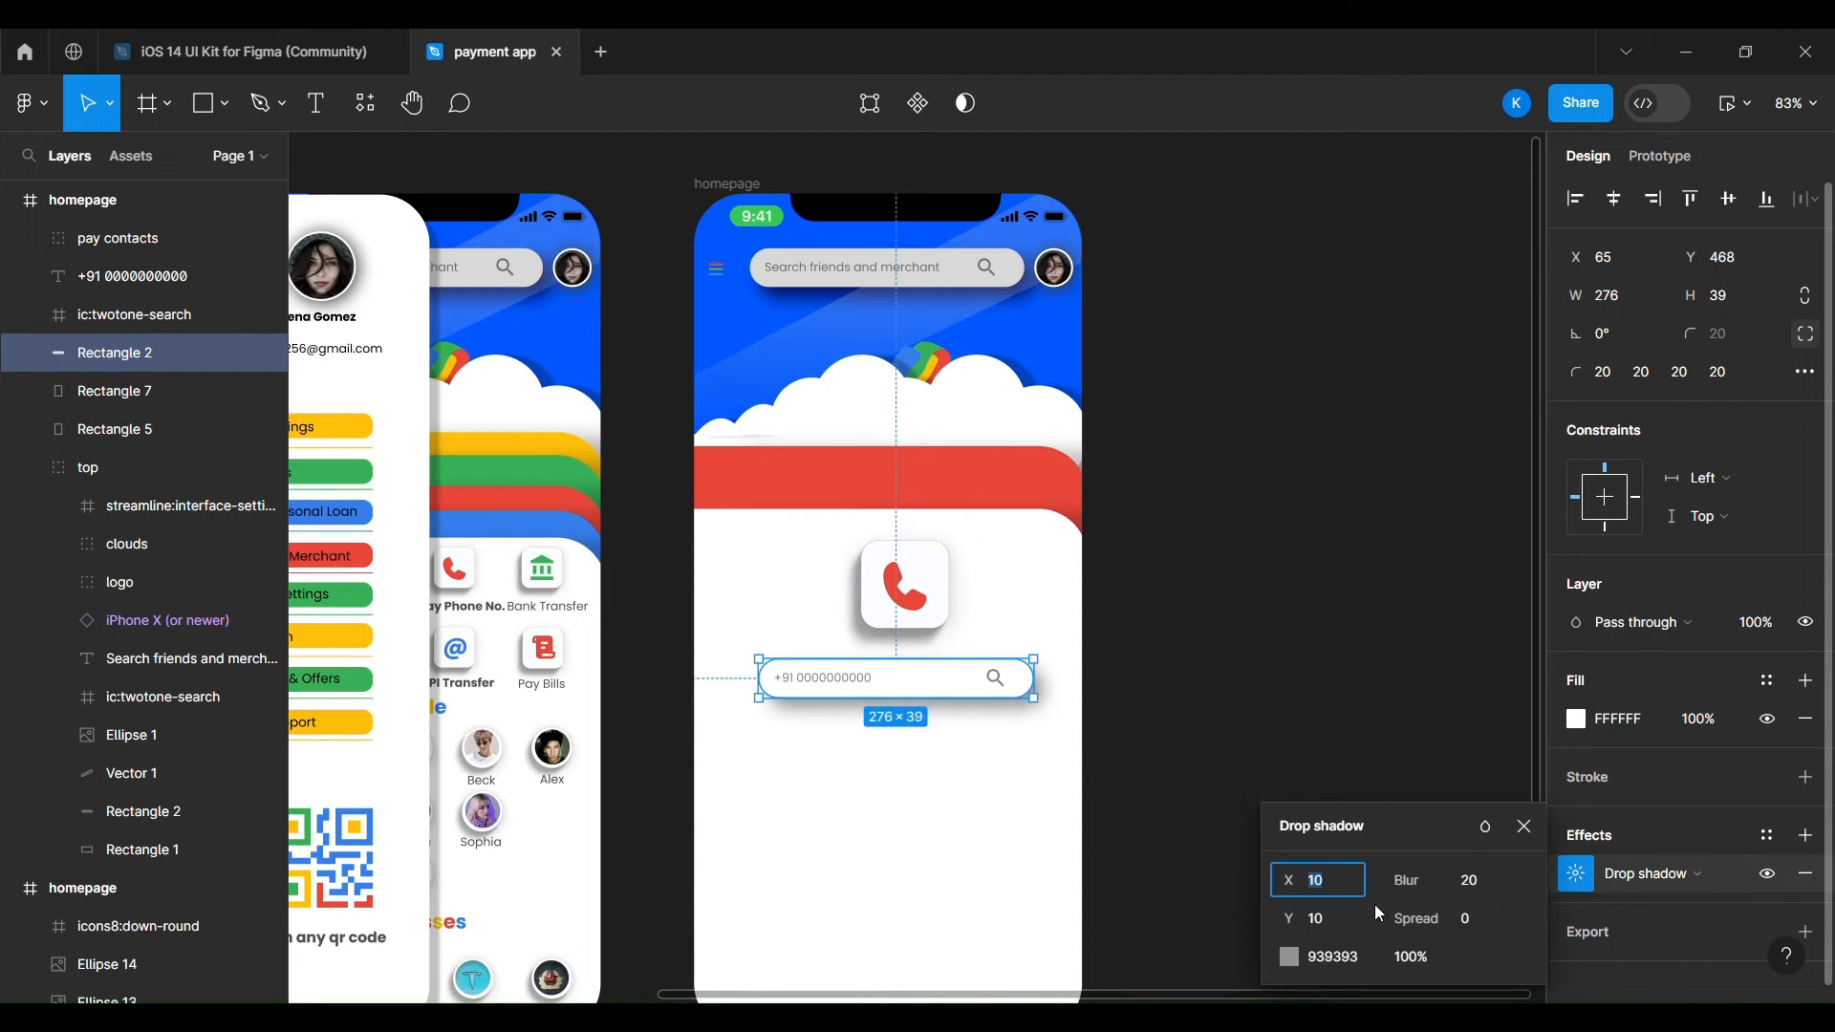
click(1297, 960)
click(1375, 678)
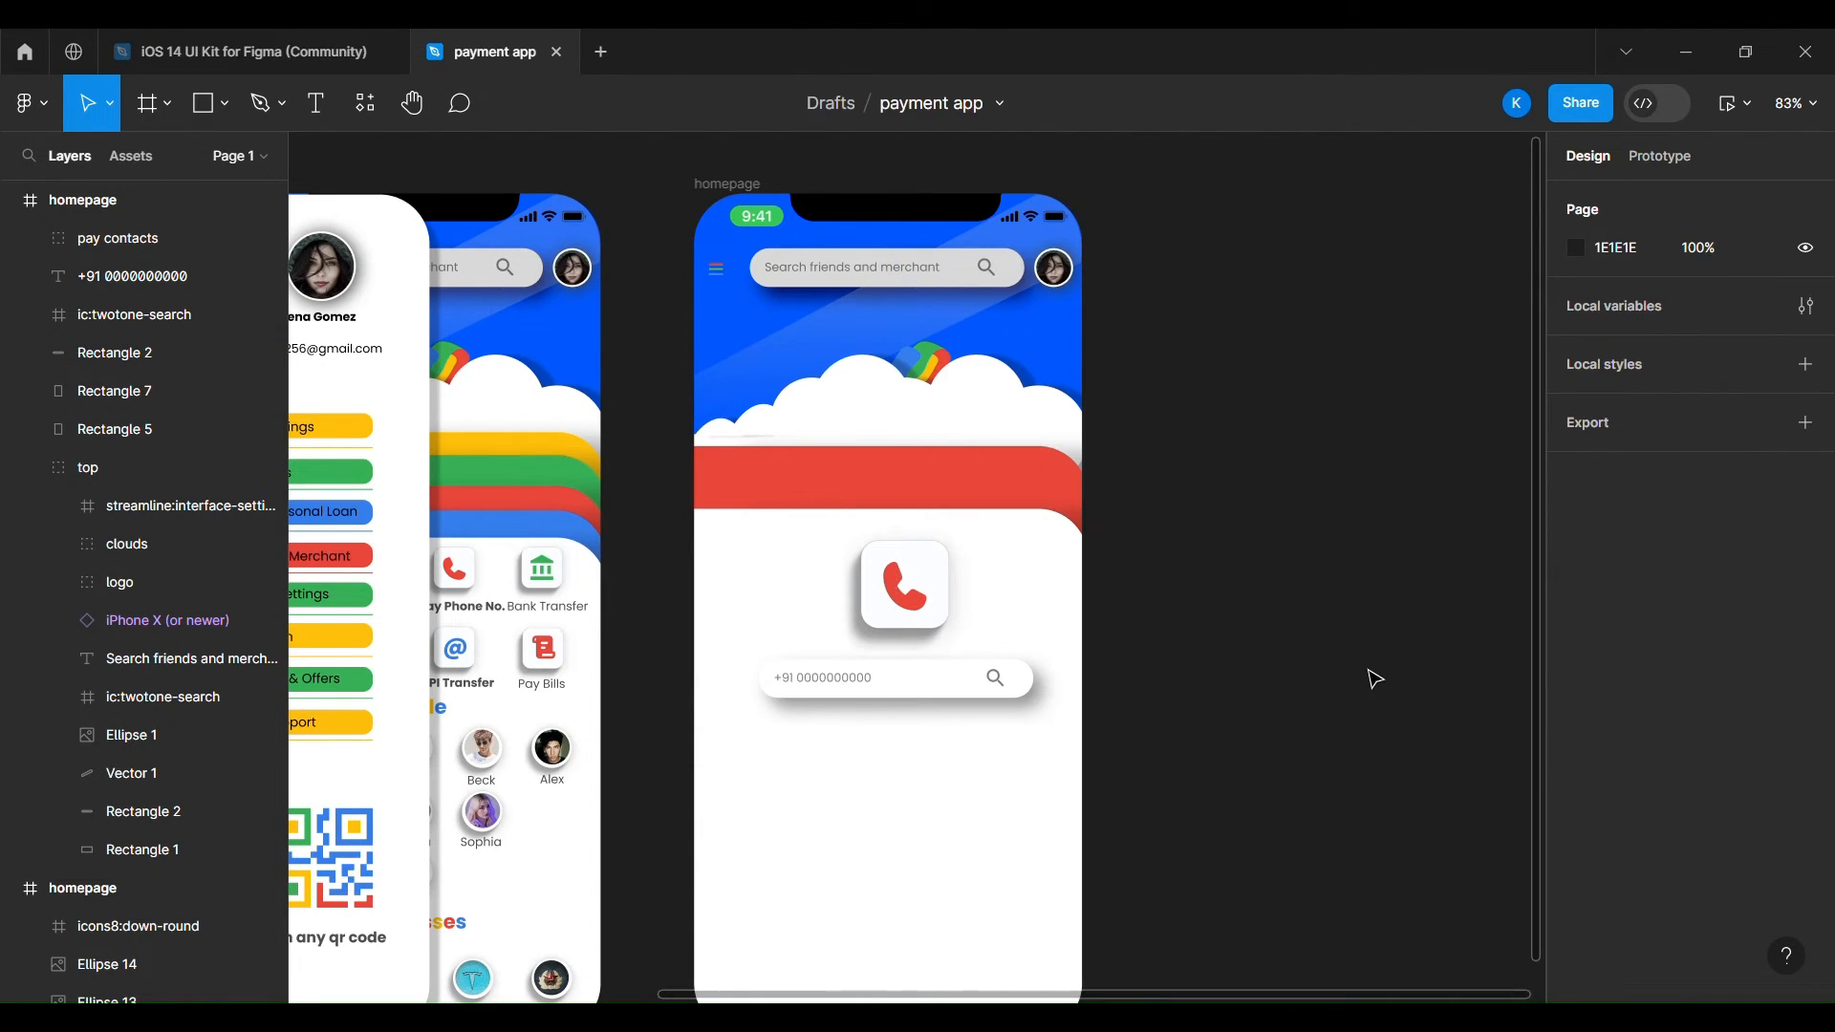
Duplicate the finished phone-number payment screen with its keypad and Pay button, placing the copy beside the original.
scroll(1305, 647, down, 3)
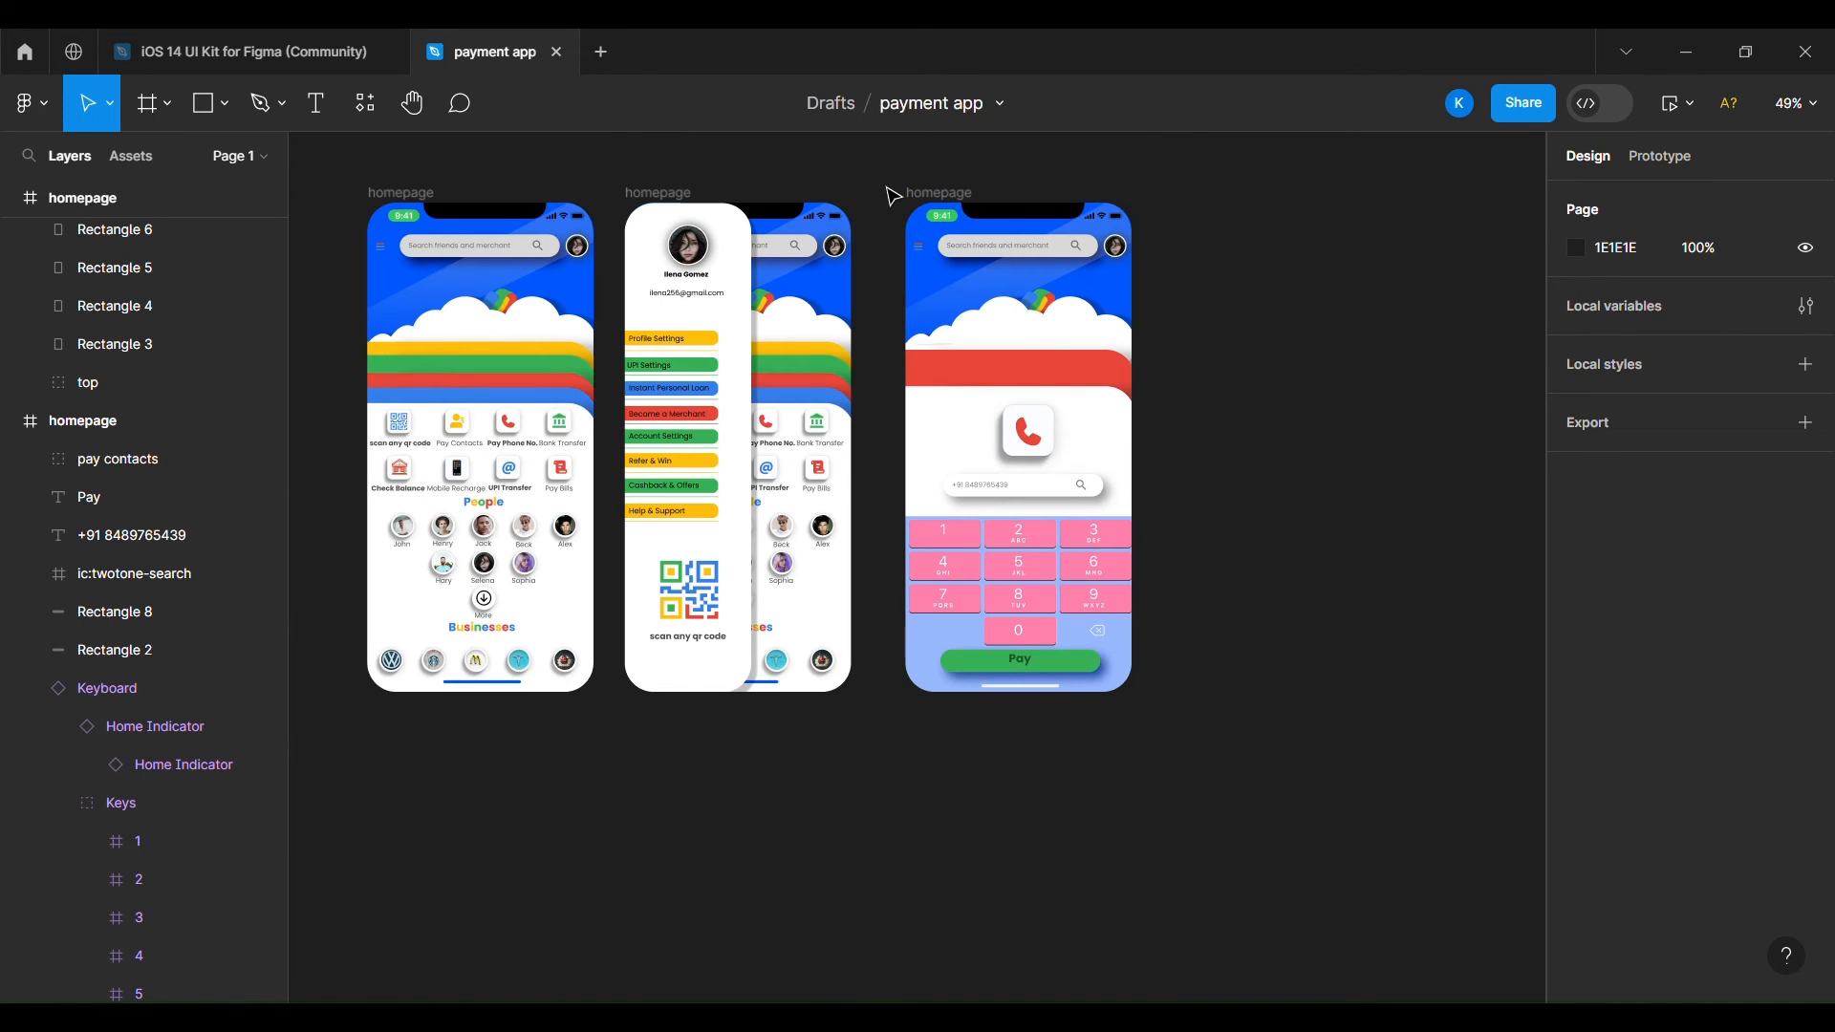
drag(881, 182, 1180, 762)
key(ctrl+d)
scroll(1308, 798, right, 1)
scroll(1315, 806, up, 5)
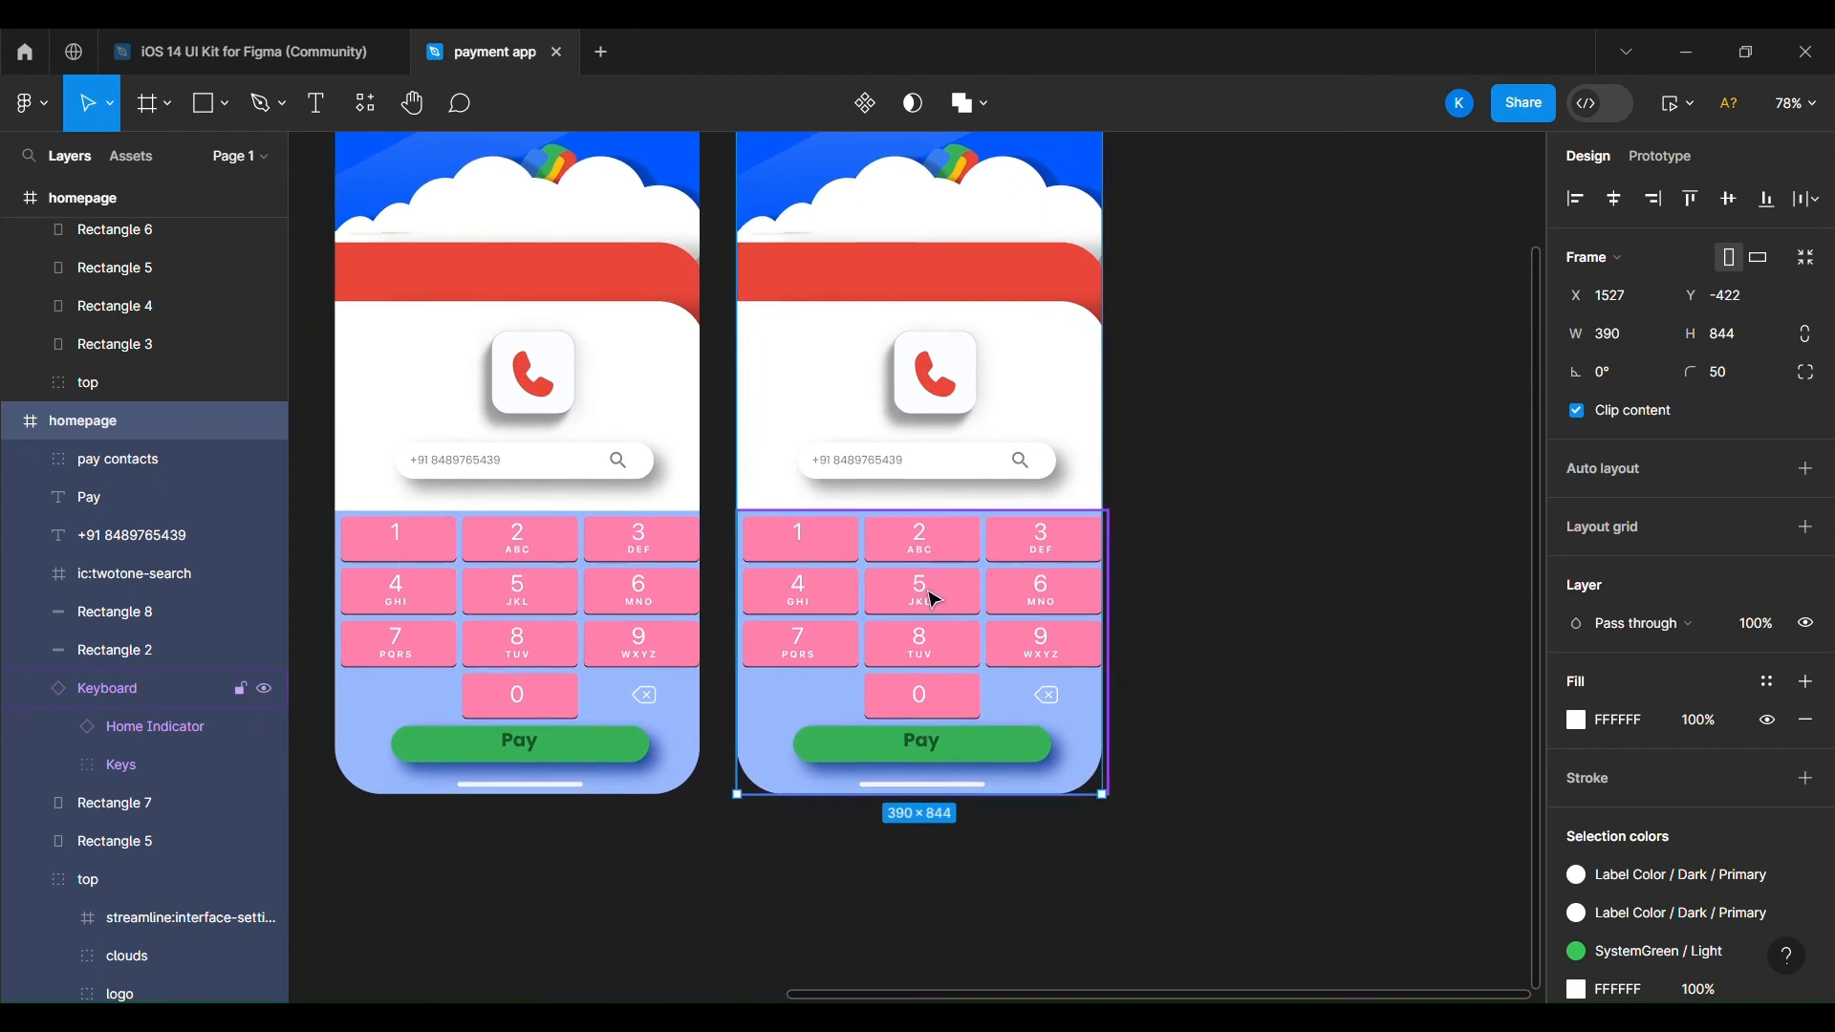
click(911, 481)
key(Delete)
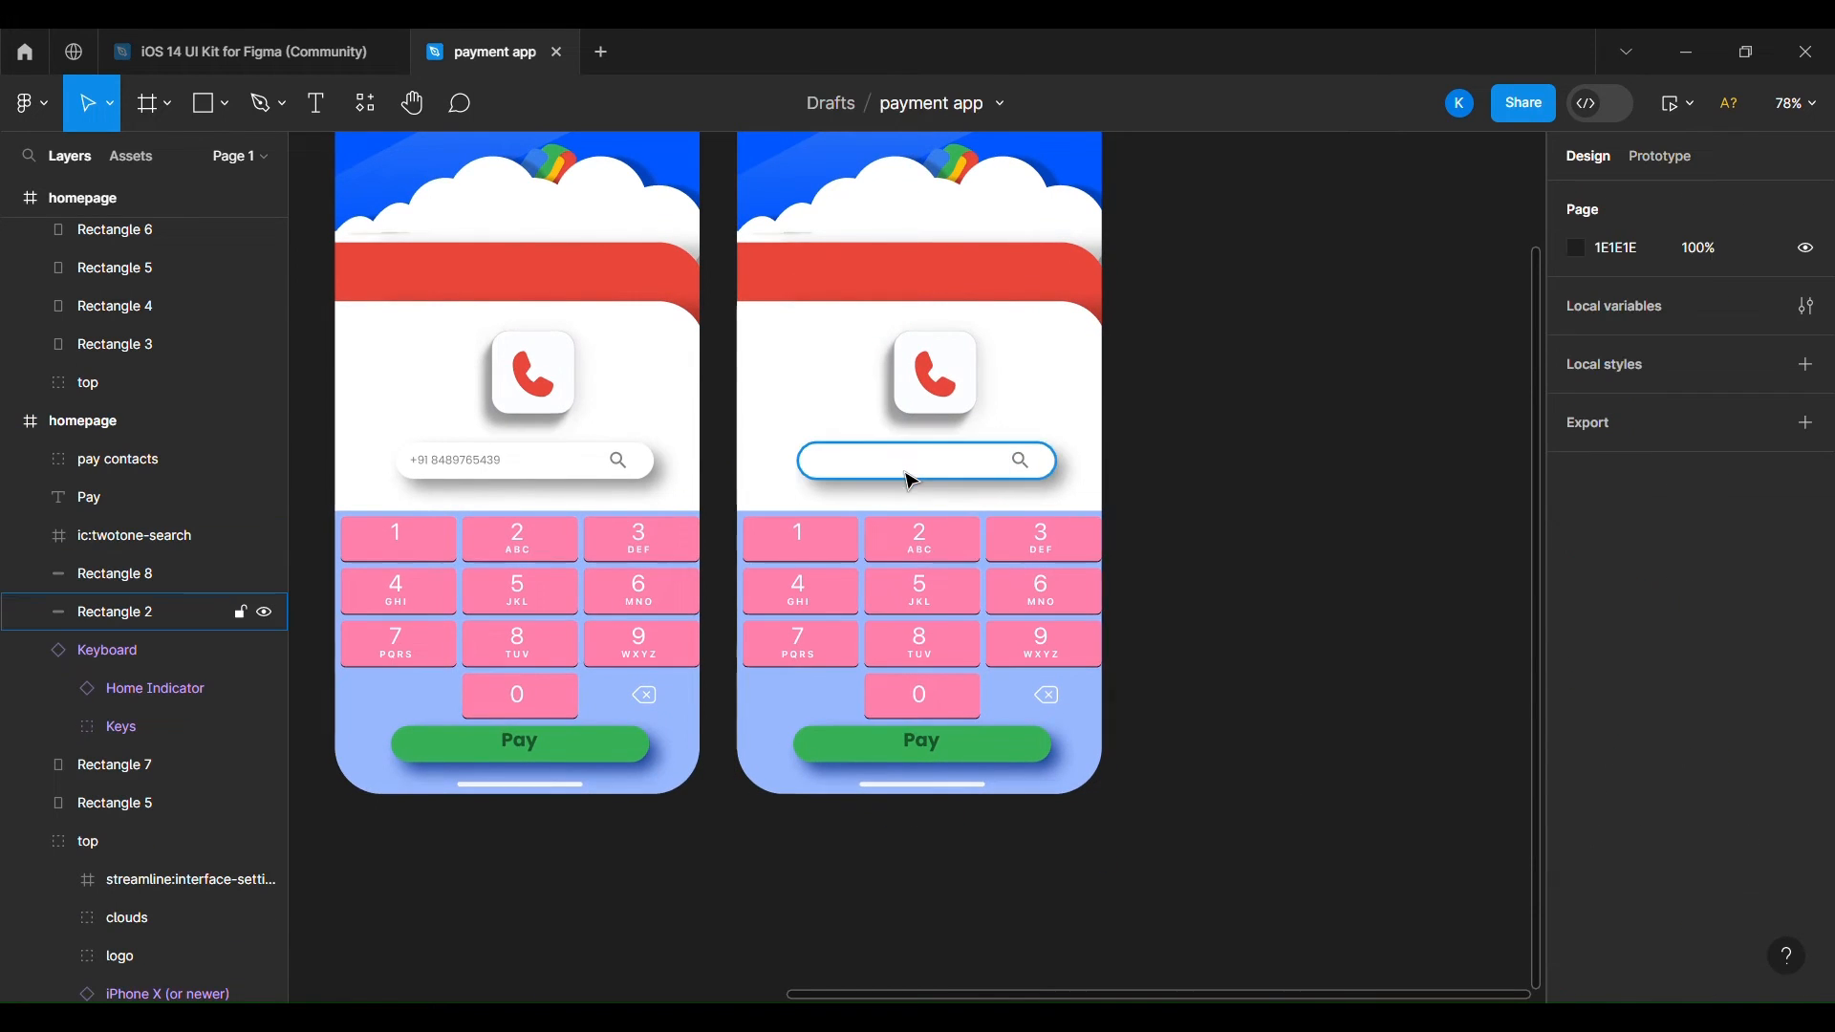
key(ctrl+z)
Replace the phone number text in the duplicated screen's field with "Rs.50000".
double_click(903, 466)
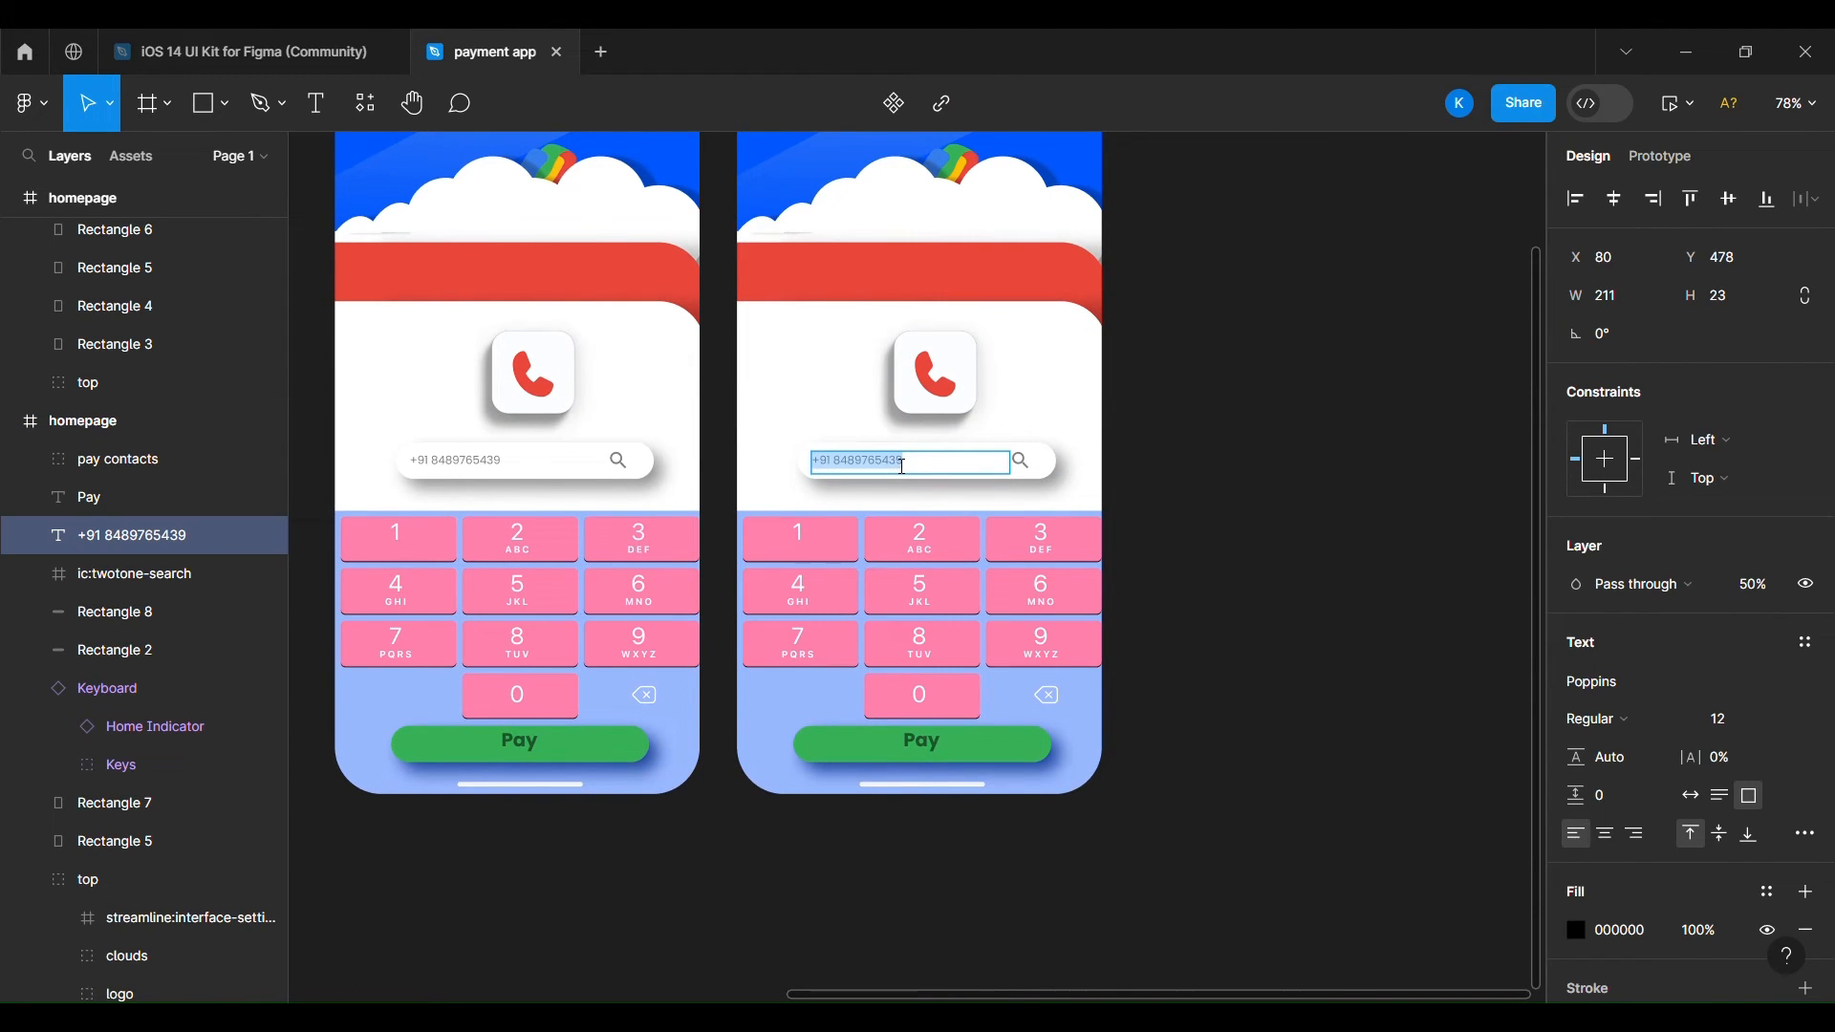
text(Enter A)
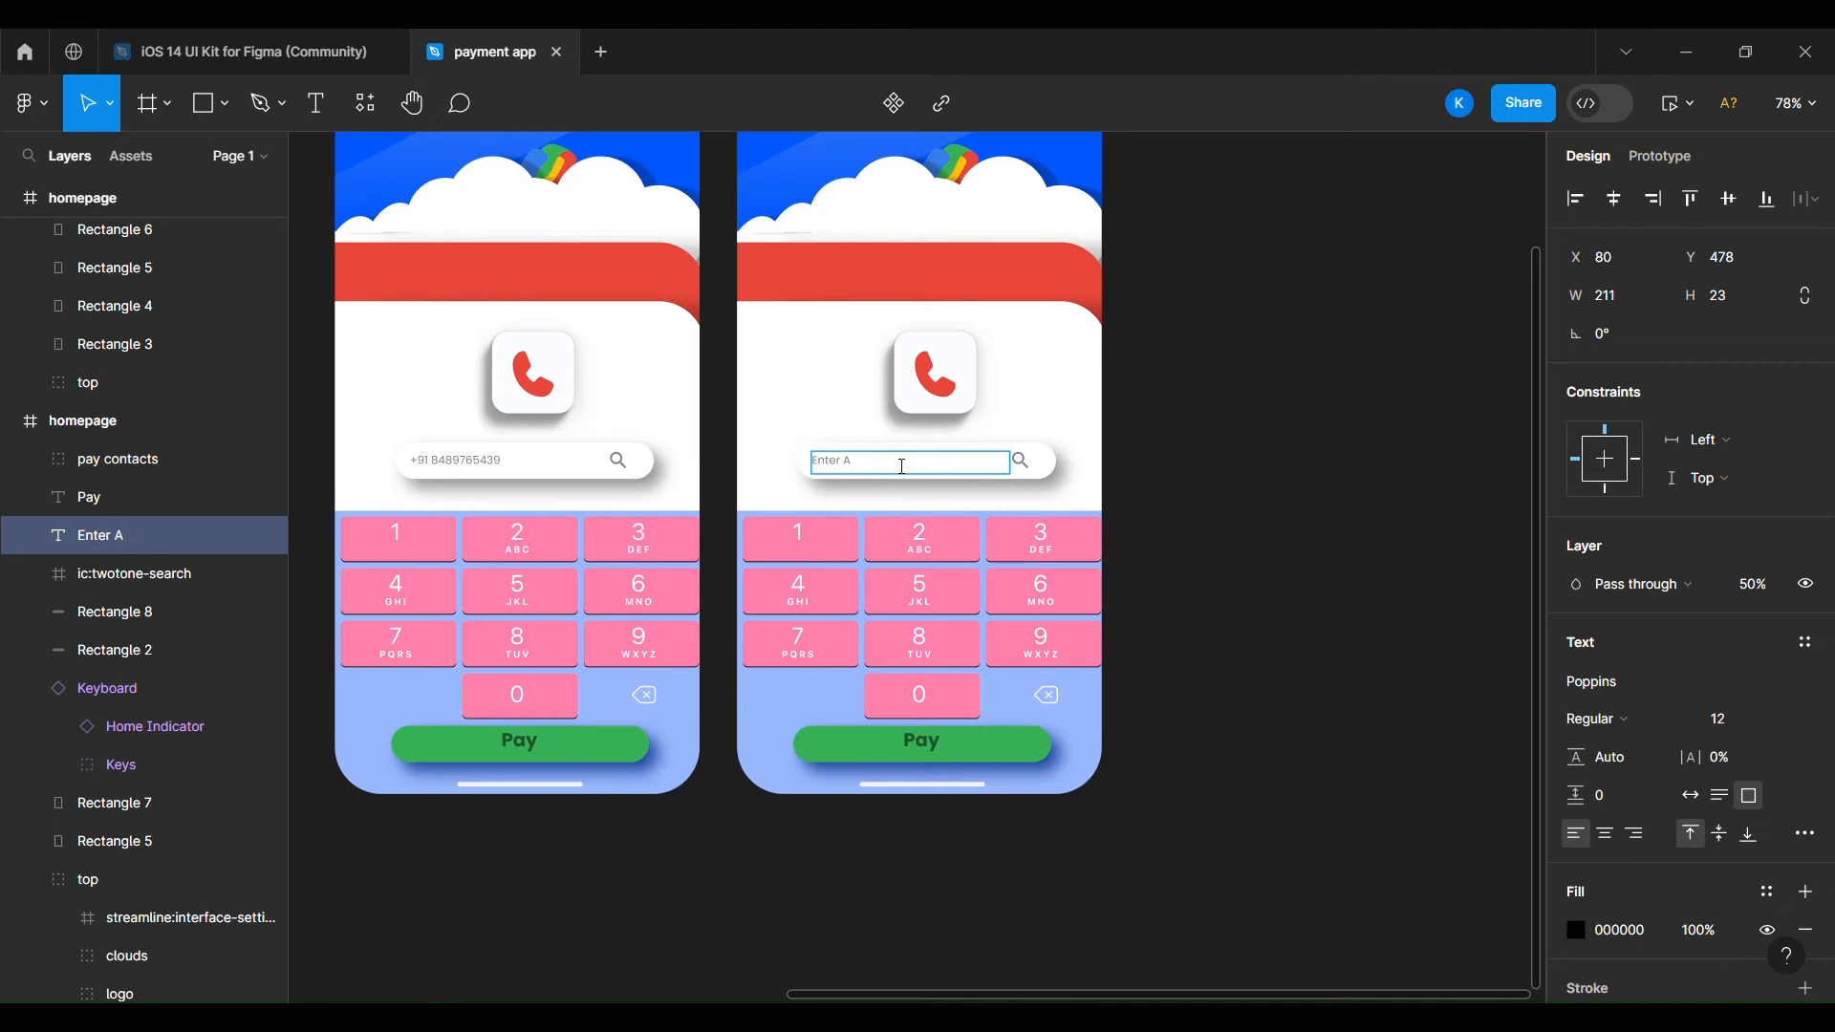
text(Rs.)
scroll(903, 465, up, 5)
text(500000)
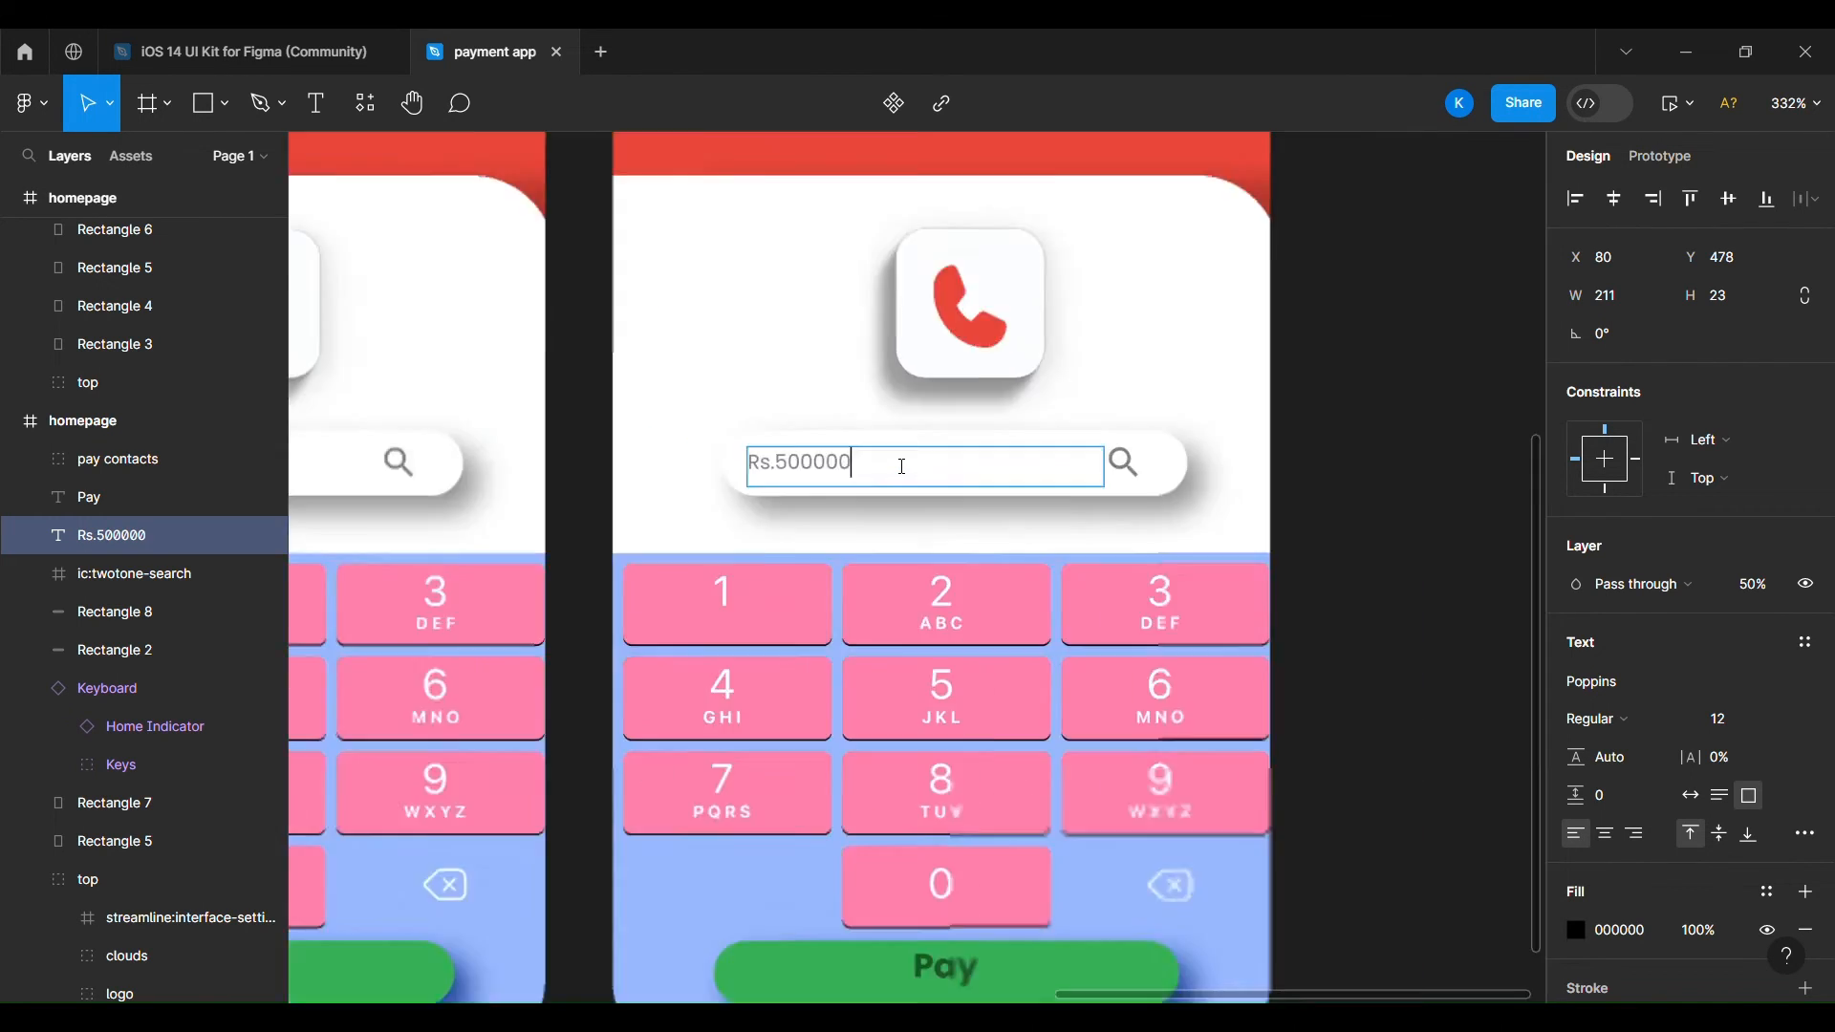
key(BackSpace)
scroll(903, 466, down, 5)
Raise the layer opacity of the Rs.50000 text to make it darker.
key(ctrl+a)
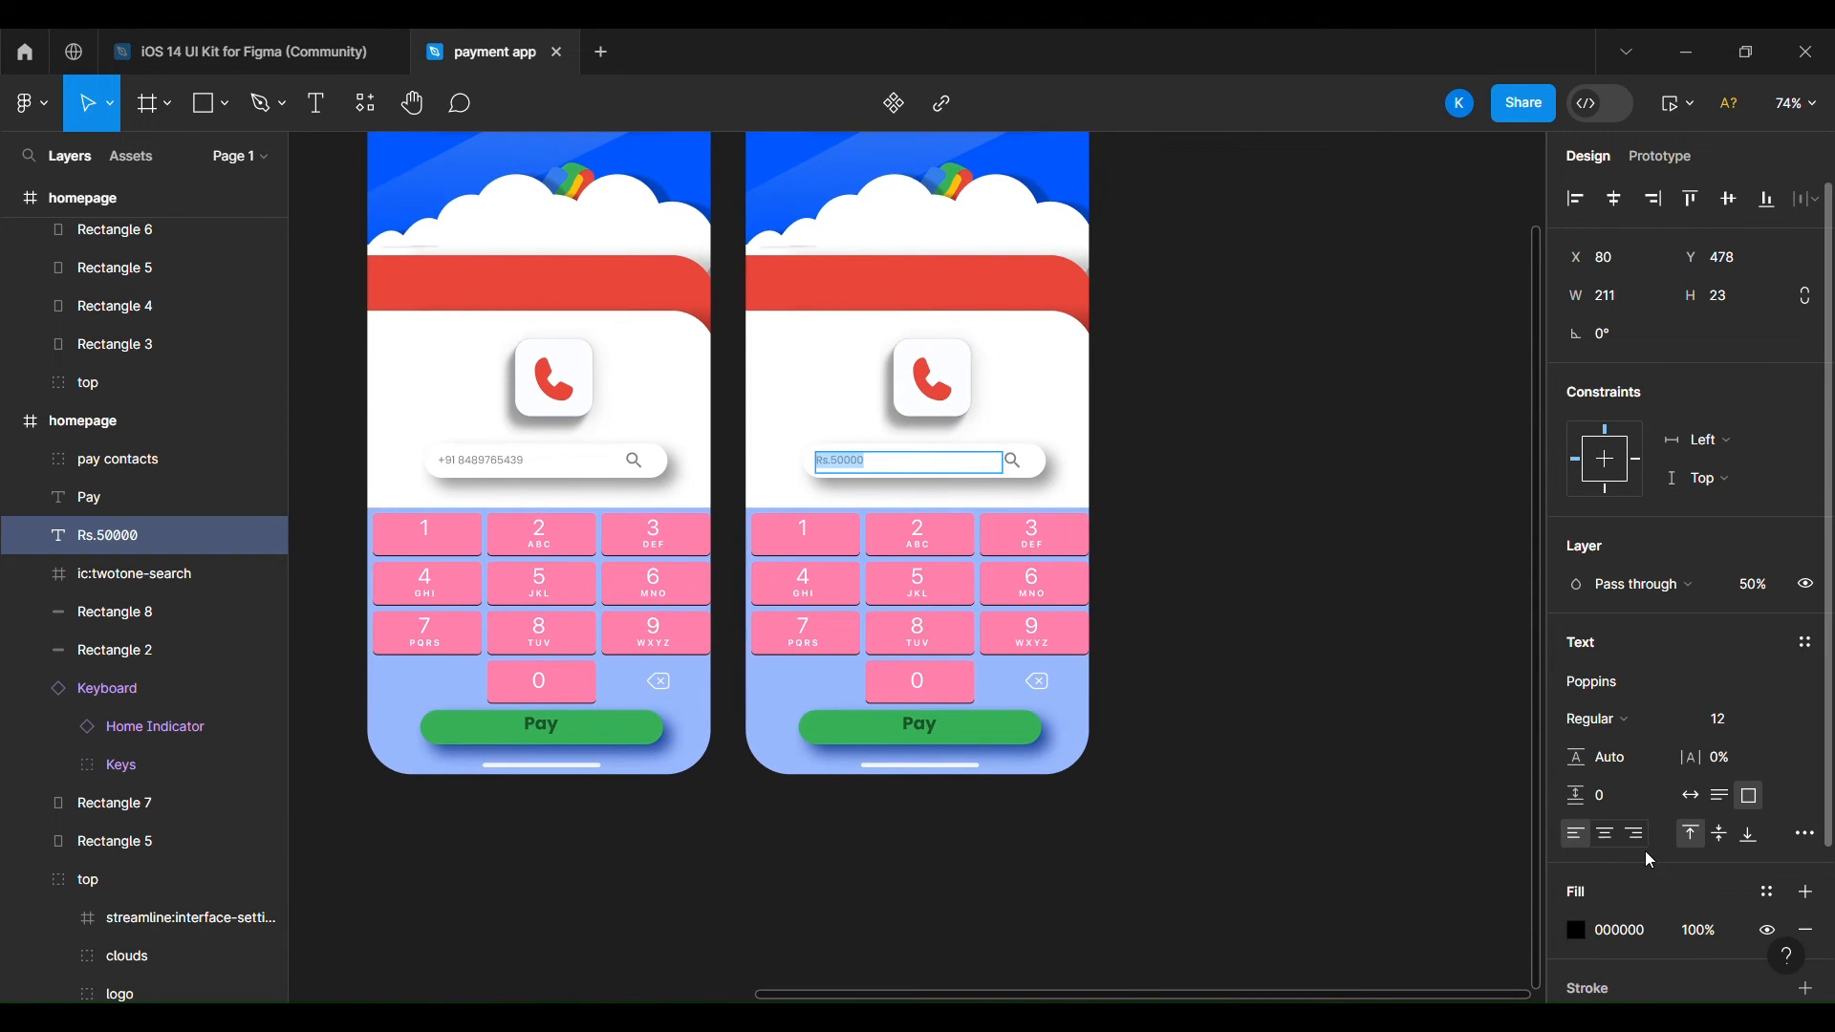
click(1780, 586)
click(1755, 726)
click(1286, 543)
Delete the search icon from the duplicated screen's amount field and move the Rs.50000 text to the field's right end.
click(1034, 478)
key(Delete)
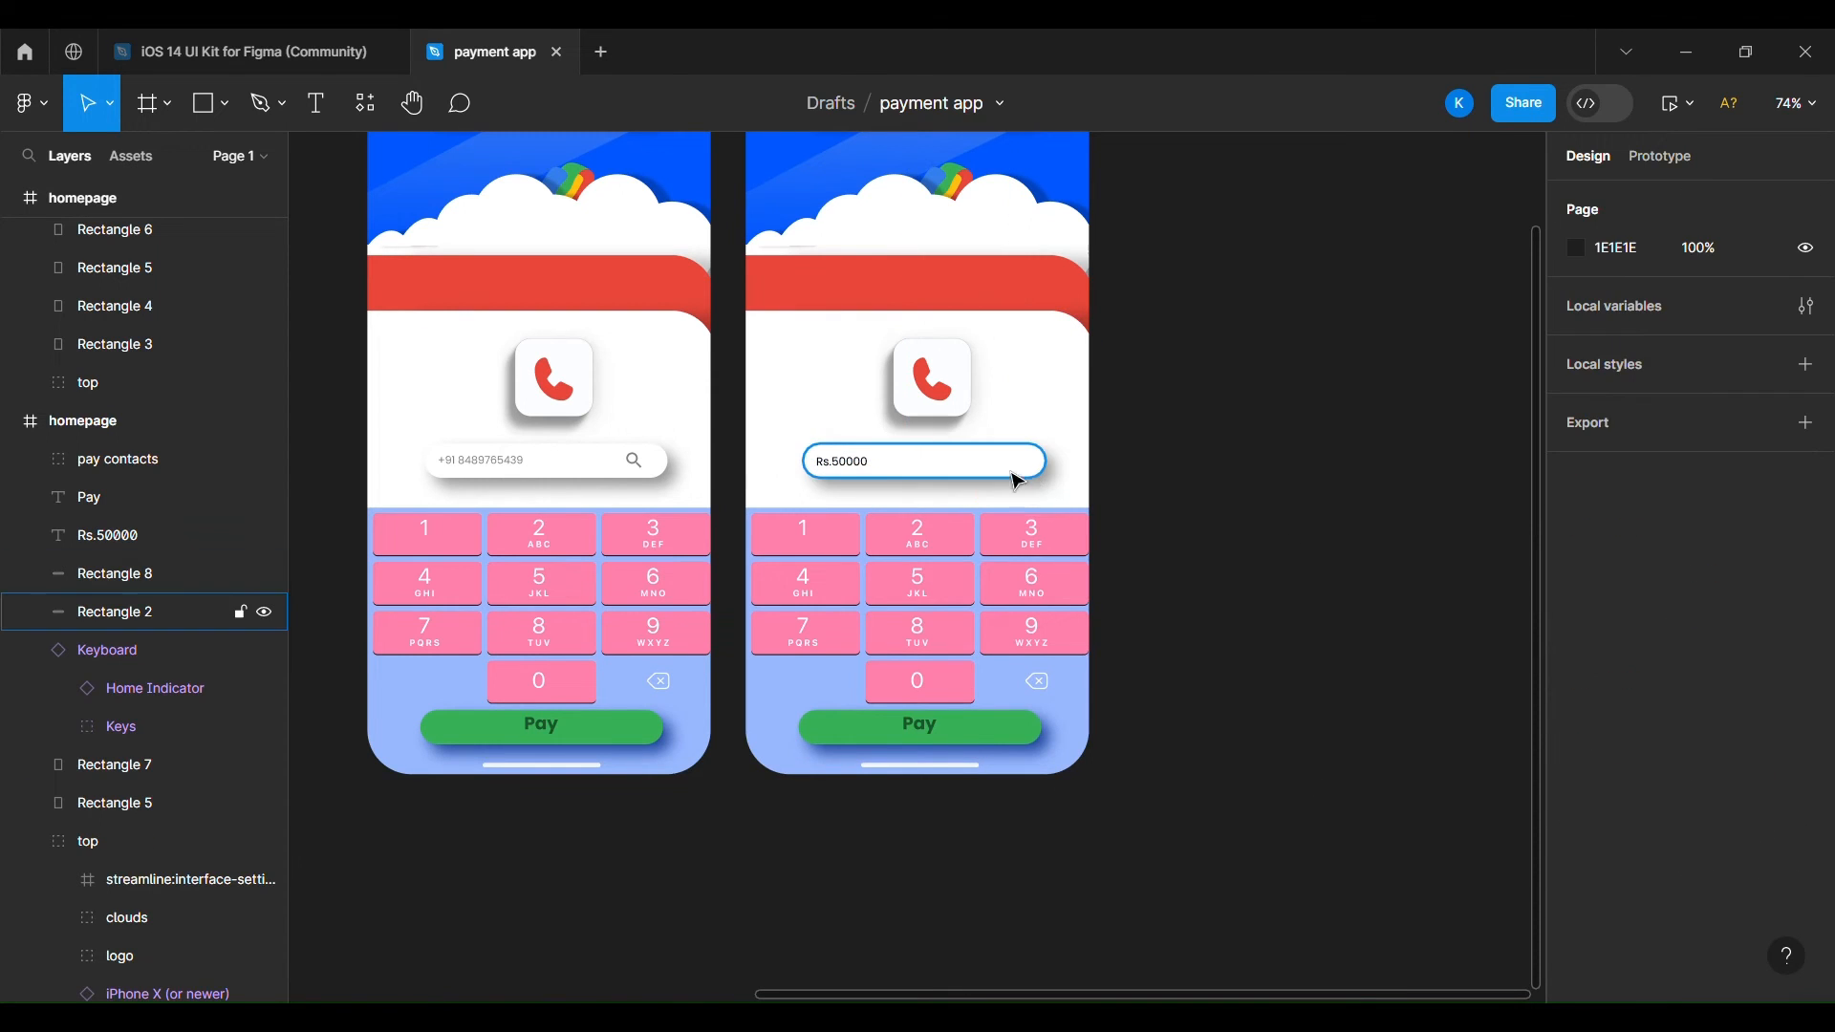
click(860, 468)
click(1115, 480)
click(869, 477)
drag(869, 477, 1011, 466)
click(1256, 501)
click(1339, 413)
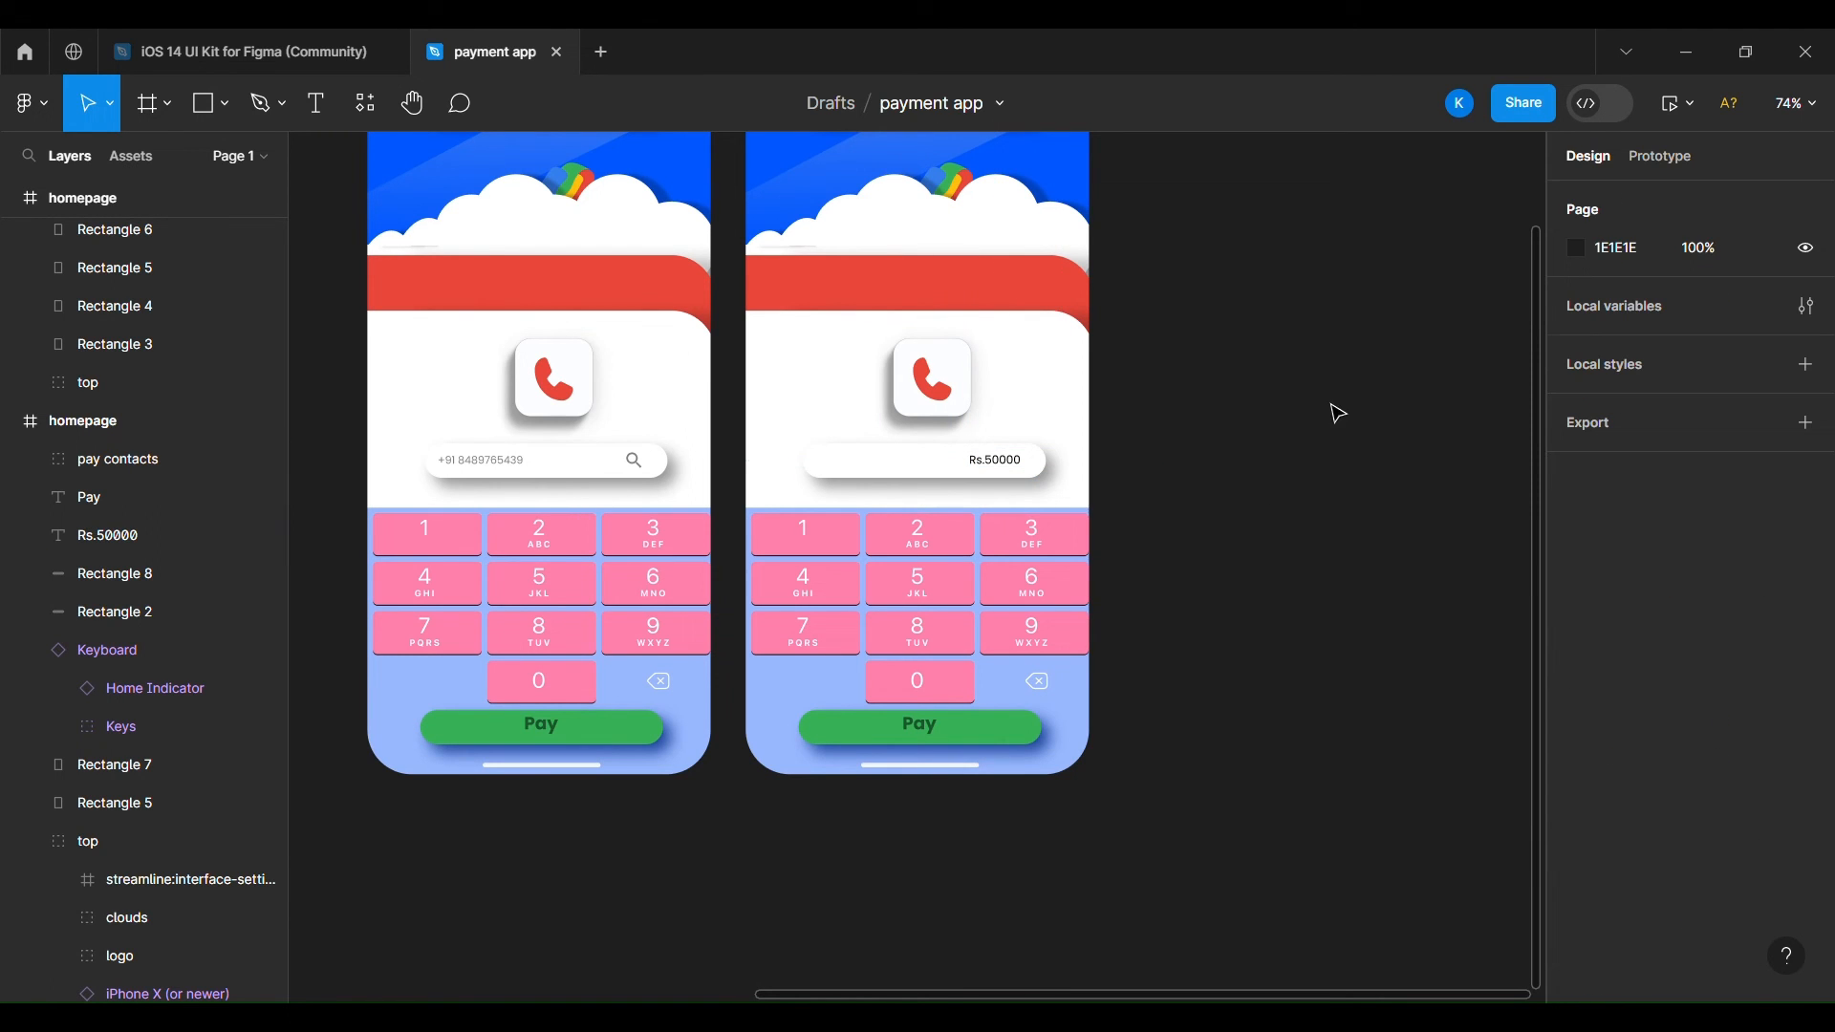
Add an "Enter Amount" text box about 139 × 23 at 50% opacity in the left part of the amount field.
click(316, 105)
scroll(840, 468, up, 5)
drag(778, 475, 1209, 551)
key(5)
key(0)
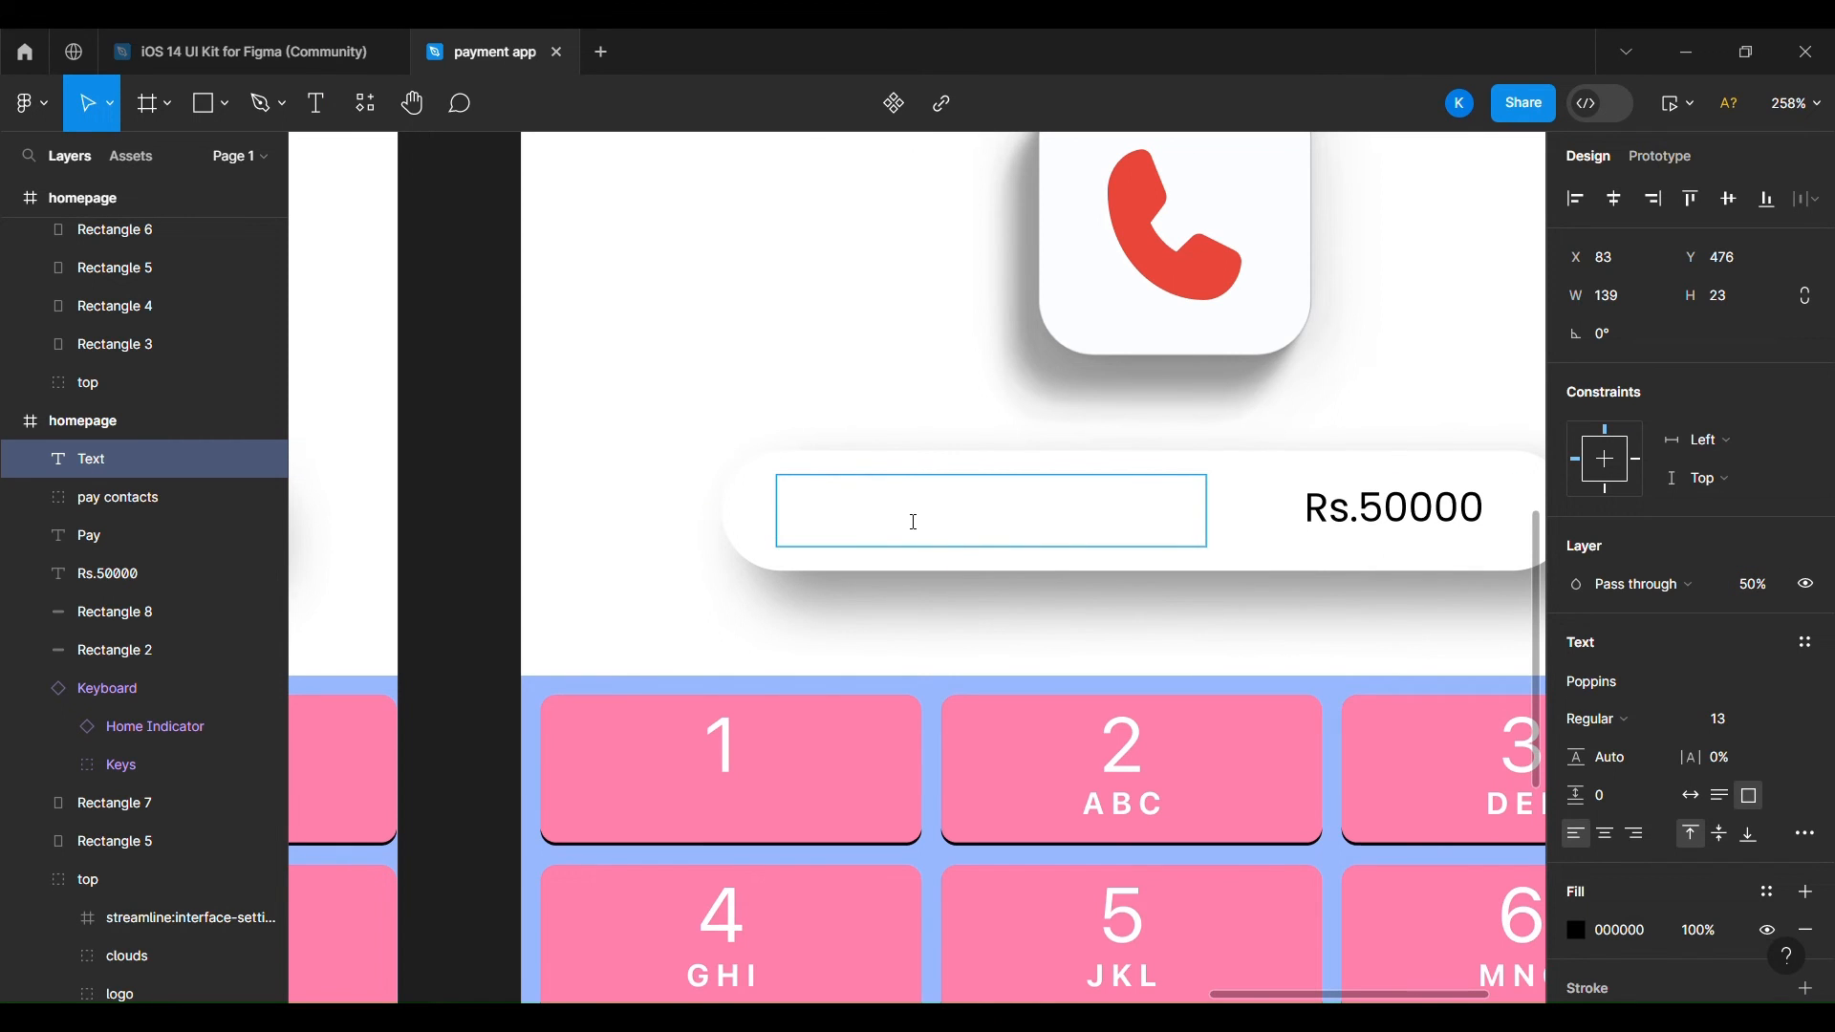
click(913, 522)
text(Enter Amount)
scroll(913, 522, down, 6)
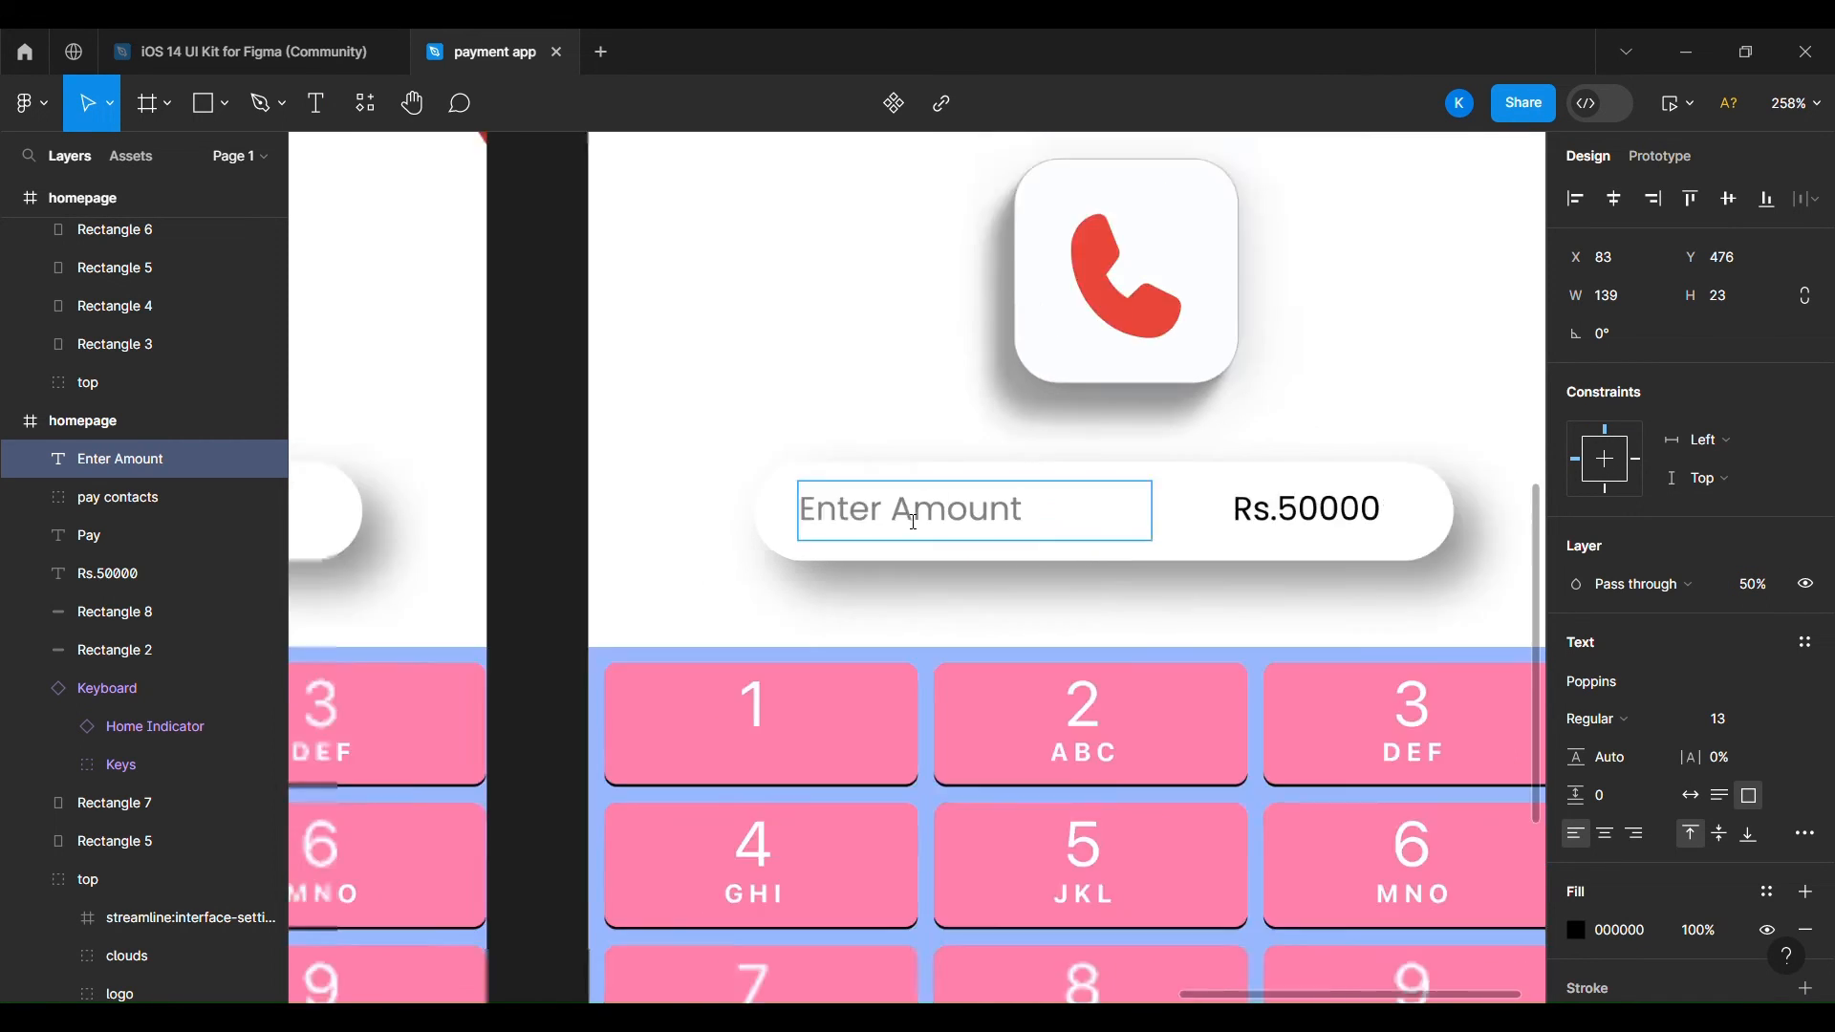
click(1281, 546)
click(1282, 547)
scroll(1282, 547, left, 5)
scroll(1282, 547, right, 2)
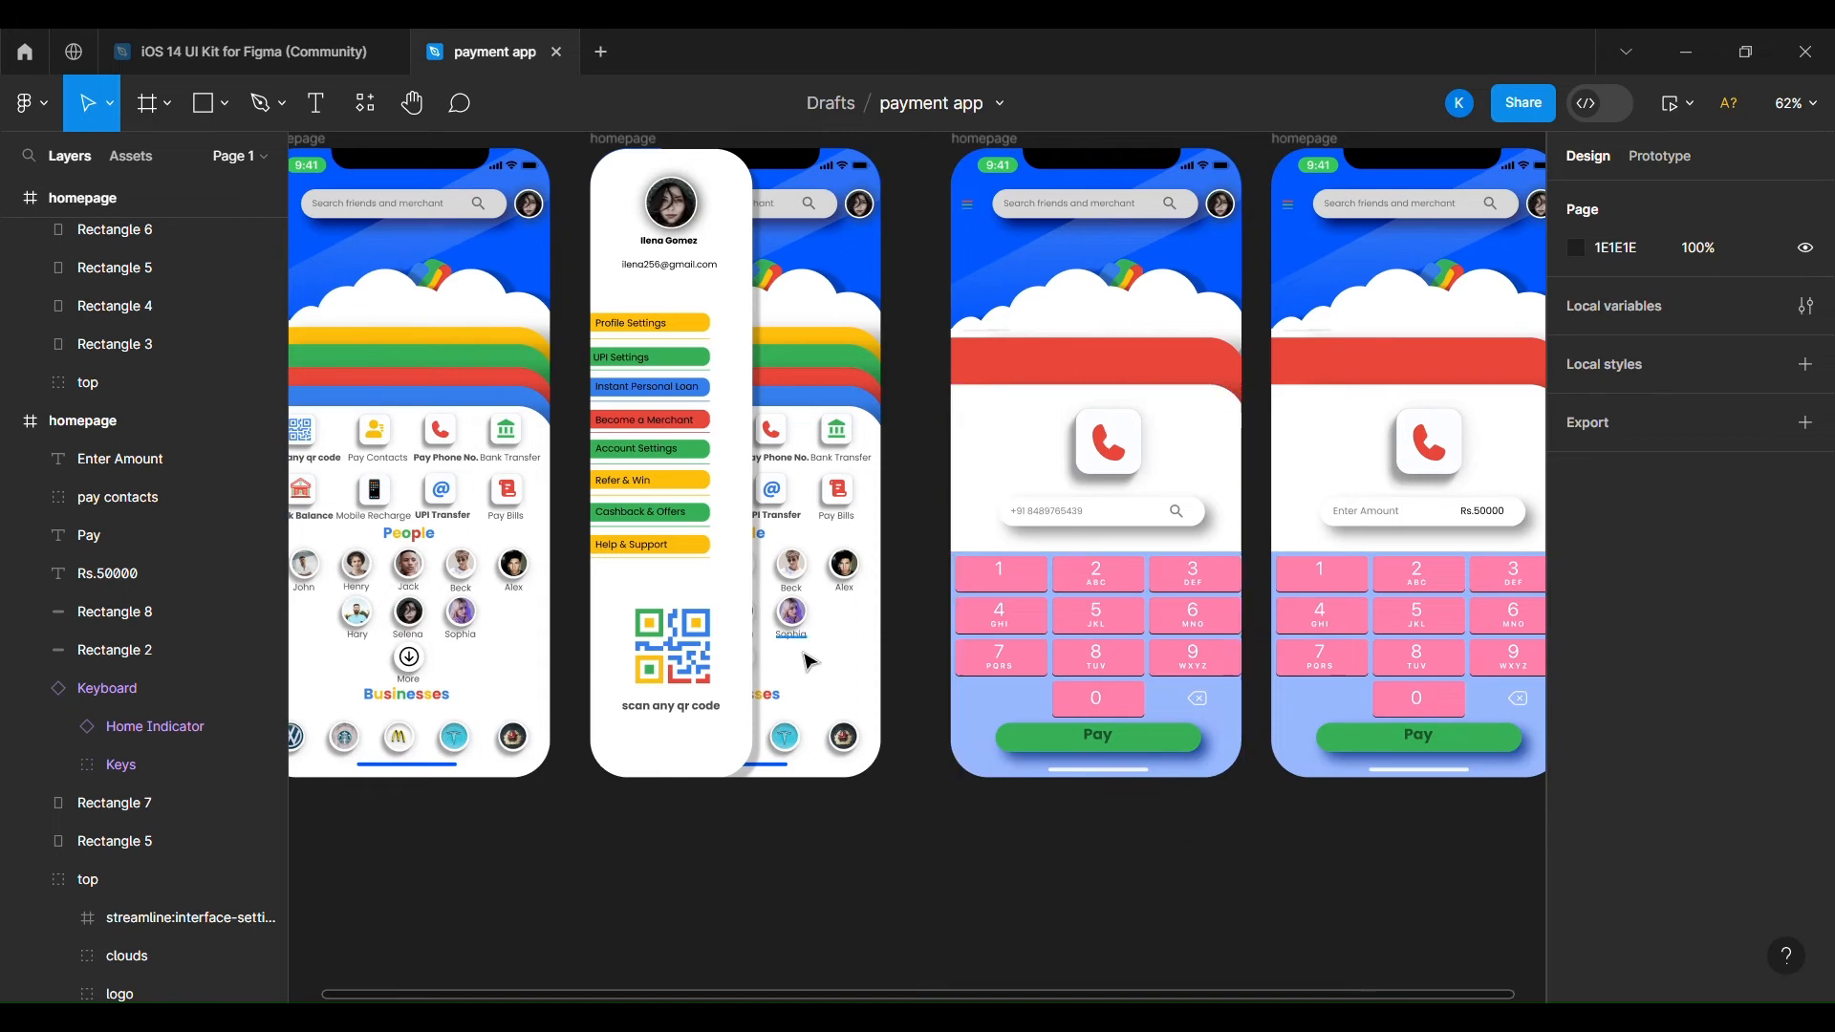
scroll(808, 661, left, 2)
scroll(807, 662, down, 1)
scroll(688, 856, right, 3)
scroll(598, 828, left, 5)
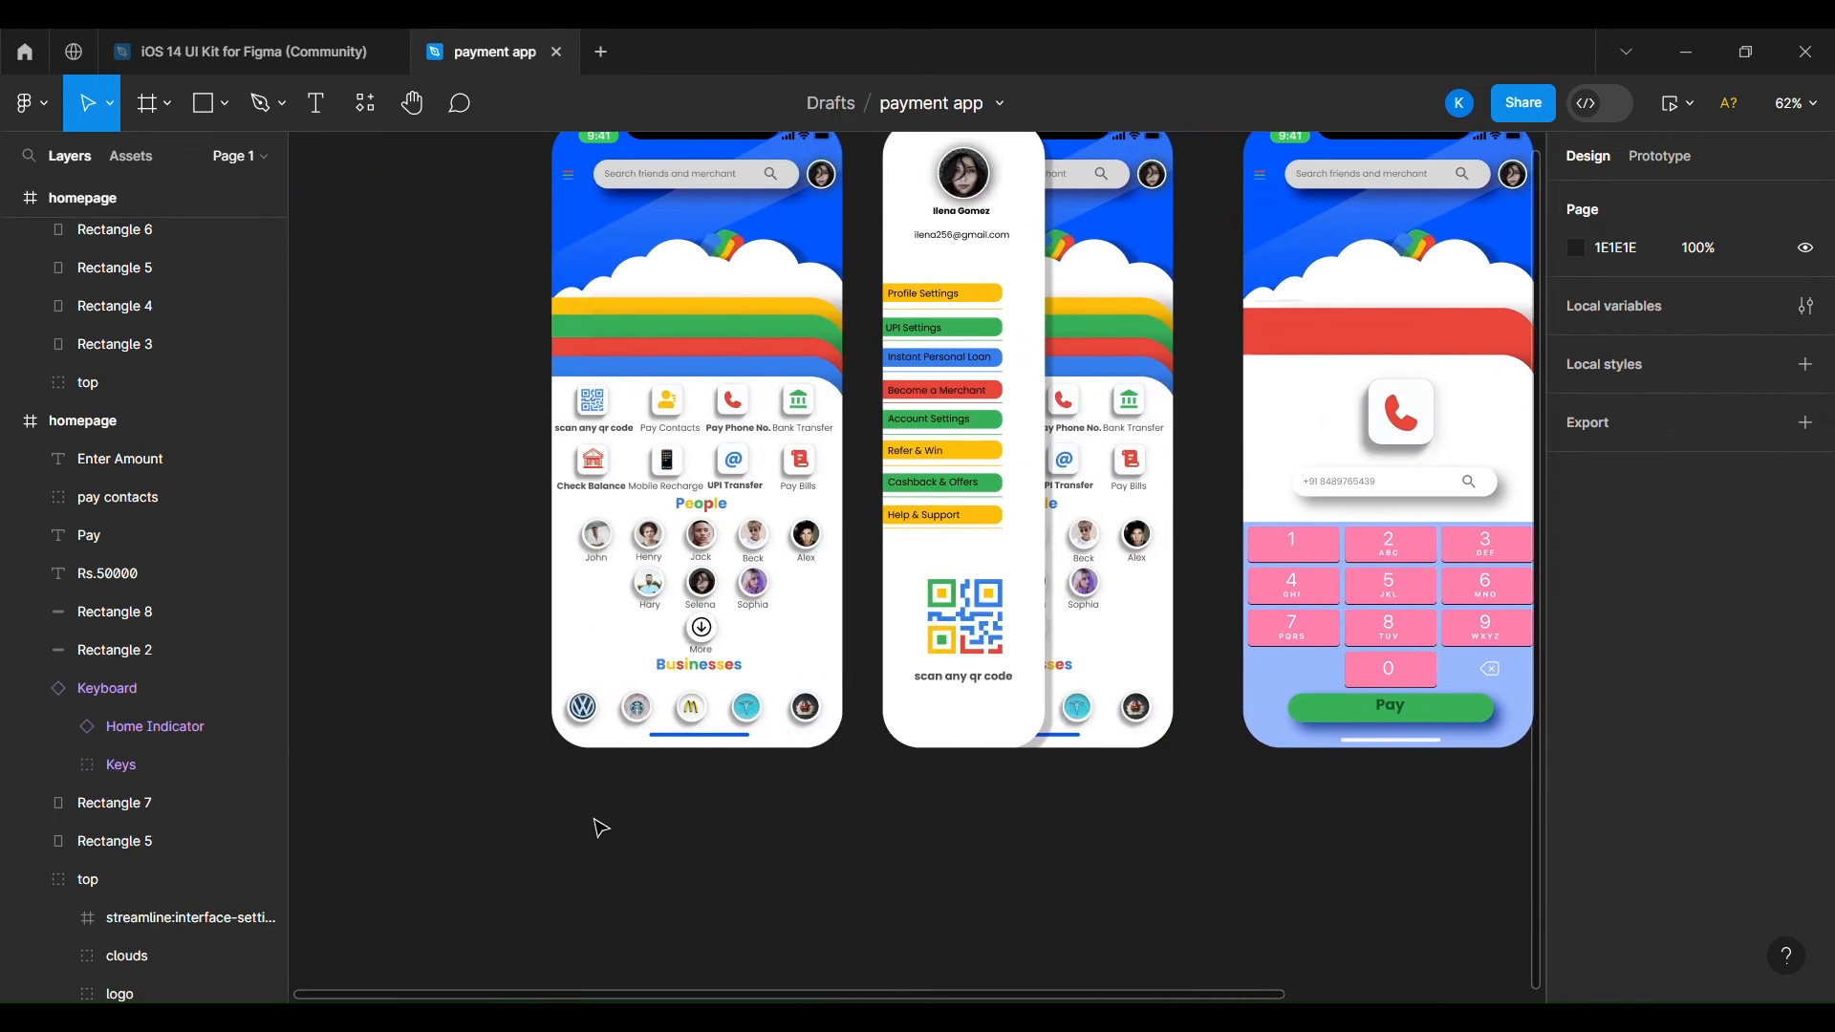
scroll(598, 828, up, 3)
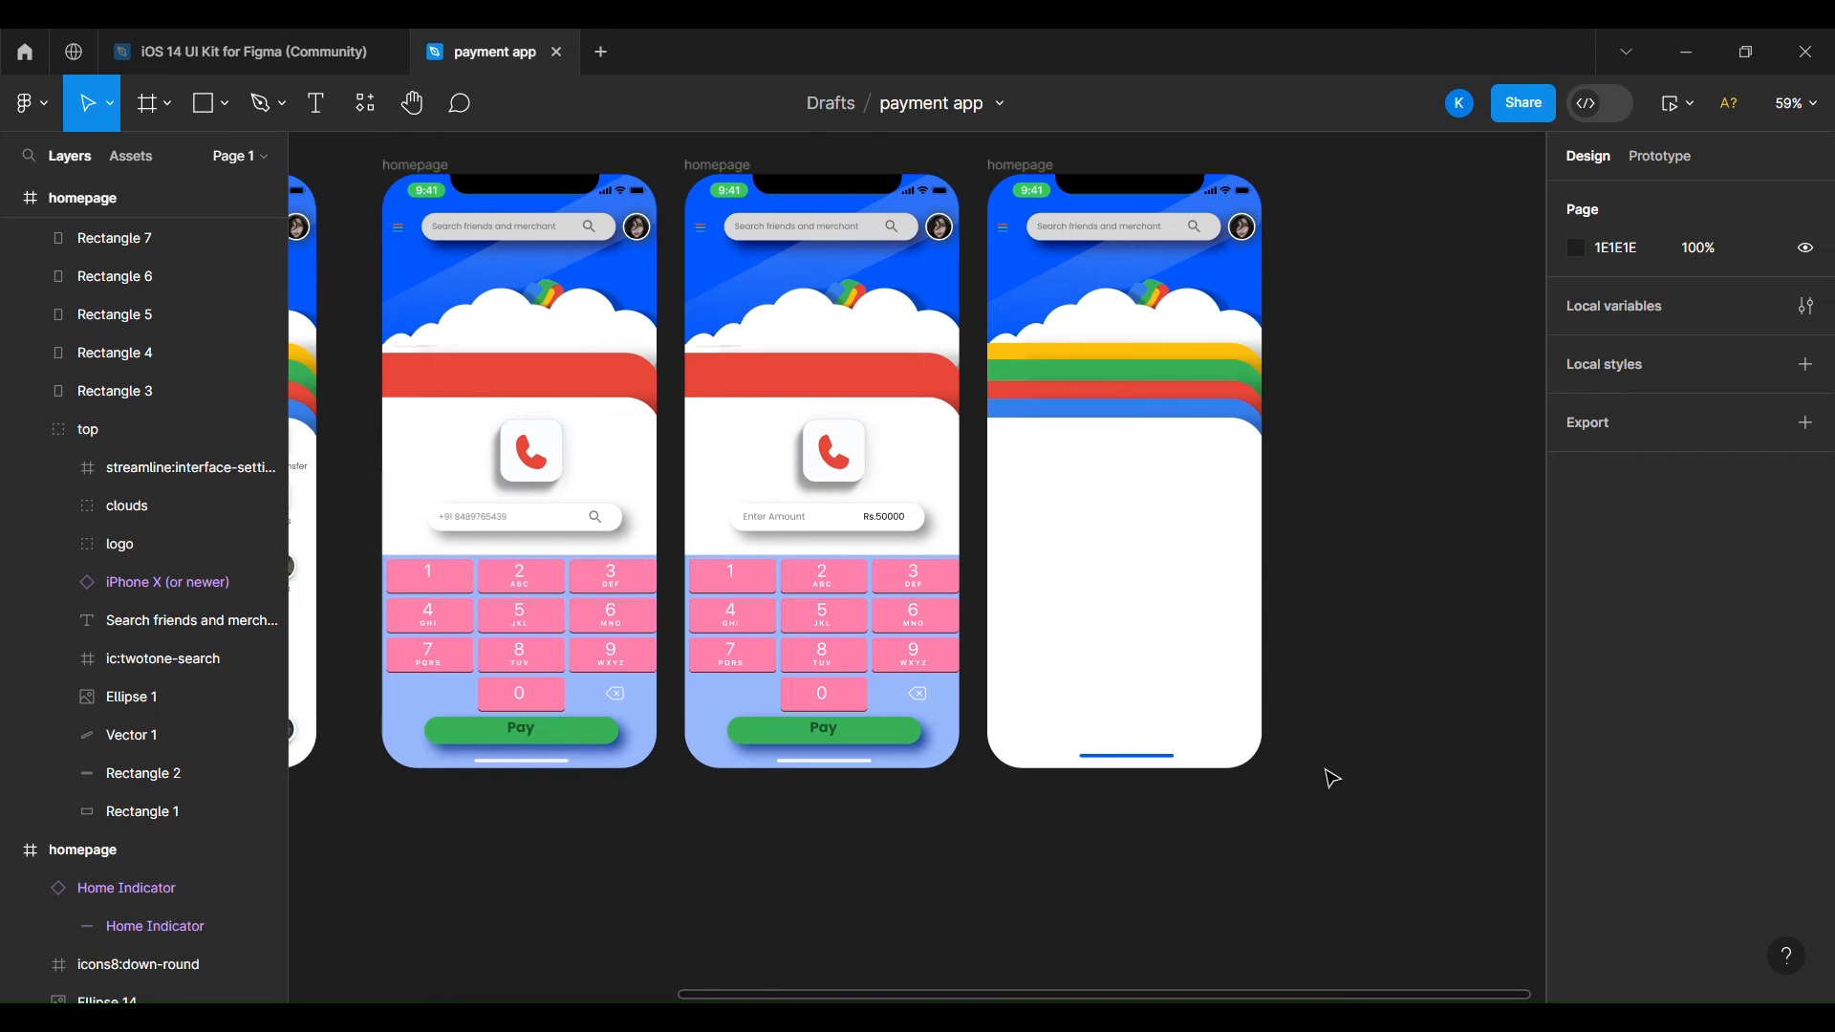
Launch the LottieFiles plugin for the white rectangle on the emptied homepage copy and search for "payment successful" animations.
right_click(1080, 586)
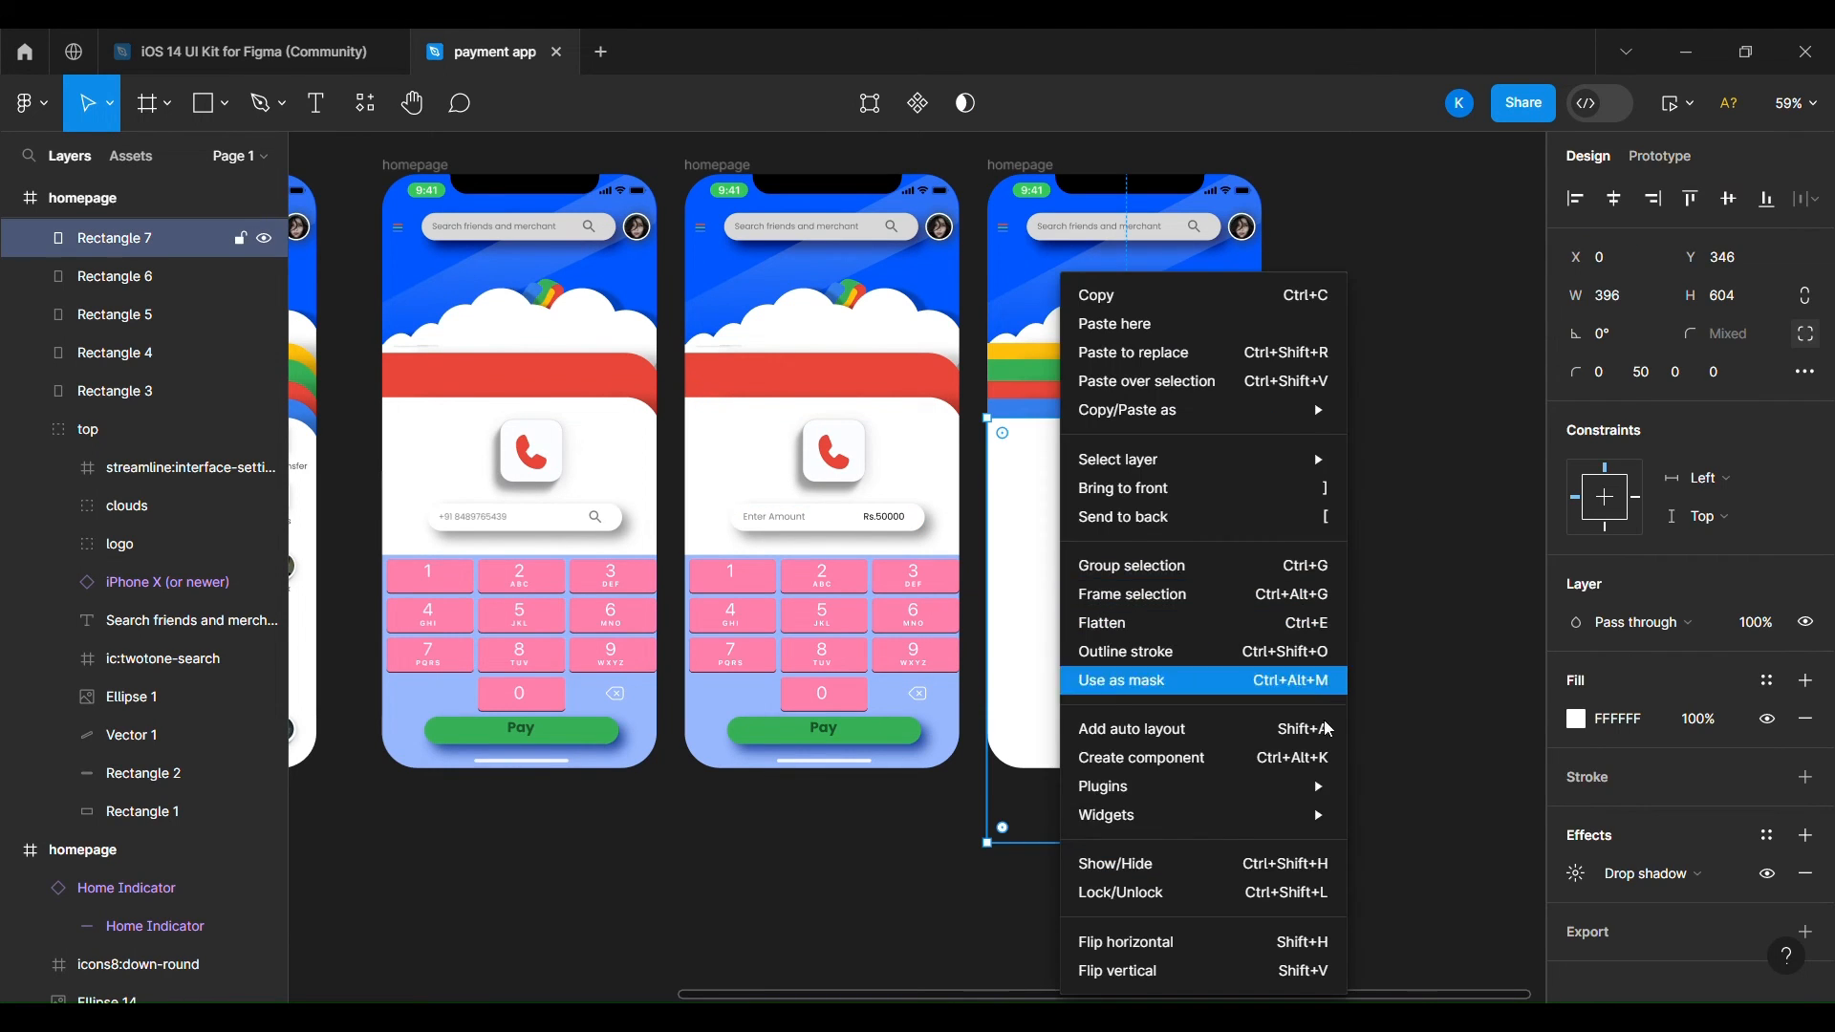
mouse_move(1190, 783)
click(1415, 538)
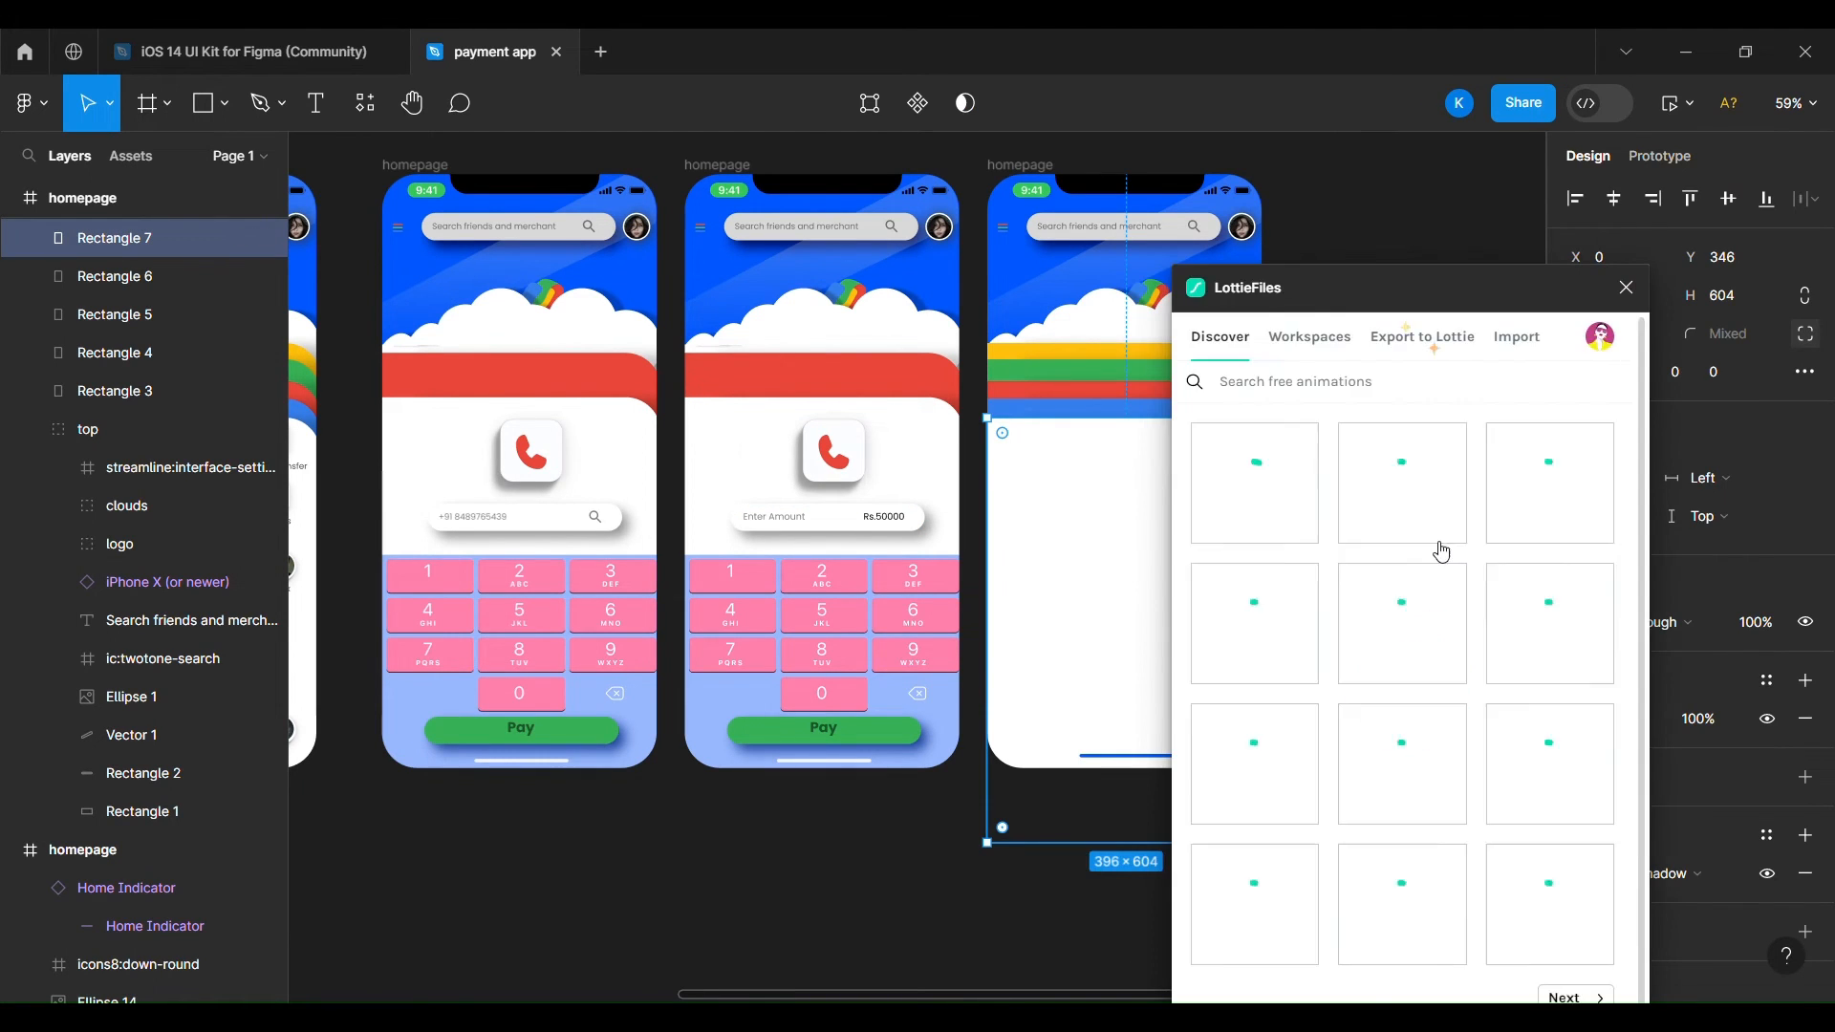
text(payment success)
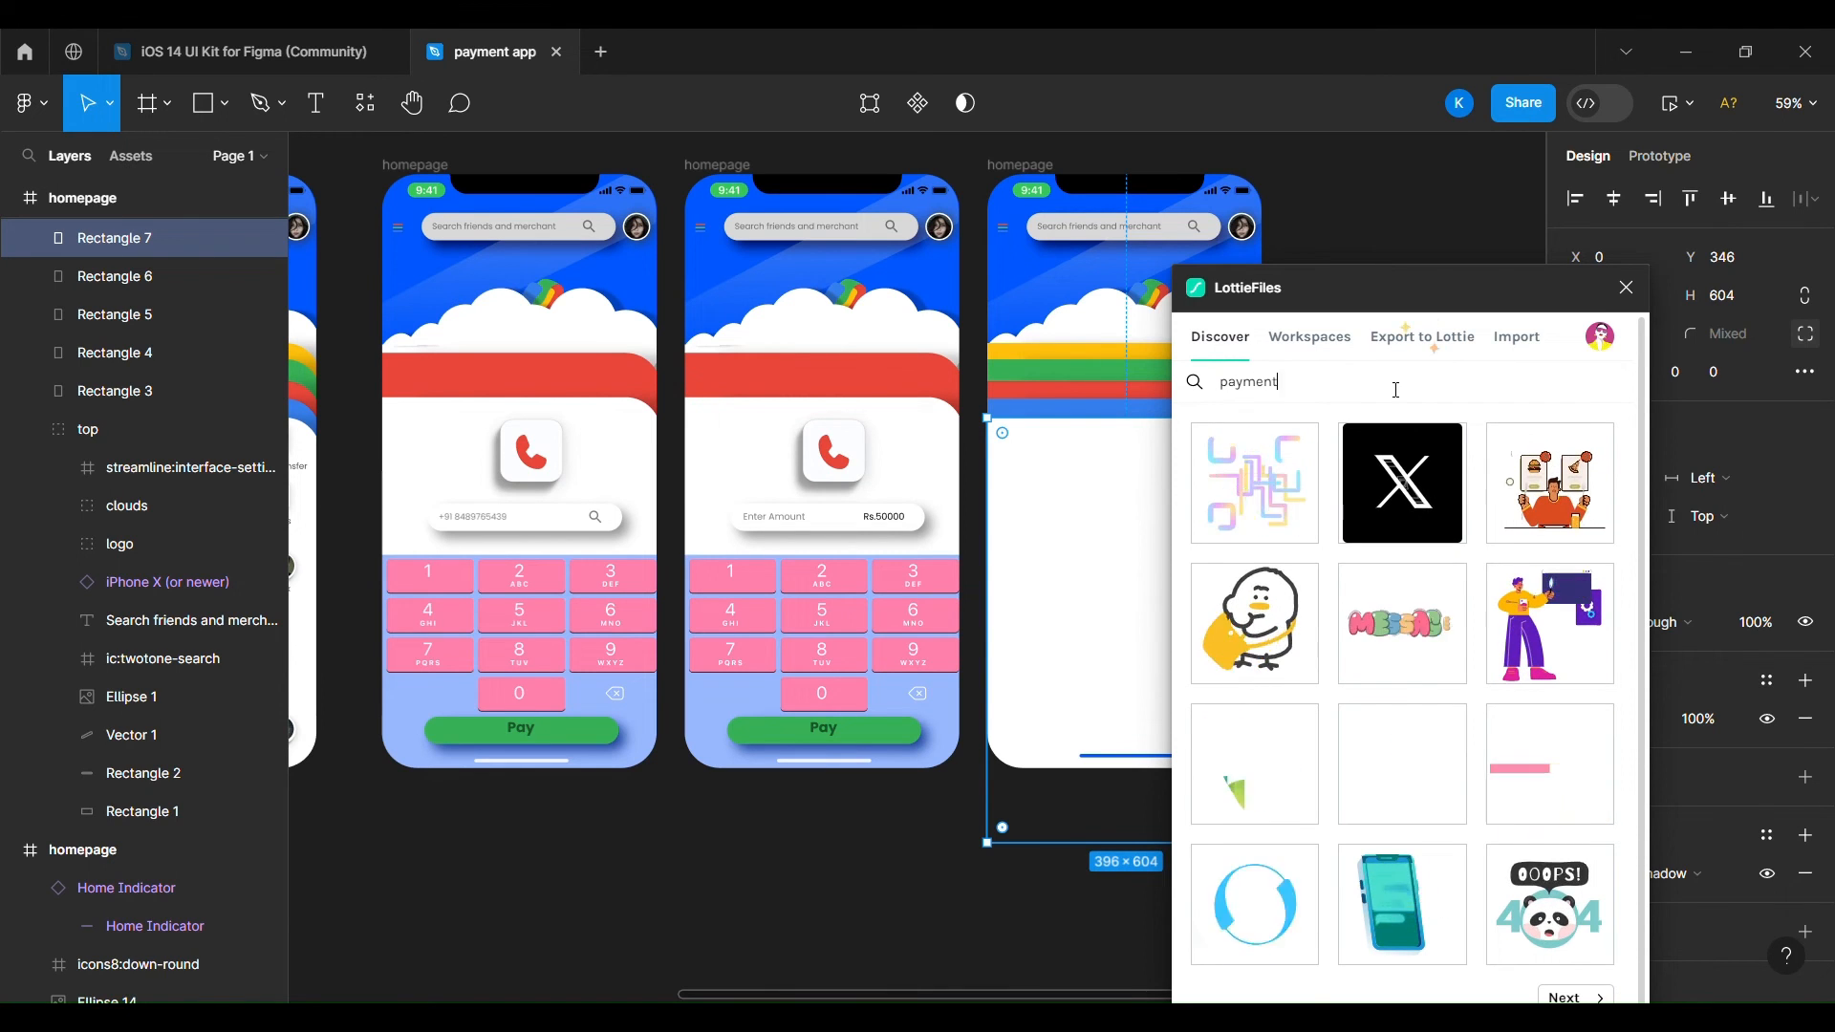
key(Return)
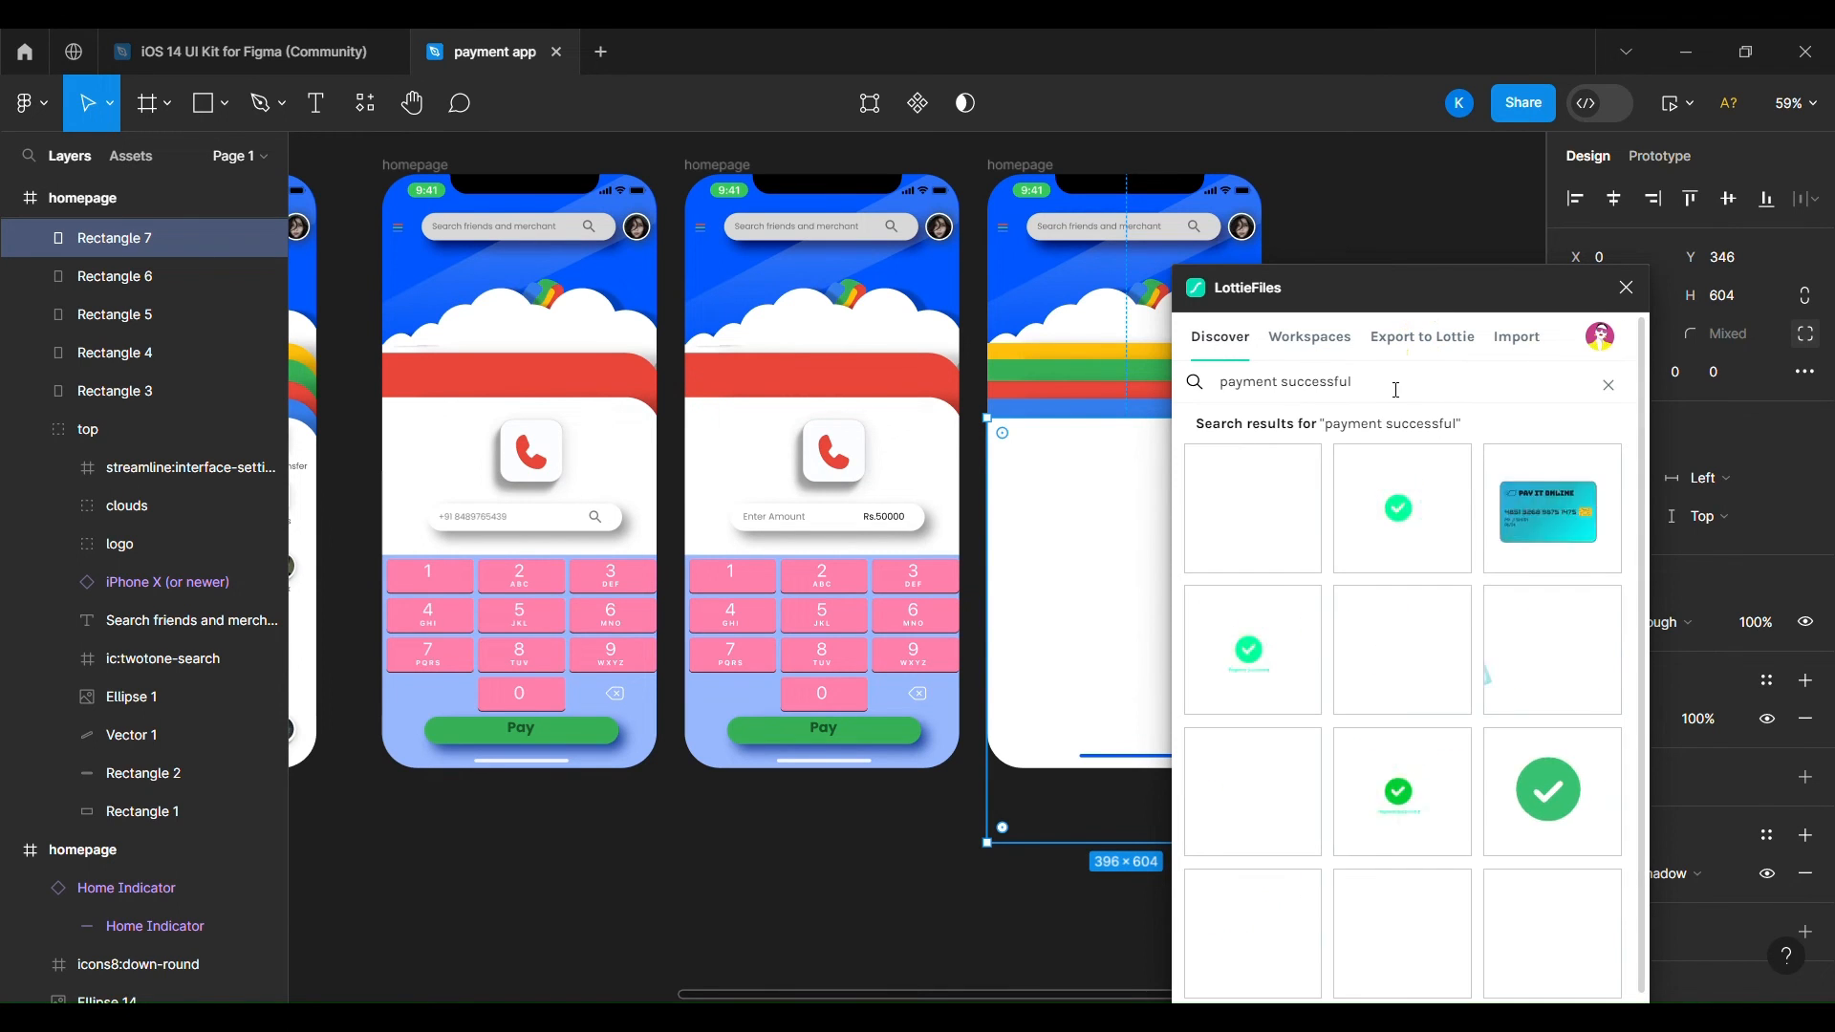
Browse the payment successful animations and insert the blue calendar with check mark animation as a GIF.
scroll(1408, 805, down, 1)
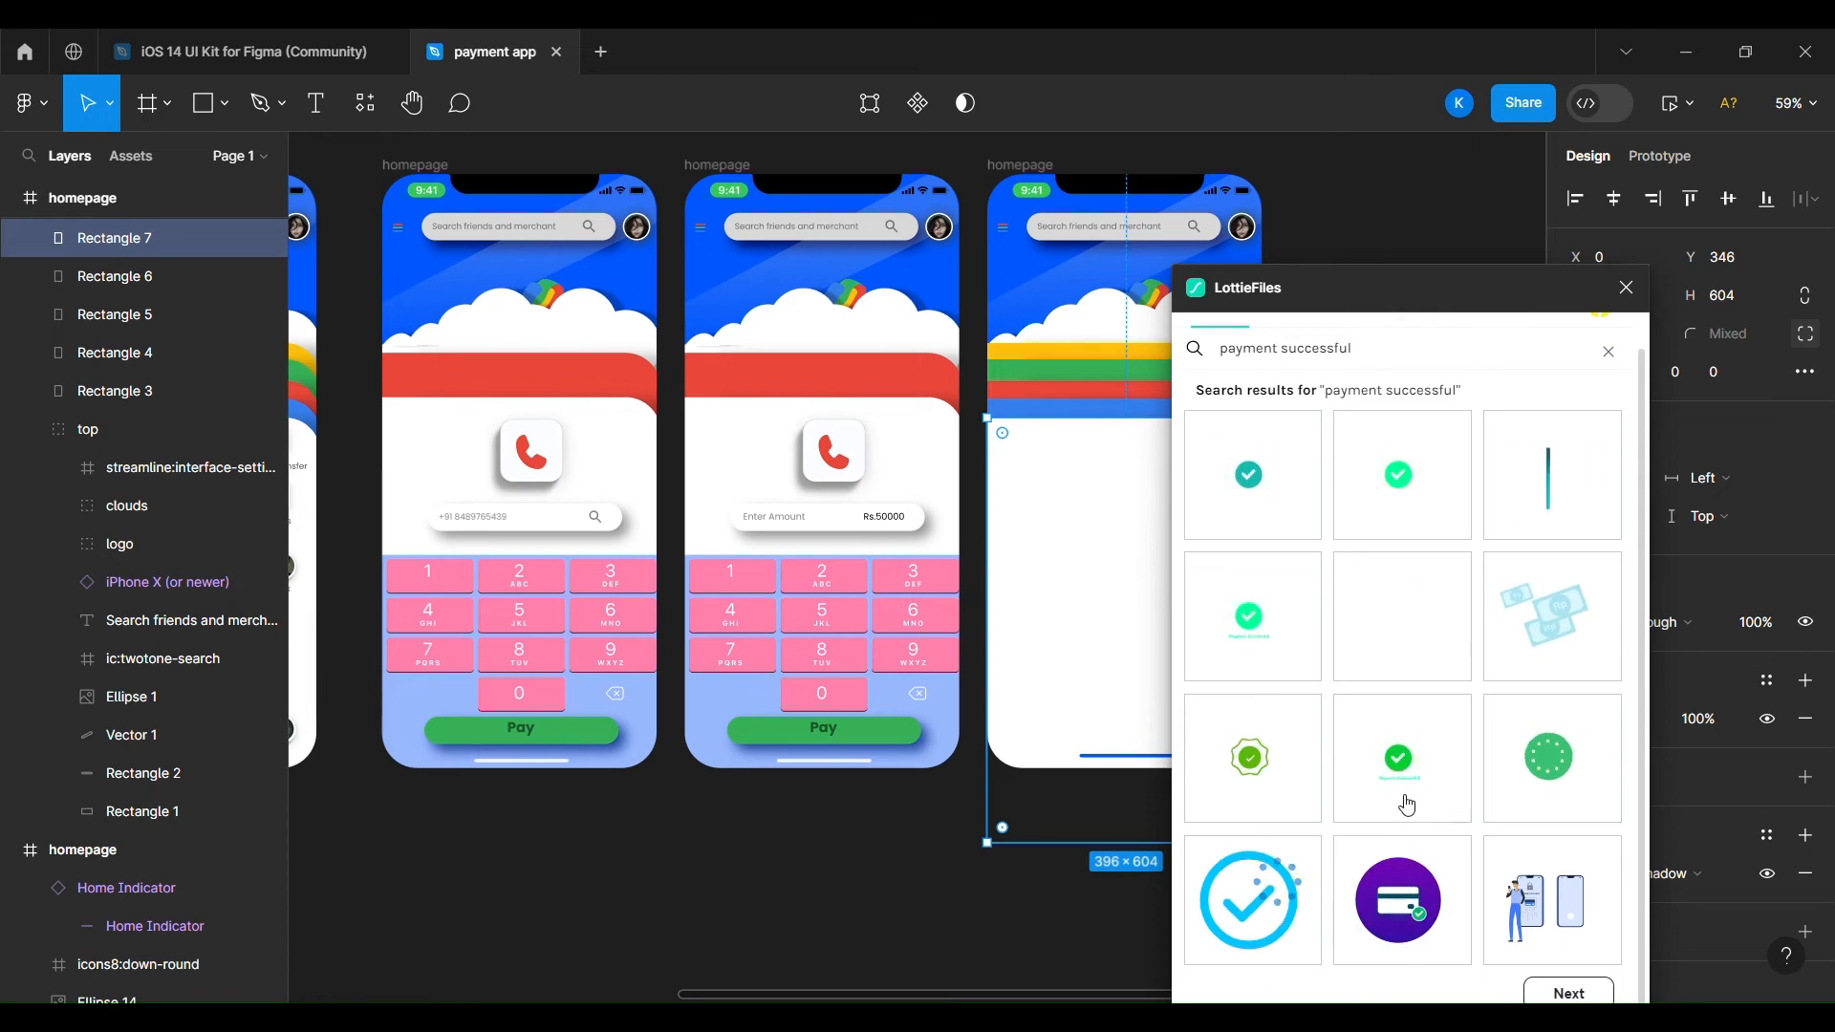
click(1578, 993)
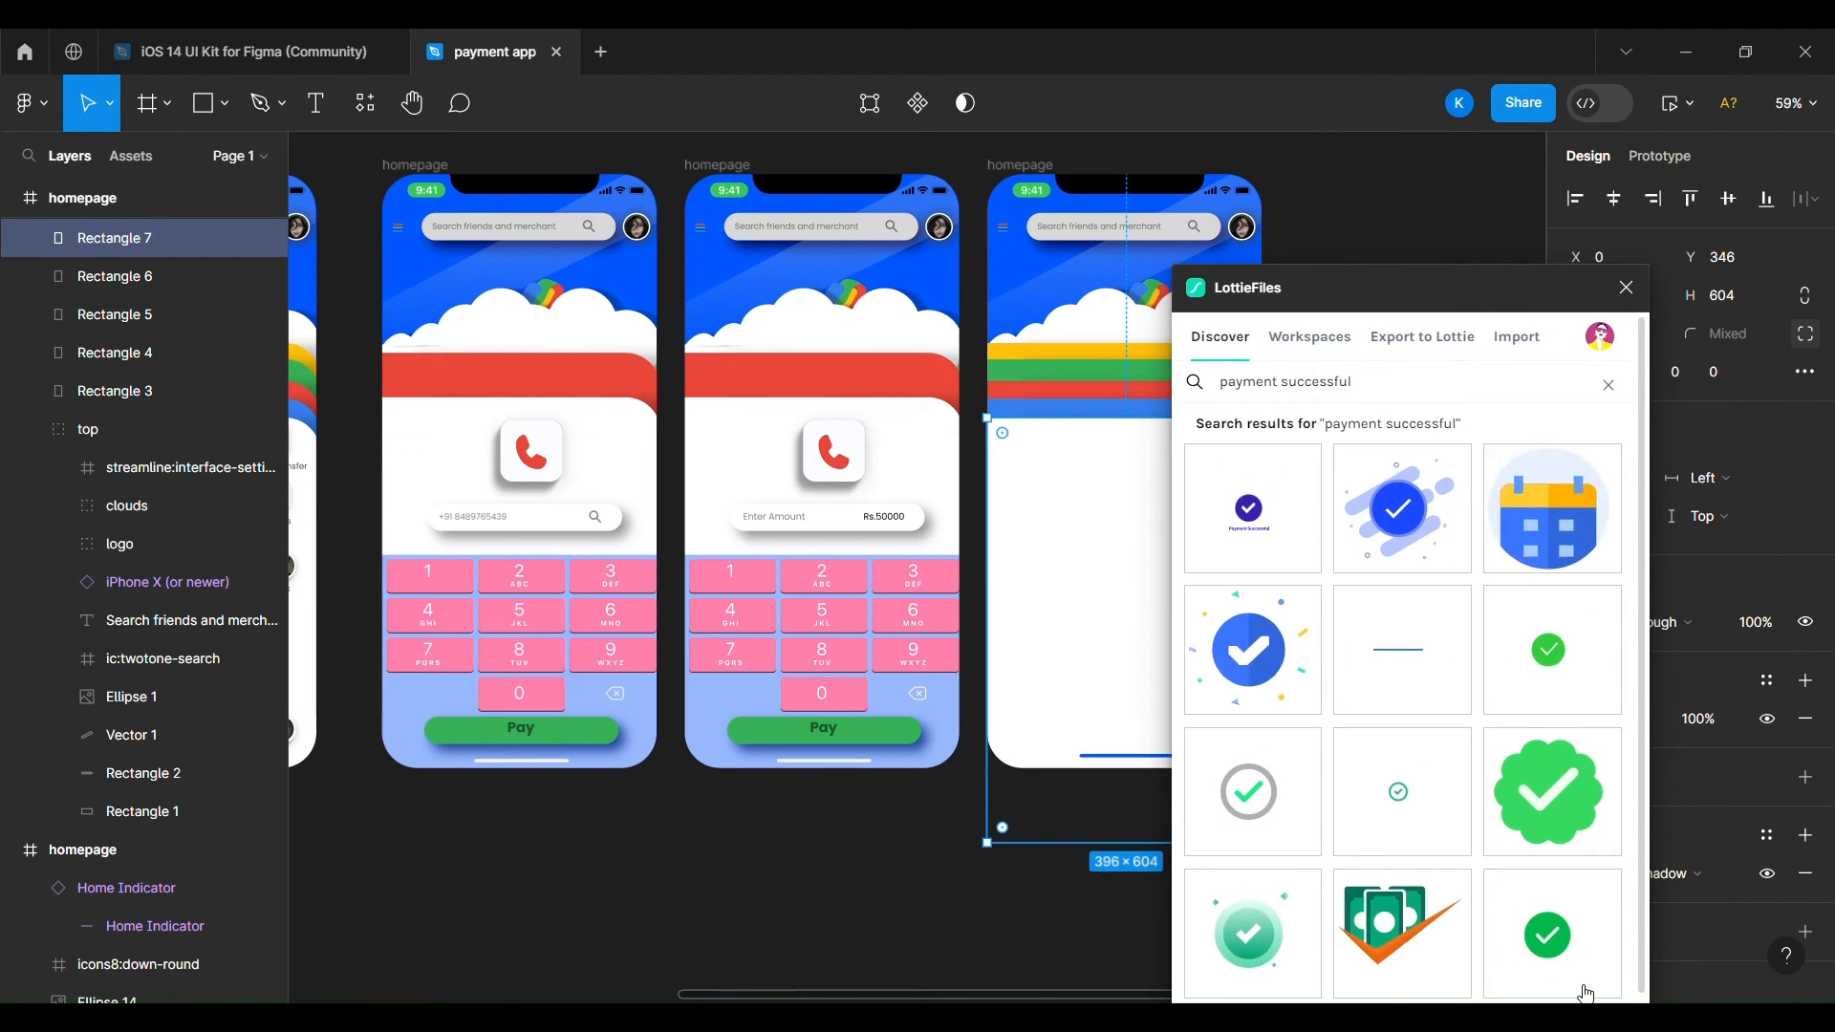
scroll(1582, 993, down, 1)
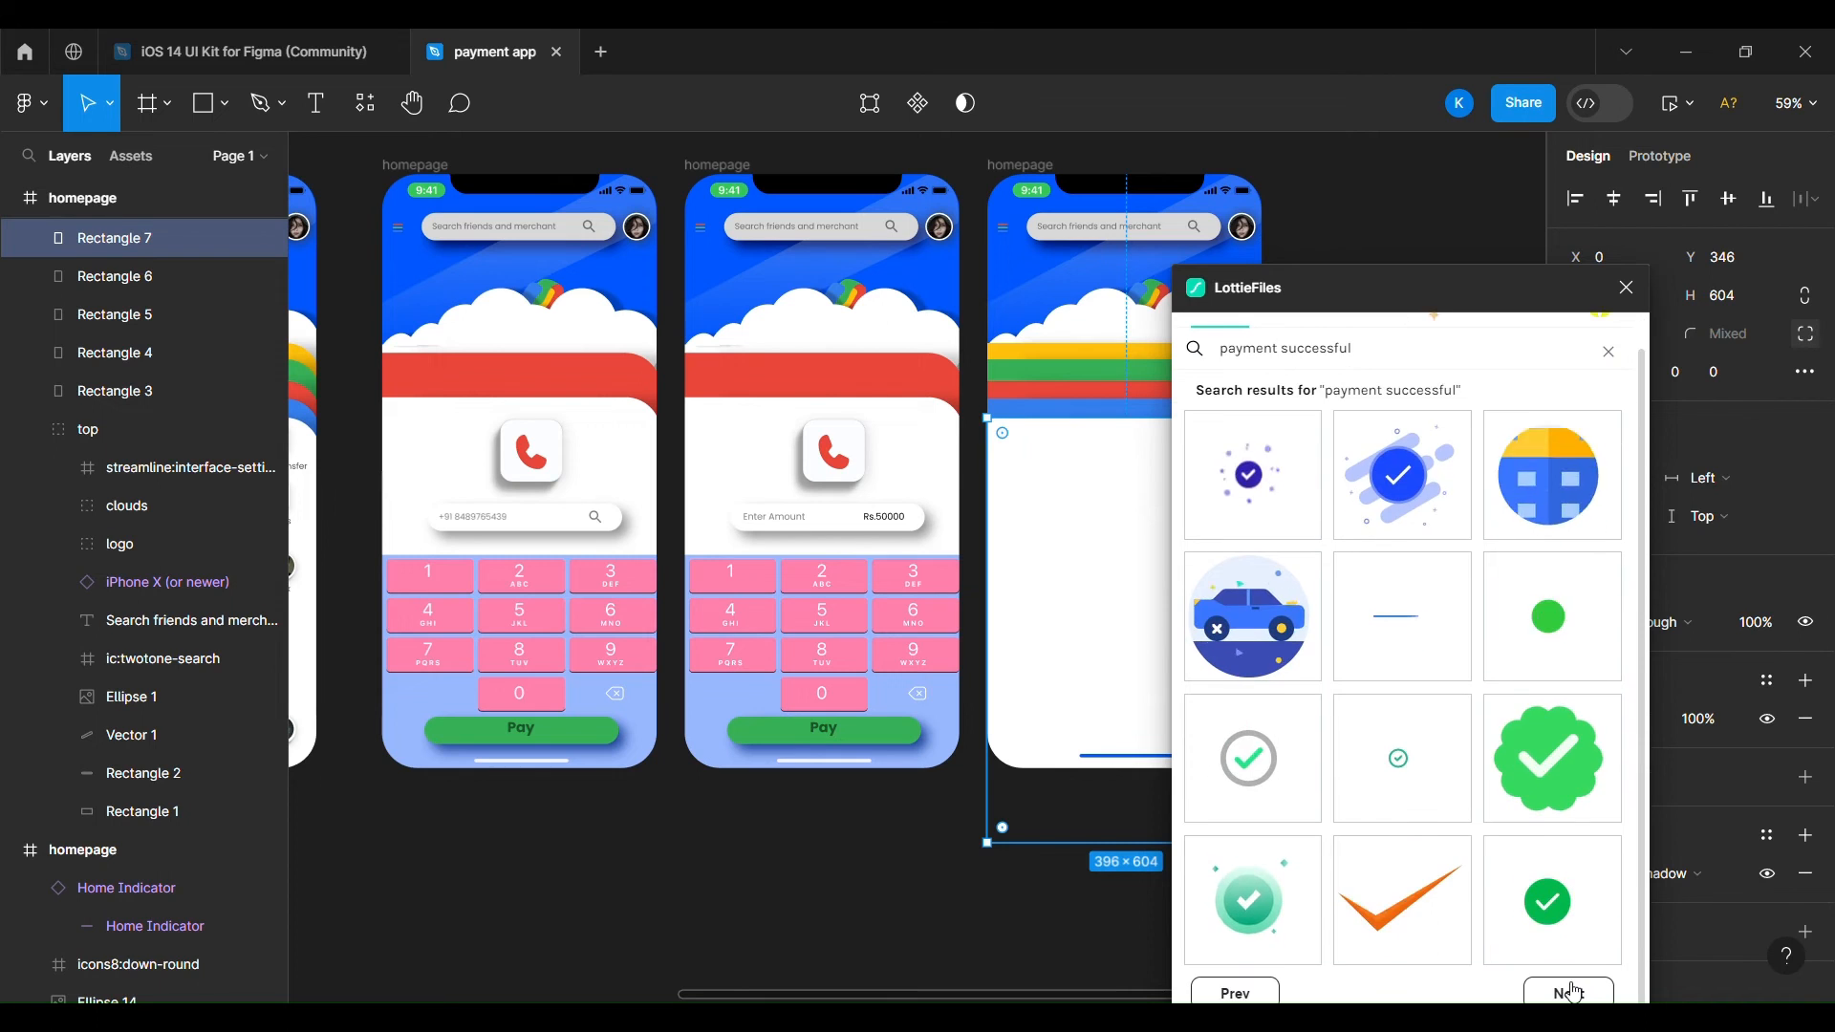
click(1573, 993)
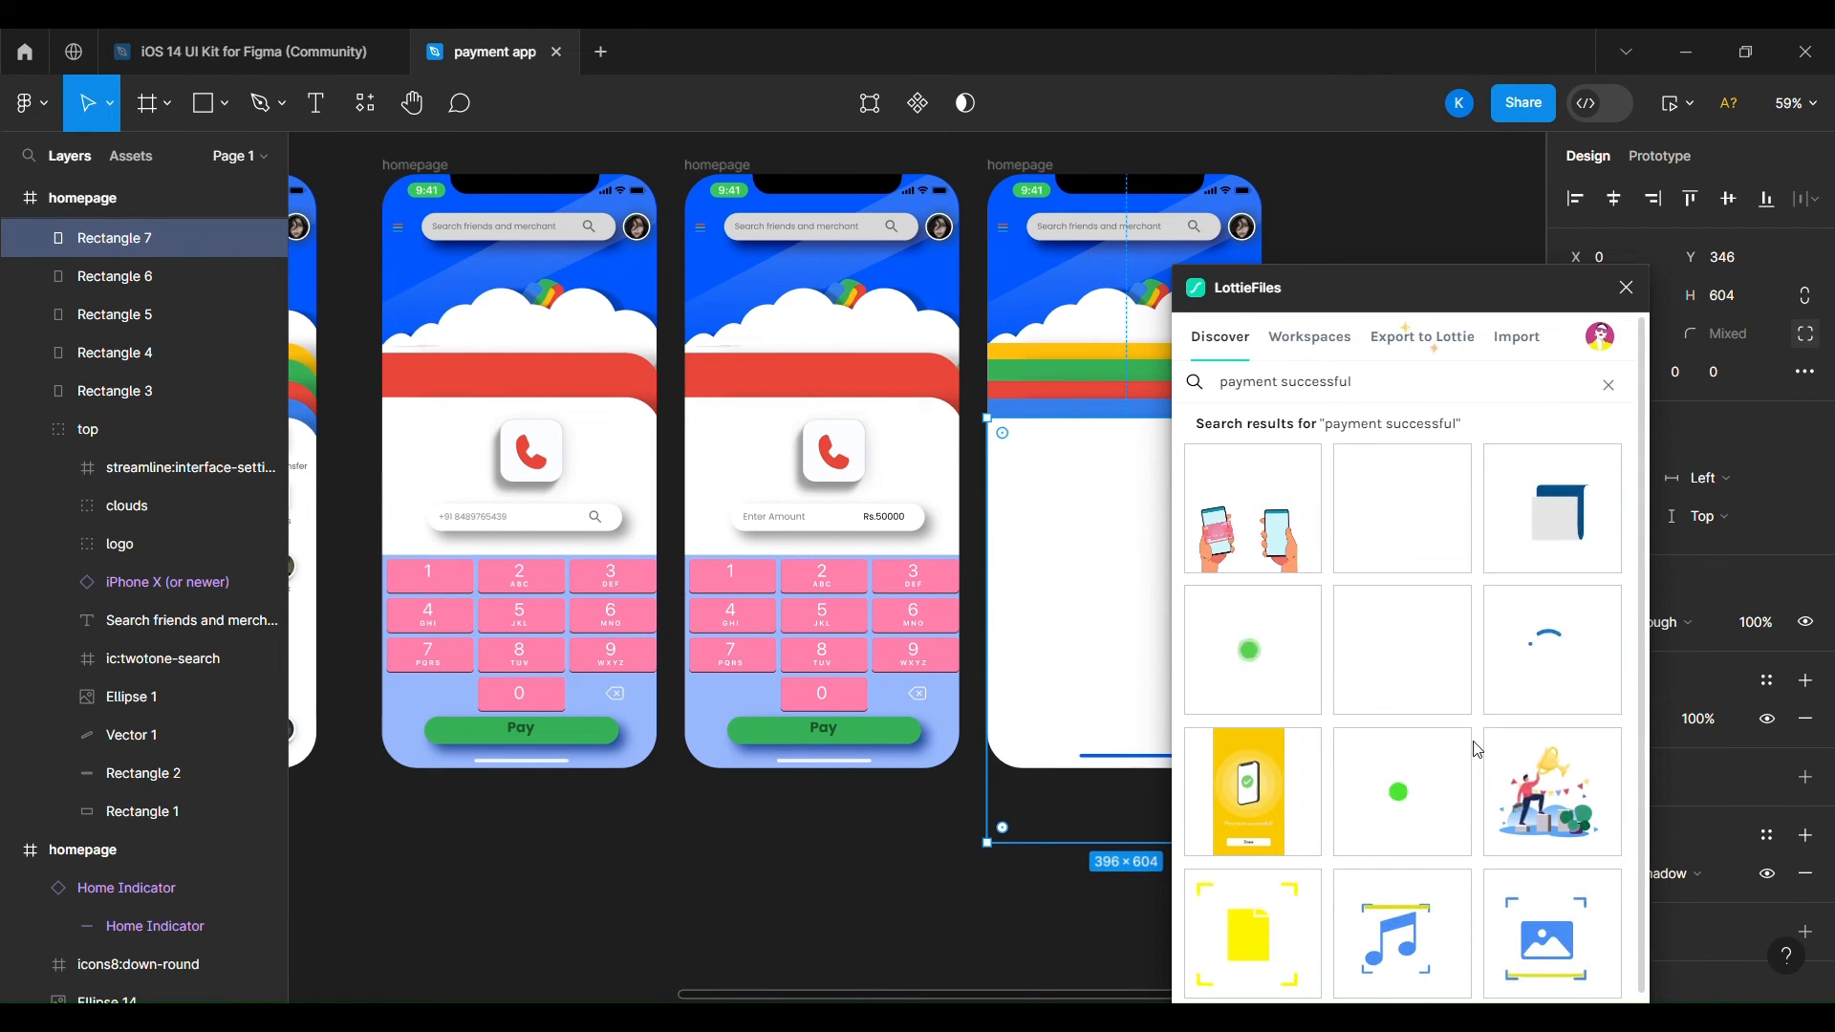
scroll(1216, 856, down, 1)
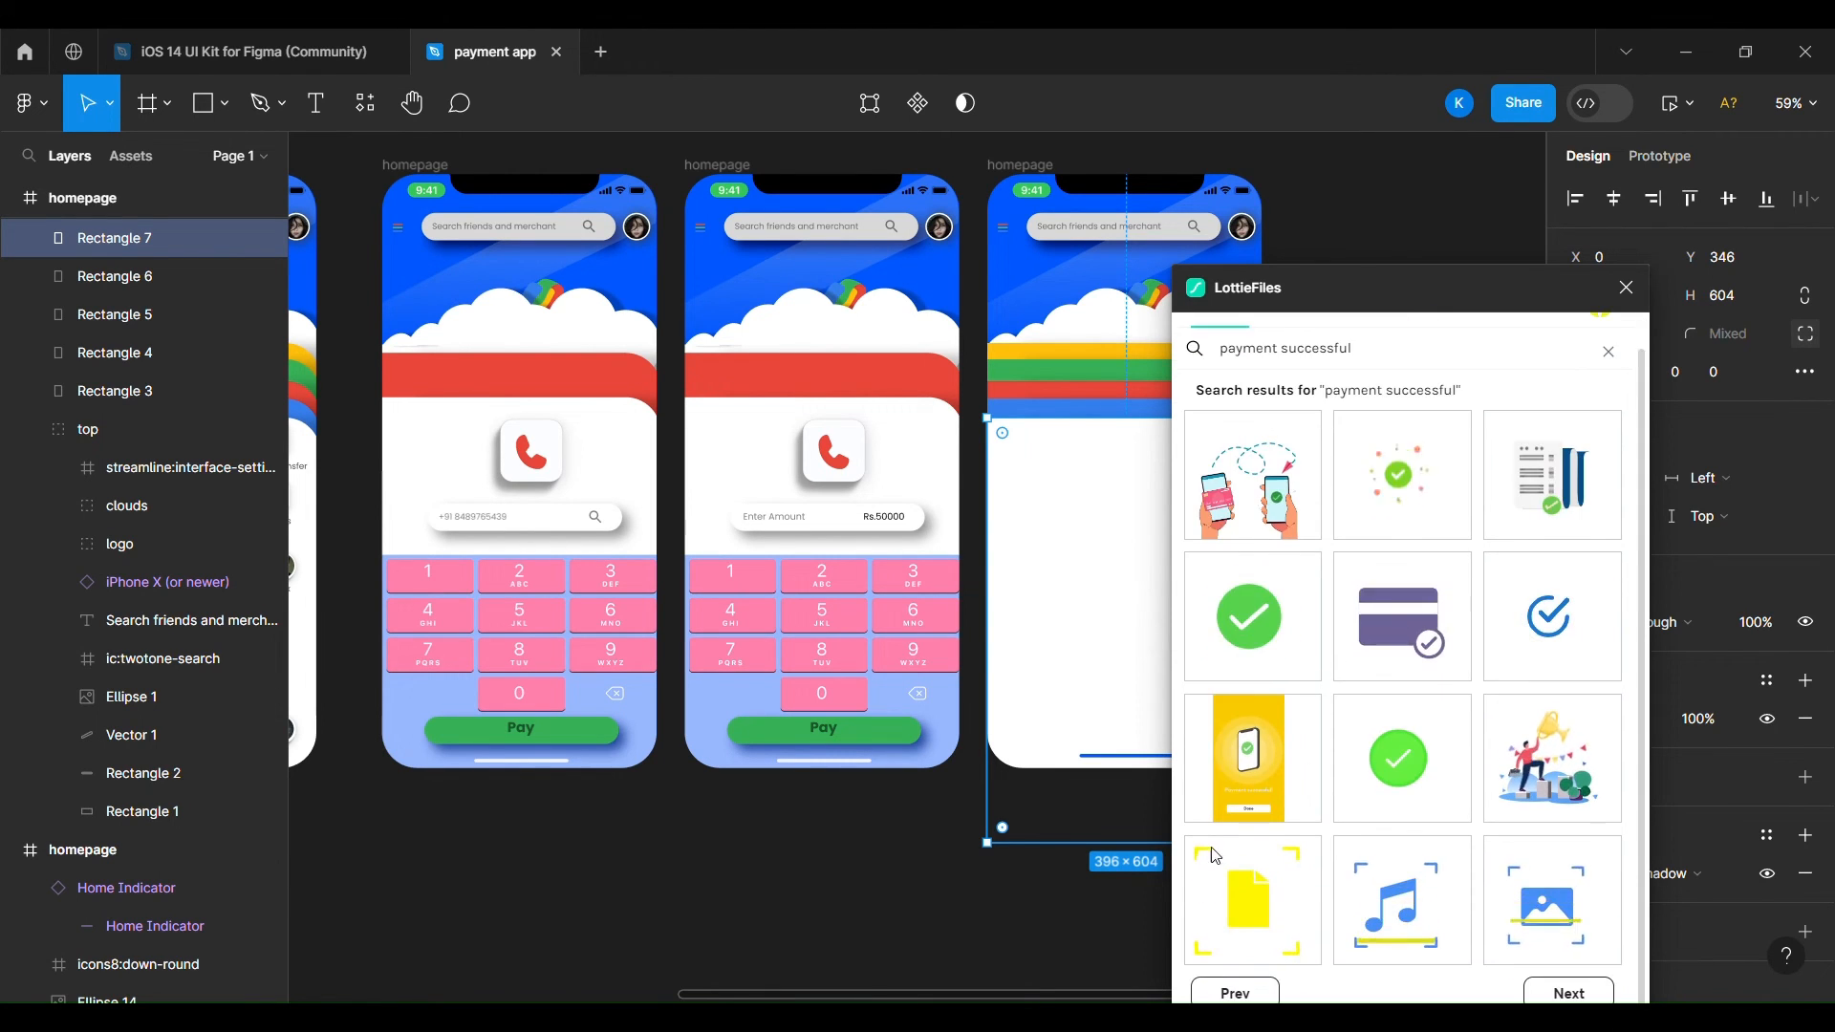
click(1239, 994)
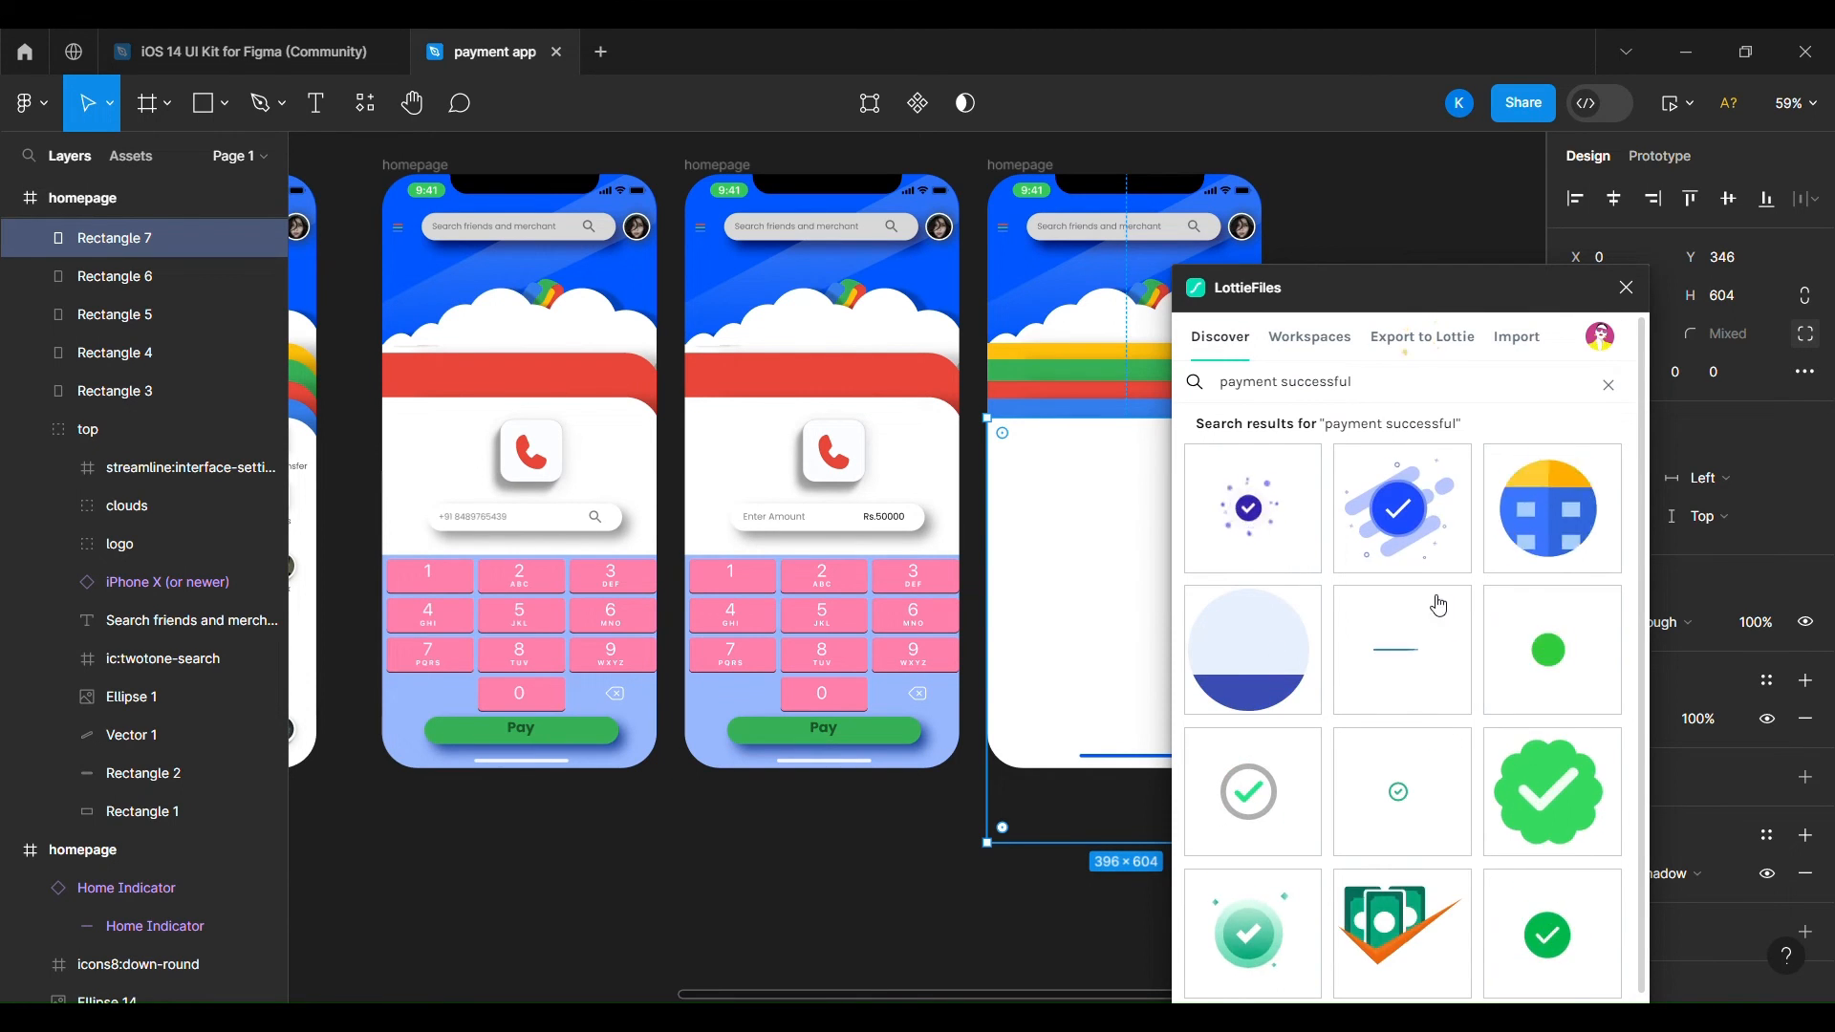
scroll(1439, 605, down, 1)
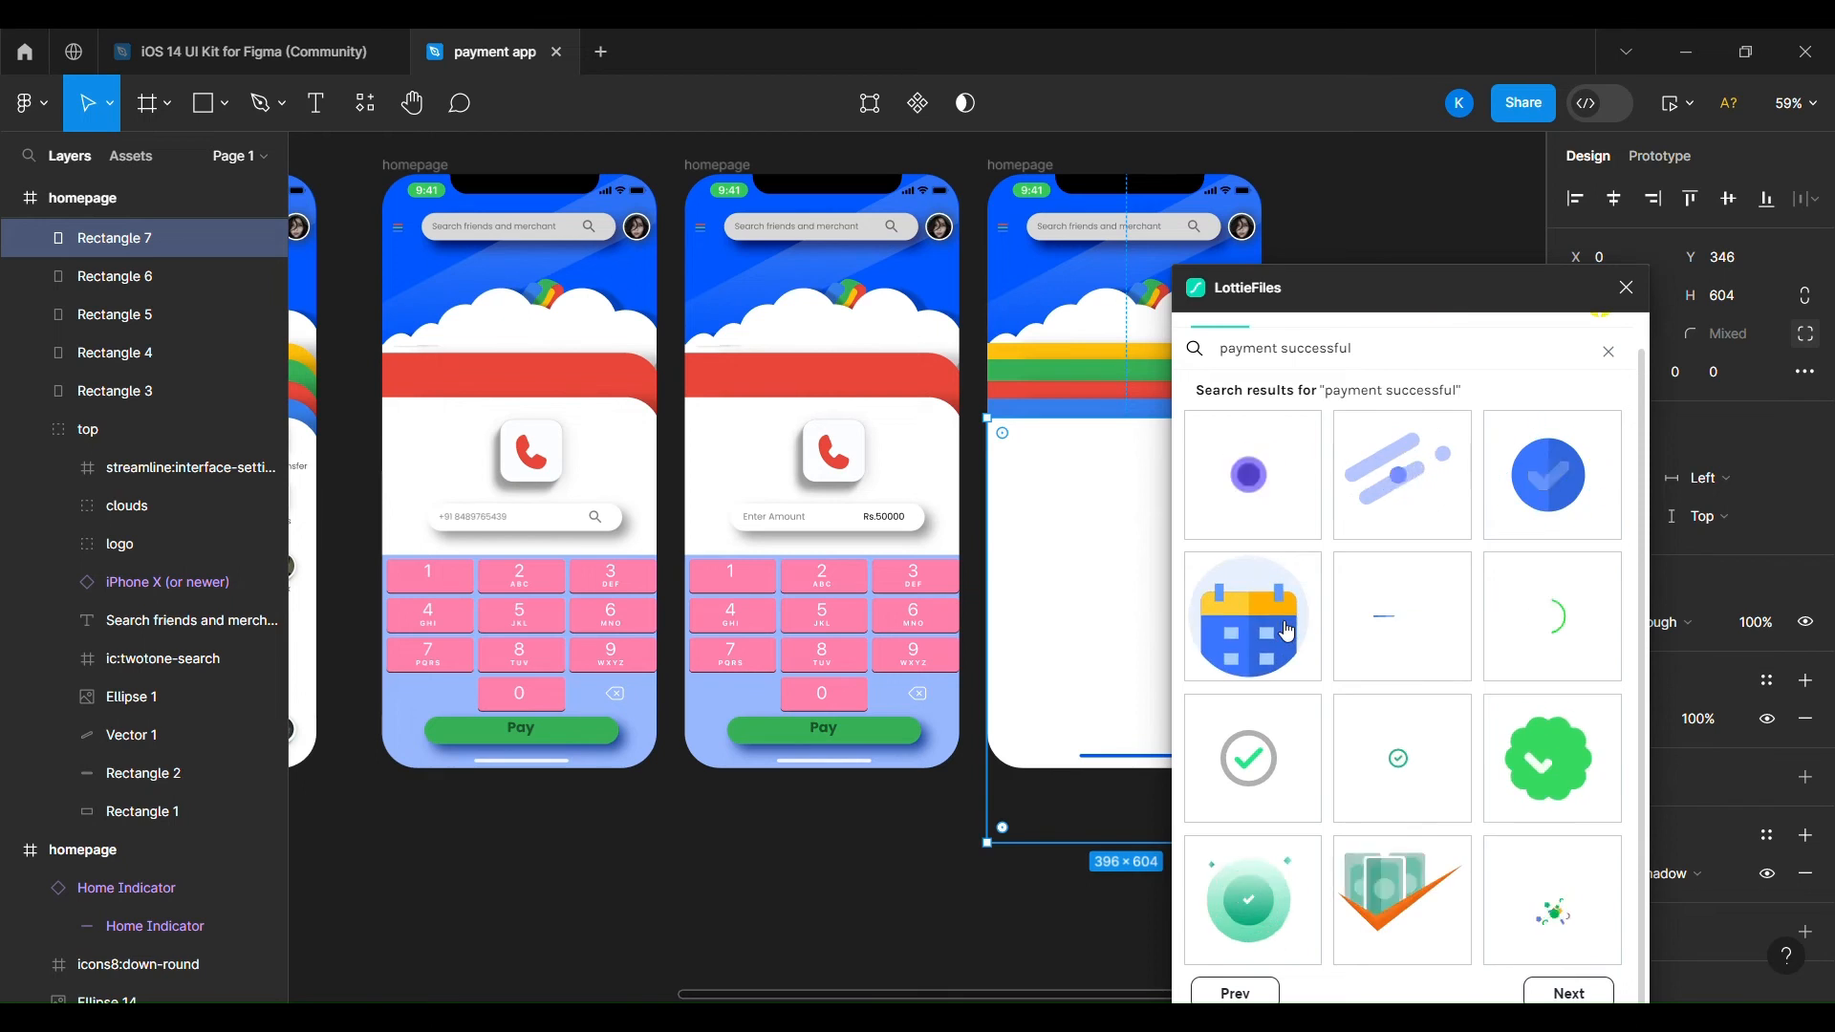
click(1286, 632)
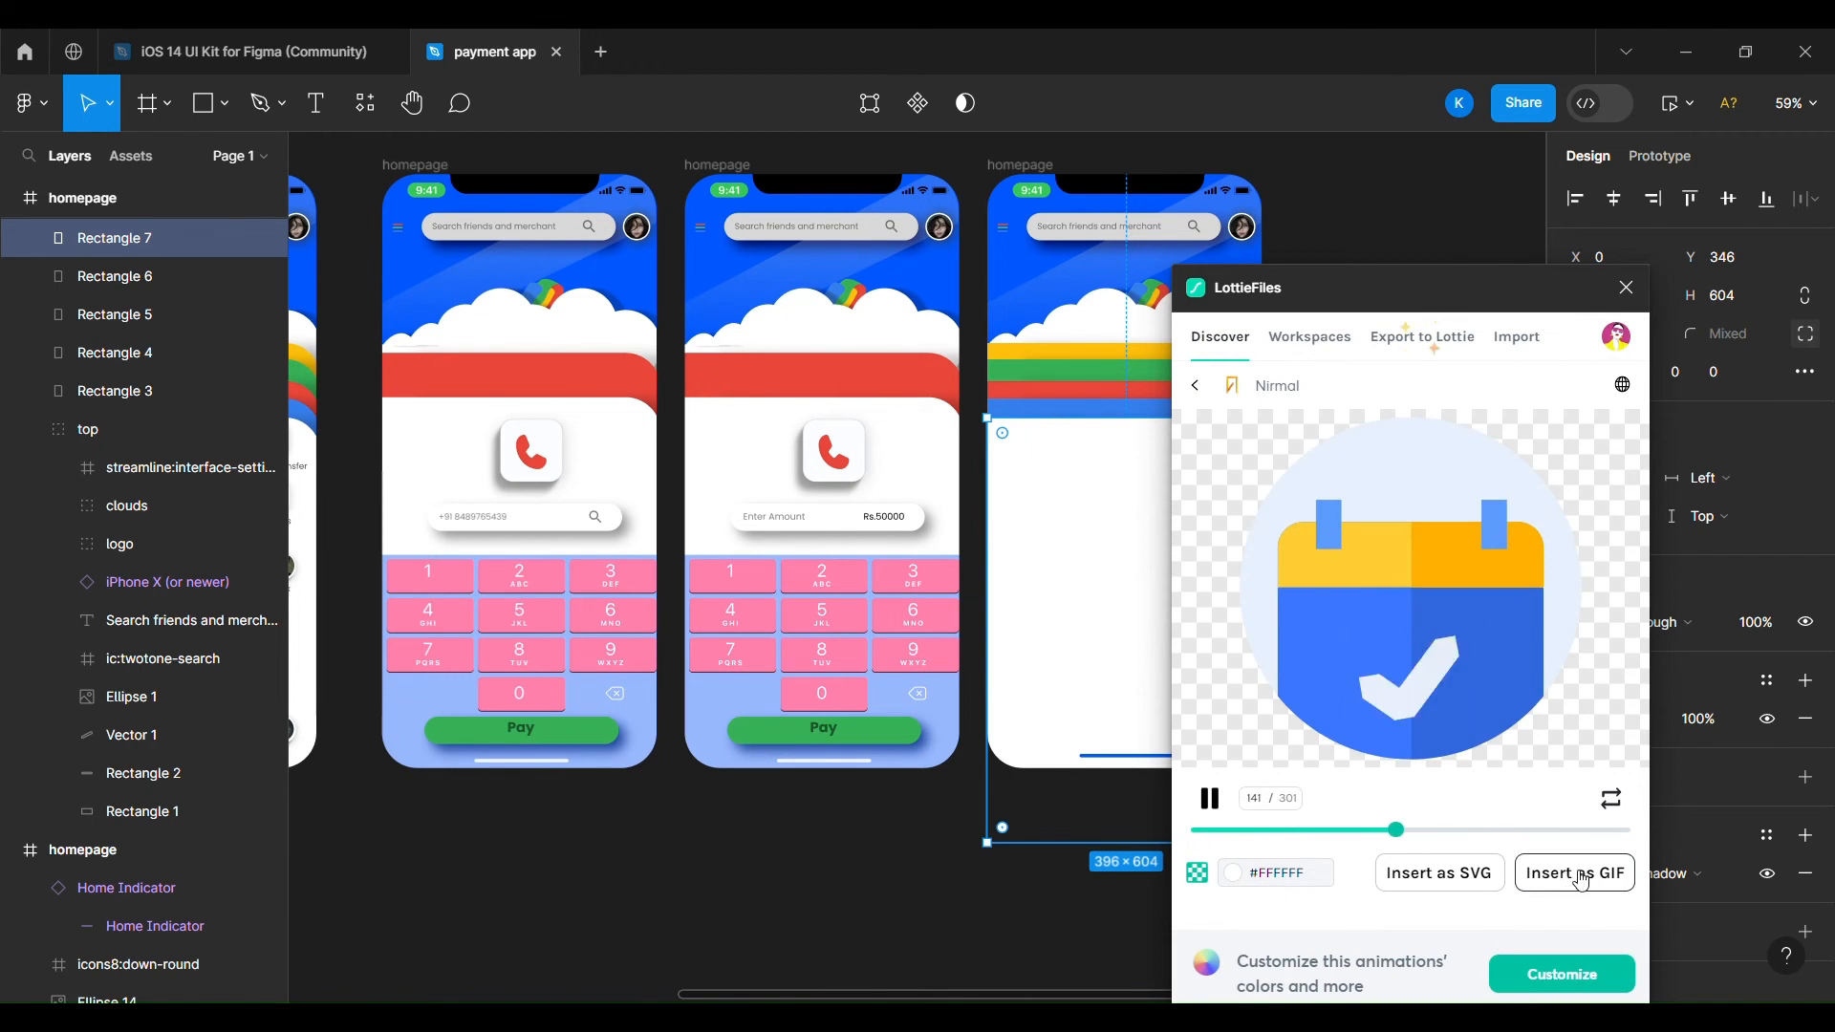
click(1578, 873)
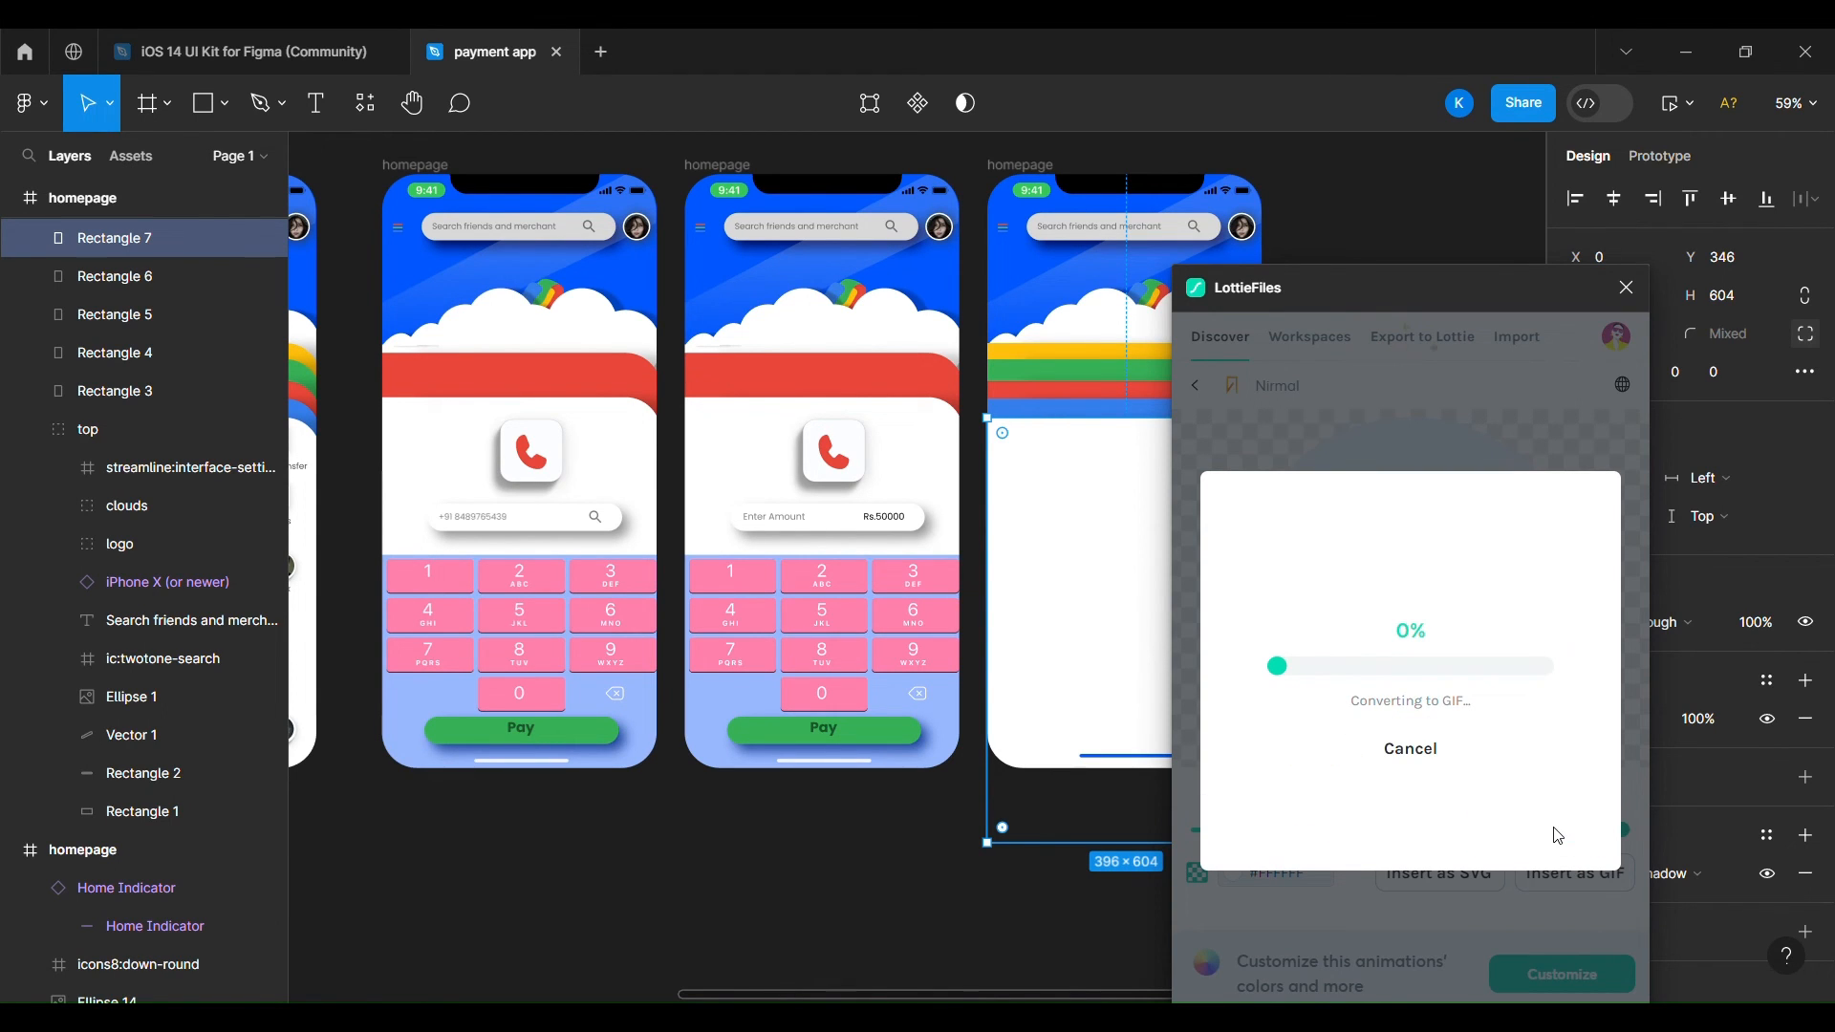
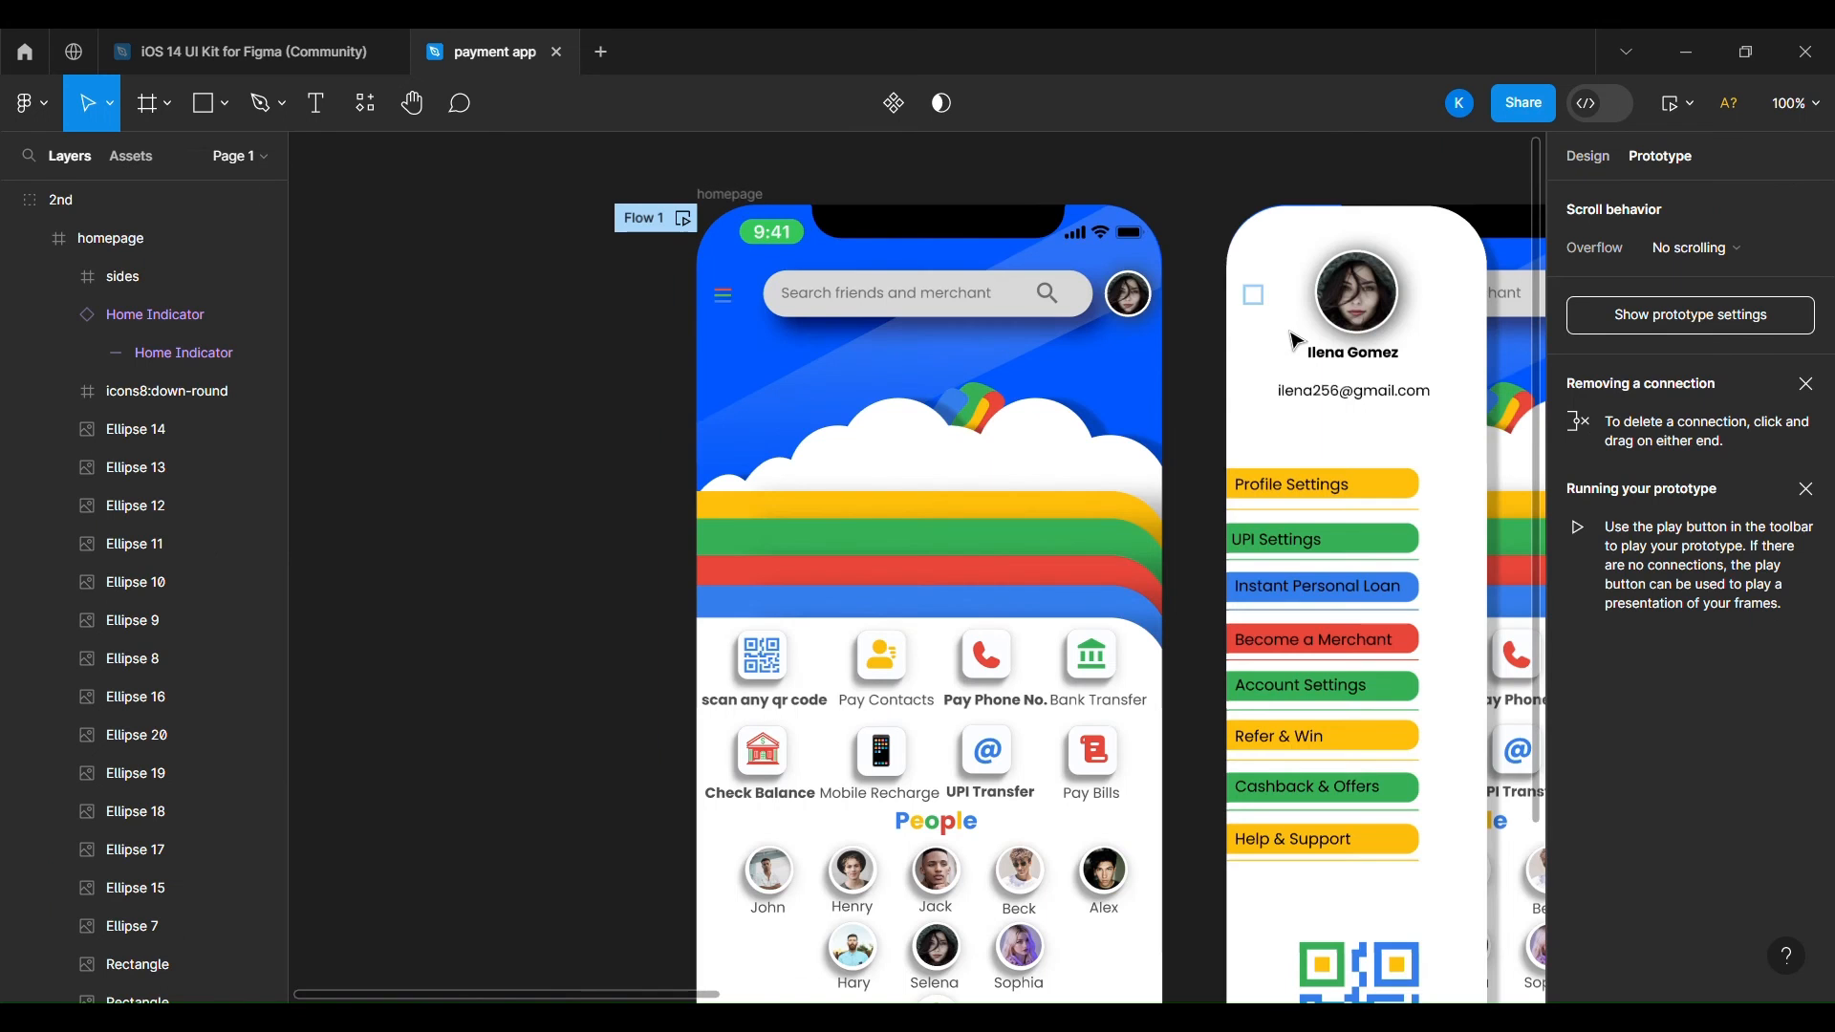
Preview the prototype from the Flow 1 starting point on the homepage frame.
scroll(623, 492, right, 2)
click(598, 223)
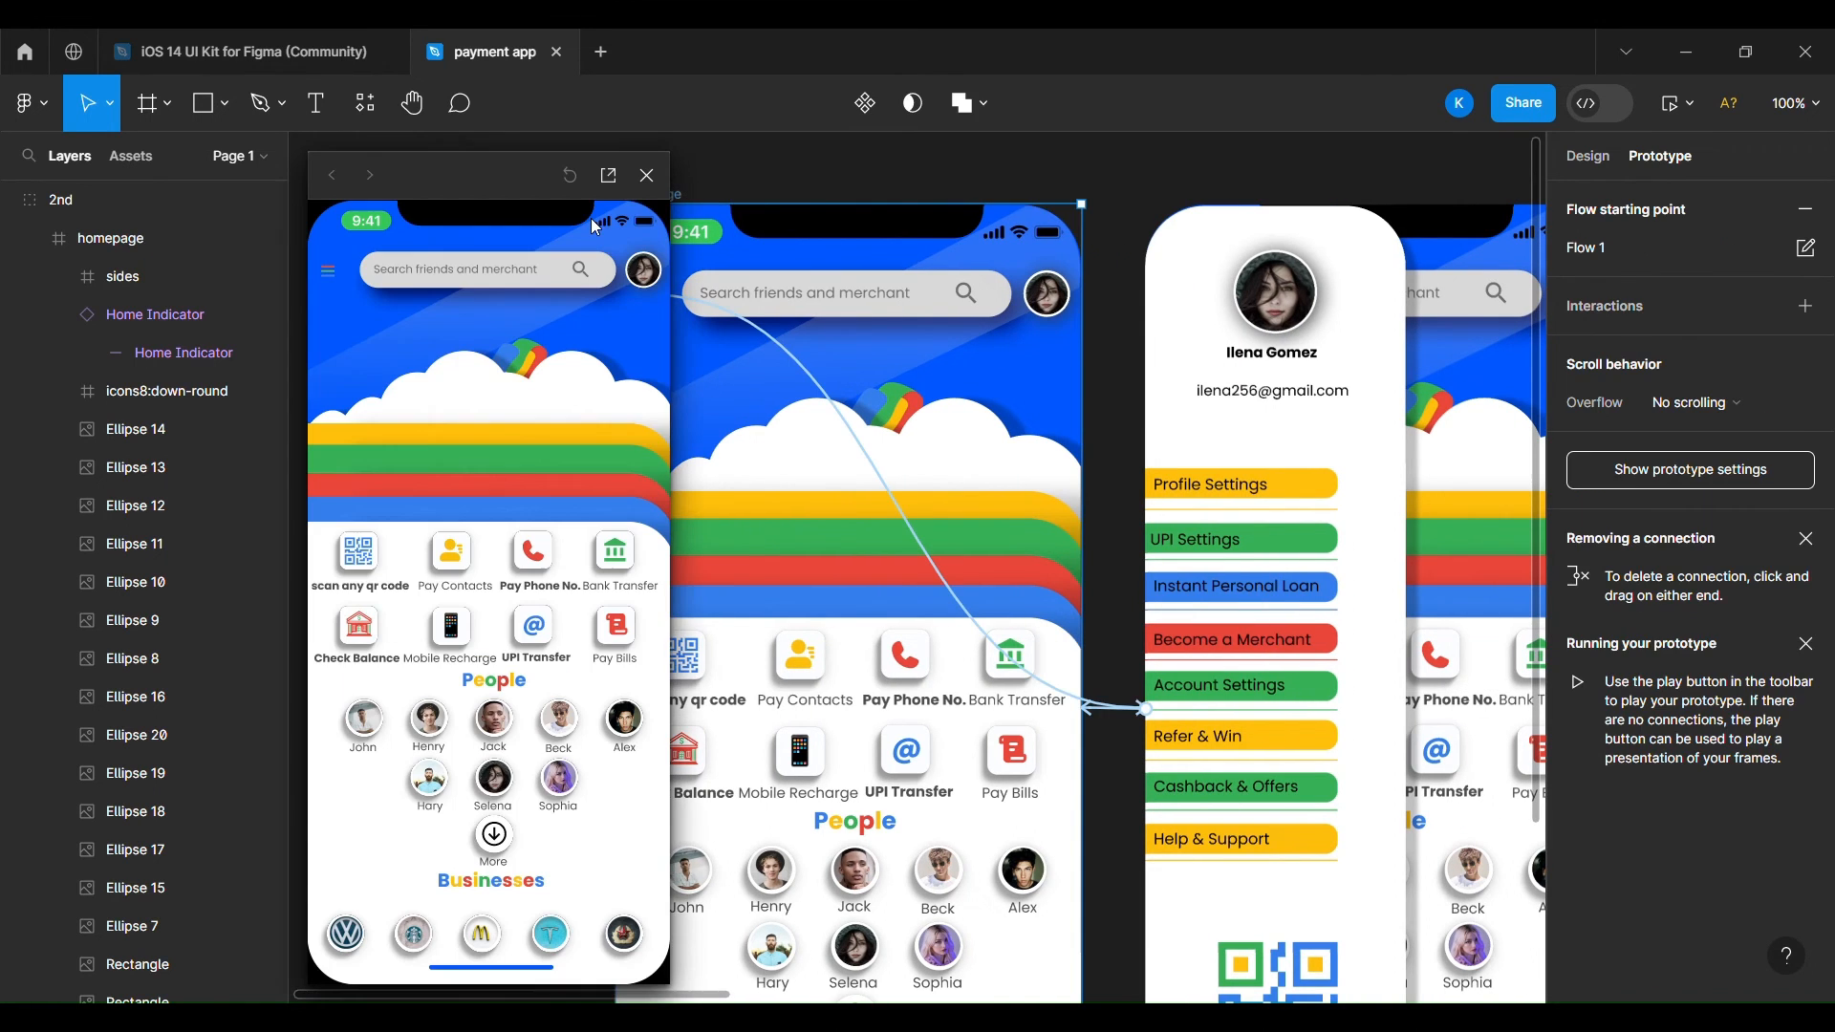
Close the running prototype preview and return to the app screens.
click(646, 177)
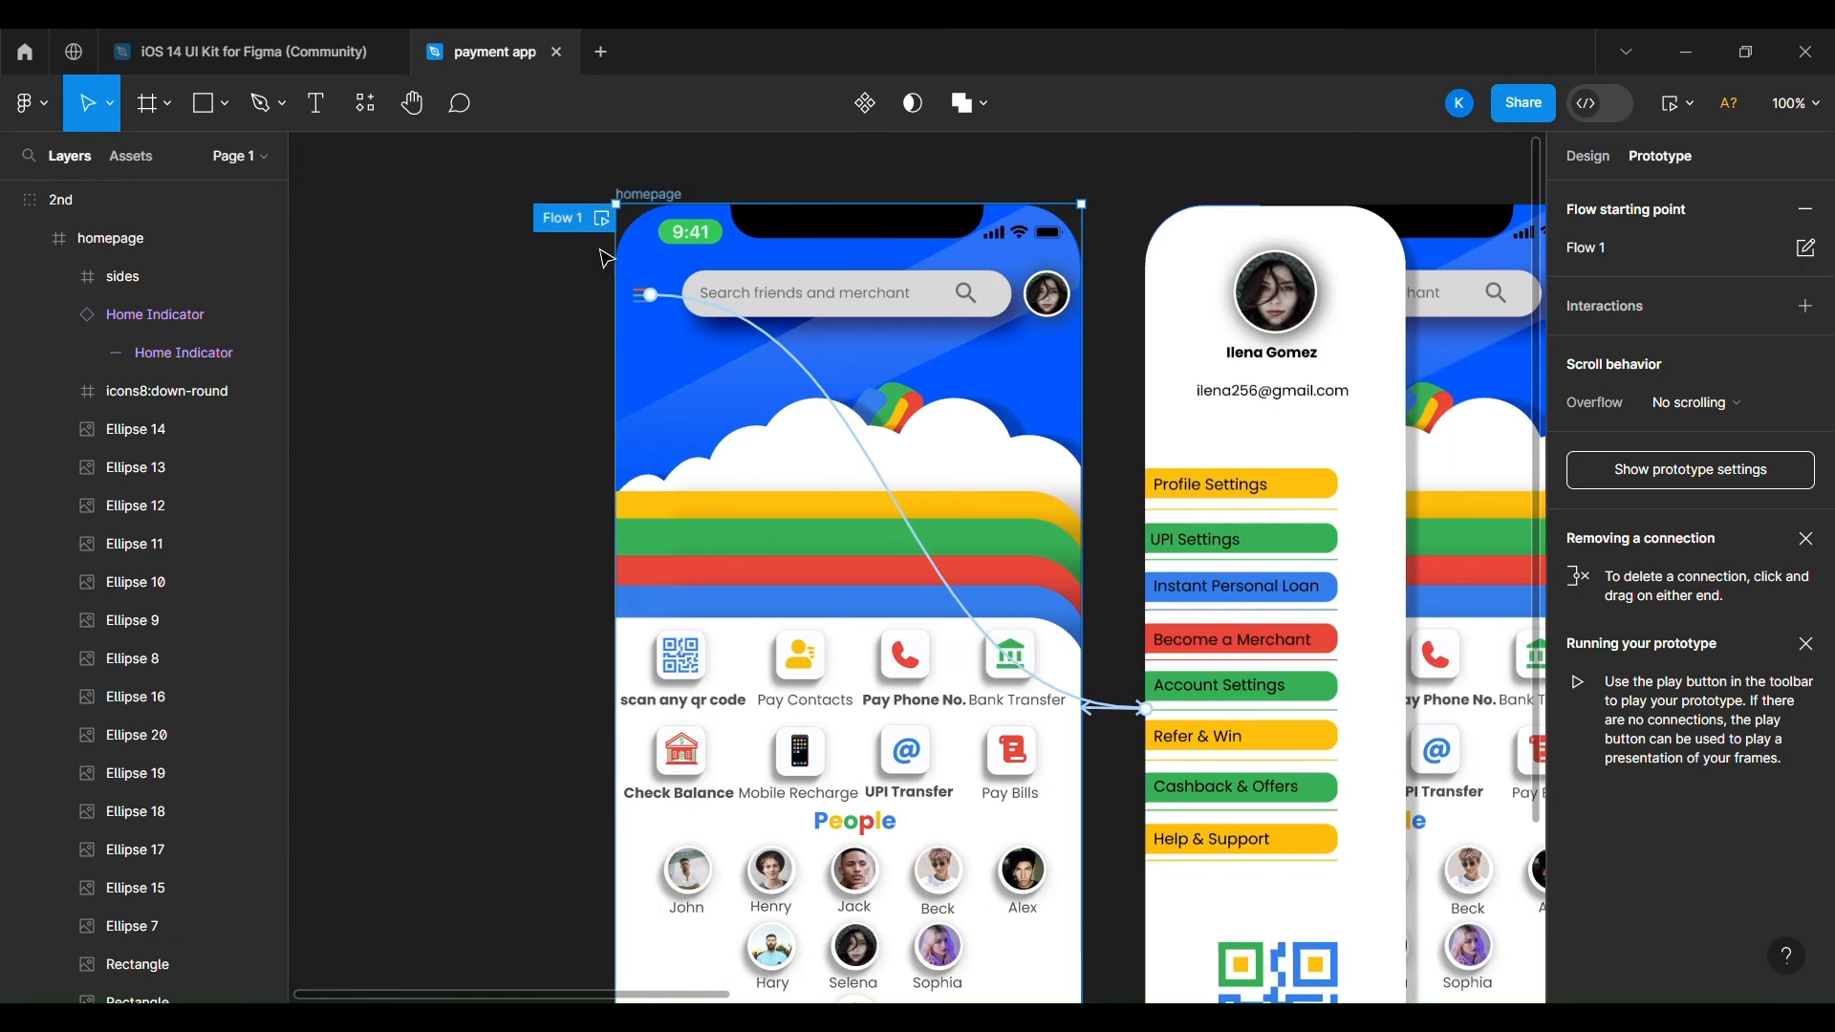
scroll(688, 408, right, 7)
scroll(688, 408, down, 3)
scroll(688, 408, left, 2)
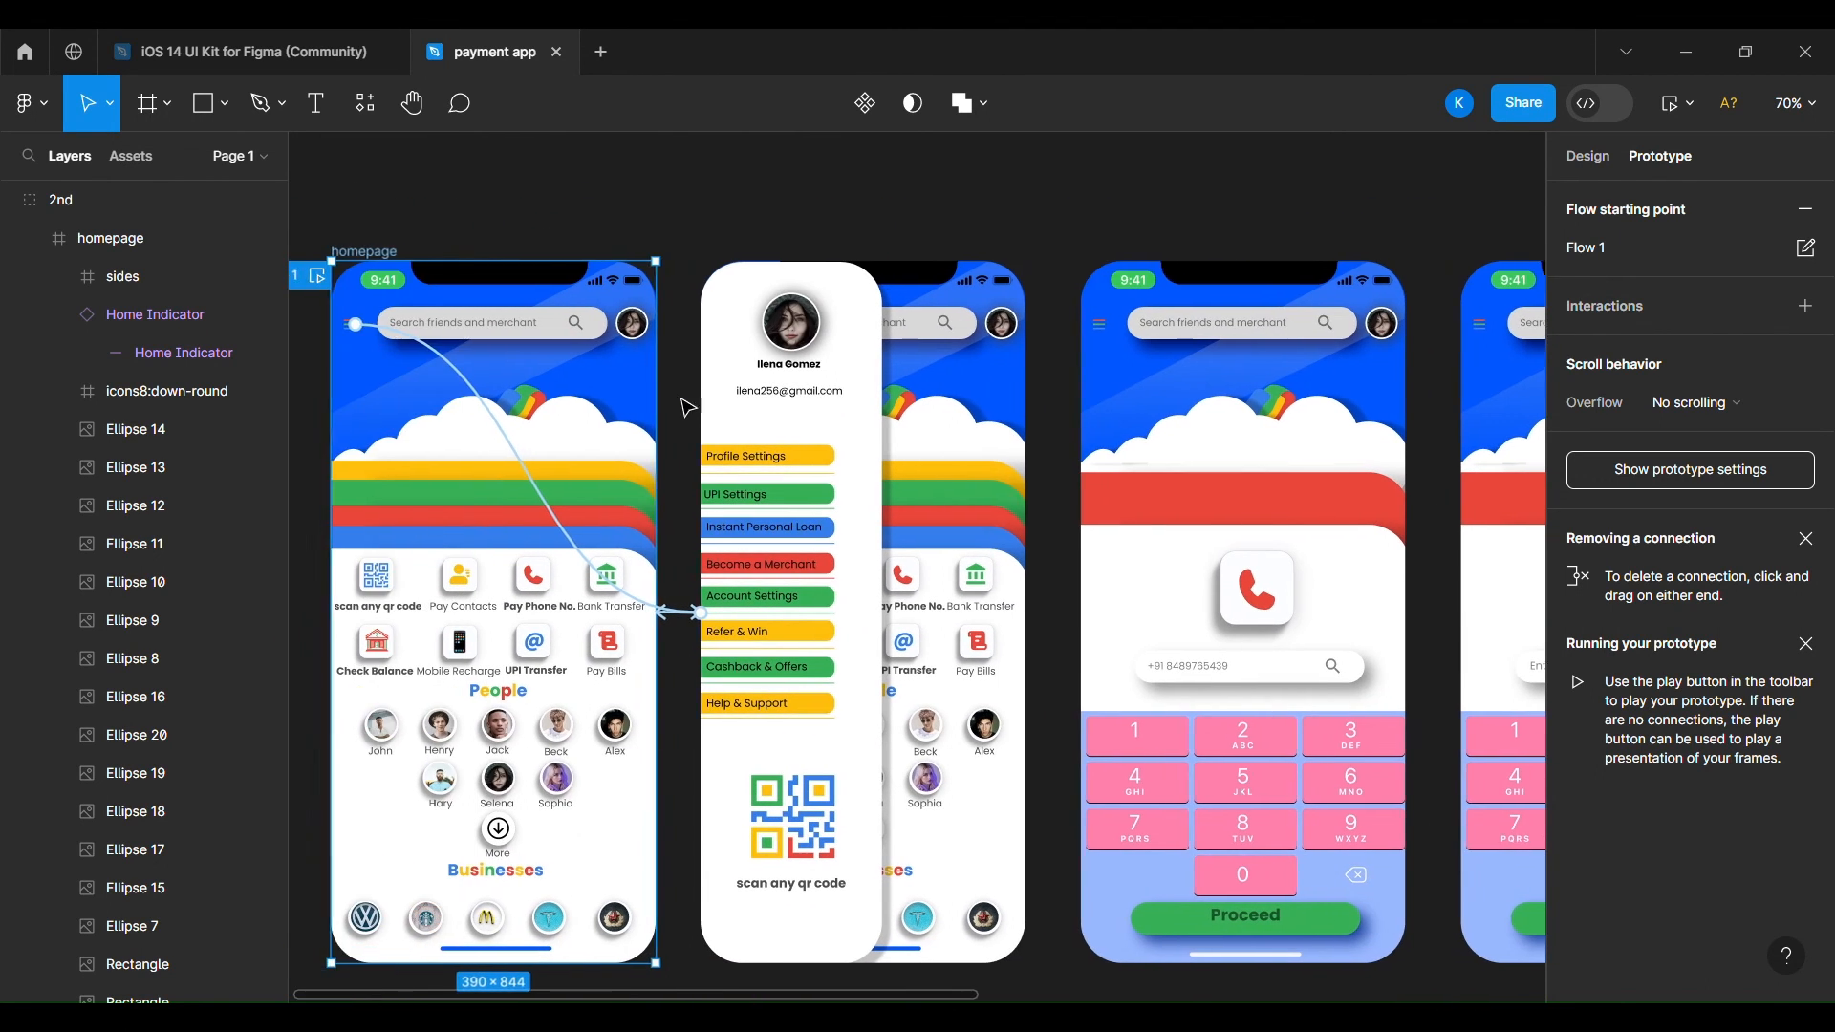
Try to link the Pay Phone No. icon on the home screen to the grouped phone-number screen.
scroll(688, 408, up, 5)
click(496, 448)
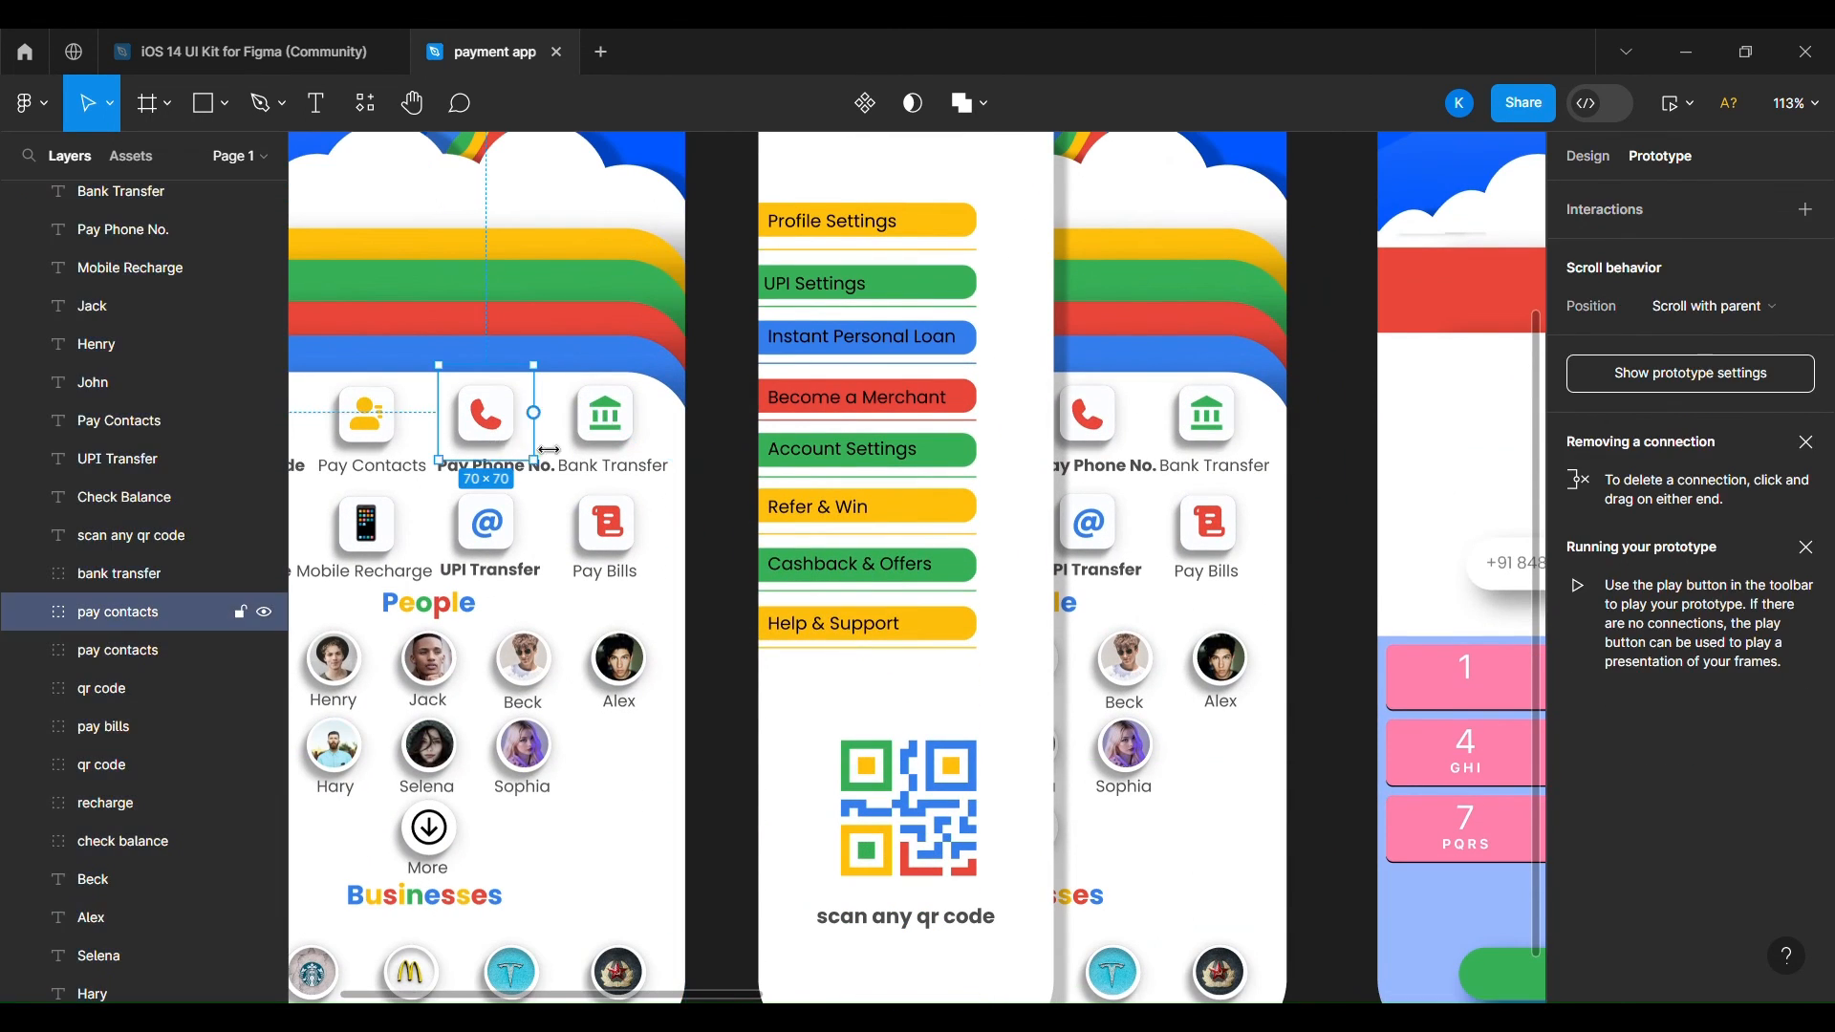
drag(876, 484, 1389, 480)
scroll(832, 484, right, 5)
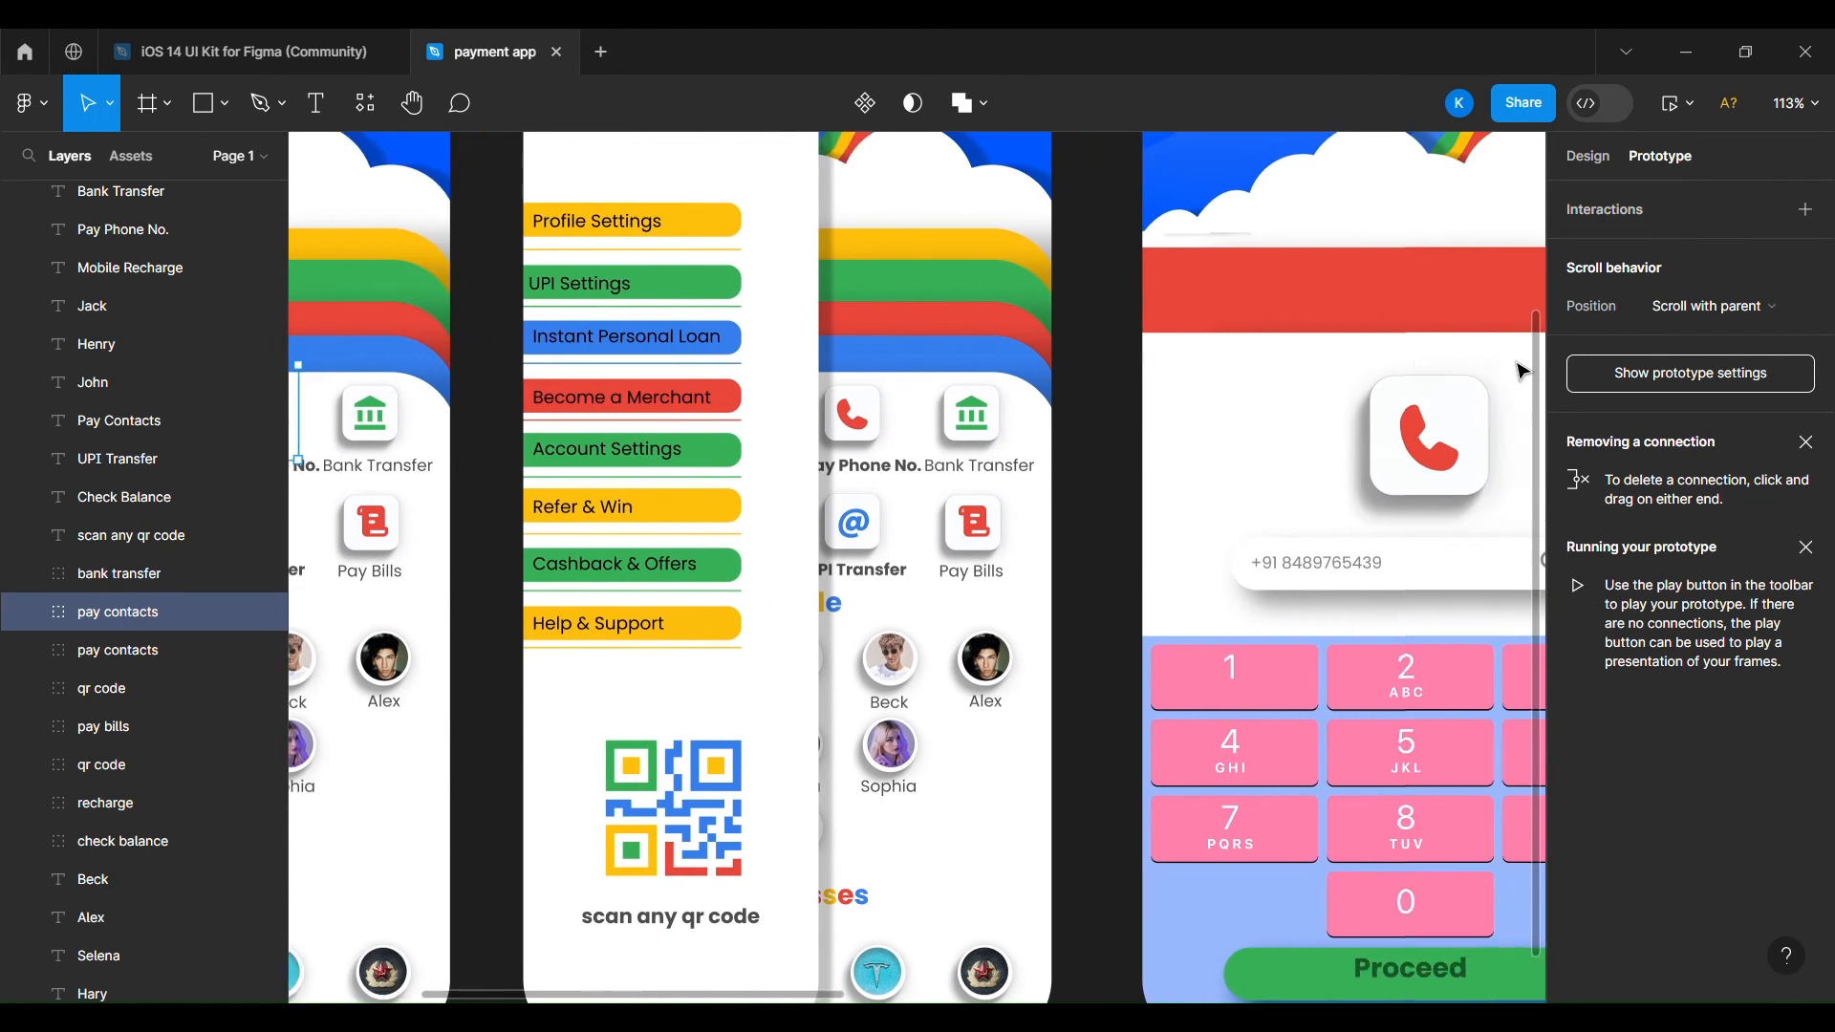
Ungroup the "3rd" group that holds the phone-number entry screen.
click(828, 484)
right_click(823, 484)
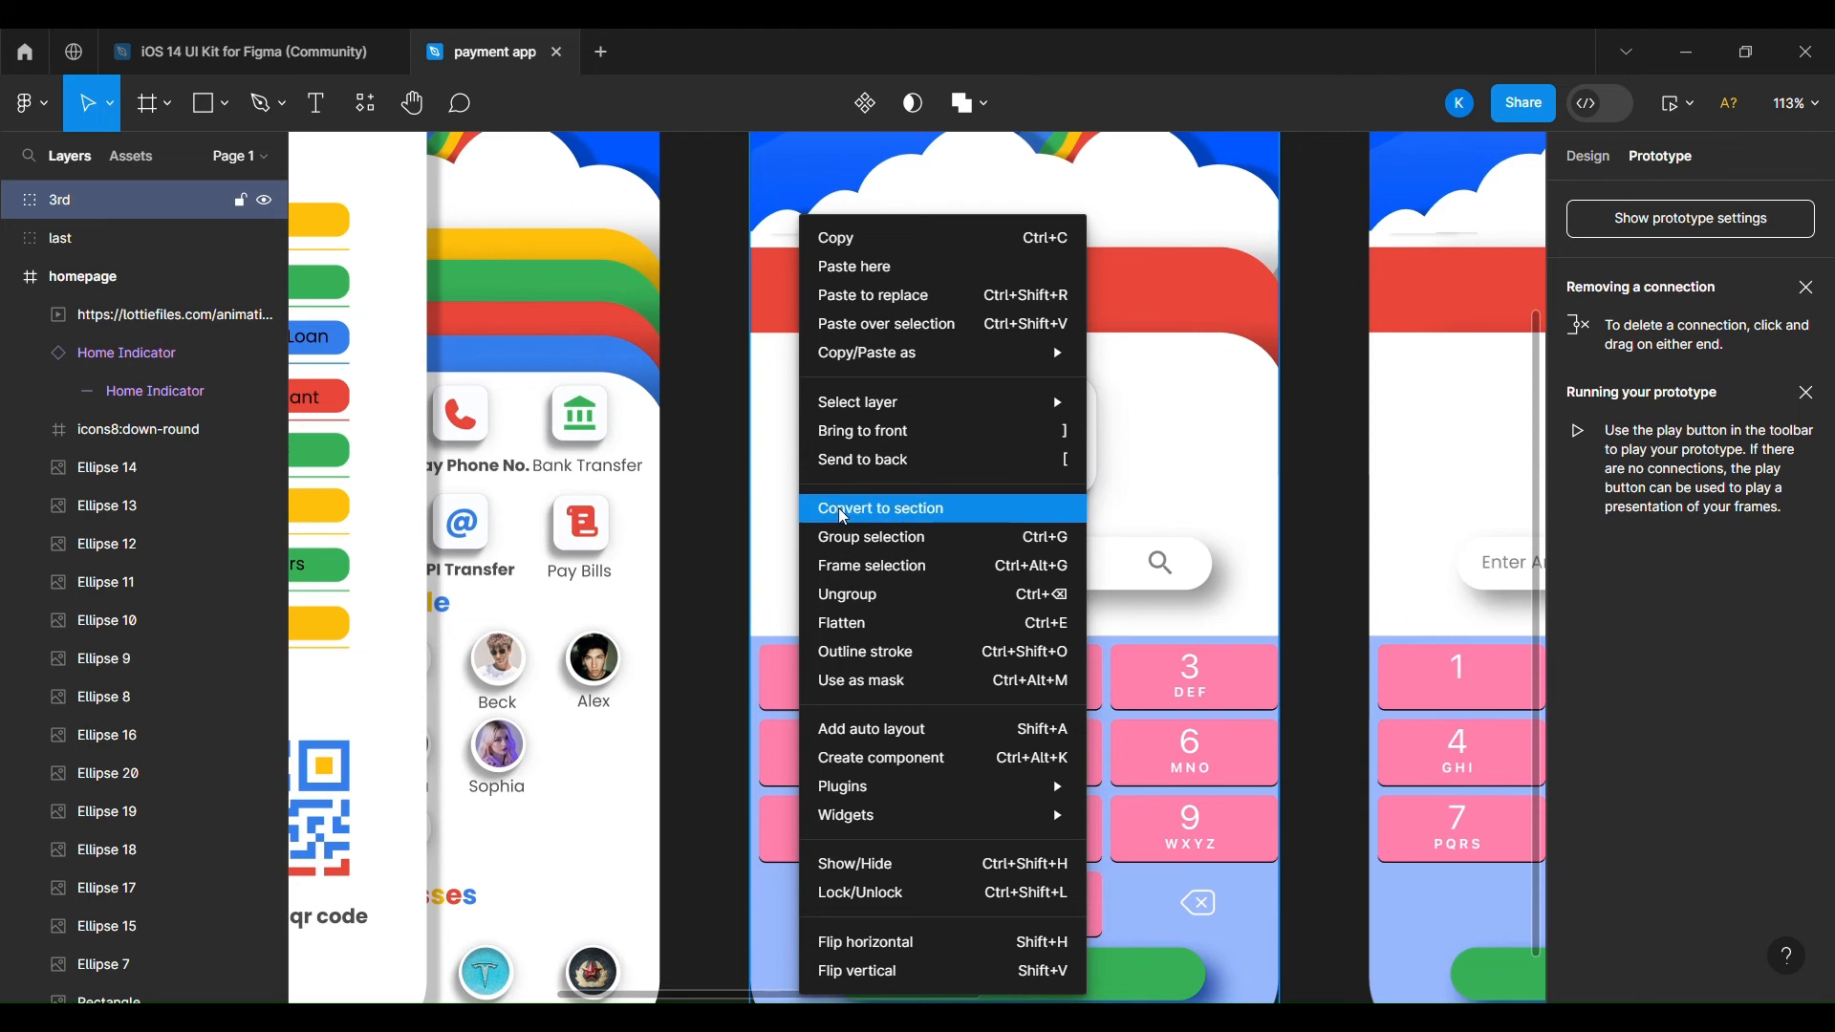
click(660, 602)
Connect the home screen's Pay Phone No. icon to the phone-number screen on tap, using Smart animate, Ease out, 300ms.
scroll(659, 602, left, 4)
scroll(660, 602, right, 2)
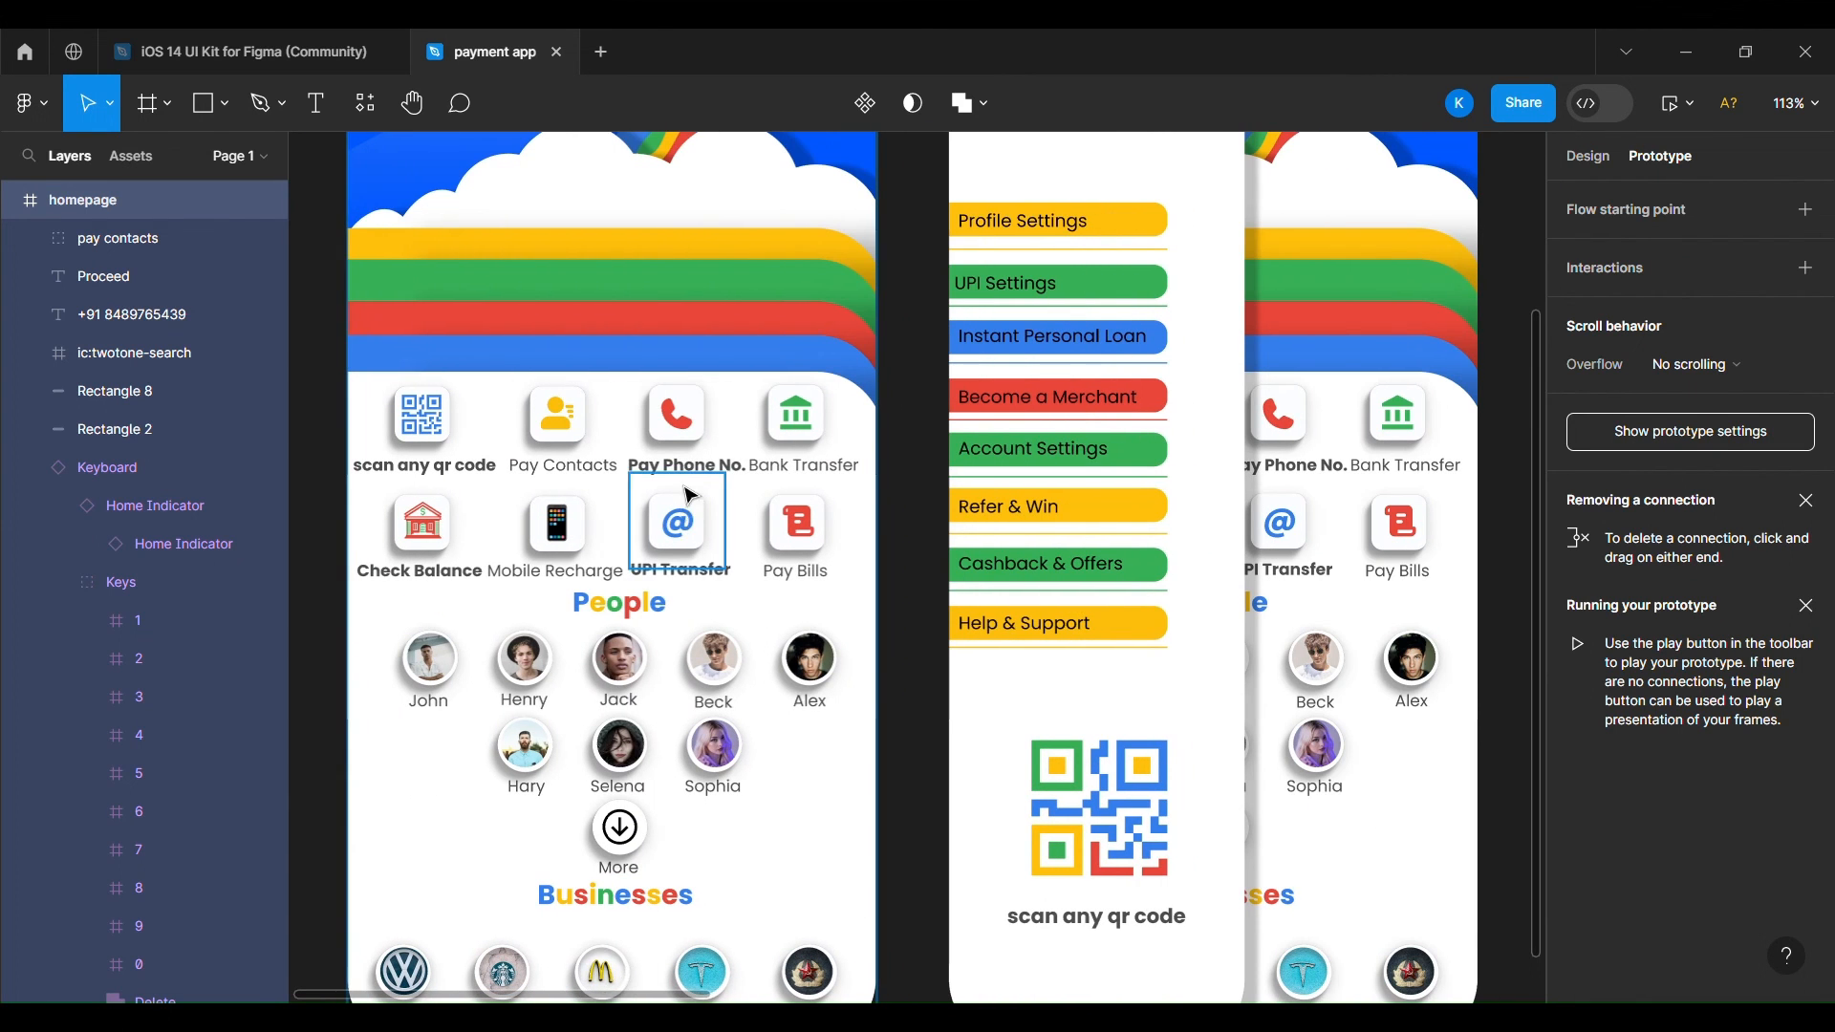
click(685, 454)
drag(725, 413, 1359, 489)
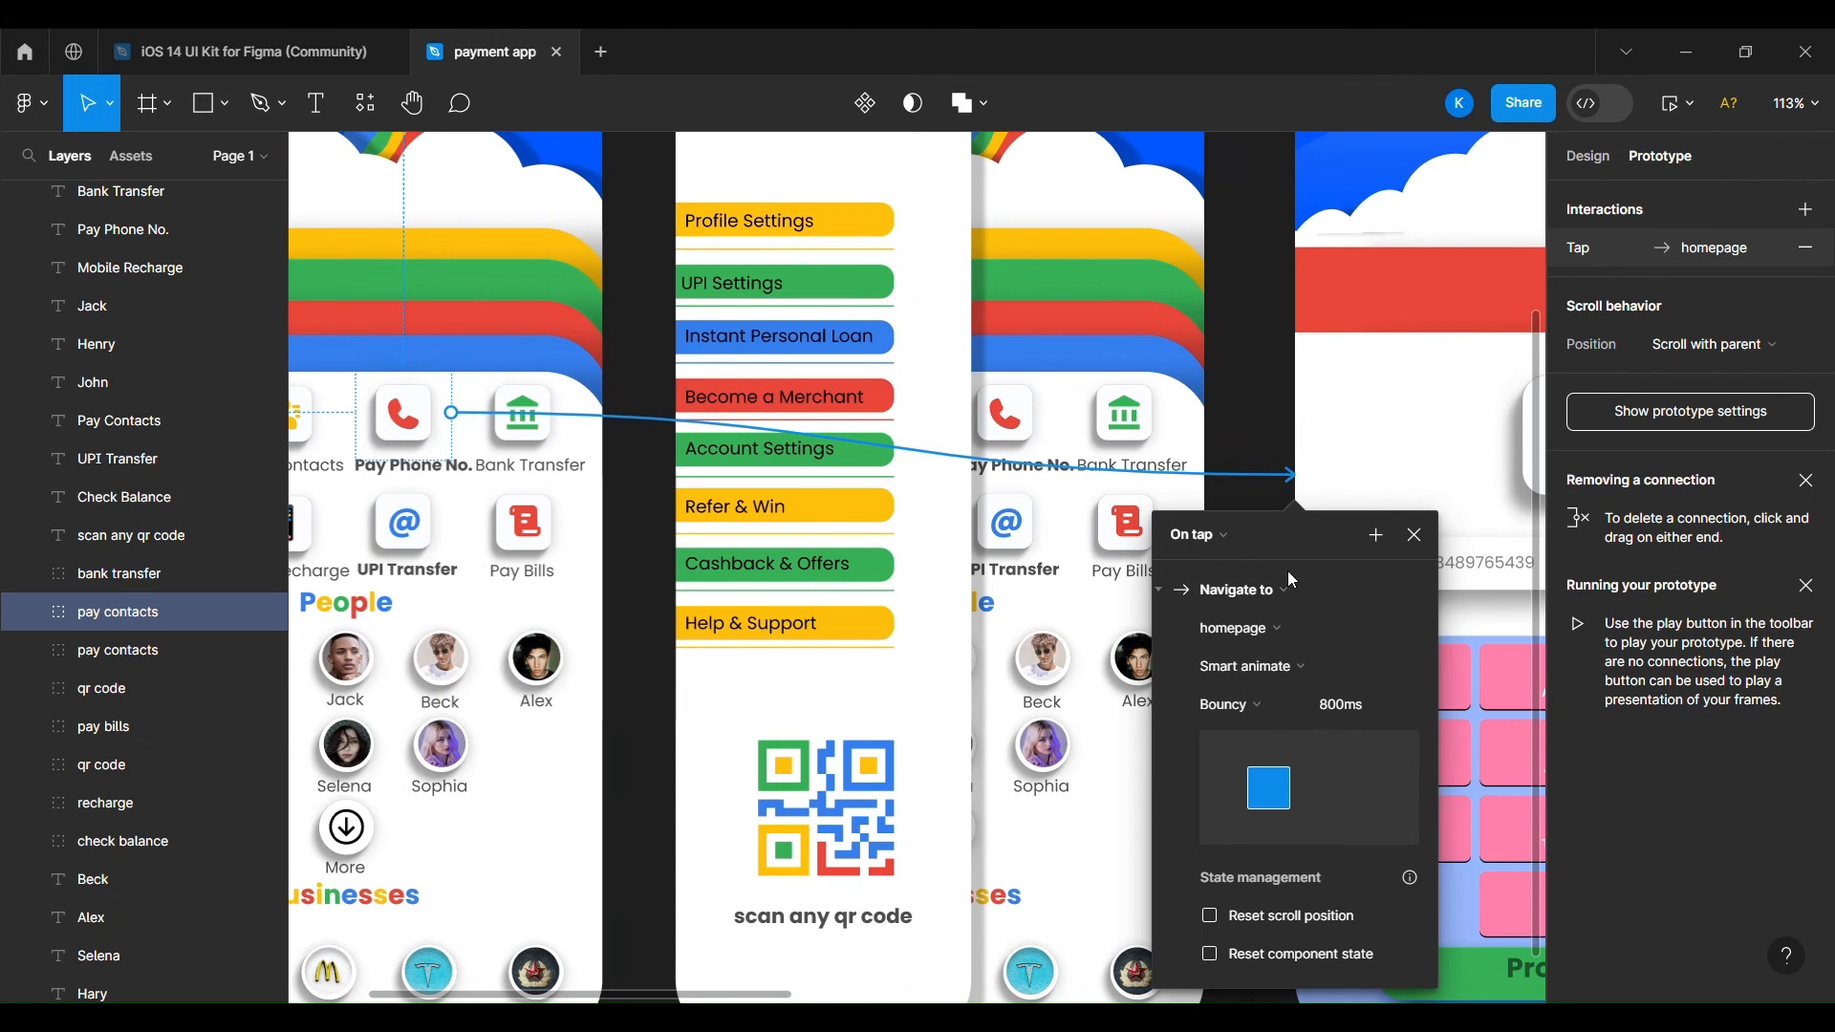
click(1296, 703)
click(1300, 457)
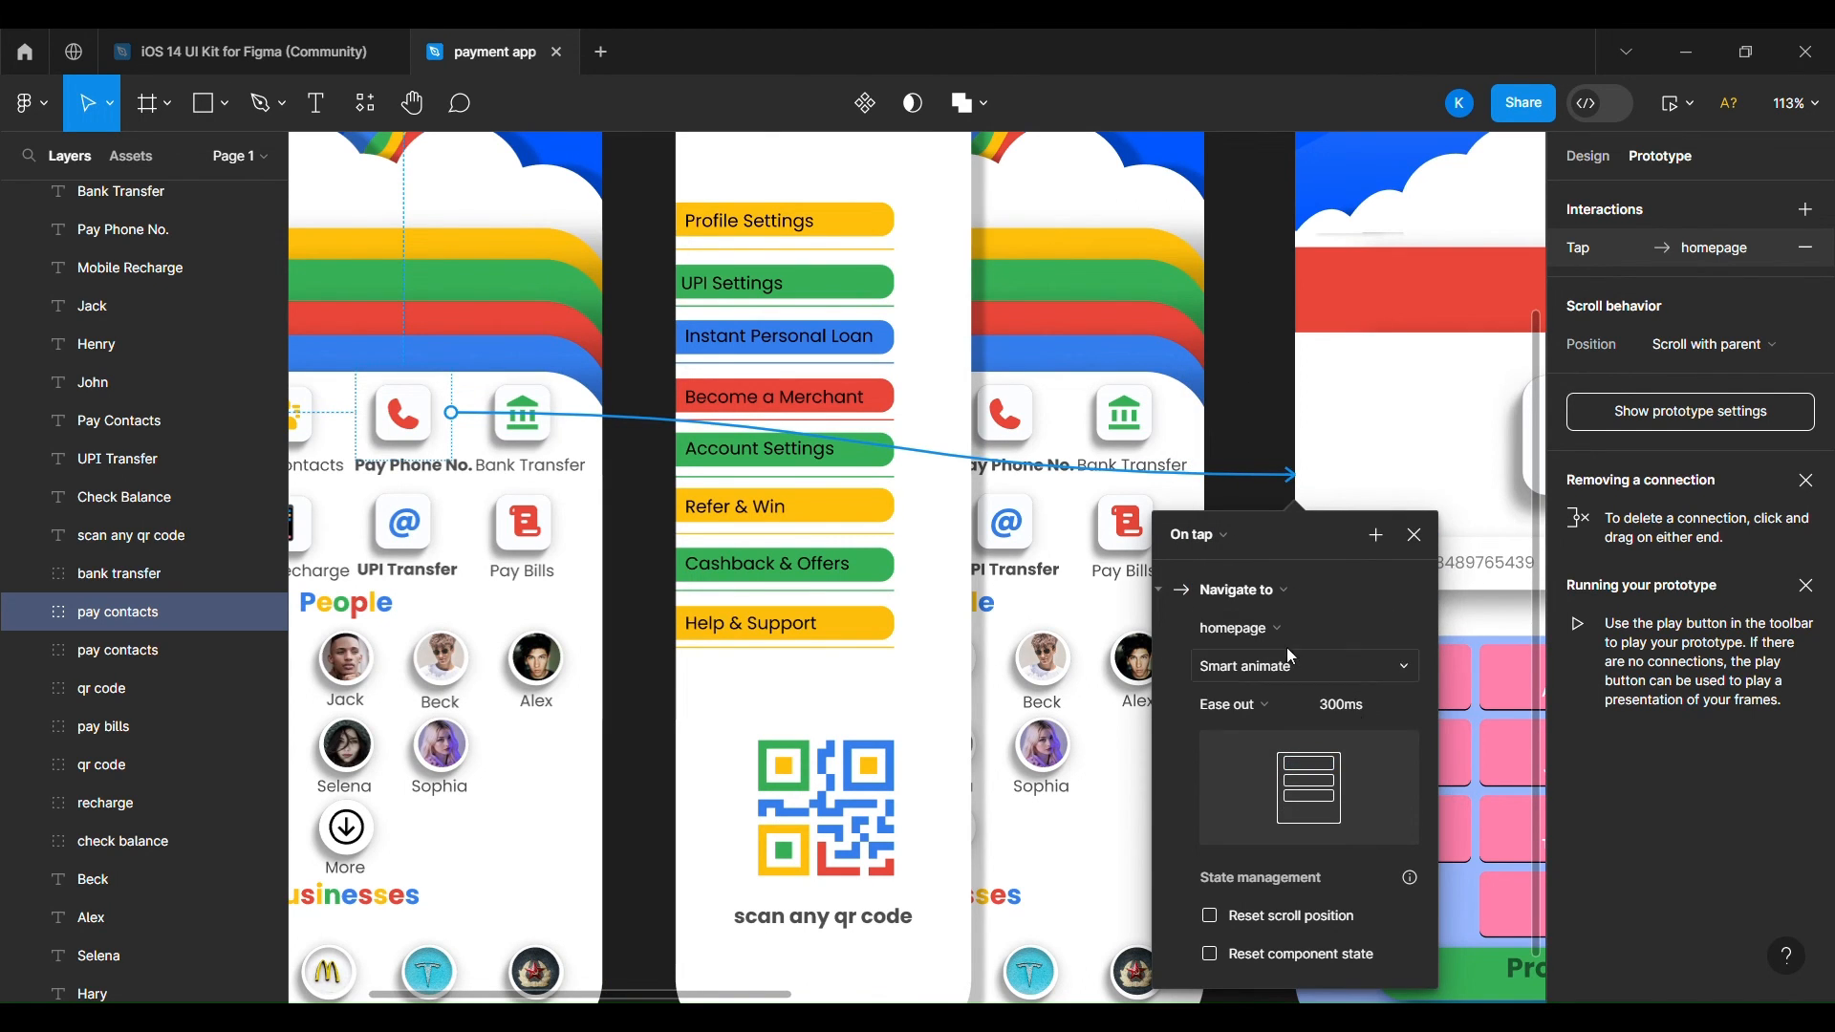
click(1417, 536)
scroll(1424, 545, down, 5)
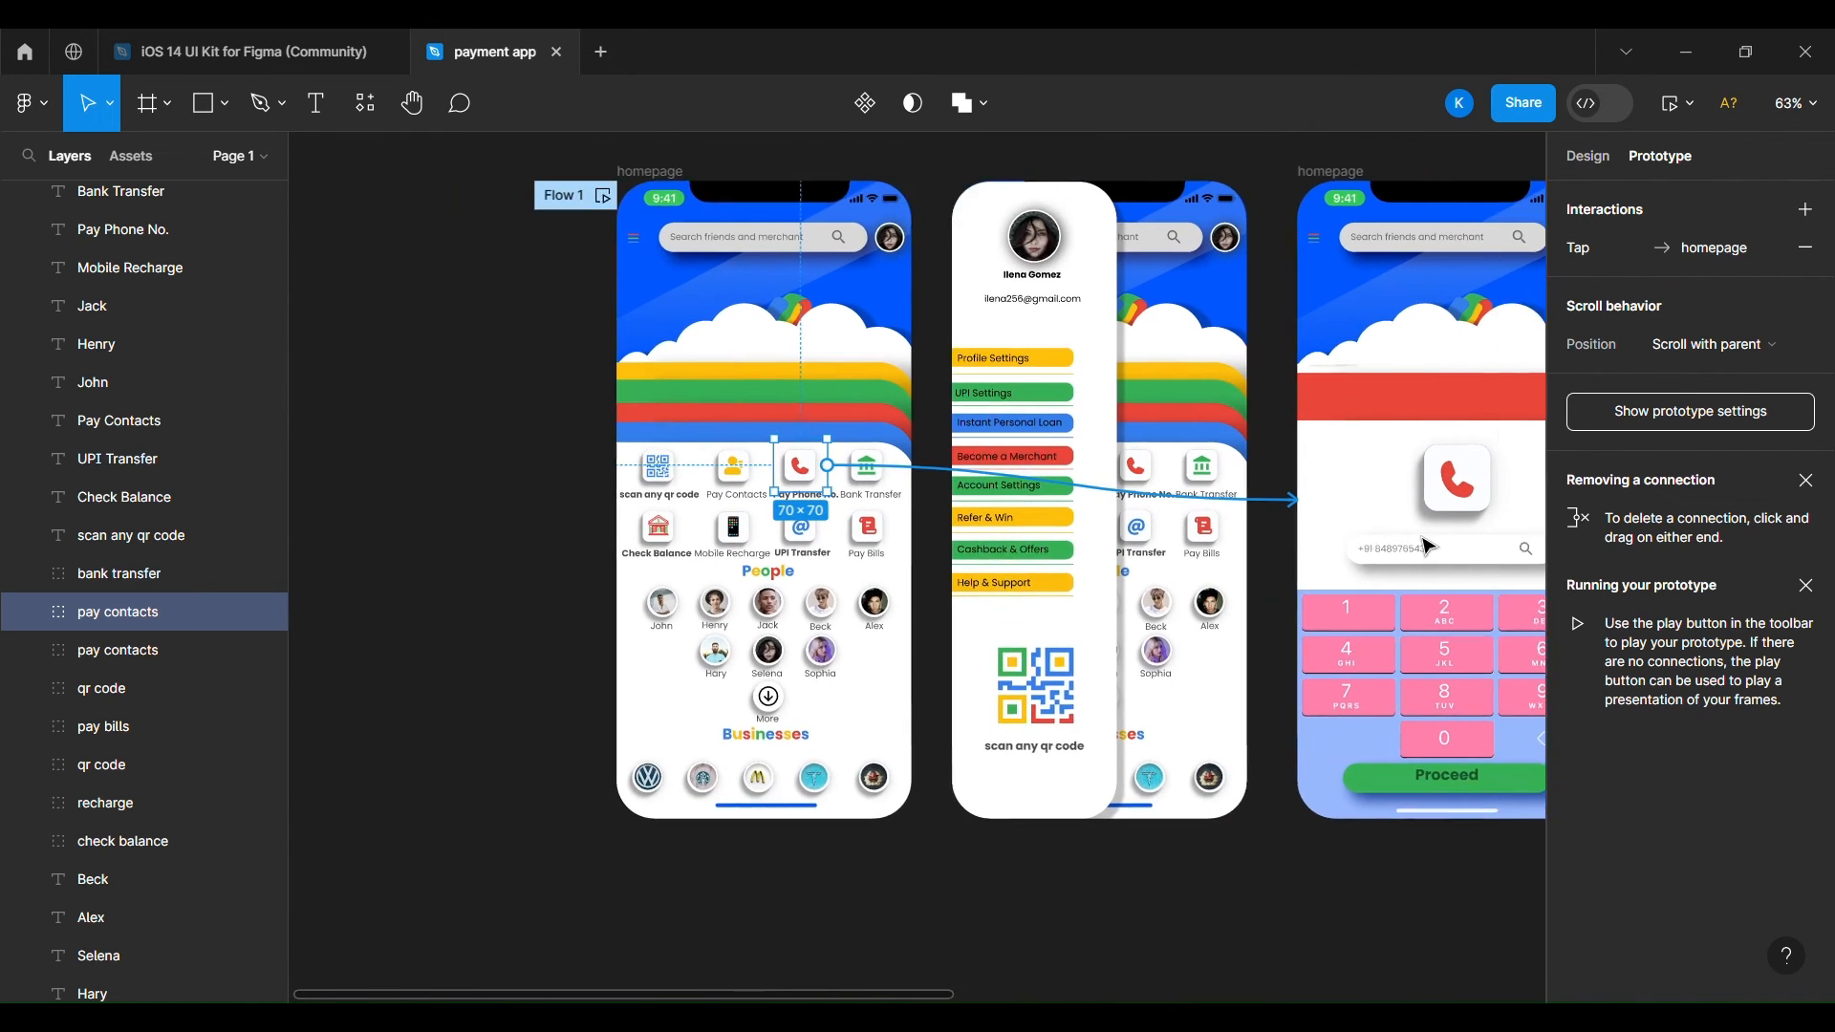
Ungroup the amount entry, PIN entry ("5th") and payment successful ("last") screen groups.
click(1137, 799)
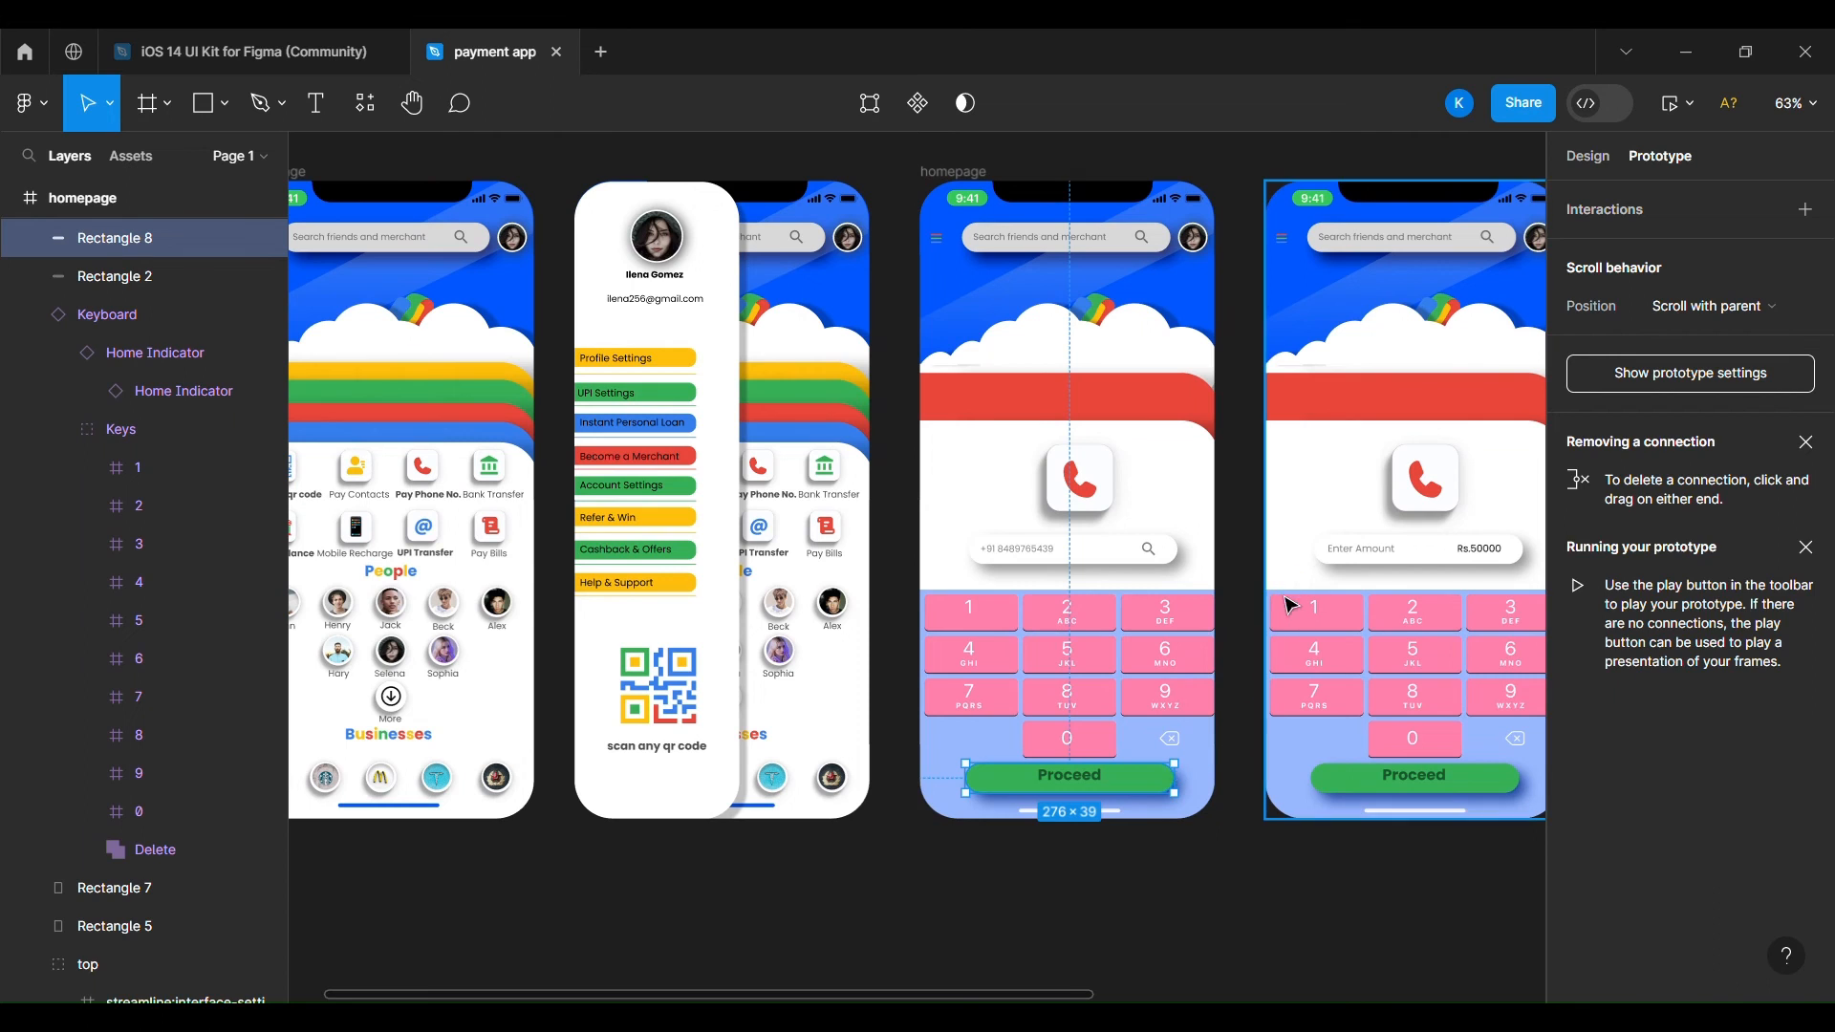
click(1309, 514)
right_click(1309, 515)
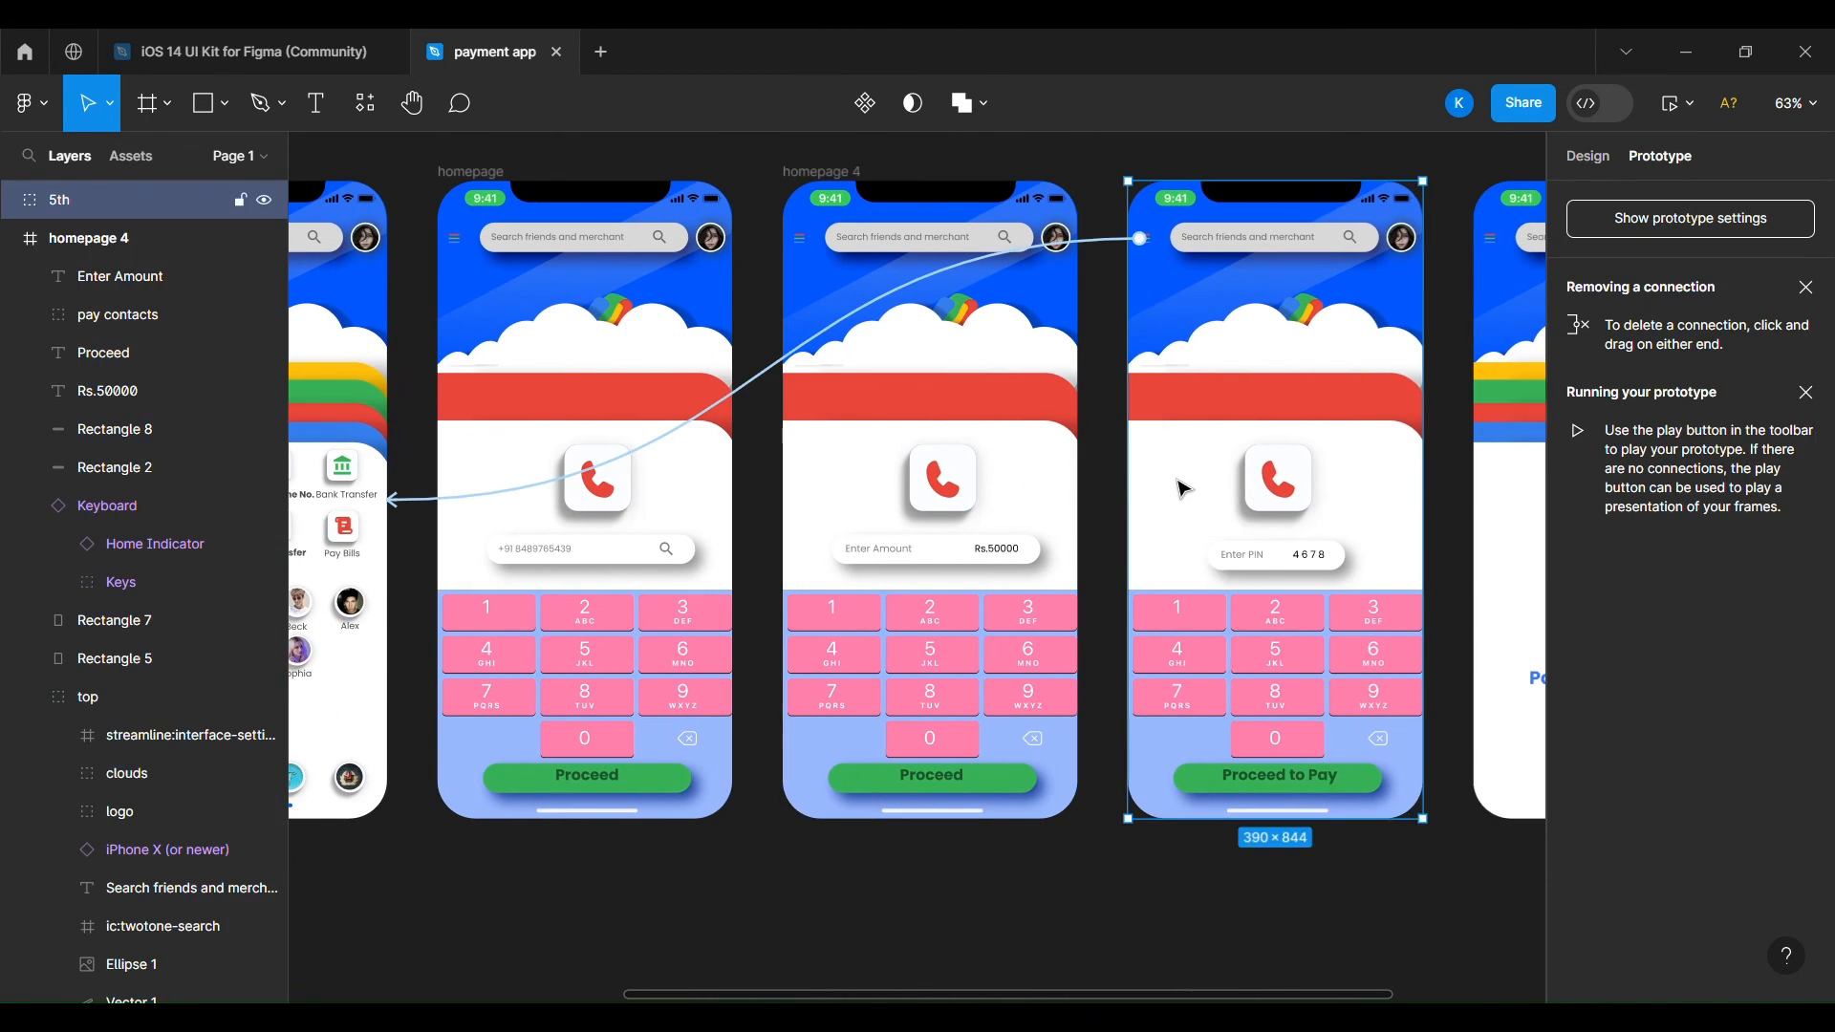
right_click(1189, 497)
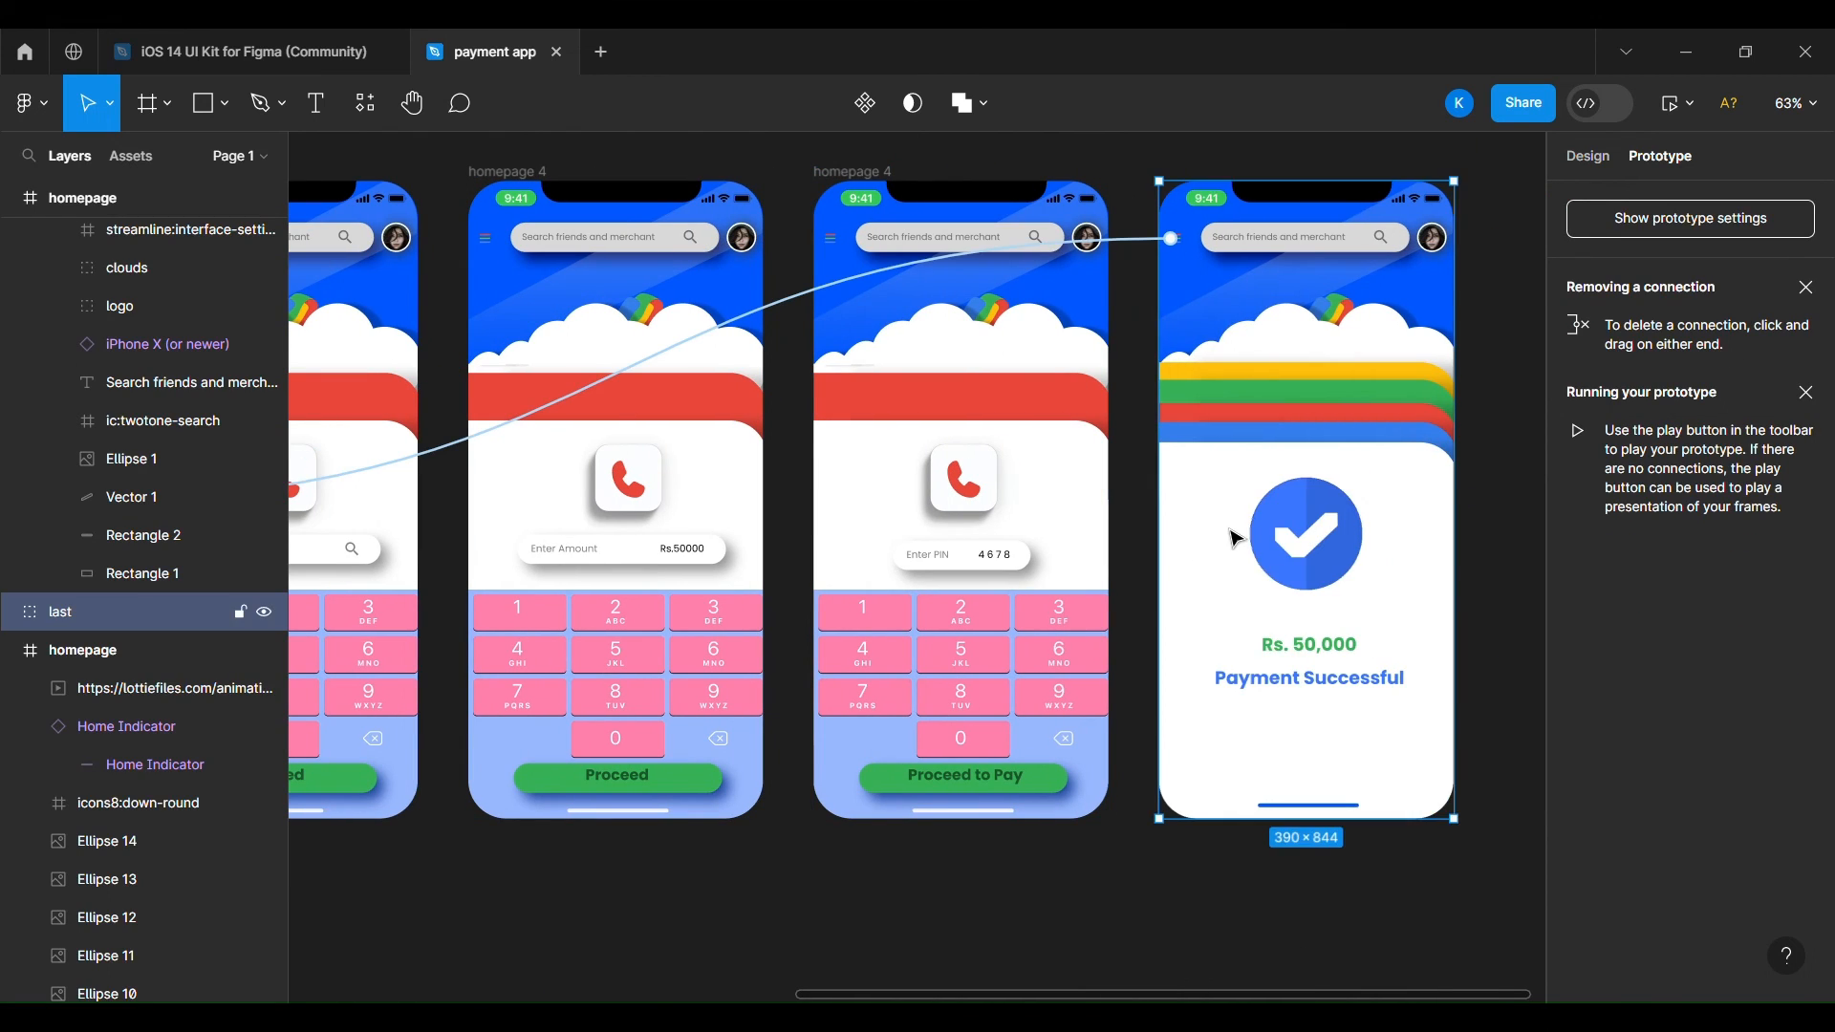
right_click(1230, 531)
click(1229, 525)
Check the prototype connection of the home screen's Pay Phone No. icon.
scroll(1033, 566, left, 8)
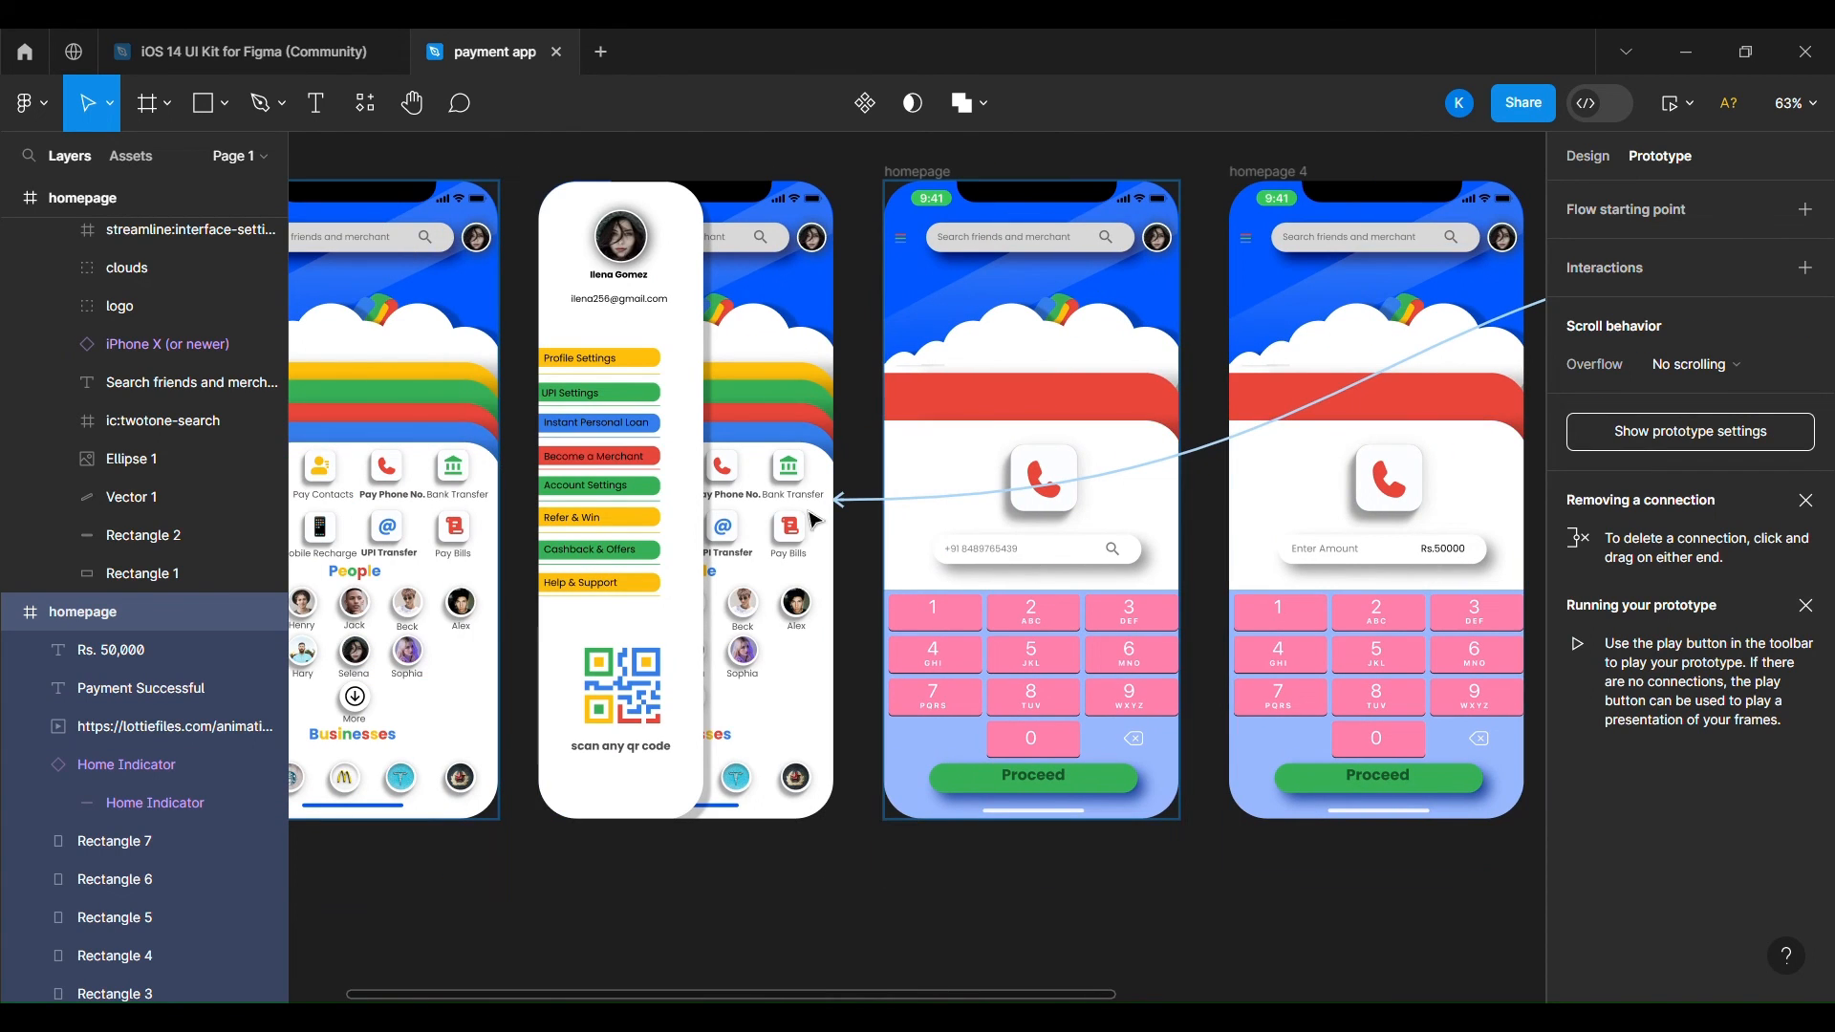
drag(815, 519, 818, 515)
click(959, 513)
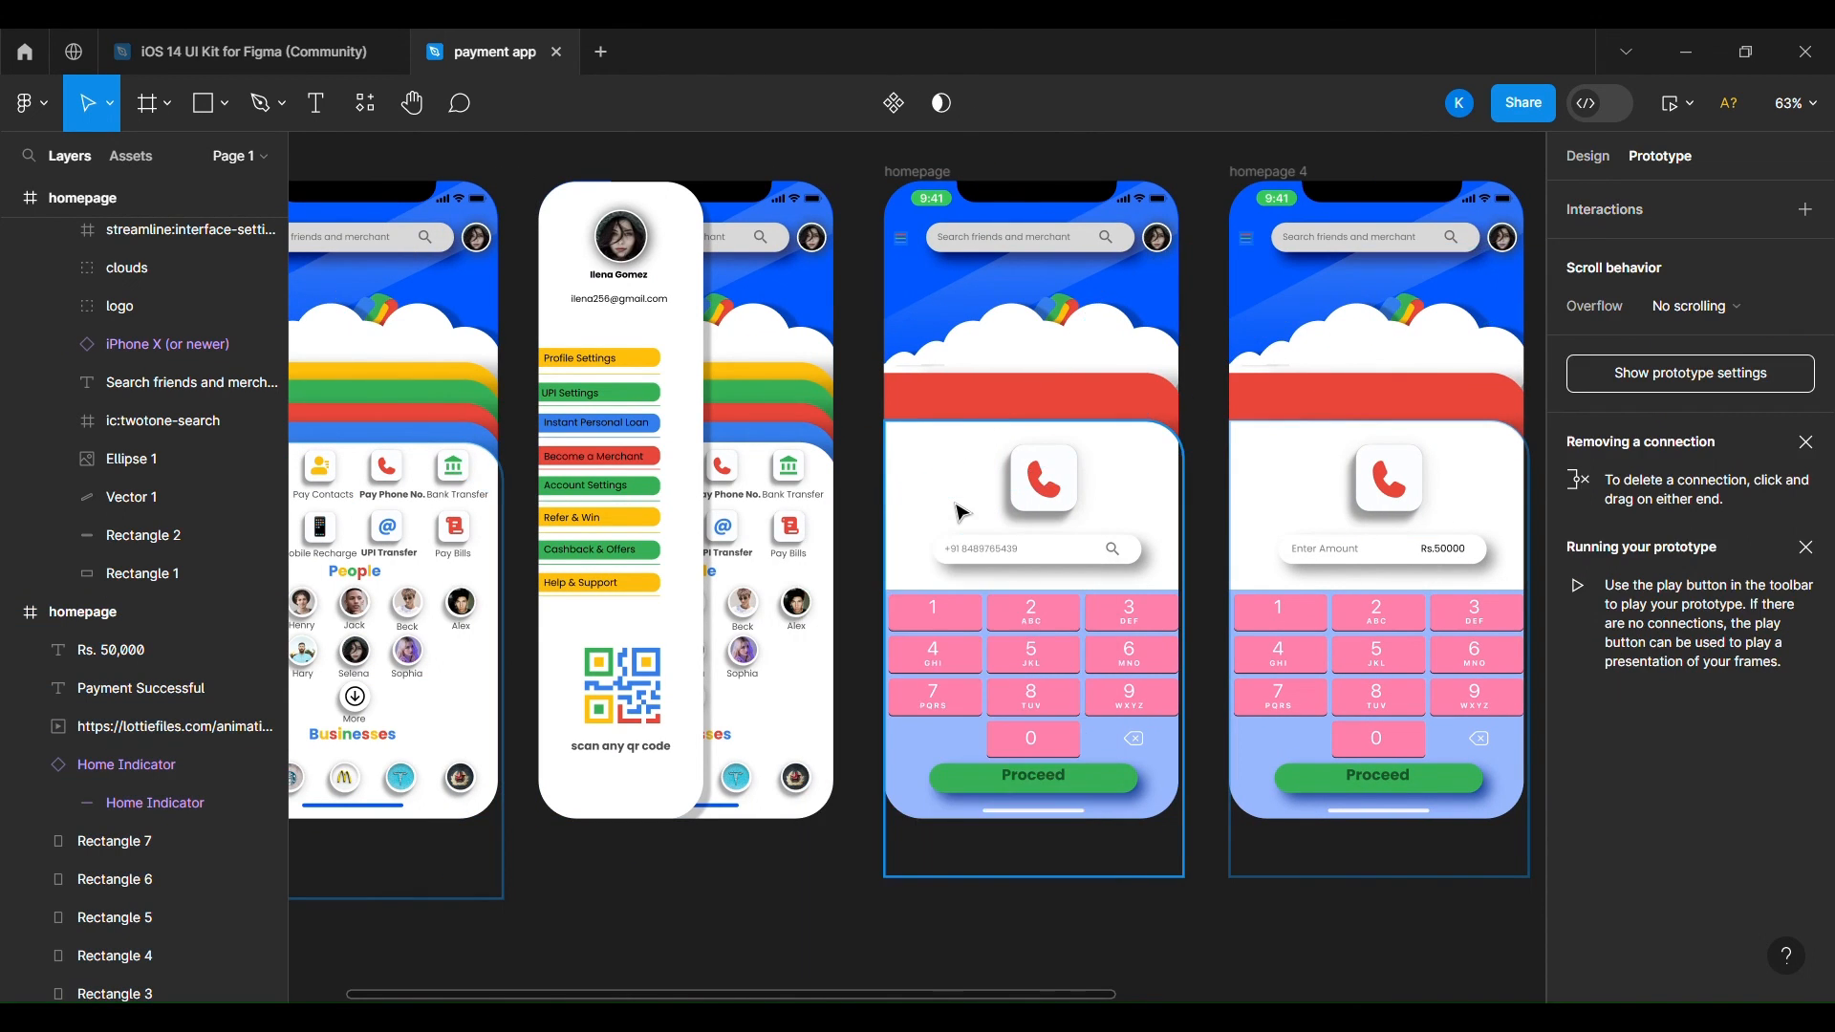
scroll(455, 402, left, 3)
scroll(455, 402, up, 3)
scroll(455, 402, down, 3)
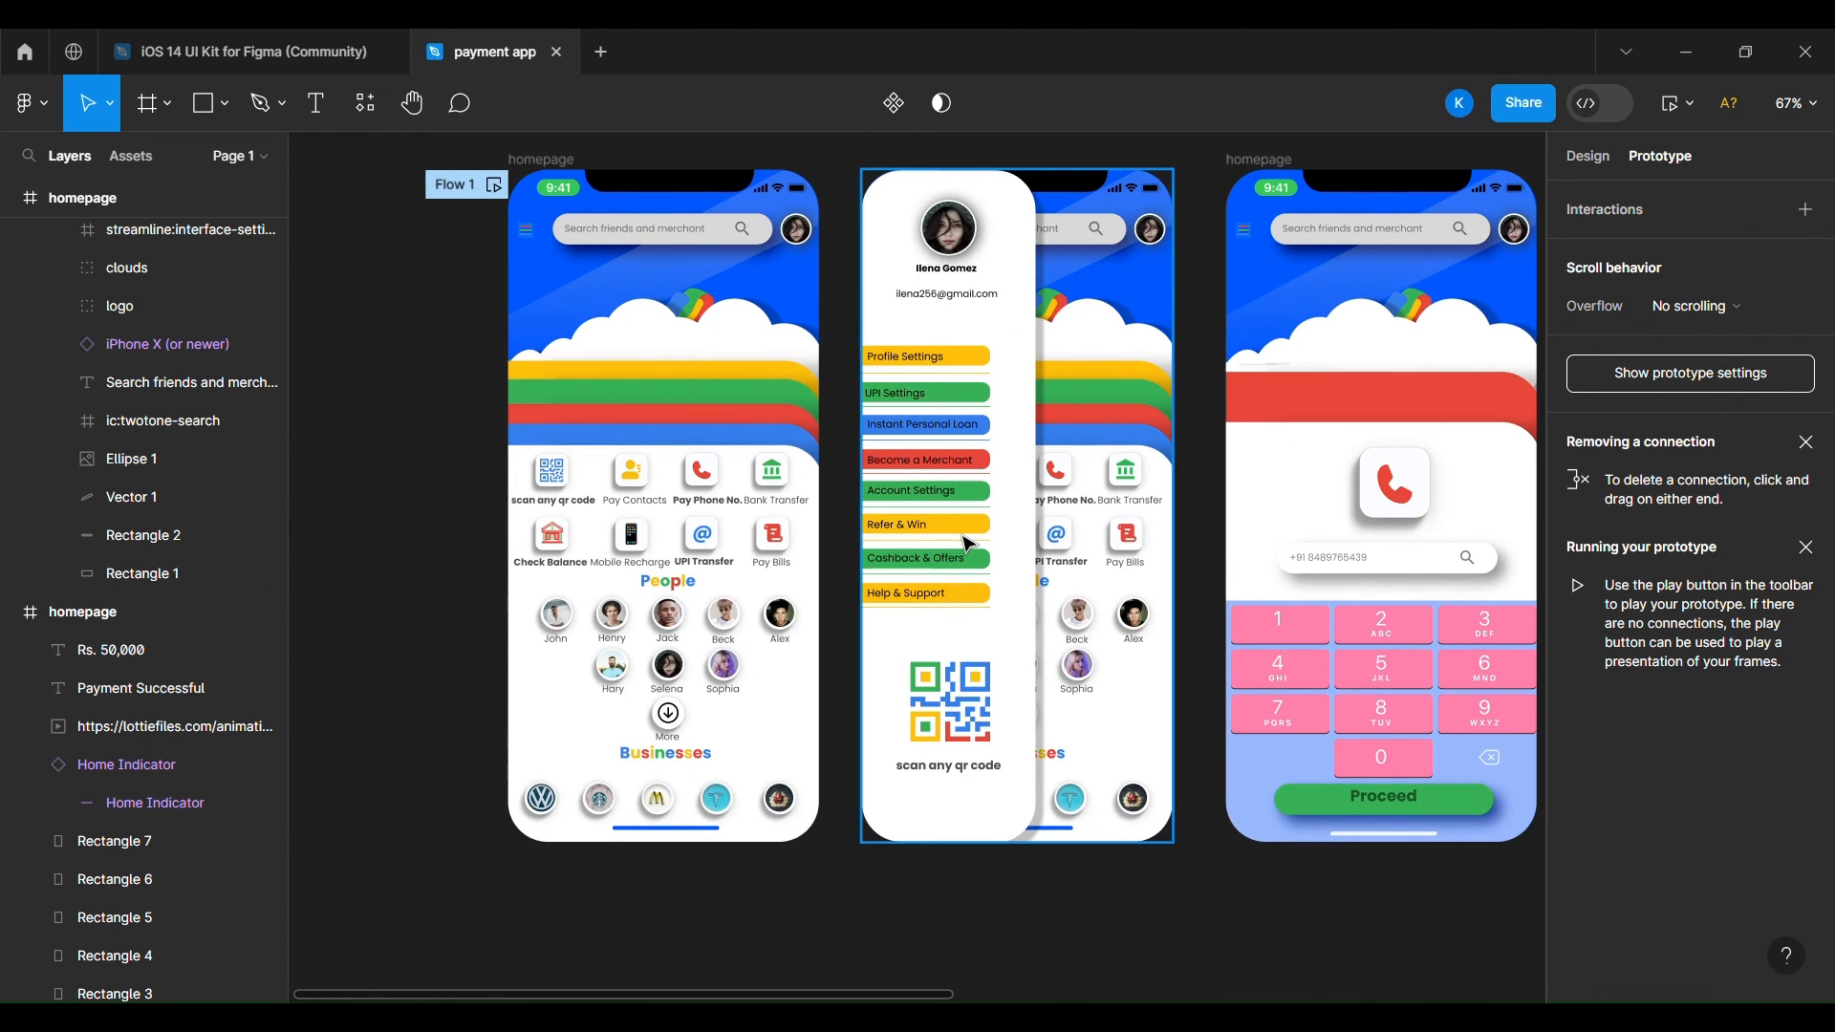
click(700, 469)
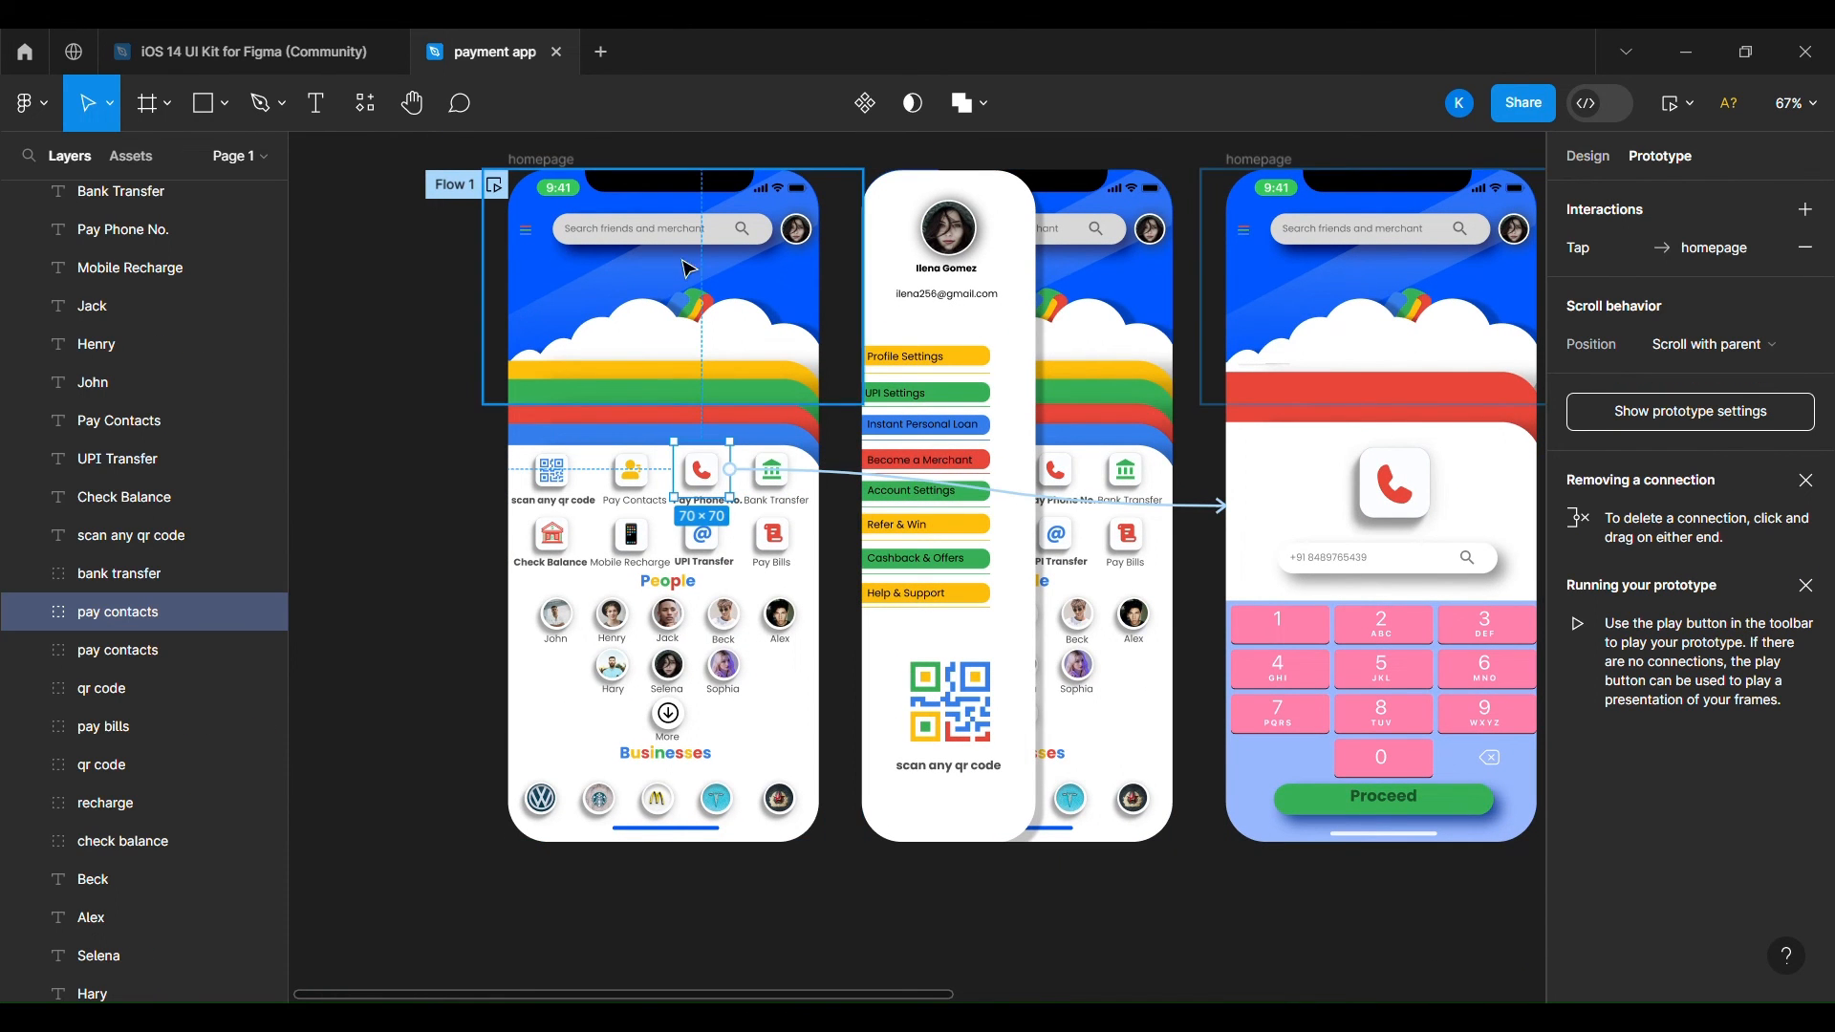
Link the Proceed buttons on the phone-number and amount screens to their following screens on tap, with Smart animate, Ease out, 300ms.
scroll(1249, 747, right, 5)
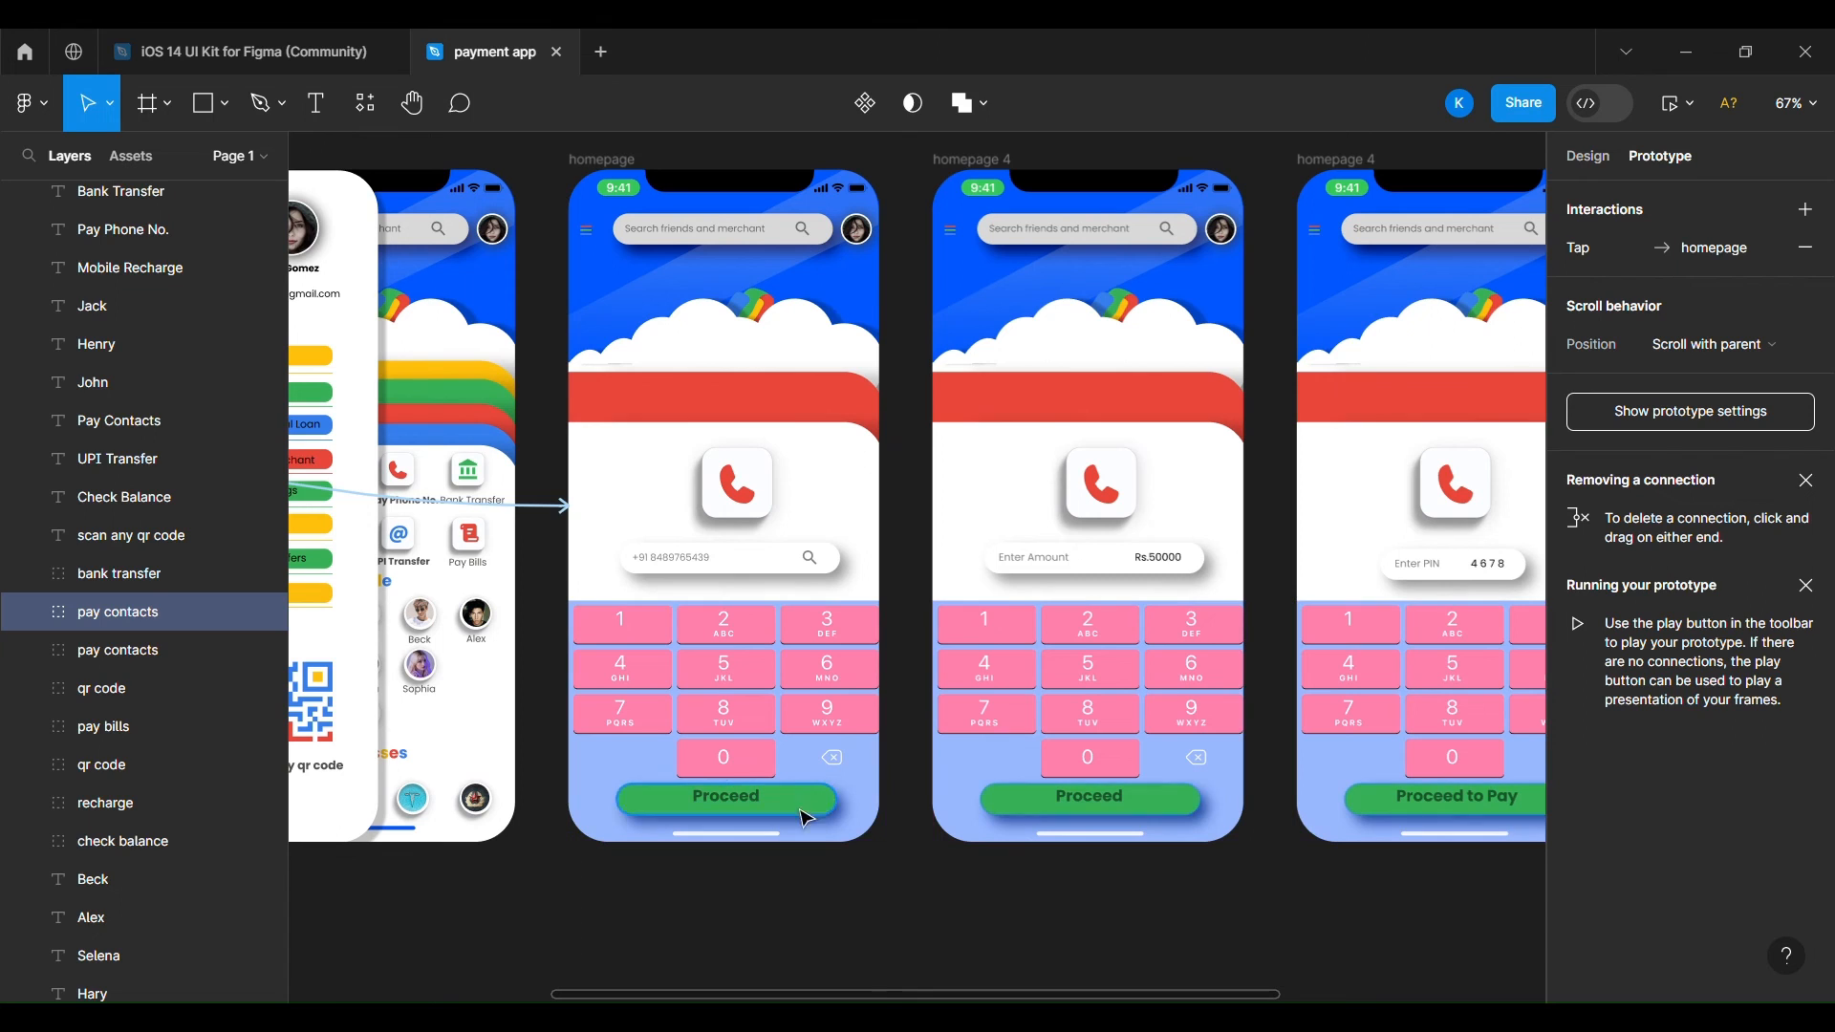
click(807, 801)
drag(915, 742, 984, 658)
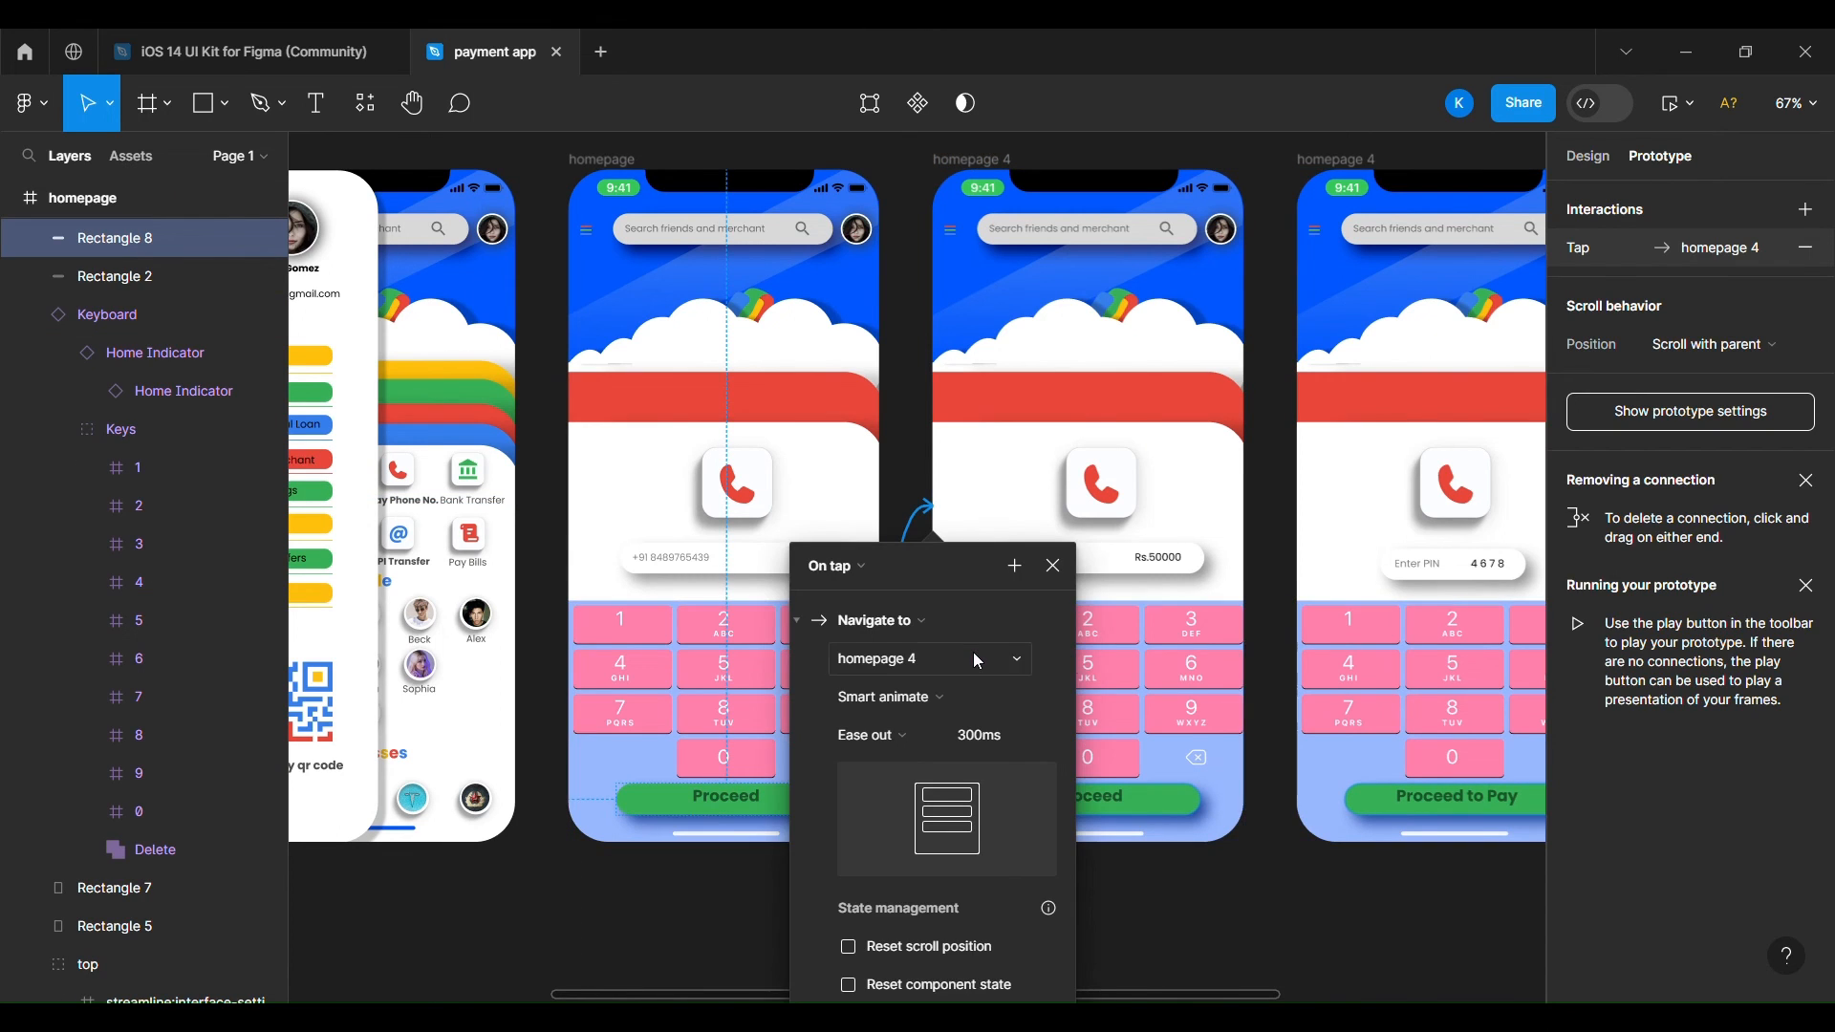
scroll(1168, 856, right, 3)
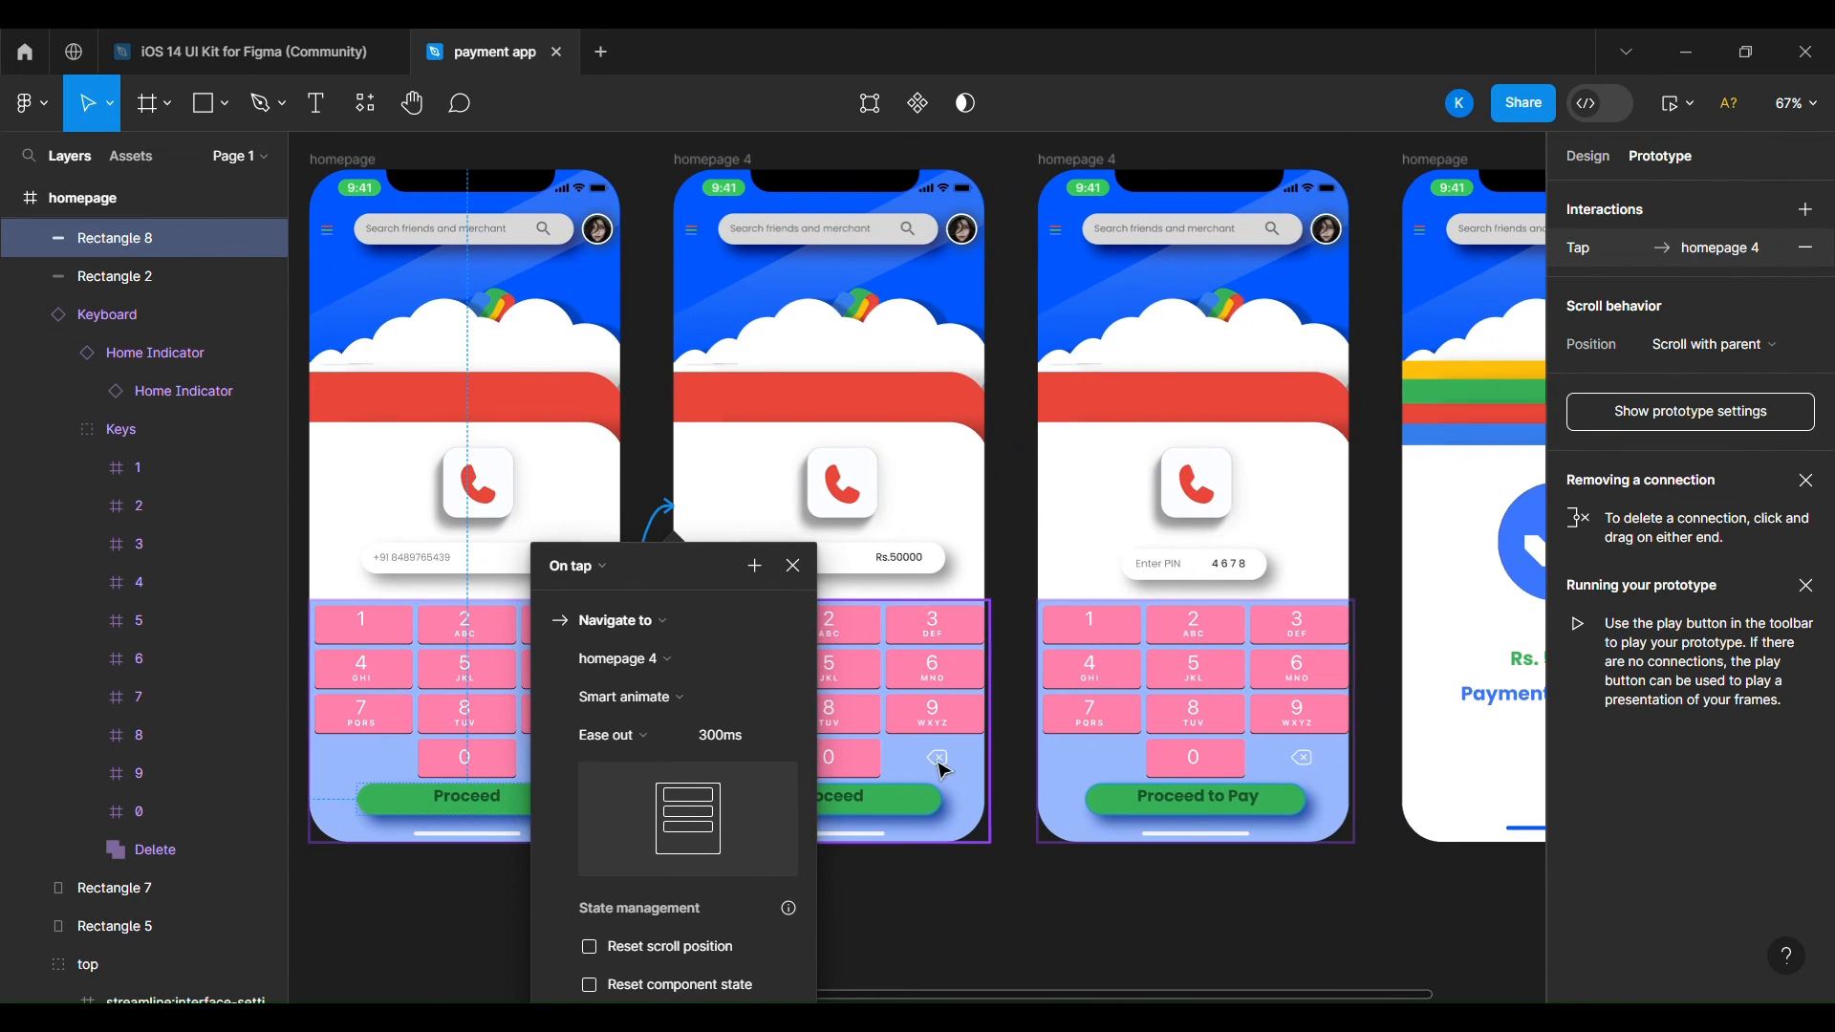
click(932, 813)
drag(941, 799, 1195, 669)
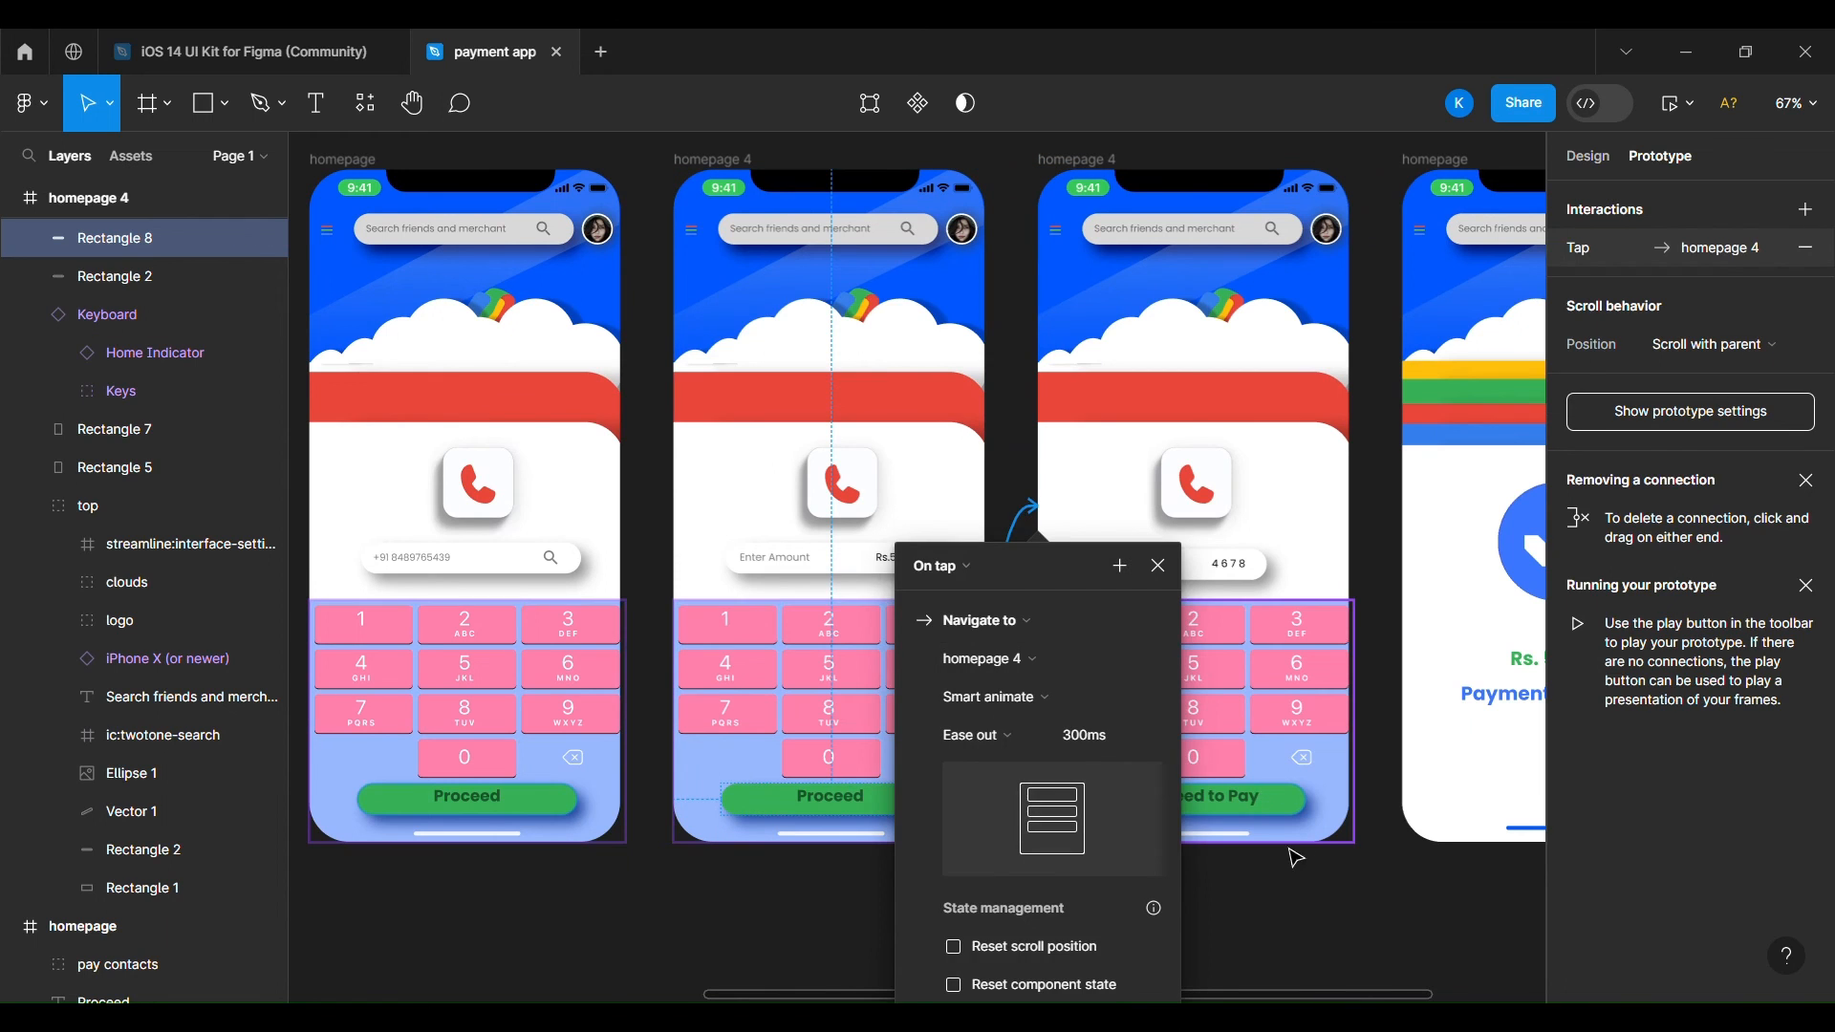
Link the Proceed to Pay button on the PIN screen to the Payment Successful screen on tap, with Smart animate, Ease out, 300ms.
click(1303, 818)
drag(1307, 801, 1445, 583)
scroll(1105, 915, right, 4)
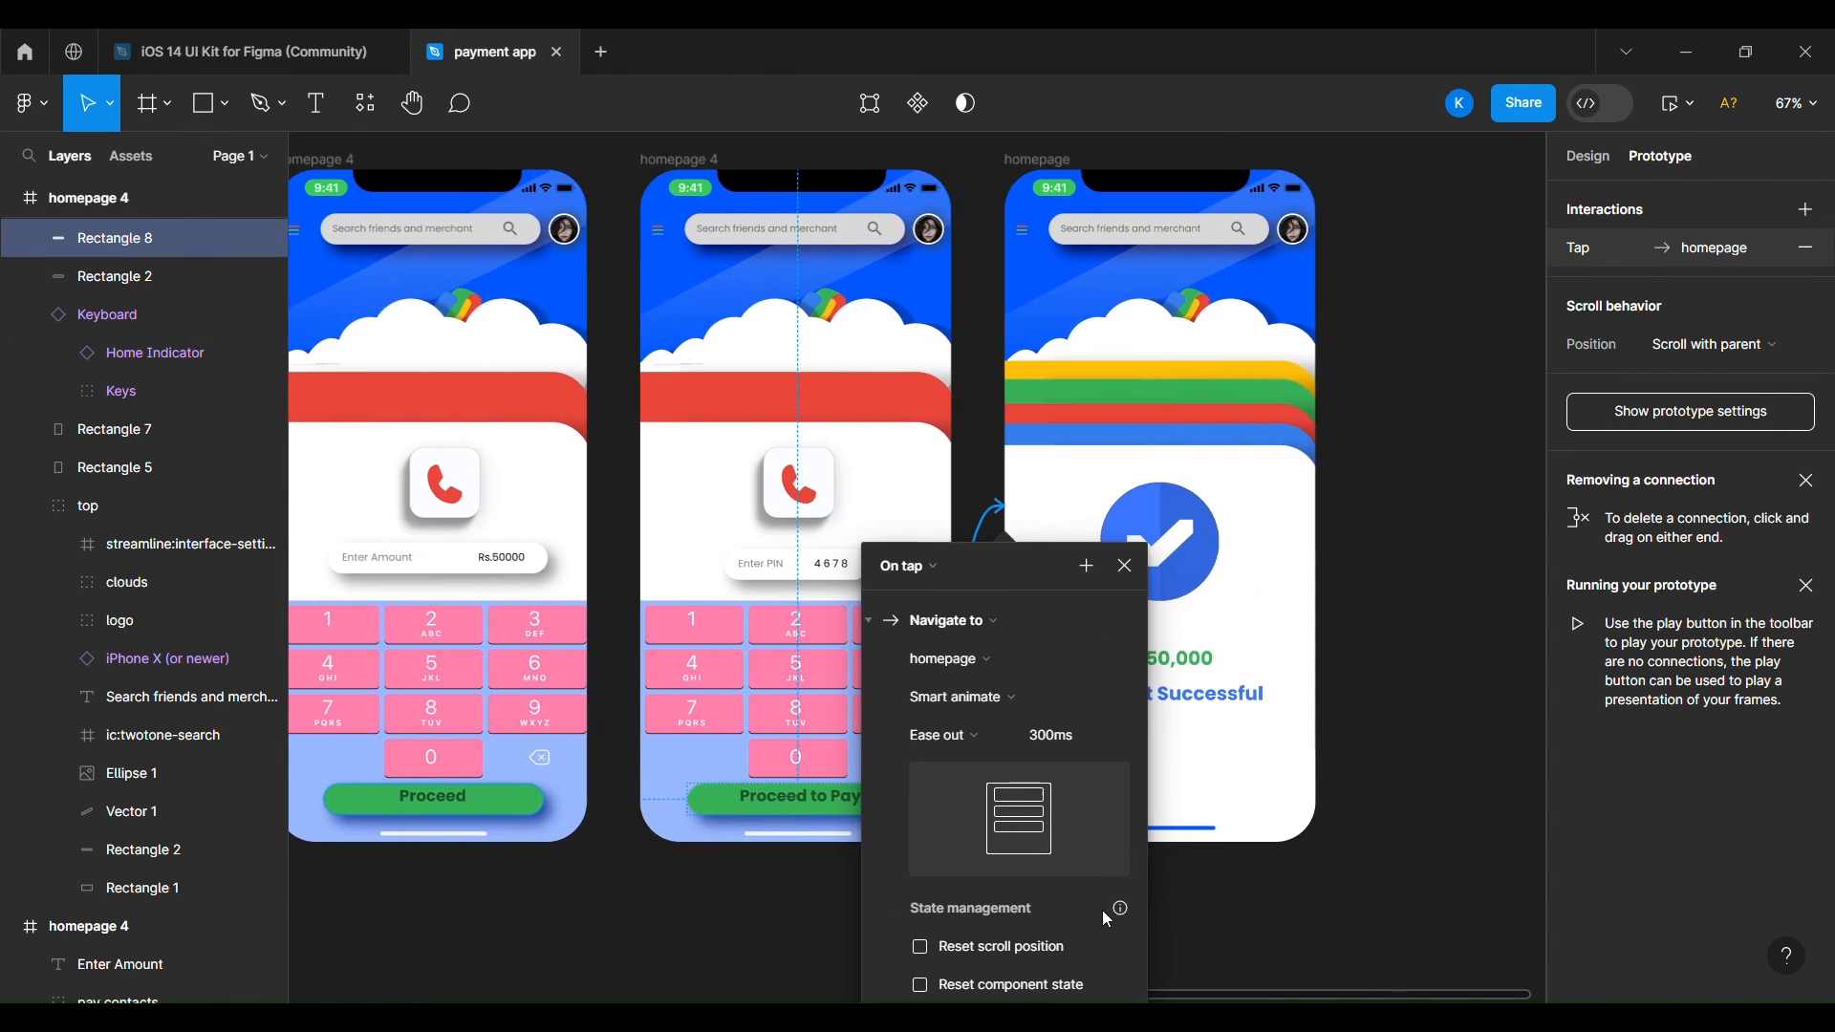
click(1125, 566)
Try to connect the menu icon's Vector layer on the Payment Successful screen to another screen, and undo the attempt.
click(1029, 241)
scroll(96, 782, down, 3)
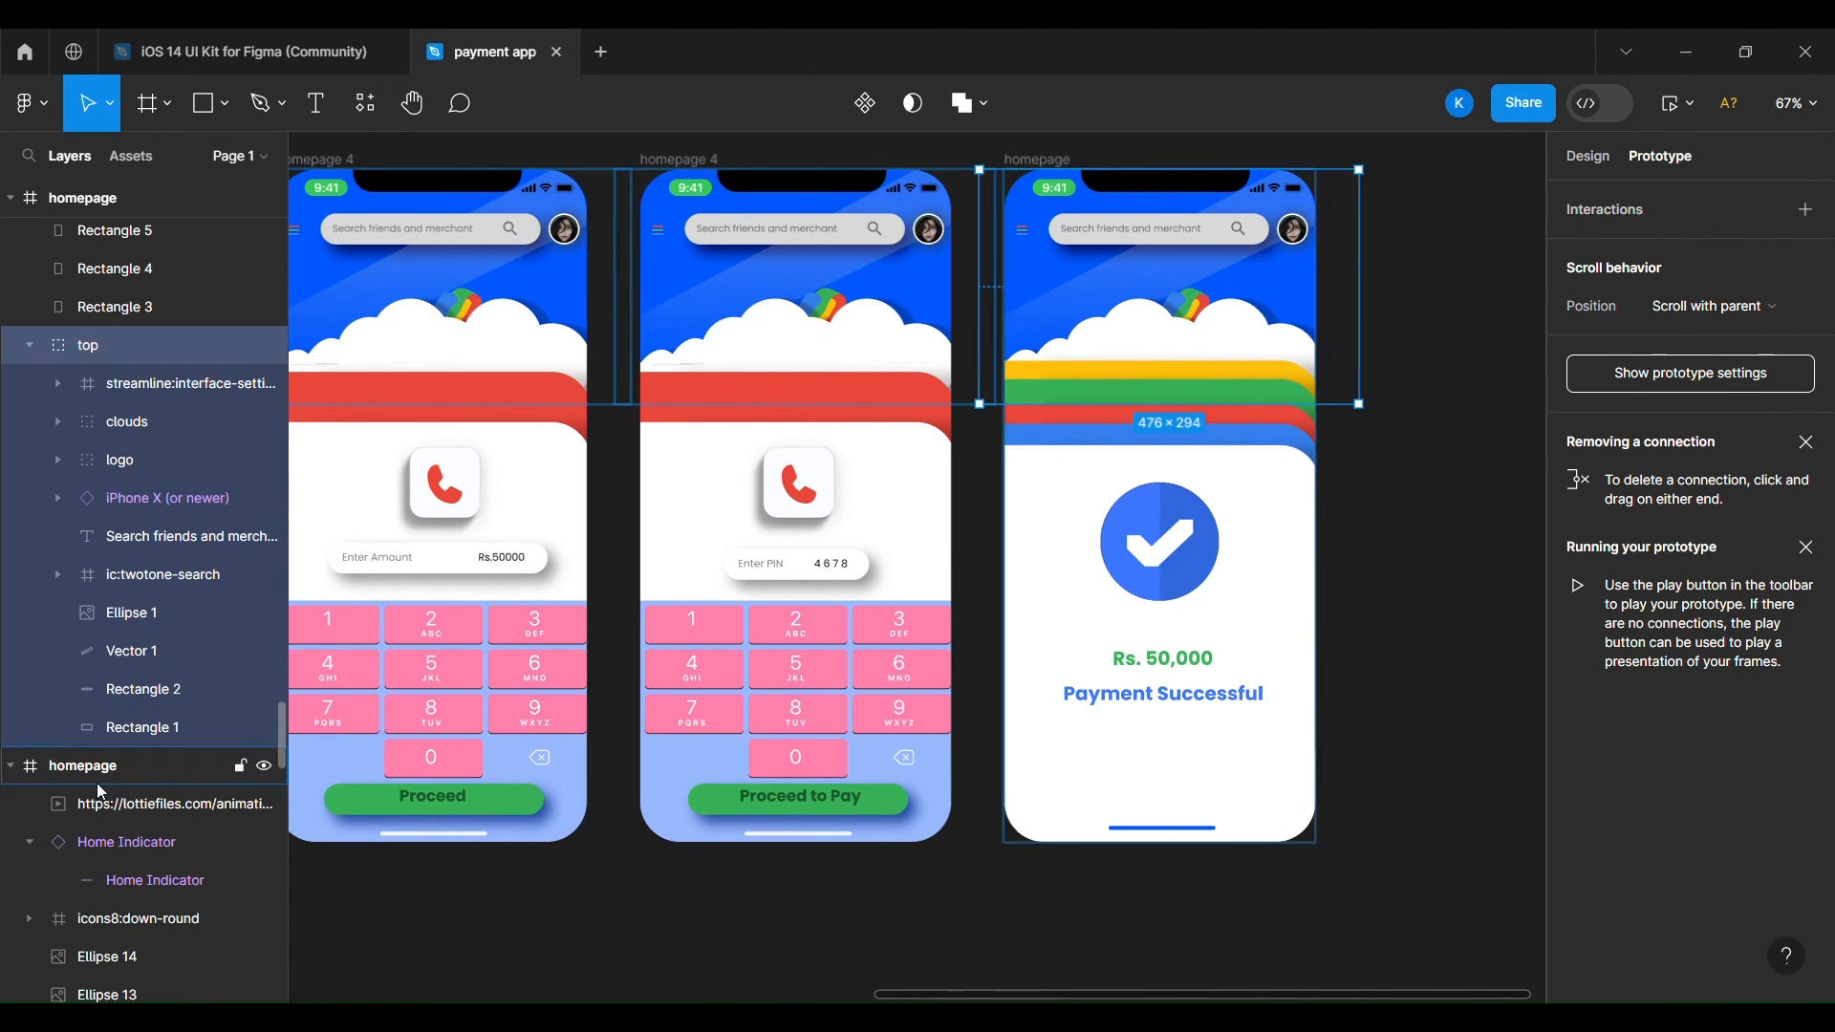
click(62, 372)
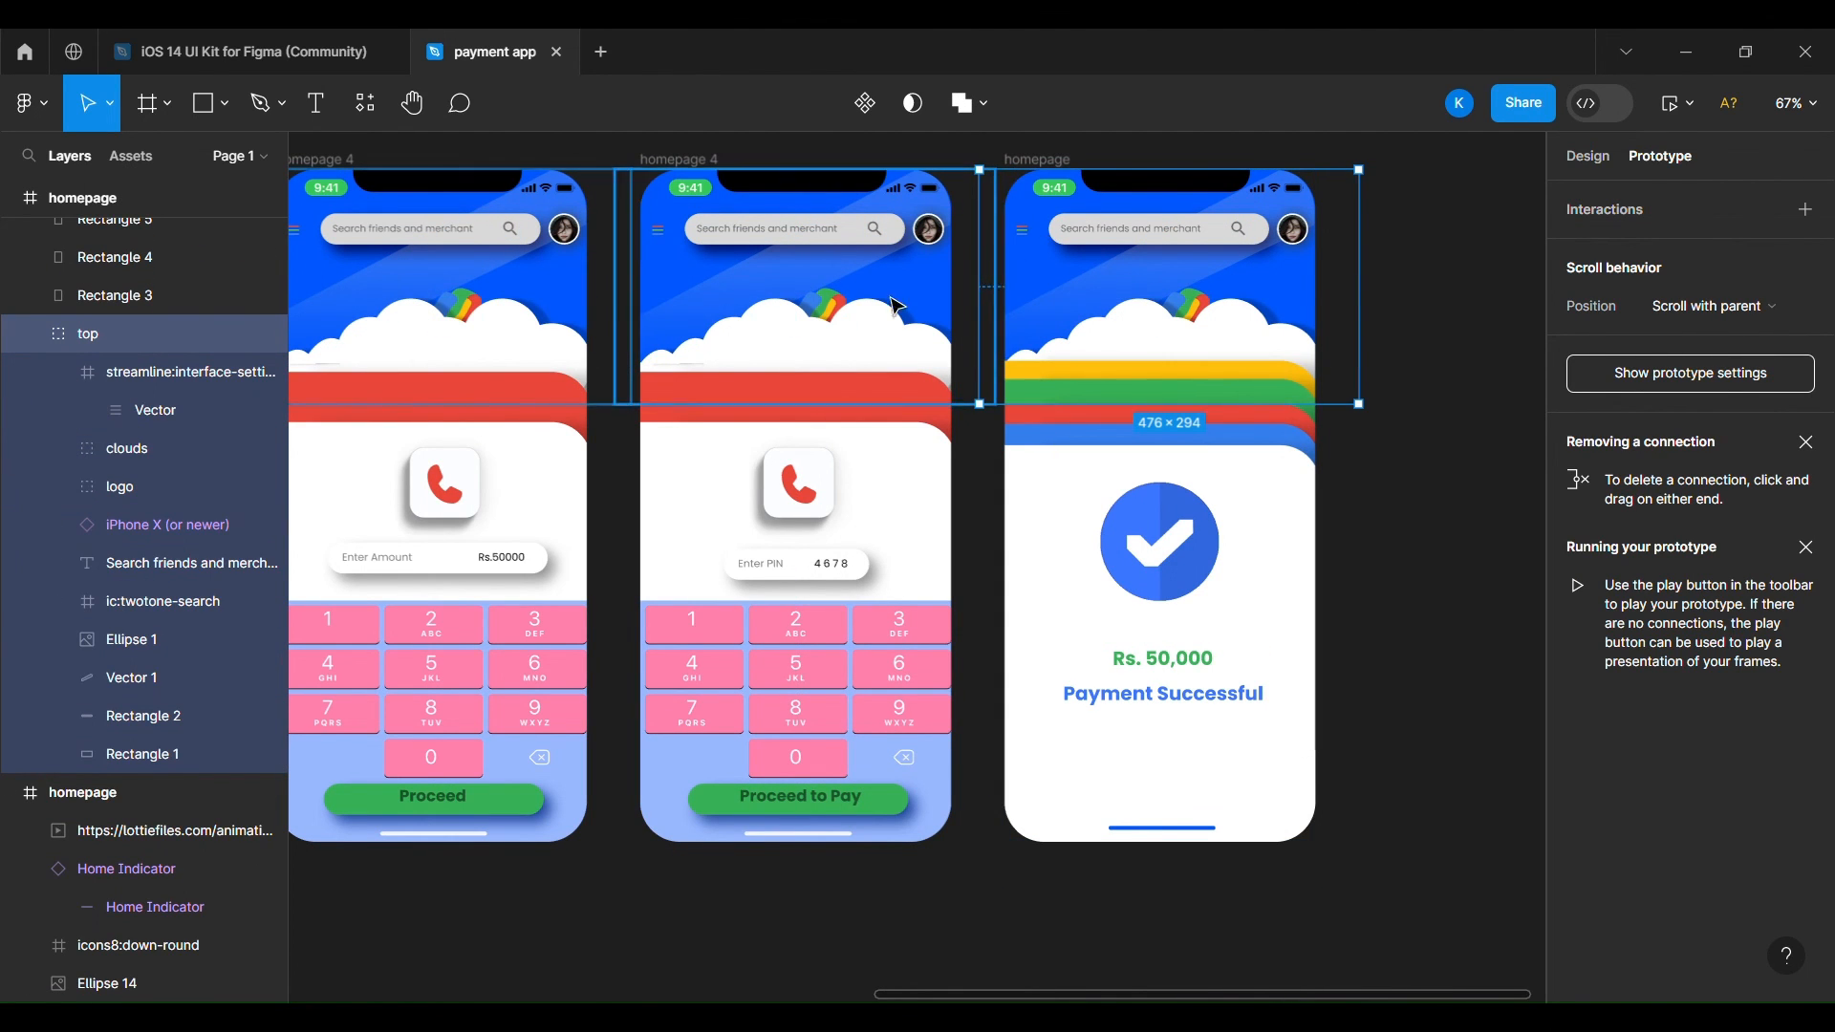
click(143, 410)
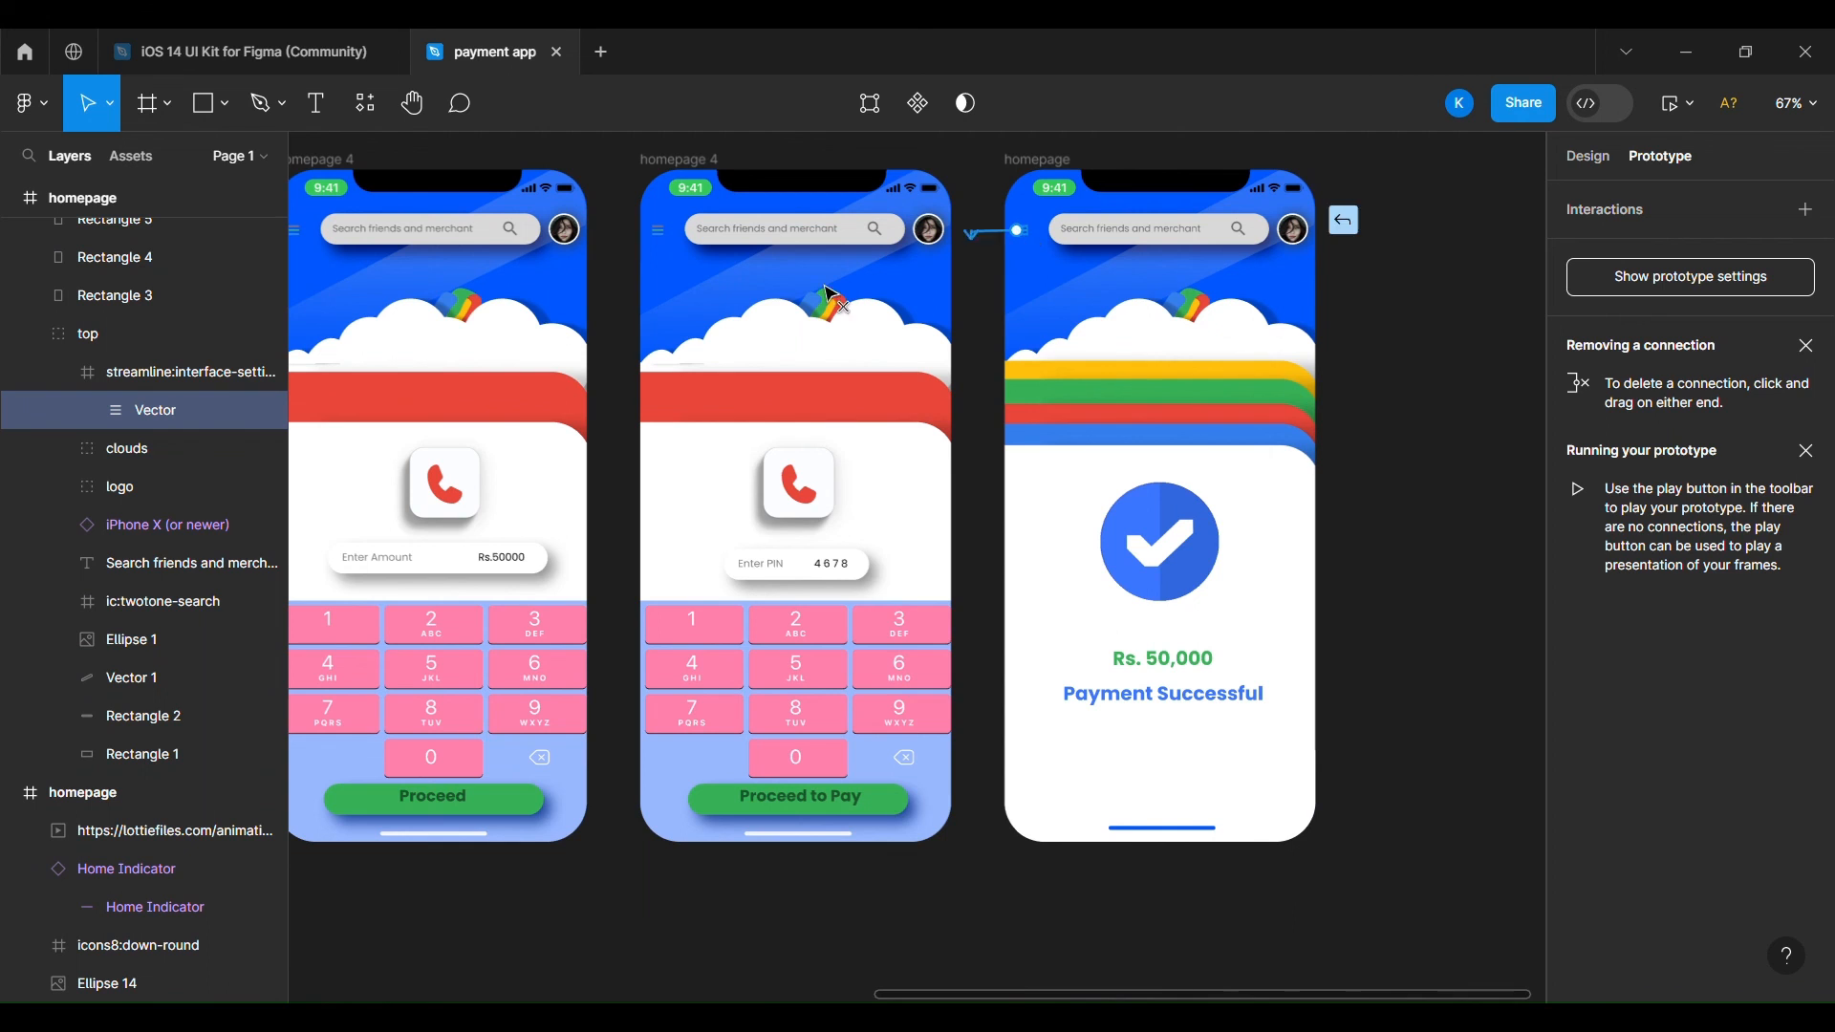
drag(830, 296, 1246, 291)
key(ctrl+z)
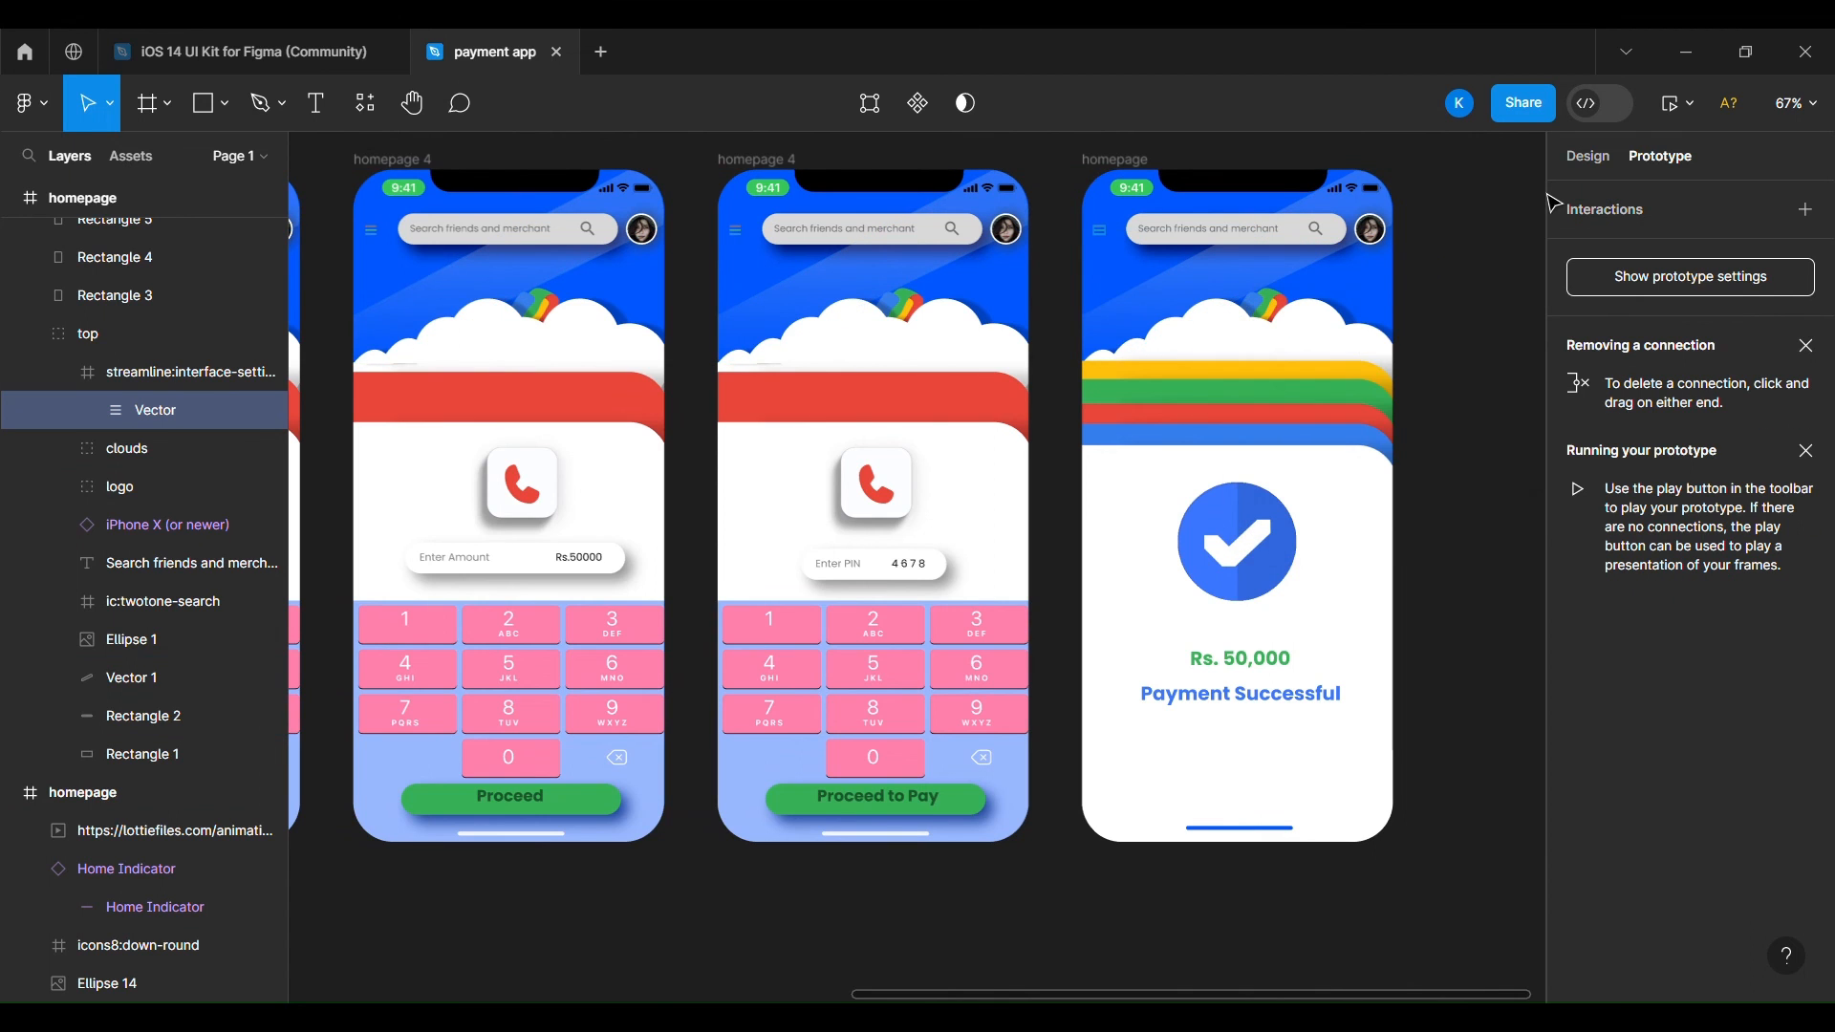
Ungroup the "2nd" group that holds the side menu screen.
scroll(848, 419, left, 10)
click(849, 419)
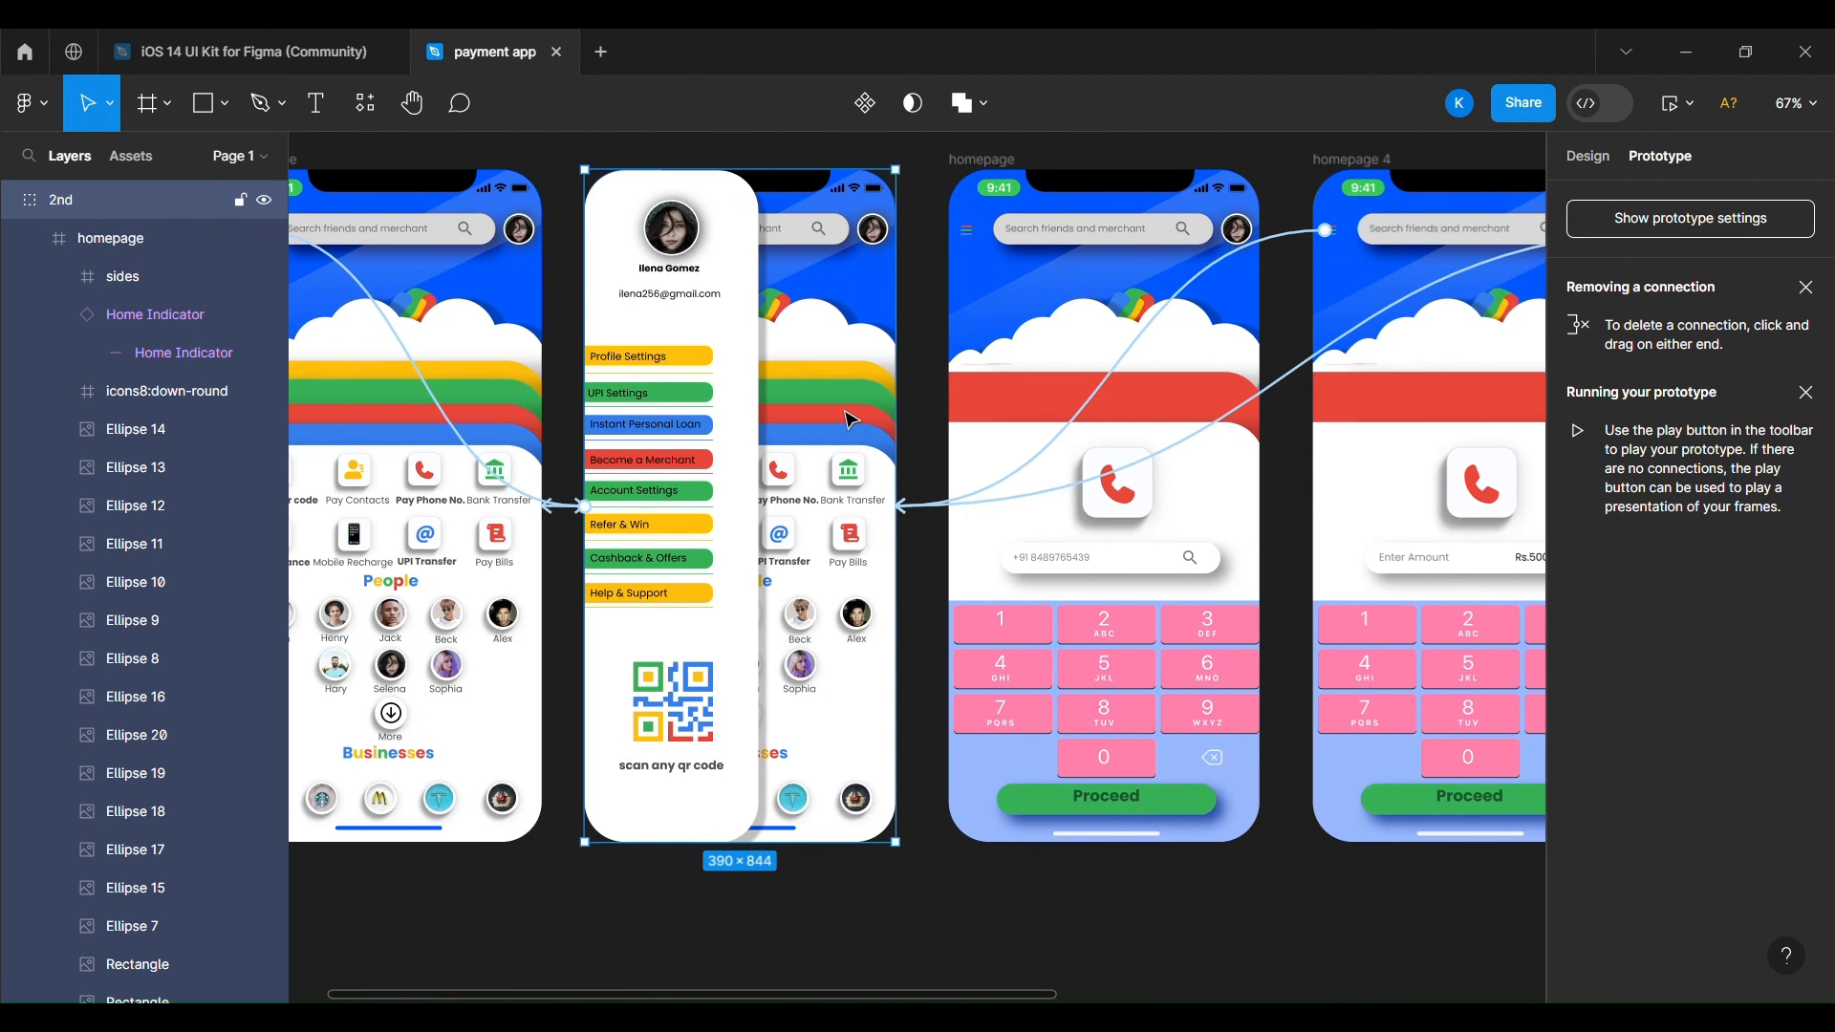
right_click(849, 418)
click(889, 545)
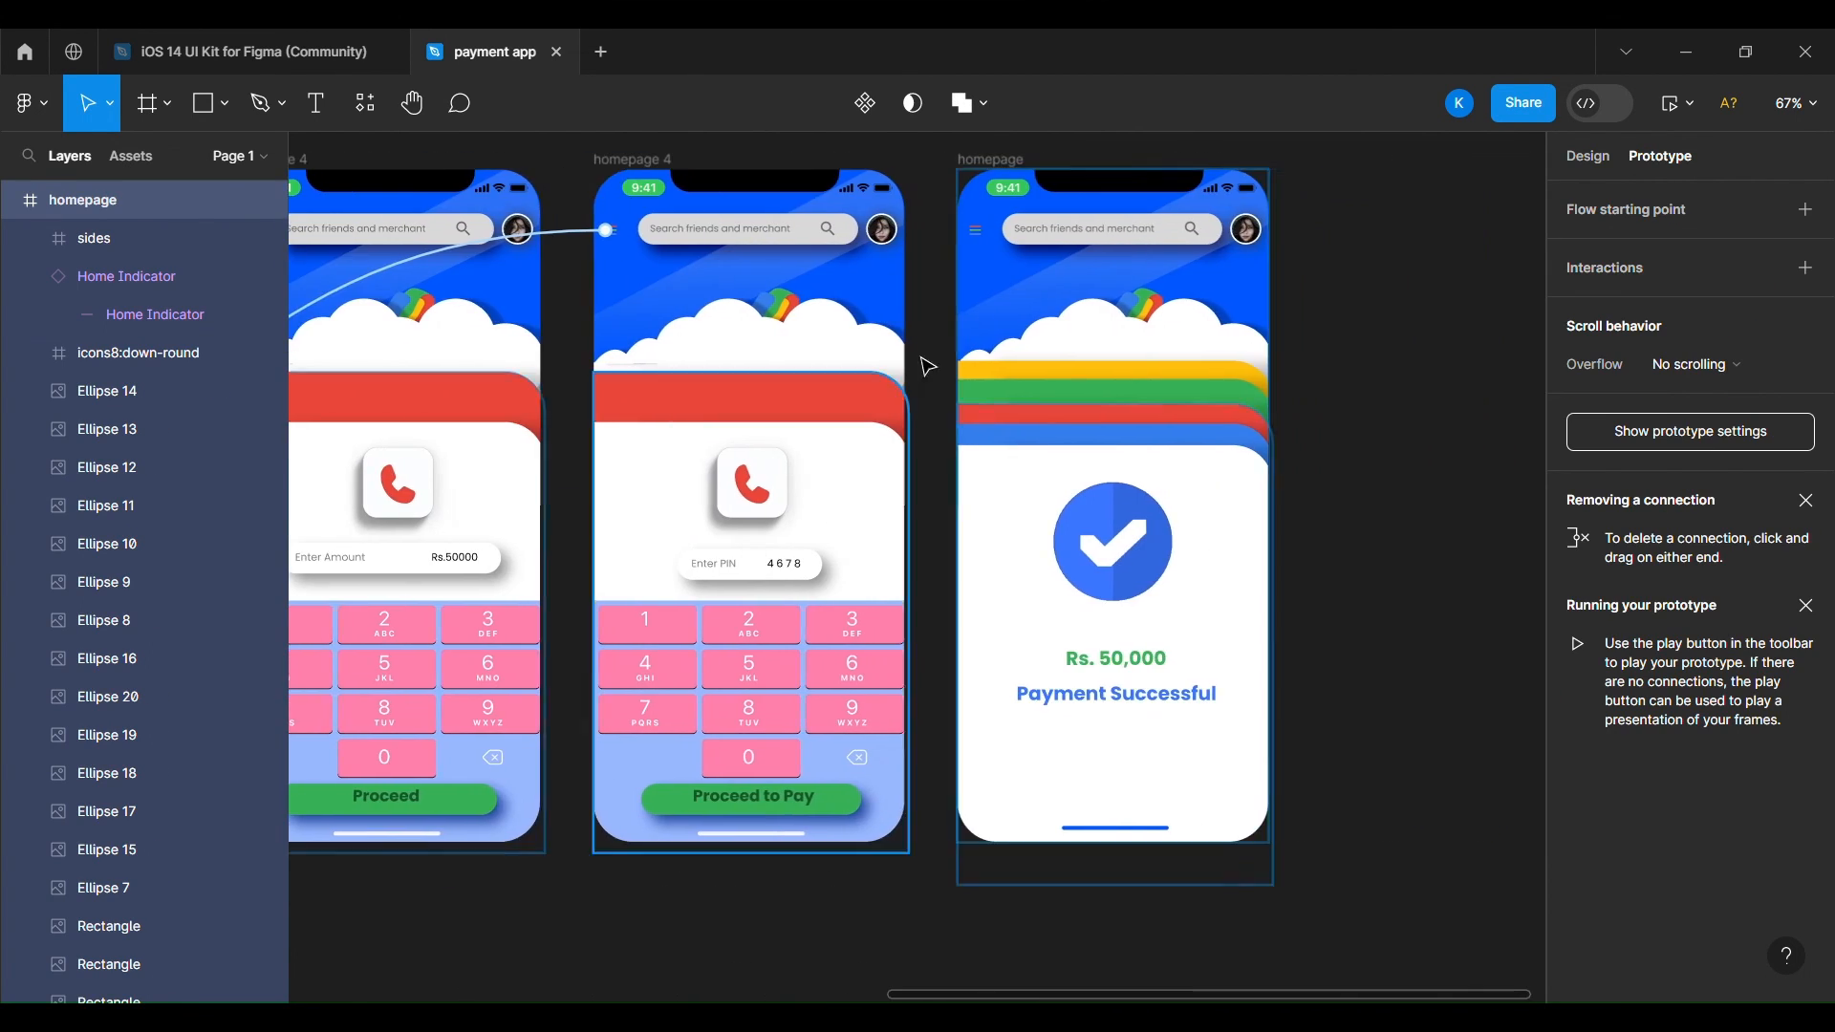
Connect the menu icon's Vector layer on the Payment Successful screen to the side menu screen on tap.
click(995, 267)
click(127, 697)
scroll(718, 467, up, 5)
scroll(721, 474, up, 4)
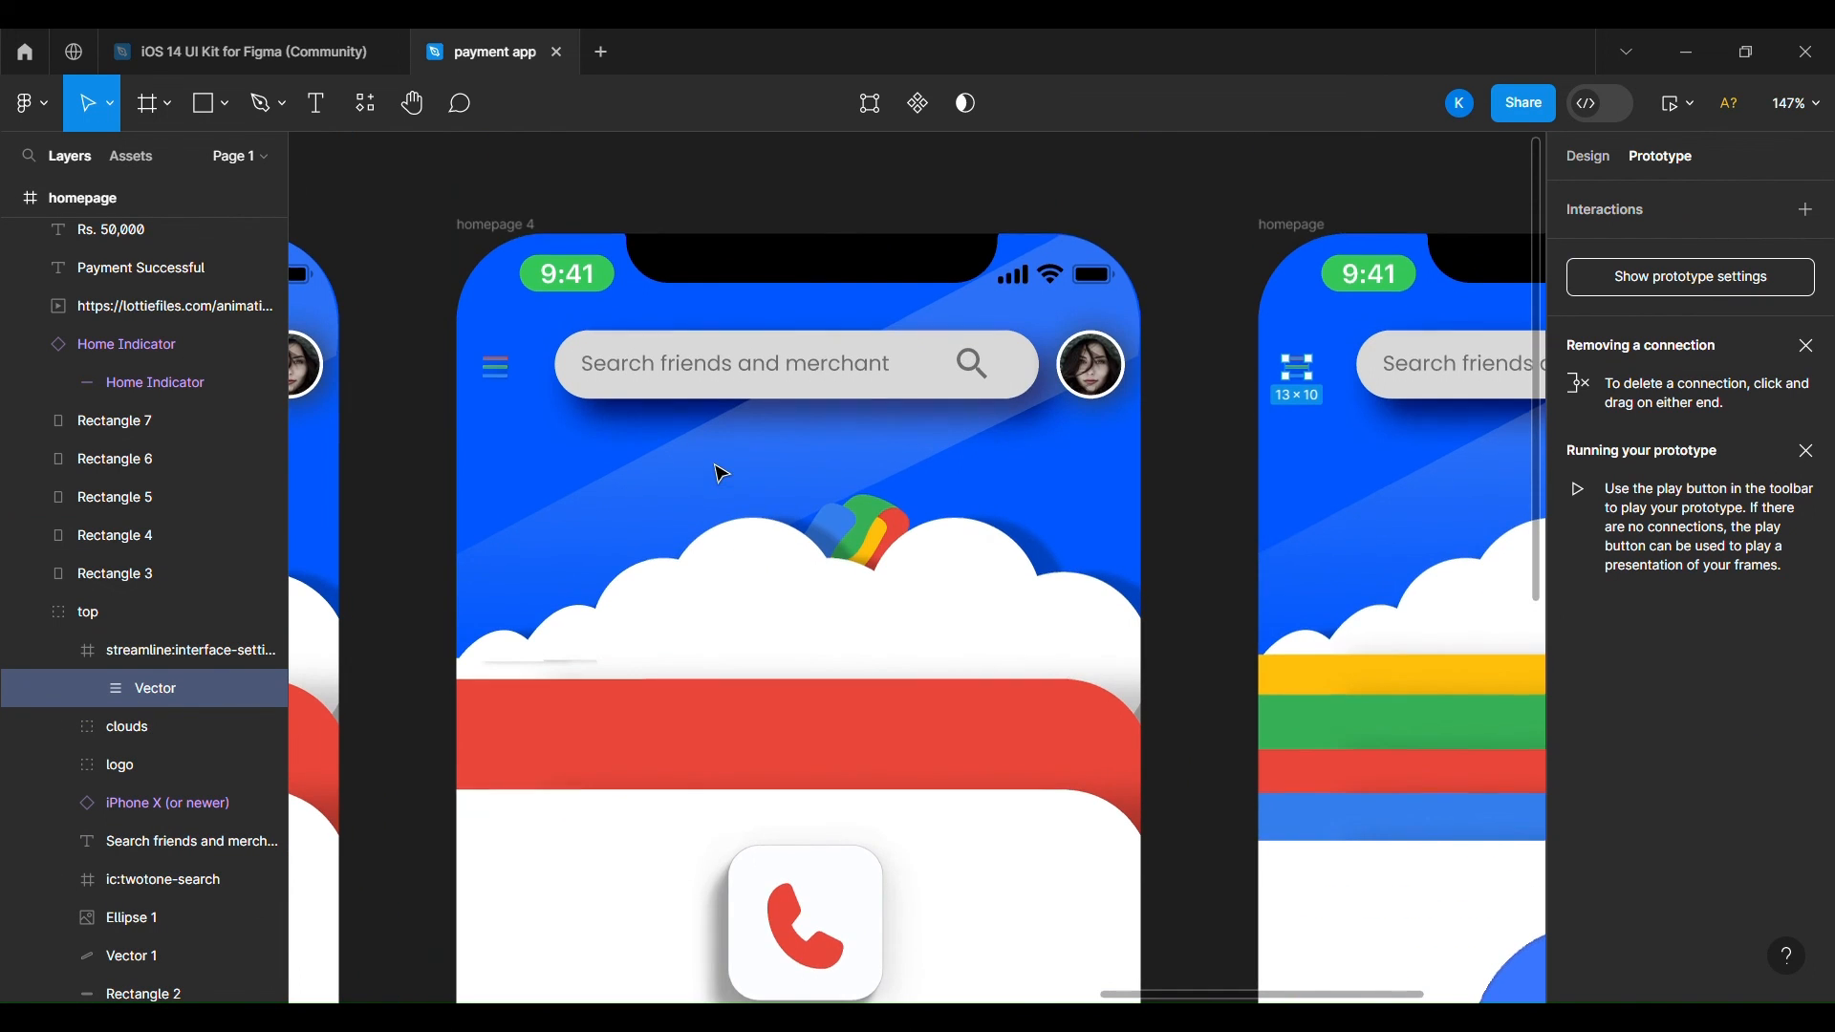
drag(1296, 381, 1025, 625)
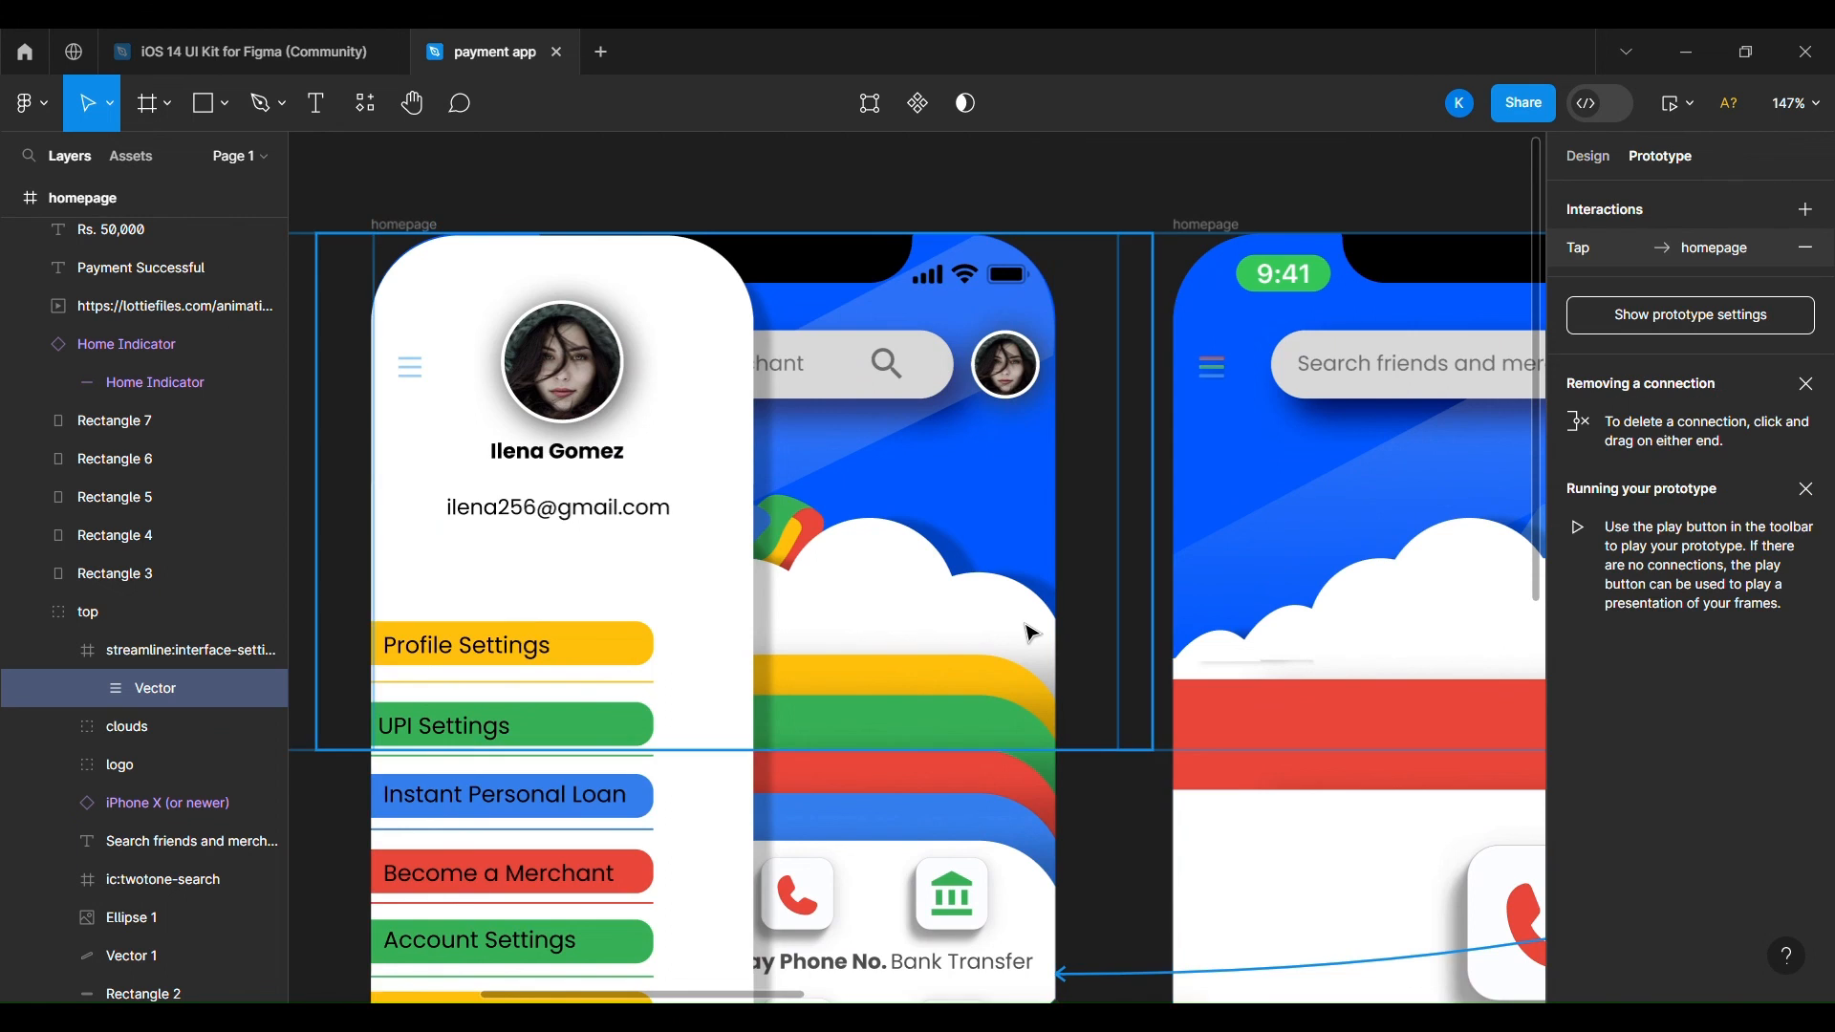
Examine the prototype connections across all screens, from the Payment Successful screen back to the Flow 1 home screen.
scroll(1026, 625, down, 5)
scroll(1145, 501, right, 5)
scroll(1147, 507, right, 3)
scroll(1147, 507, down, 1)
ctrl+scroll(1147, 507, up, 5)
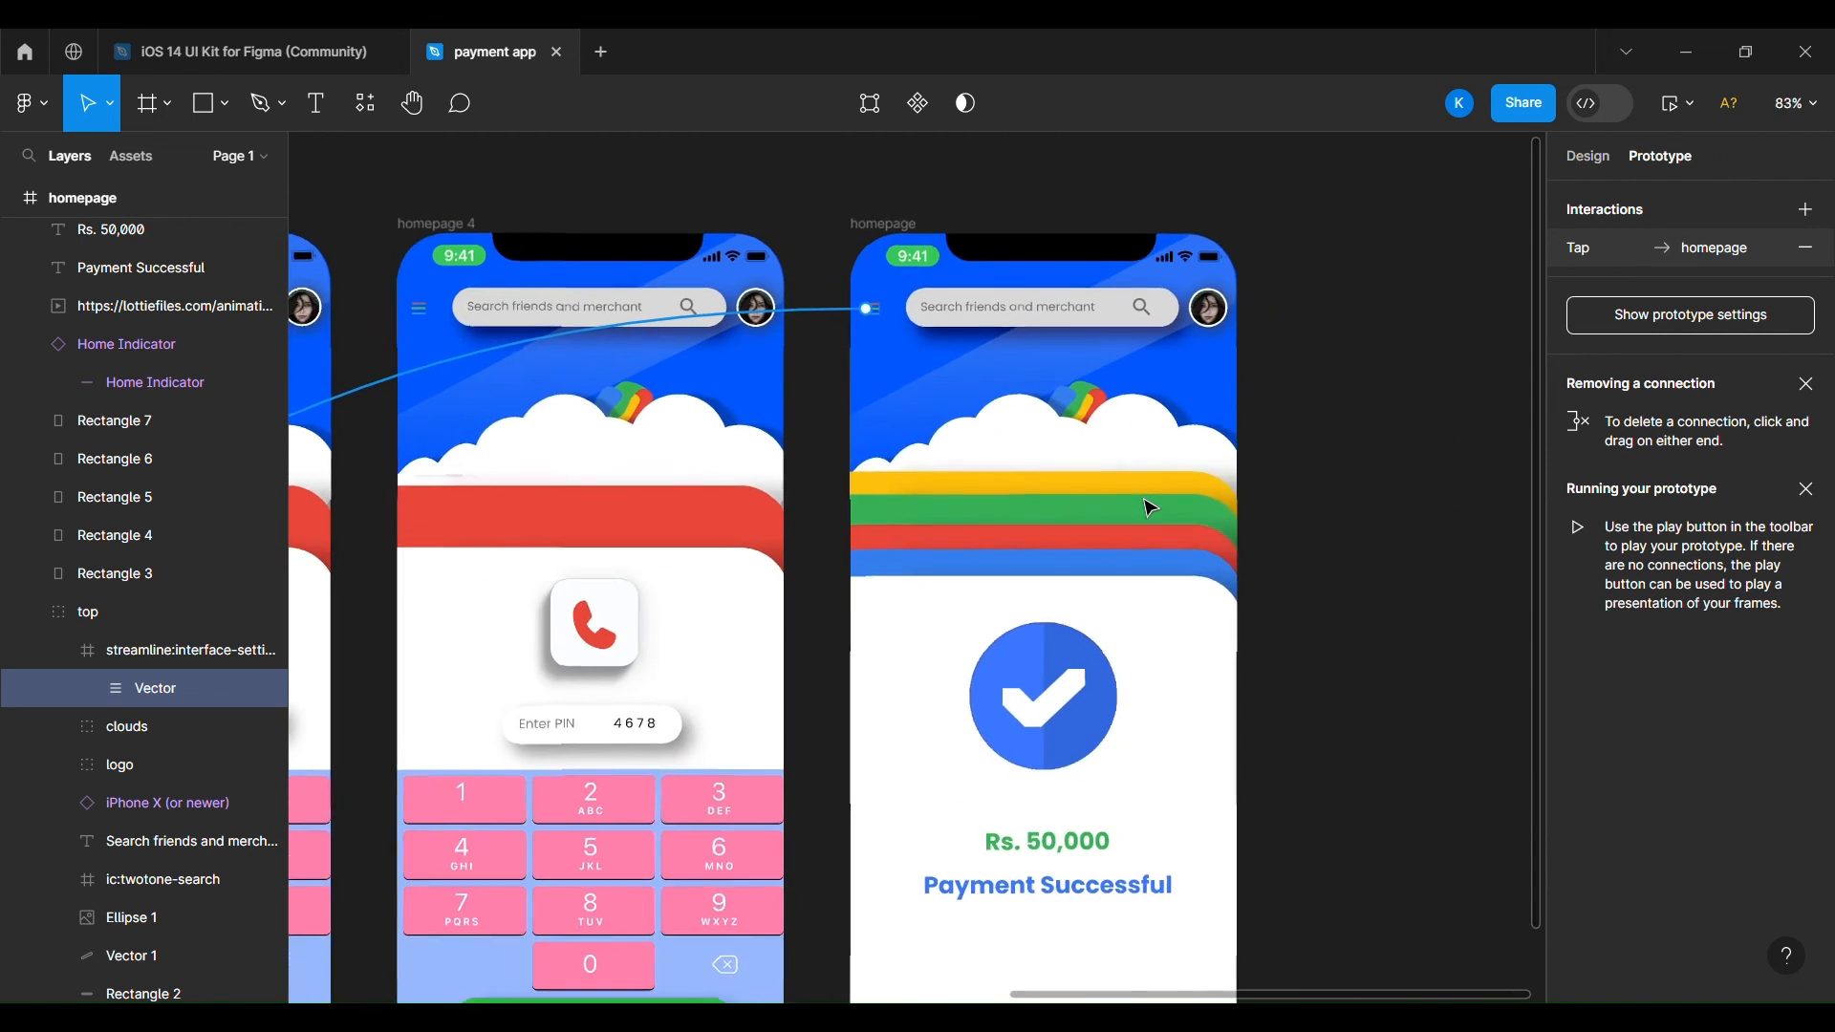
ctrl+scroll(1147, 507, down, 1)
click(472, 328)
ctrl+scroll(473, 363, down, 4)
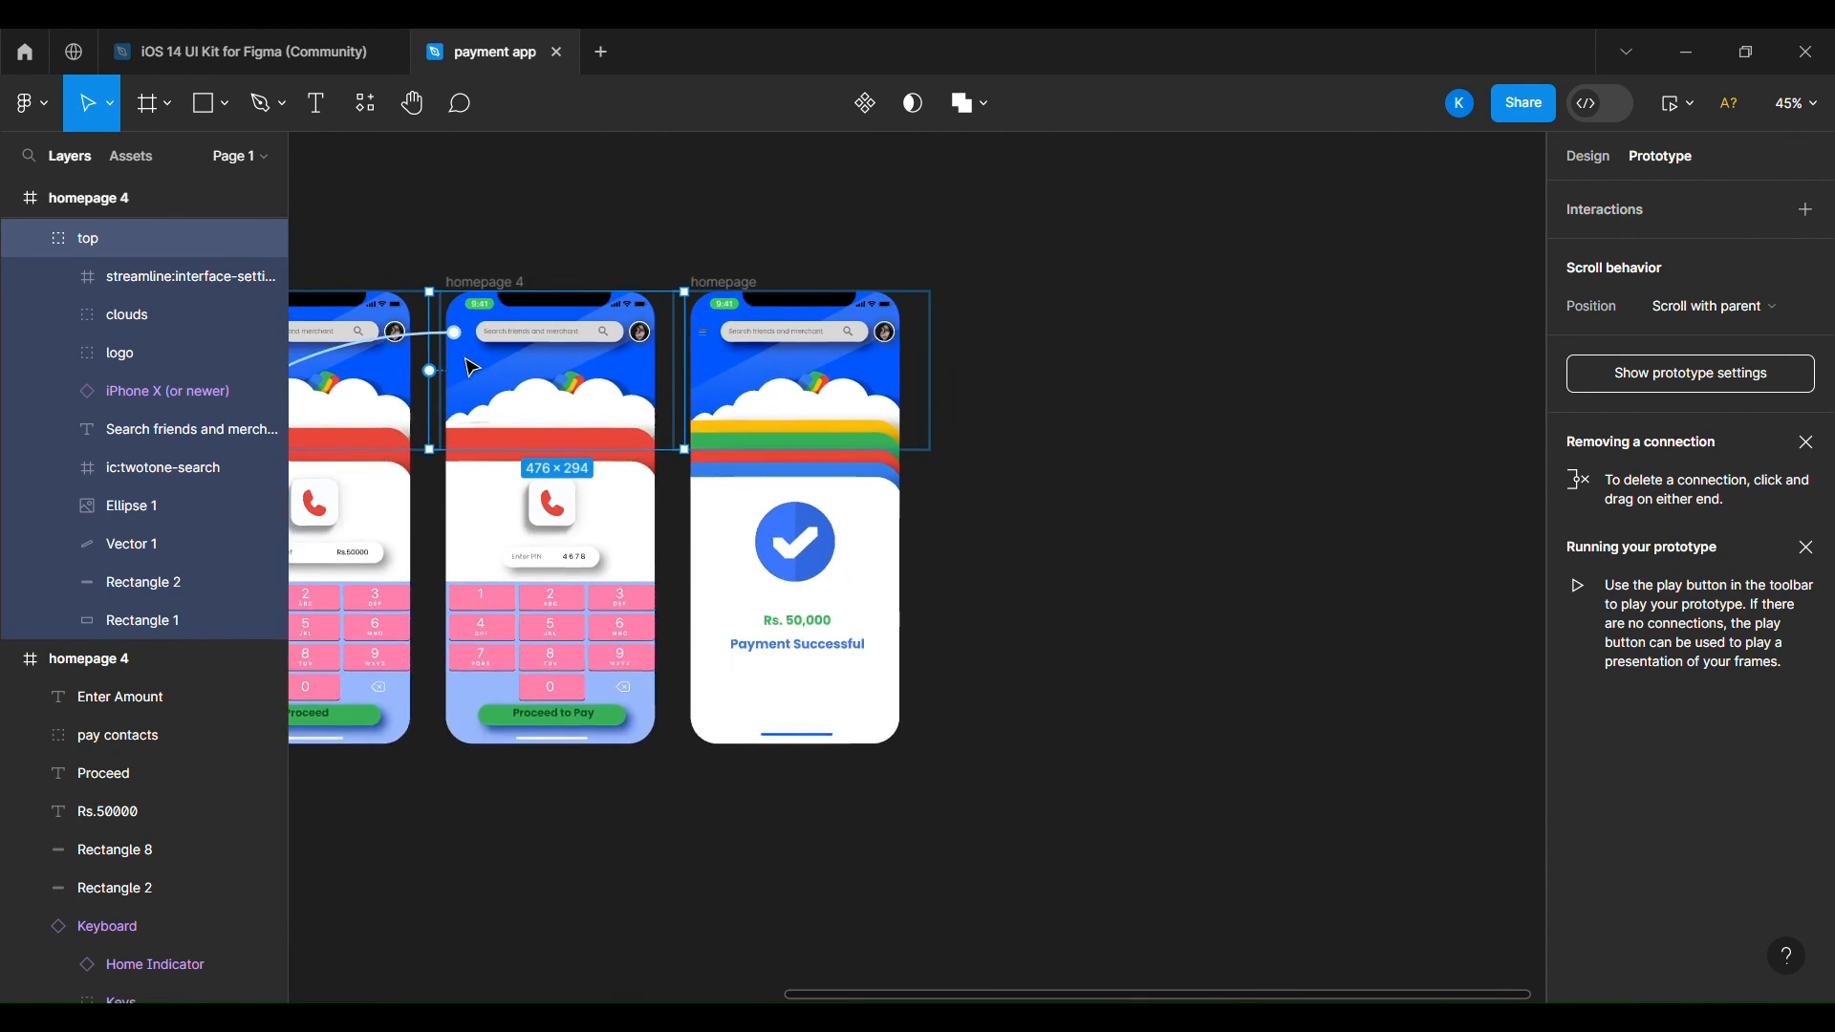
scroll(472, 366, left, 5)
click(910, 367)
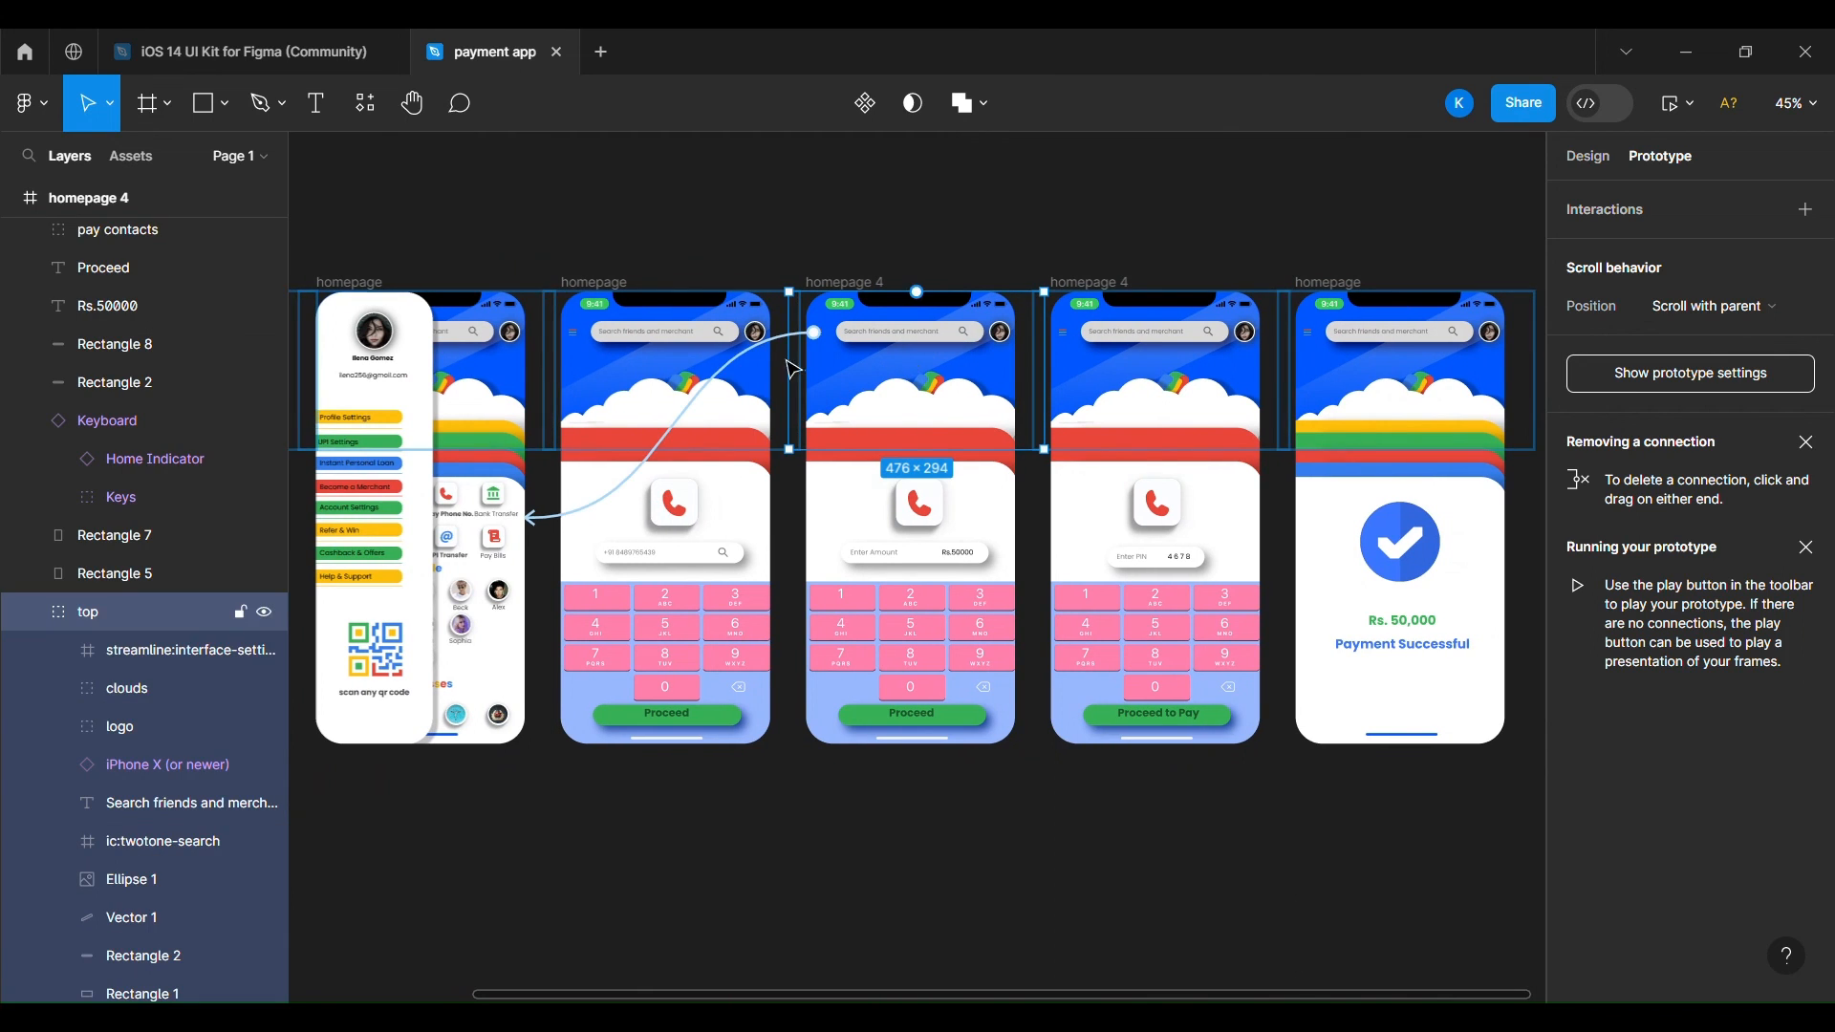
click(602, 373)
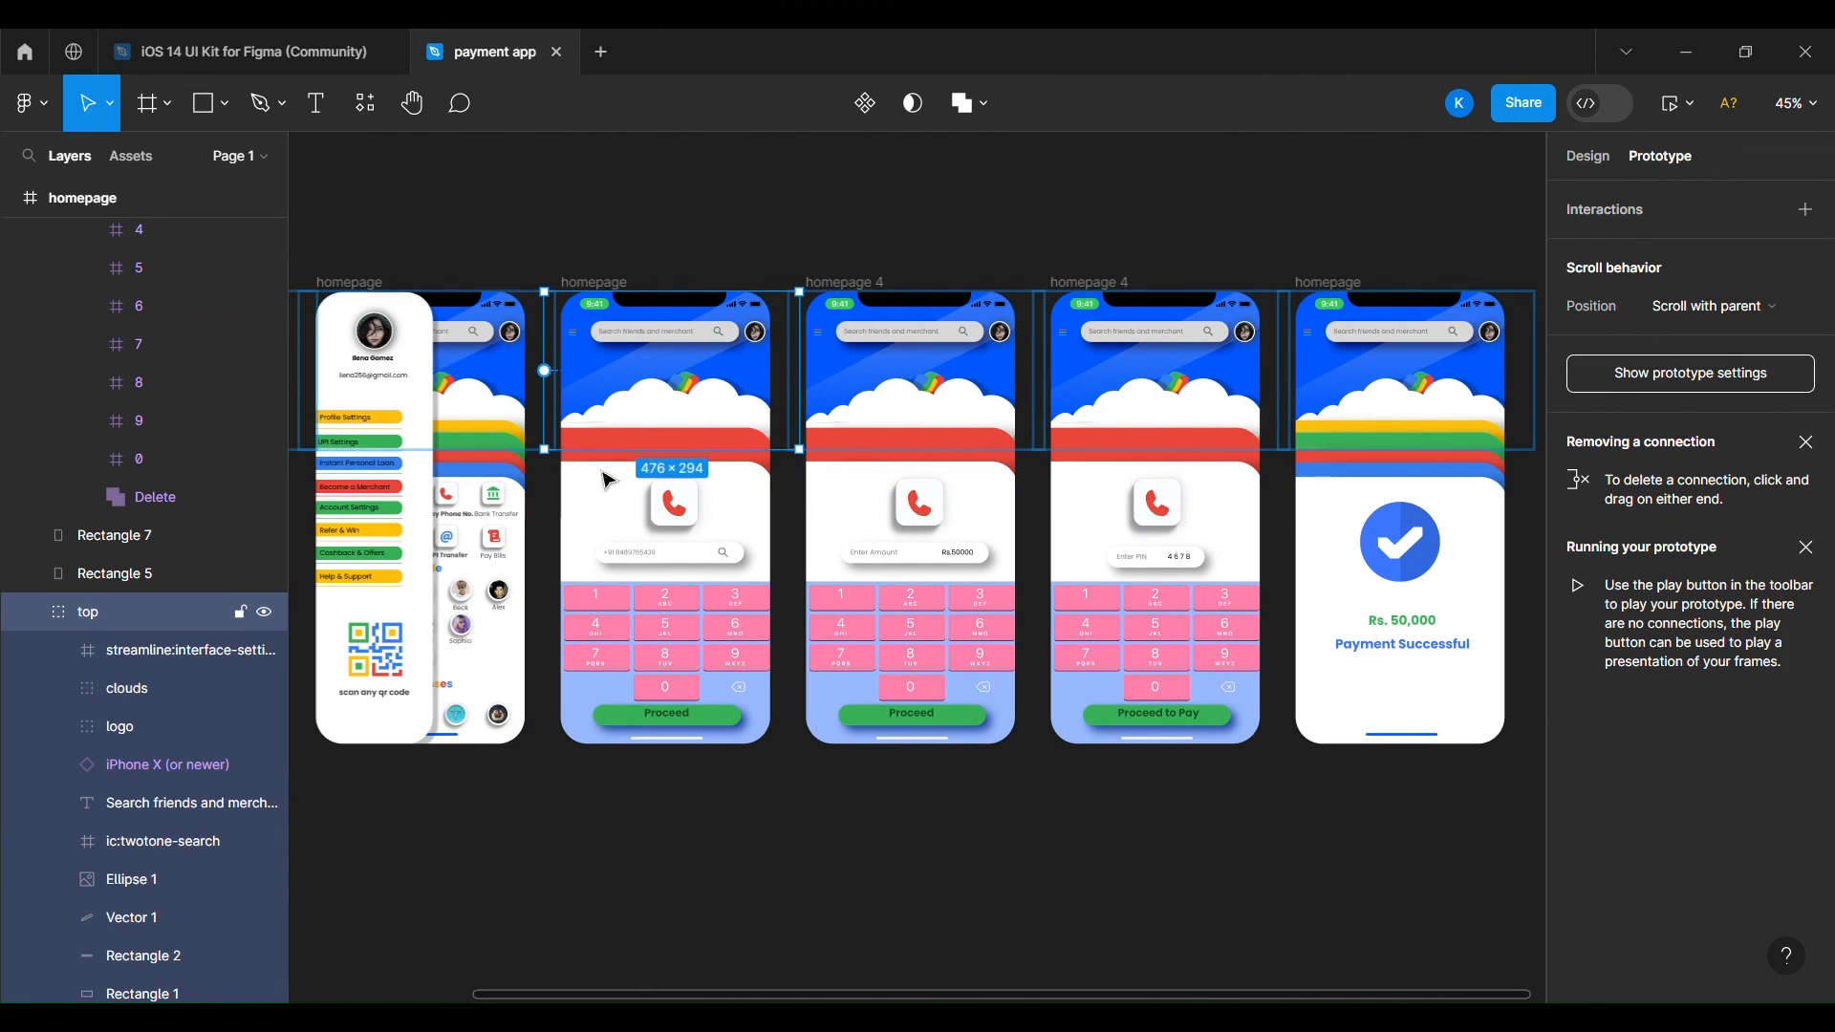
click(579, 794)
scroll(579, 794, left, 4)
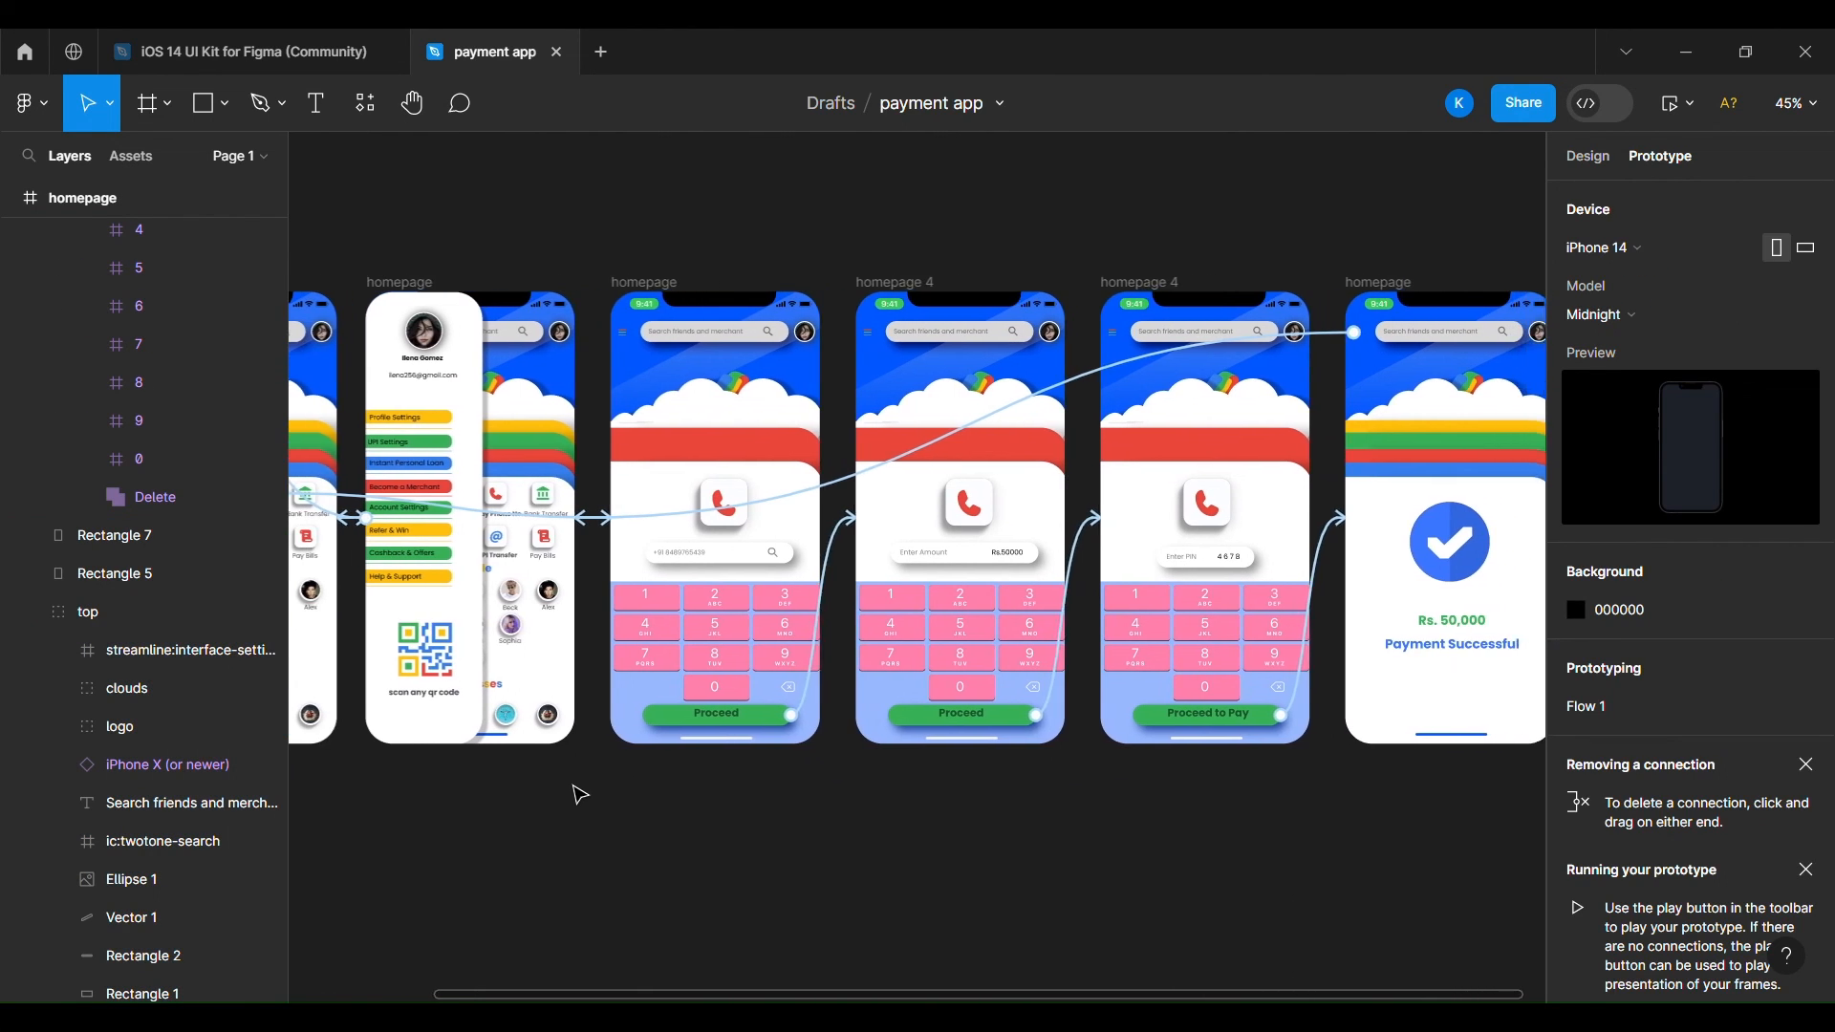
scroll(579, 795, left, 5)
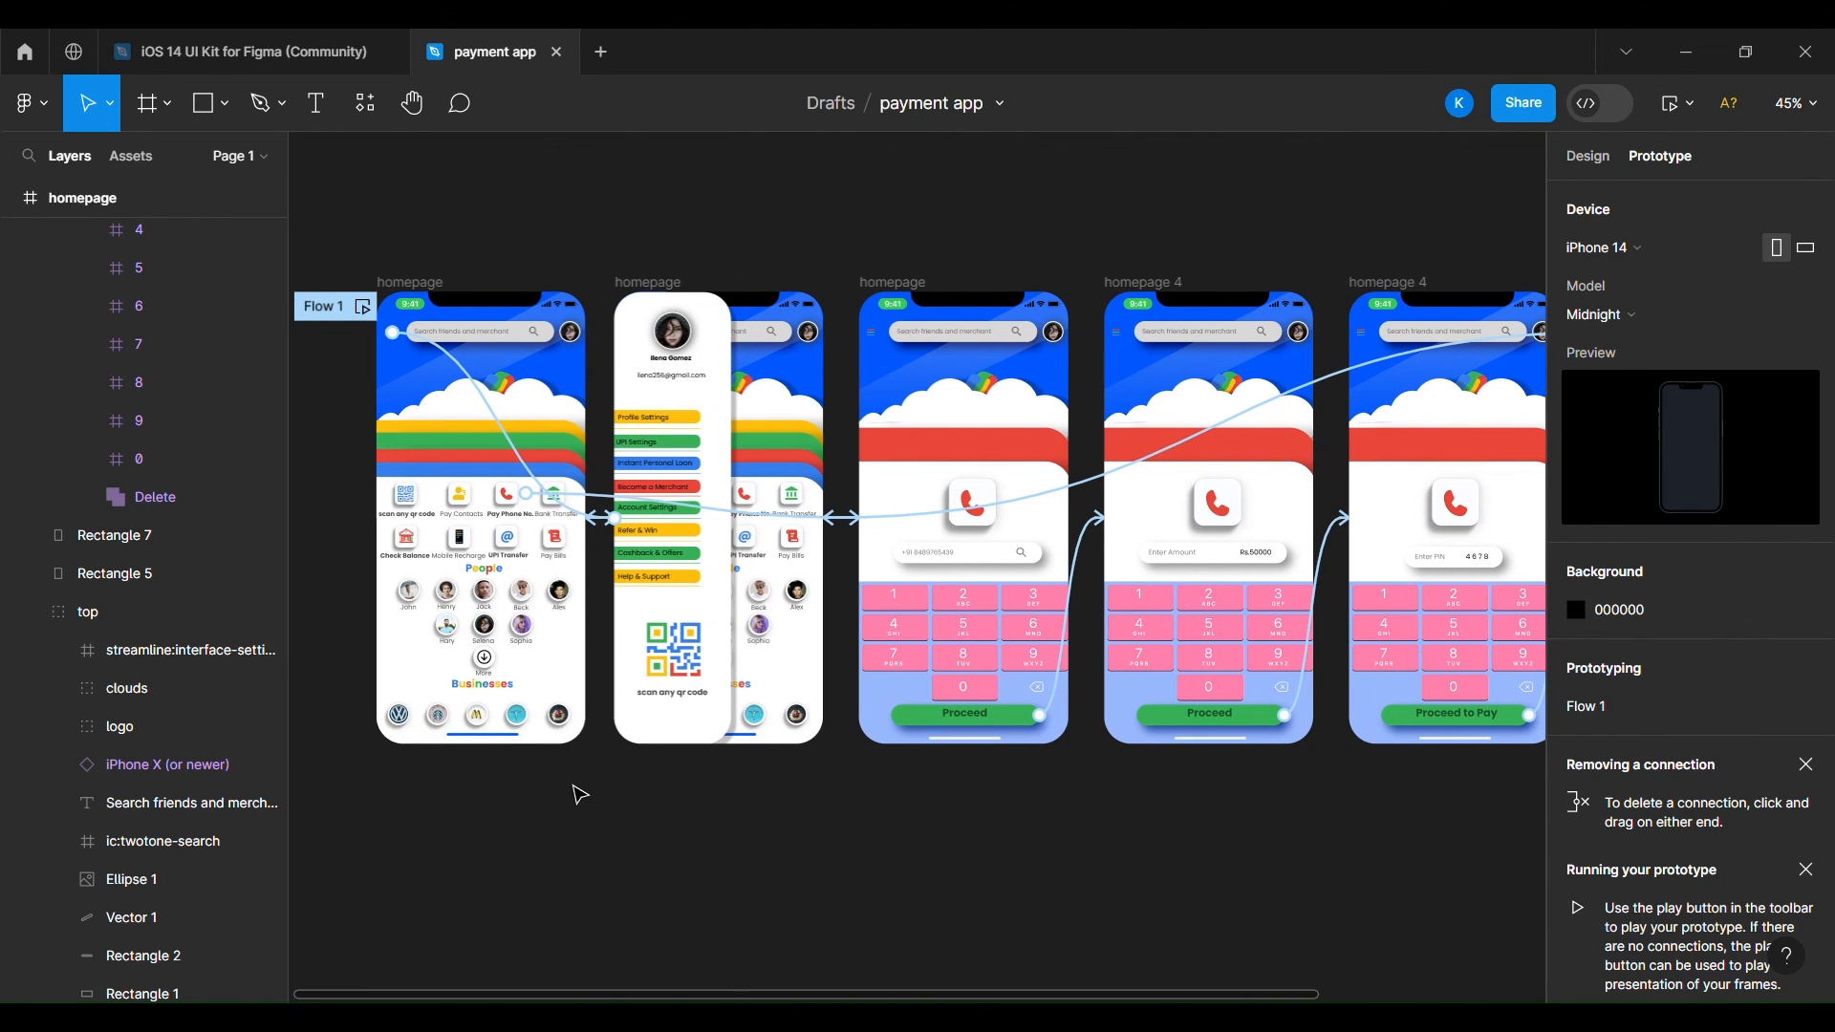
Run the Flow 1 prototype and test opening the side menu from the home screen and closing it again.
click(1670, 103)
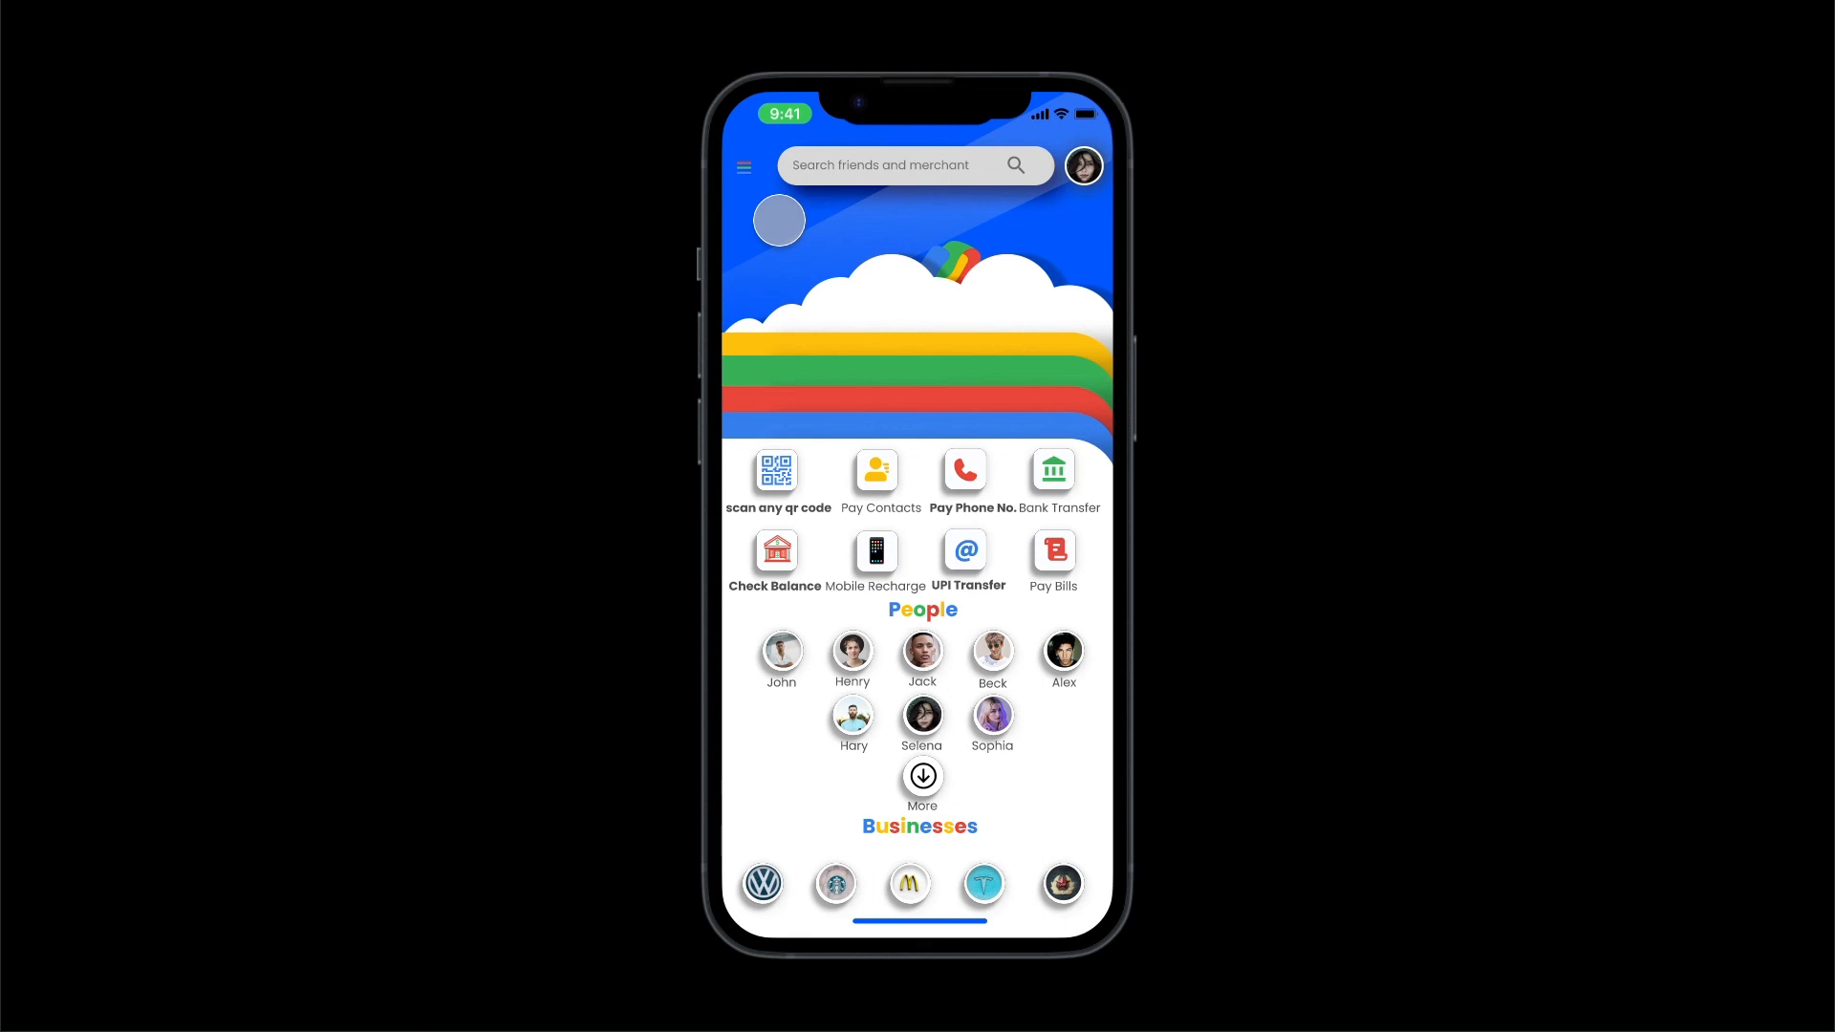
click(777, 206)
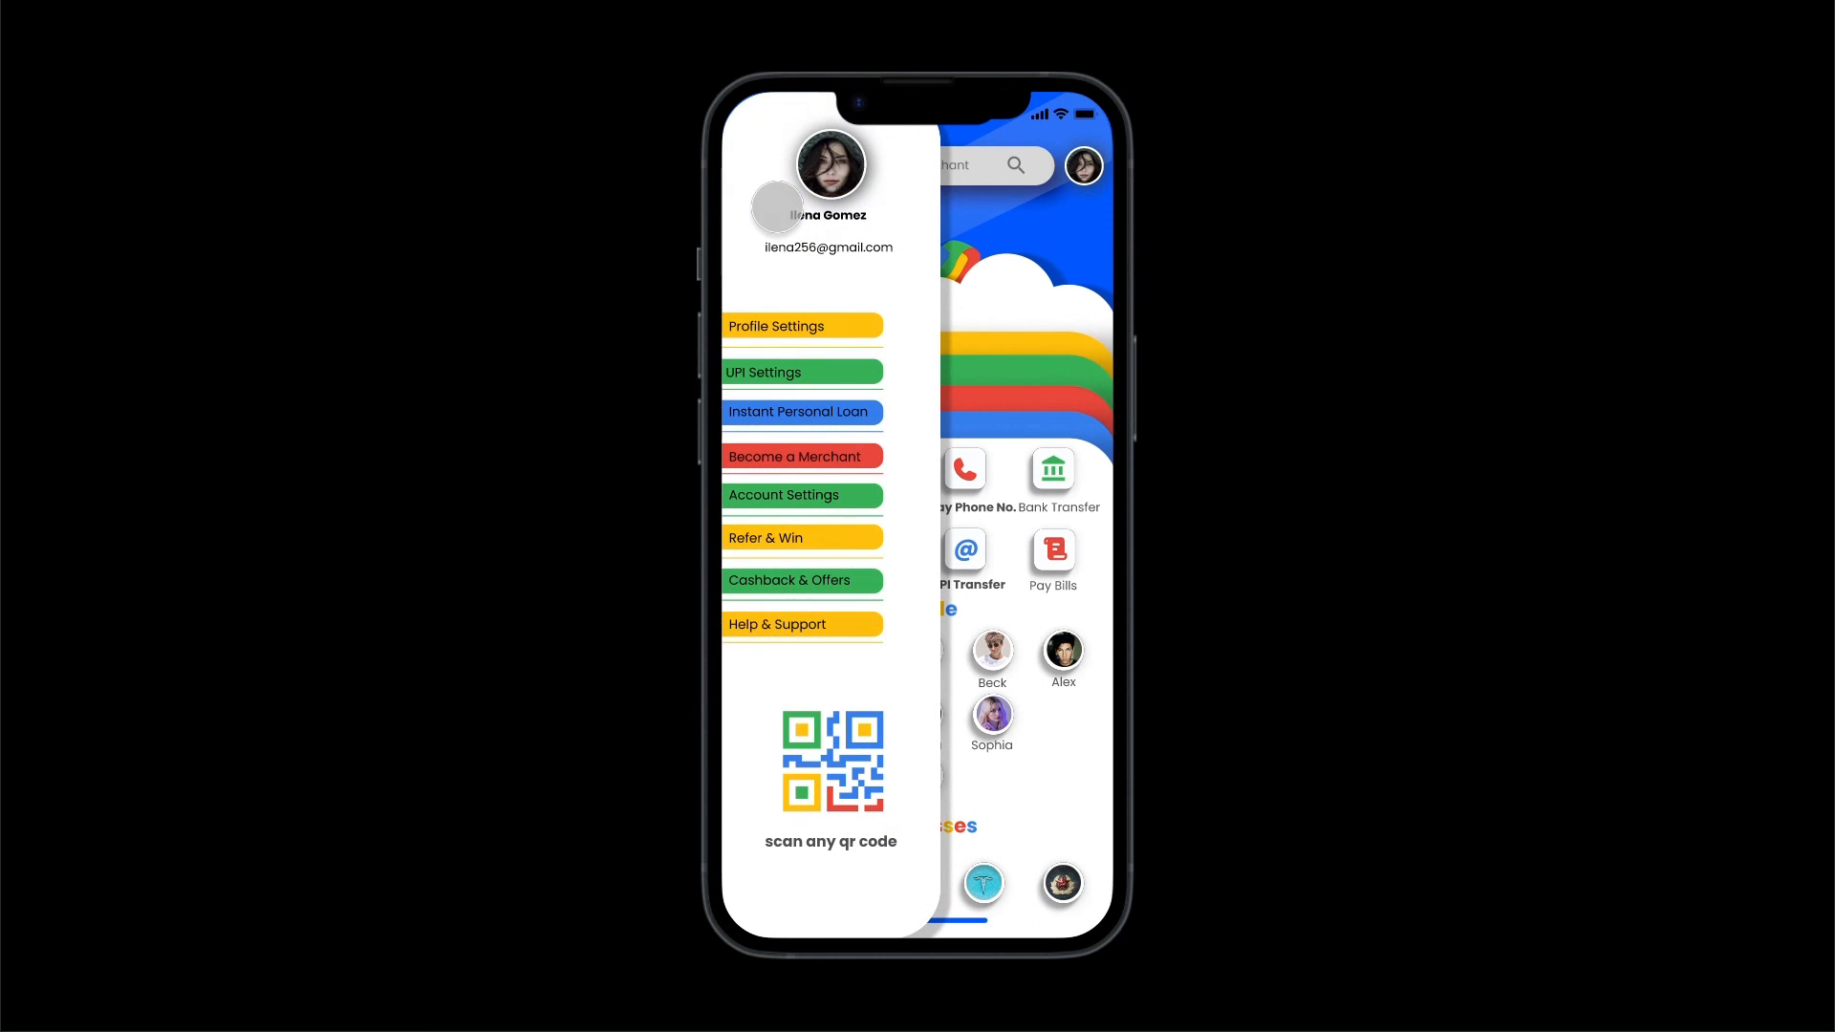
click(777, 207)
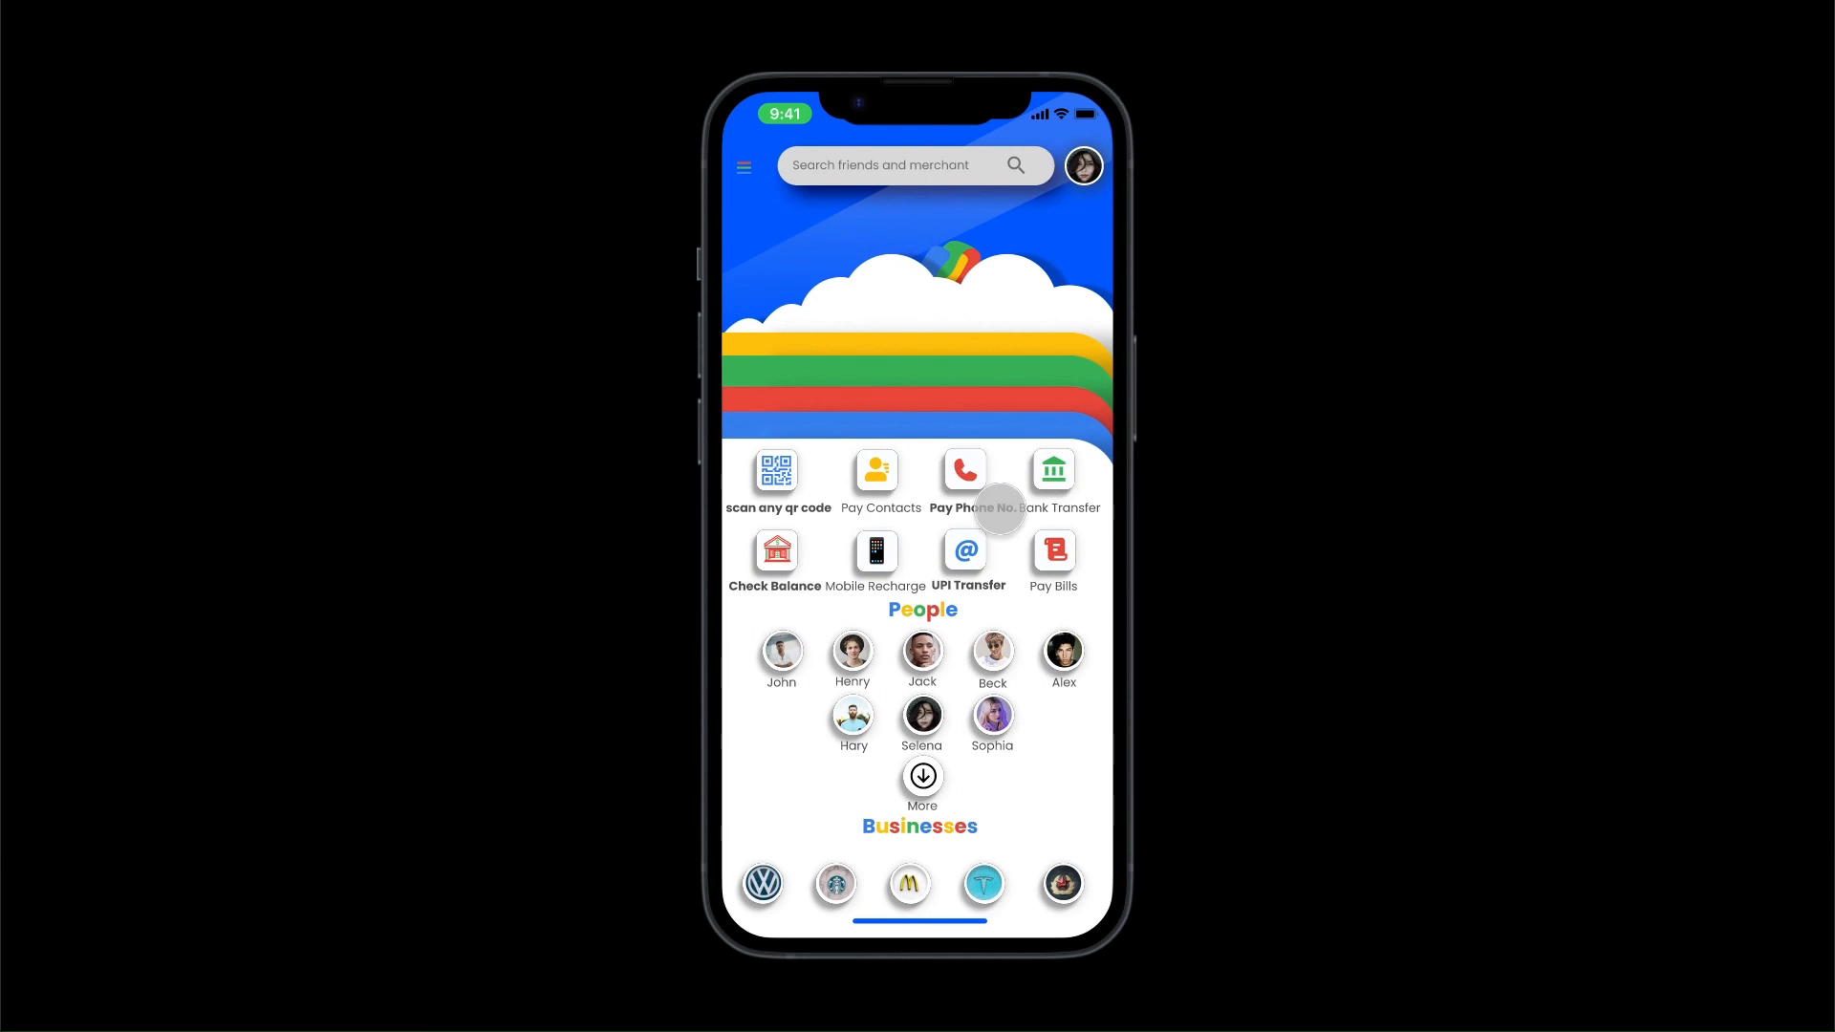
Test the Pay Phone No. flow through the phone-number, amount, PIN and Payment Successful screens, returning home through the side menu.
click(1000, 508)
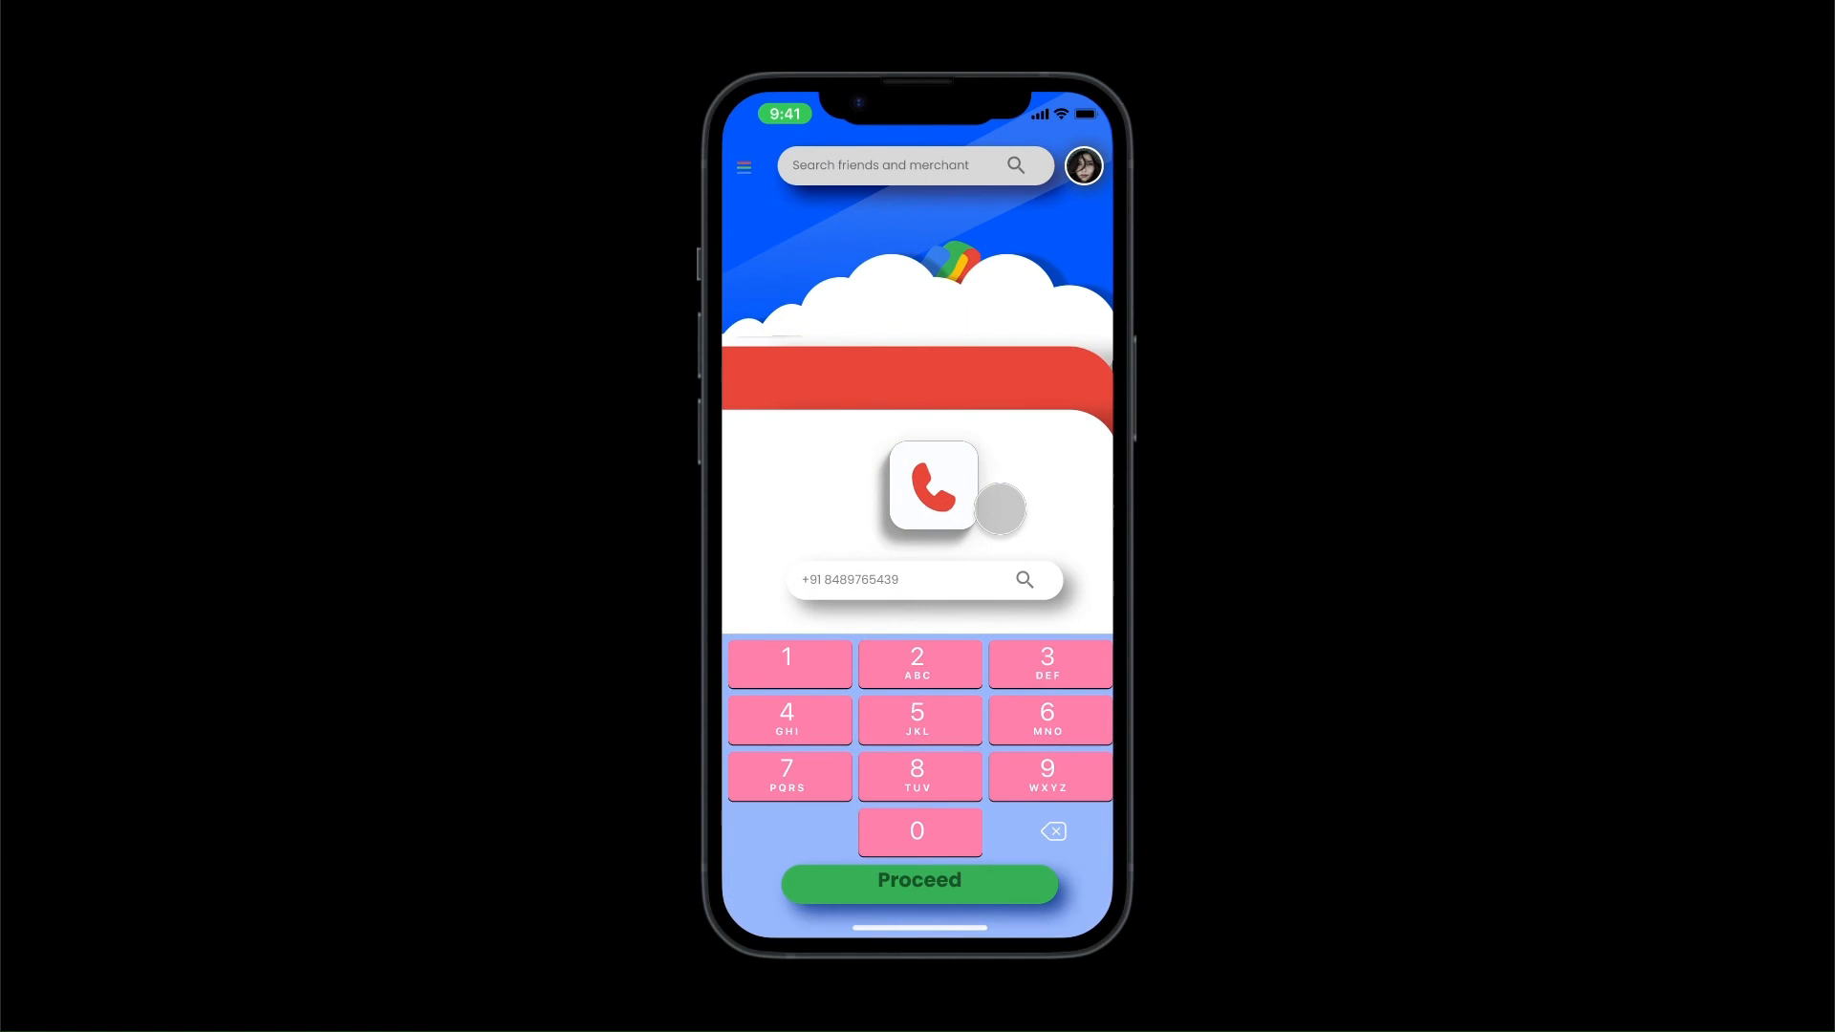
click(946, 921)
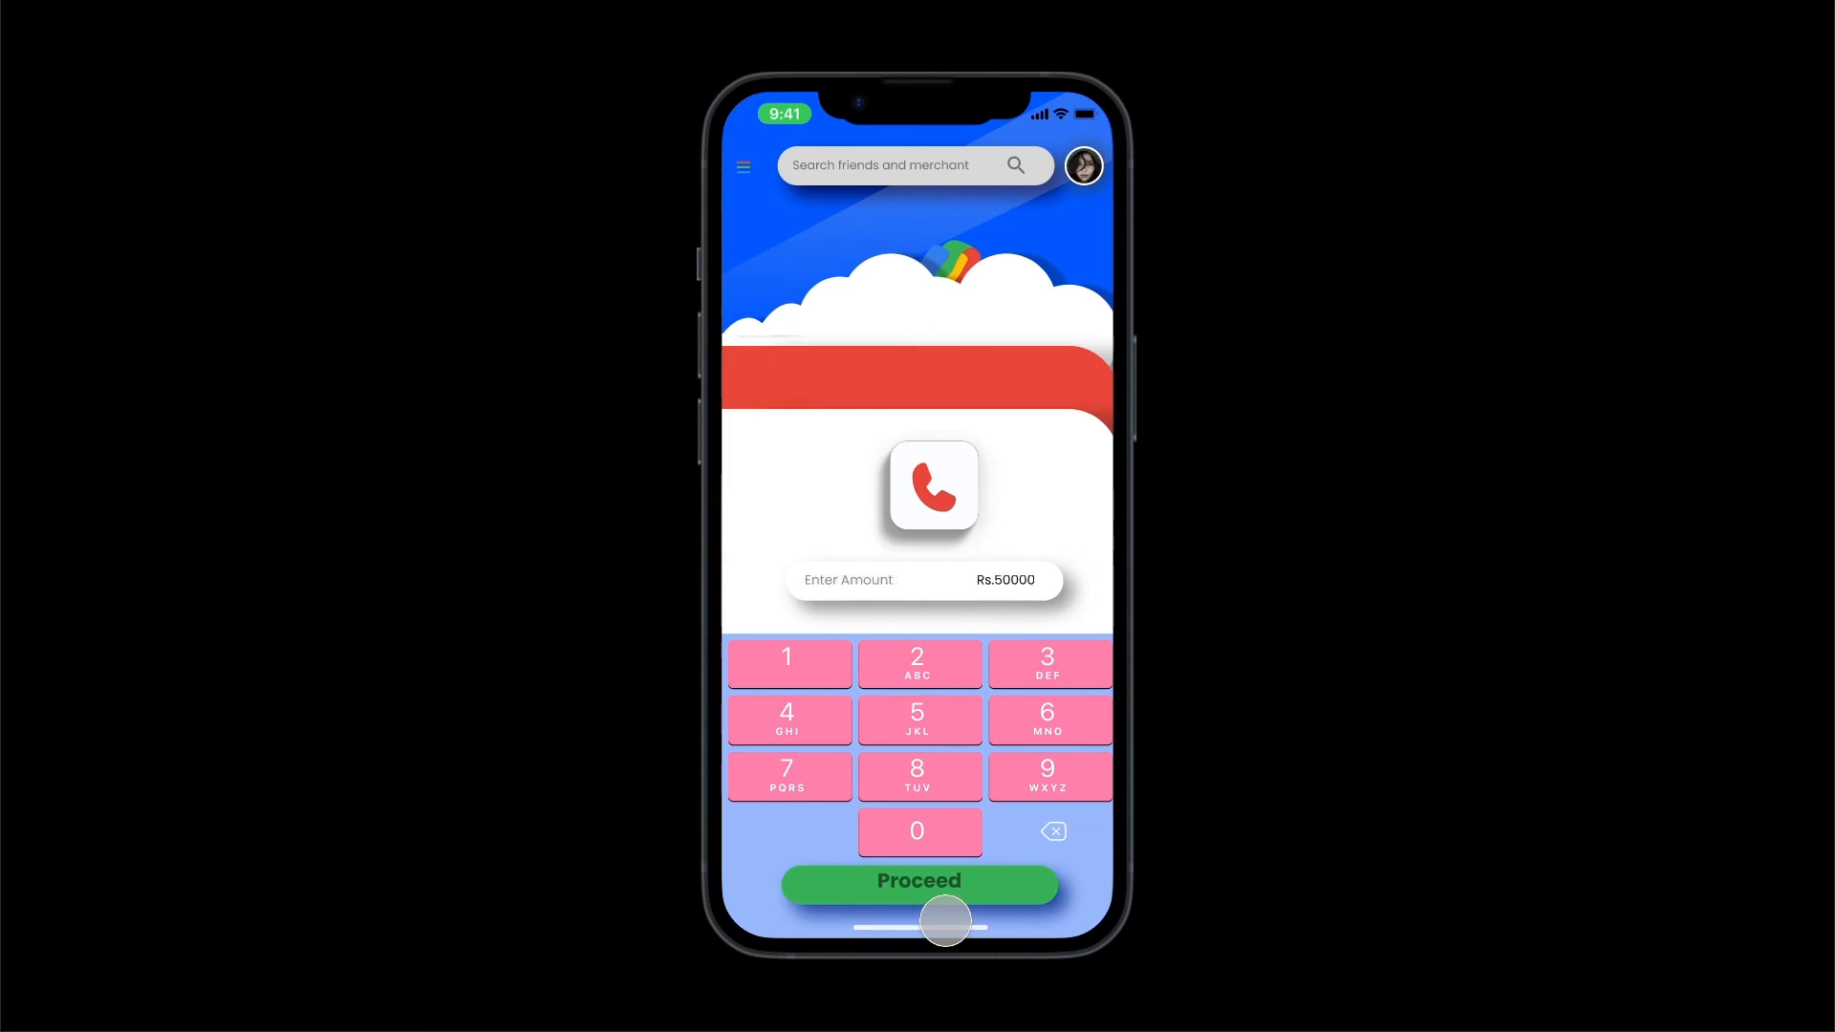
click(946, 921)
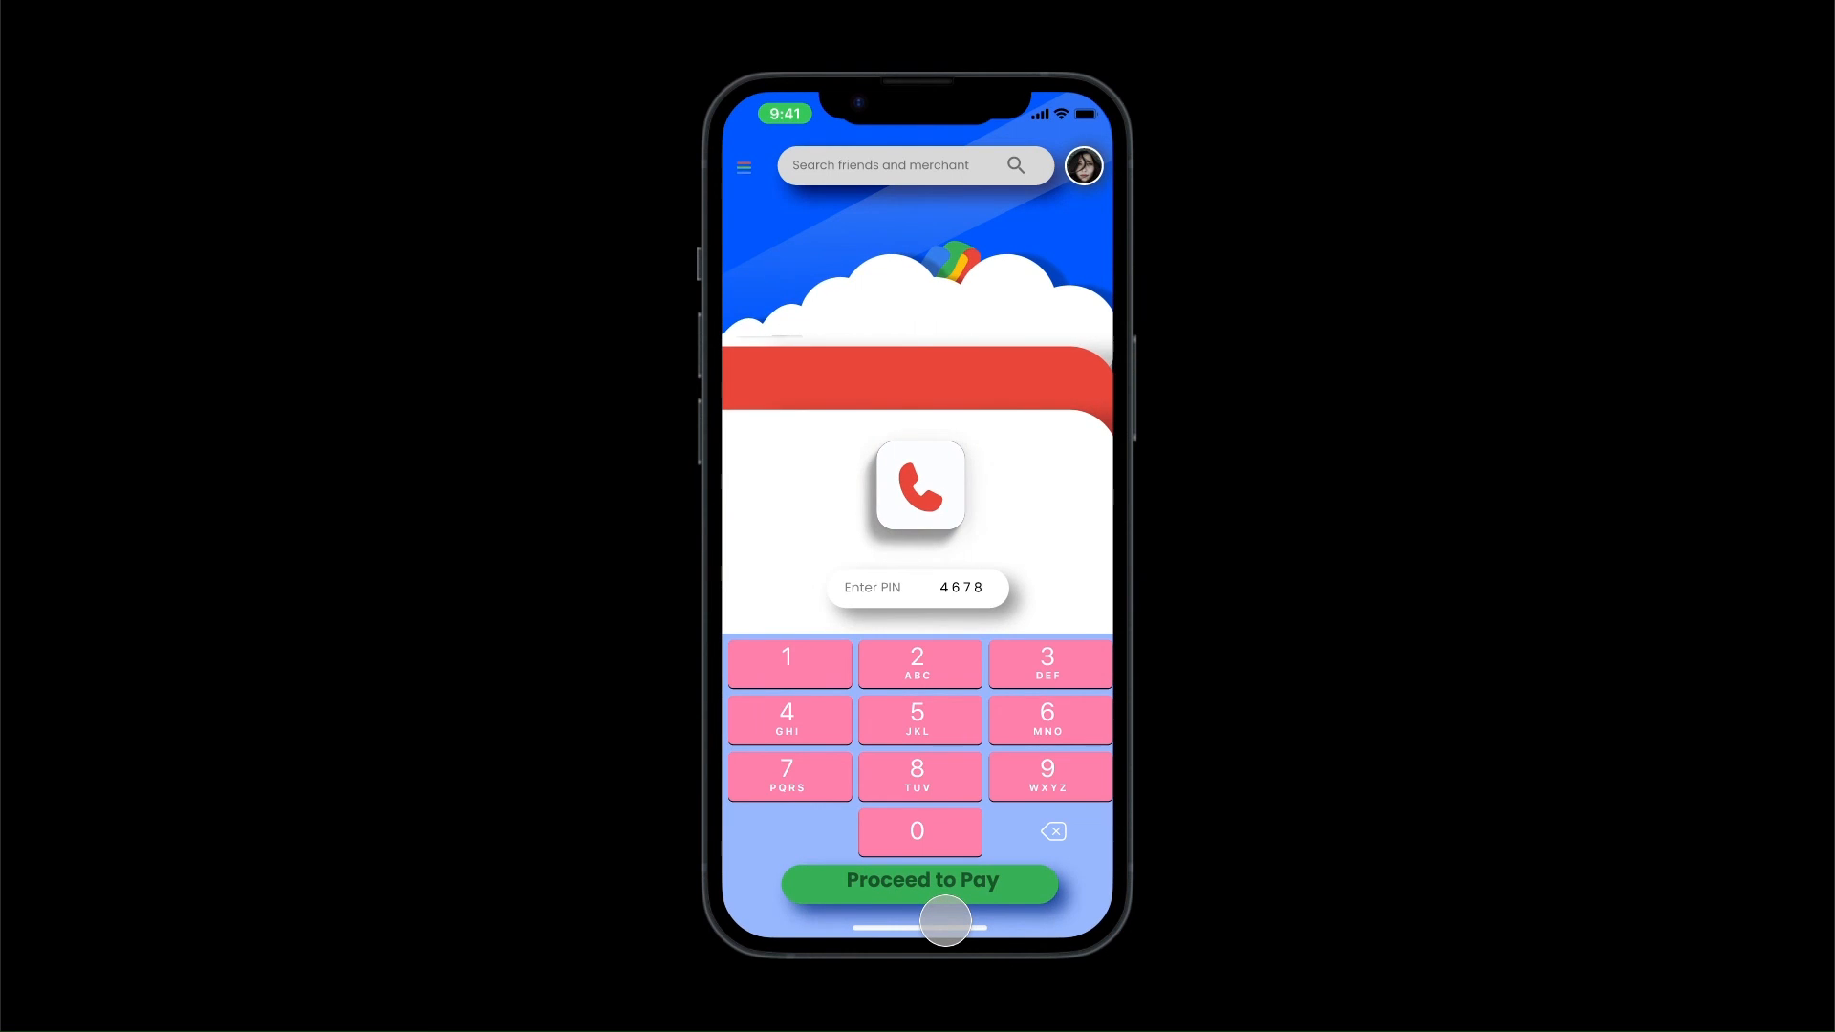
click(946, 921)
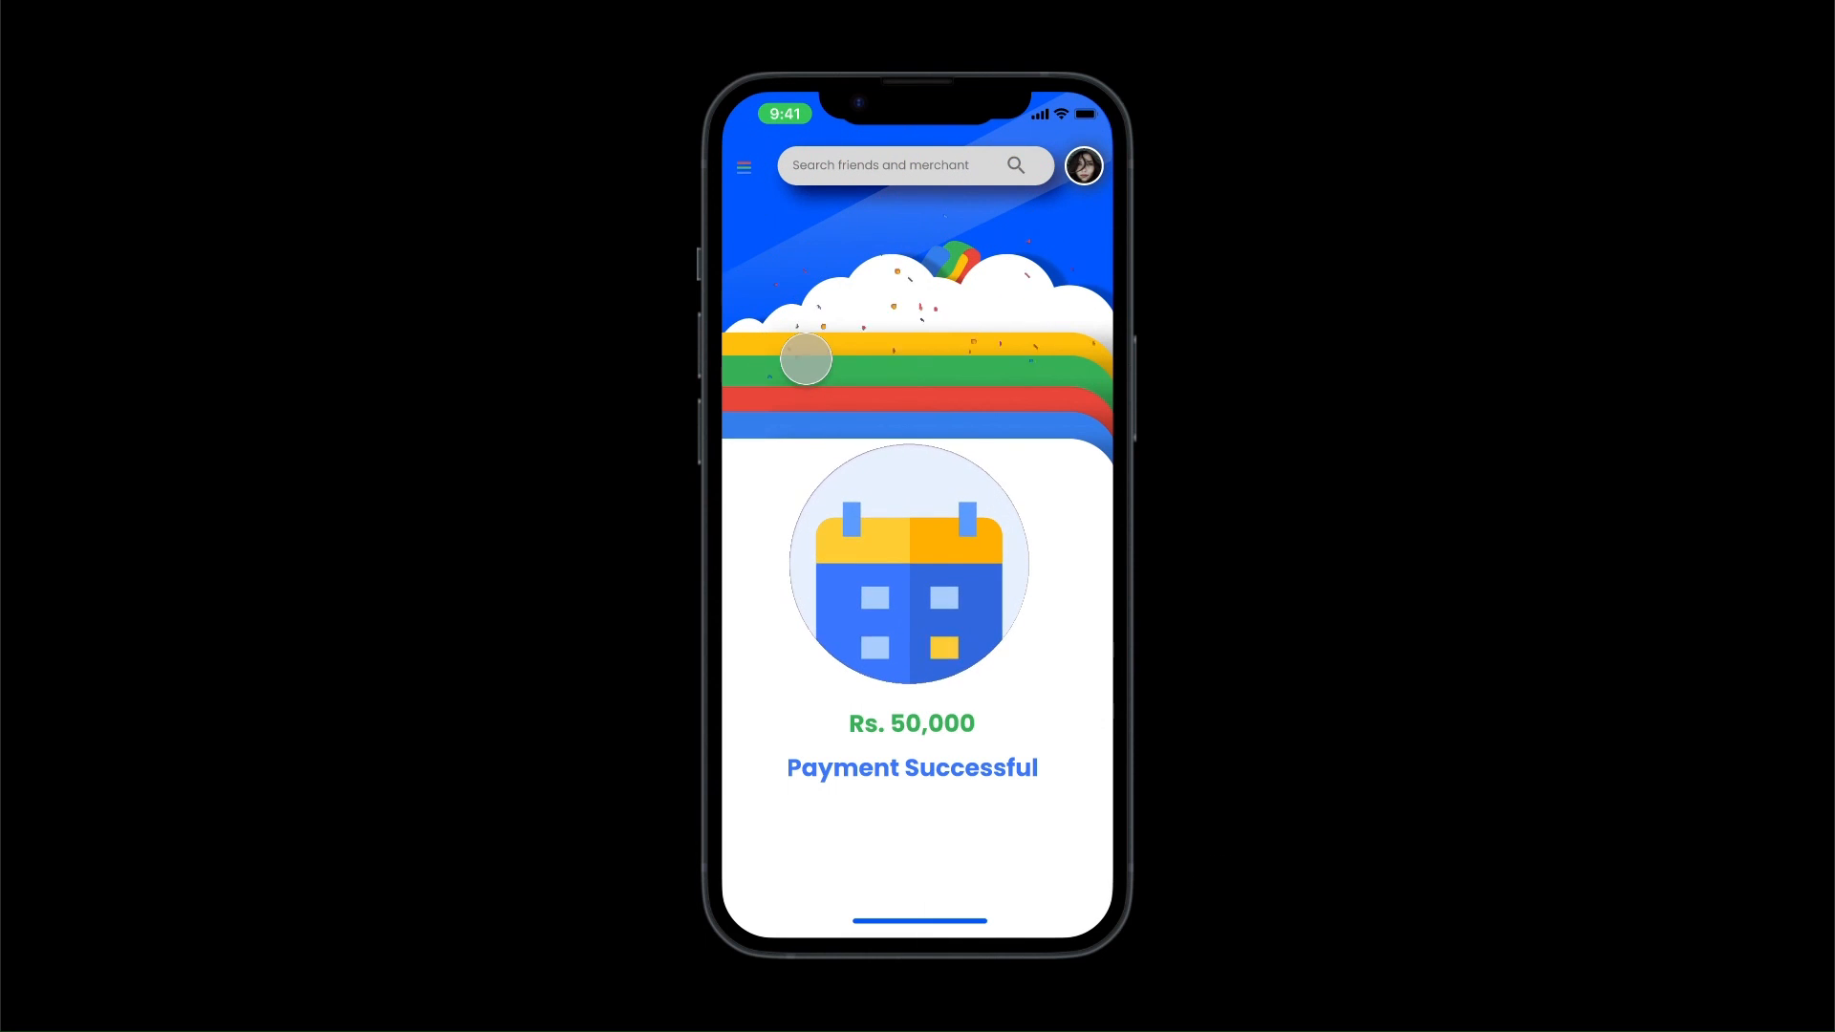
click(781, 202)
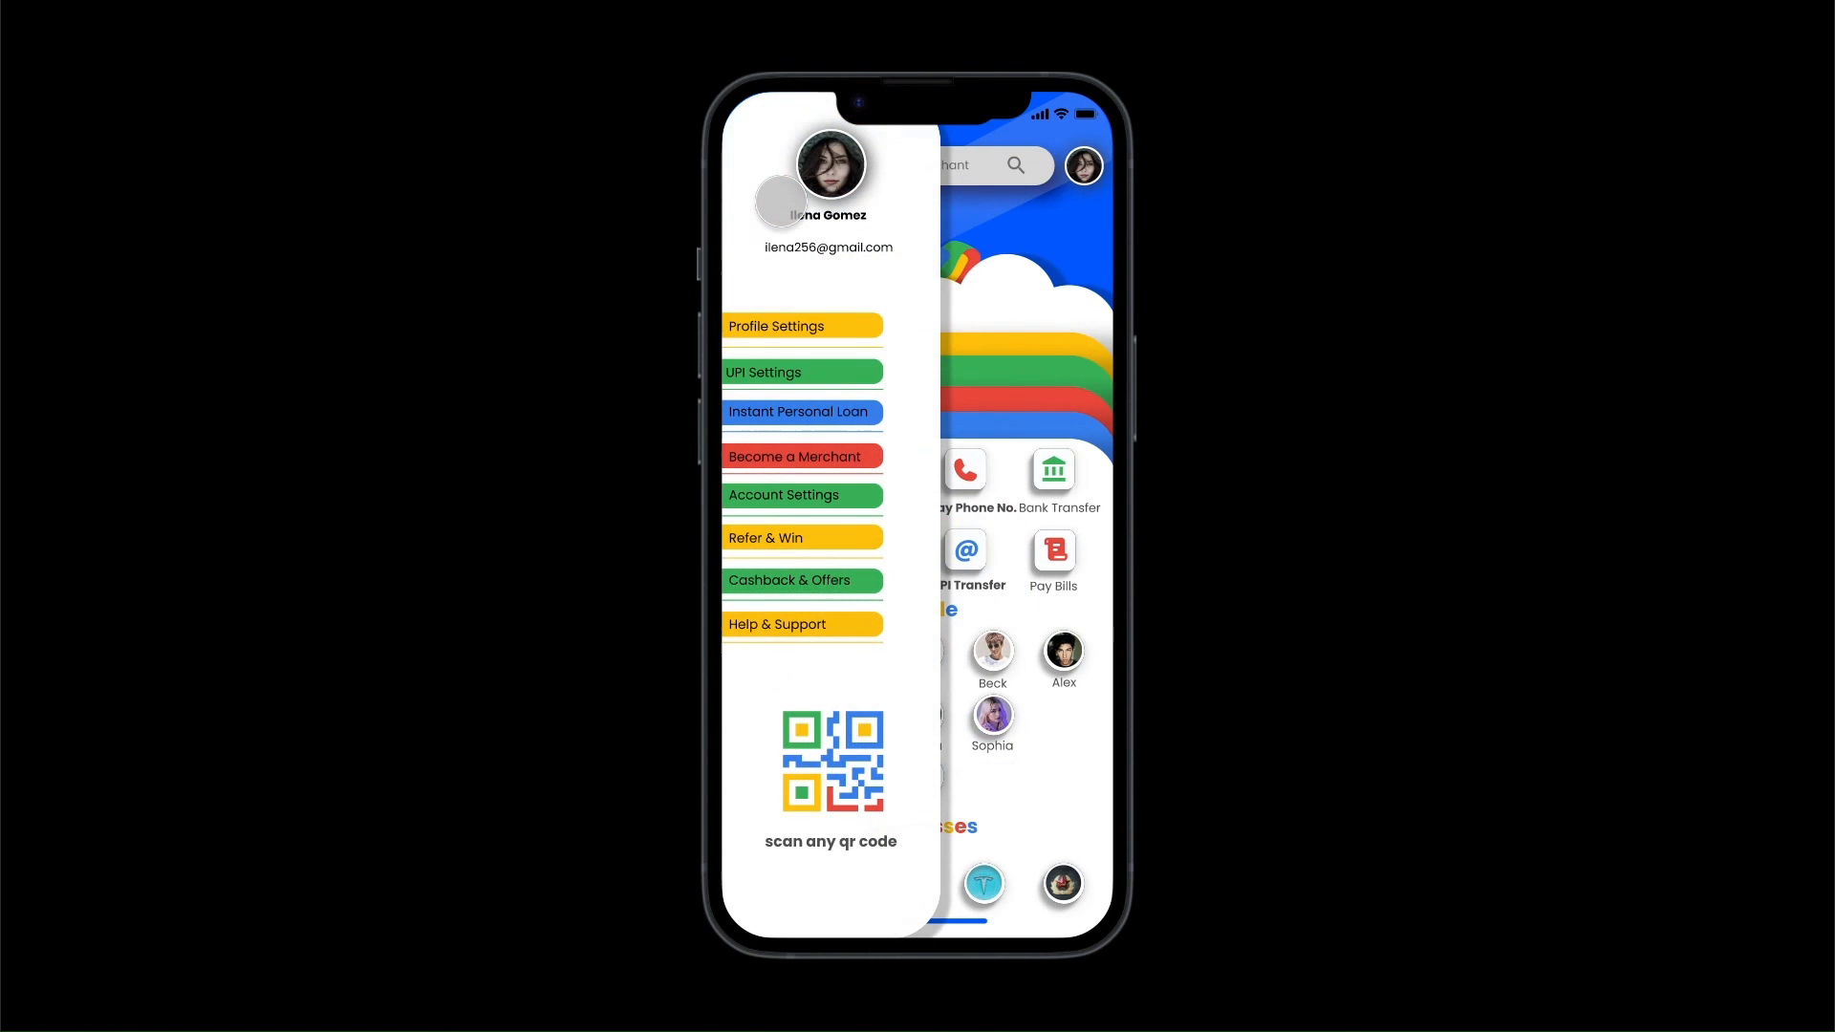
click(781, 201)
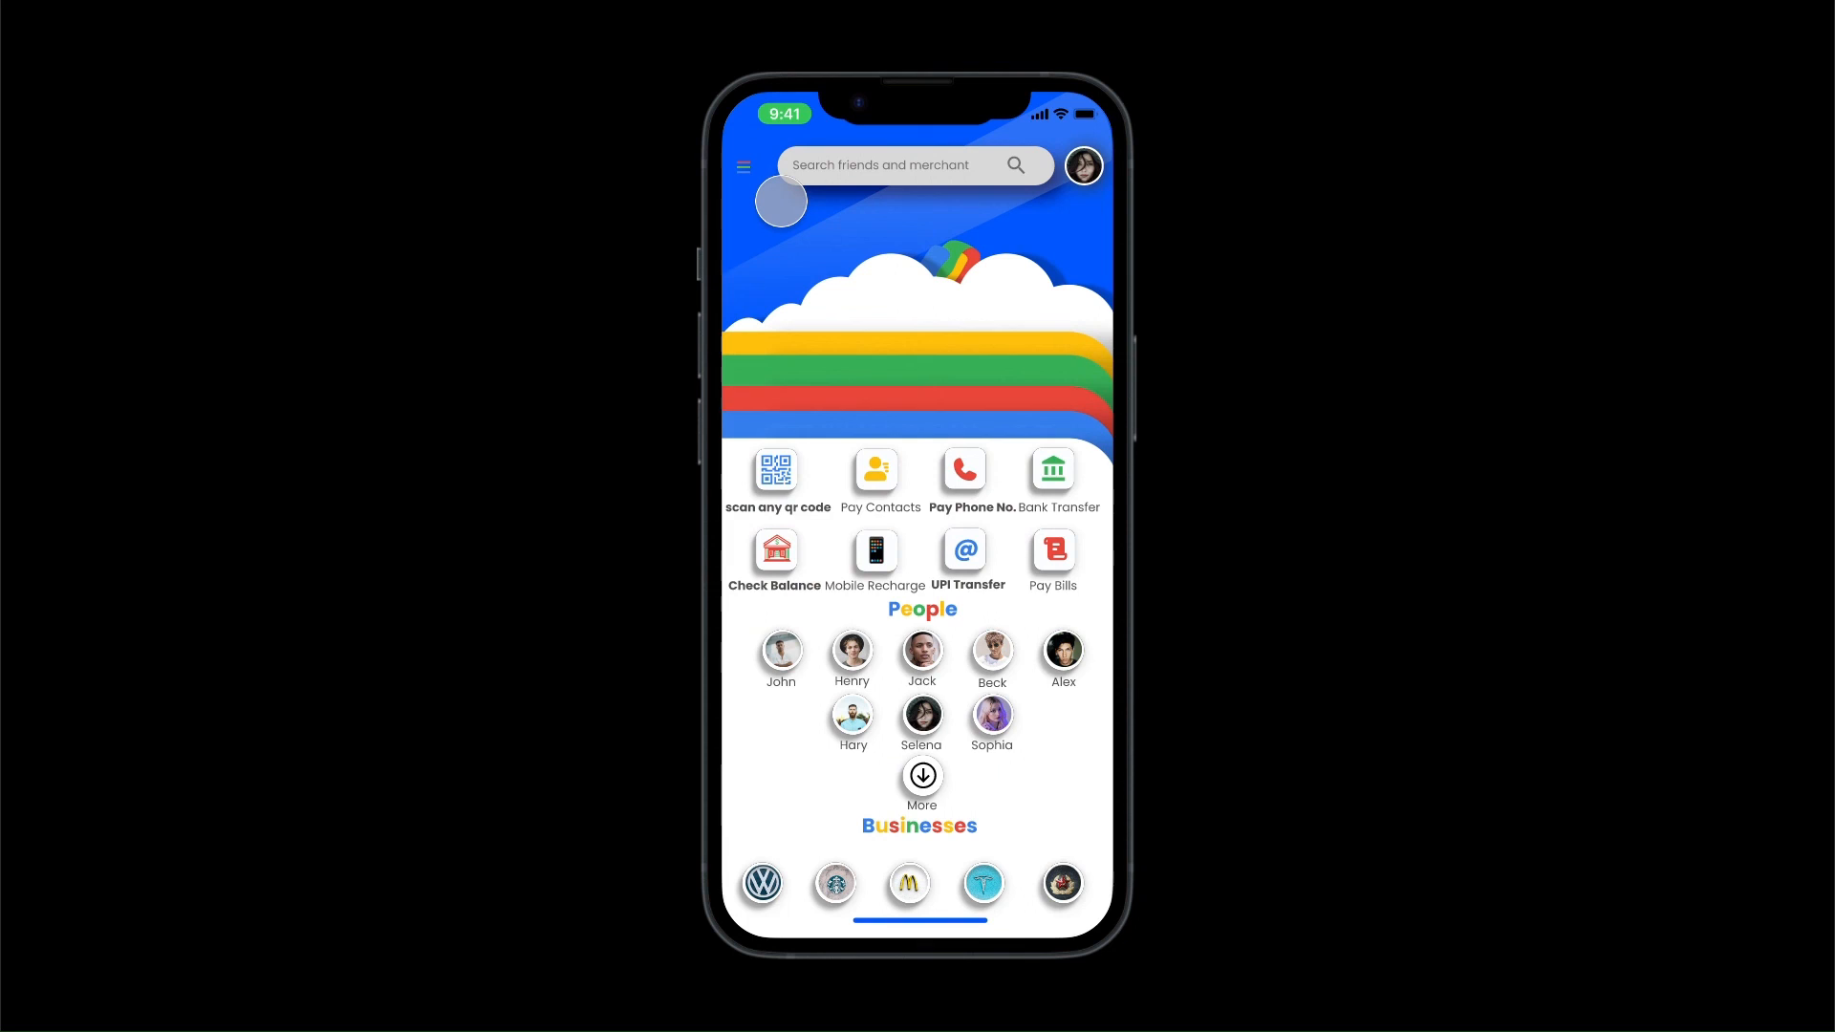